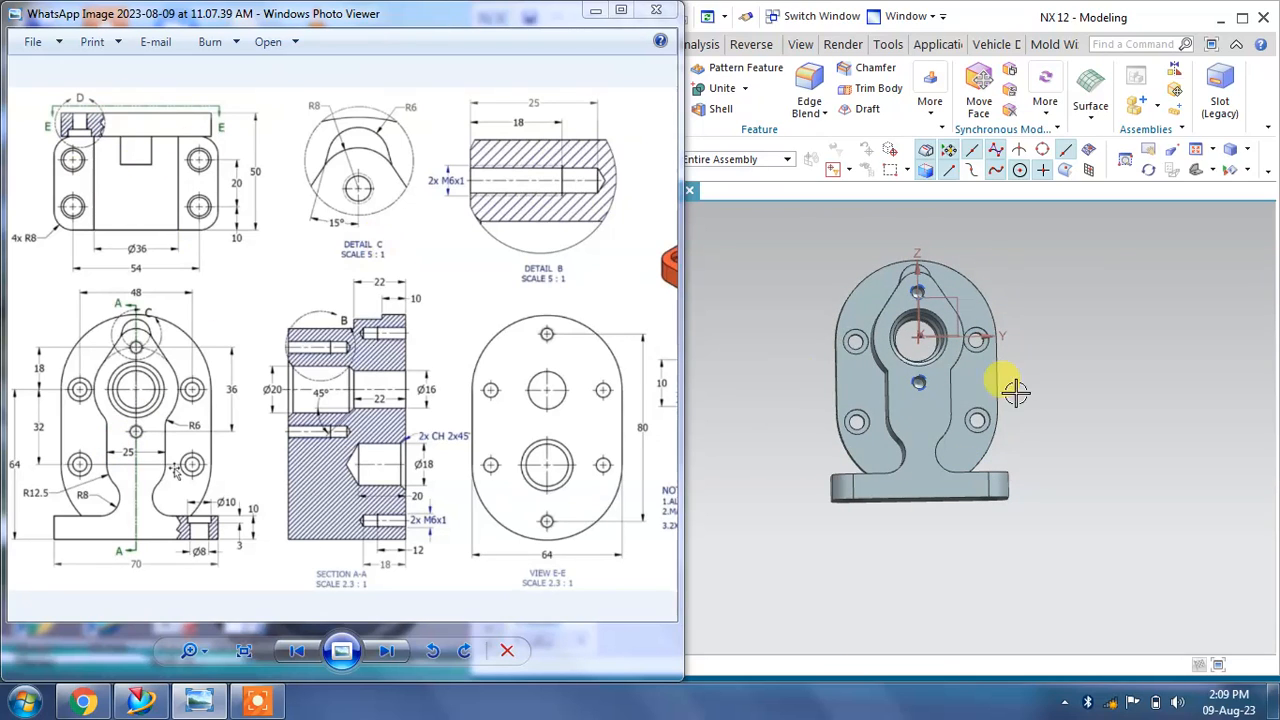
Step: Compare the reference drawing's views with the existing 3D bracket model, rotating and zooming both
{"action": "mouse_move", "coordinate": [891, 277]}
{"action": "middle_mouse_down"}
{"action": "mouse_move", "coordinate": [916, 395]}
{"action": "mouse_move", "coordinate": [903, 380]}
{"action": "middle_mouse_up"}
{"action": "left_click", "coordinate": [343, 362]}
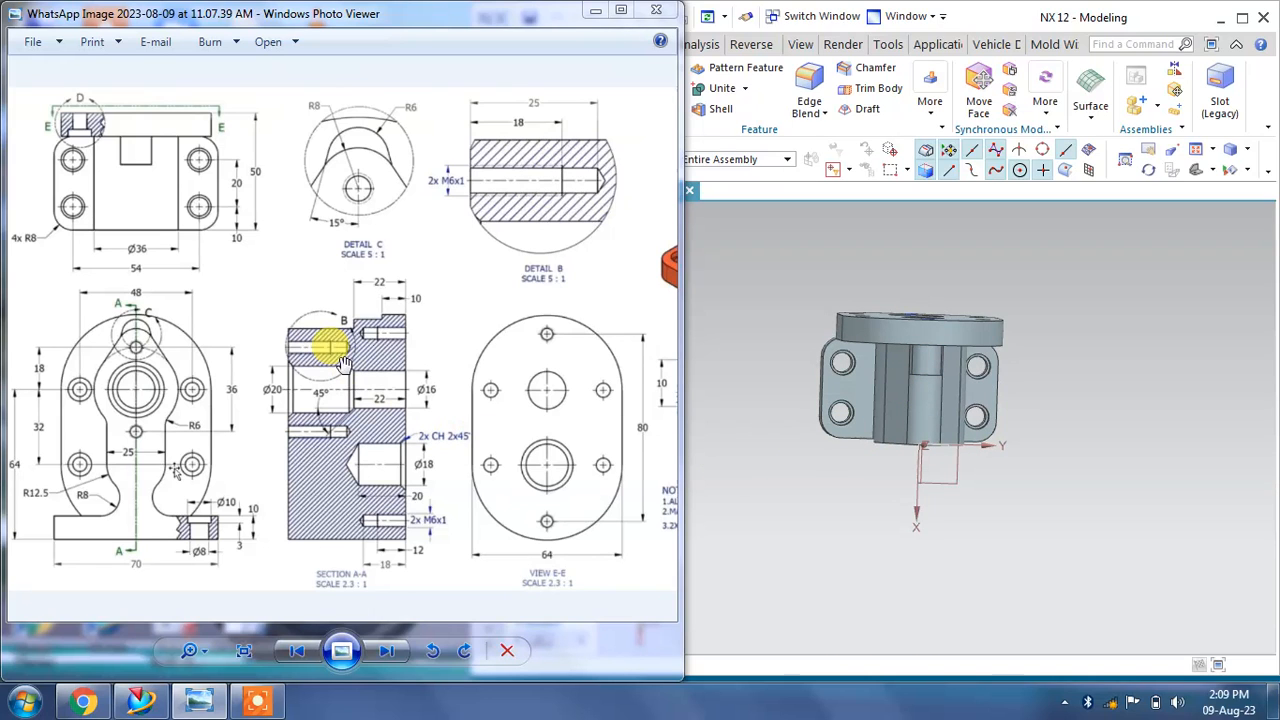
{"action": "mouse_move", "coordinate": [386, 430]}
{"action": "left_mouse_down"}
{"action": "mouse_move", "coordinate": [303, 422]}
{"action": "mouse_move", "coordinate": [350, 420]}
{"action": "left_mouse_up"}
{"action": "middle_click_drag", "start_coordinate": [1016, 572], "coordinate": [848, 456]}
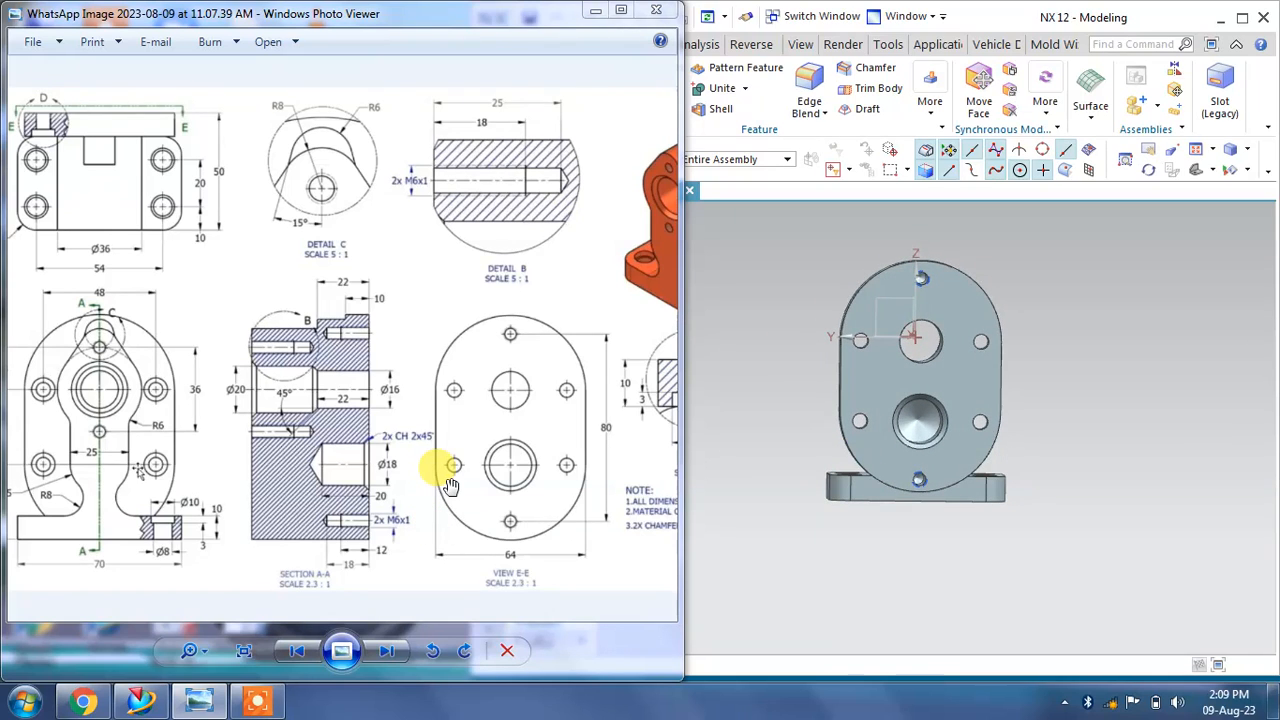
{"action": "left_click_drag", "start_coordinate": [494, 472], "coordinate": [353, 474]}
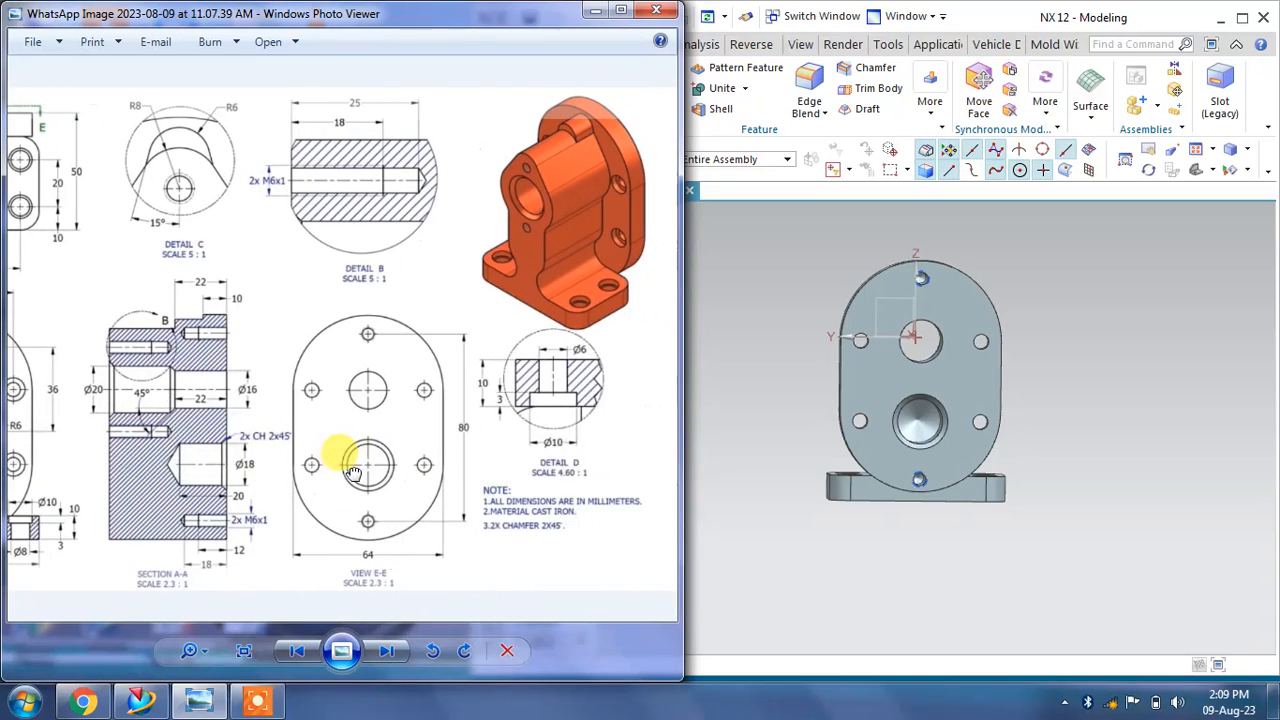
{"action": "middle_click_drag", "start_coordinate": [829, 323], "coordinate": [997, 330]}
{"action": "right_click", "coordinate": [1102, 331]}
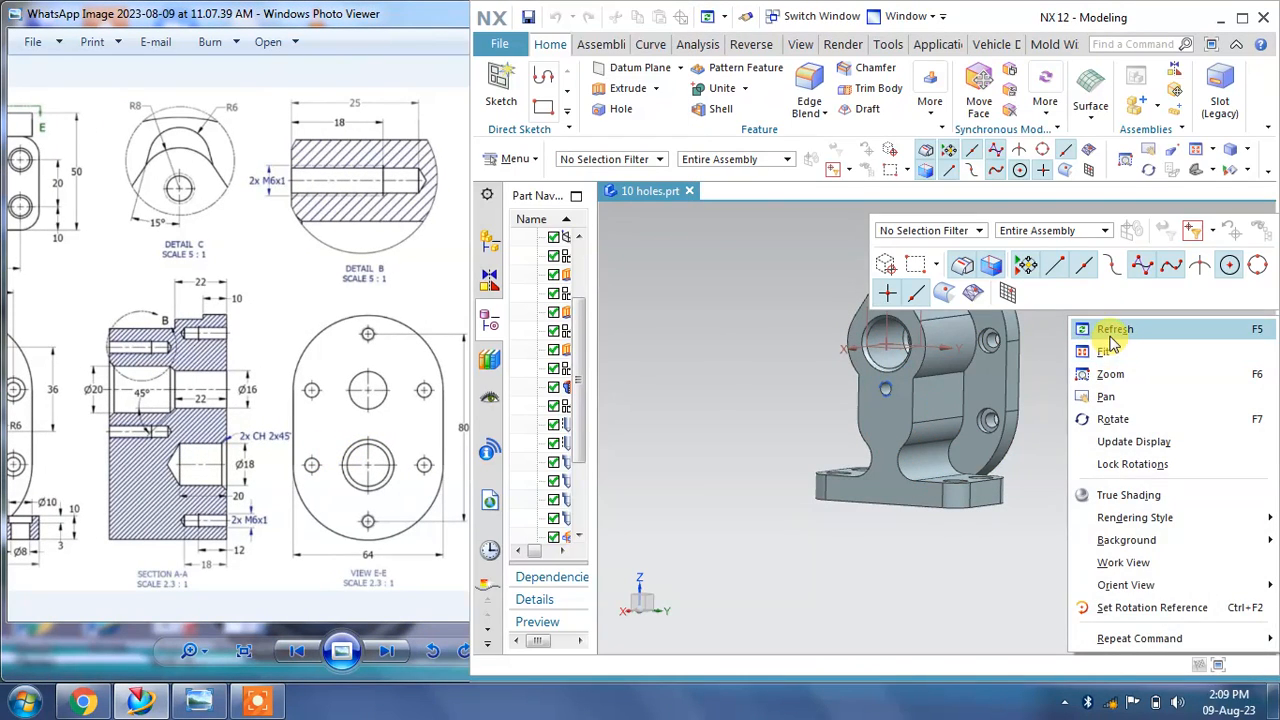
{"action": "left_click", "coordinate": [1100, 347]}
{"action": "scroll", "coordinate": [988, 323], "scroll_direction": "up", "scroll_amount": 3}
{"action": "left_click", "coordinate": [396, 254]}
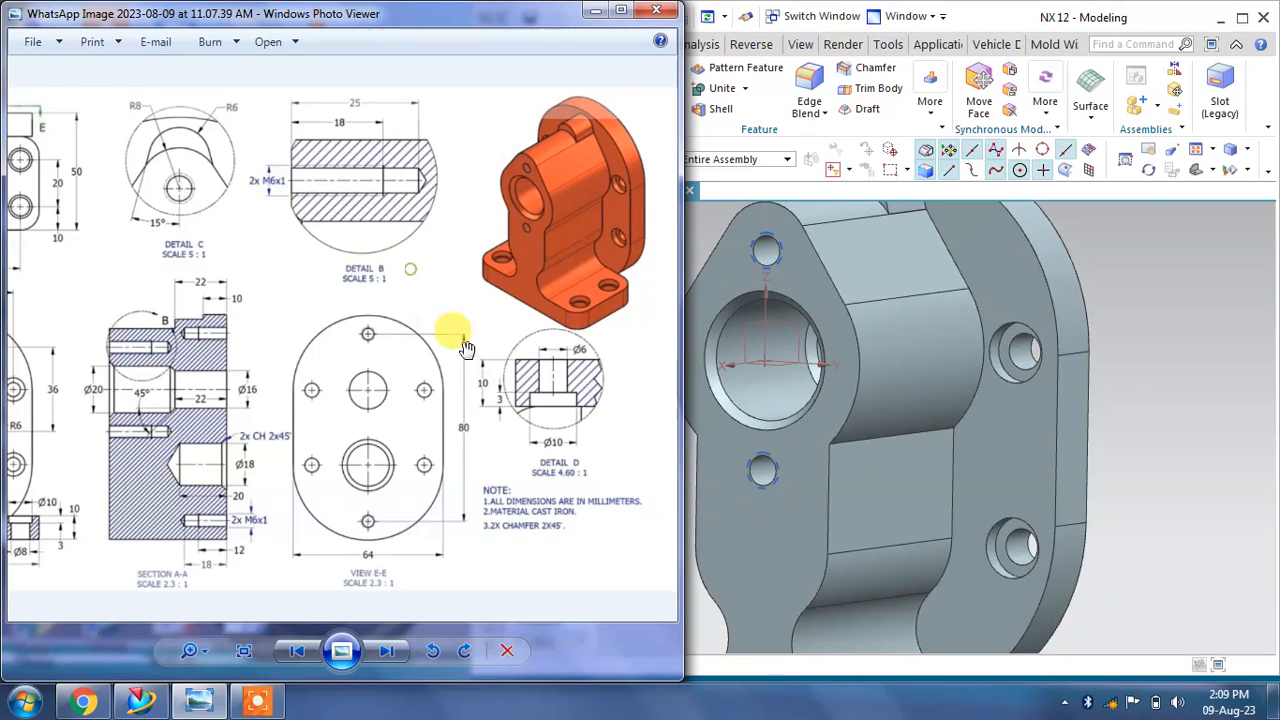
{"action": "left_click_drag", "start_coordinate": [321, 407], "coordinate": [519, 402]}
{"action": "left_click_drag", "start_coordinate": [340, 368], "coordinate": [403, 358]}
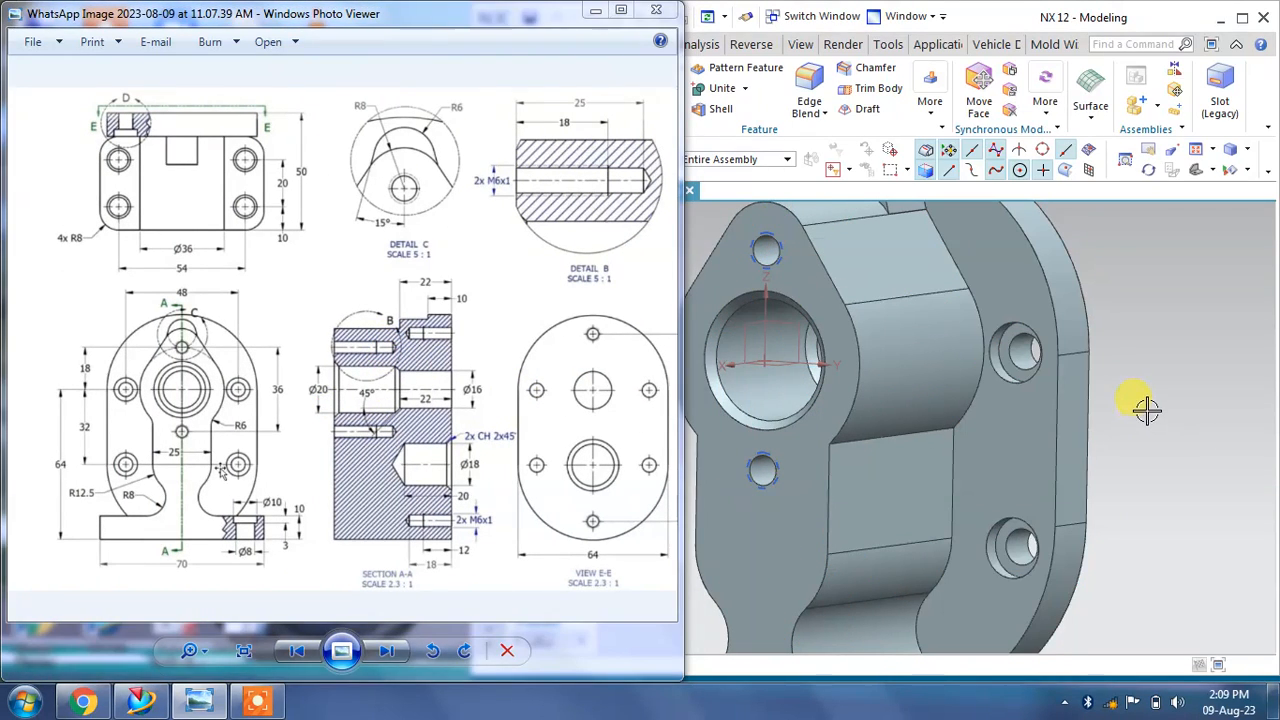
{"action": "middle_click_drag", "start_coordinate": [1146, 410], "coordinate": [1131, 402]}
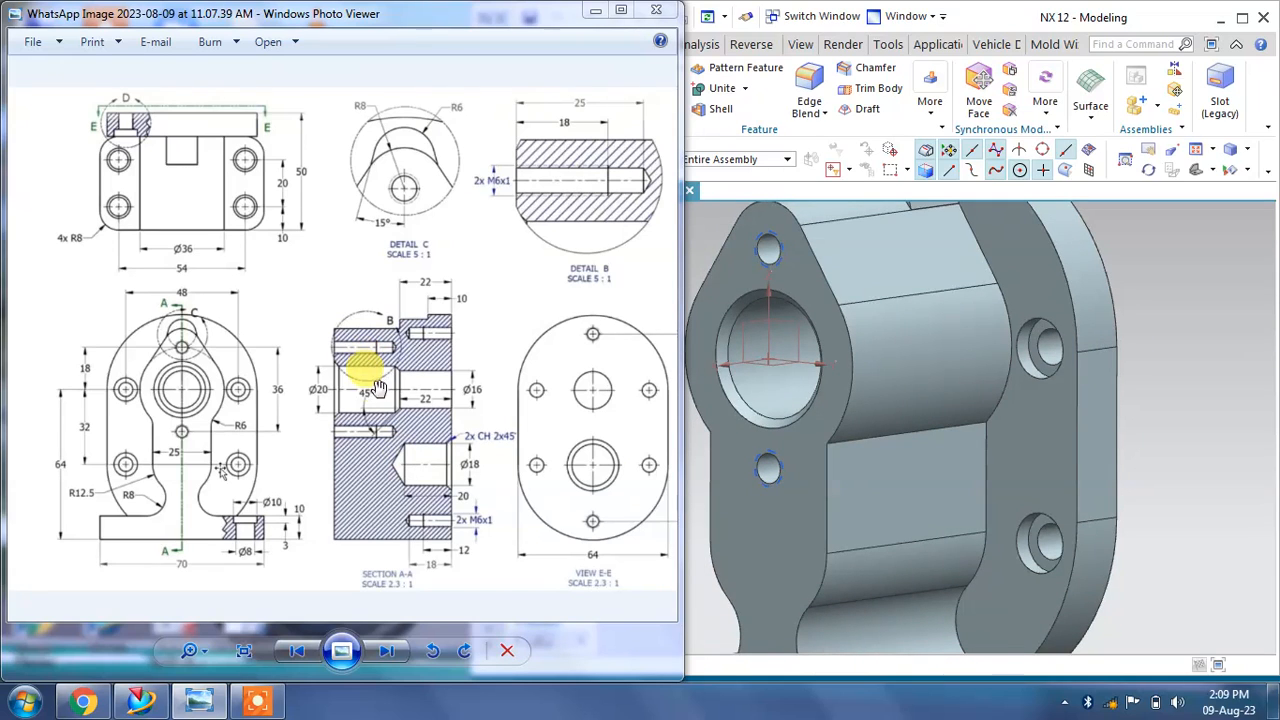
{"action": "right_click", "coordinate": [1126, 373]}
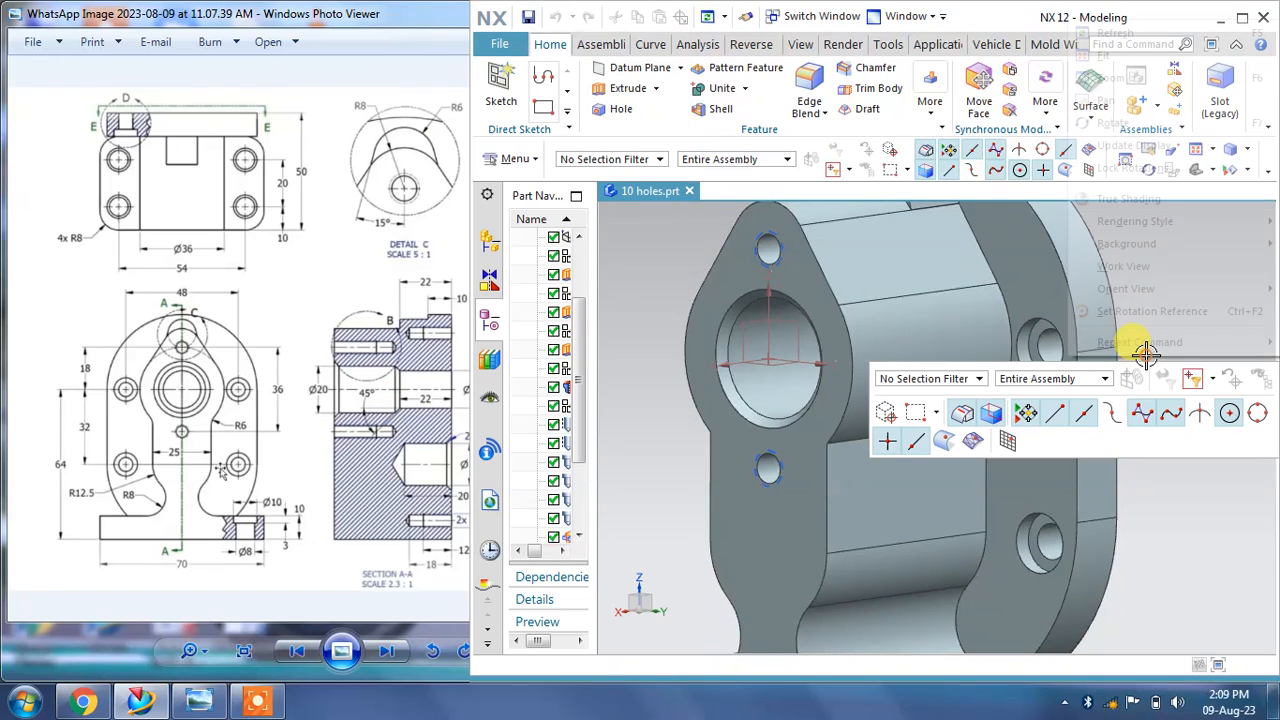
{"action": "left_click", "coordinate": [1101, 52]}
{"action": "scroll", "coordinate": [951, 372], "scroll_direction": "down", "scroll_amount": 2}
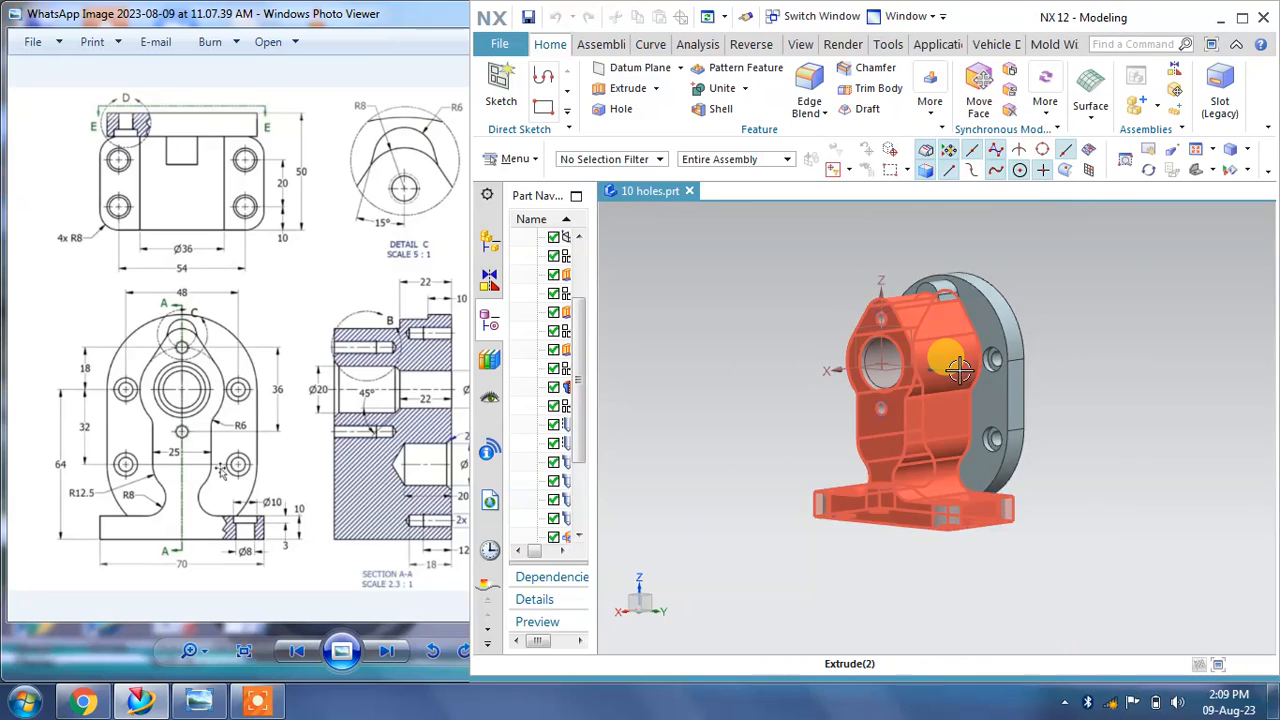
{"action": "scroll", "coordinate": [951, 373], "scroll_direction": "up", "scroll_amount": 2}
{"action": "middle_click_drag", "start_coordinate": [951, 373], "coordinate": [941, 360]}
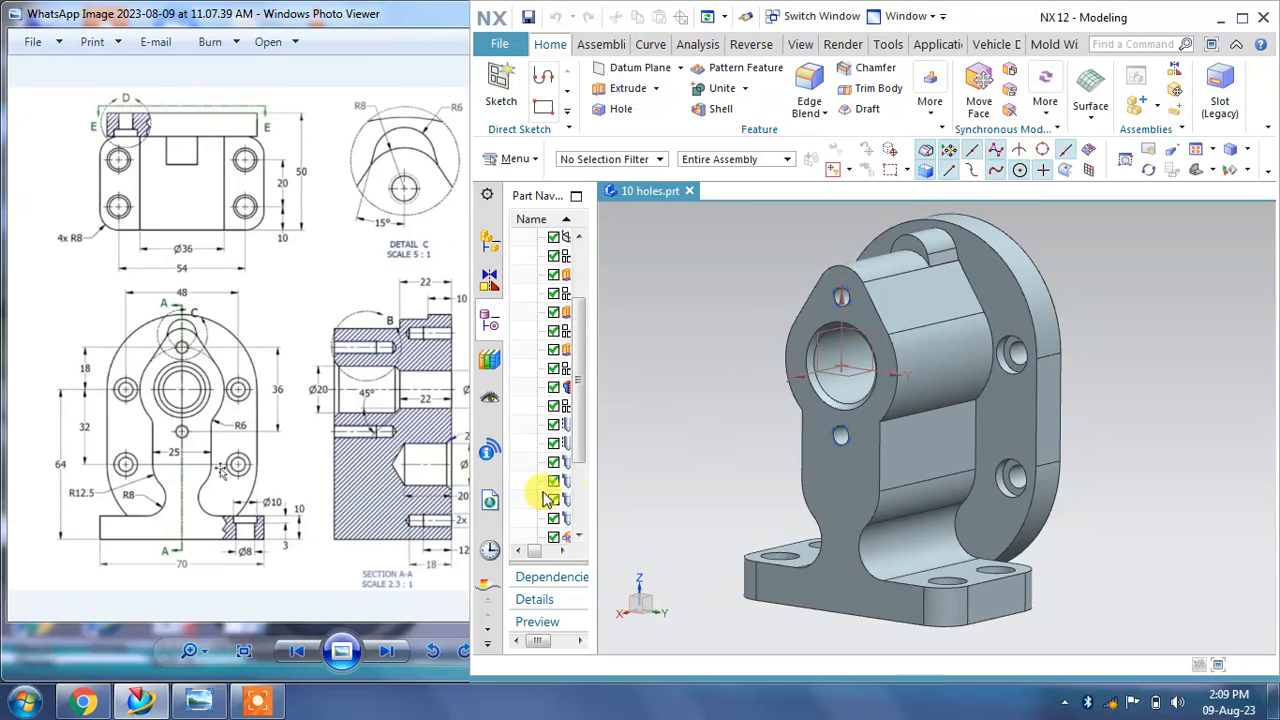
{"action": "left_click", "coordinate": [290, 458]}
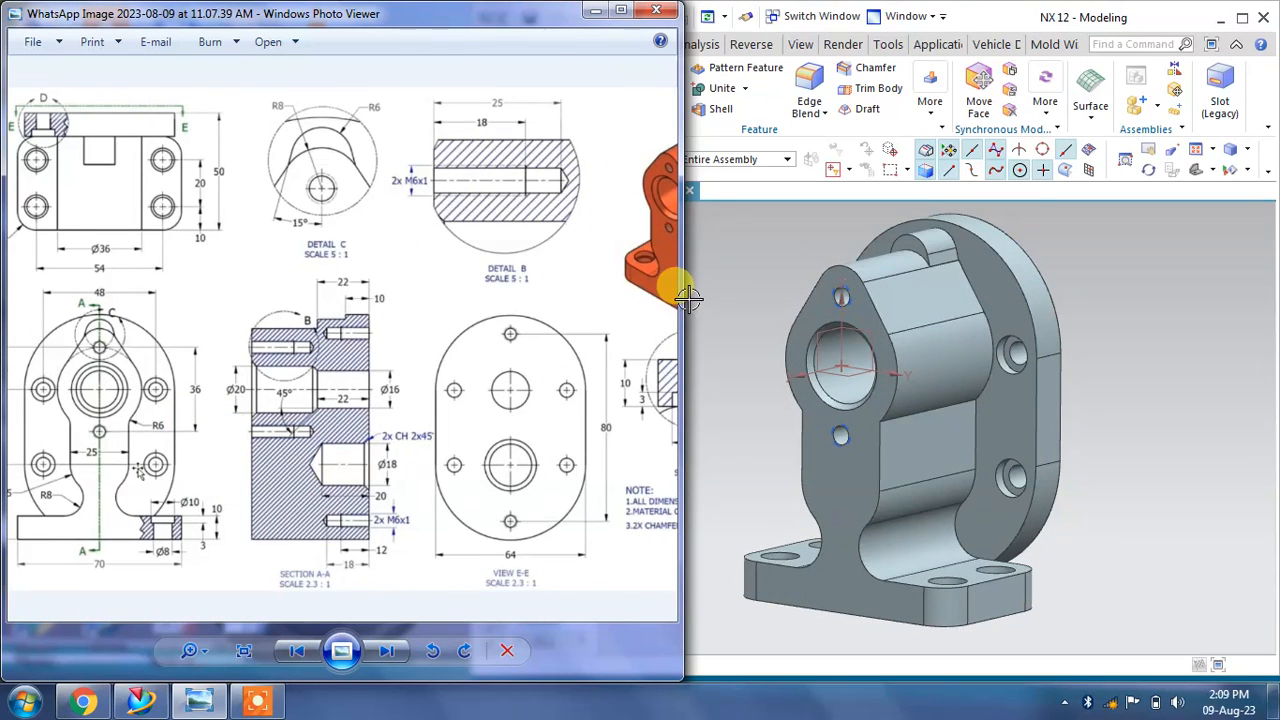
Step: Narrow the drawing viewer window and study the drawing's front view alongside the model
{"action": "left_click", "coordinate": [688, 297]}
{"action": "left_click", "coordinate": [429, 243]}
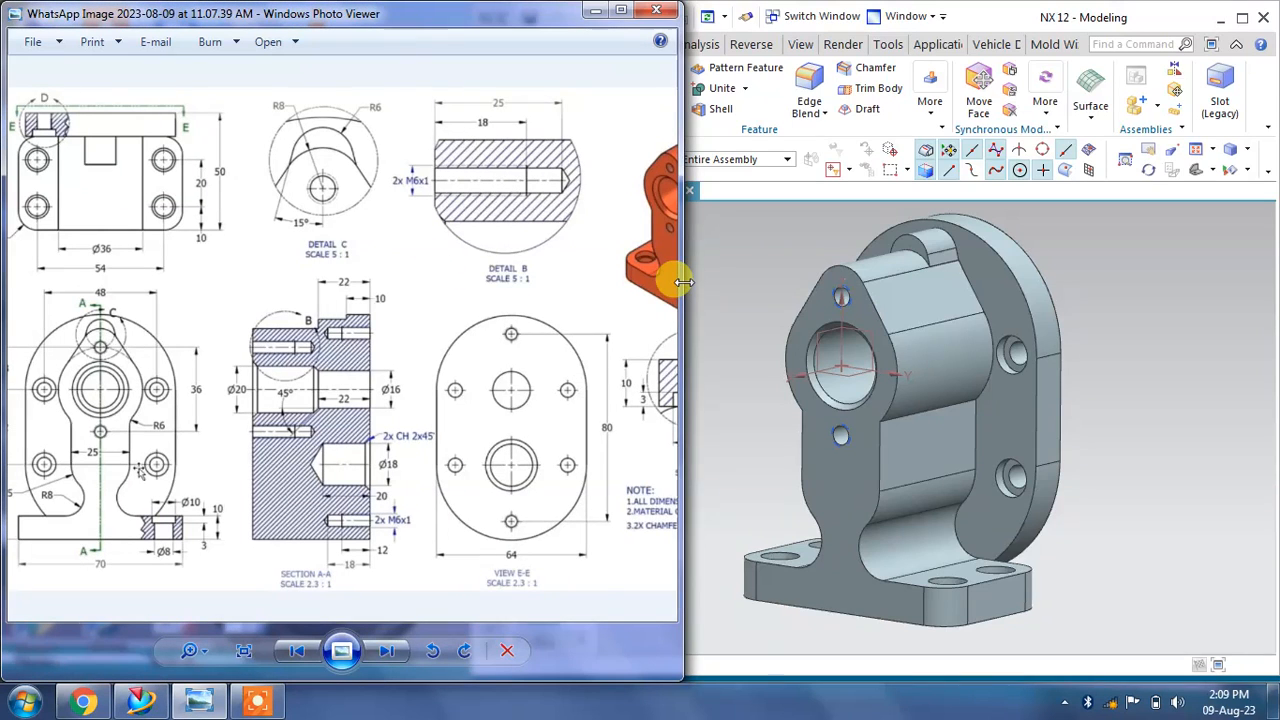
{"action": "left_click_drag", "start_coordinate": [684, 282], "coordinate": [460, 290]}
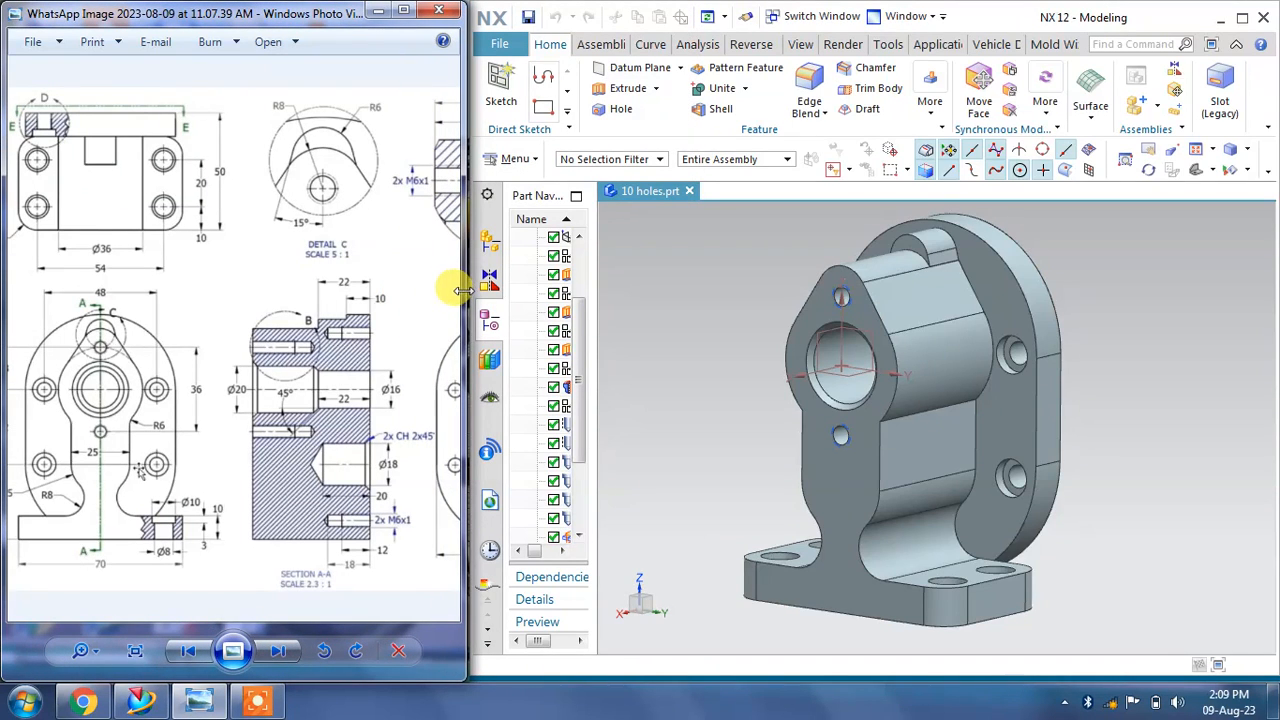
{"action": "left_click_drag", "start_coordinate": [112, 270], "coordinate": [166, 276]}
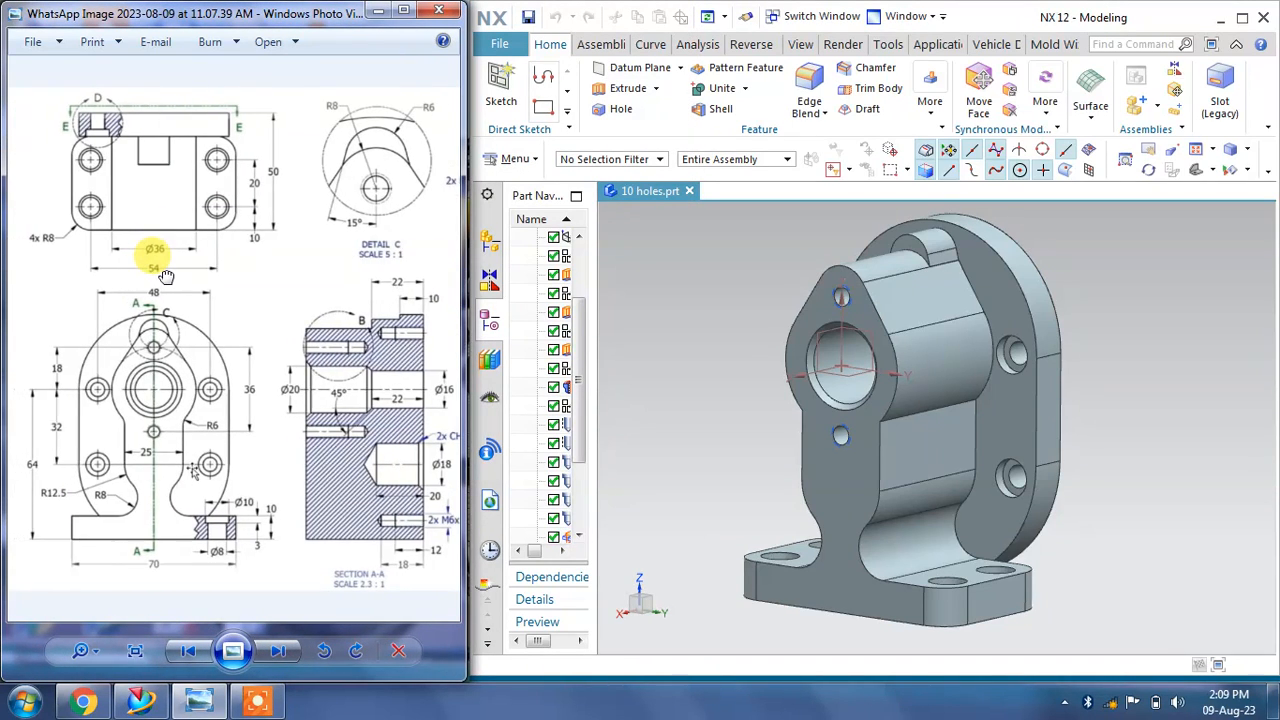
{"action": "left_click_drag", "start_coordinate": [222, 358], "coordinate": [216, 341]}
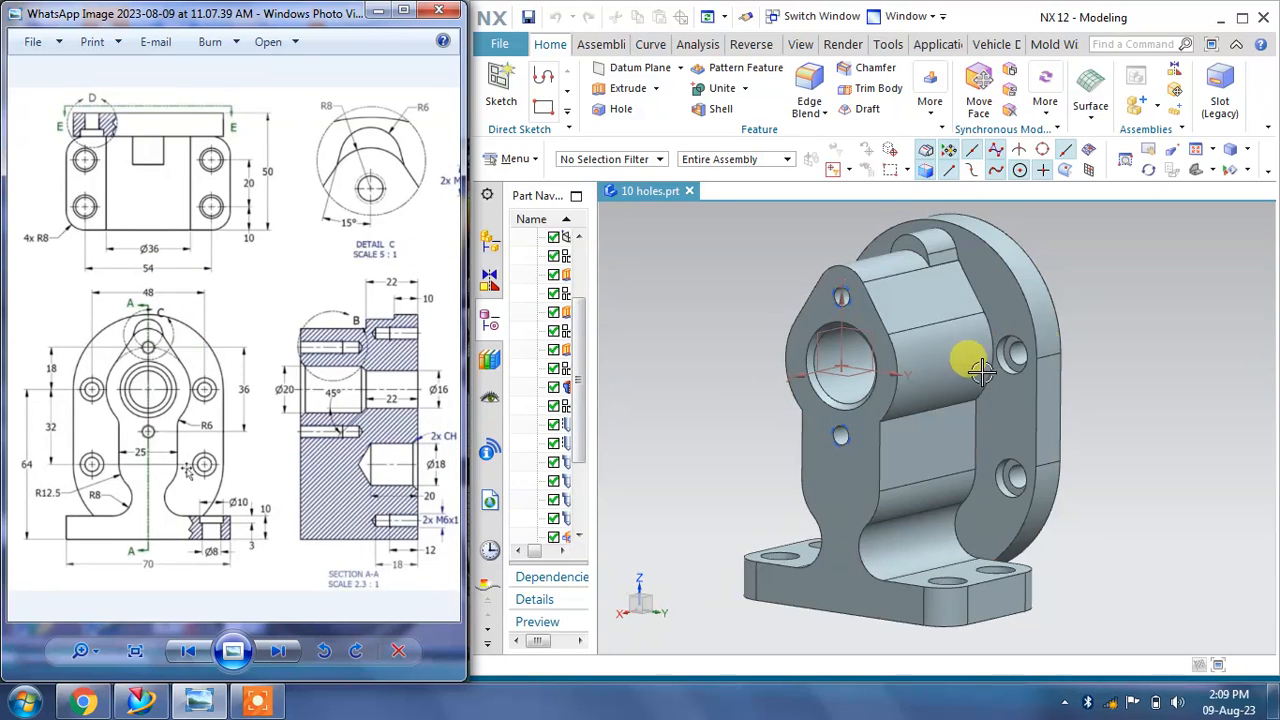
{"action": "mouse_move", "coordinate": [1108, 349]}
{"action": "middle_mouse_down"}
{"action": "mouse_move", "coordinate": [1106, 337]}
{"action": "mouse_move", "coordinate": [1113, 356]}
{"action": "middle_mouse_up"}
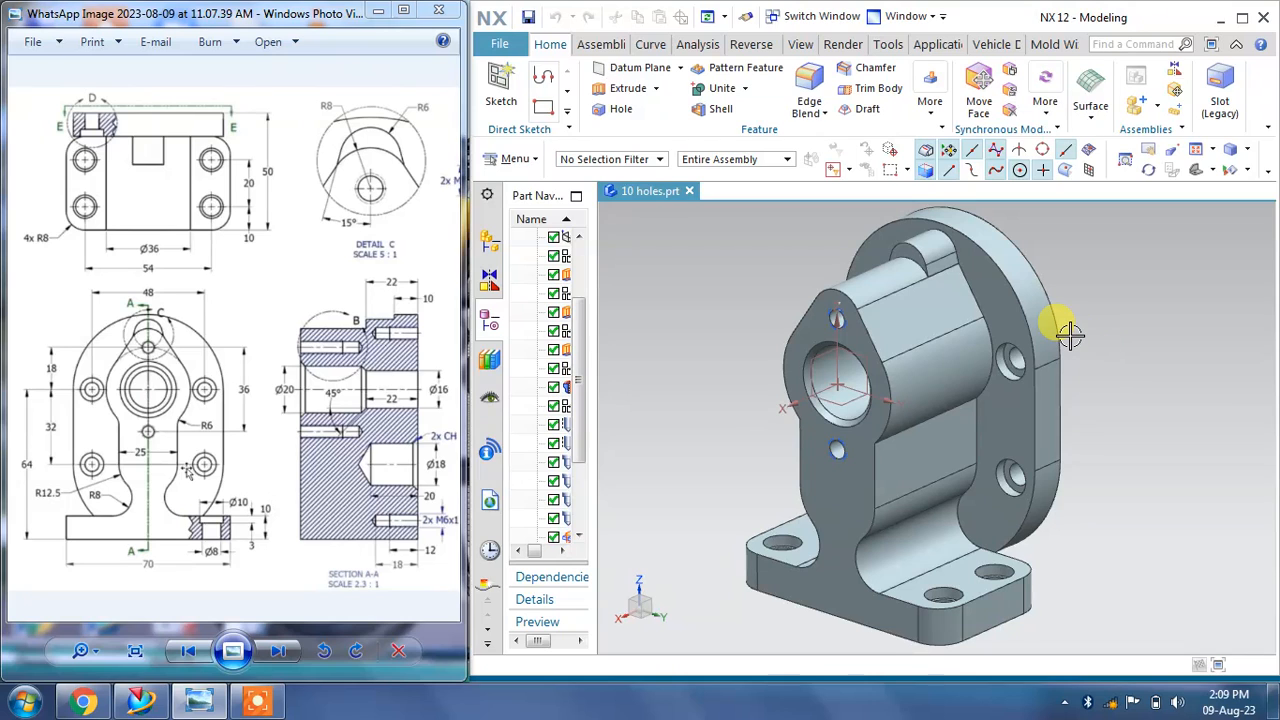
{"action": "right_click", "coordinate": [1070, 335]}
{"action": "left_click", "coordinate": [1099, 347]}
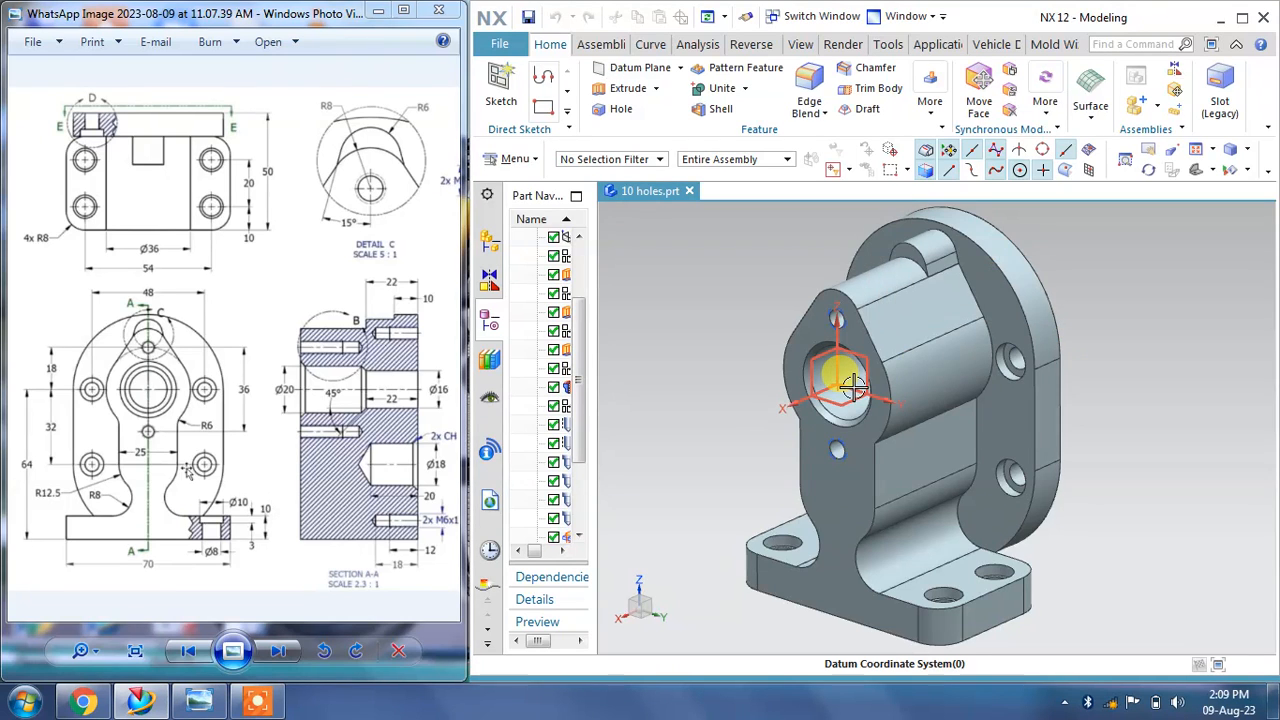
{"action": "scroll", "coordinate": [851, 386], "scroll_direction": "down", "scroll_amount": 1}
{"action": "middle_click_drag", "start_coordinate": [851, 386], "coordinate": [861, 376]}
{"action": "left_click_drag", "start_coordinate": [241, 408], "coordinate": [281, 391]}
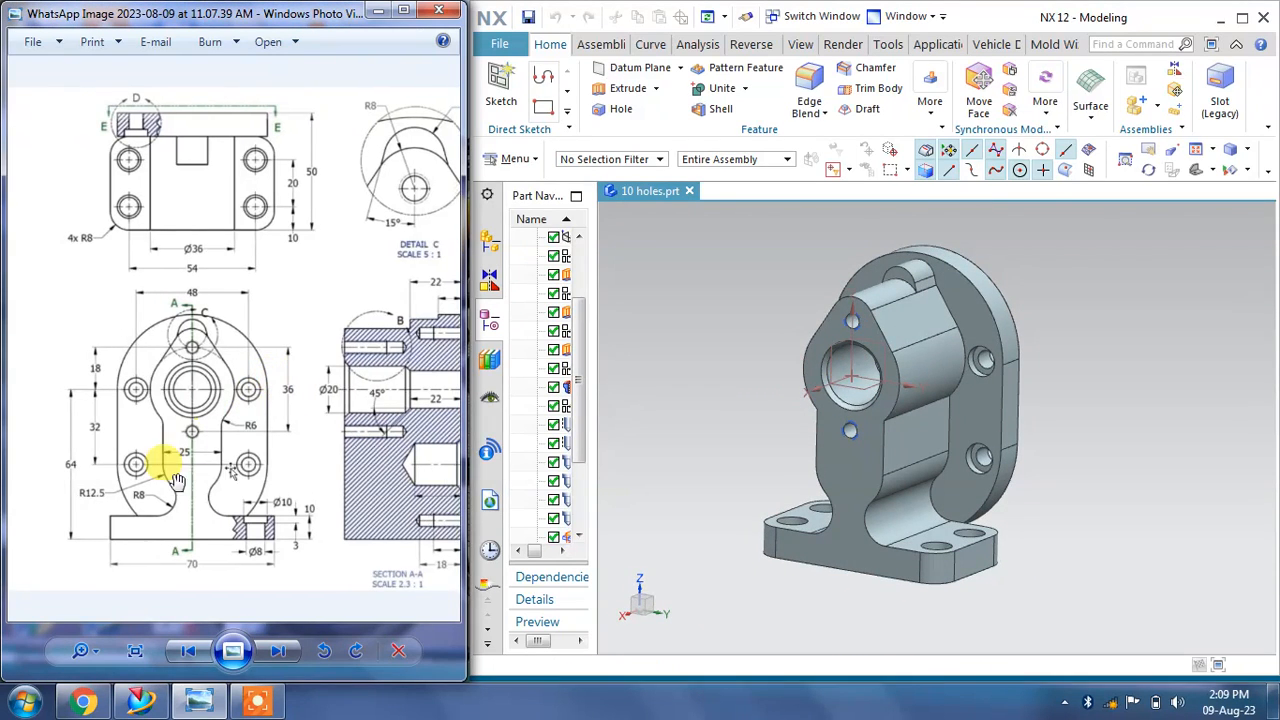
{"action": "scroll", "coordinate": [166, 547], "scroll_direction": "up", "scroll_amount": 3}
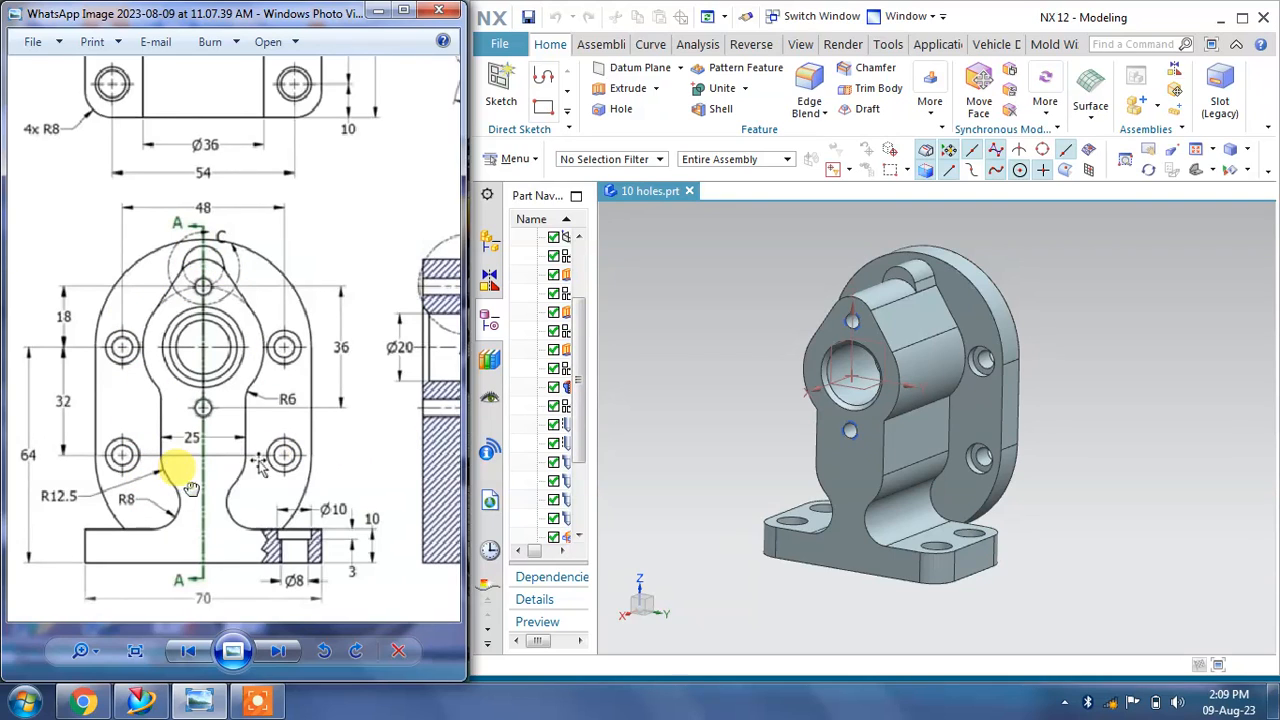
{"action": "left_click_drag", "start_coordinate": [191, 488], "coordinate": [193, 488]}
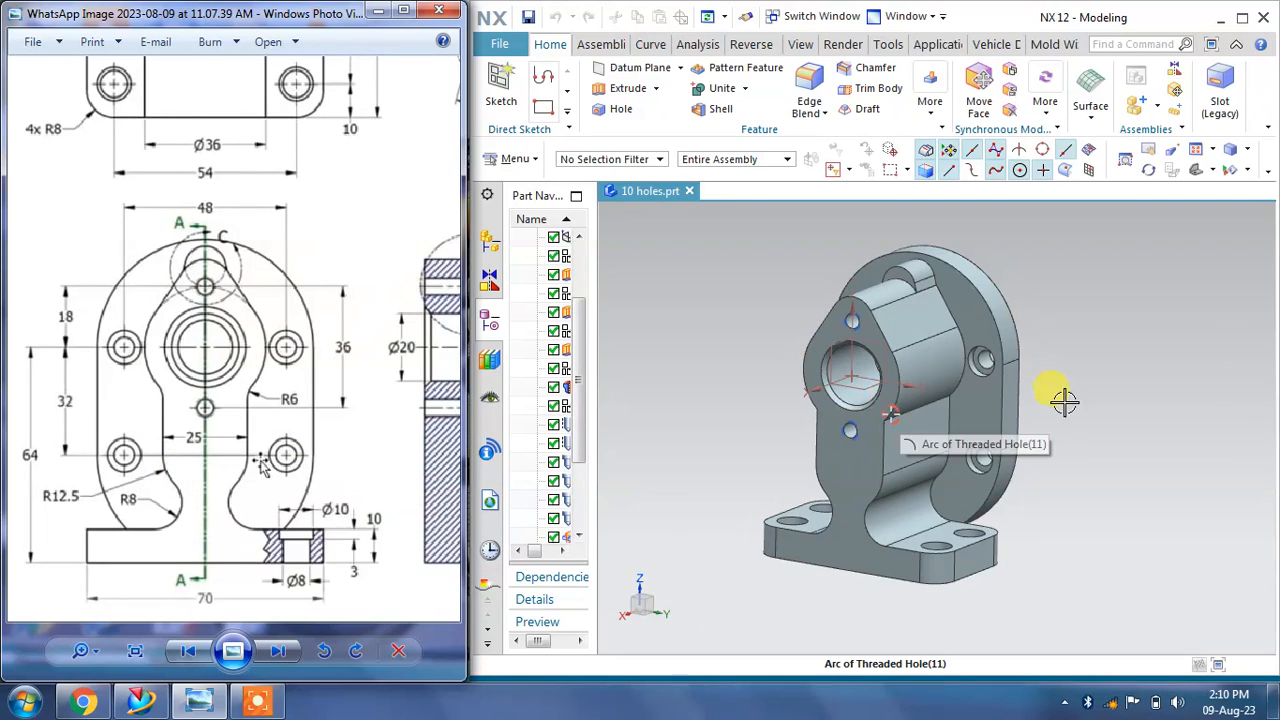
Step: Create a new millimetre Model part named model7.prt
{"action": "left_click", "coordinate": [688, 191]}
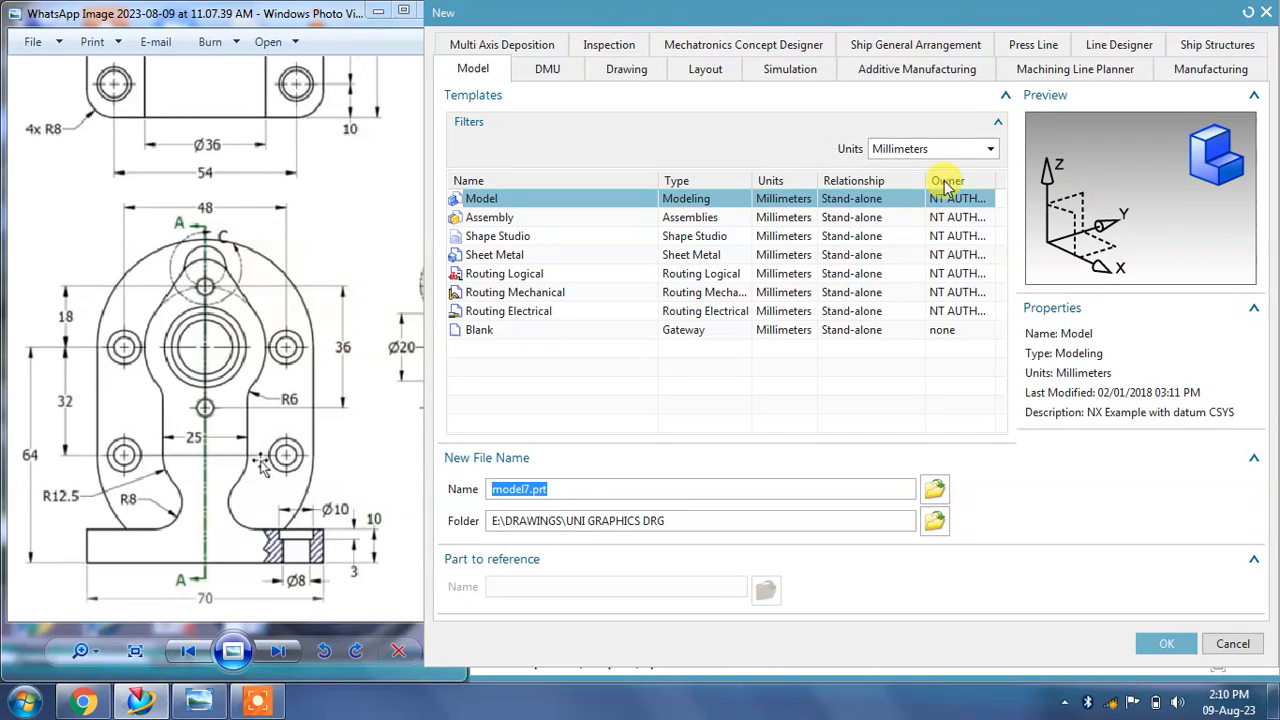
{"action": "left_click", "coordinate": [1165, 643]}
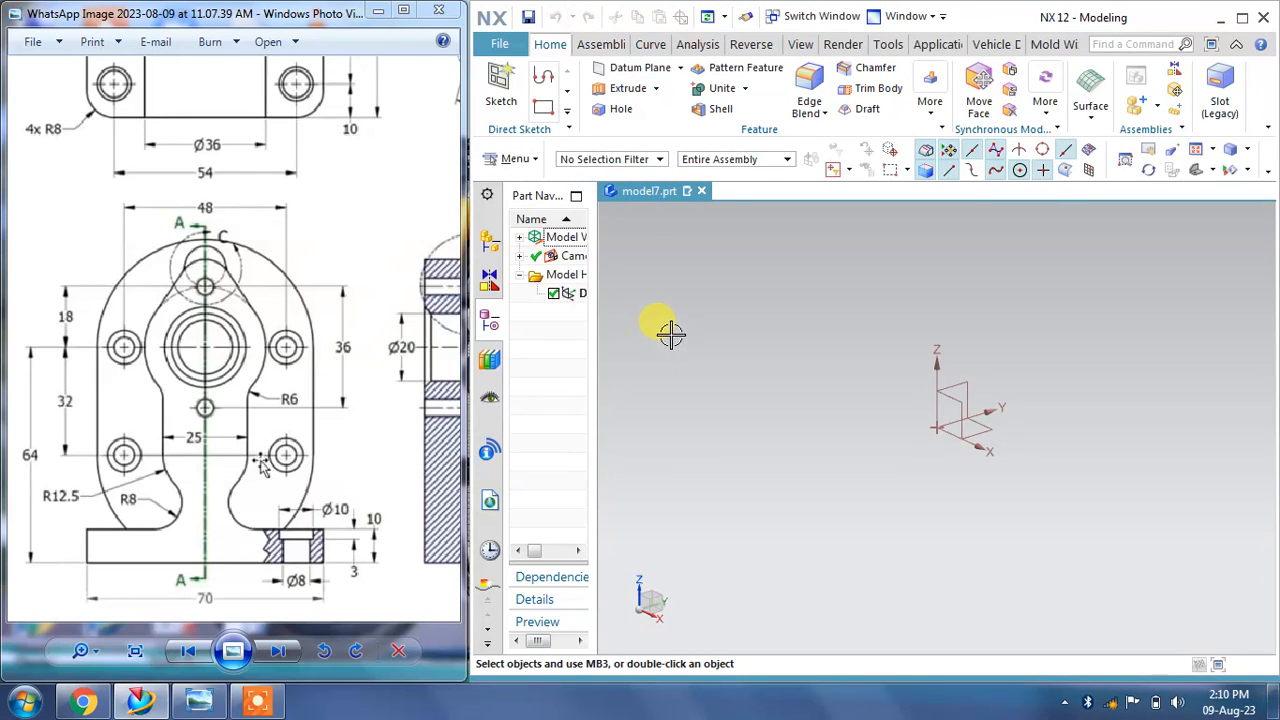
Step: Start a new sketch on the YZ plane of the datum coordinate system
{"action": "left_click", "coordinate": [501, 88]}
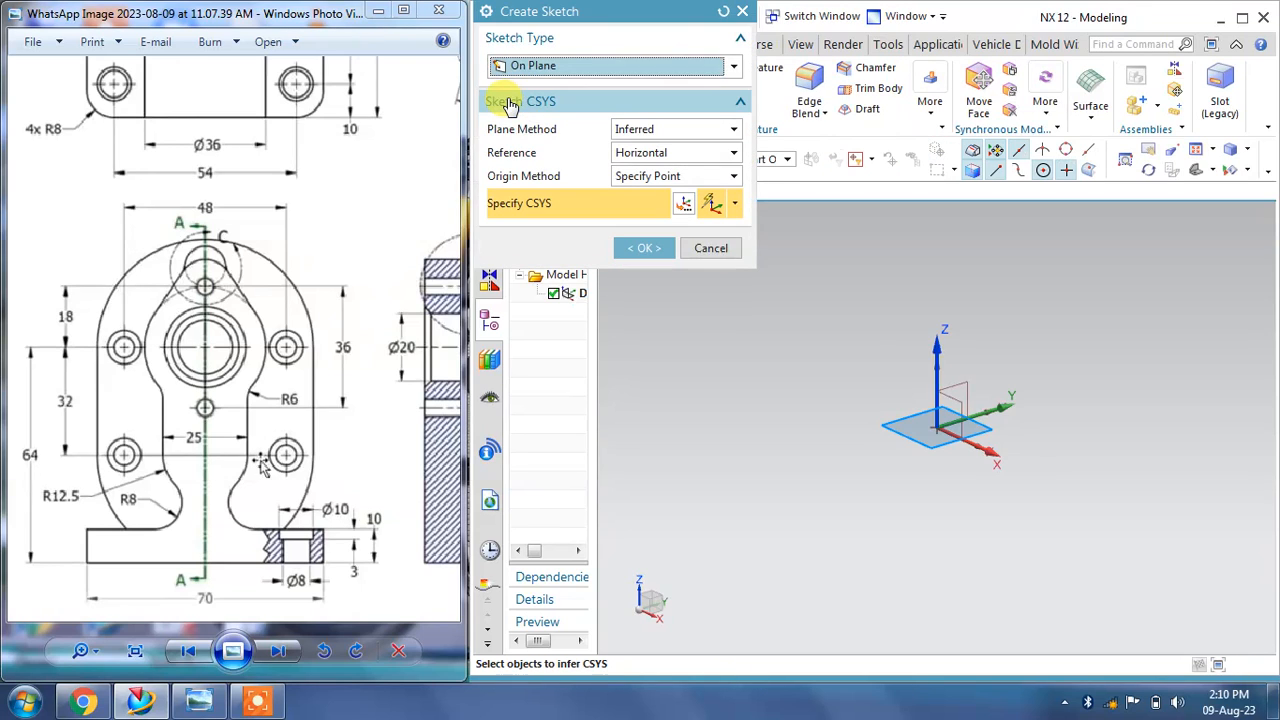
{"action": "left_click", "coordinate": [937, 366]}
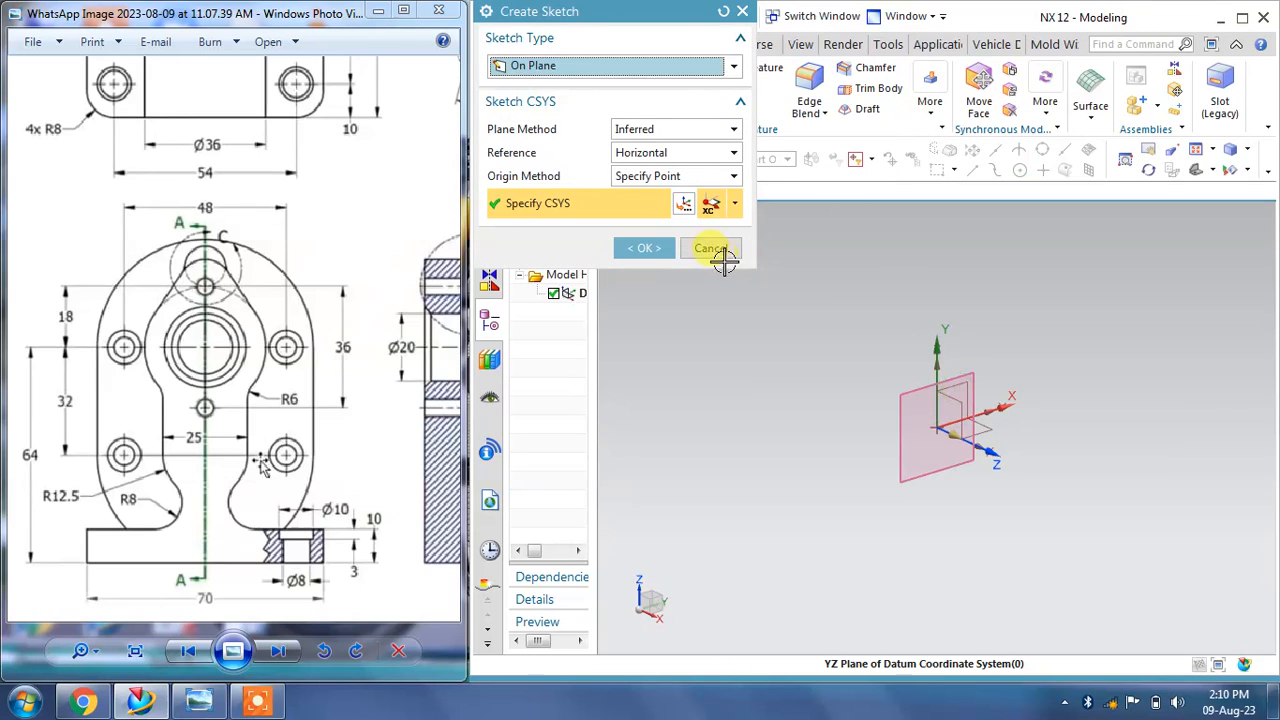
{"action": "left_click", "coordinate": [650, 248]}
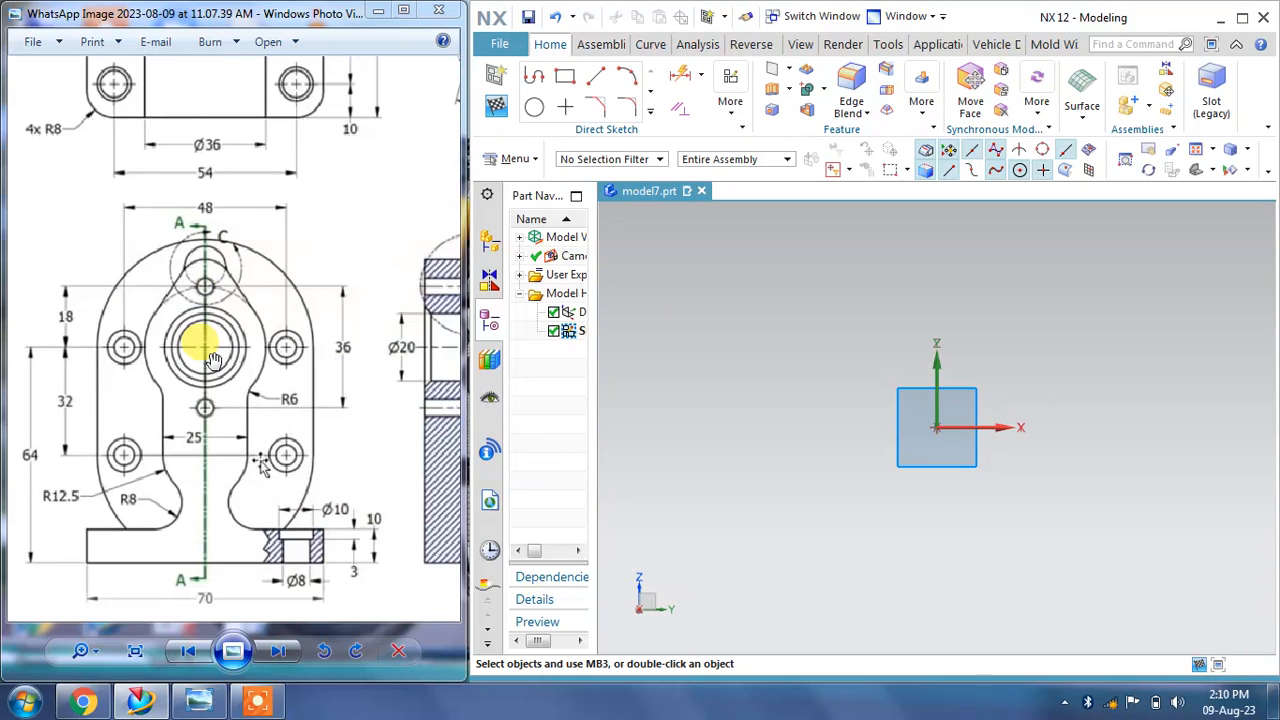
Step: Draw a circle of diameter 36 centred on the sketch origin, then close the Circle command
{"action": "mouse_move", "coordinate": [268, 438]}
{"action": "left_mouse_down"}
{"action": "mouse_move", "coordinate": [173, 444]}
{"action": "mouse_move", "coordinate": [205, 465]}
{"action": "mouse_move", "coordinate": [243, 443]}
{"action": "mouse_move", "coordinate": [248, 387]}
{"action": "left_mouse_up"}
{"action": "mouse_move", "coordinate": [217, 241]}
{"action": "left_mouse_down"}
{"action": "mouse_move", "coordinate": [238, 407]}
{"action": "mouse_move", "coordinate": [217, 292]}
{"action": "left_mouse_up"}
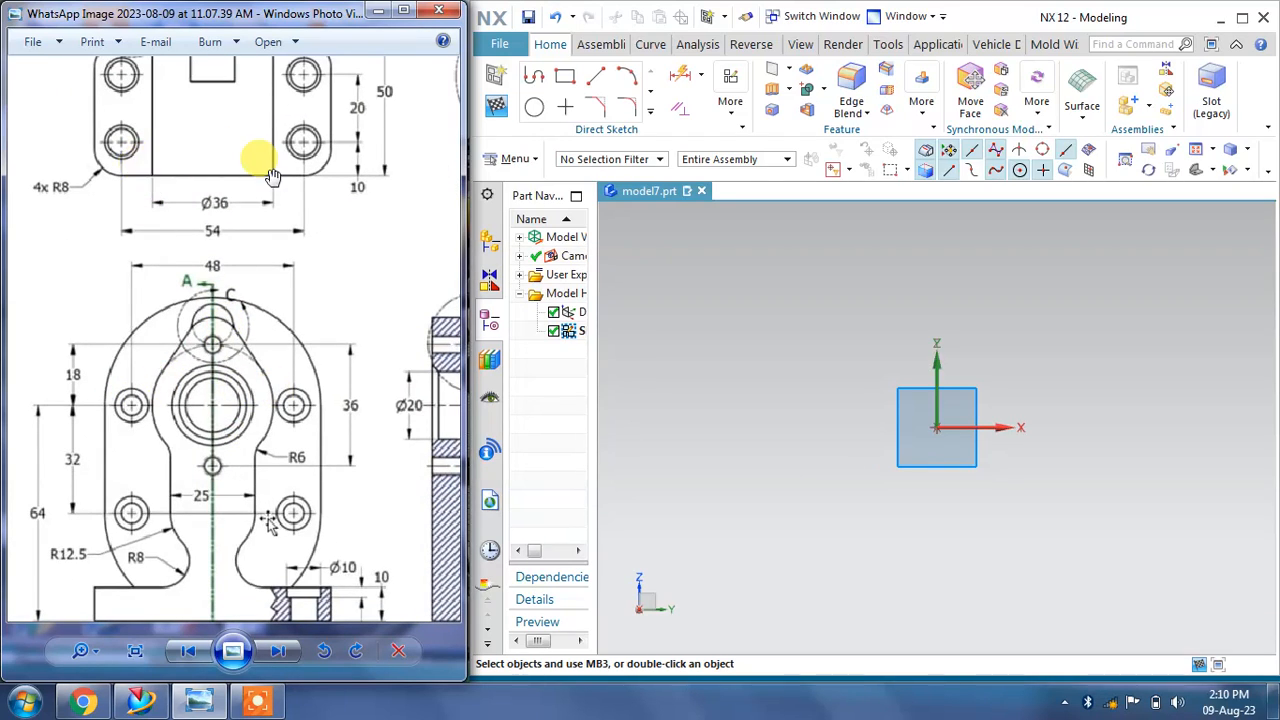
{"action": "left_click", "coordinate": [534, 107]}
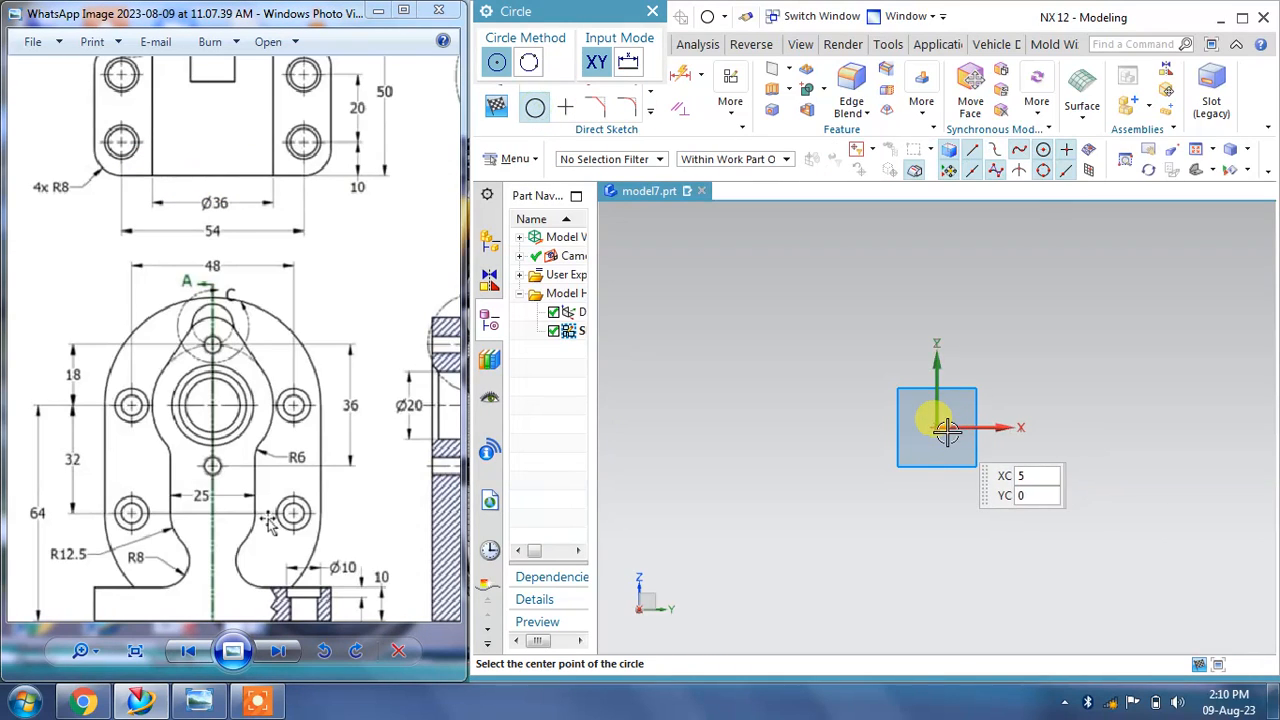
{"action": "left_click", "coordinate": [935, 426]}
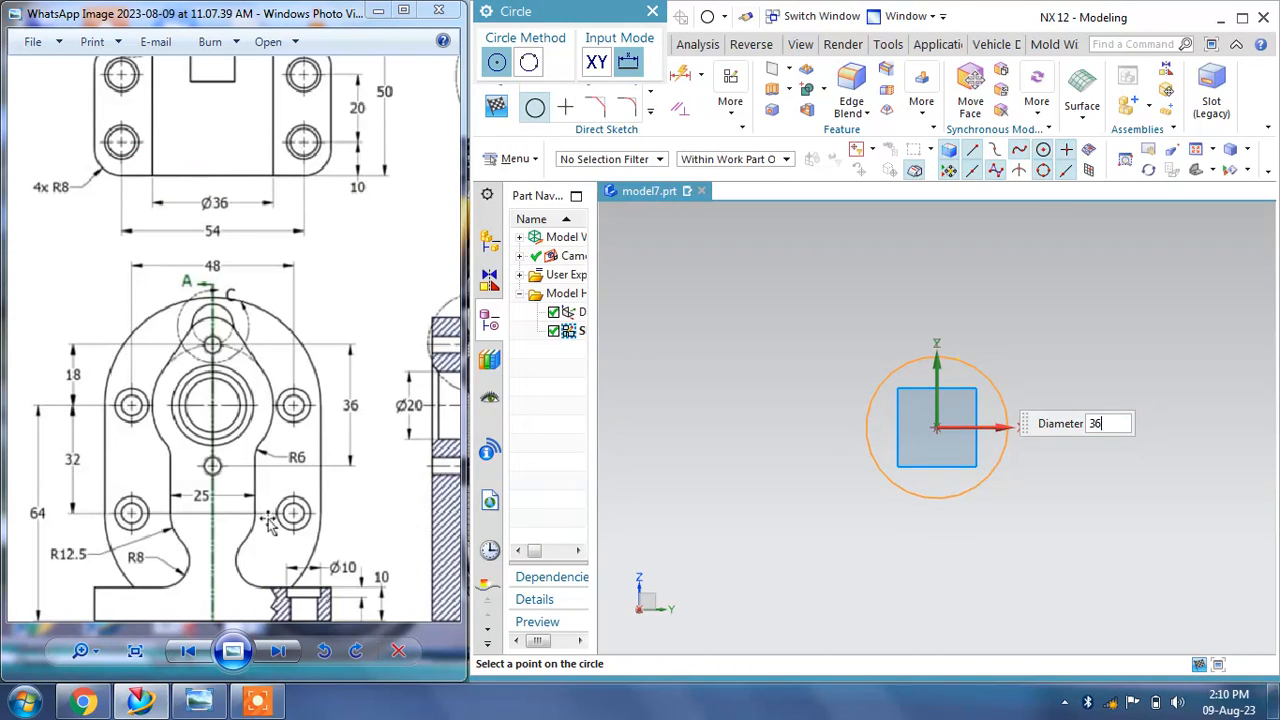
{"action": "type", "text": "36"}
{"action": "key", "text": "Return"}
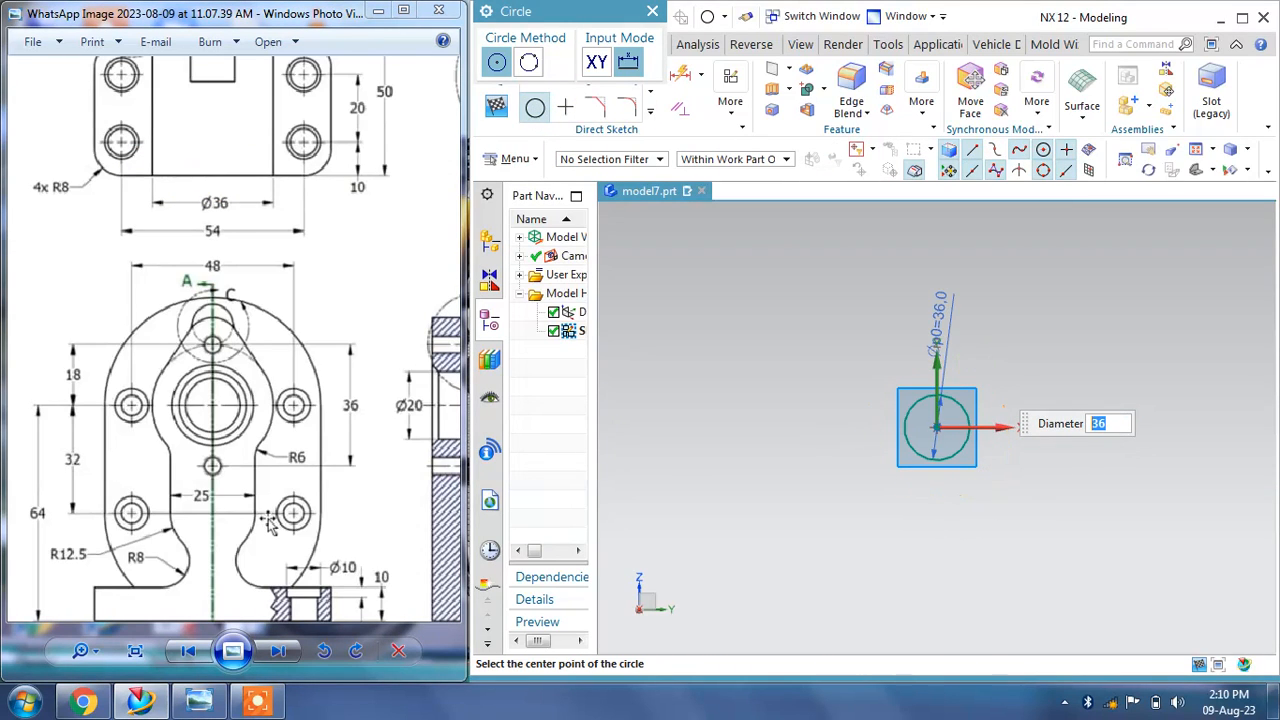
{"action": "left_click", "coordinate": [653, 13]}
Step: Reposition the circle's 36 mm diameter dimension label closer to the circle
{"action": "scroll", "coordinate": [992, 462], "scroll_direction": "up", "scroll_amount": 3}
{"action": "mouse_move", "coordinate": [888, 226]}
{"action": "left_mouse_down"}
{"action": "mouse_move", "coordinate": [957, 258]}
{"action": "mouse_move", "coordinate": [1006, 307]}
{"action": "left_mouse_up"}
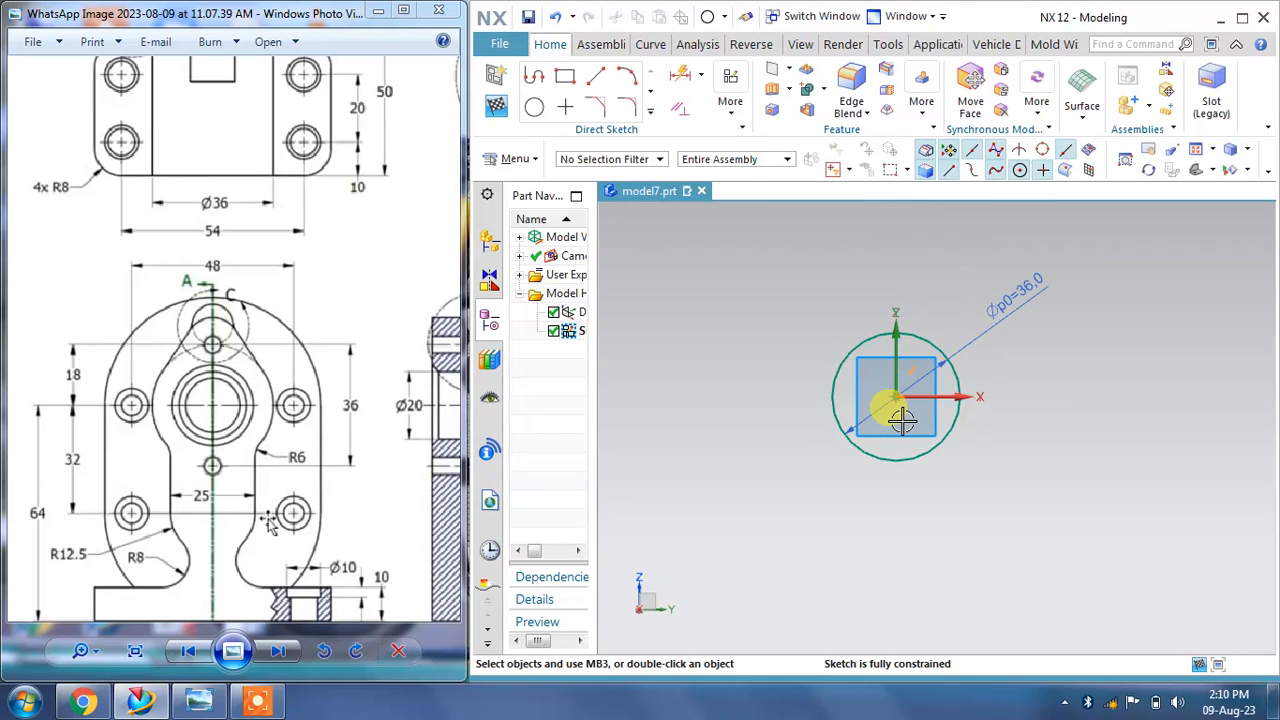
{"action": "scroll", "coordinate": [903, 421], "scroll_direction": "up", "scroll_amount": 2}
{"action": "scroll", "coordinate": [840, 272], "scroll_direction": "down", "scroll_amount": 1}
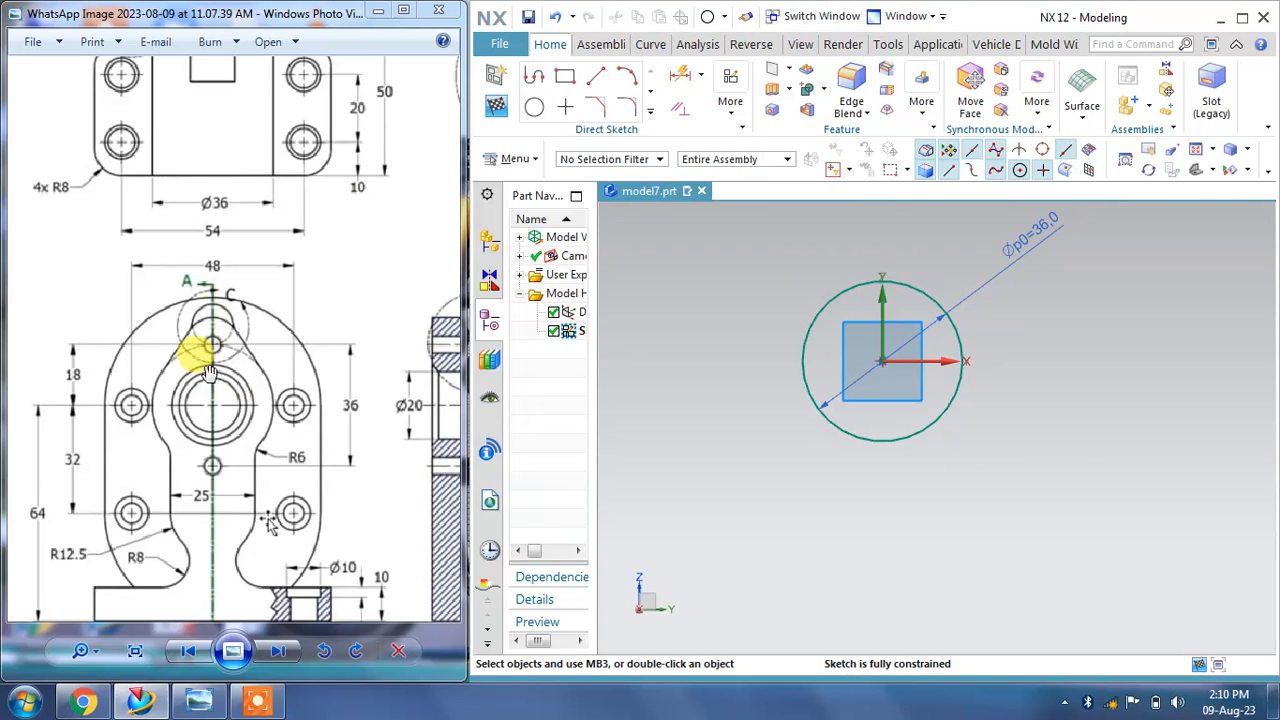
{"action": "left_click_drag", "start_coordinate": [197, 446], "coordinate": [203, 403]}
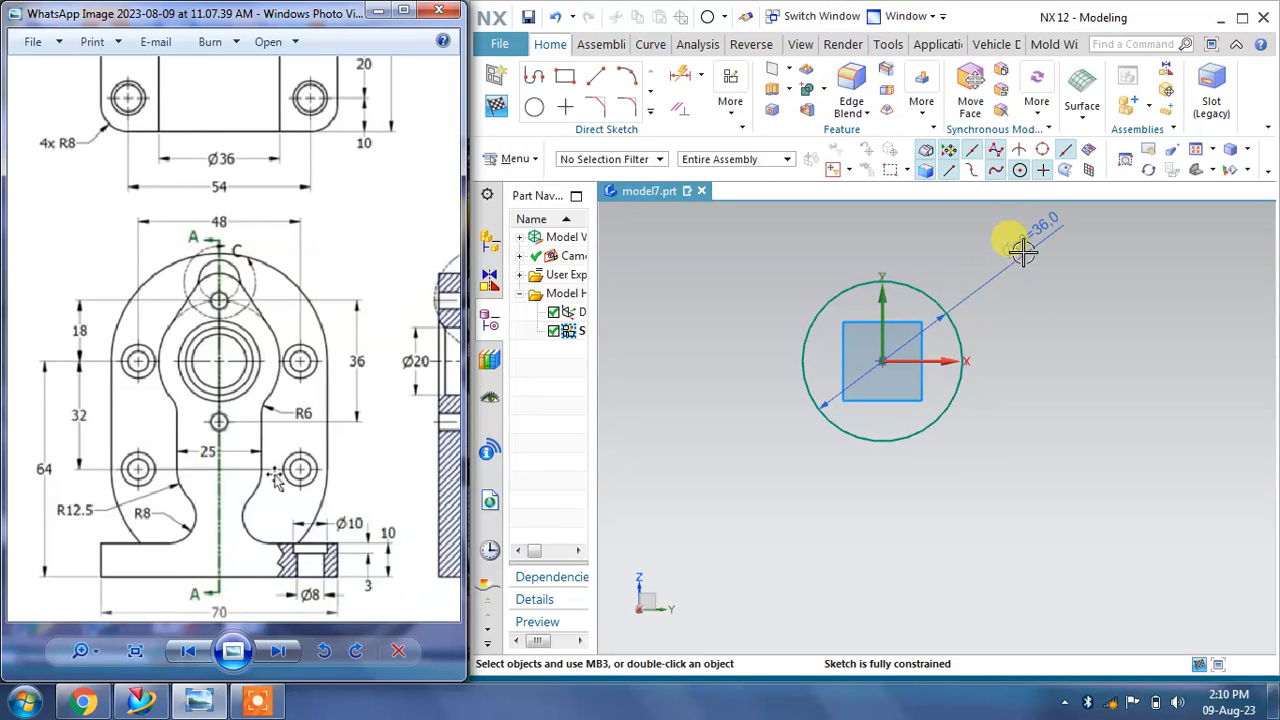
{"action": "left_click_drag", "start_coordinate": [1020, 243], "coordinate": [1024, 290]}
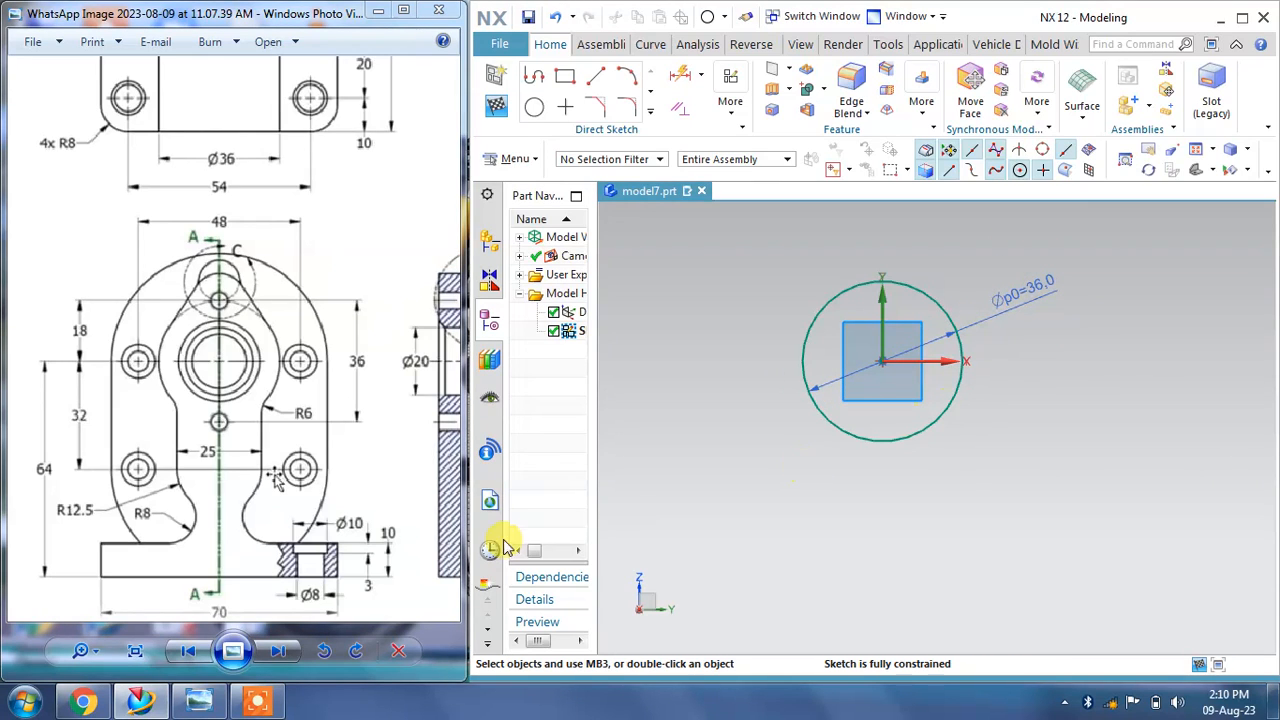
{"action": "mouse_move", "coordinate": [237, 443]}
{"action": "left_mouse_down"}
{"action": "mouse_move", "coordinate": [247, 418]}
{"action": "mouse_move", "coordinate": [257, 440]}
{"action": "mouse_move", "coordinate": [257, 418]}
{"action": "left_mouse_up"}
{"action": "scroll", "coordinate": [251, 331], "scroll_direction": "up", "scroll_amount": 1}
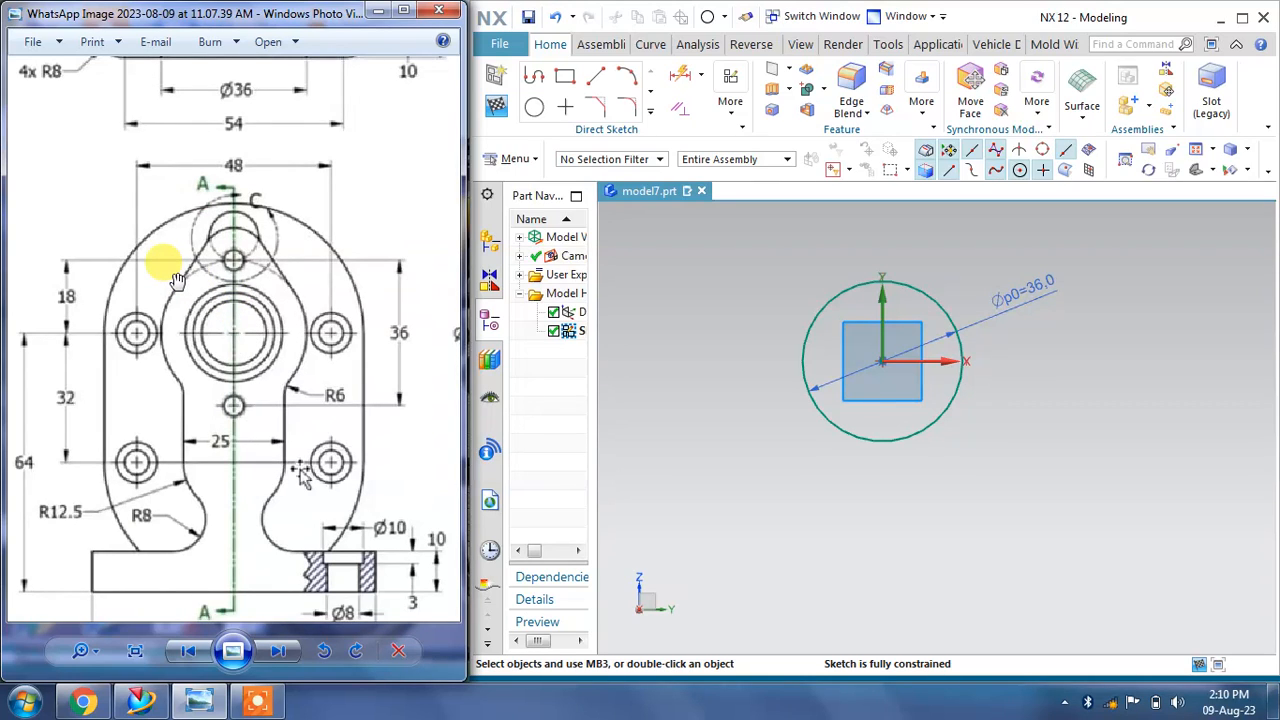
{"action": "left_click_drag", "start_coordinate": [250, 478], "coordinate": [250, 419]}
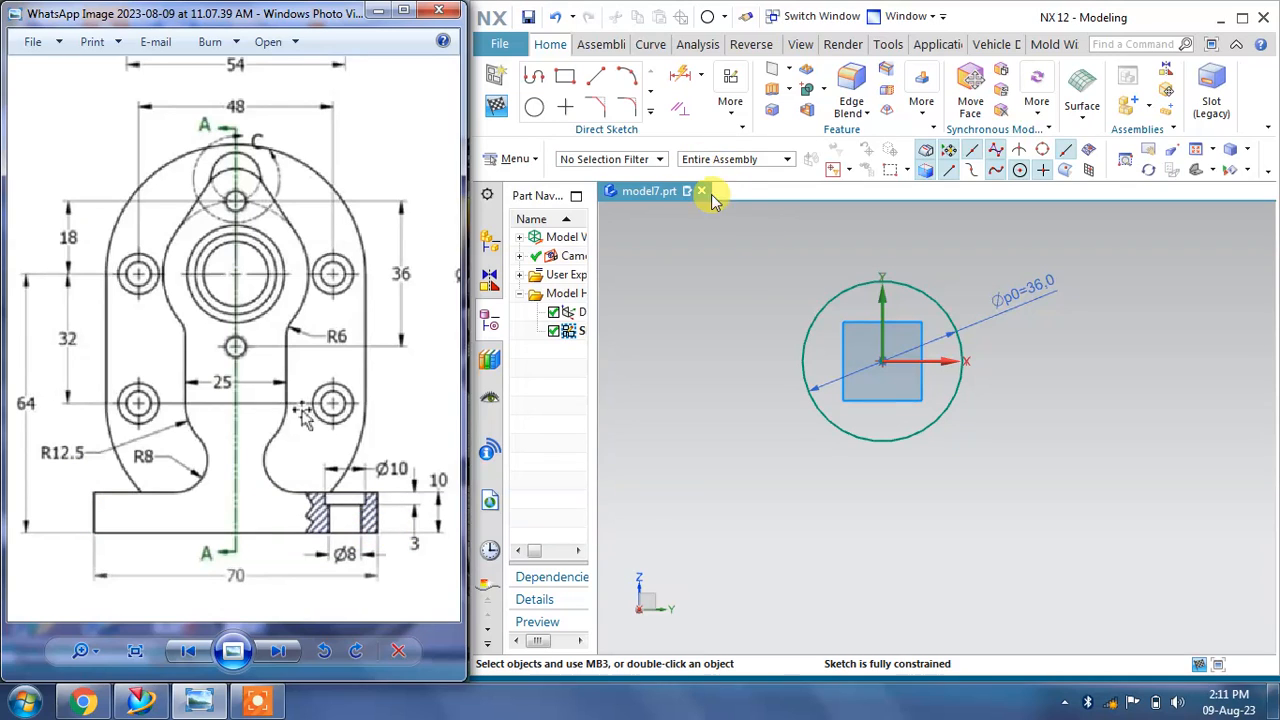
Step: Draw a rectangle about 52 by 10 mm below the circle using the two-point rectangle method
{"action": "left_click", "coordinate": [572, 82]}
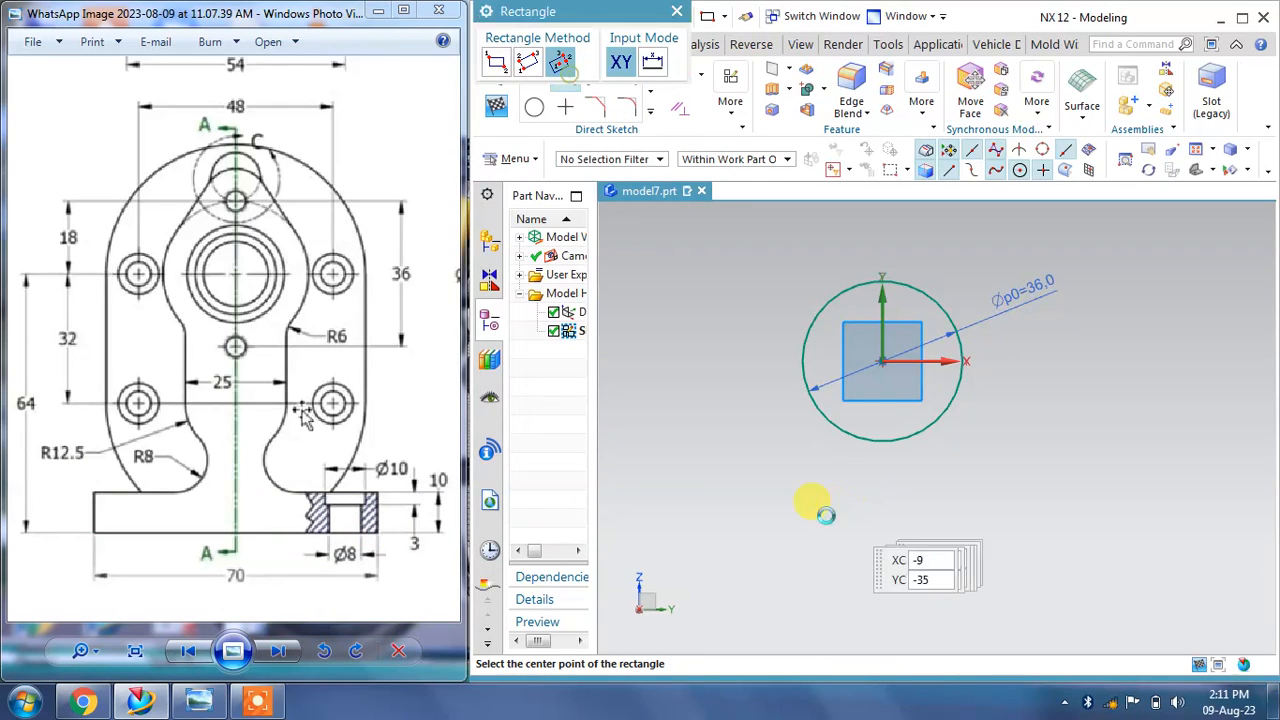
{"action": "left_click", "coordinate": [770, 546]}
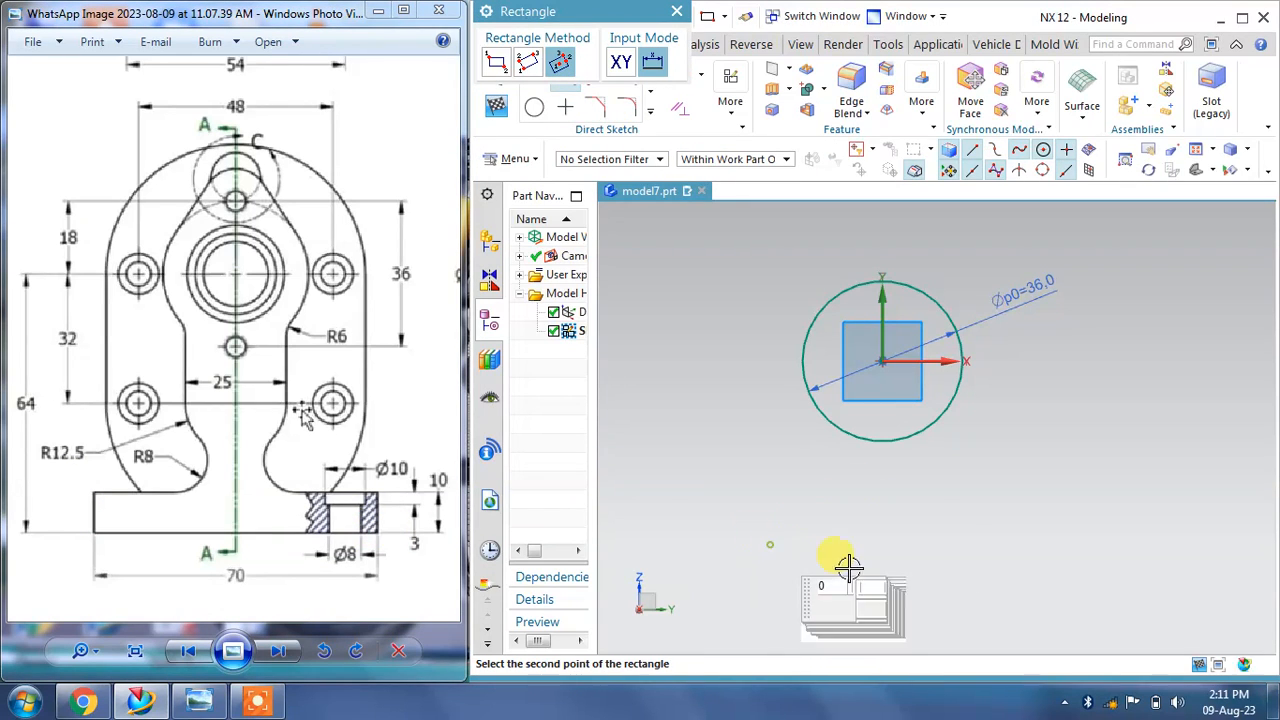
{"action": "left_click", "coordinate": [498, 66]}
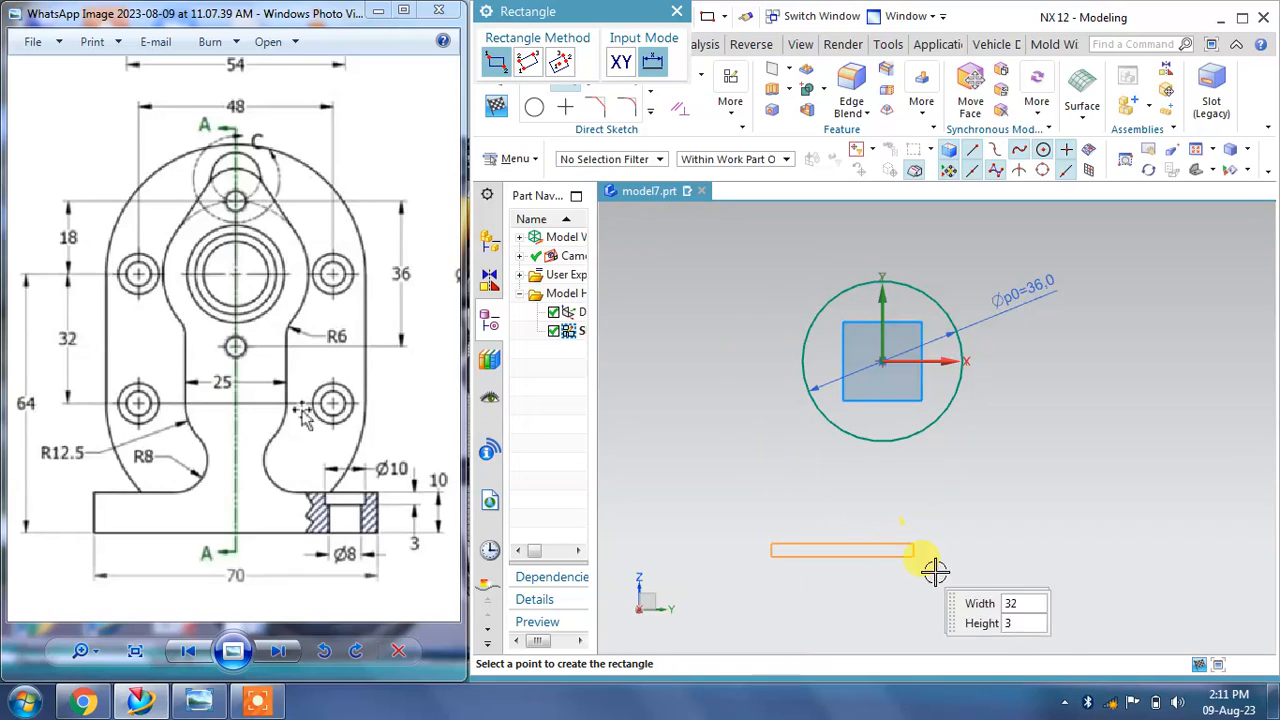
{"action": "left_click", "coordinate": [1001, 587]}
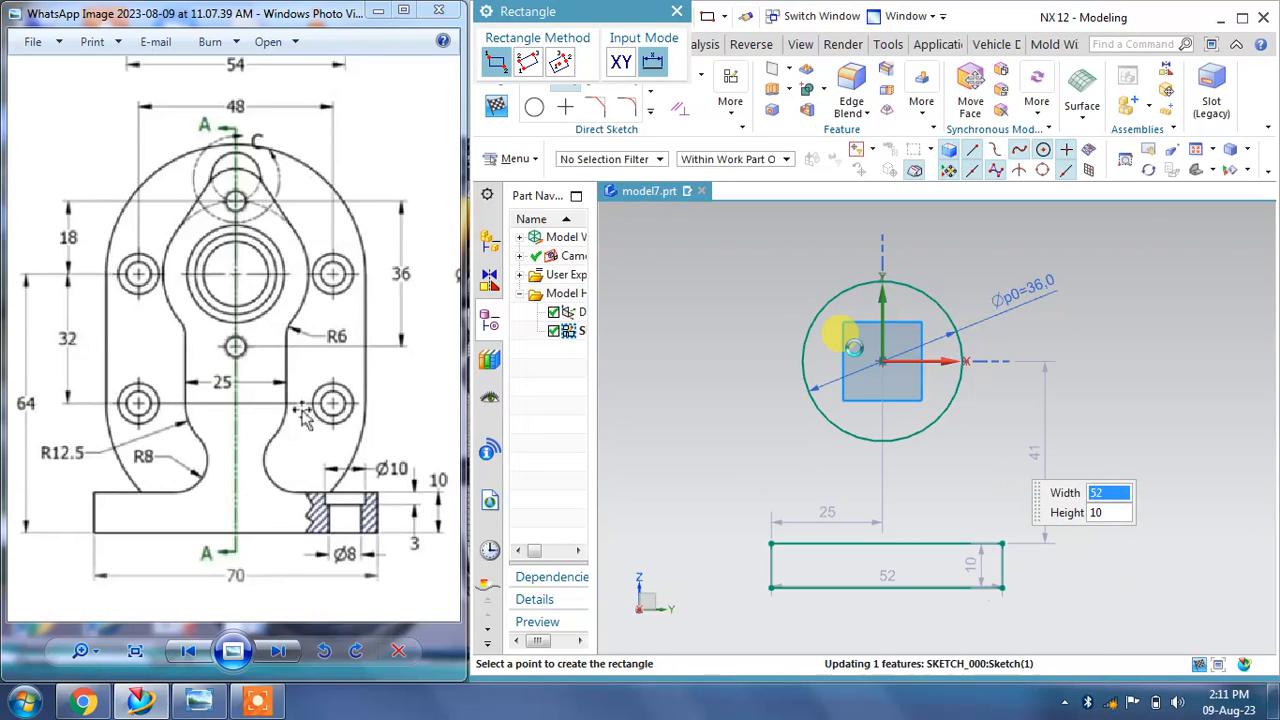
{"action": "left_click", "coordinate": [679, 12]}
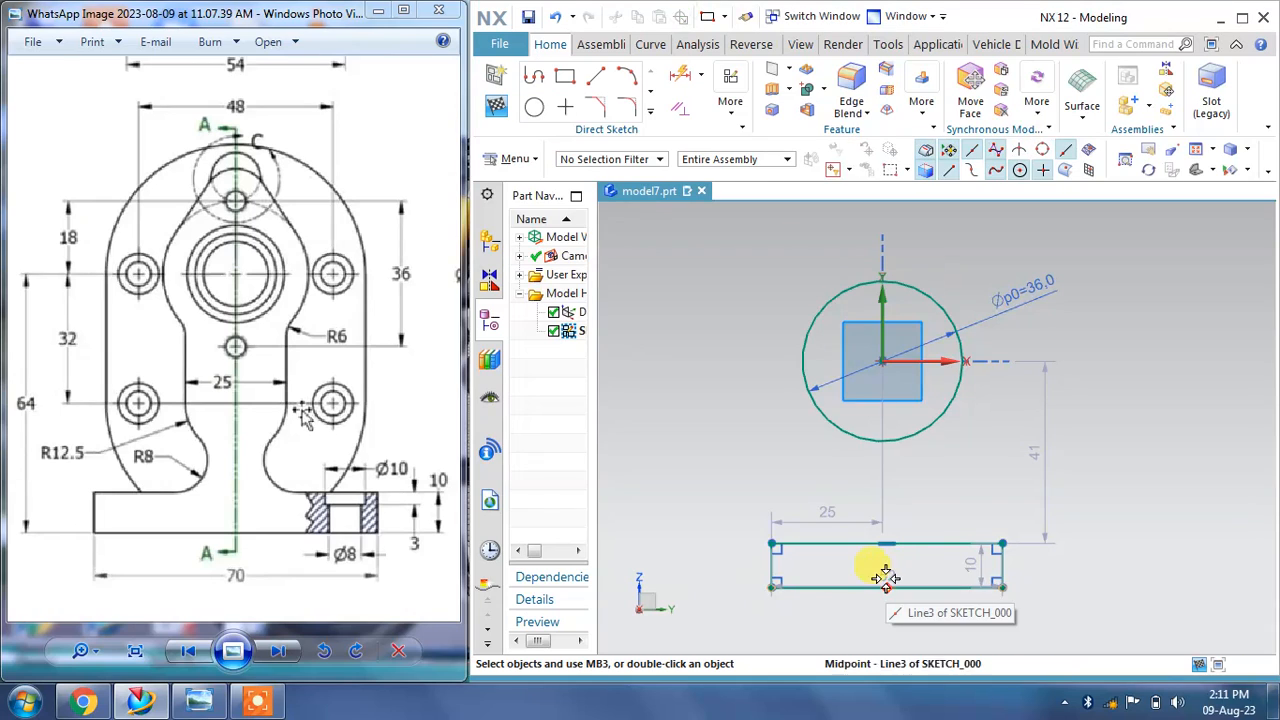
Step: Add a vertical dimension from the circle's centre to the rectangle's bottom corner and set it to 64 mm
{"action": "mouse_move", "coordinate": [335, 520]}
{"action": "left_mouse_down"}
{"action": "mouse_move", "coordinate": [266, 480]}
{"action": "mouse_move", "coordinate": [380, 467]}
{"action": "left_mouse_up"}
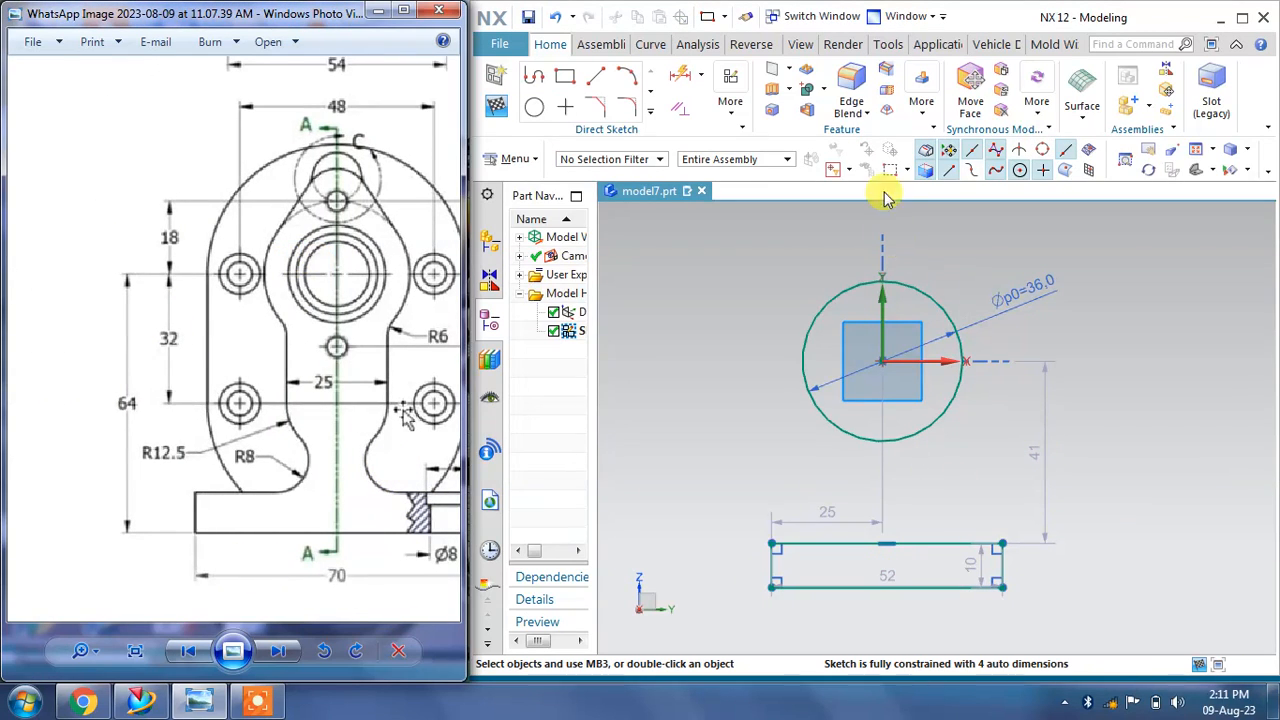
{"action": "left_click", "coordinate": [700, 76]}
{"action": "left_click", "coordinate": [702, 128]}
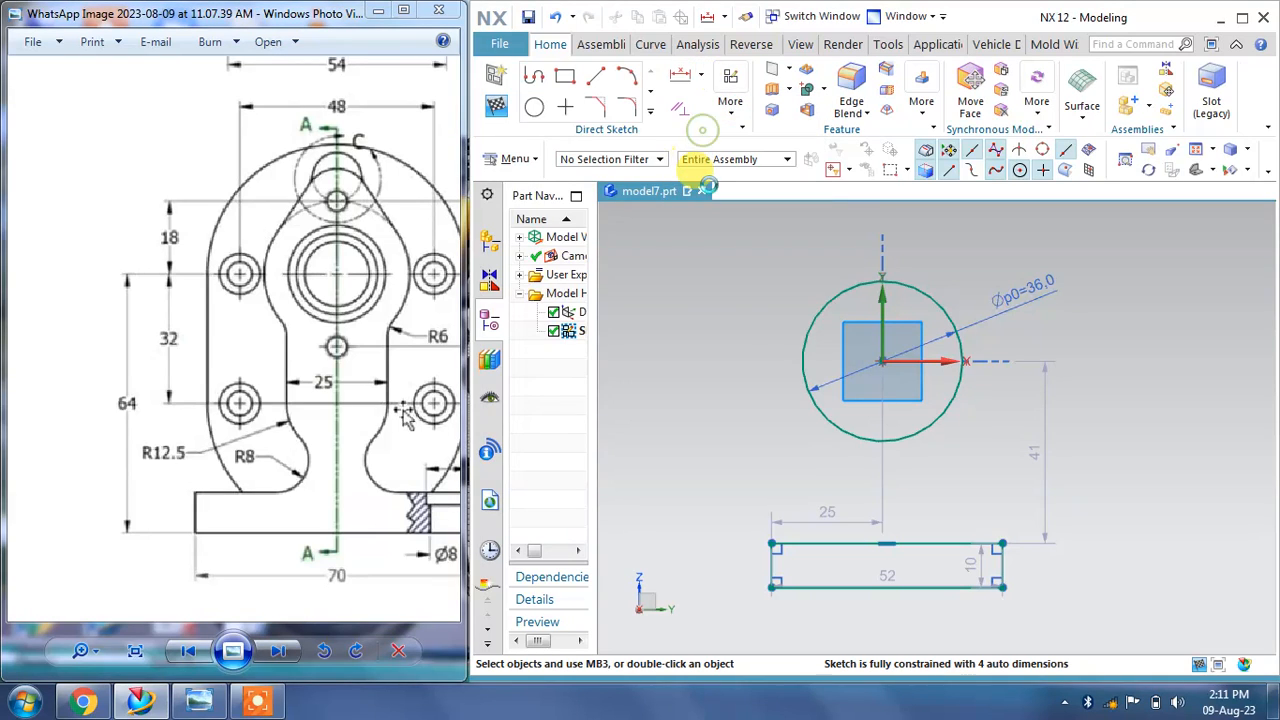
{"action": "left_click", "coordinate": [879, 361]}
{"action": "left_click", "coordinate": [1000, 586]}
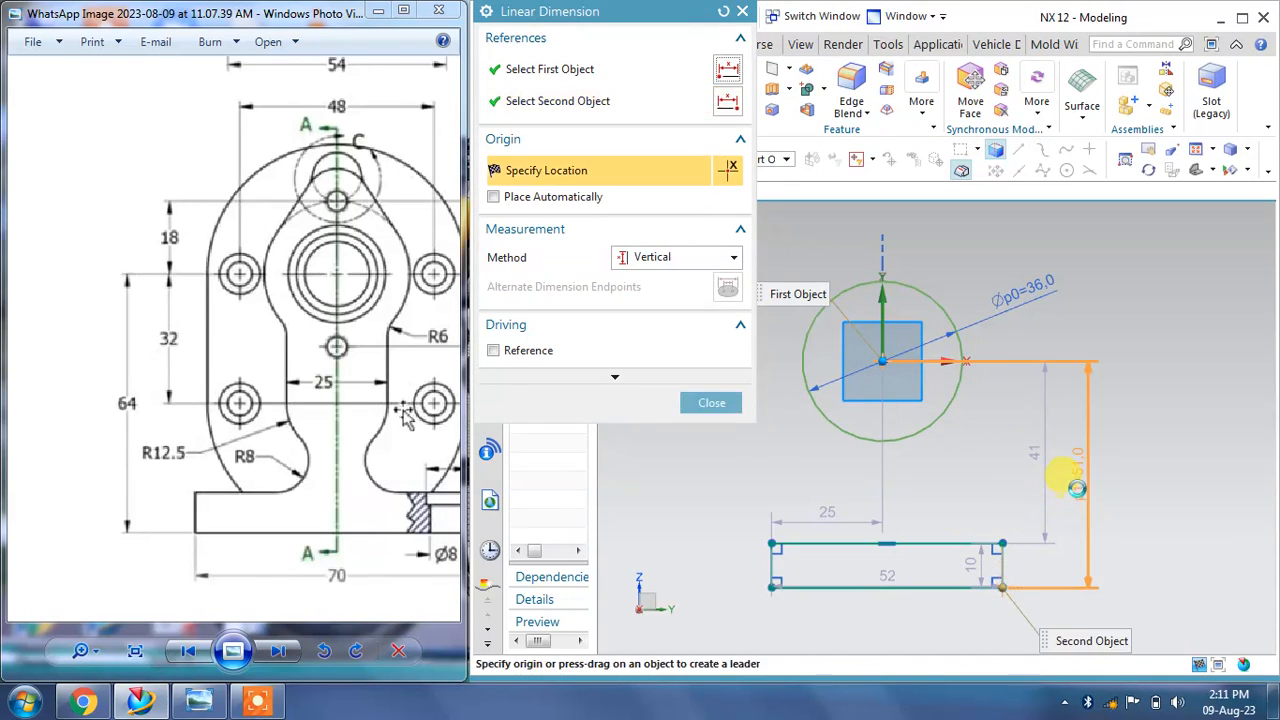
{"action": "left_click", "coordinate": [1080, 488]}
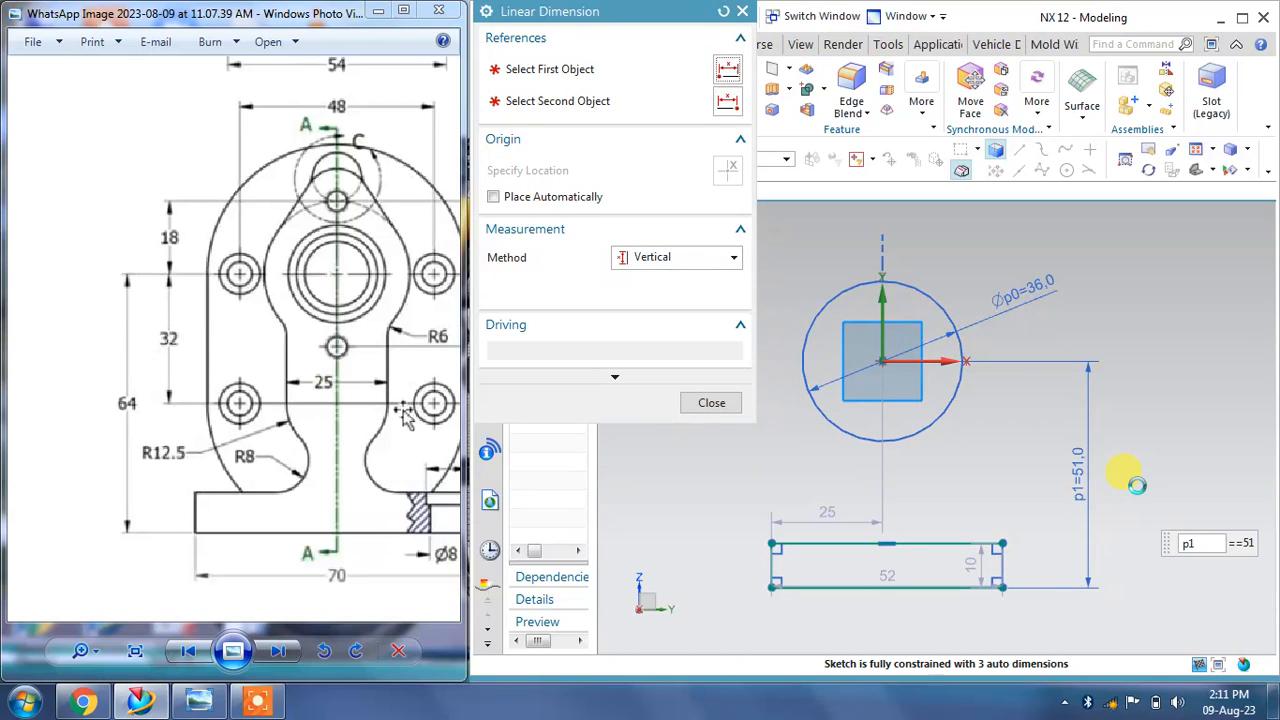
{"action": "type", "text": "64"}
{"action": "key", "text": "Return"}
{"action": "left_click", "coordinate": [712, 402]}
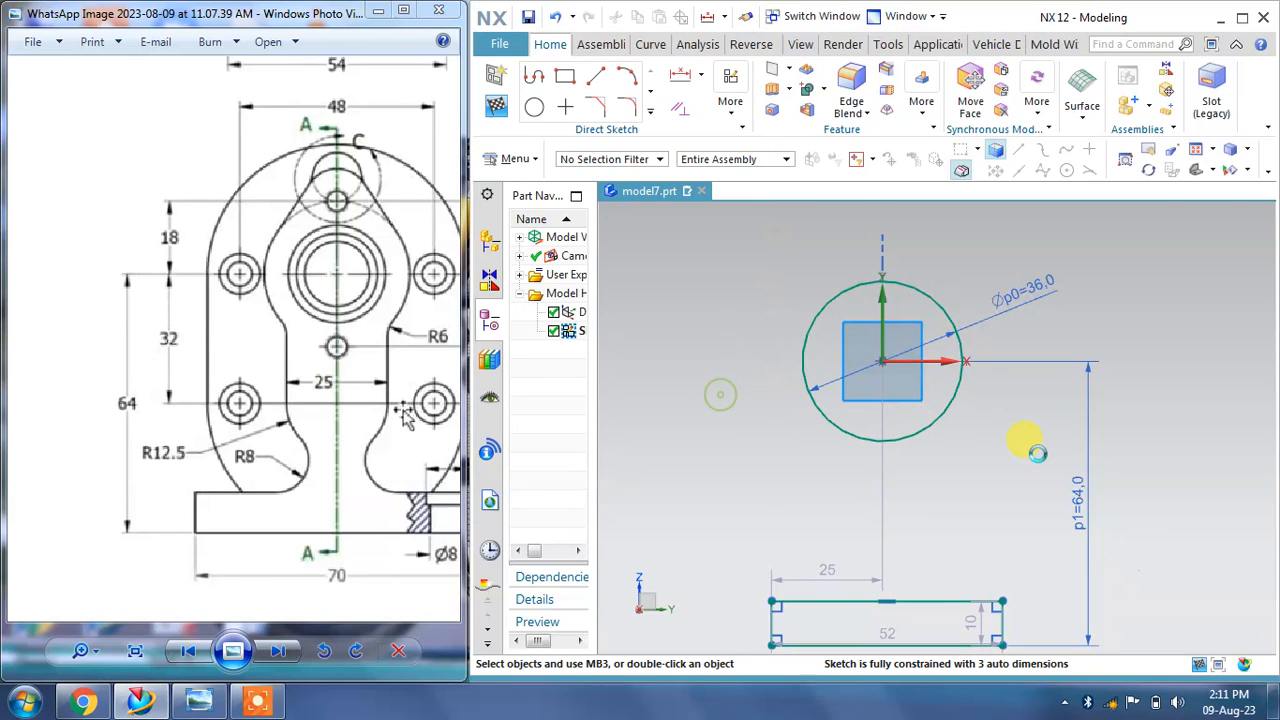
Step: Set the rectangle's width dimension to 70 mm, keeping the expression and adjusting the geometry
{"action": "scroll", "coordinate": [929, 443], "scroll_direction": "up", "scroll_amount": 3}
{"action": "scroll", "coordinate": [929, 449], "scroll_direction": "down", "scroll_amount": 3}
{"action": "scroll", "coordinate": [868, 630], "scroll_direction": "up", "scroll_amount": 3}
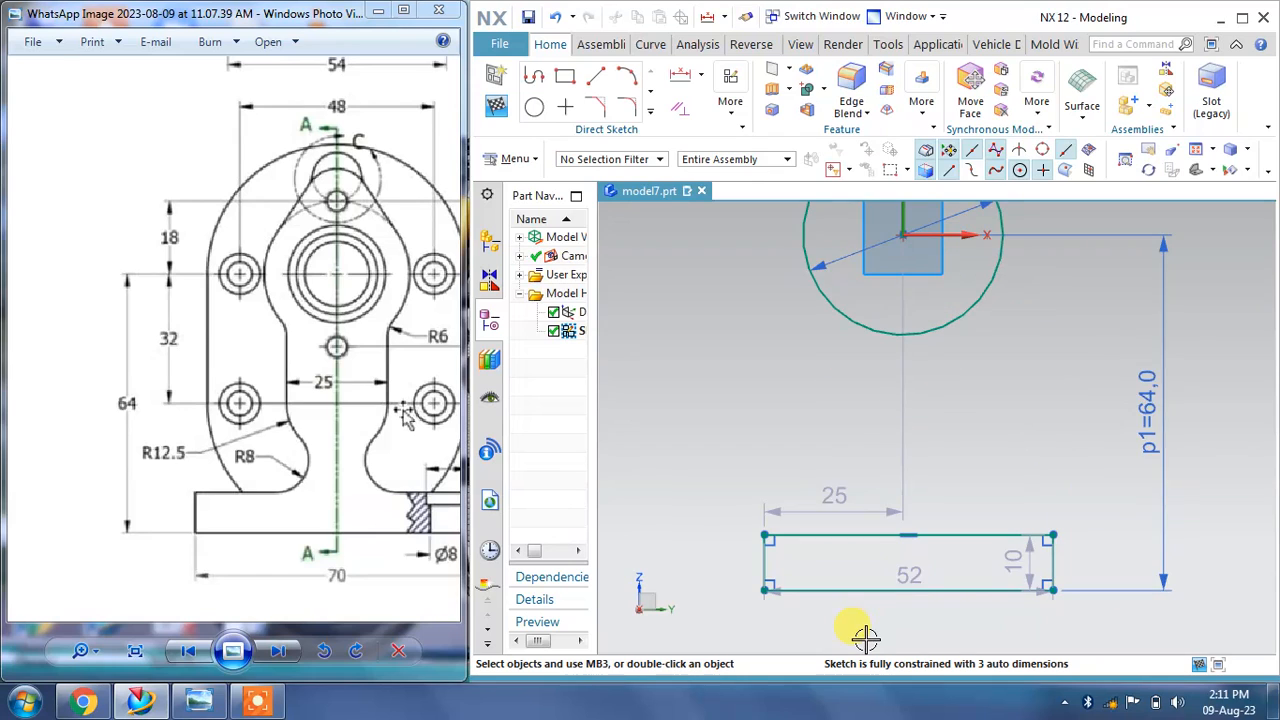
{"action": "left_click_drag", "start_coordinate": [326, 580], "coordinate": [244, 578]}
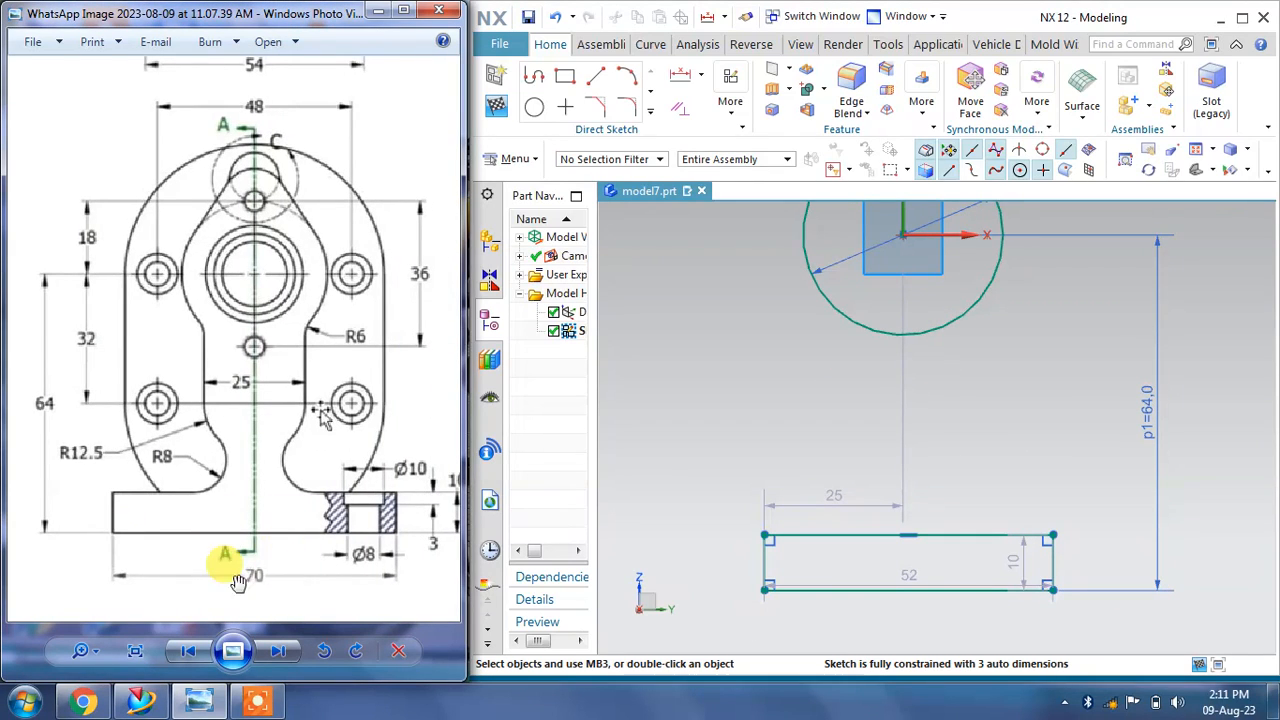
{"action": "double_click", "coordinate": [945, 565]}
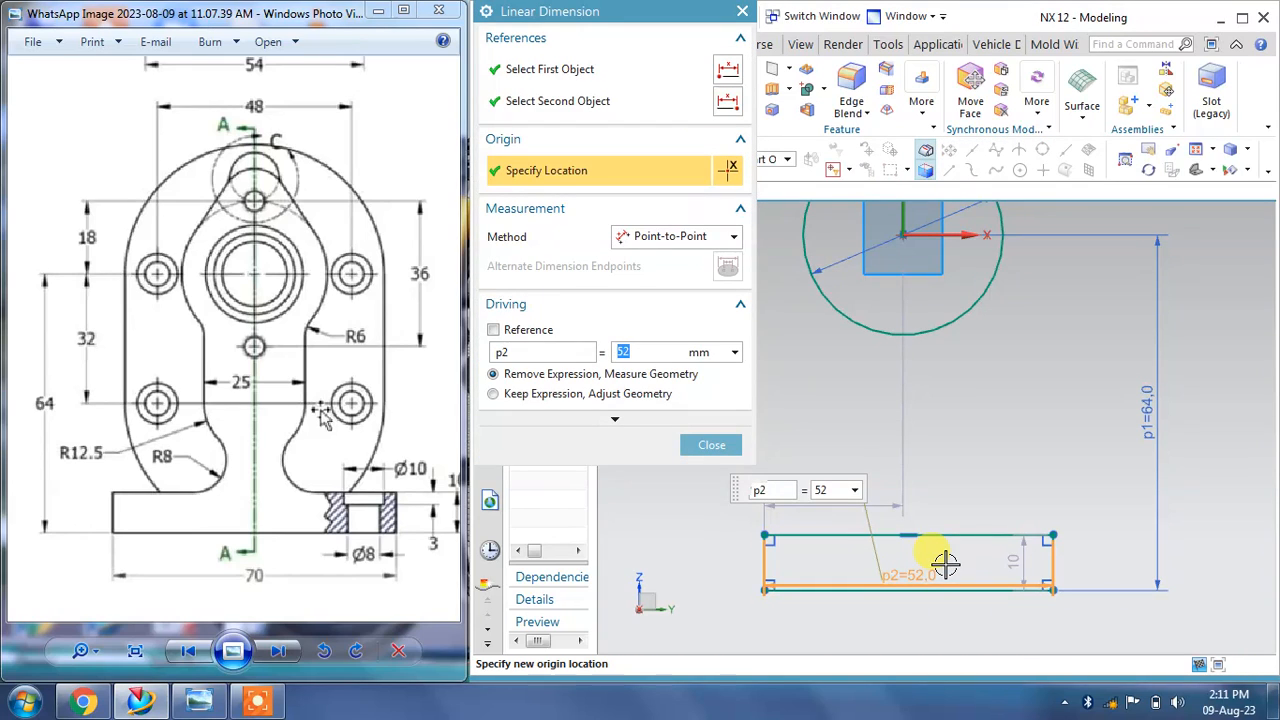
{"action": "type", "text": "70"}
{"action": "key", "text": "Return"}
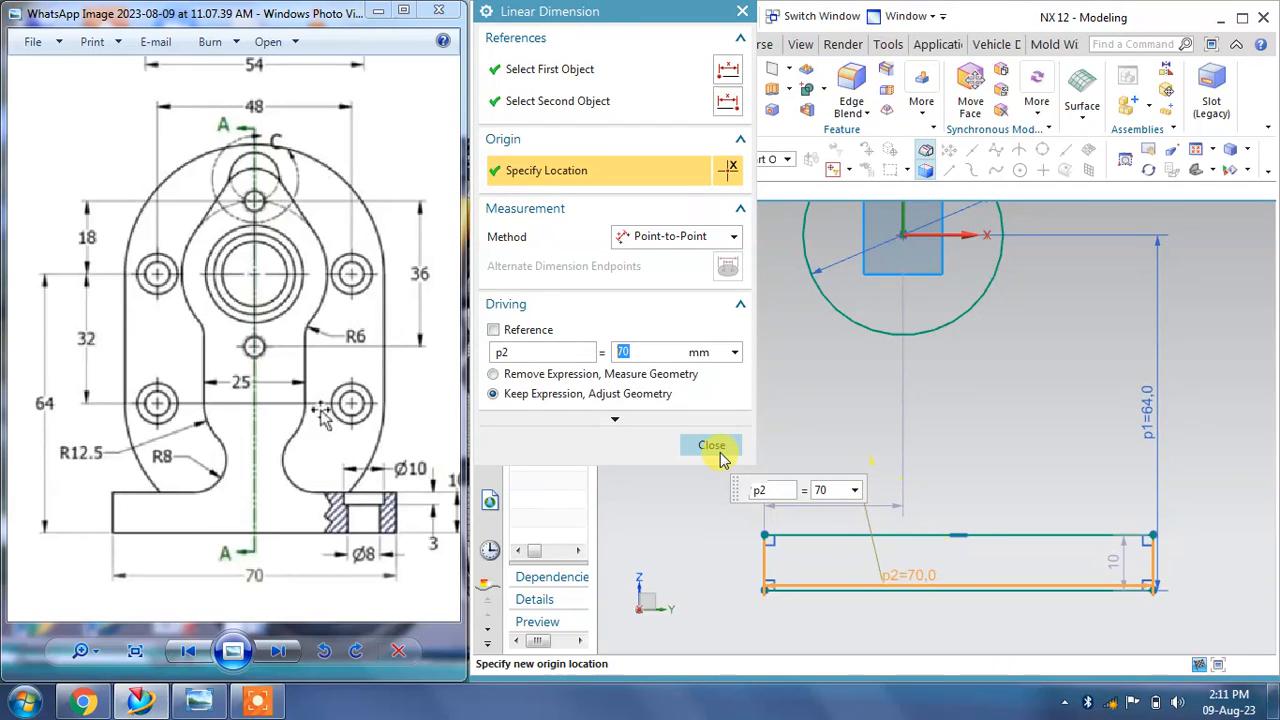
{"action": "left_click", "coordinate": [712, 446]}
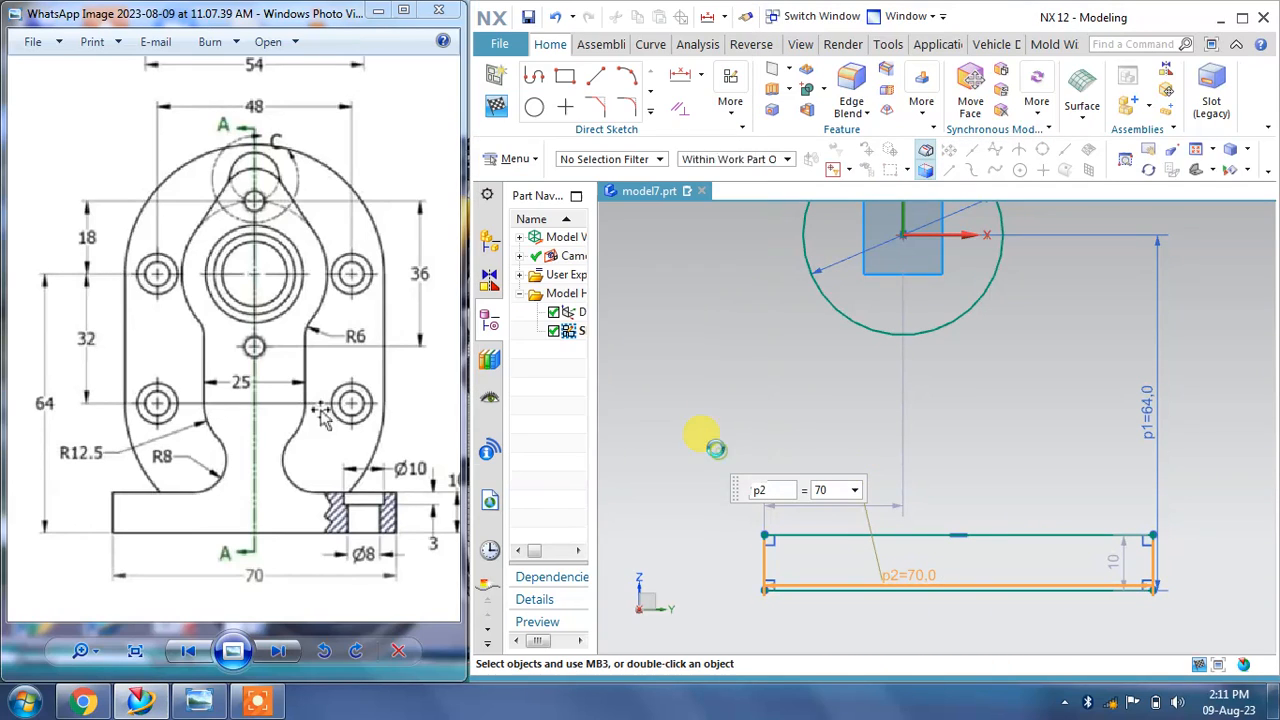
Step: Set the horizontal offset from the rectangle's left end to the centre to 70/2
{"action": "double_click", "coordinate": [845, 503]}
{"action": "type", "text": "70/2"}
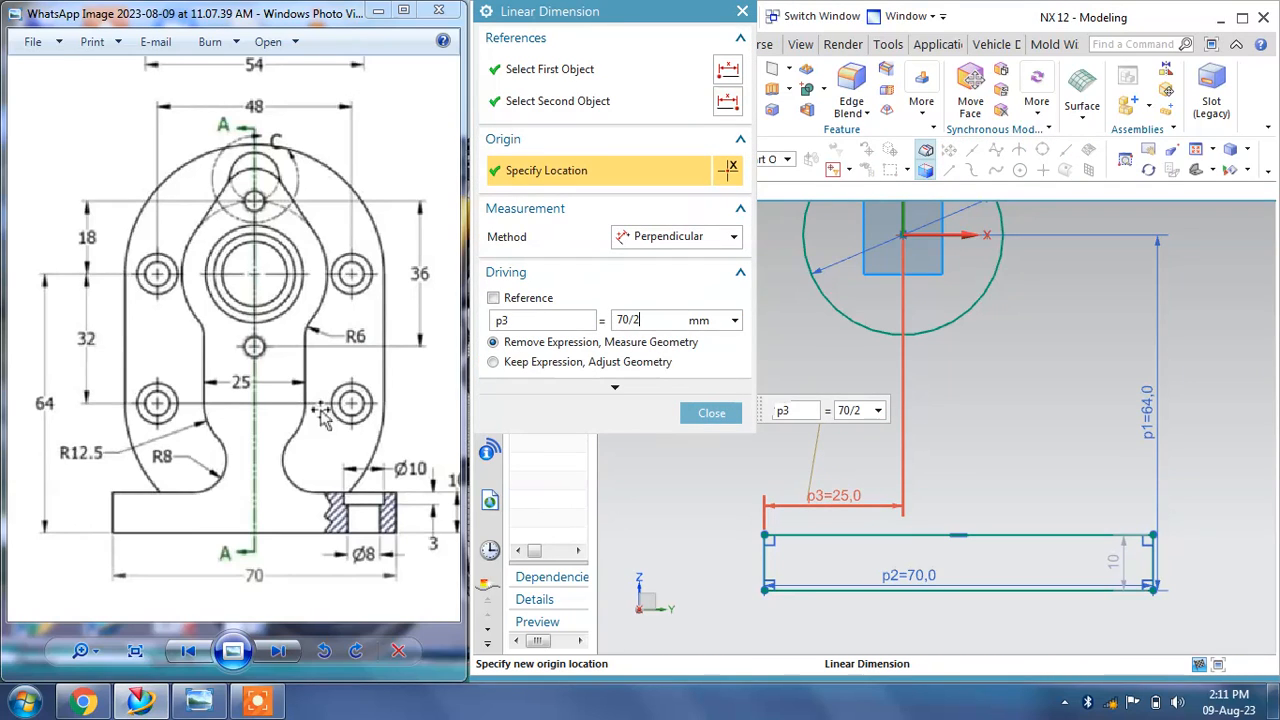
{"action": "key", "text": "Return"}
{"action": "left_click", "coordinate": [714, 412]}
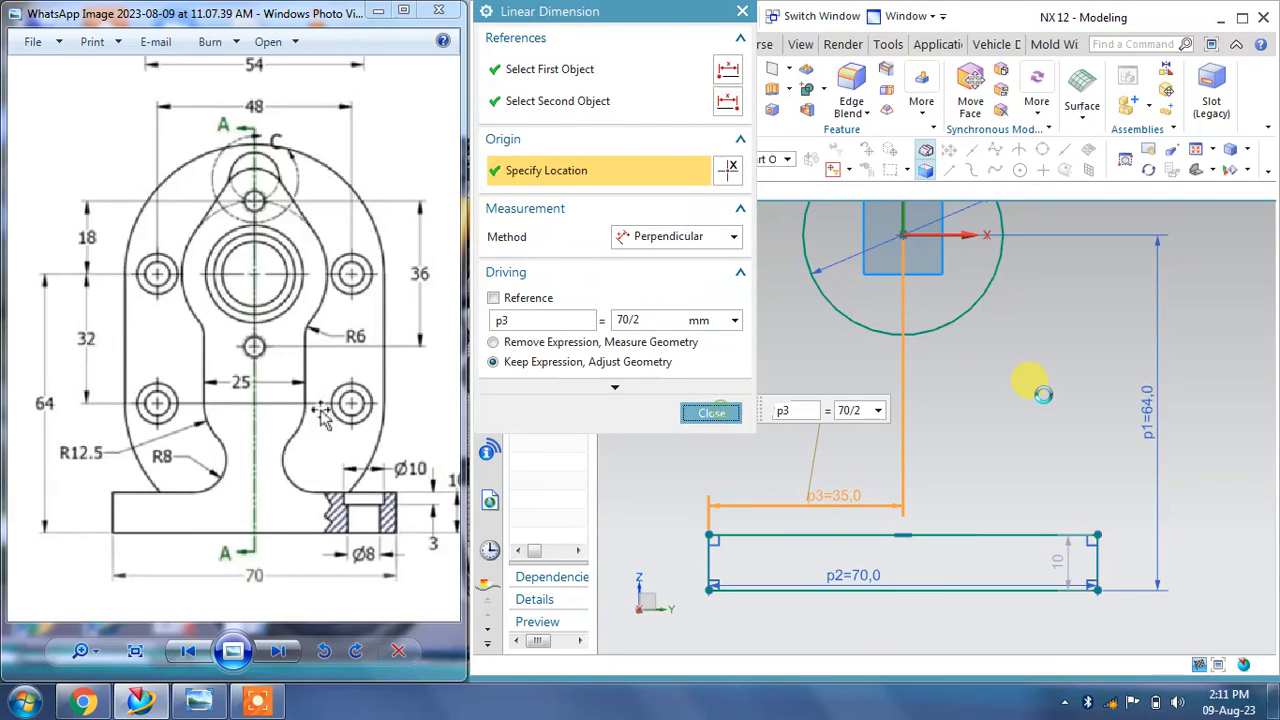
{"action": "scroll", "coordinate": [966, 412], "scroll_direction": "down", "scroll_amount": 2}
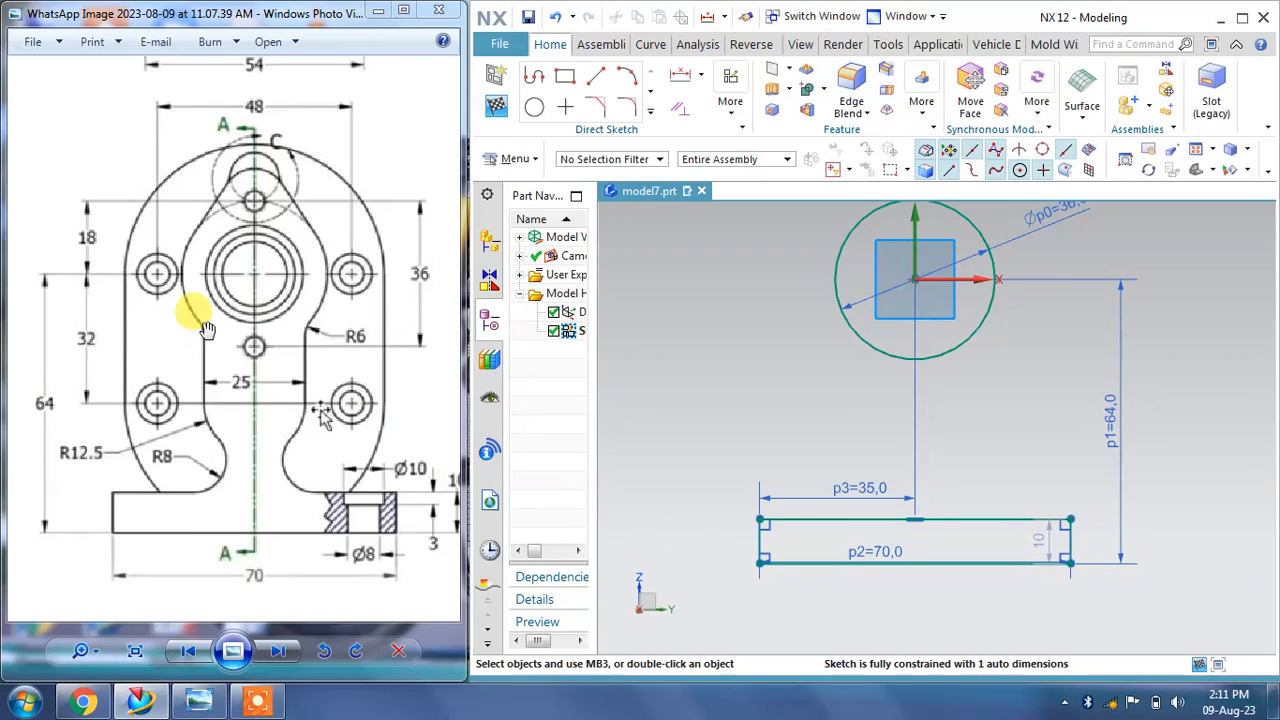
Step: Draw a vertical line about 27 mm long left of the centre, starting inside the circle
{"action": "left_click", "coordinate": [596, 76]}
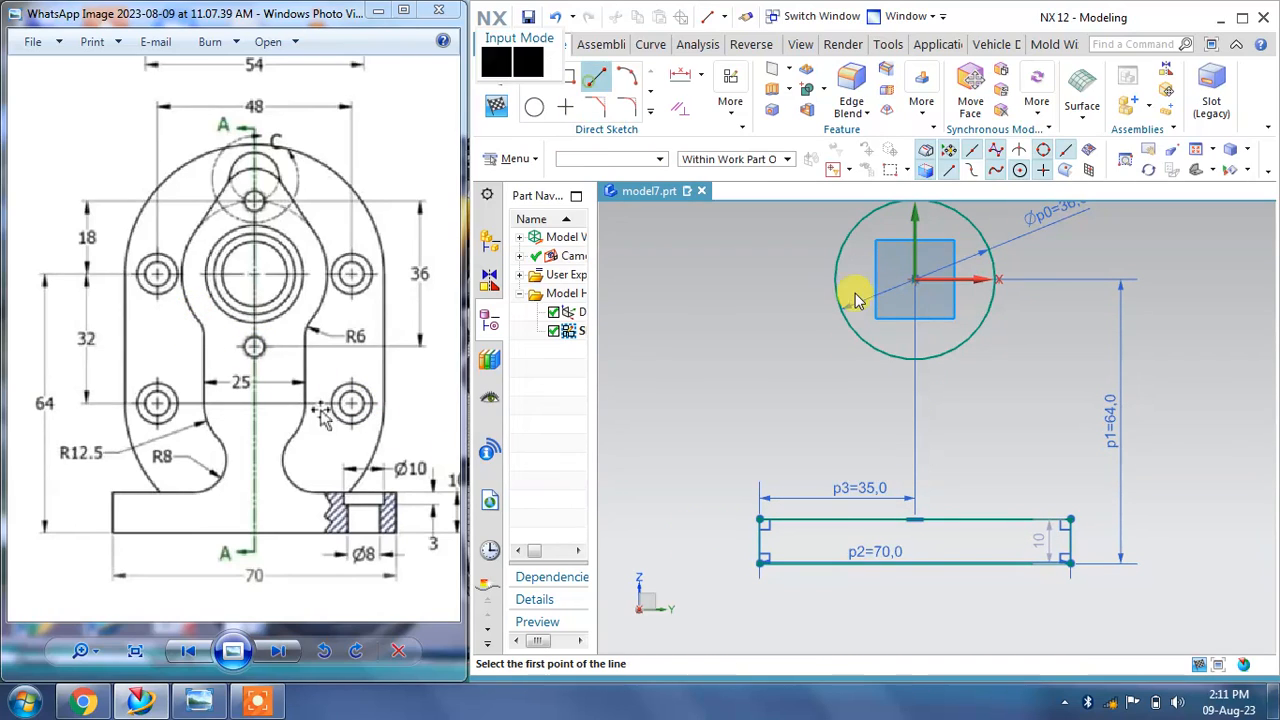
{"action": "scroll", "coordinate": [880, 332], "scroll_direction": "up", "scroll_amount": 2}
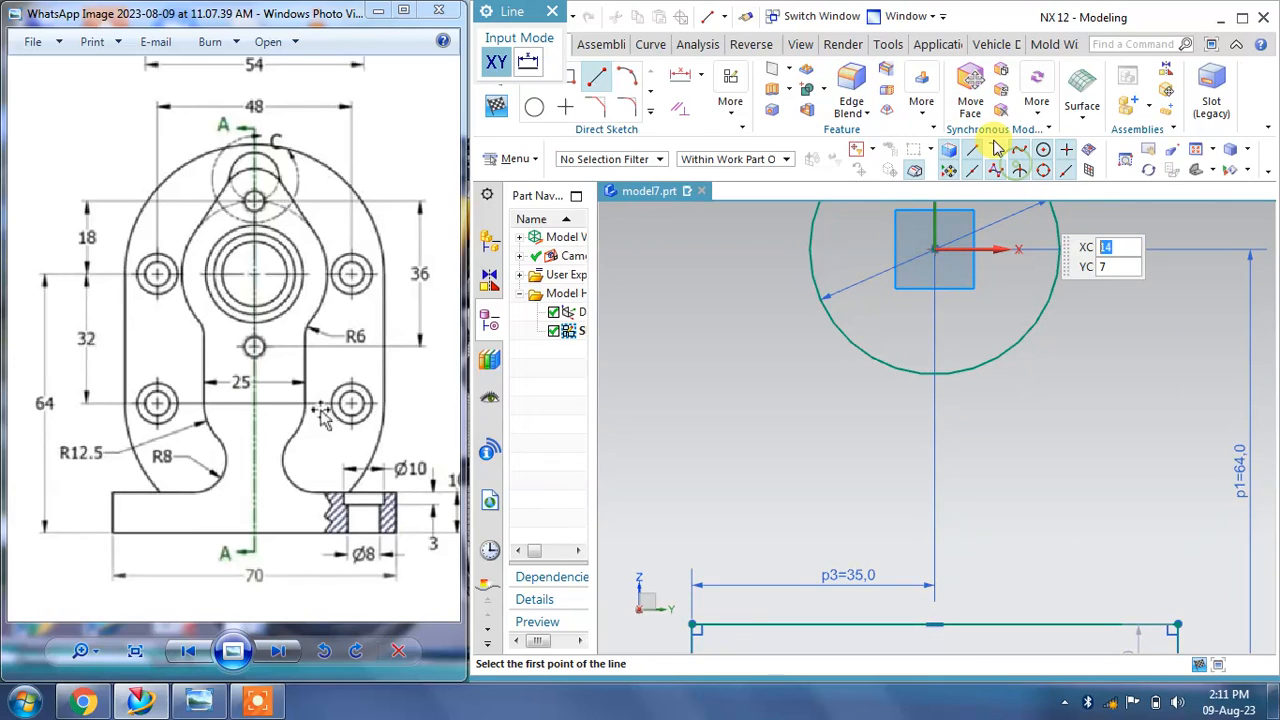
{"action": "left_click", "coordinate": [872, 330]}
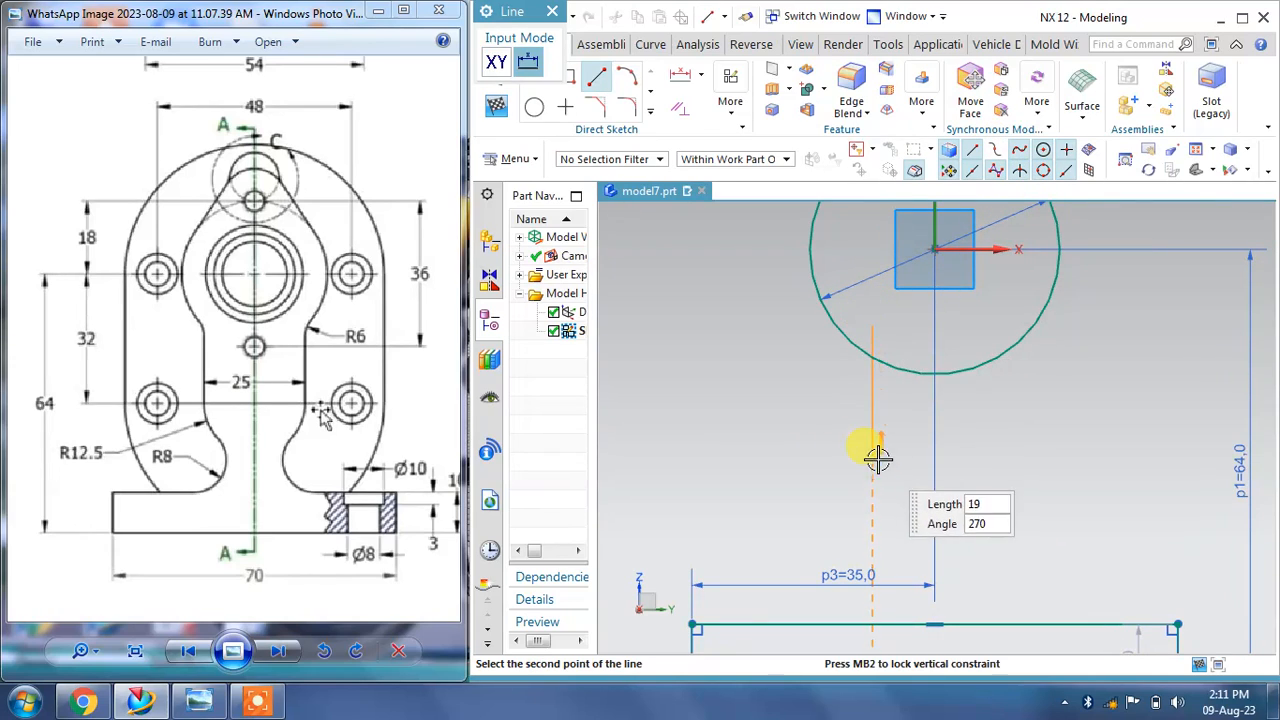
{"action": "left_click", "coordinate": [877, 513]}
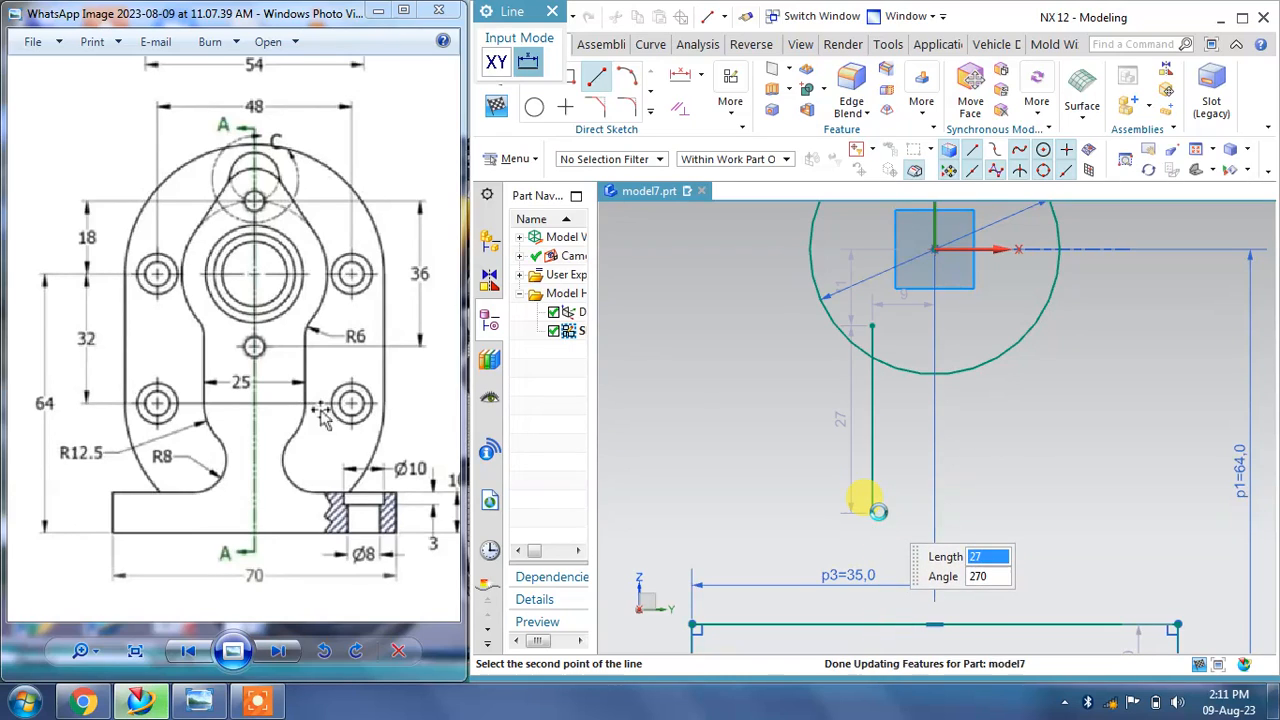
{"action": "key", "text": "Escape"}
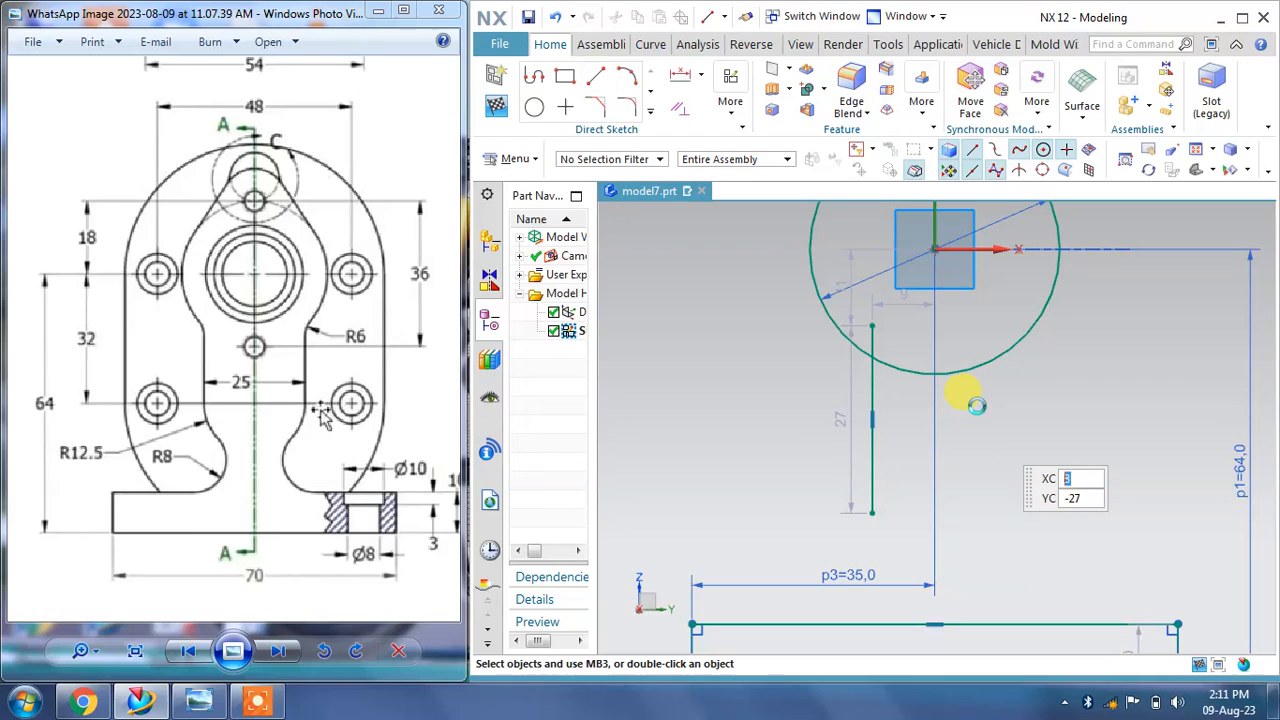
Step: Set the vertical line's horizontal distance from the circle's centre to 25/2
{"action": "left_click", "coordinate": [908, 308]}
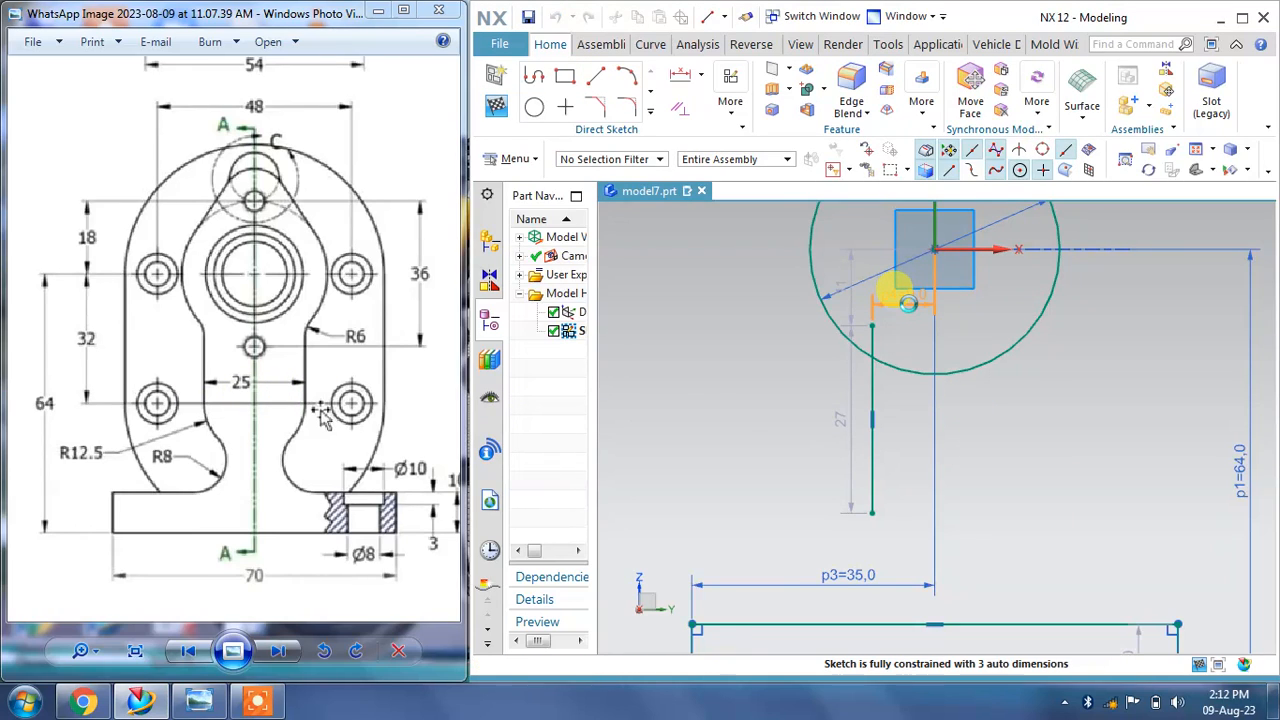
{"action": "double_click", "coordinate": [908, 303]}
{"action": "key", "text": "Return"}
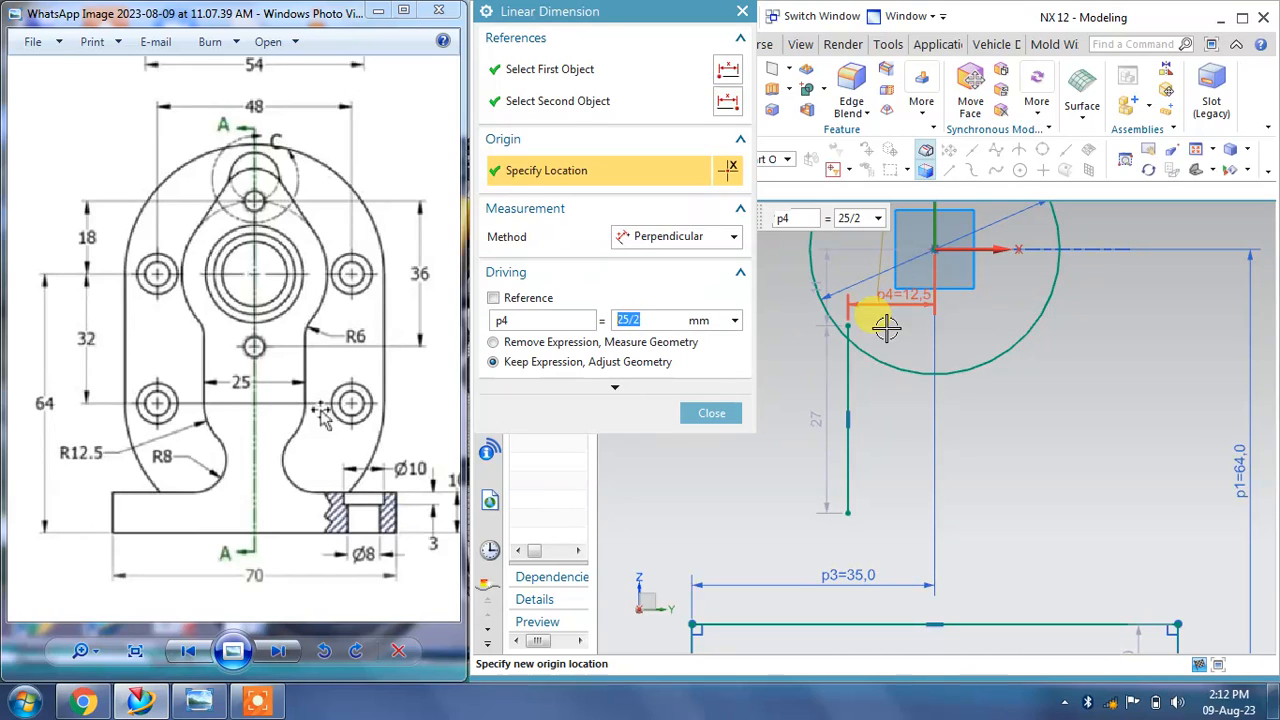
{"action": "left_click", "coordinate": [701, 413]}
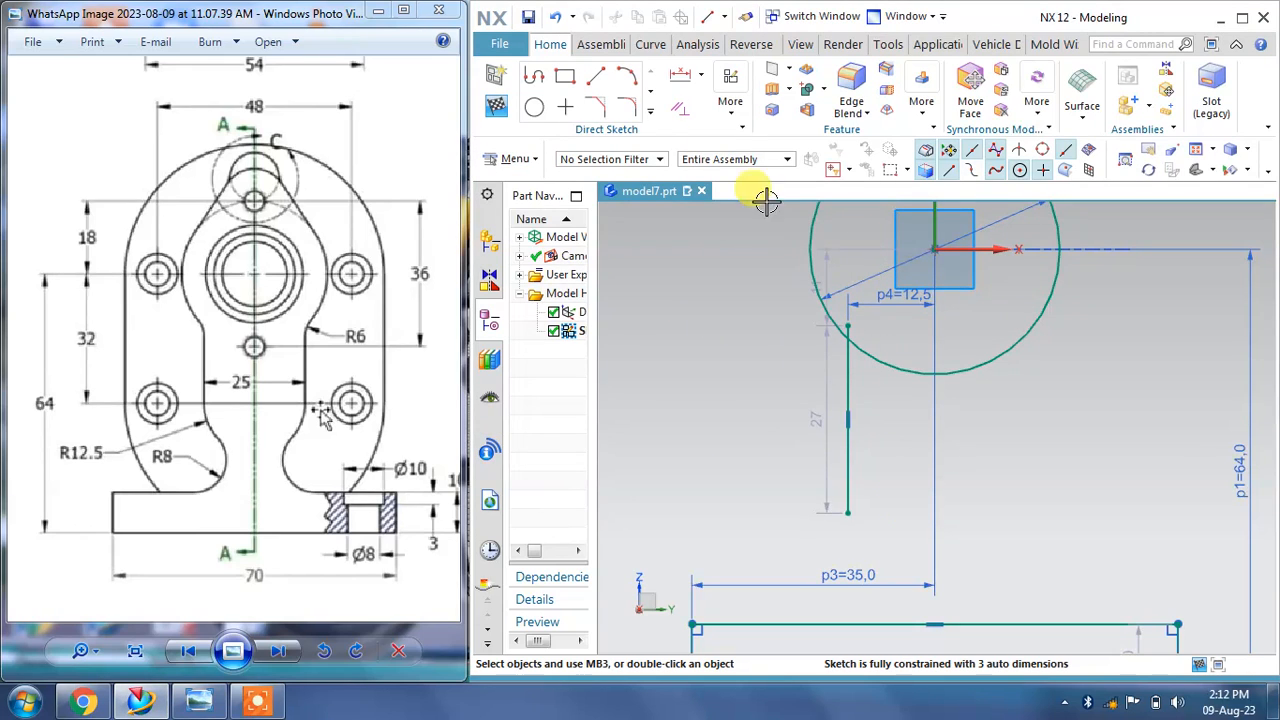
Step: Trim the part of the vertical line lying inside the circle with Quick Trim
{"action": "left_click", "coordinate": [650, 112]}
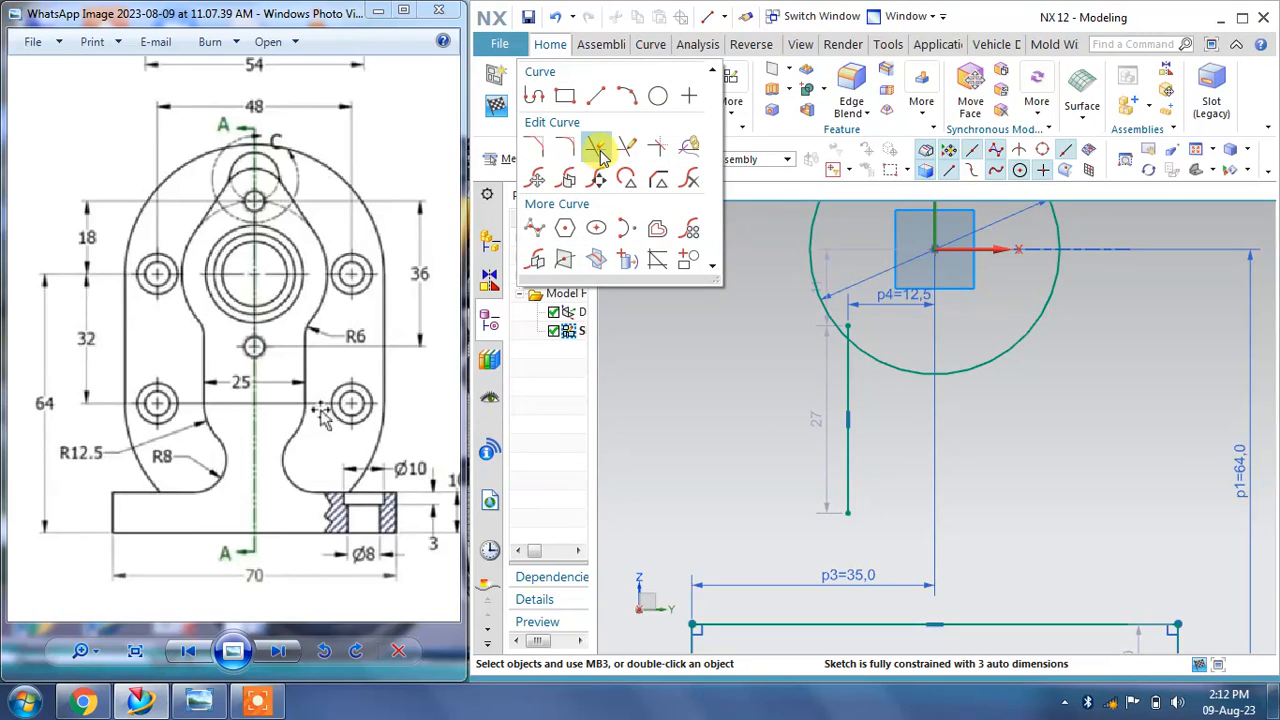
{"action": "left_click", "coordinate": [596, 148]}
{"action": "scroll", "coordinate": [850, 330], "scroll_direction": "up", "scroll_amount": 3}
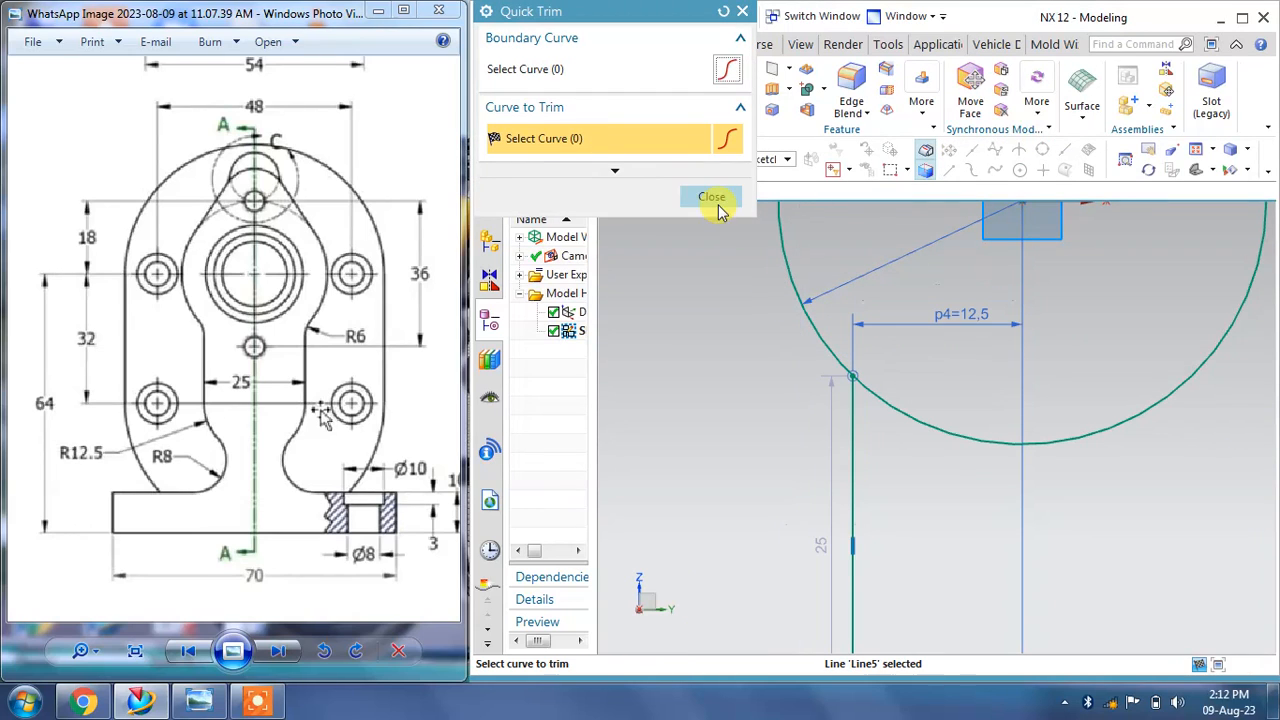
{"action": "left_click", "coordinate": [705, 198]}
Step: Draw an arc of about R6.7 from the vertical line's lower end curving down toward the right
{"action": "scroll", "coordinate": [857, 251], "scroll_direction": "down", "scroll_amount": 4}
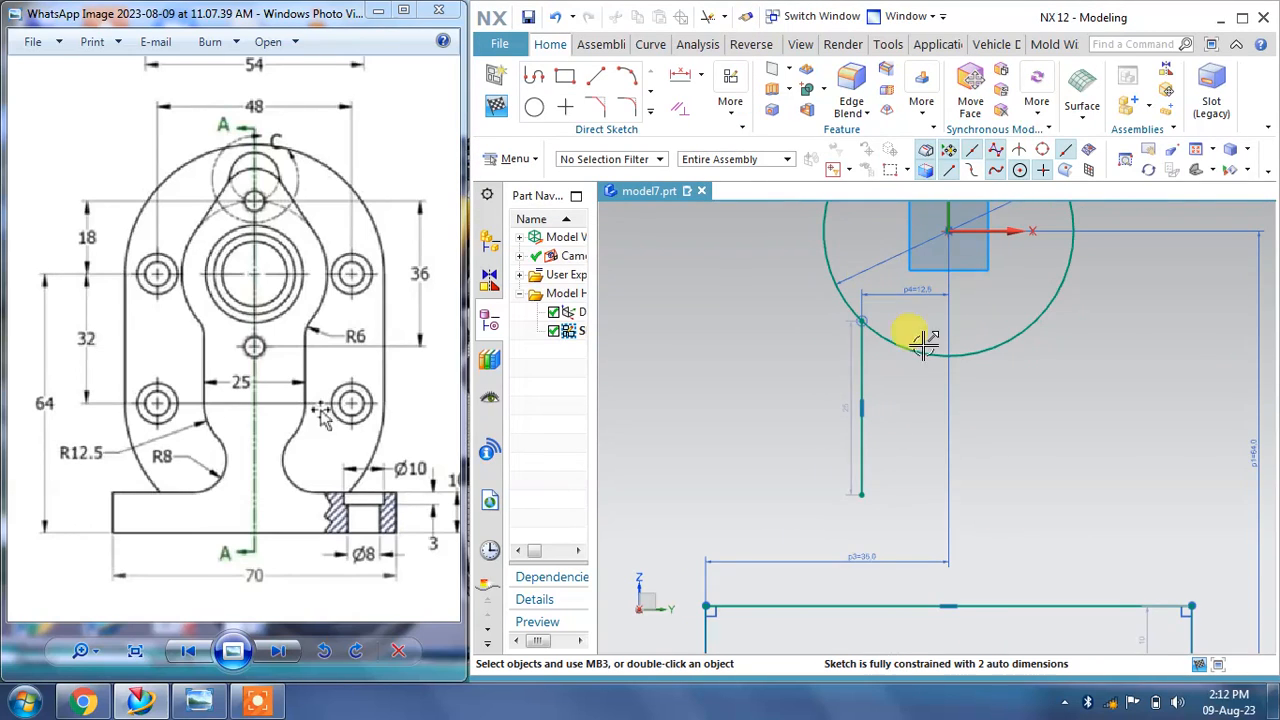
{"action": "scroll", "coordinate": [908, 509], "scroll_direction": "up", "scroll_amount": 2}
{"action": "scroll", "coordinate": [900, 494], "scroll_direction": "down", "scroll_amount": 2}
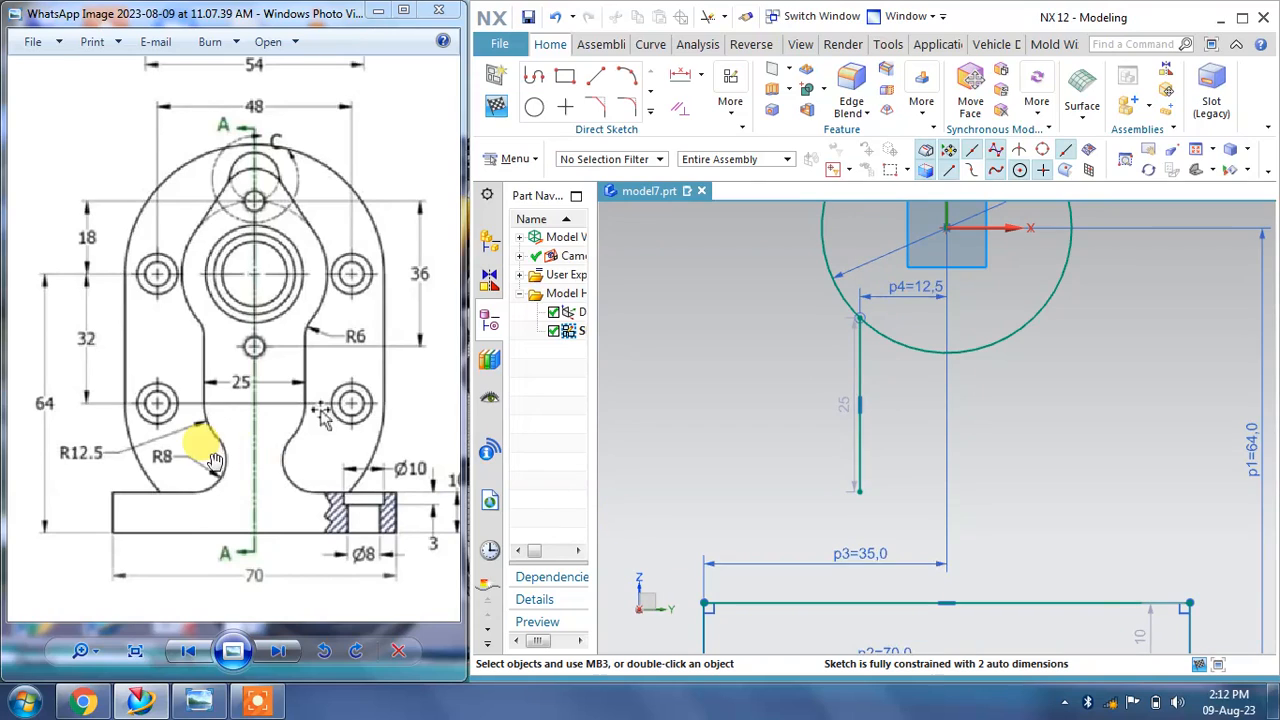
{"action": "left_click", "coordinate": [626, 80]}
{"action": "scroll", "coordinate": [835, 515], "scroll_direction": "up", "scroll_amount": 2}
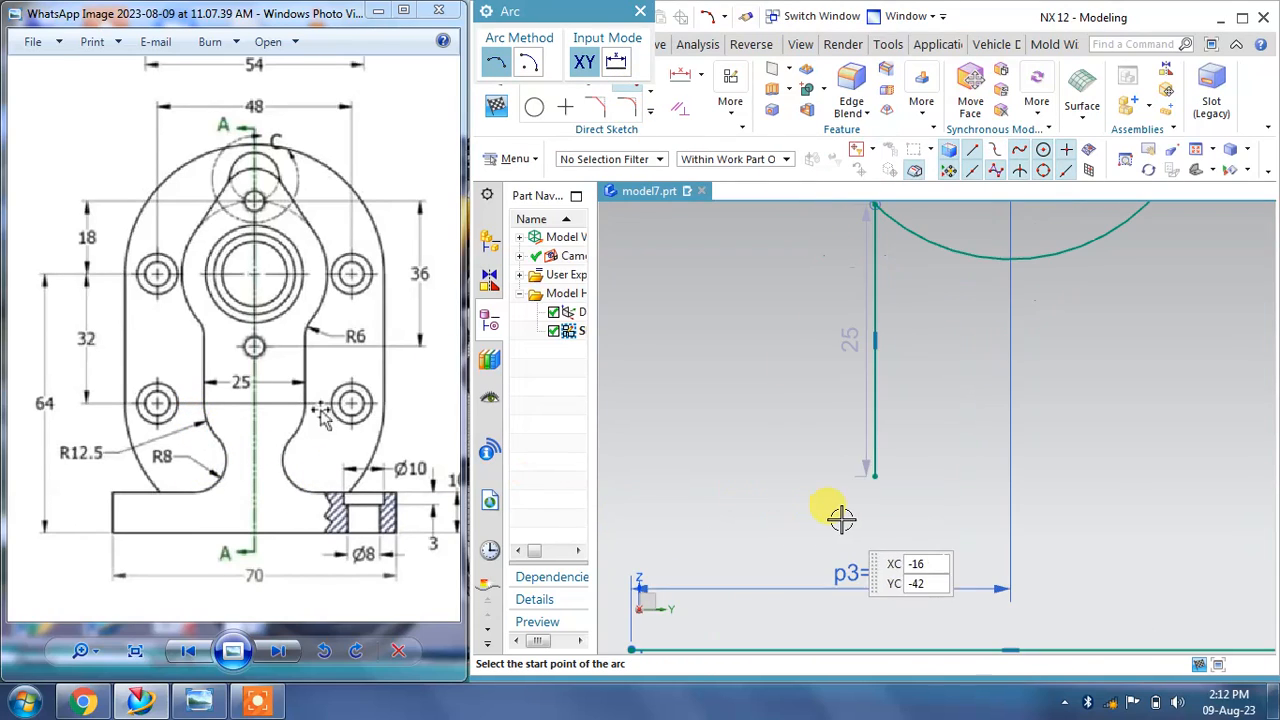
{"action": "left_click", "coordinate": [875, 478]}
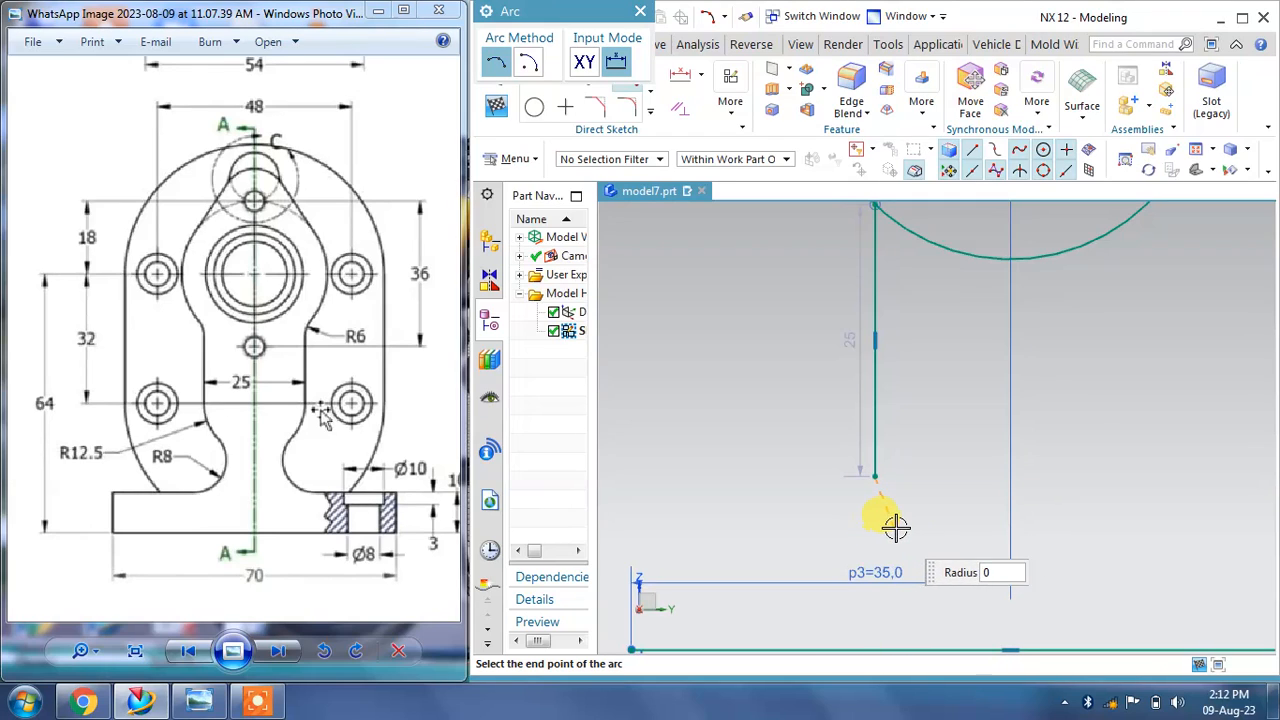
{"action": "left_click", "coordinate": [910, 532]}
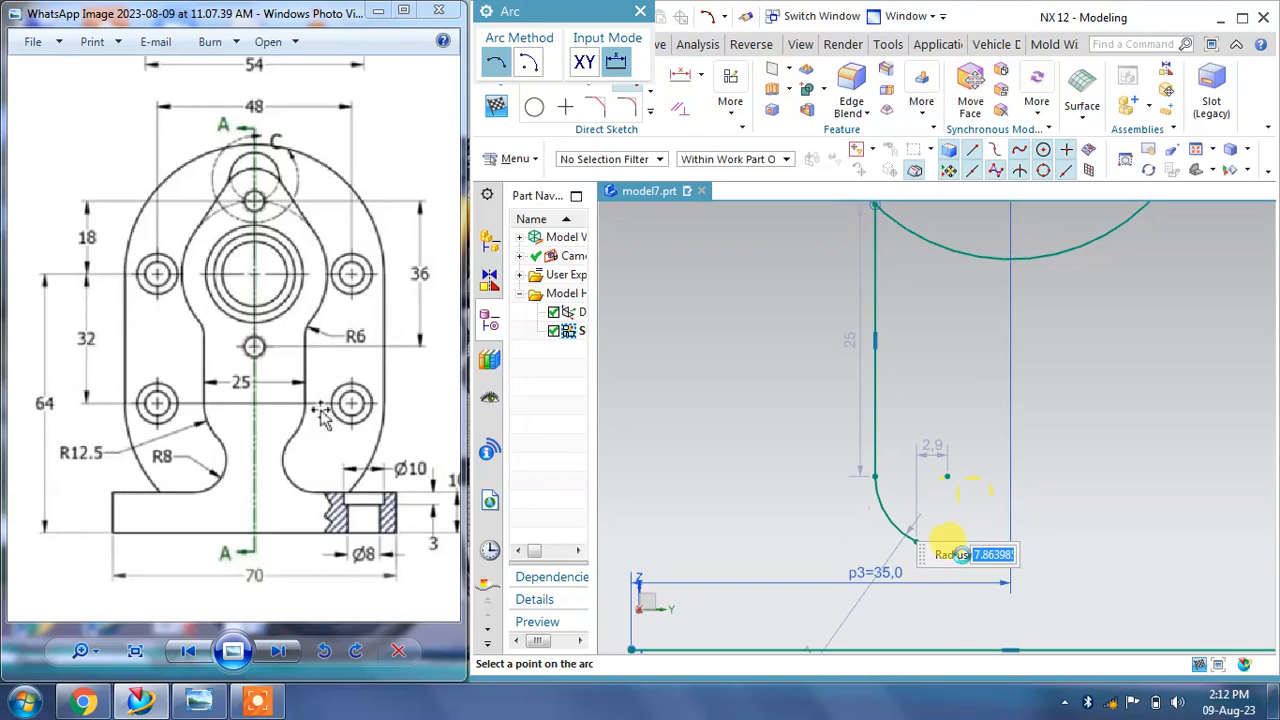
{"action": "left_click", "coordinate": [925, 525]}
Step: Draw a second arc of about R5 from the first arc's end, bulging right, down to the base line
{"action": "scroll", "coordinate": [923, 526], "scroll_direction": "up", "scroll_amount": 3}
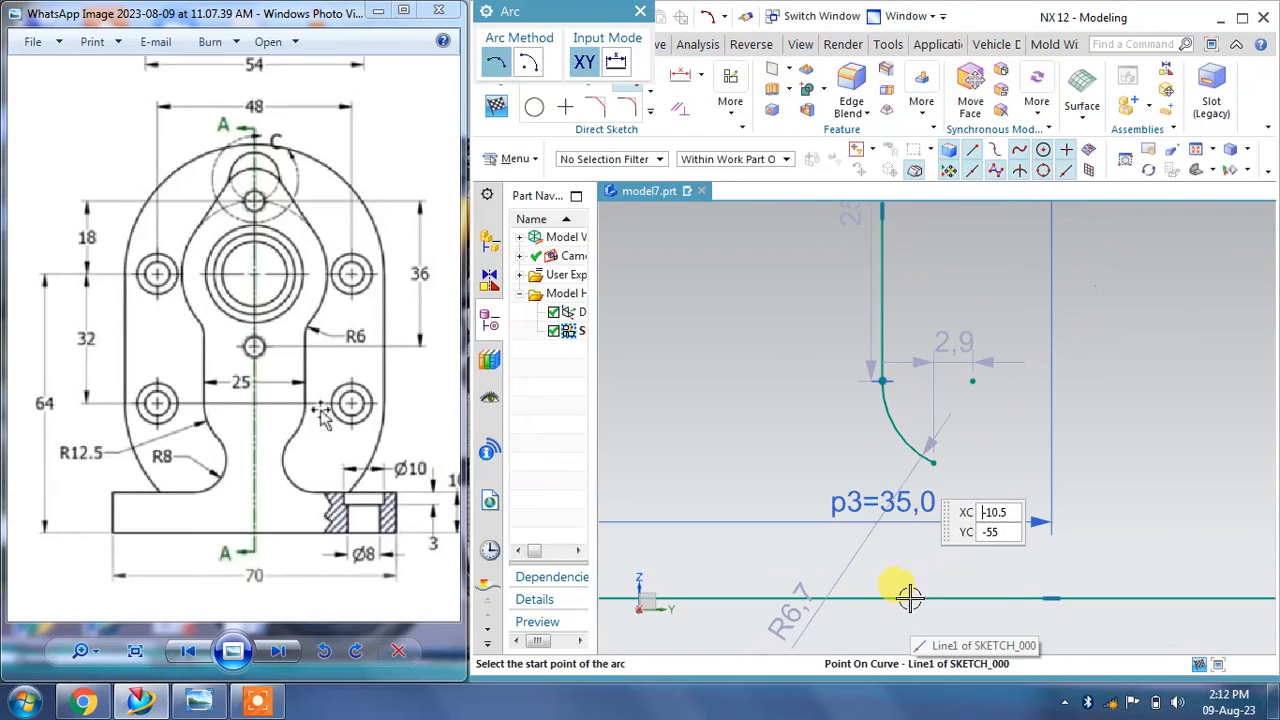
{"action": "left_click", "coordinate": [930, 460]}
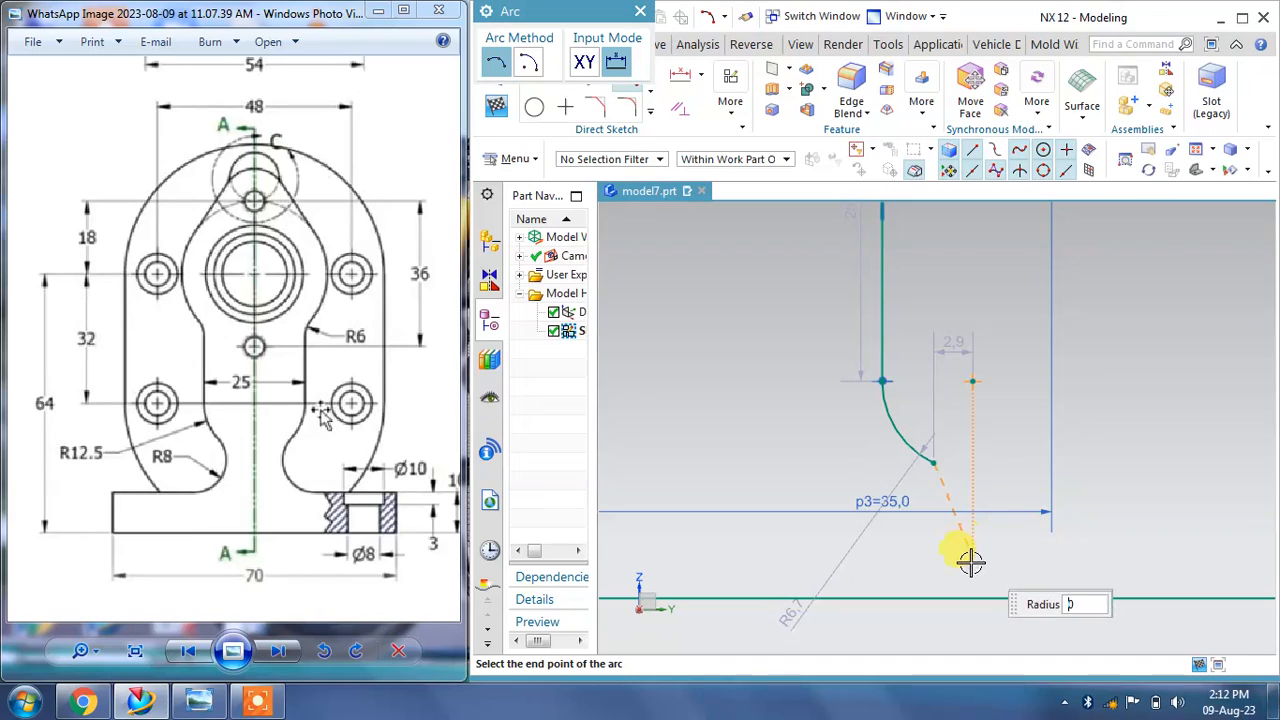
{"action": "left_click", "coordinate": [912, 586]}
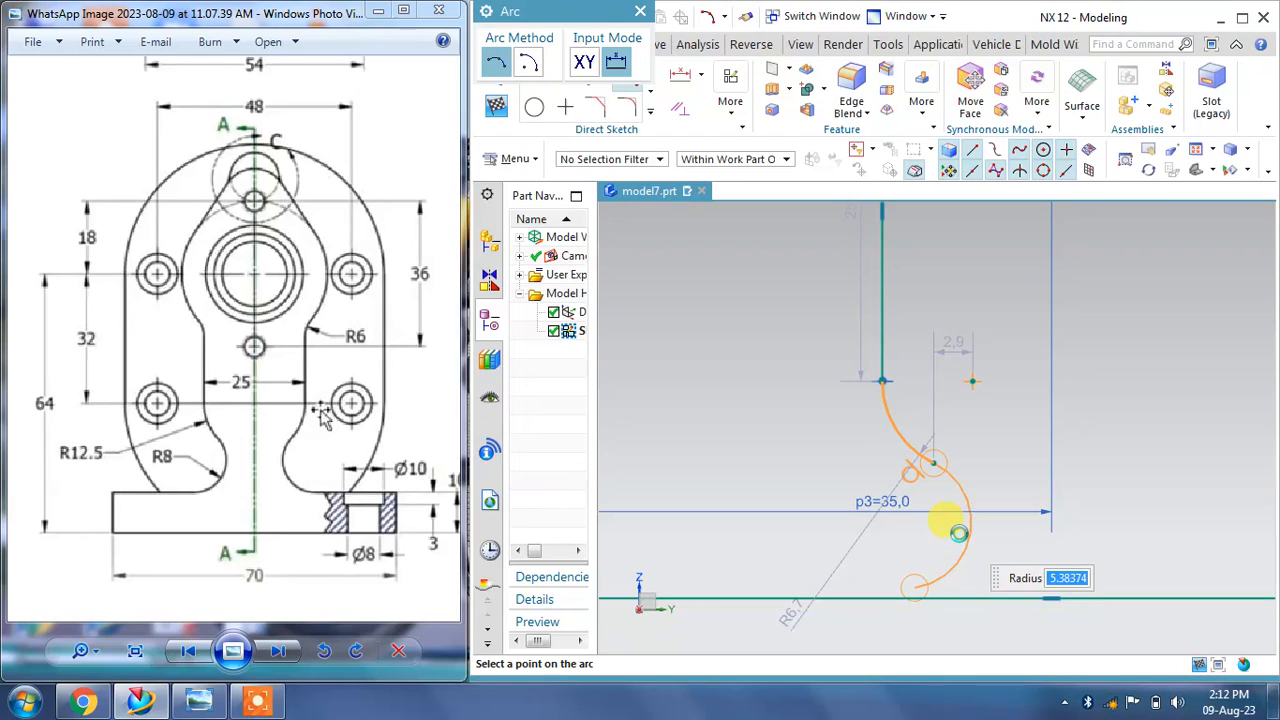
{"action": "left_click", "coordinate": [967, 578]}
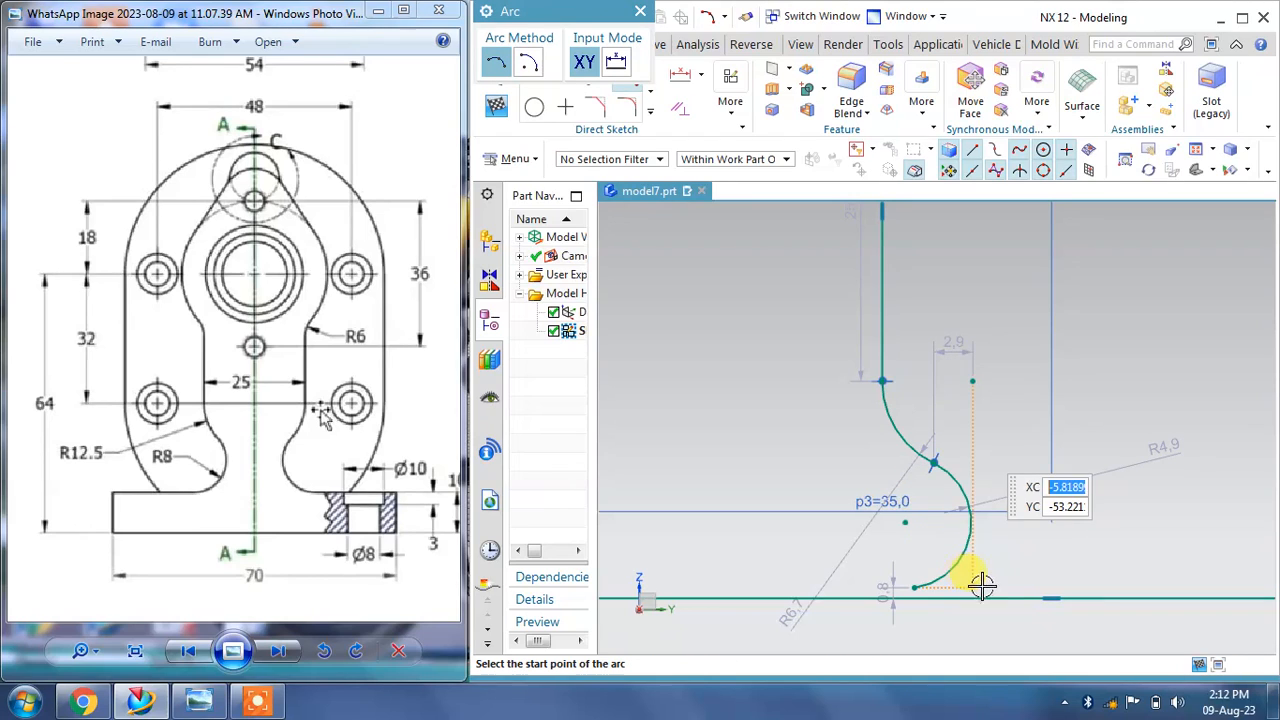
{"action": "left_click", "coordinate": [639, 13]}
{"action": "scroll", "coordinate": [927, 615], "scroll_direction": "up", "scroll_amount": 2}
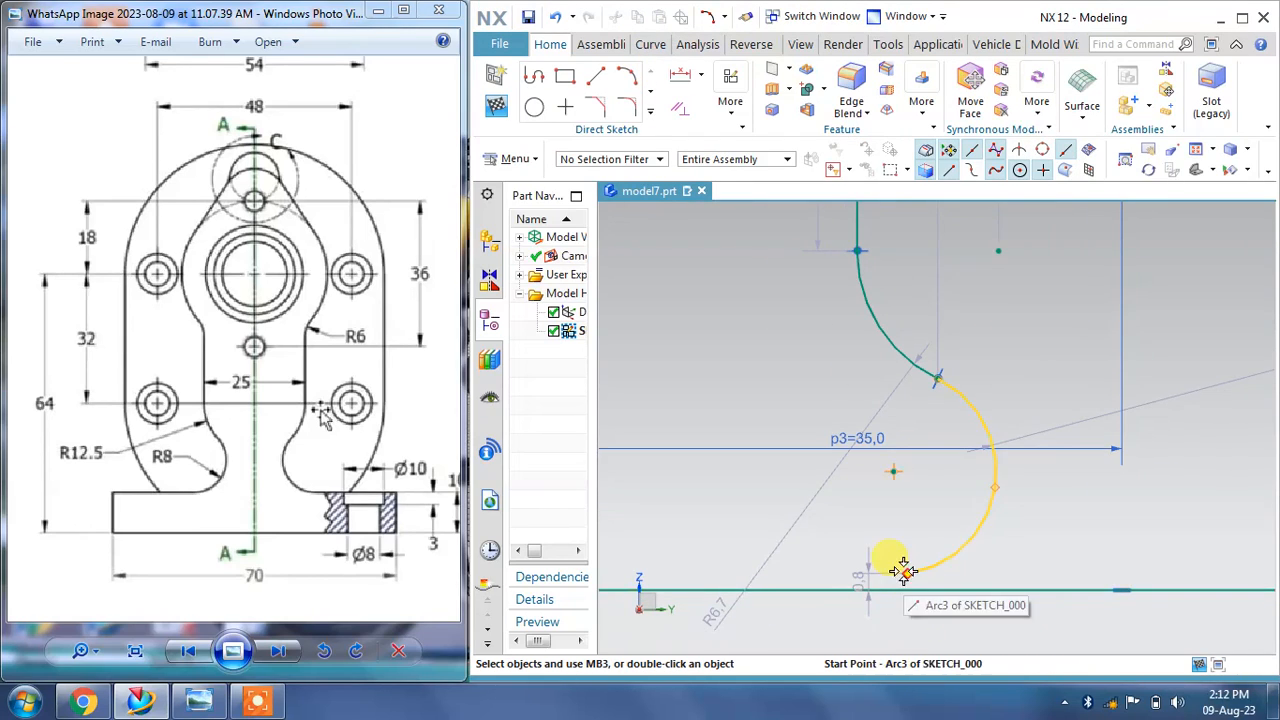
{"action": "left_click_drag", "start_coordinate": [905, 572], "coordinate": [892, 590]}
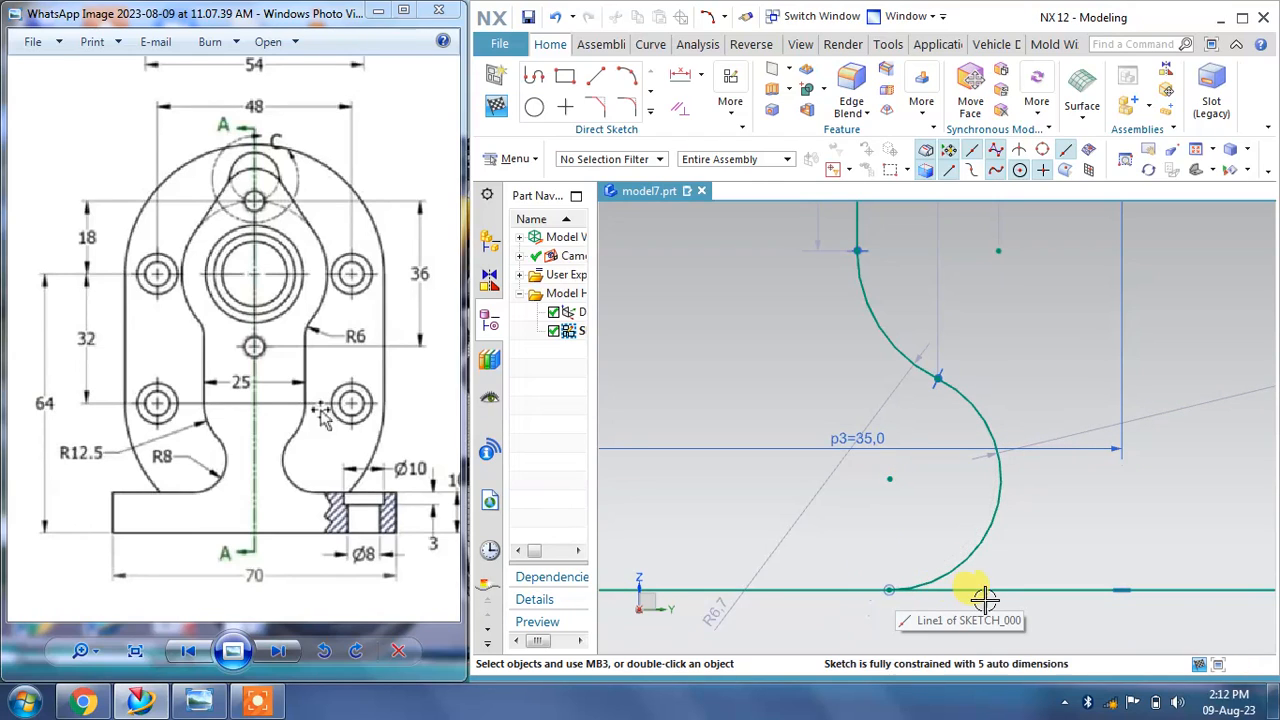
Step: Set the lower arc's radius to 8 mm
{"action": "scroll", "coordinate": [900, 600], "scroll_direction": "down", "scroll_amount": 4}
{"action": "scroll", "coordinate": [848, 573], "scroll_direction": "down", "scroll_amount": 2}
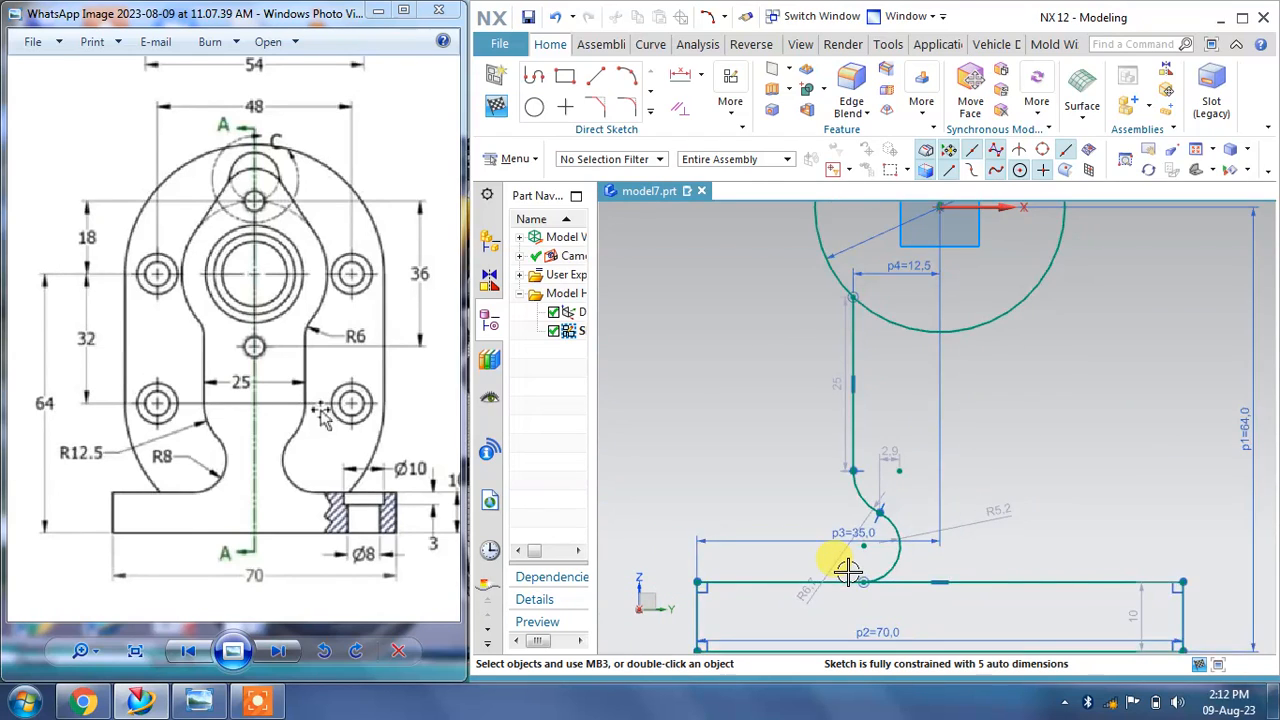
{"action": "scroll", "coordinate": [913, 532], "scroll_direction": "up", "scroll_amount": 1}
{"action": "scroll", "coordinate": [915, 532], "scroll_direction": "up", "scroll_amount": 1}
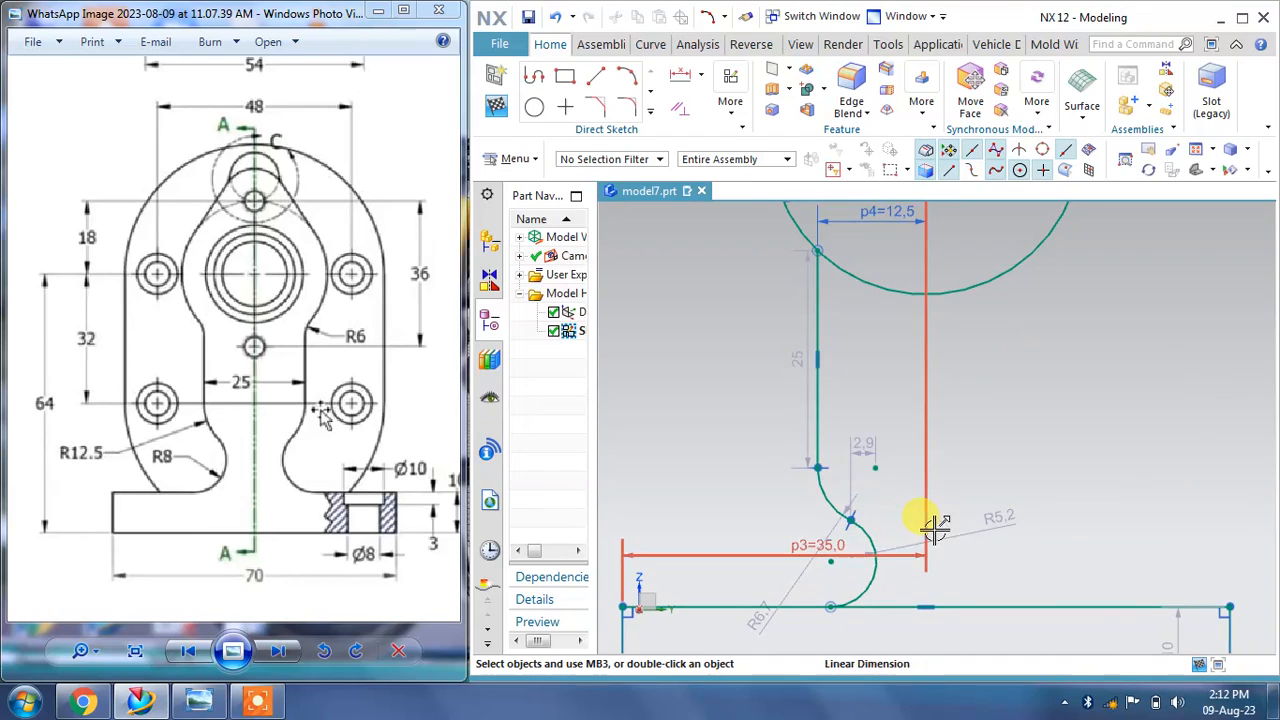
{"action": "scroll", "coordinate": [914, 523], "scroll_direction": "up", "scroll_amount": 1}
{"action": "left_click_drag", "start_coordinate": [787, 555], "coordinate": [771, 491]}
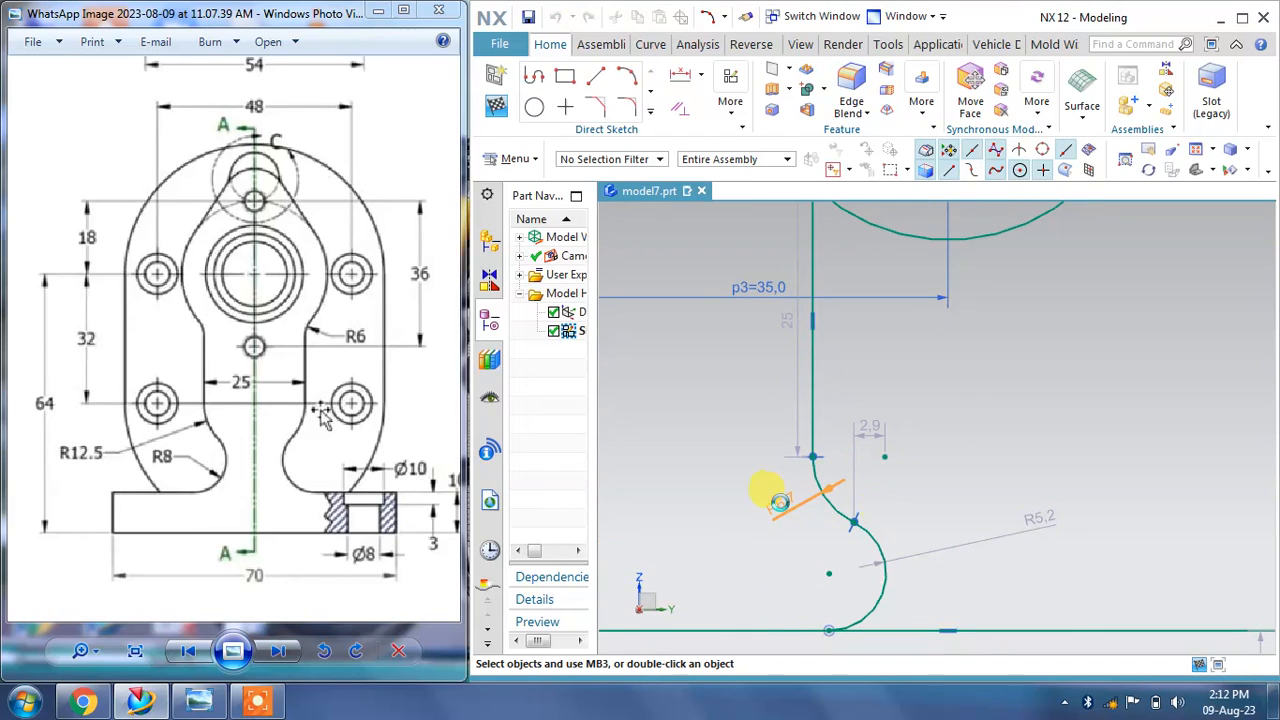
{"action": "left_click_drag", "start_coordinate": [1040, 518], "coordinate": [990, 537]}
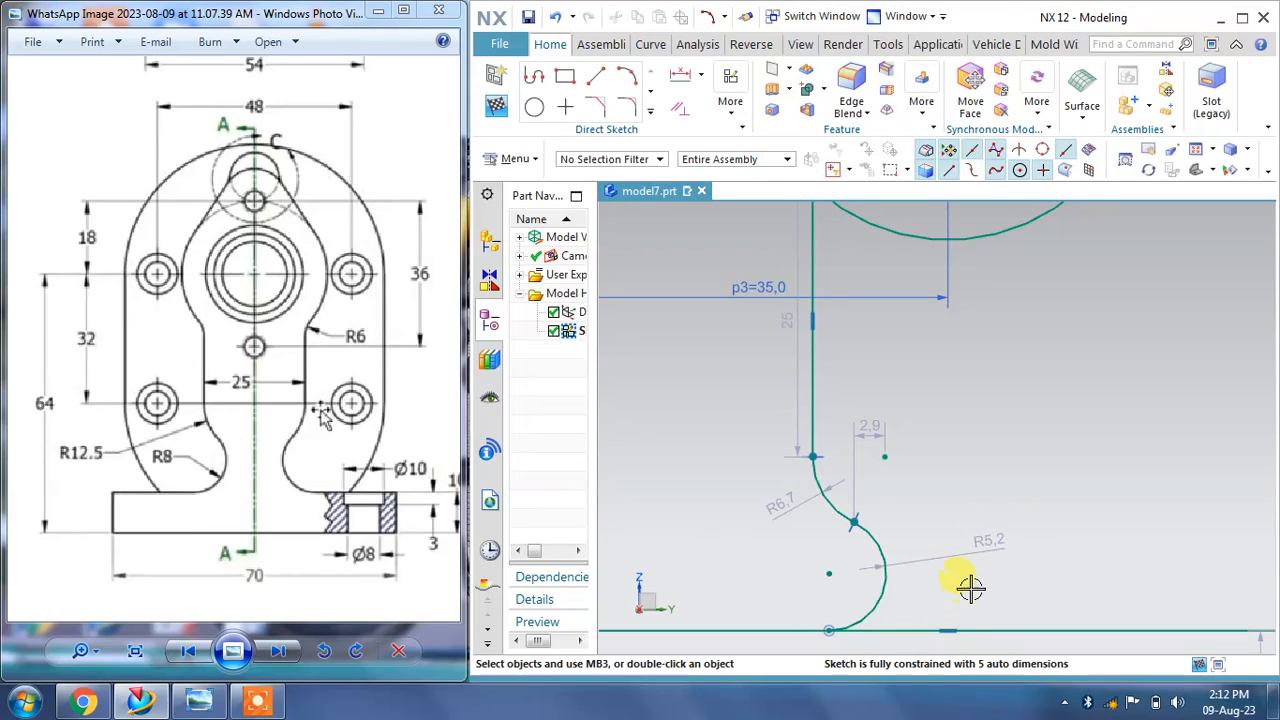
{"action": "double_click", "coordinate": [993, 537]}
{"action": "type", "text": "8"}
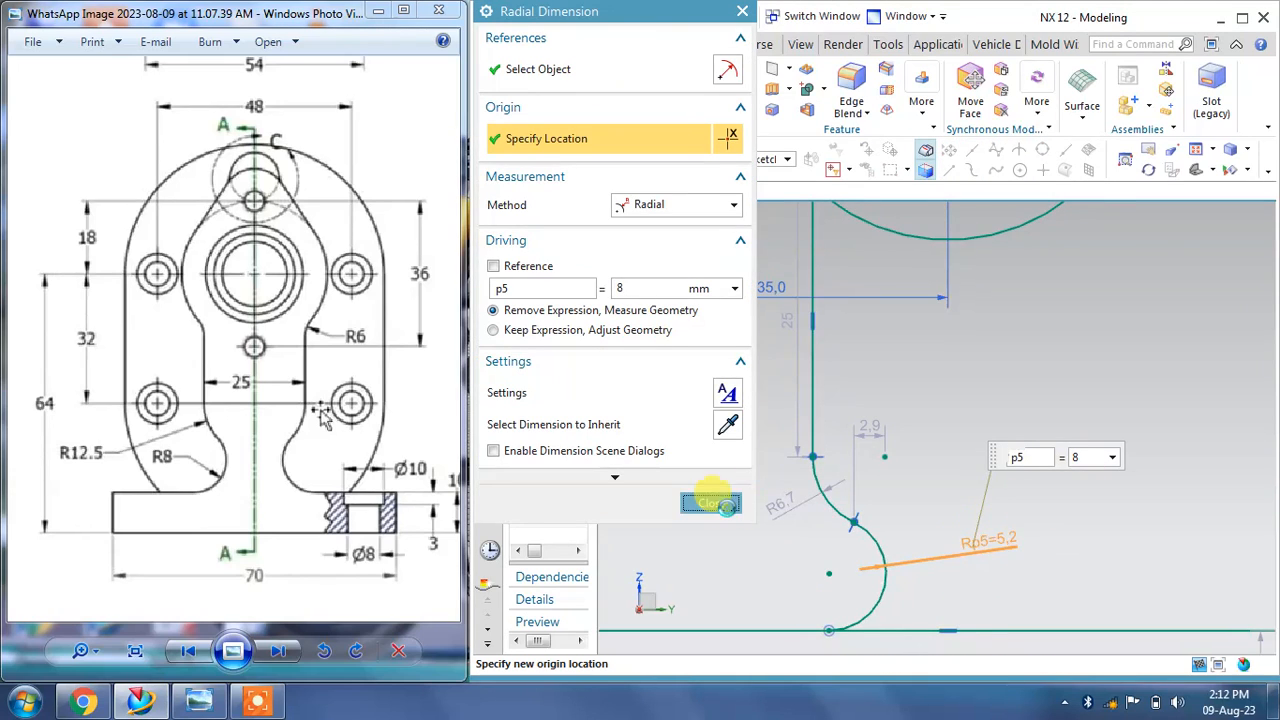
{"action": "left_click", "coordinate": [711, 503]}
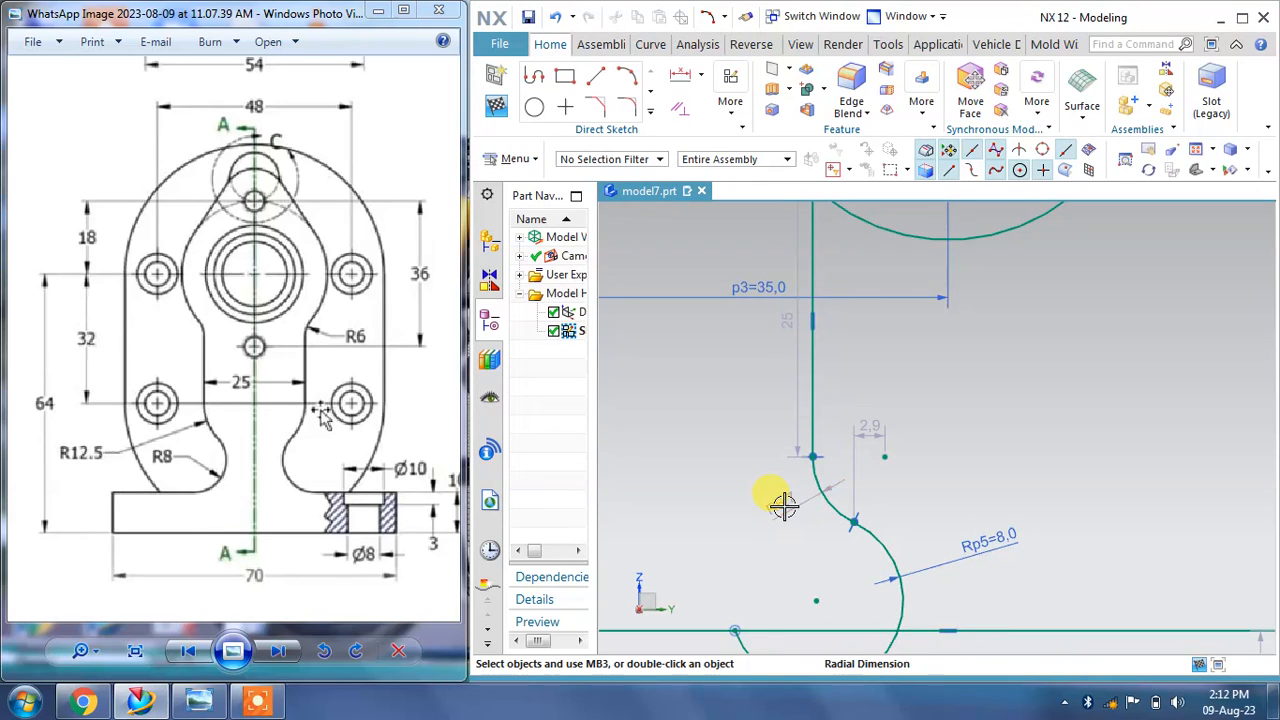
Step: Set the upper arc's radius to 12.5 mm
{"action": "double_click", "coordinate": [783, 505]}
{"action": "type", "text": "12.5"}
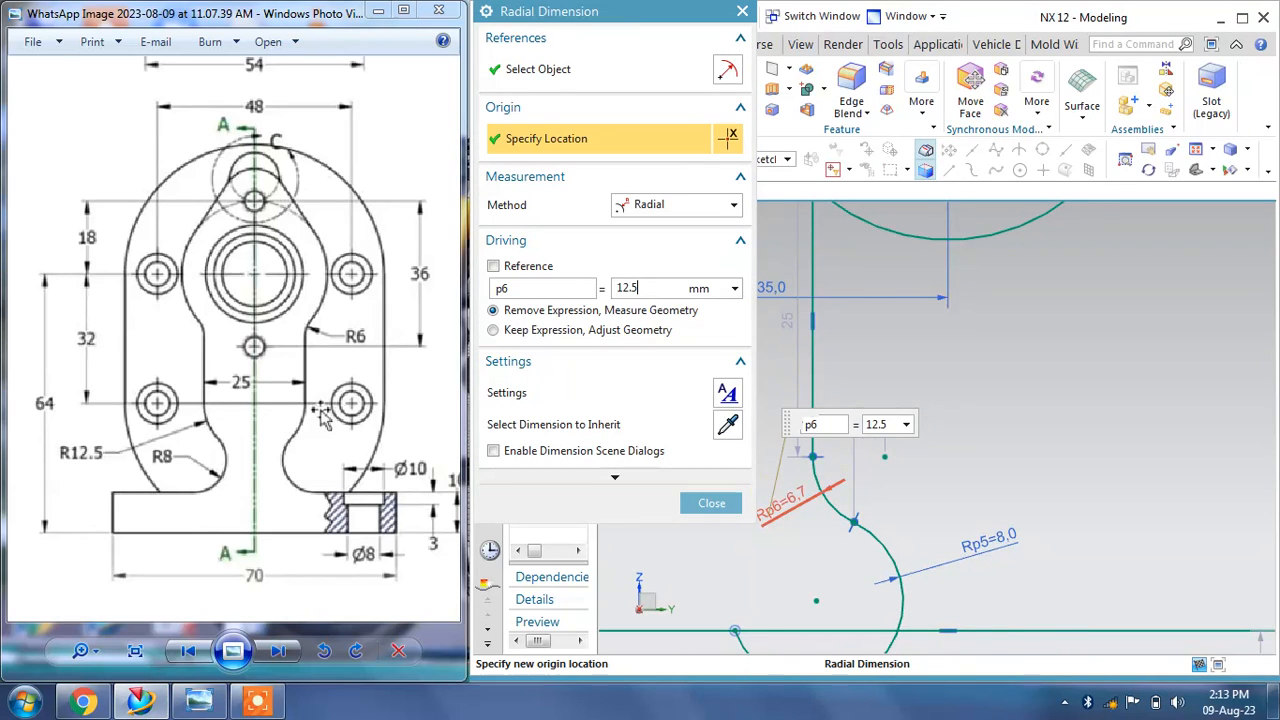
{"action": "key", "text": "Return"}
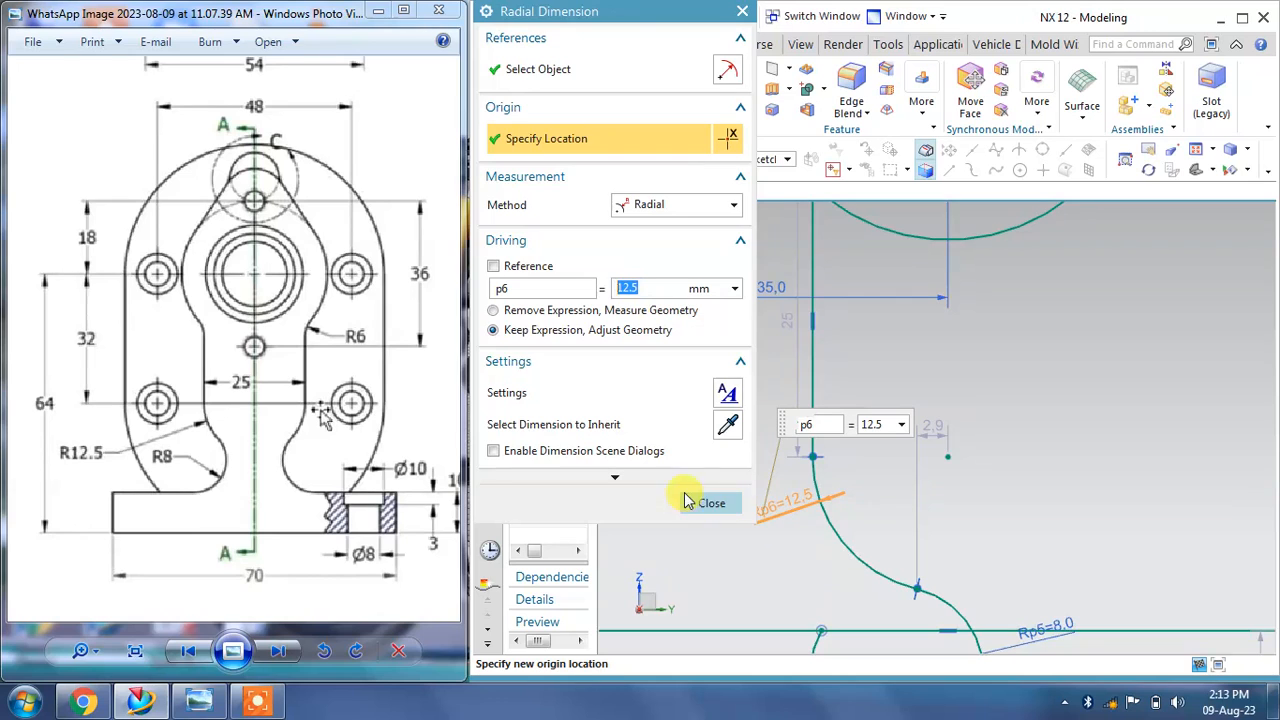
{"action": "left_click", "coordinate": [690, 502]}
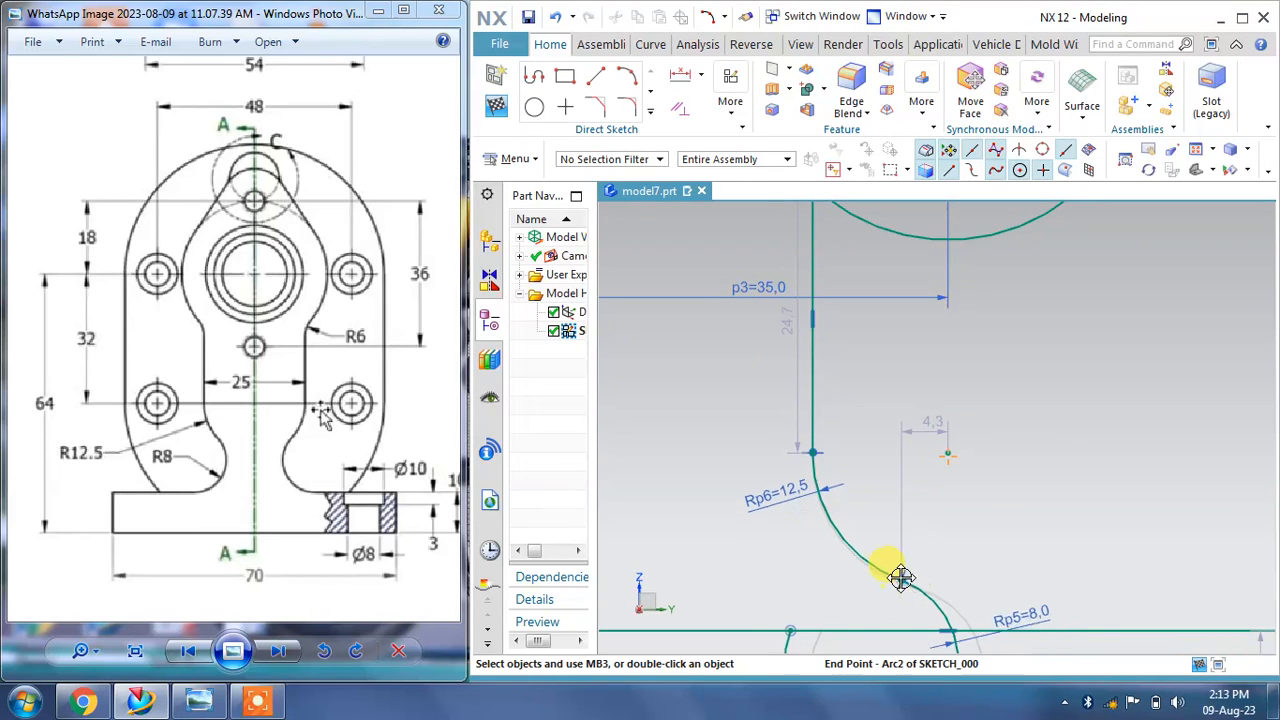
Step: Drag the arcs' end points to reshape the curved section of the profile
{"action": "left_click_drag", "start_coordinate": [901, 578], "coordinate": [856, 468]}
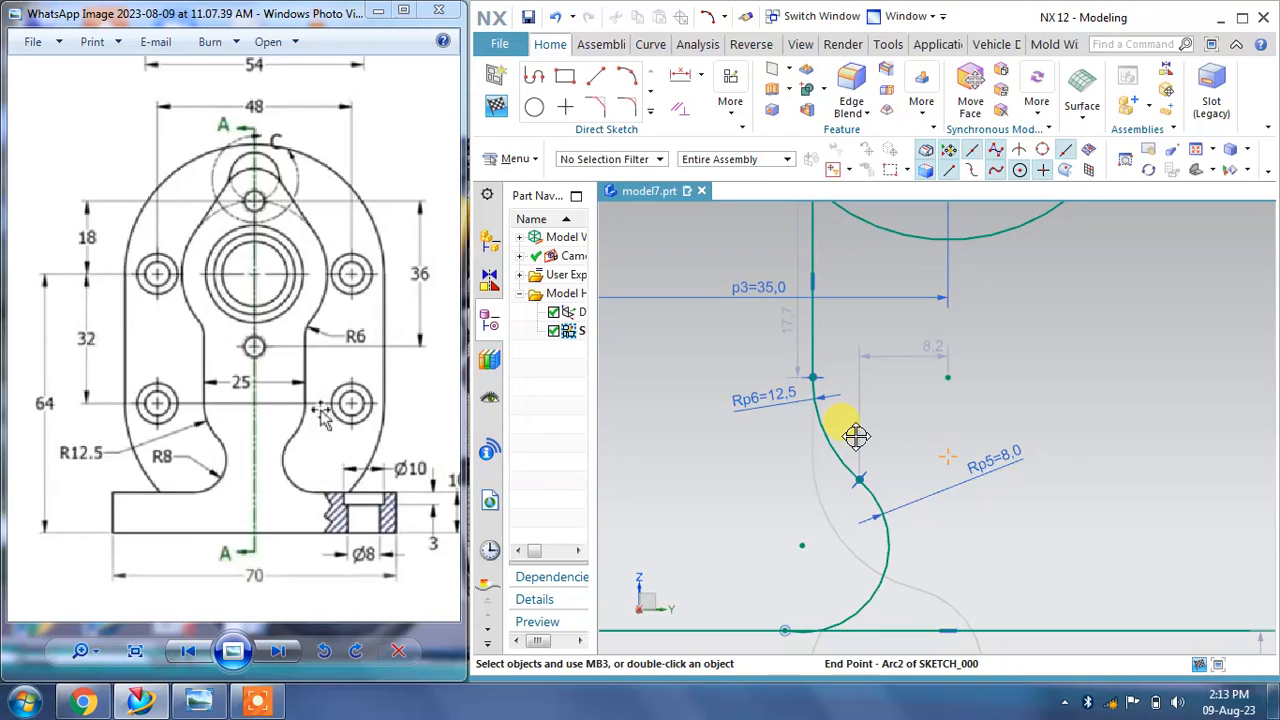
{"action": "mouse_move", "coordinate": [879, 468]}
{"action": "left_mouse_down"}
{"action": "mouse_move", "coordinate": [886, 480]}
{"action": "mouse_move", "coordinate": [883, 457]}
{"action": "mouse_move", "coordinate": [849, 623]}
{"action": "mouse_move", "coordinate": [900, 583]}
{"action": "mouse_move", "coordinate": [868, 459]}
{"action": "left_mouse_up"}
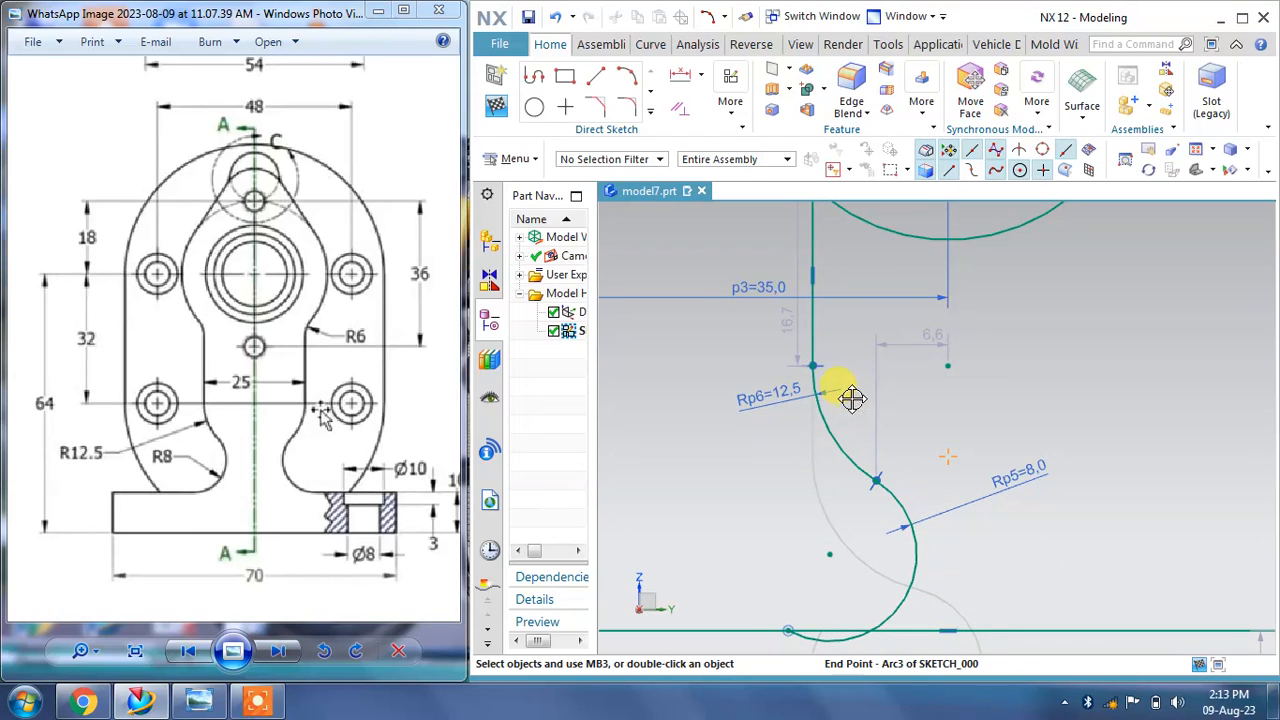
{"action": "mouse_move", "coordinate": [846, 380]}
{"action": "left_mouse_down"}
{"action": "mouse_move", "coordinate": [811, 451]}
{"action": "mouse_move", "coordinate": [796, 308]}
{"action": "left_mouse_up"}
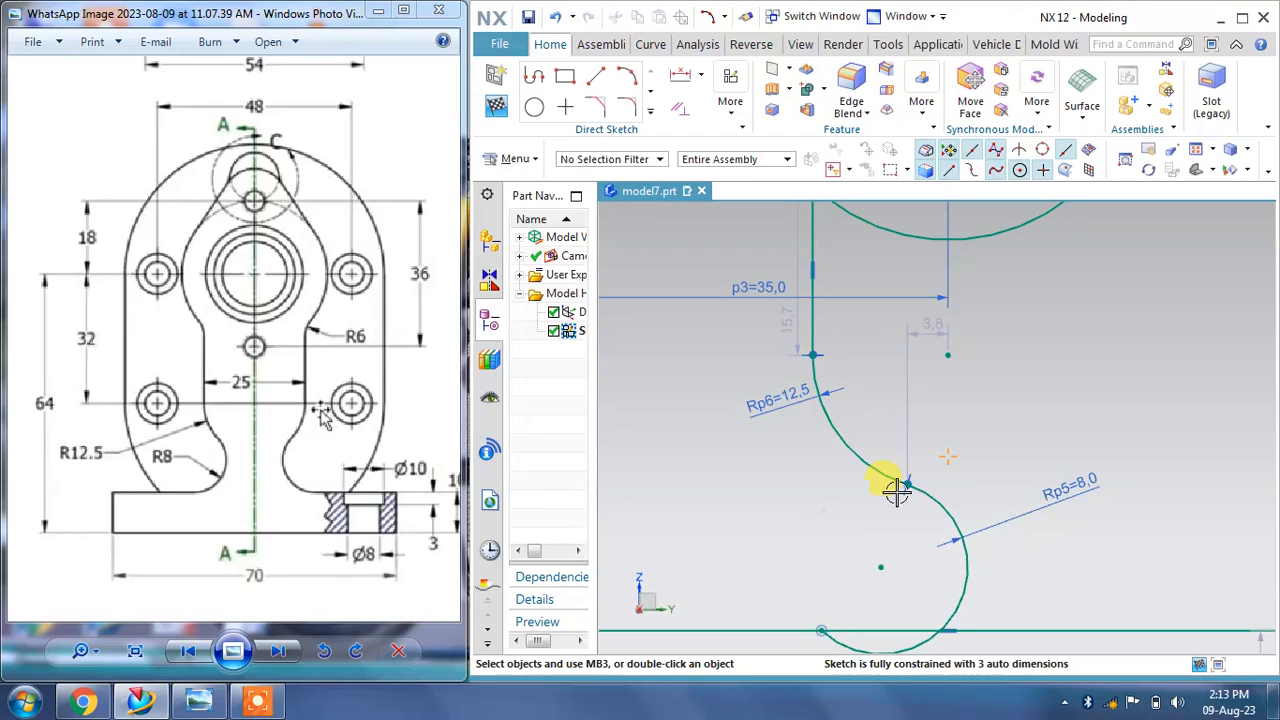
{"action": "mouse_move", "coordinate": [880, 571]}
{"action": "left_mouse_down"}
{"action": "mouse_move", "coordinate": [880, 549]}
{"action": "mouse_move", "coordinate": [860, 537]}
{"action": "mouse_move", "coordinate": [871, 523]}
{"action": "left_mouse_up"}
Step: Set the base plate's thickness to 10 mm
{"action": "scroll", "coordinate": [871, 523], "scroll_direction": "down", "scroll_amount": 3}
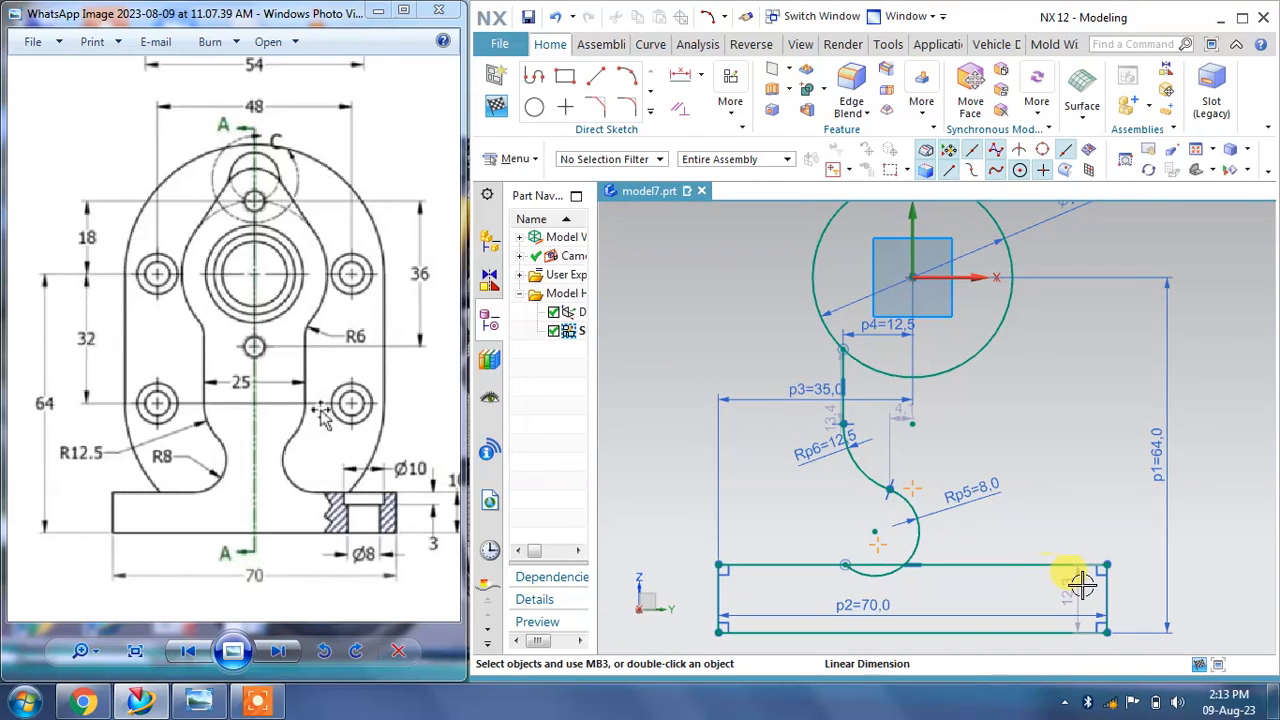
{"action": "left_click_drag", "start_coordinate": [405, 530], "coordinate": [352, 521]}
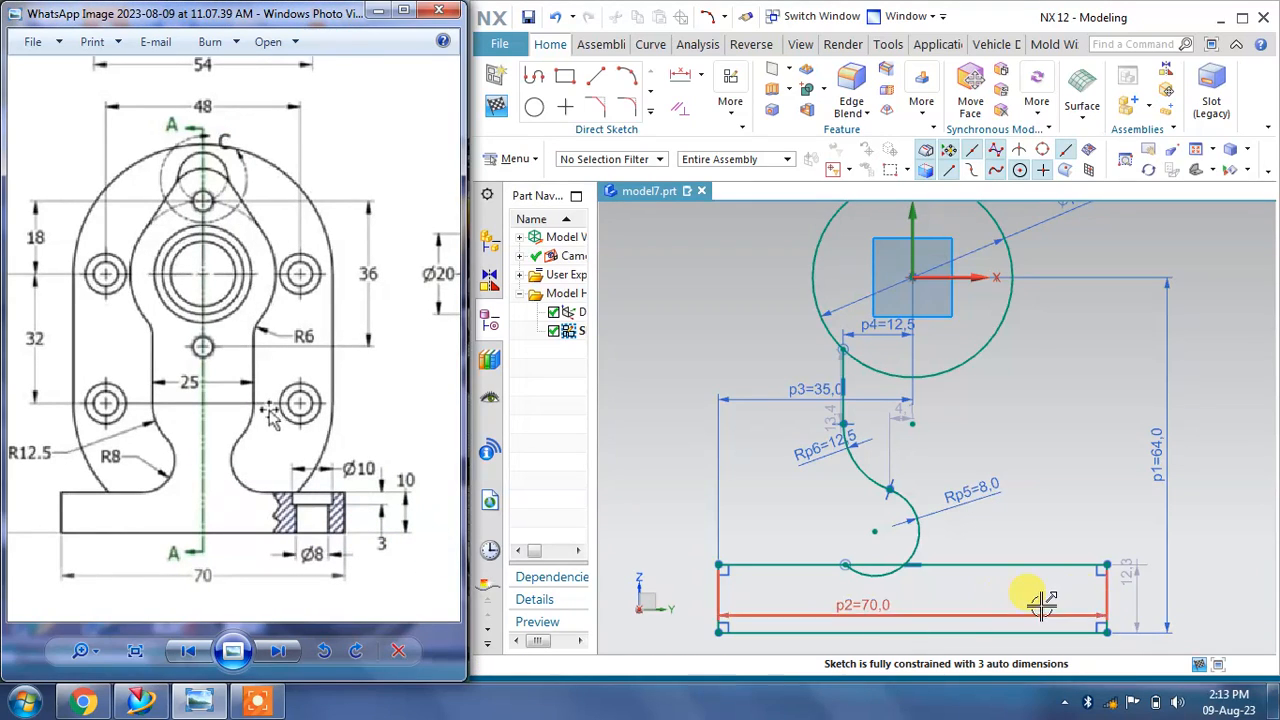
{"action": "double_click", "coordinate": [1133, 585]}
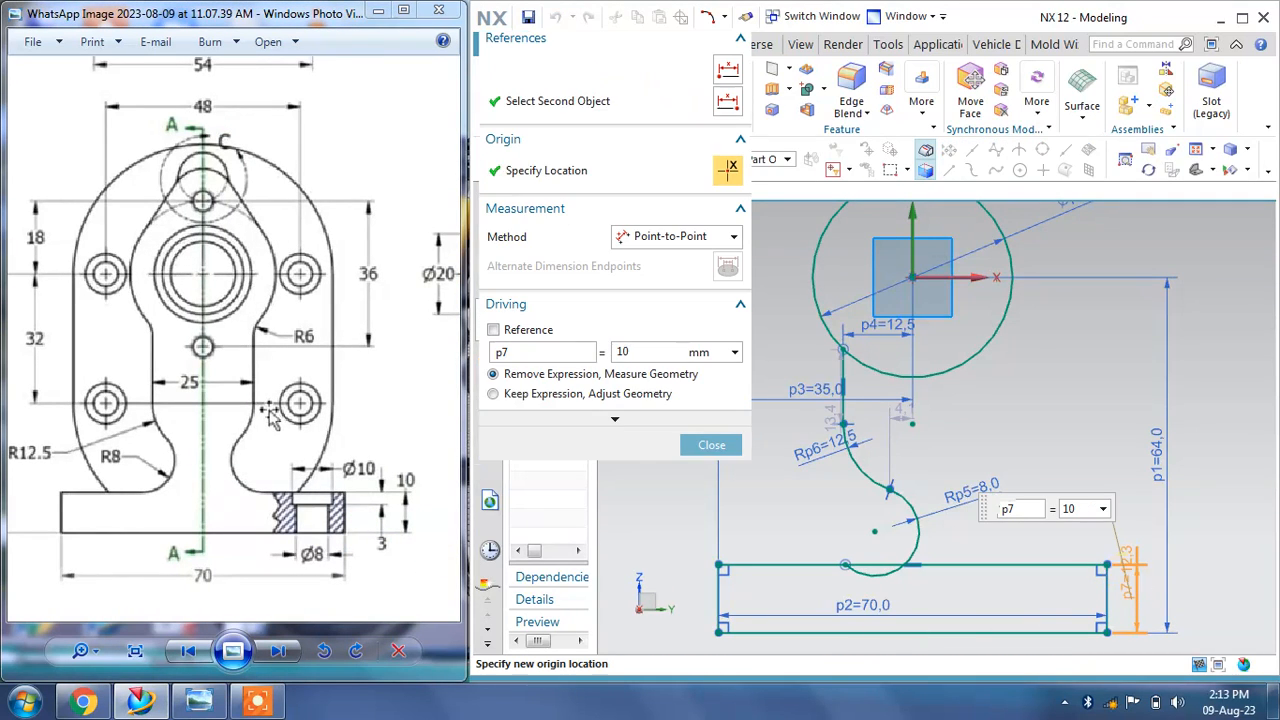
{"action": "left_click", "coordinate": [711, 444]}
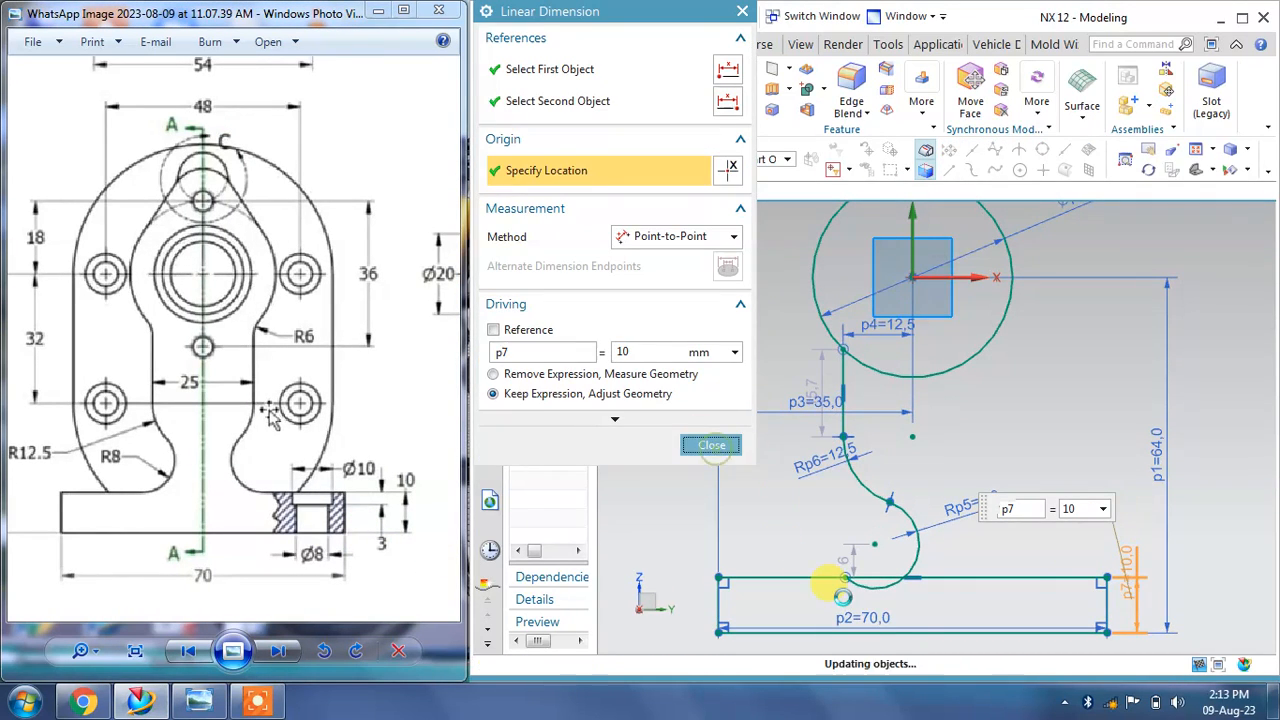
Step: Constrain the lower arc tangent to the base line
{"action": "scroll", "coordinate": [888, 603], "scroll_direction": "up", "scroll_amount": 2}
{"action": "scroll", "coordinate": [888, 603], "scroll_direction": "up", "scroll_amount": 1}
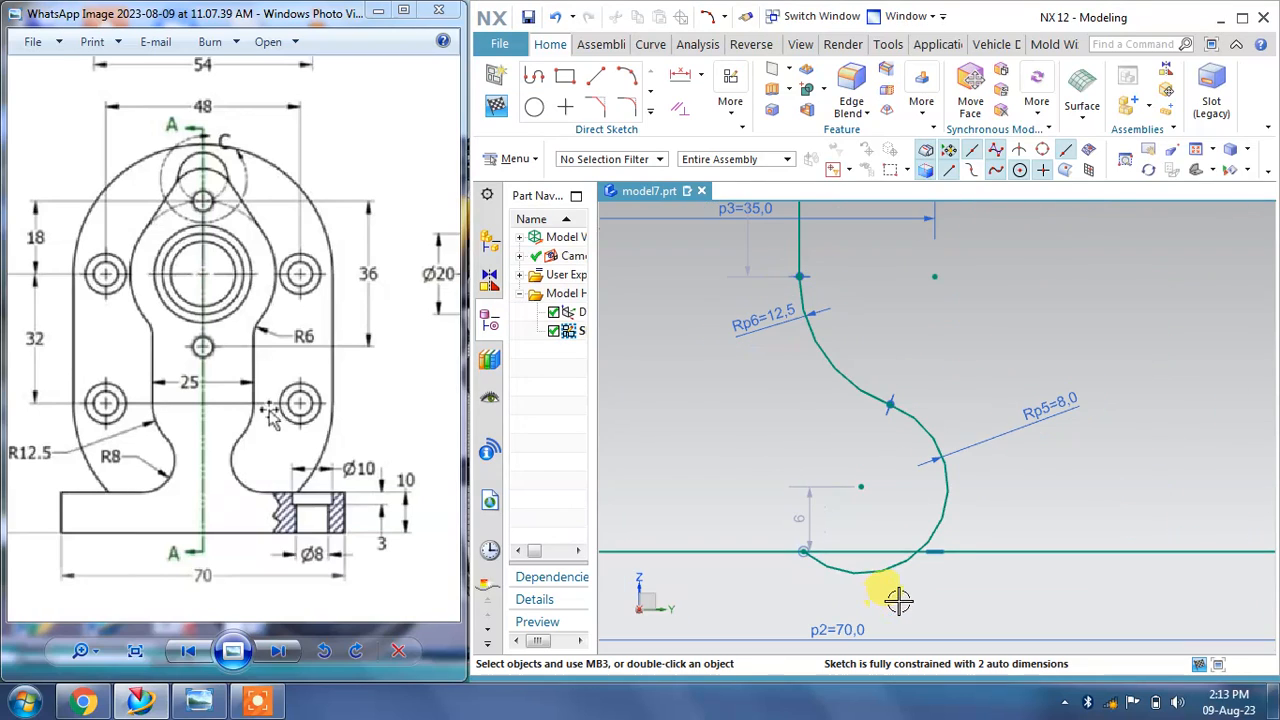
{"action": "left_click", "coordinate": [702, 77]}
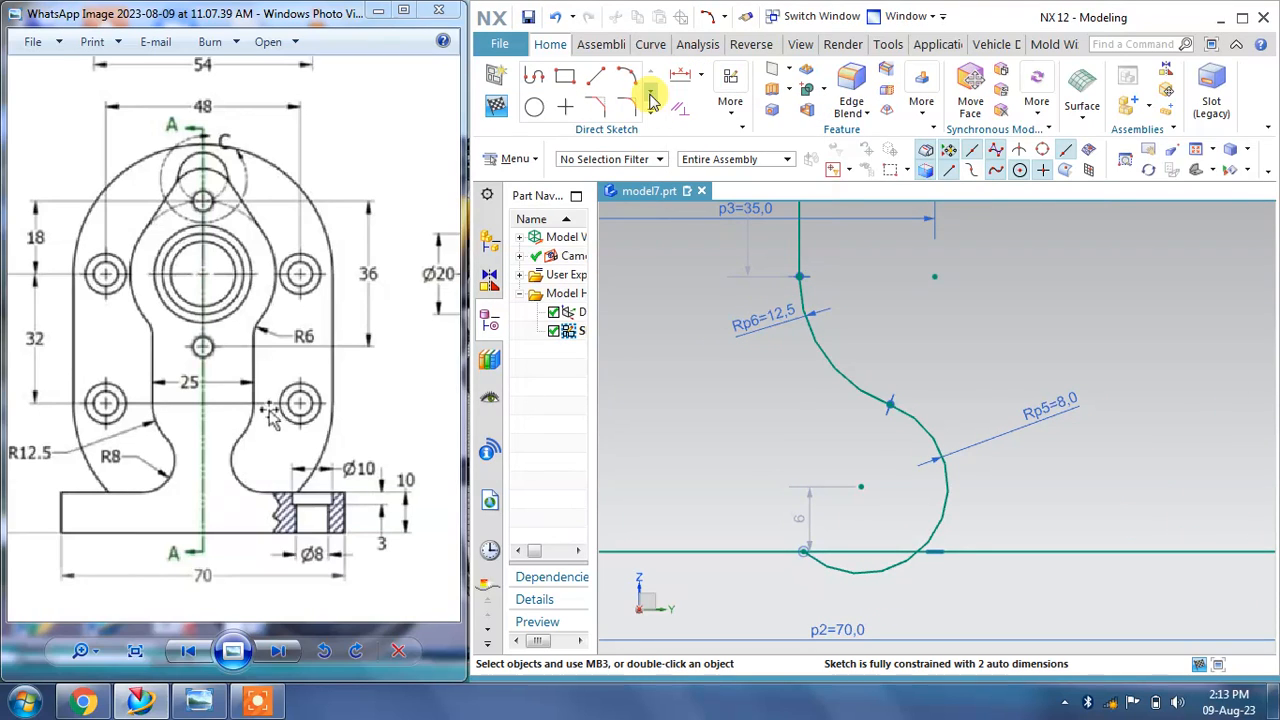
{"action": "left_click", "coordinate": [679, 108]}
{"action": "left_click", "coordinate": [571, 77]}
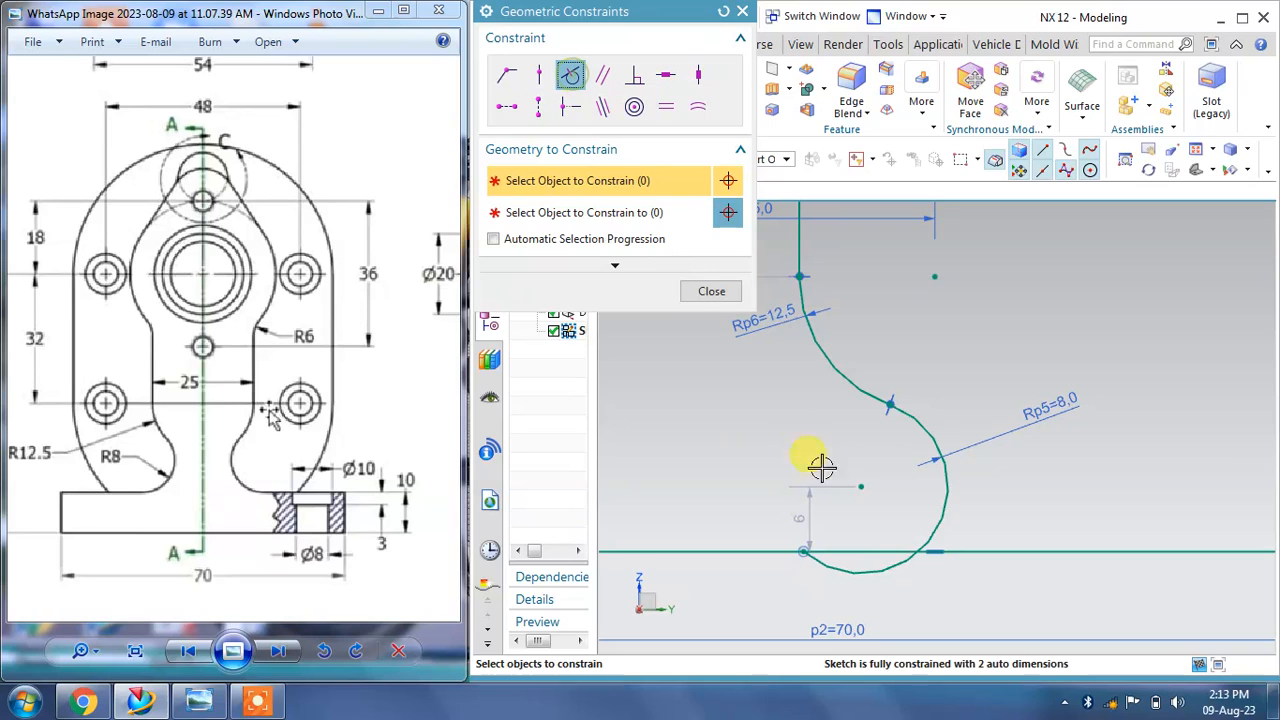
{"action": "left_click", "coordinate": [846, 568]}
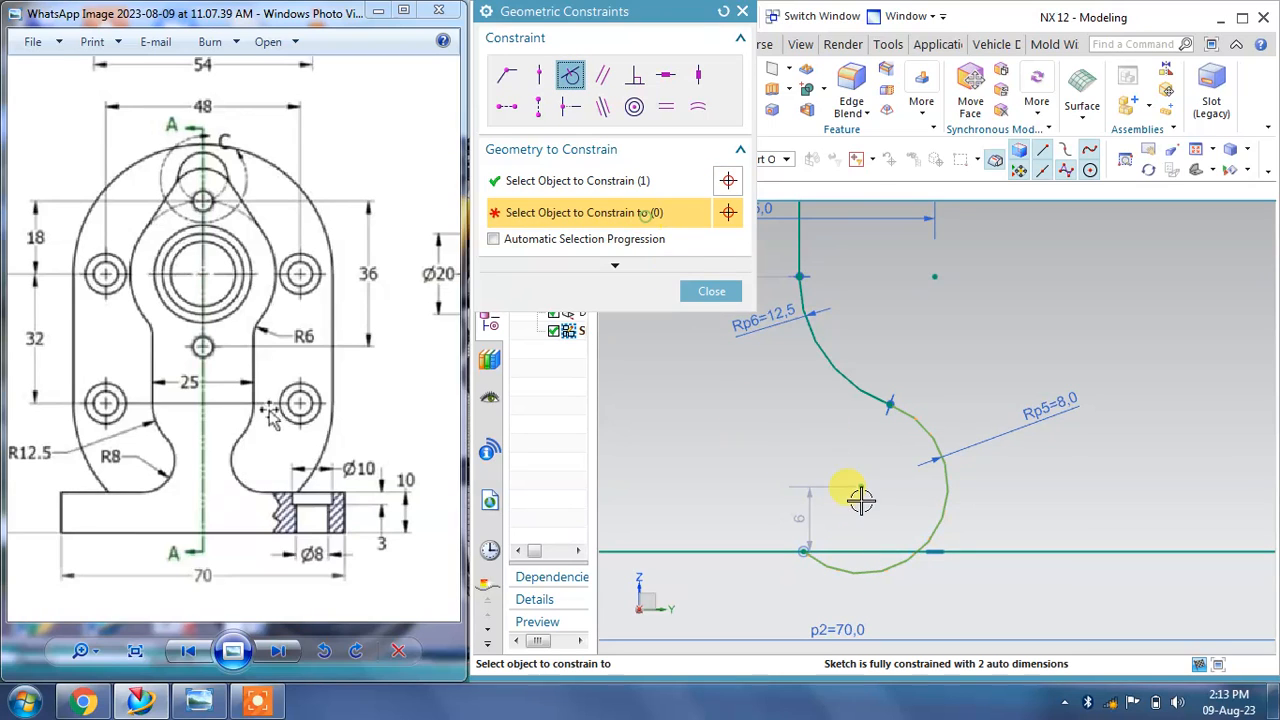
{"action": "left_click", "coordinate": [857, 540]}
{"action": "left_click", "coordinate": [713, 292]}
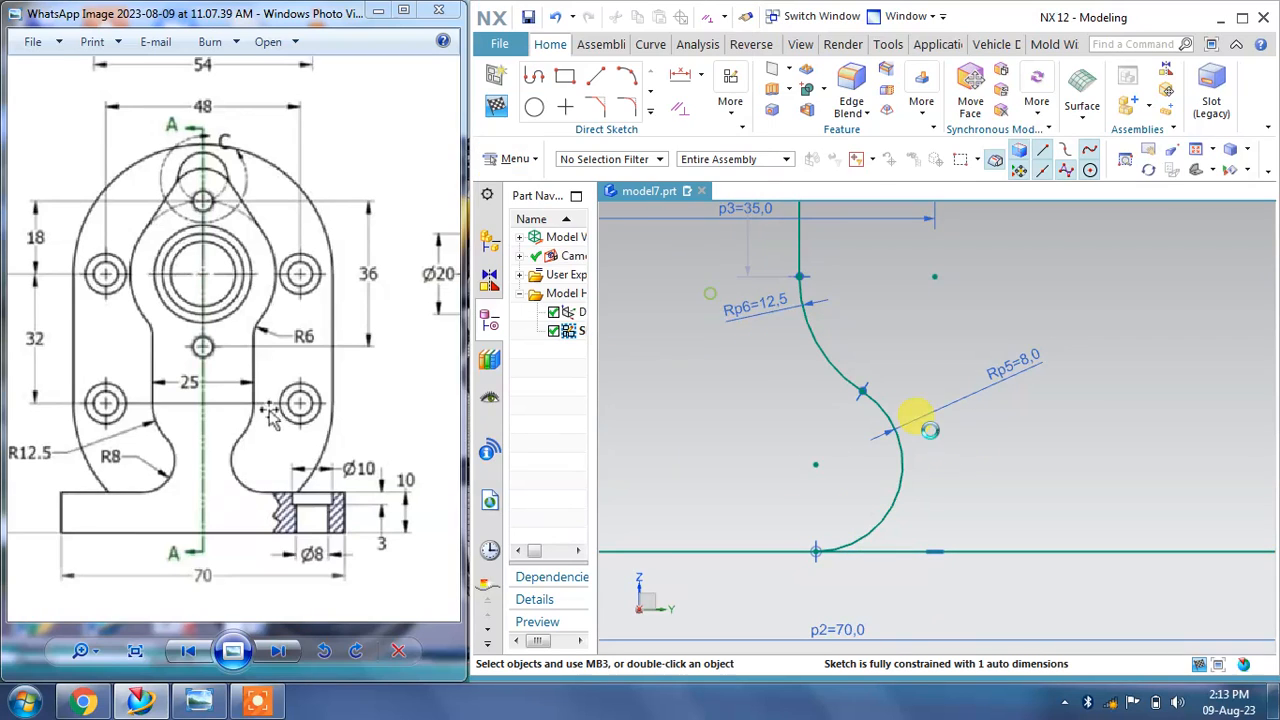
Step: Set the vertical line's dimension to 32 mm
{"action": "scroll", "coordinate": [951, 457], "scroll_direction": "up", "scroll_amount": 2}
{"action": "scroll", "coordinate": [951, 504], "scroll_direction": "down", "scroll_amount": 6}
{"action": "scroll", "coordinate": [1001, 393], "scroll_direction": "up", "scroll_amount": 1}
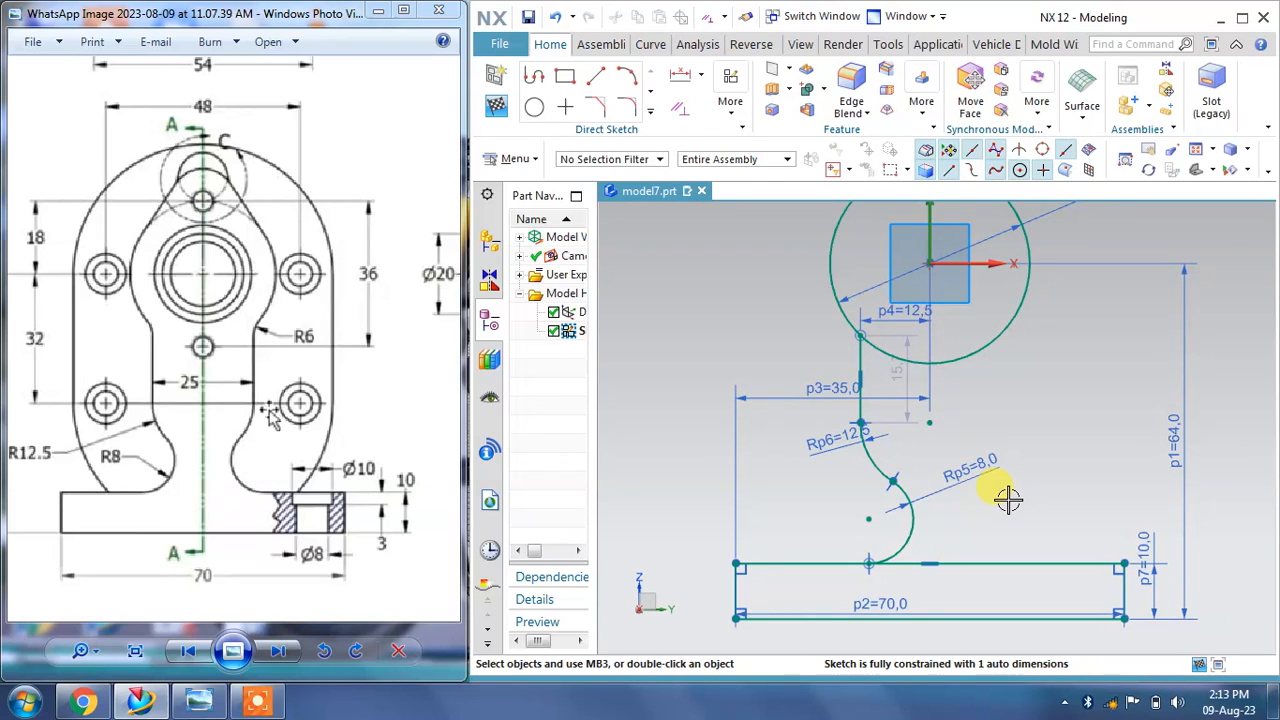
{"action": "left_click_drag", "start_coordinate": [214, 398], "coordinate": [270, 411]}
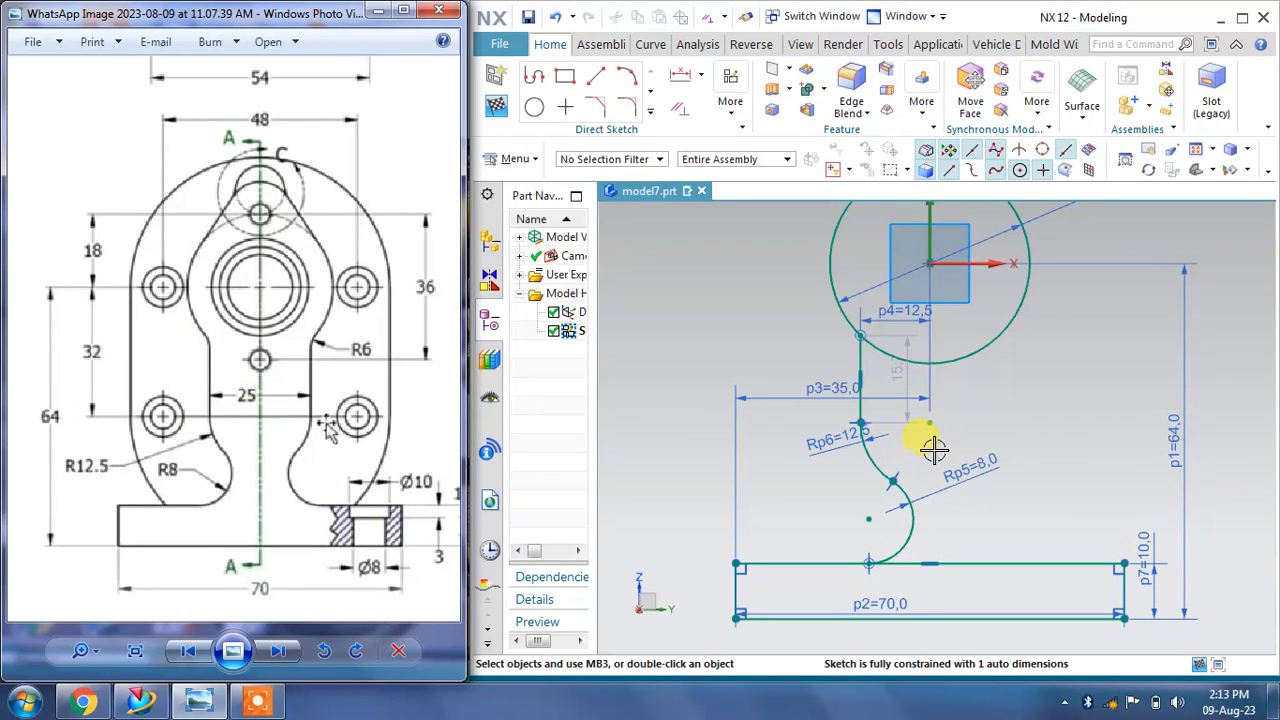
{"action": "double_click", "coordinate": [902, 376]}
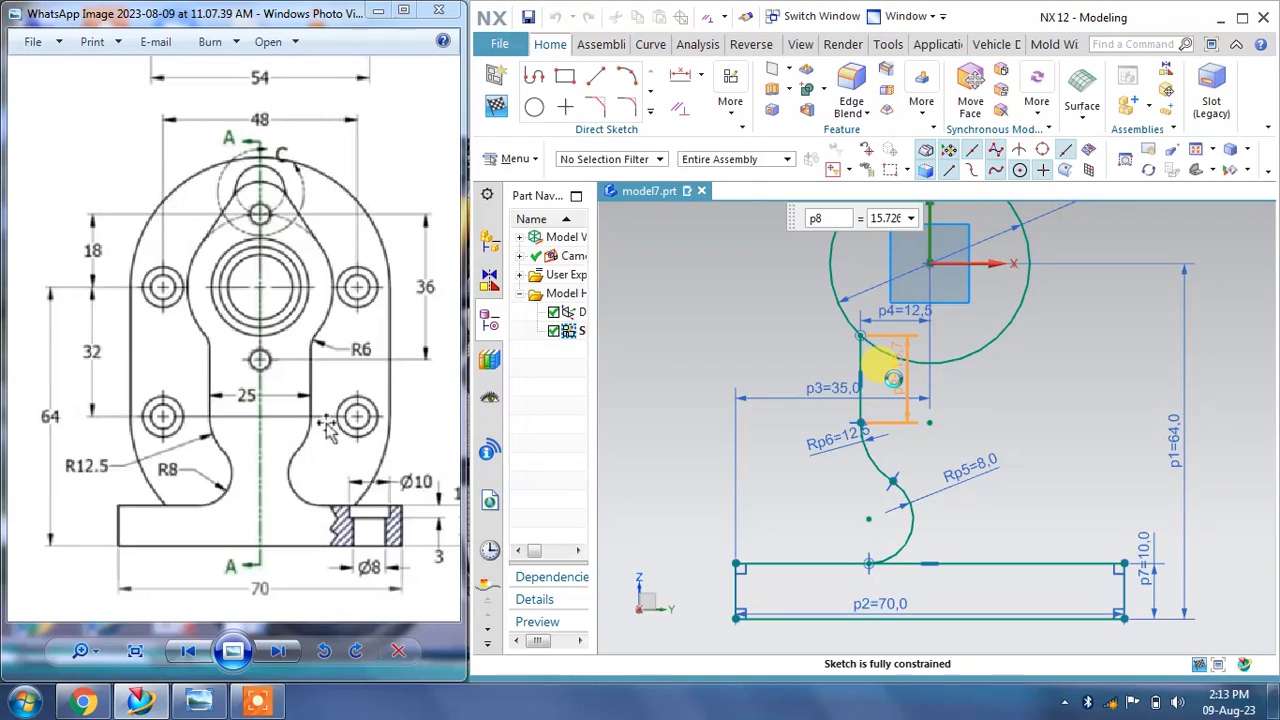
{"action": "type", "text": "32"}
{"action": "key", "text": "Return"}
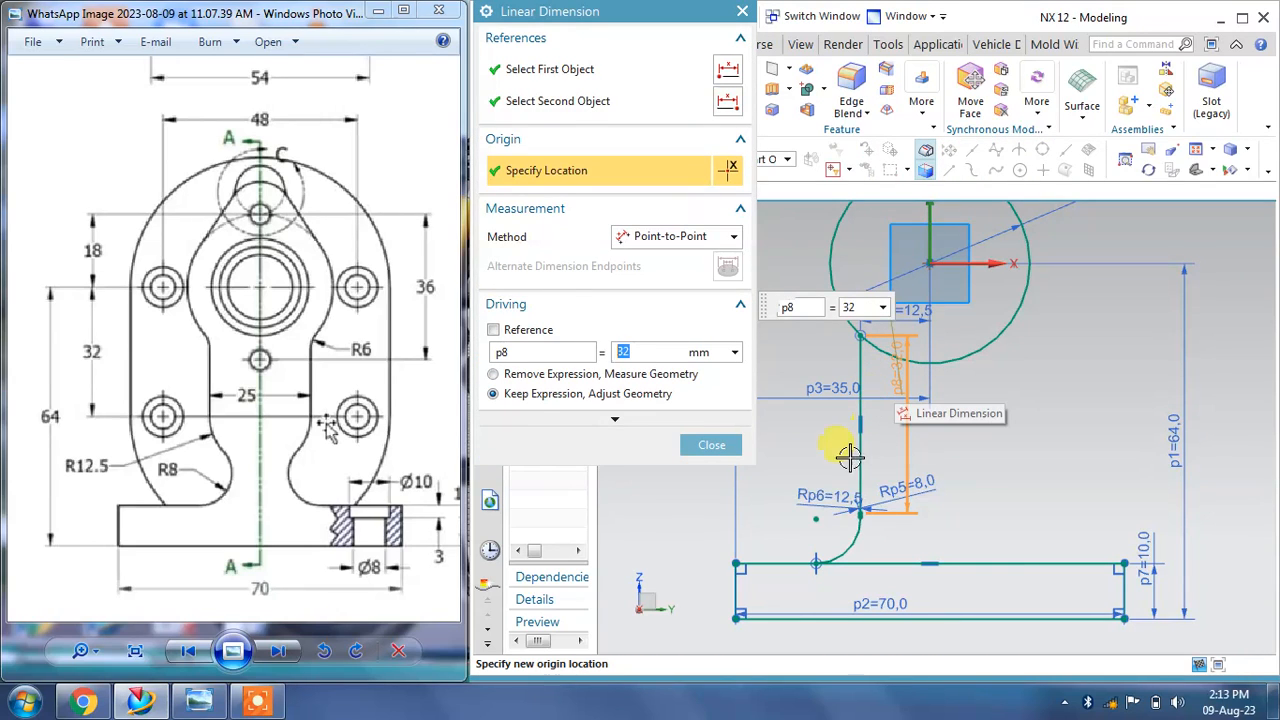
{"action": "left_click", "coordinate": [711, 444]}
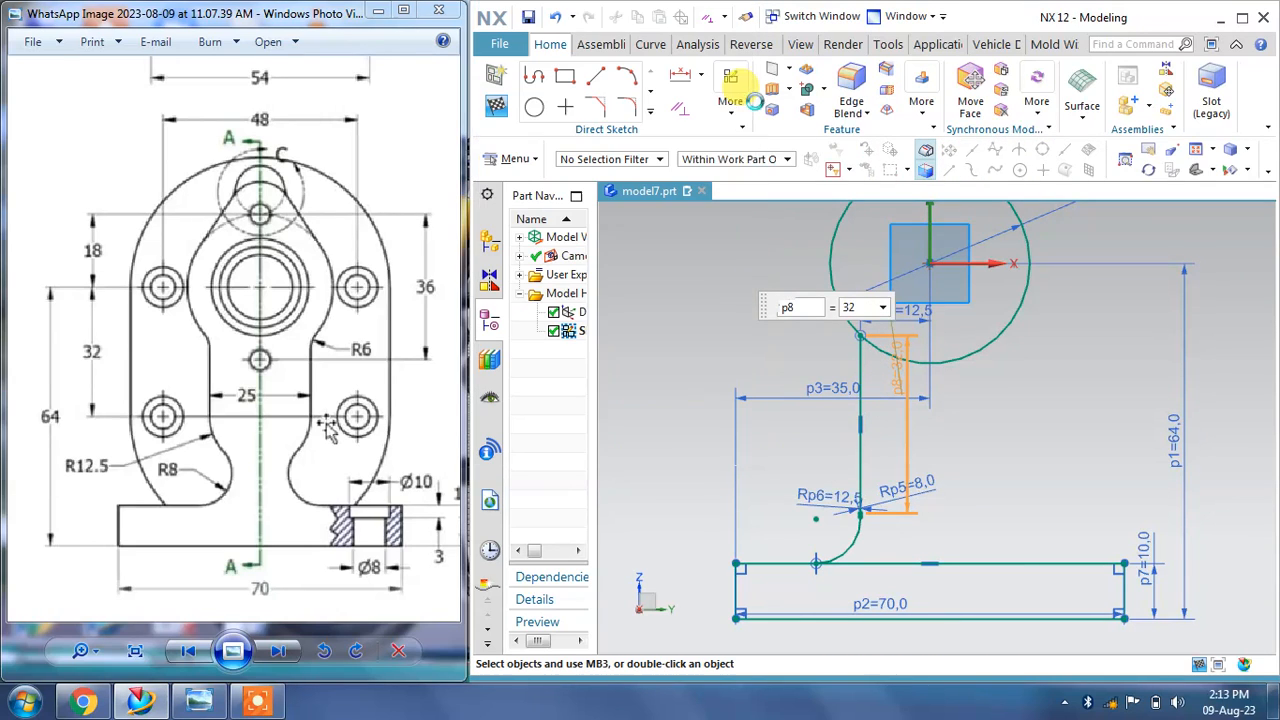
Step: Undo the last dimension change
{"action": "left_click", "coordinate": [556, 18]}
{"action": "scroll", "coordinate": [986, 480], "scroll_direction": "up", "scroll_amount": 6}
{"action": "scroll", "coordinate": [986, 480], "scroll_direction": "down", "scroll_amount": 2}
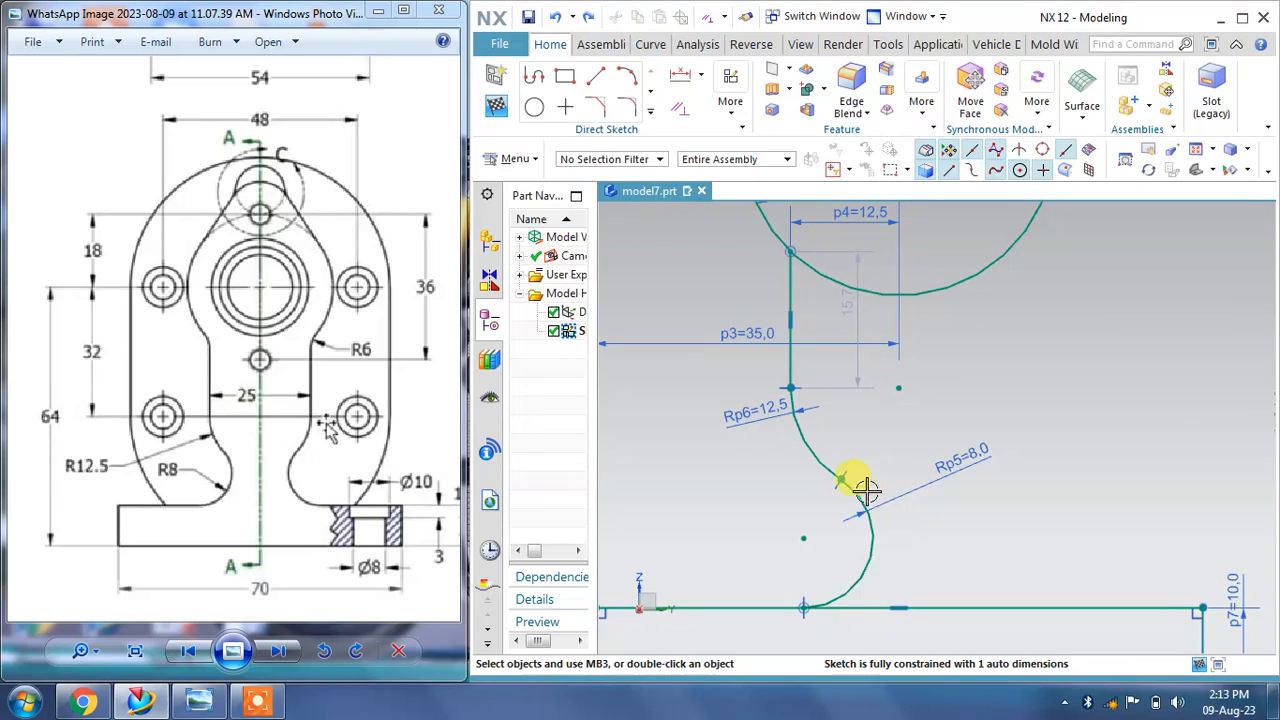
Step: Drag the vertical line's lower end and the lower arc's end to reshape the profile
{"action": "left_click_drag", "start_coordinate": [790, 388], "coordinate": [796, 424]}
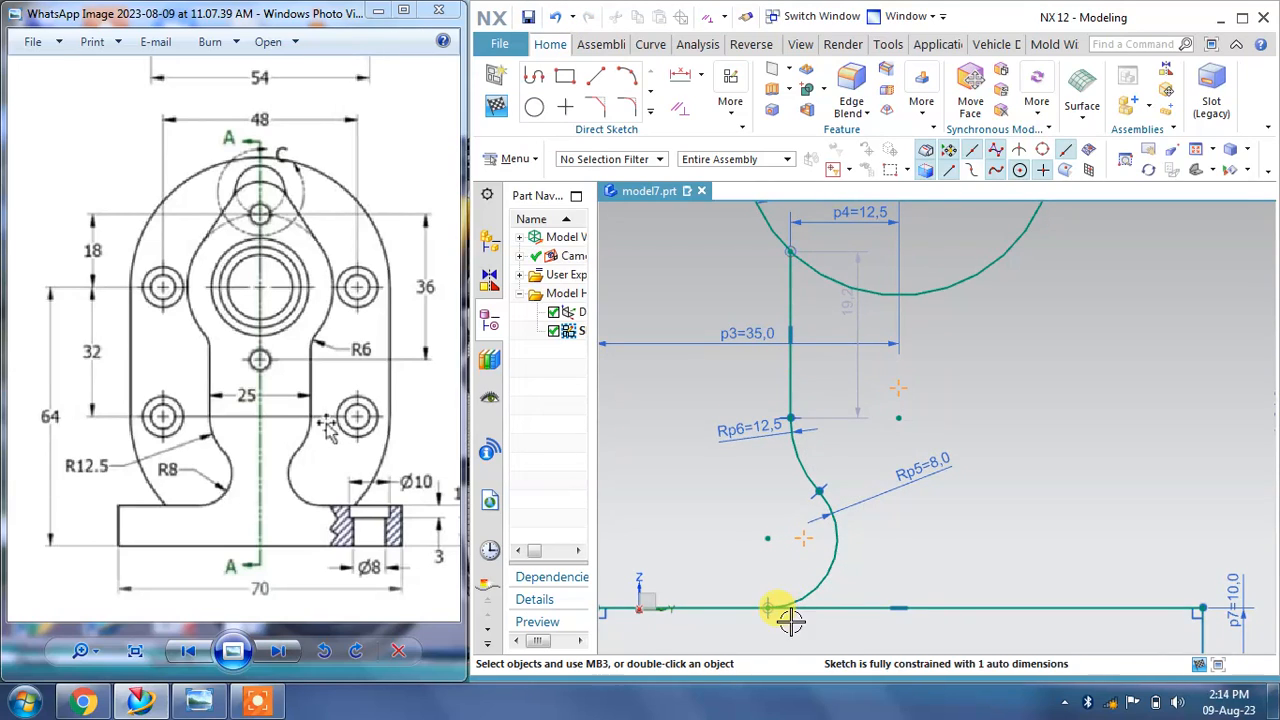
{"action": "mouse_move", "coordinate": [766, 608]}
{"action": "left_mouse_down"}
{"action": "mouse_move", "coordinate": [785, 608]}
{"action": "mouse_move", "coordinate": [759, 607]}
{"action": "left_mouse_up"}
{"action": "scroll", "coordinate": [1068, 562], "scroll_direction": "down", "scroll_amount": 2}
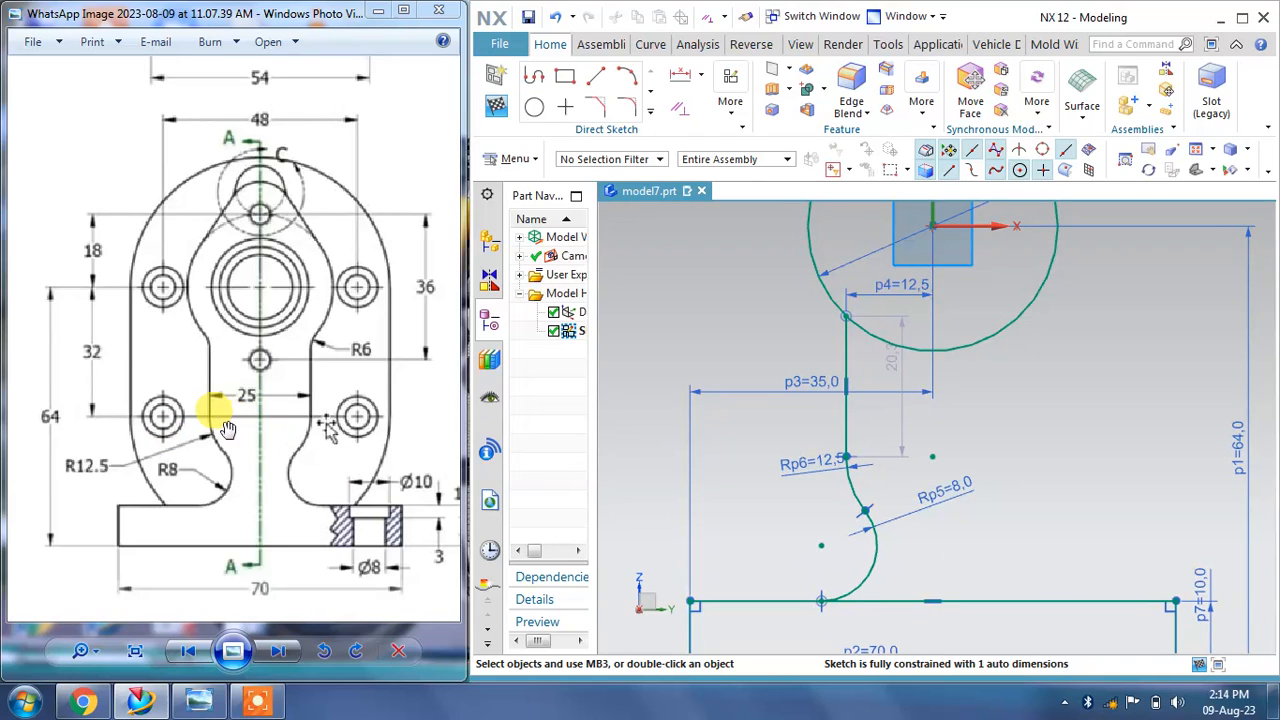
Step: Add a horizontal dimension from the sketch origin to the lower arc's end and set it to 15 mm
{"action": "left_click", "coordinate": [701, 75]}
{"action": "left_click", "coordinate": [708, 123]}
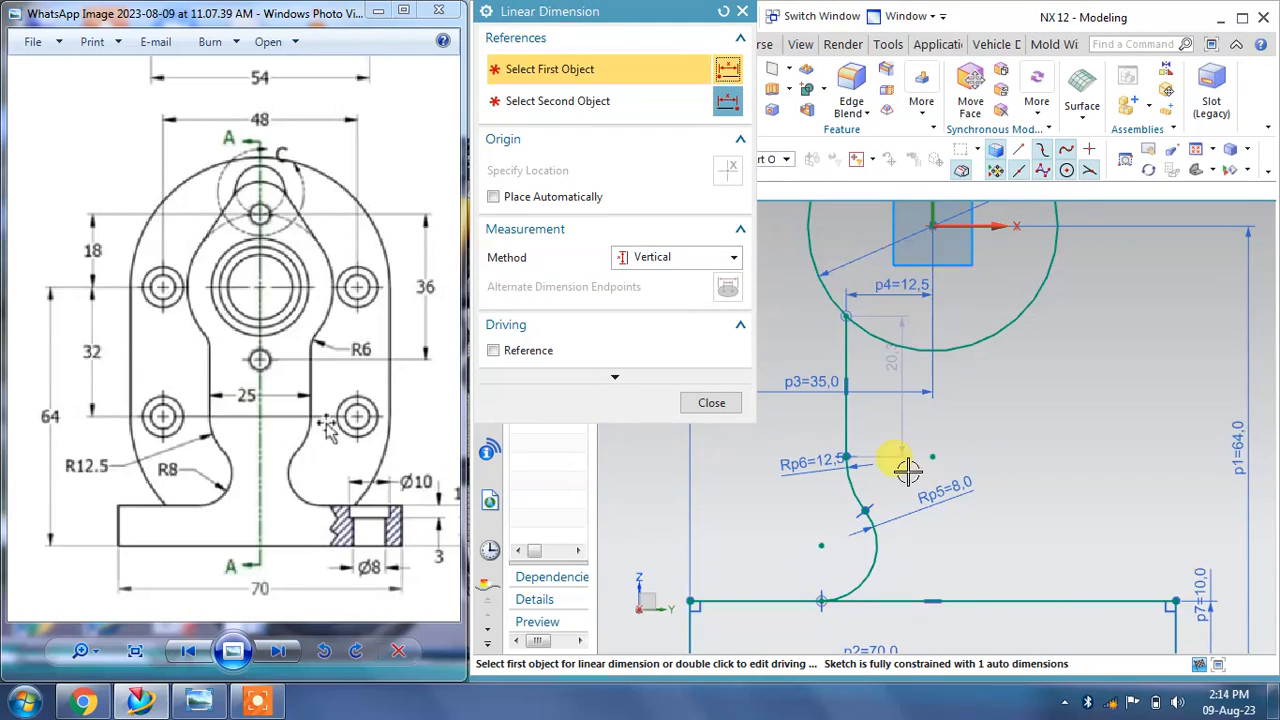
{"action": "left_click", "coordinate": [668, 258]}
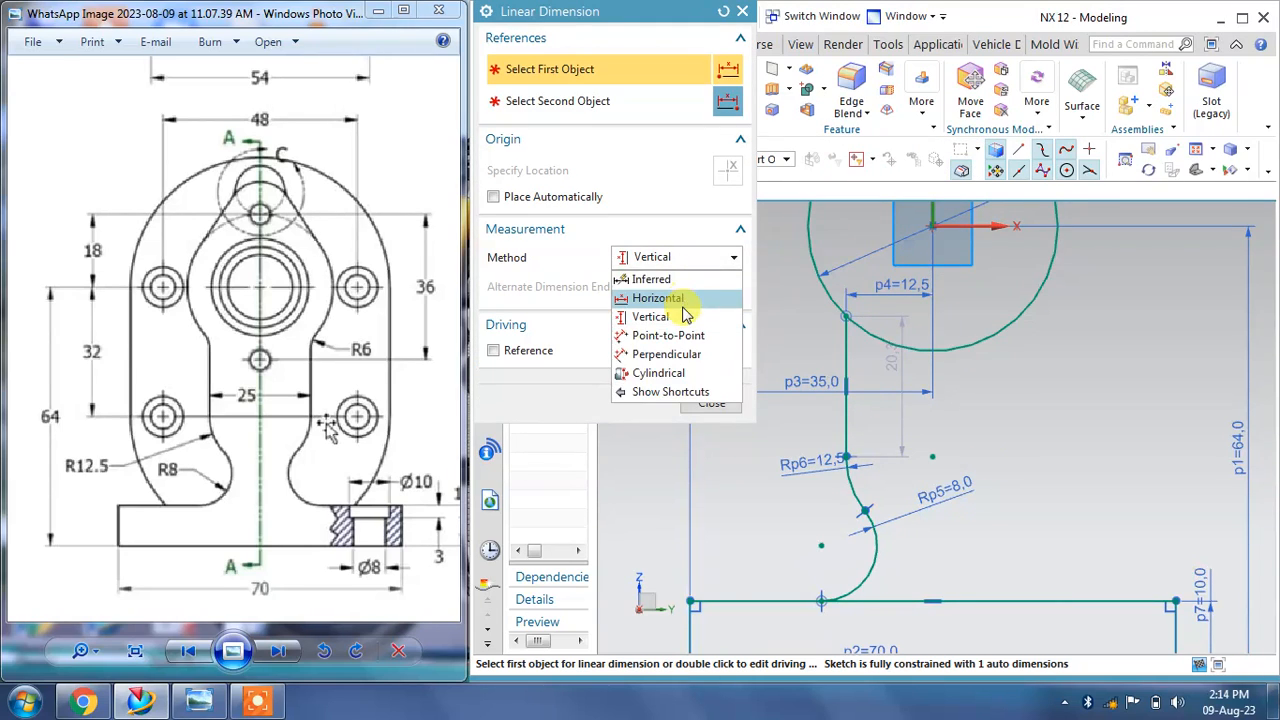
{"action": "left_click", "coordinate": [655, 294]}
{"action": "left_click", "coordinate": [931, 225]}
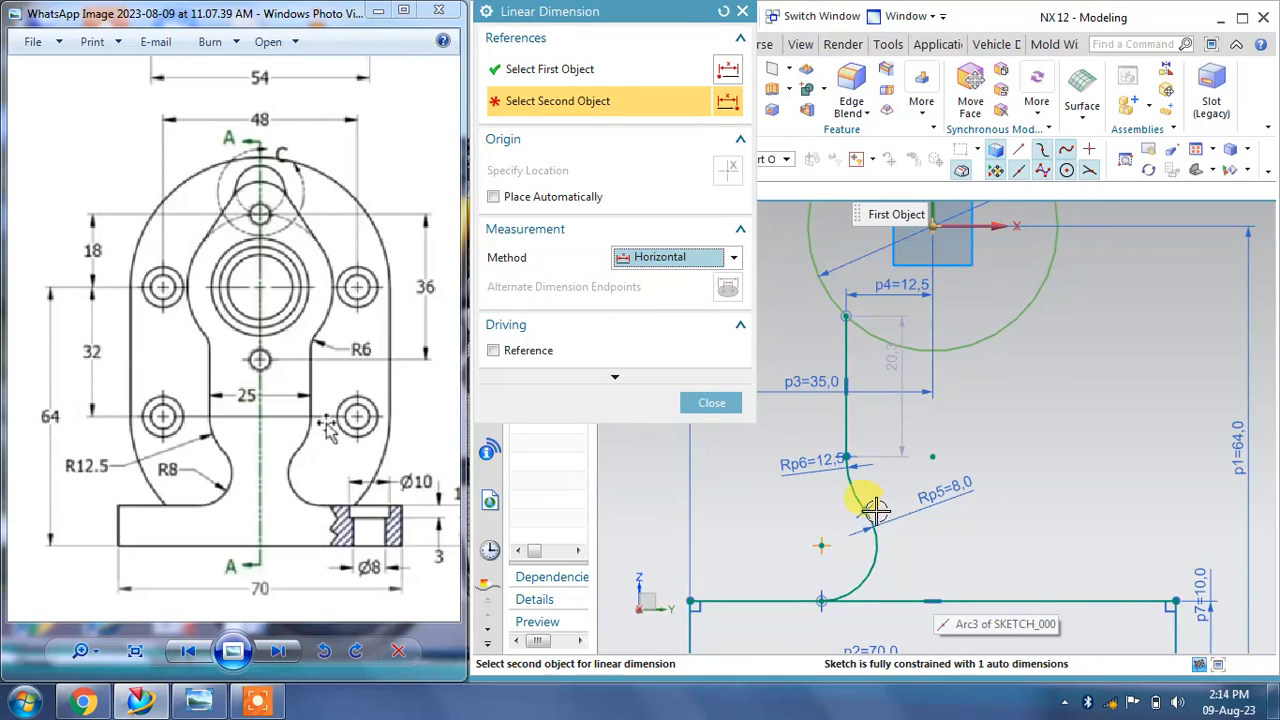
{"action": "left_click", "coordinate": [822, 545]}
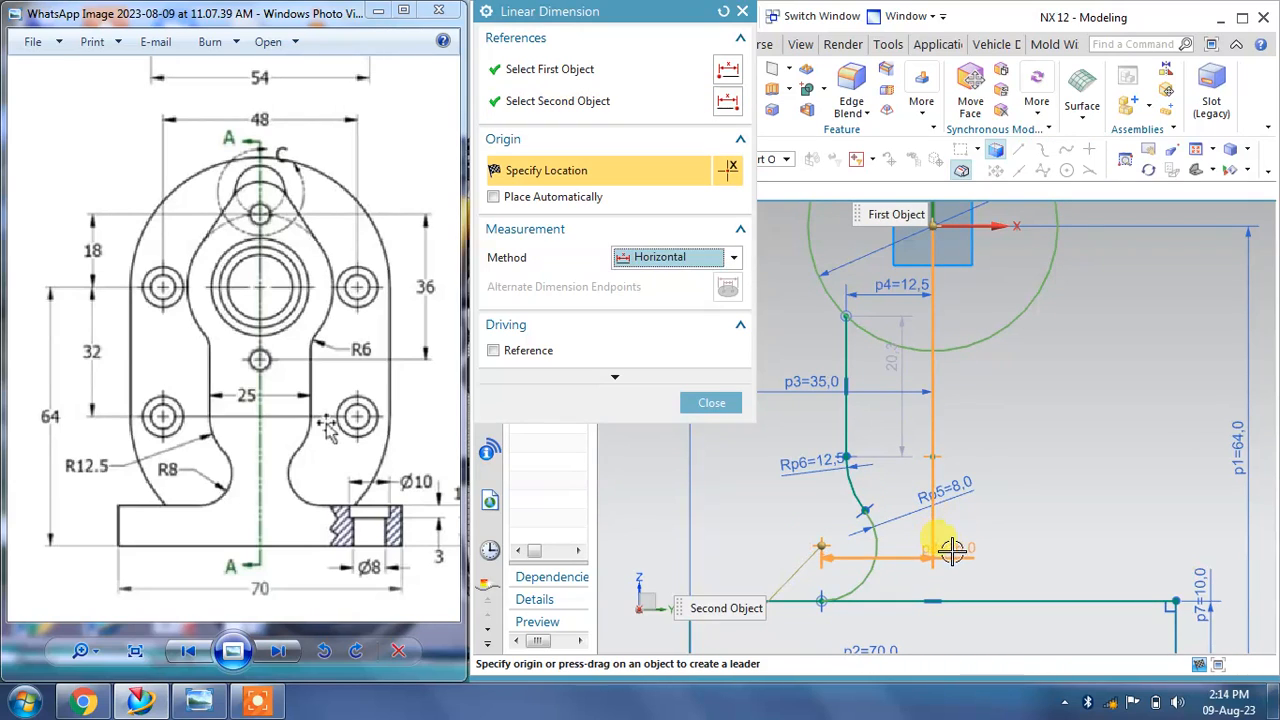
{"action": "left_click", "coordinate": [1063, 545]}
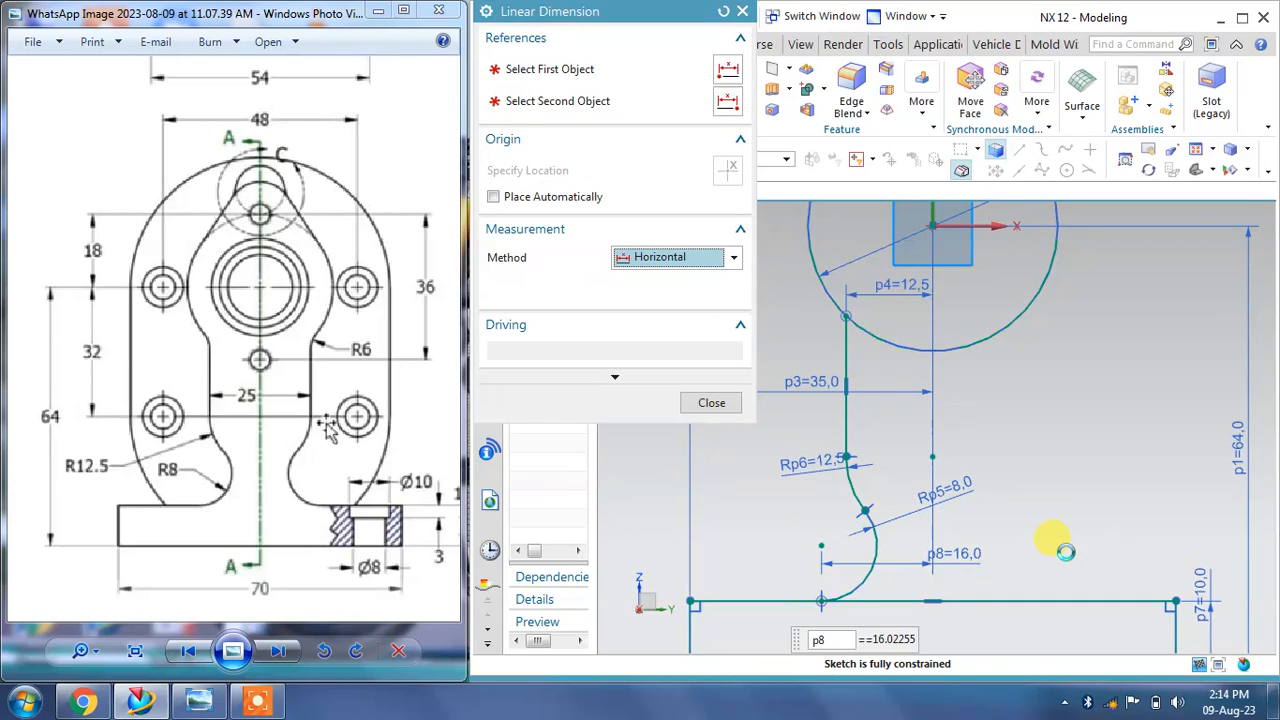
{"action": "type", "text": "15"}
{"action": "key", "text": "Return"}
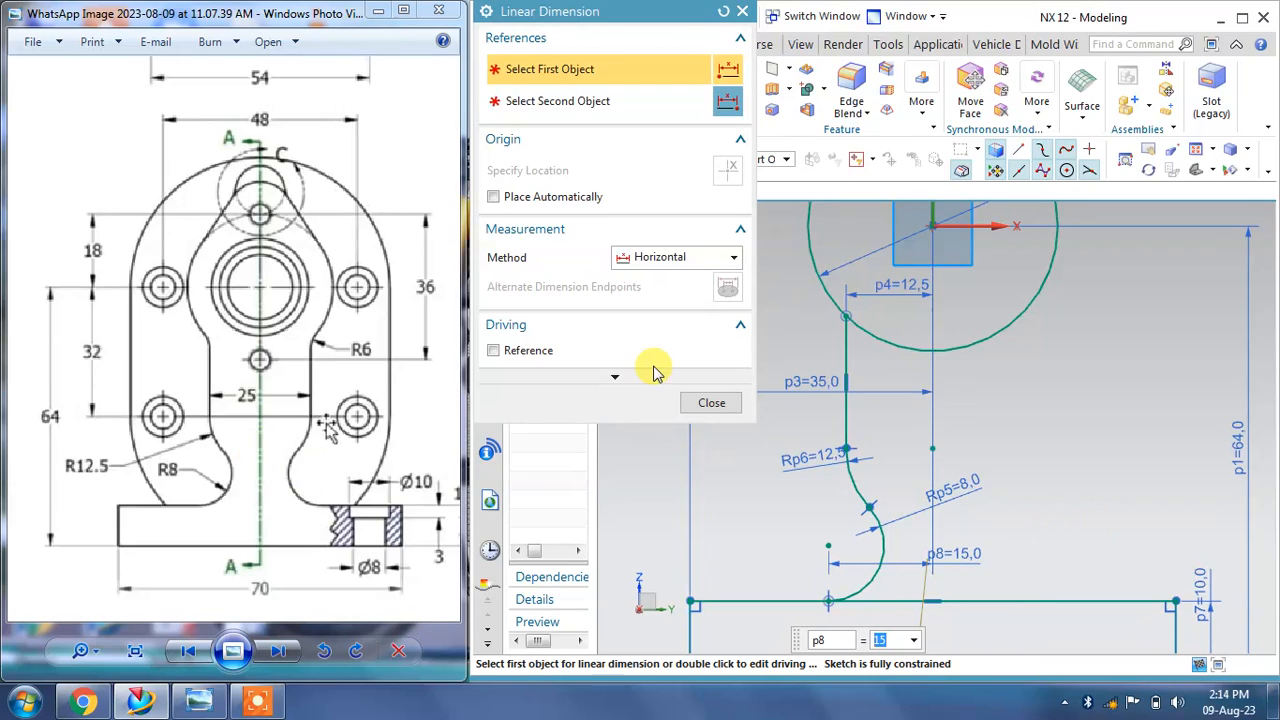
{"action": "left_click", "coordinate": [708, 404]}
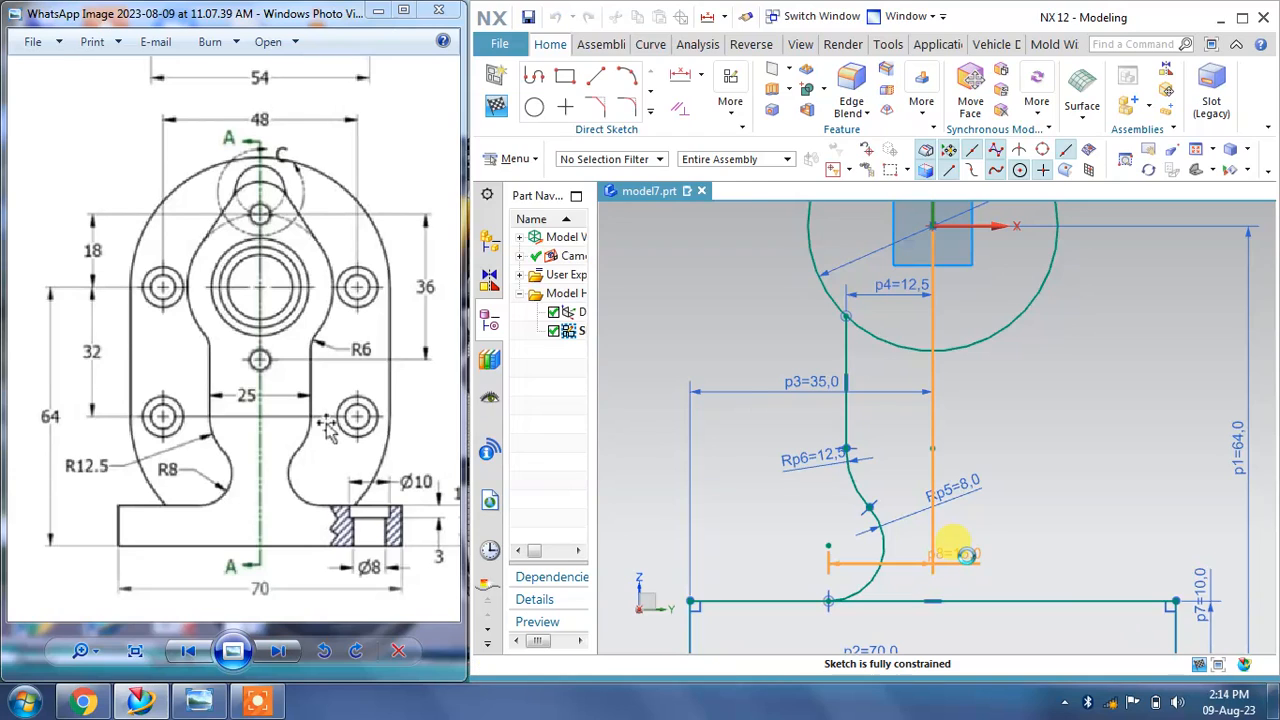
Step: Change that horizontal dimension from the origin to the lower arc's end to 13 mm
{"action": "double_click", "coordinate": [966, 555]}
{"action": "type", "text": "13"}
{"action": "key", "text": "Return"}
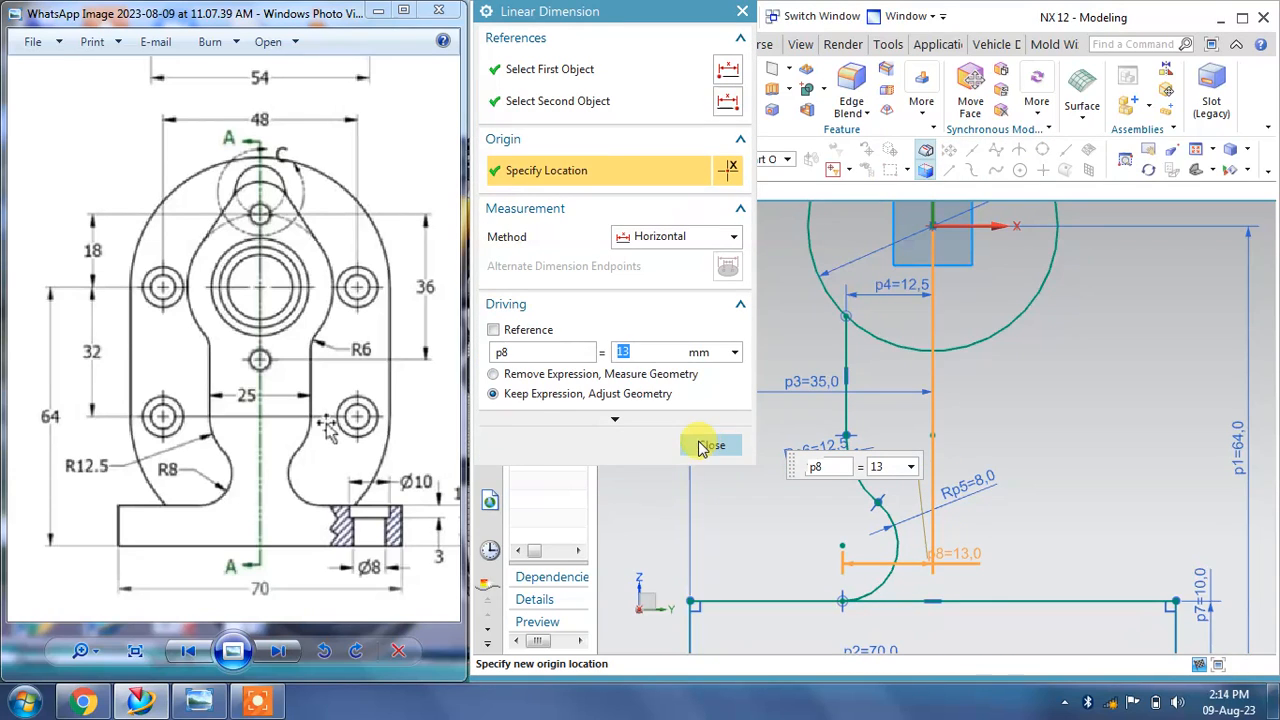
{"action": "left_click", "coordinate": [710, 446]}
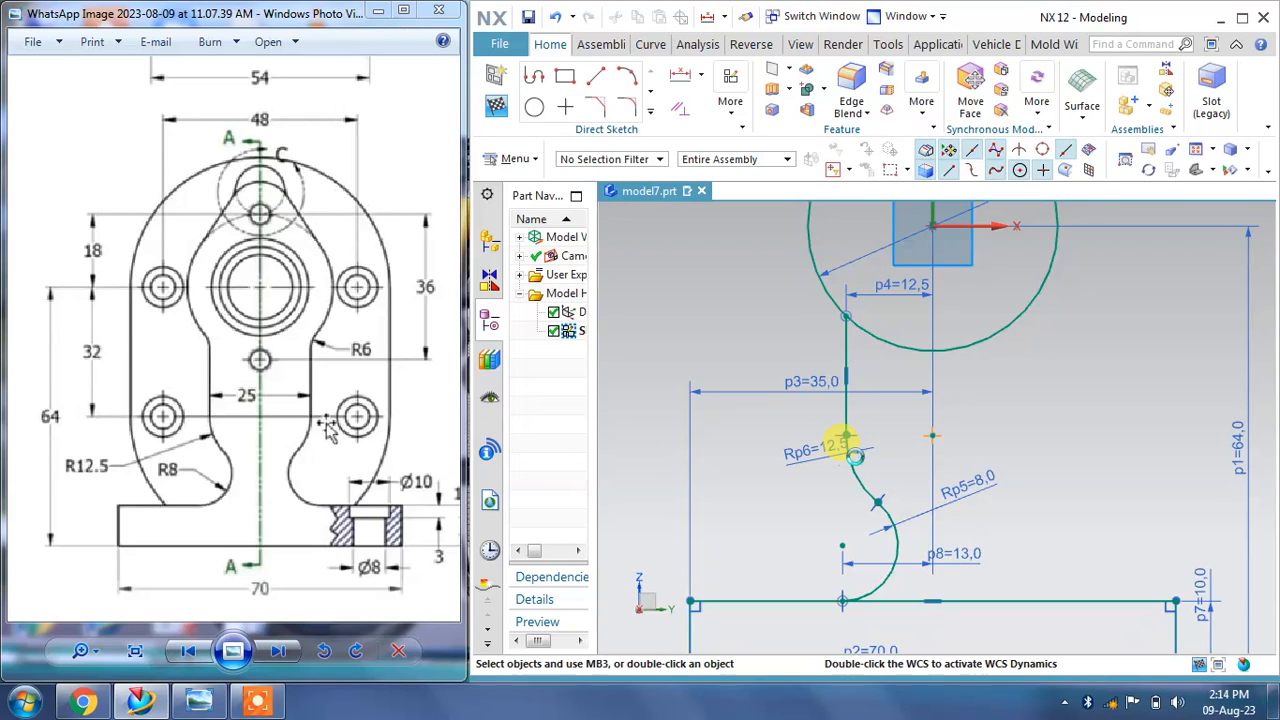
Step: Mirror the vertical line and both lower arcs about the vertical centerline through the origin
{"action": "scroll", "coordinate": [1033, 421], "scroll_direction": "down", "scroll_amount": 4}
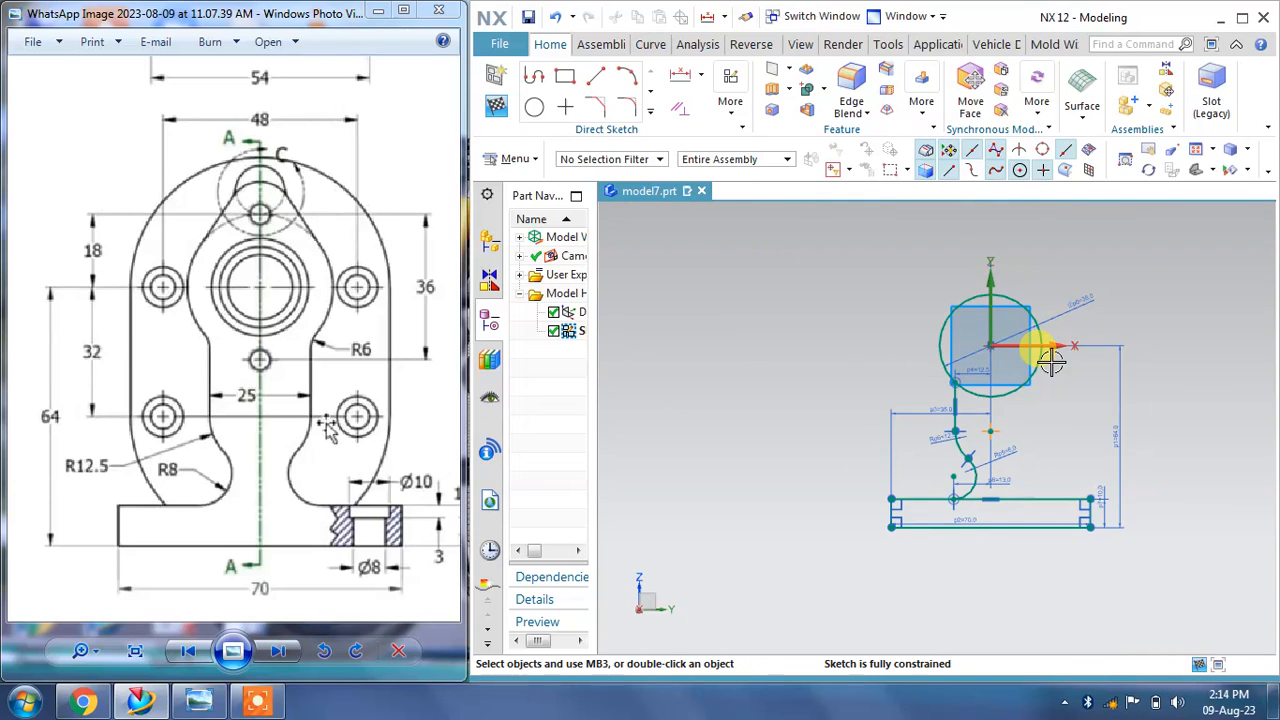
{"action": "scroll", "coordinate": [1087, 413], "scroll_direction": "up", "scroll_amount": 3}
{"action": "left_click", "coordinate": [652, 112]}
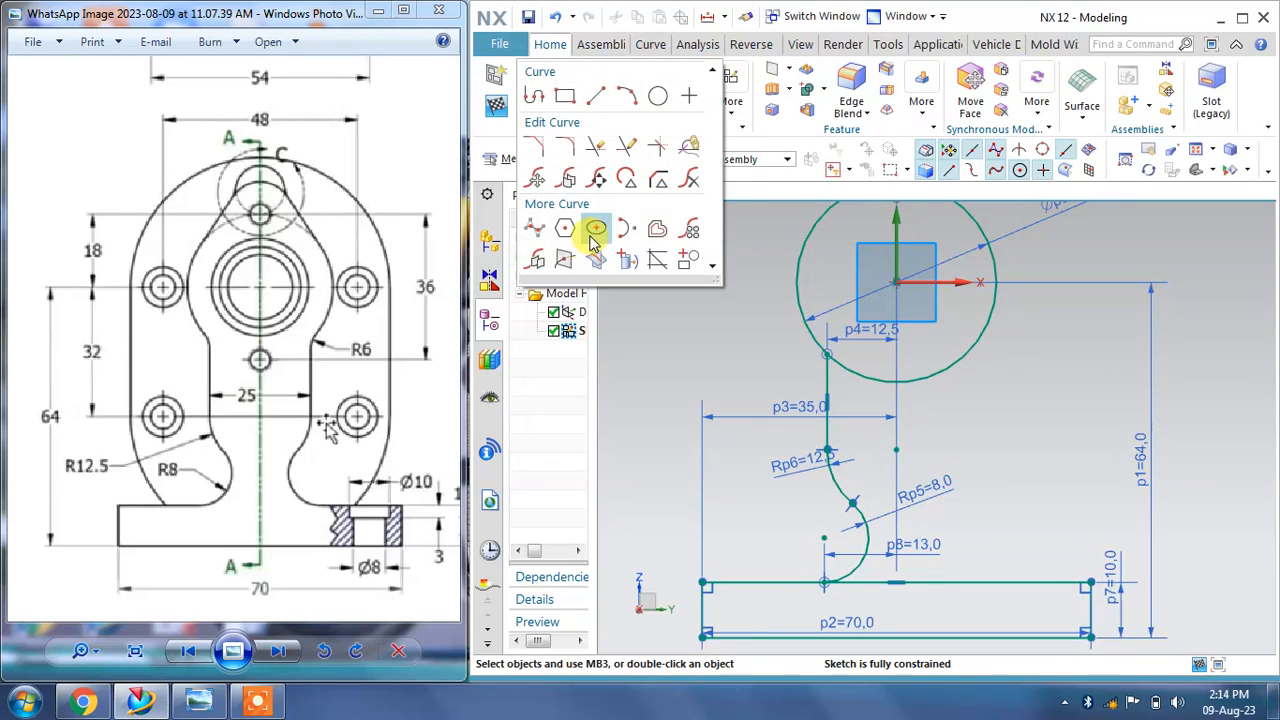
{"action": "left_click", "coordinate": [536, 264]}
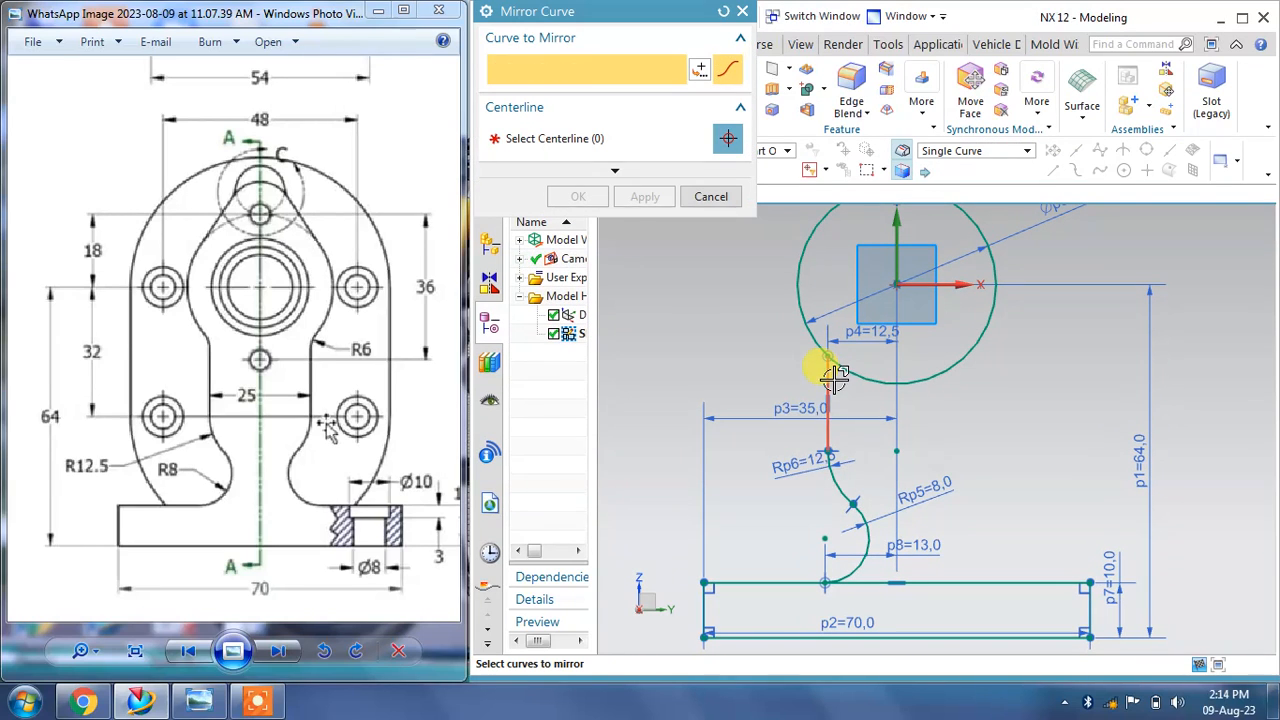
{"action": "left_click", "coordinate": [828, 372]}
{"action": "left_click", "coordinate": [845, 478]}
{"action": "left_click", "coordinate": [866, 530]}
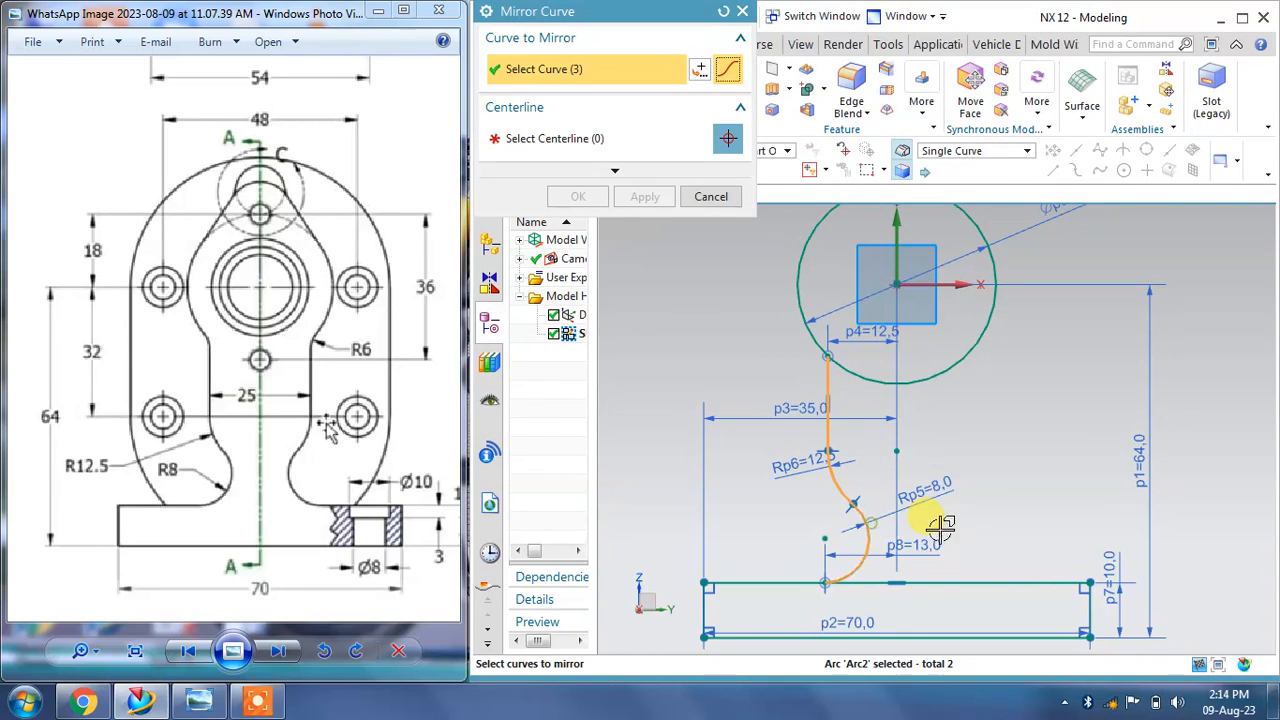
{"action": "left_click", "coordinate": [573, 150]}
{"action": "left_click", "coordinate": [896, 225]}
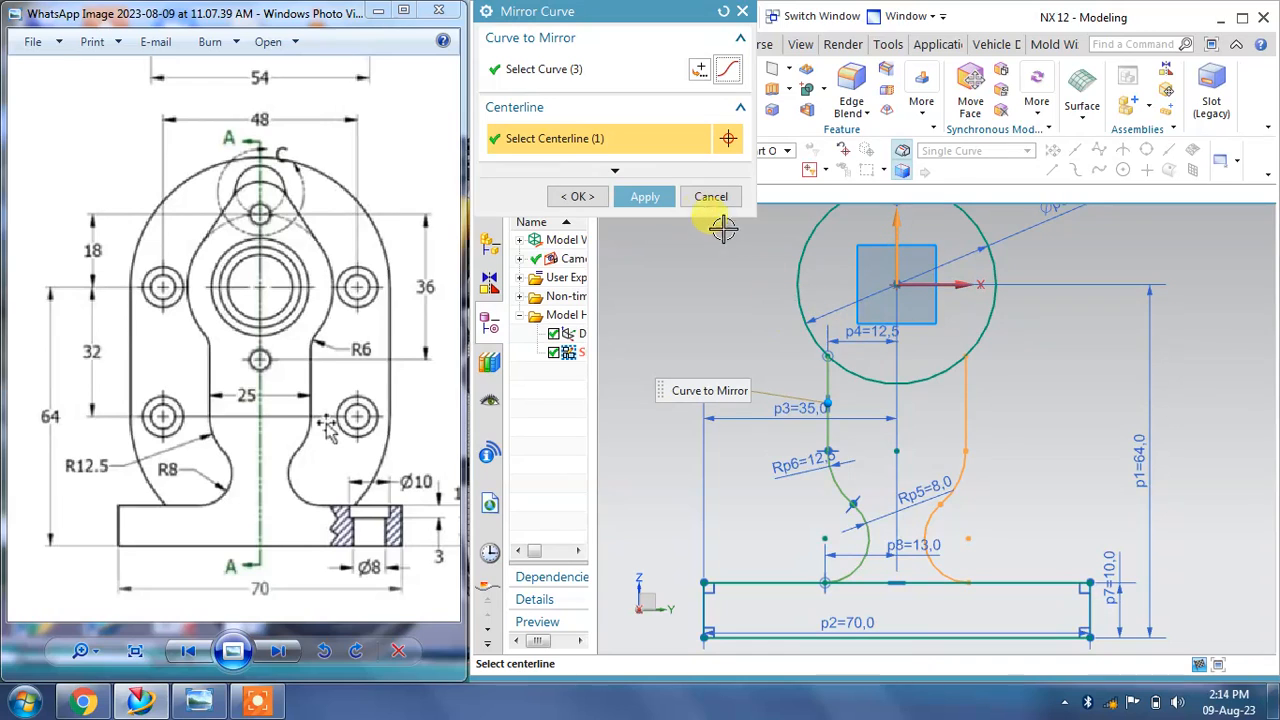
{"action": "left_click", "coordinate": [645, 196]}
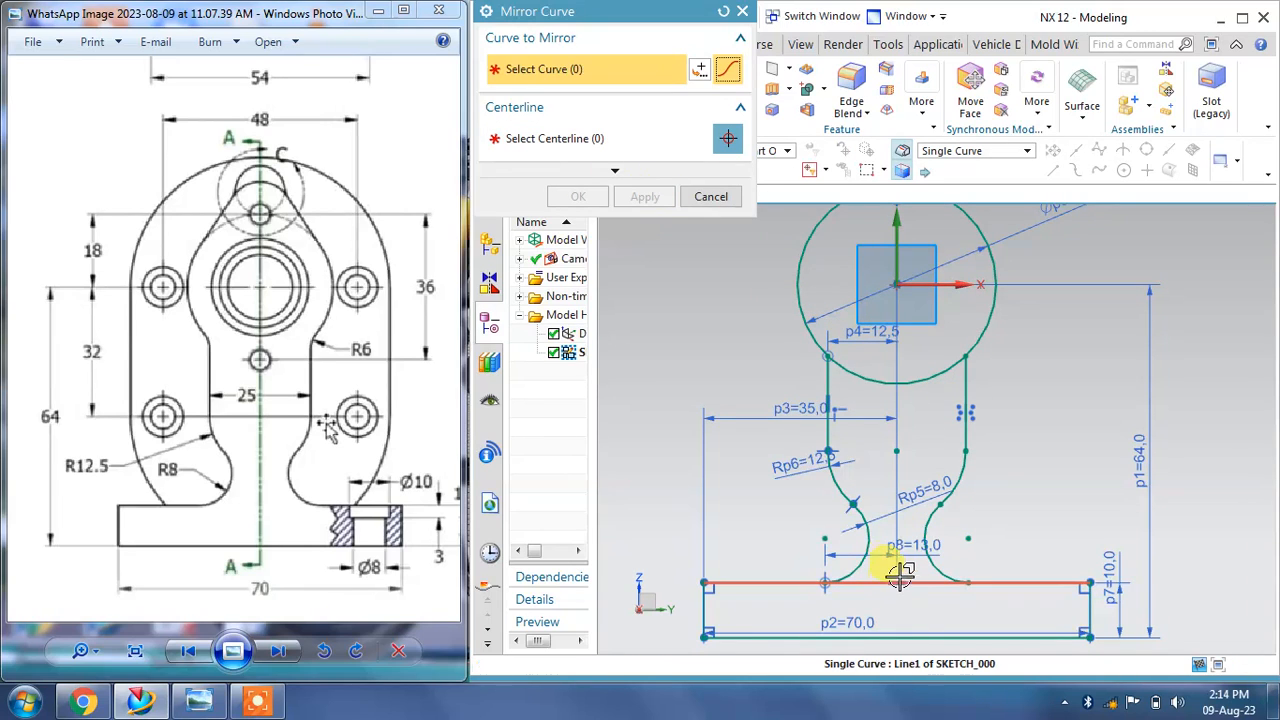
{"action": "scroll", "coordinate": [900, 575], "scroll_direction": "up", "scroll_amount": 1}
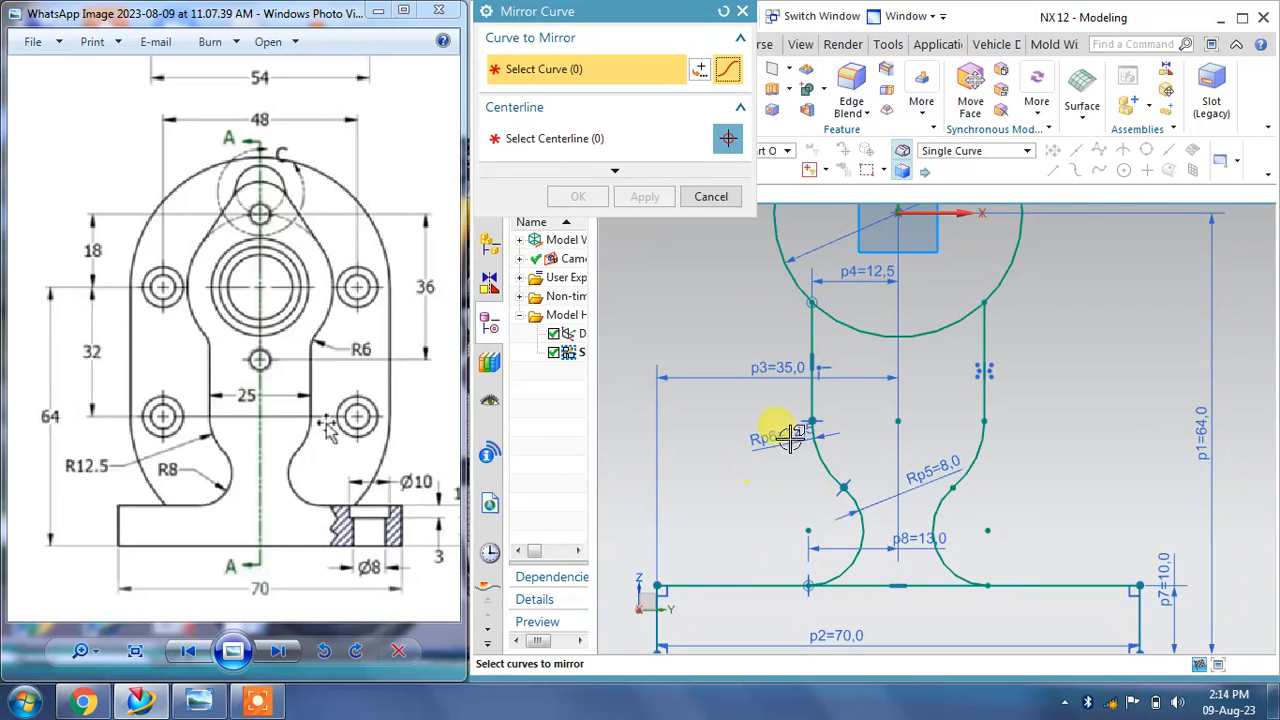
{"action": "left_click", "coordinate": [711, 198]}
Step: Examine the top of the sketch and the boss and Detail C on the reference drawing
{"action": "scroll", "coordinate": [929, 443], "scroll_direction": "down", "scroll_amount": 2}
{"action": "scroll", "coordinate": [966, 243], "scroll_direction": "up", "scroll_amount": 3}
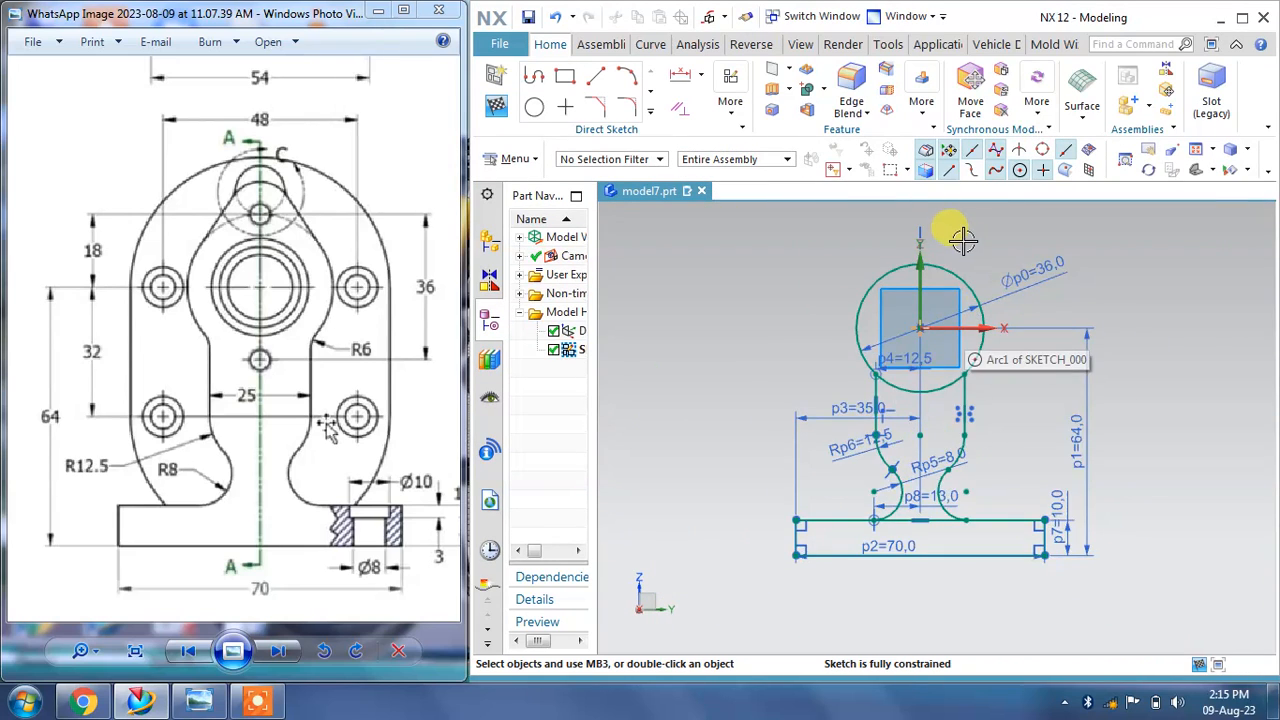
{"action": "scroll", "coordinate": [896, 228], "scroll_direction": "up", "scroll_amount": 1}
{"action": "mouse_move", "coordinate": [888, 237]}
{"action": "middle_mouse_down", "text": "shift"}
{"action": "mouse_move", "coordinate": [914, 354]}
{"action": "mouse_move", "coordinate": [894, 354]}
{"action": "middle_mouse_up", "text": "shift"}
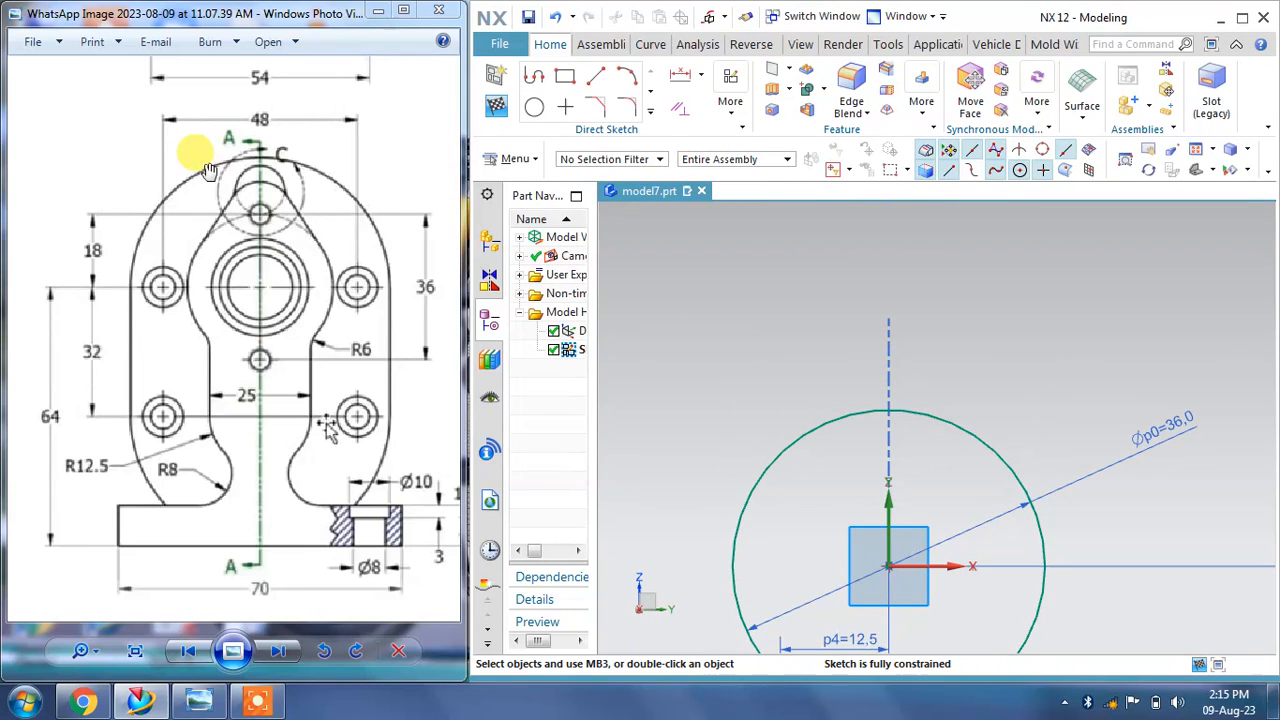
{"action": "left_click_drag", "start_coordinate": [210, 170], "coordinate": [124, 243]}
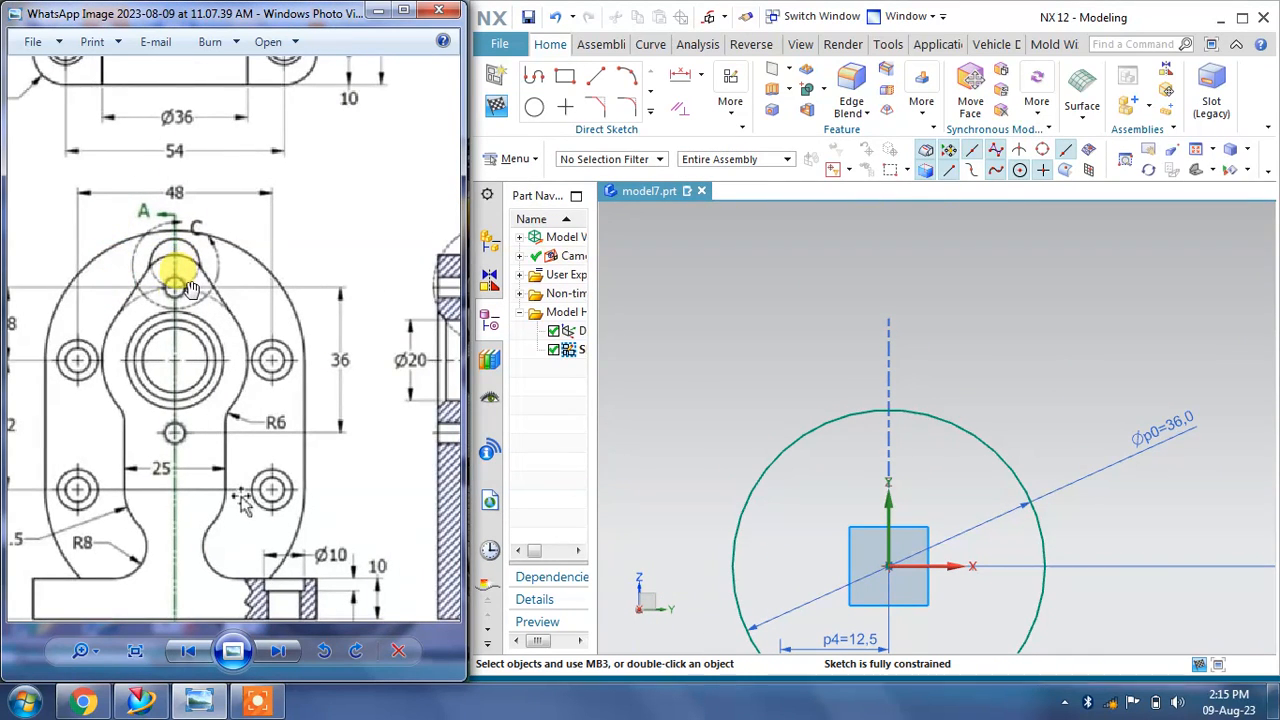
{"action": "left_click_drag", "start_coordinate": [191, 288], "coordinate": [232, 298]}
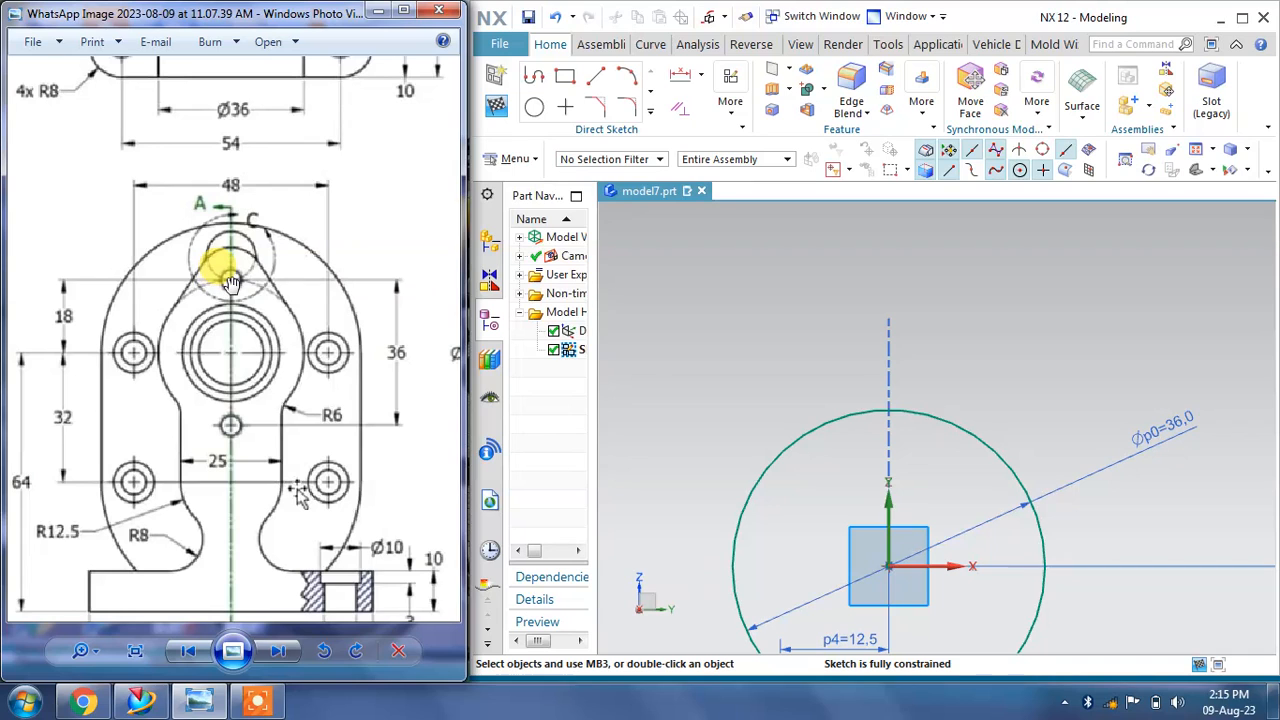
{"action": "mouse_move", "coordinate": [232, 283]}
{"action": "left_mouse_down"}
{"action": "mouse_move", "coordinate": [186, 337]}
{"action": "mouse_move", "coordinate": [357, 243]}
{"action": "mouse_move", "coordinate": [338, 355]}
{"action": "left_mouse_up"}
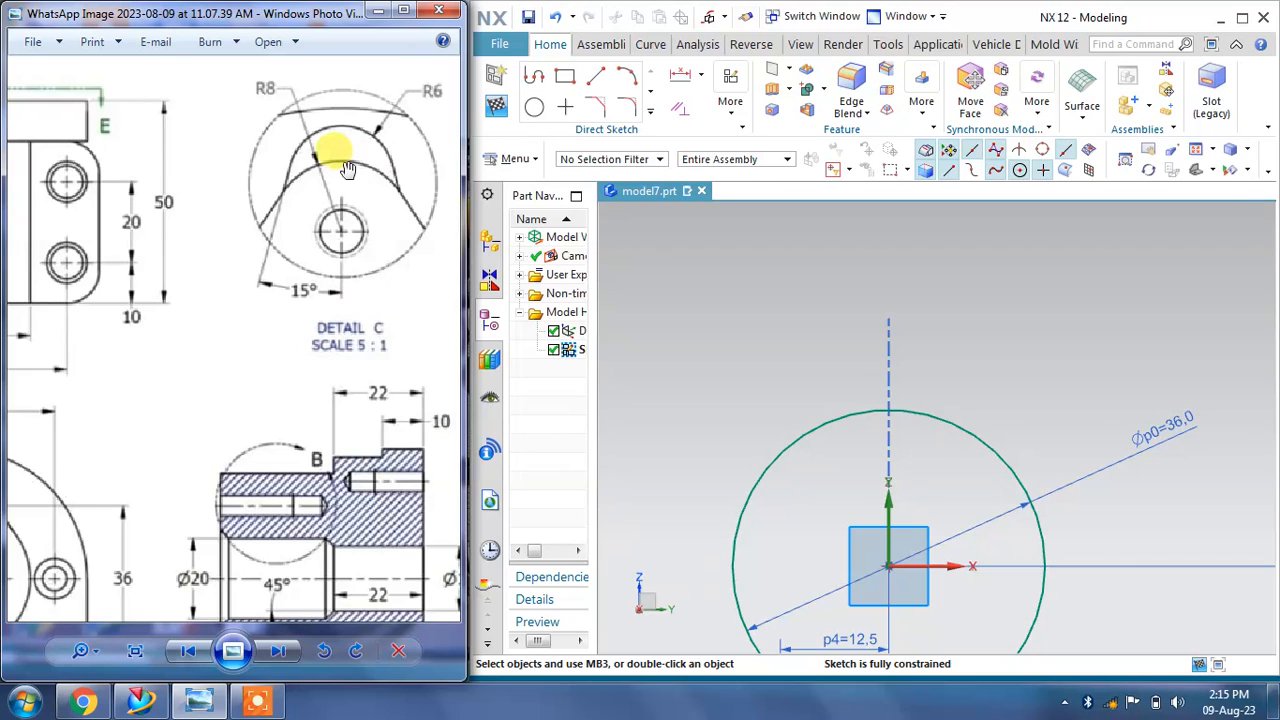
{"action": "mouse_move", "coordinate": [186, 337]}
{"action": "left_mouse_down"}
{"action": "mouse_move", "coordinate": [194, 323]}
{"action": "mouse_move", "coordinate": [186, 330]}
{"action": "left_mouse_up"}
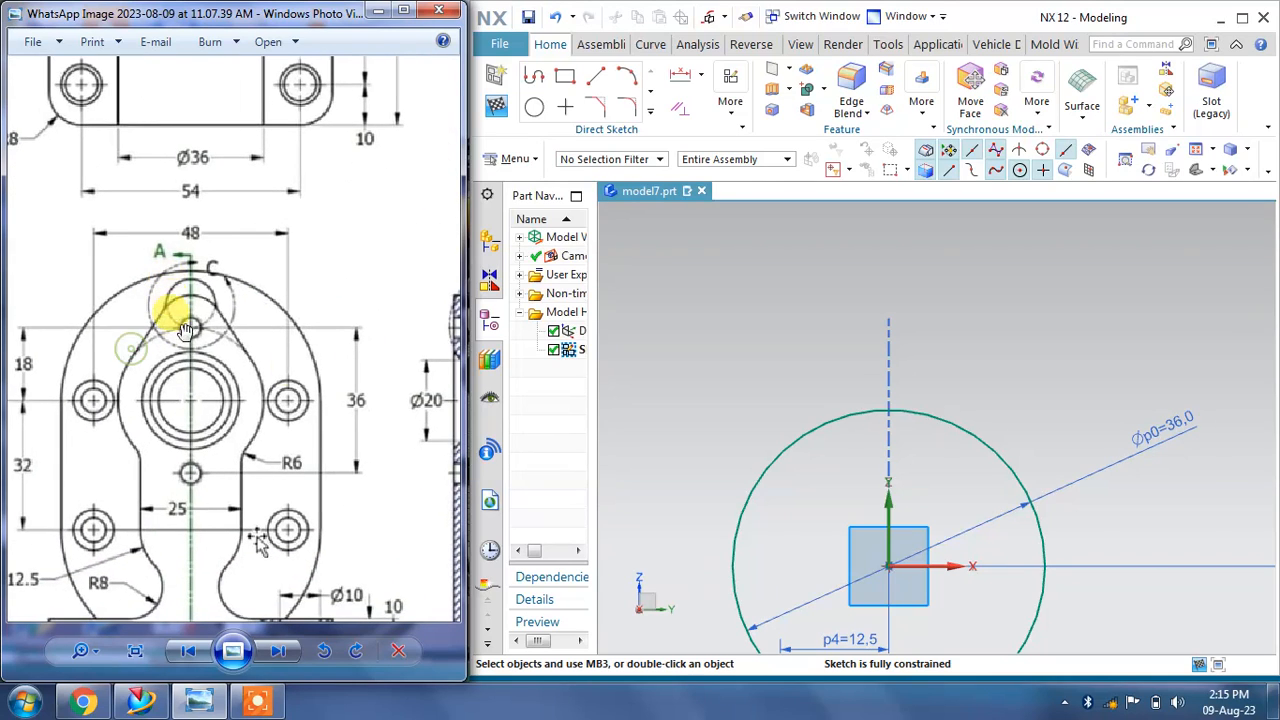
Step: Draw a circle centered on the vertical axis at the top of the Ø36 circle and set its diameter to 16 mm
{"action": "left_click", "coordinate": [536, 110]}
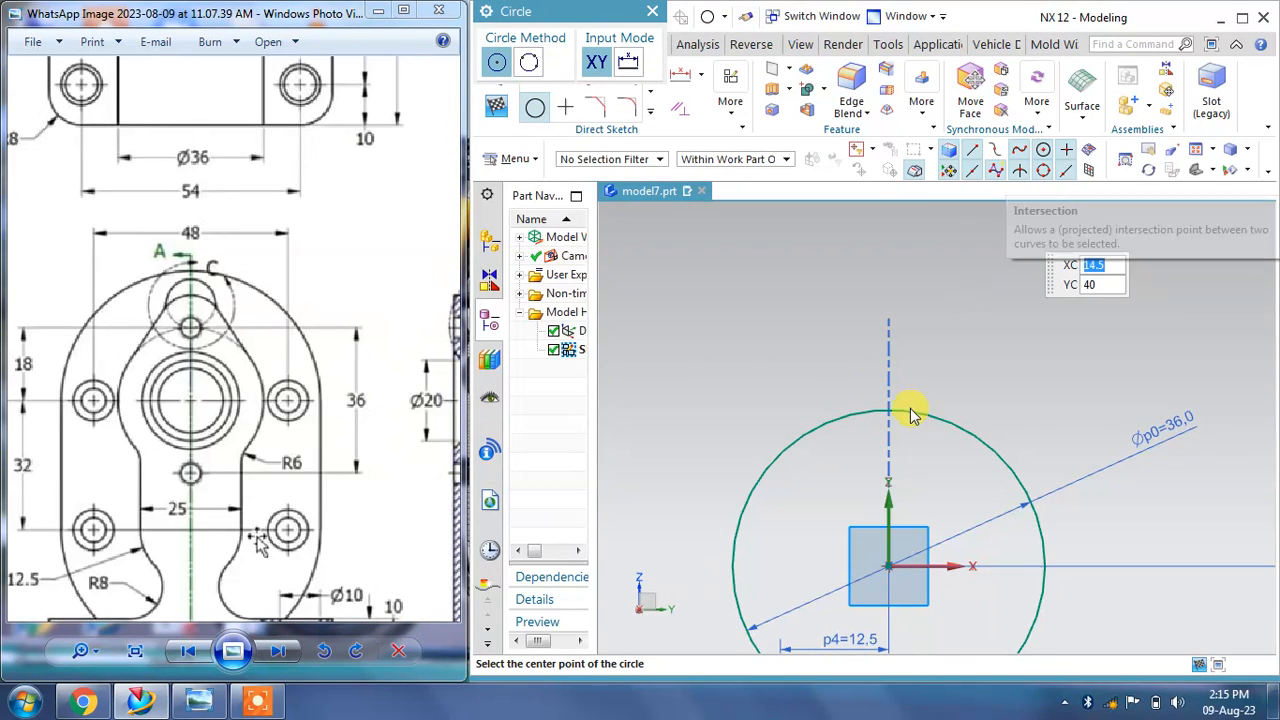
{"action": "left_click", "coordinate": [930, 387]}
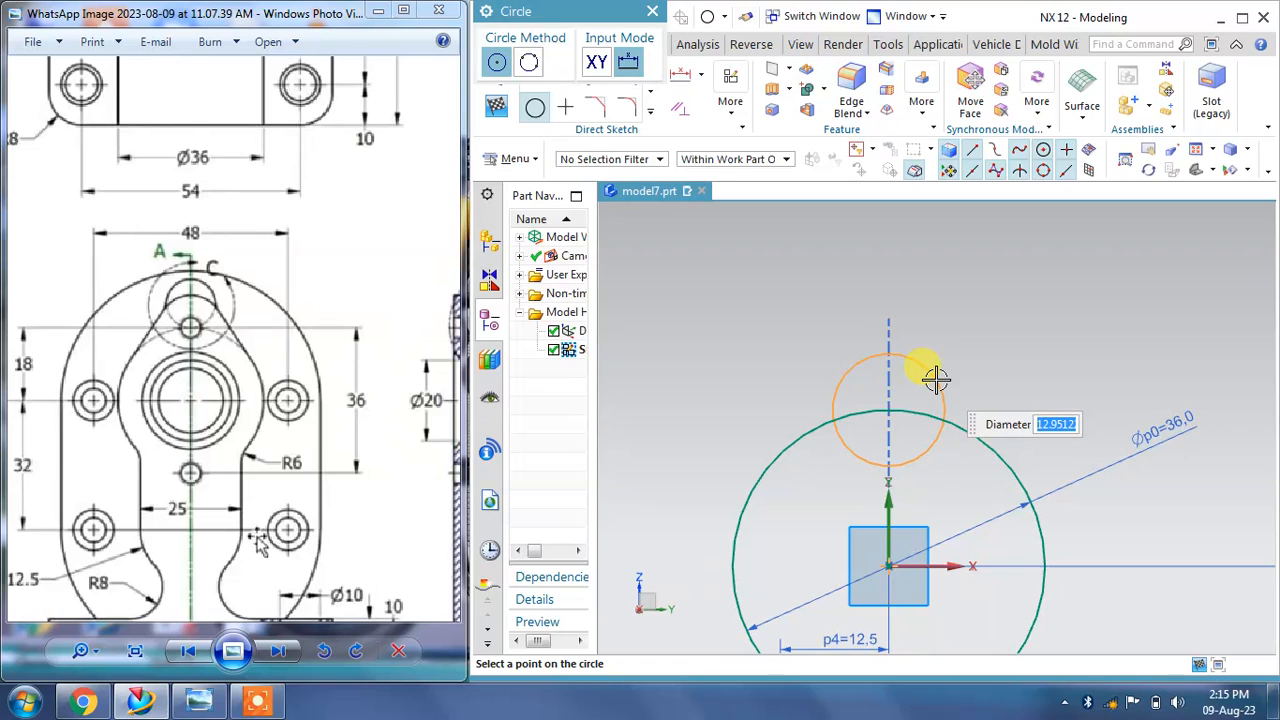
{"action": "left_click_drag", "start_coordinate": [376, 160], "coordinate": [283, 287]}
{"action": "left_click_drag", "start_coordinate": [412, 222], "coordinate": [164, 328]}
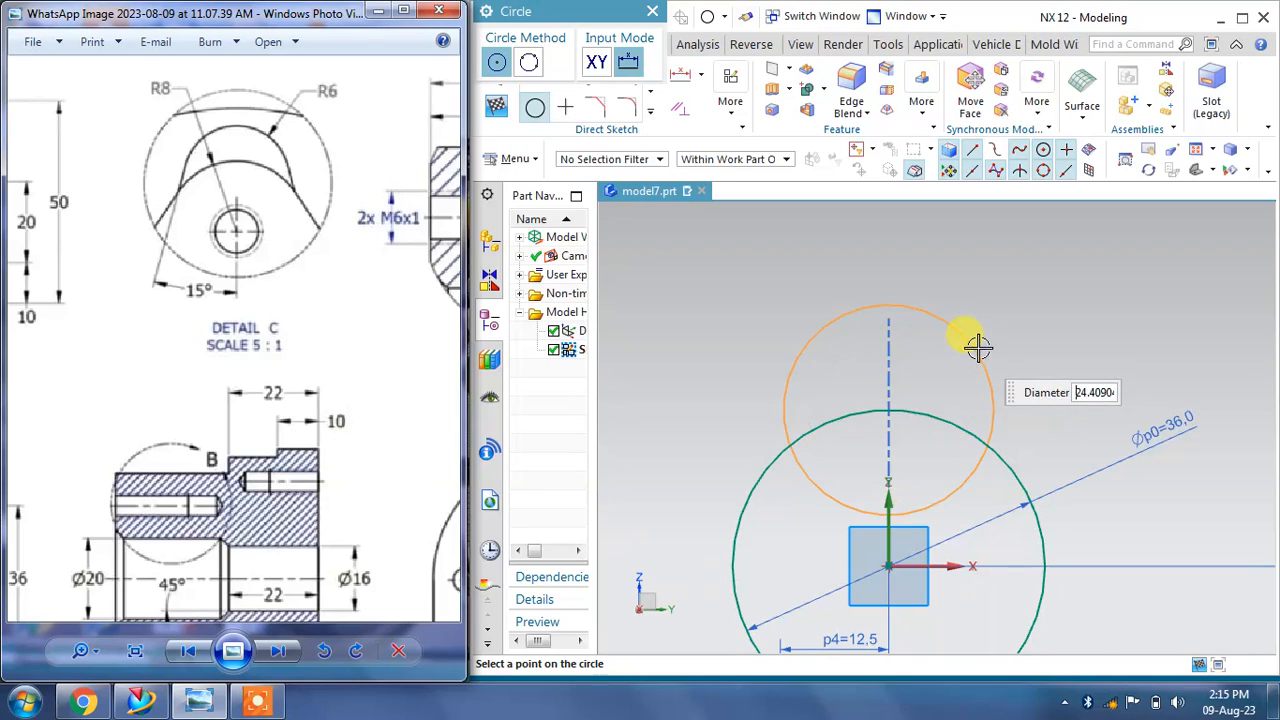
{"action": "left_click", "coordinate": [931, 363]}
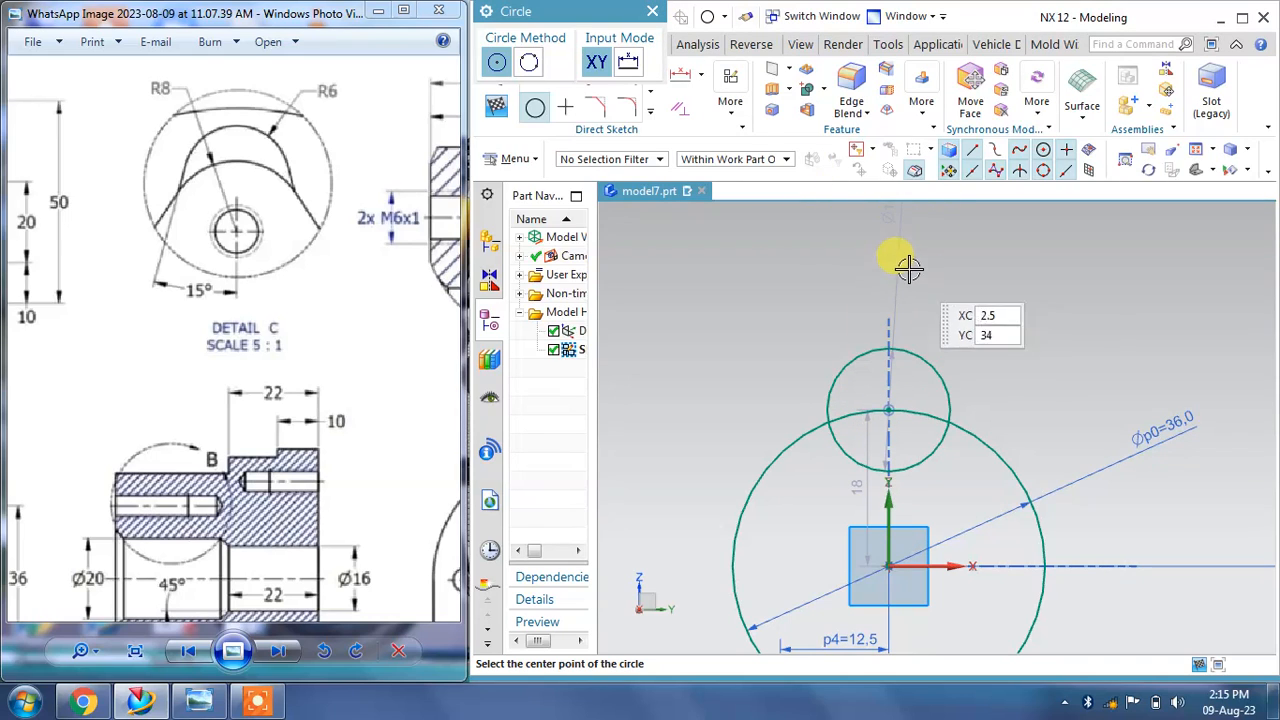
{"action": "left_click", "coordinate": [652, 11]}
{"action": "left_click_drag", "start_coordinate": [893, 224], "coordinate": [938, 292]}
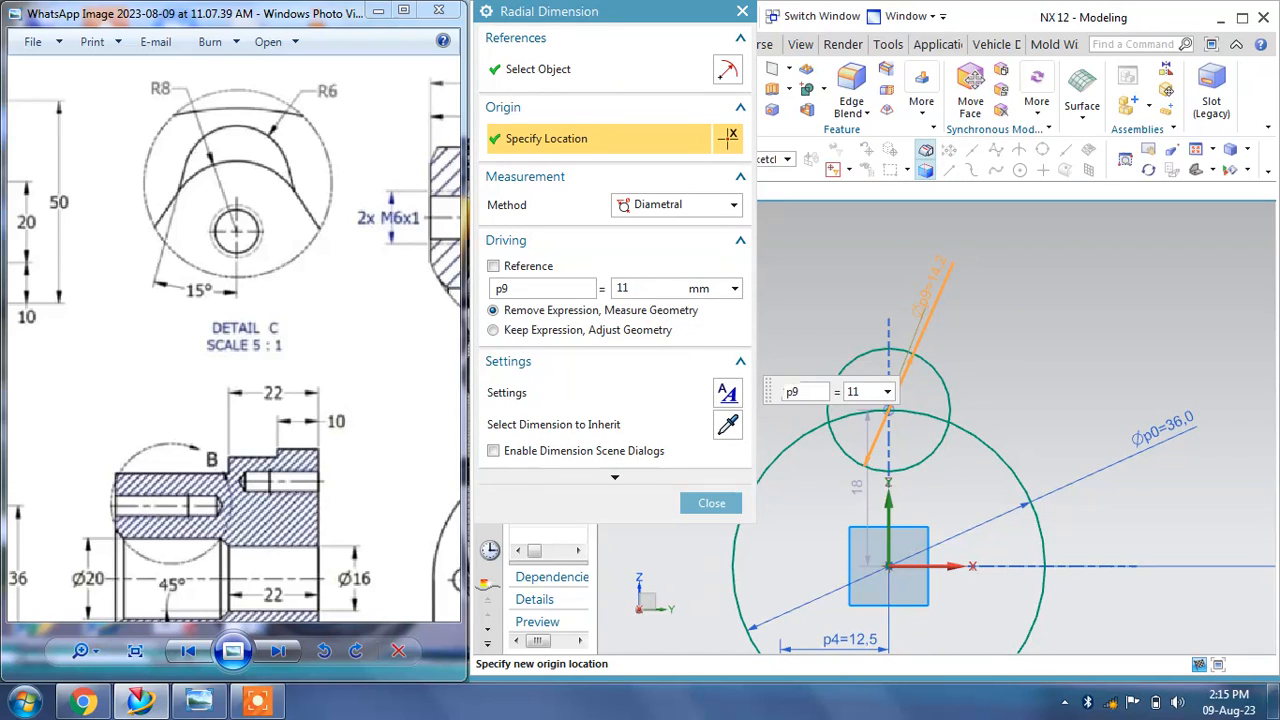
{"action": "type", "text": "6"}
{"action": "left_click", "coordinate": [1043, 291]}
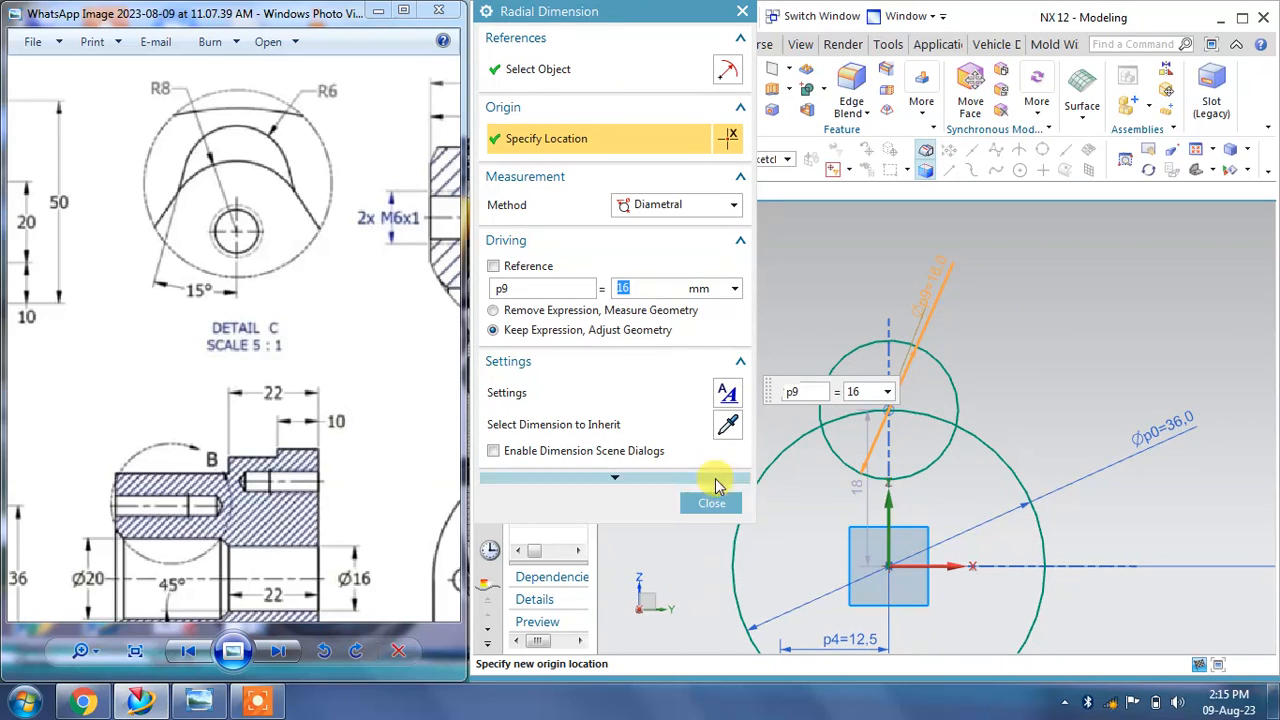
{"action": "left_click", "coordinate": [724, 506]}
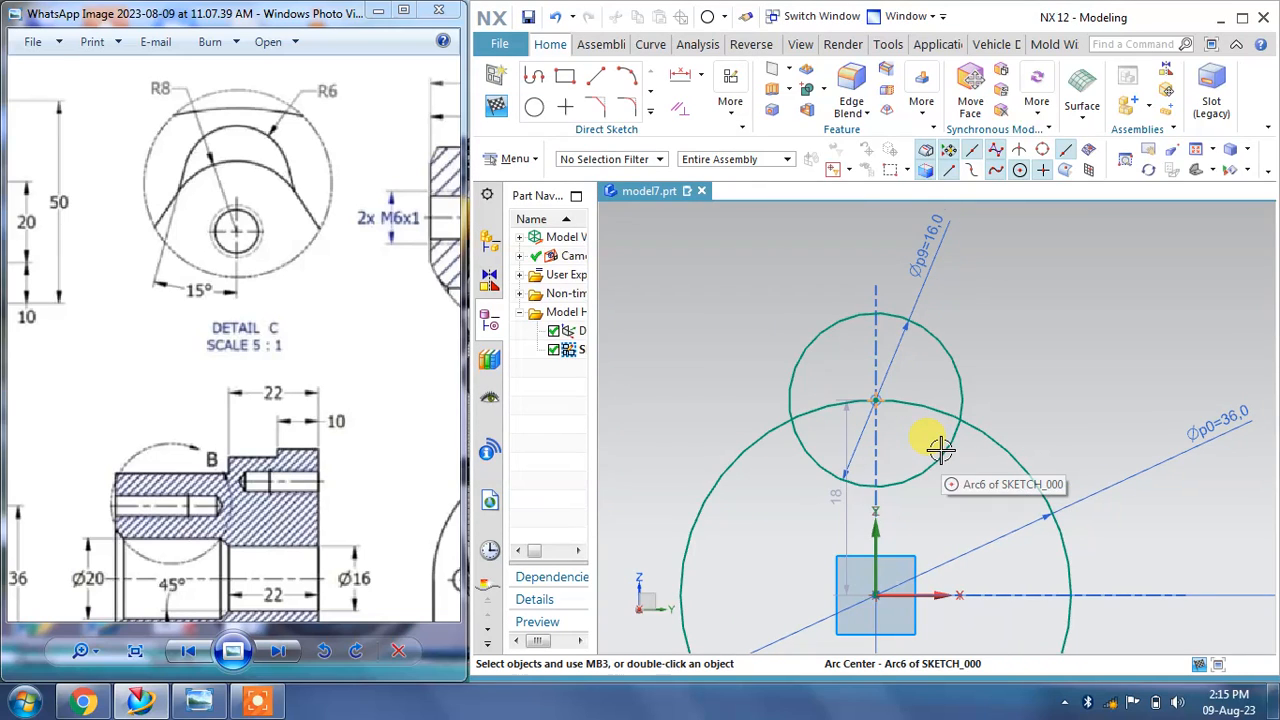
Step: Set the vertical distance from the origin to the small circle's center to 18 mm
{"action": "left_click", "coordinate": [846, 512]}
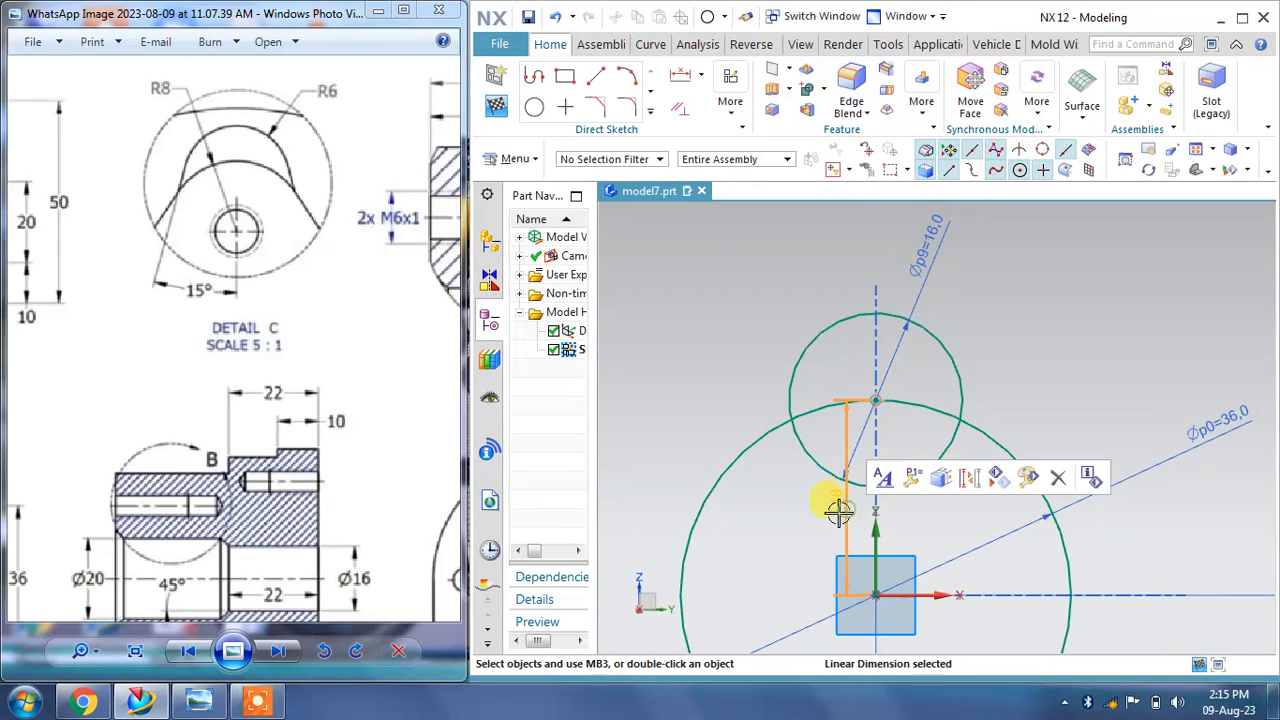
{"action": "double_click", "coordinate": [837, 512]}
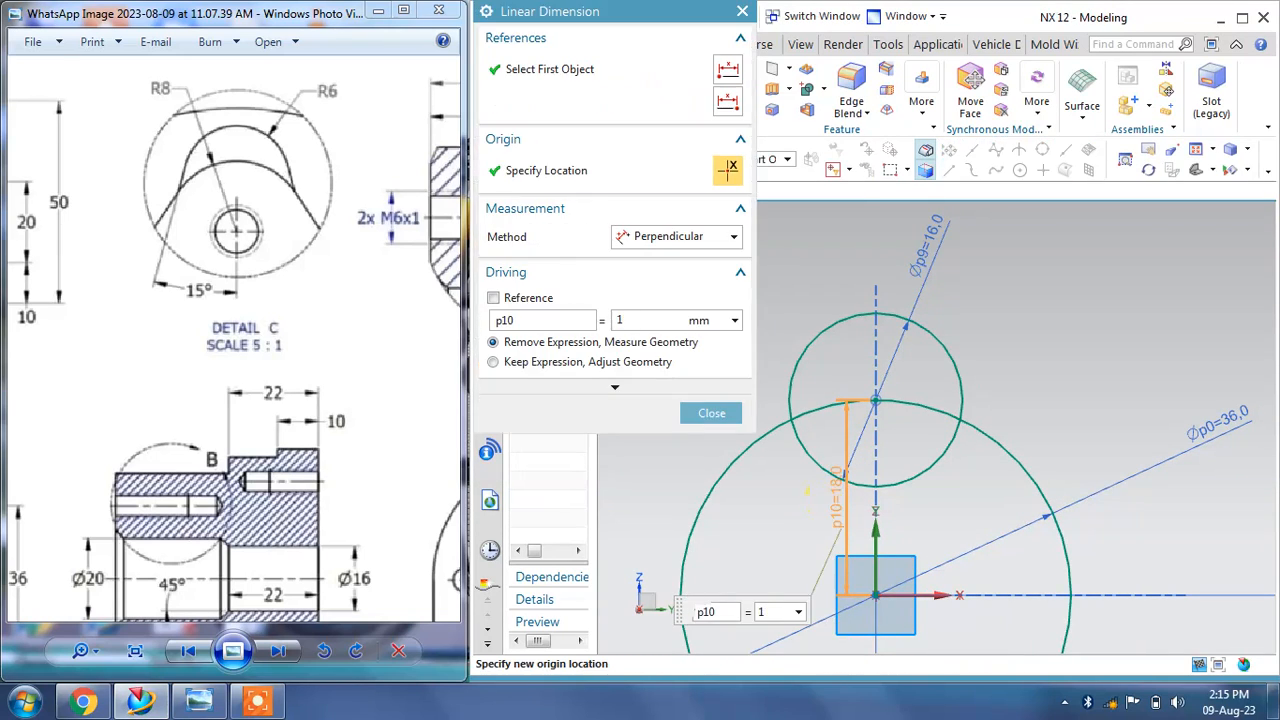
{"action": "scroll", "coordinate": [850, 507], "scroll_direction": "up", "scroll_amount": 1}
{"action": "left_click", "coordinate": [711, 413]}
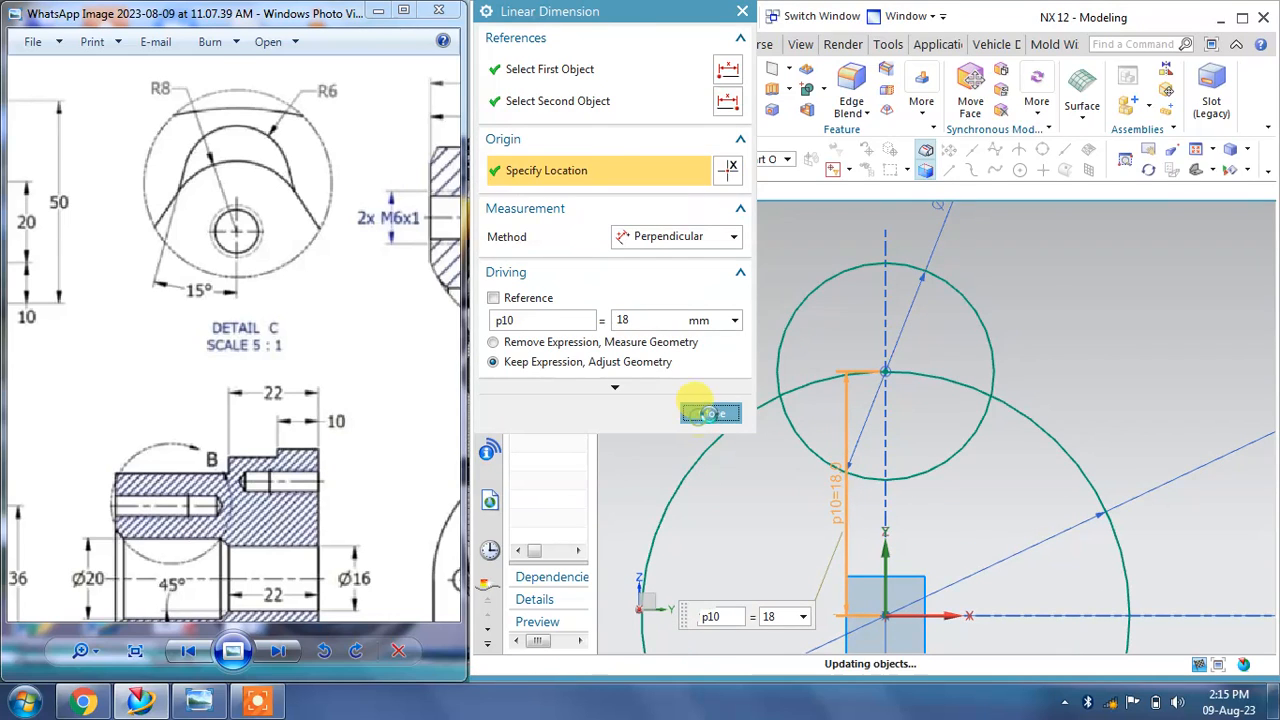
Step: Examine the front view on the reference drawing
{"action": "scroll", "coordinate": [840, 422], "scroll_direction": "down", "scroll_amount": 3}
{"action": "scroll", "coordinate": [890, 415], "scroll_direction": "up", "scroll_amount": 2}
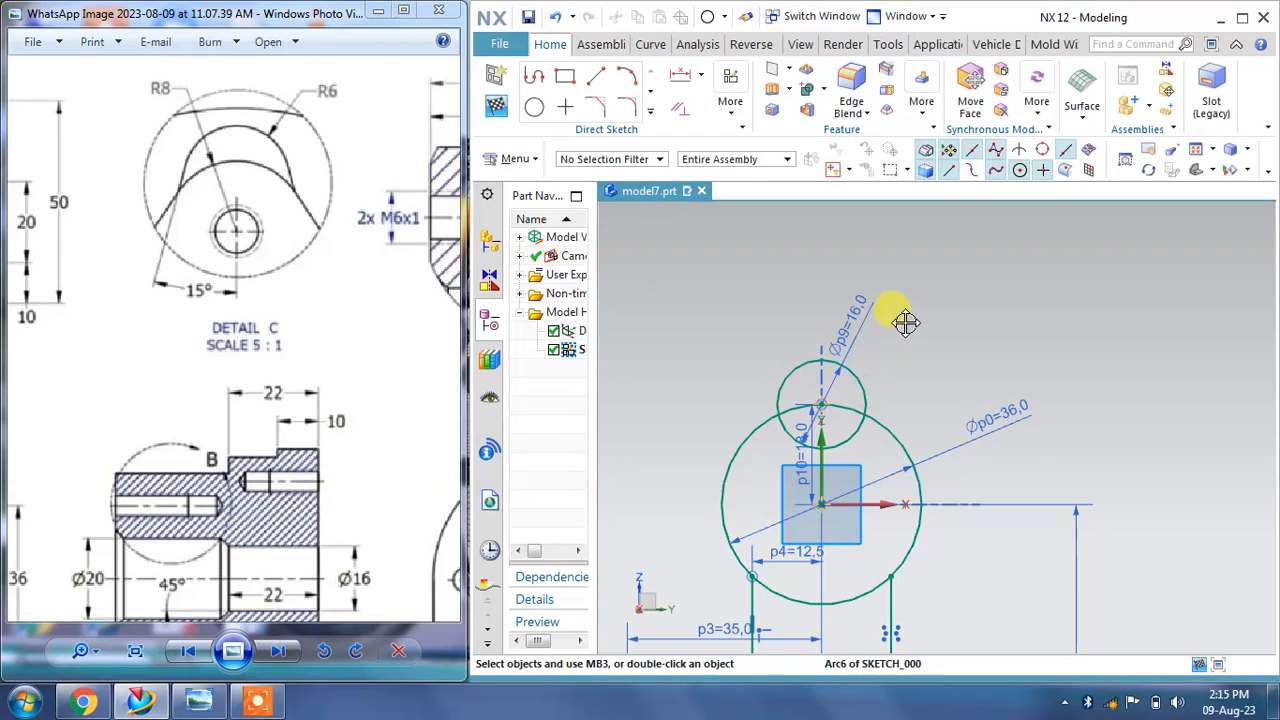
{"action": "mouse_move", "coordinate": [280, 297]}
{"action": "left_mouse_down"}
{"action": "mouse_move", "coordinate": [306, 351]}
{"action": "mouse_move", "coordinate": [134, 394]}
{"action": "left_mouse_up"}
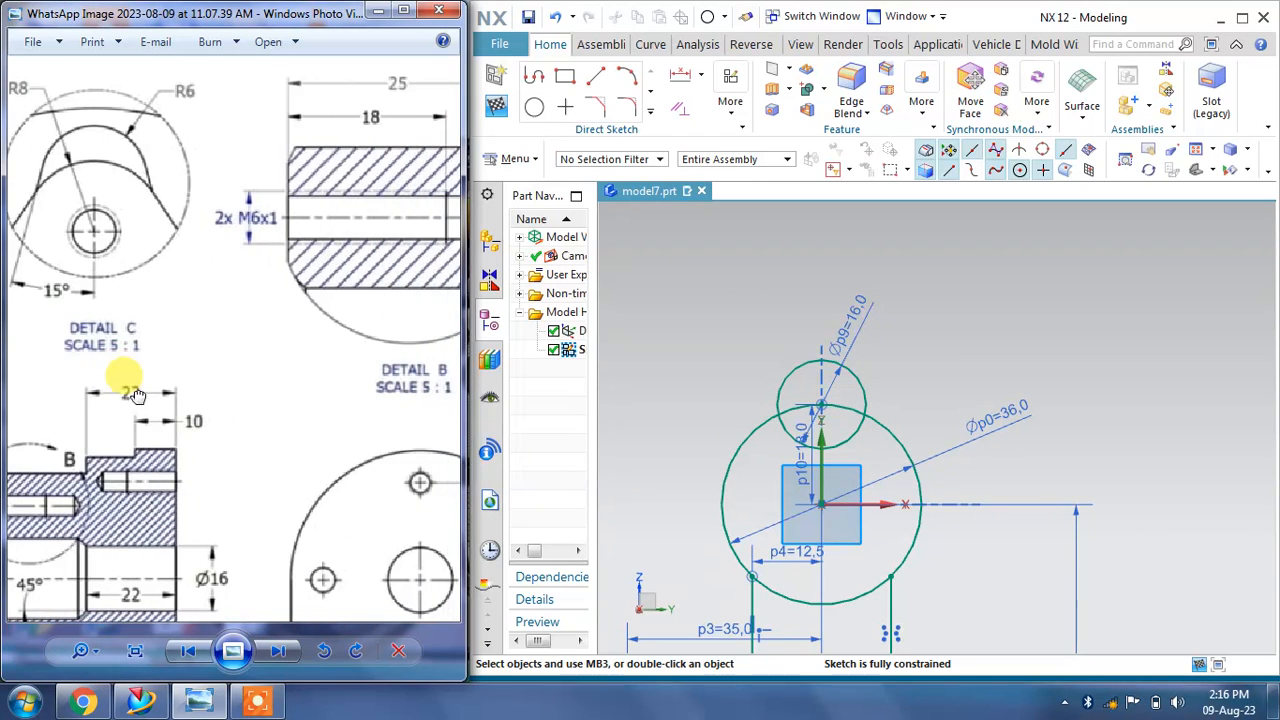
{"action": "mouse_move", "coordinate": [311, 326]}
{"action": "left_mouse_down"}
{"action": "mouse_move", "coordinate": [43, 377]}
{"action": "mouse_move", "coordinate": [264, 325]}
{"action": "mouse_move", "coordinate": [441, 229]}
{"action": "left_mouse_up"}
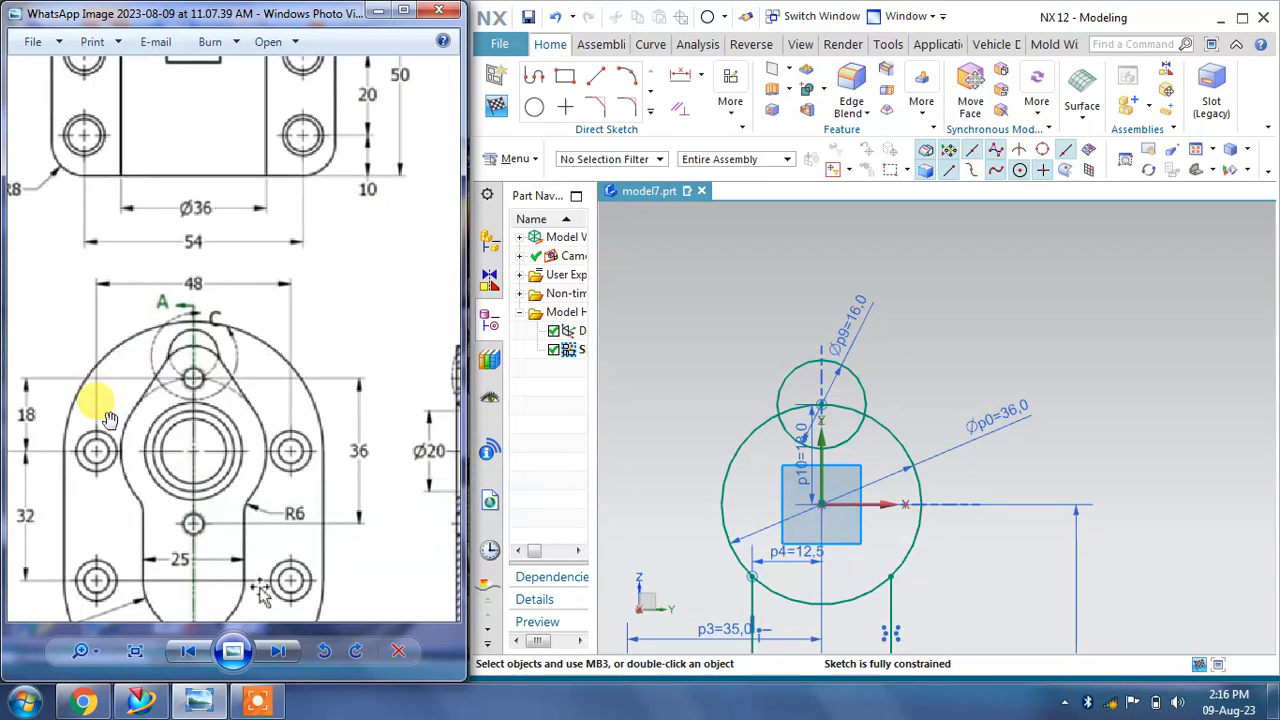
Step: Draw two lines tangent to the Ø16 circle and the Ø36 circle, one on each side
{"action": "left_click", "coordinate": [598, 84]}
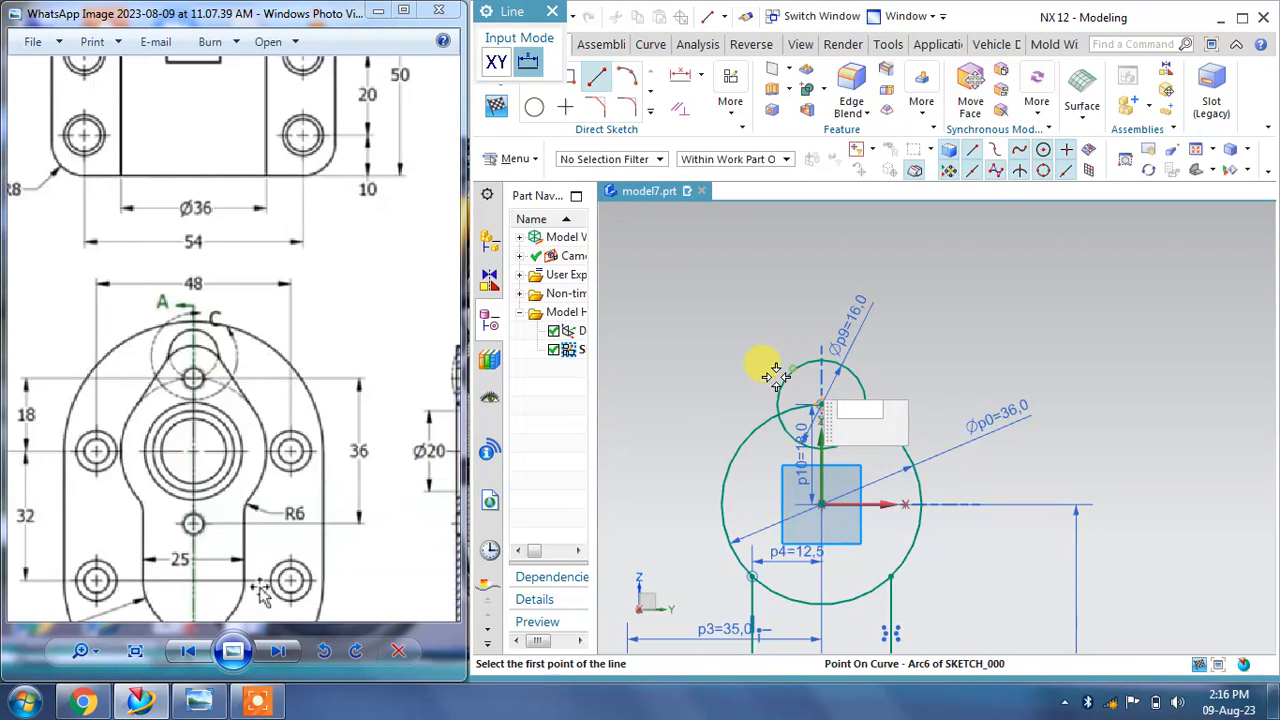
{"action": "left_click", "coordinate": [848, 364]}
{"action": "left_click", "coordinate": [732, 434]}
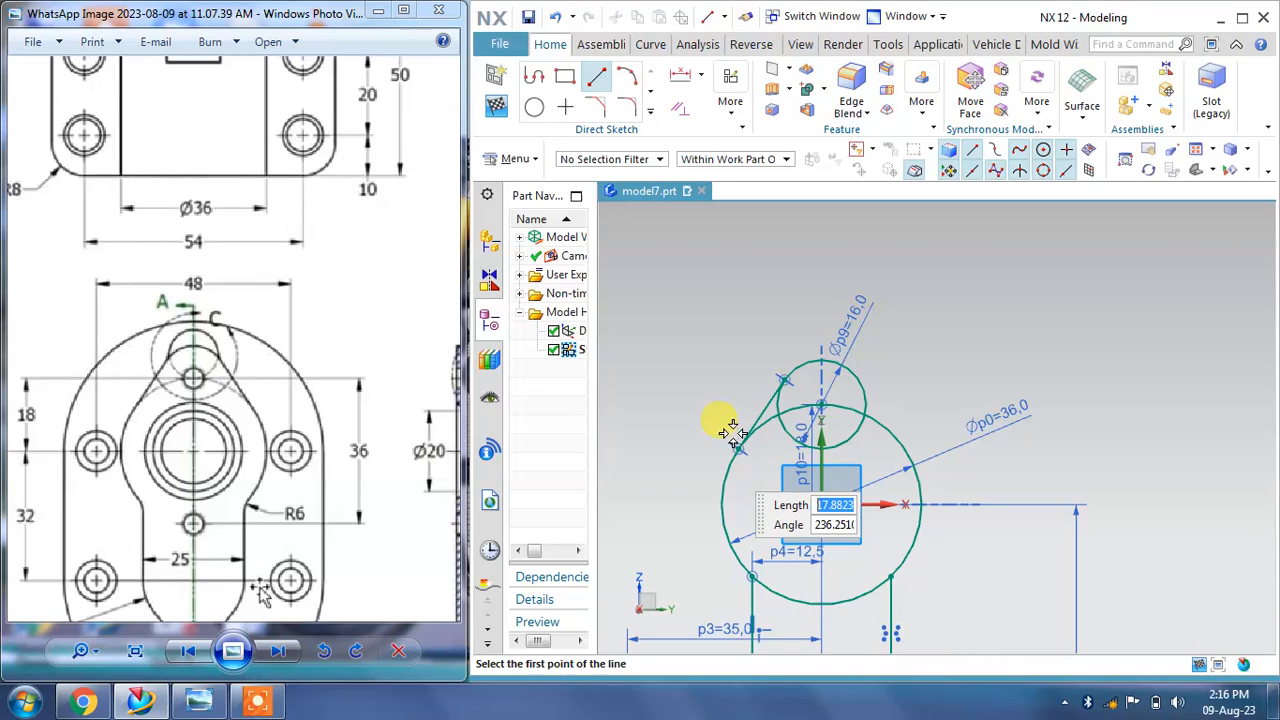
{"action": "left_click", "coordinate": [845, 362]}
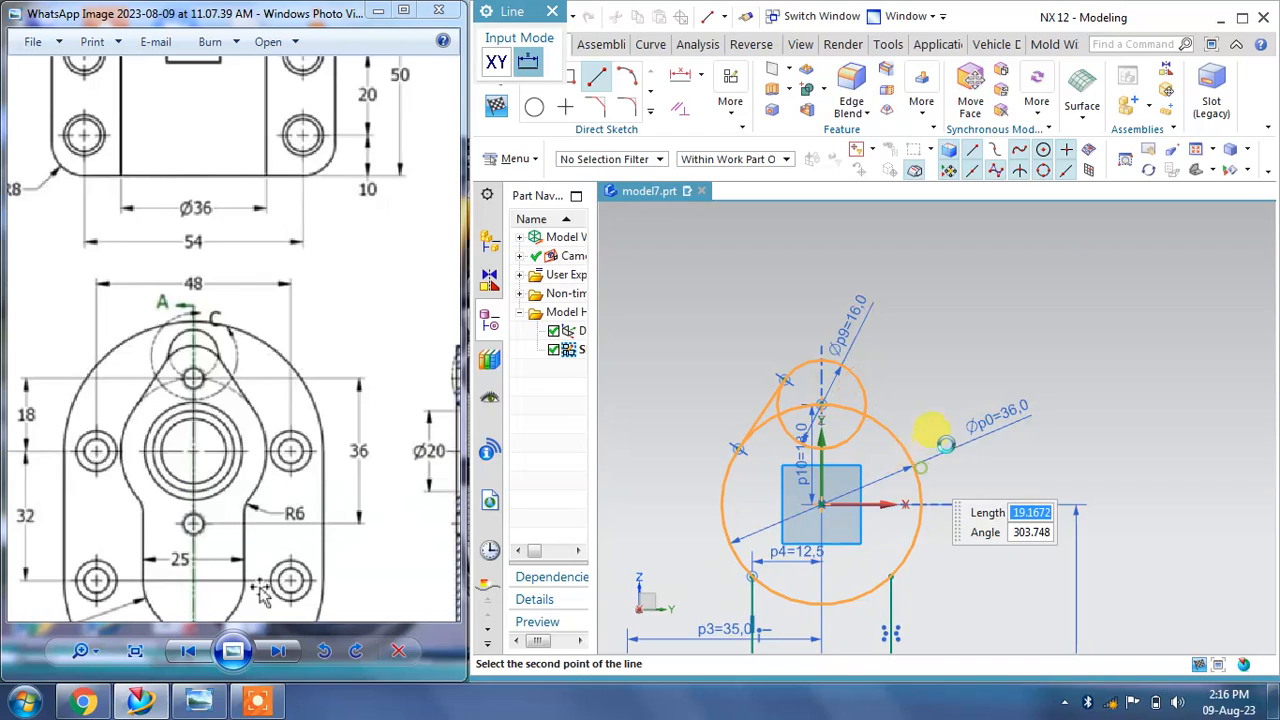
{"action": "left_click", "coordinate": [942, 428]}
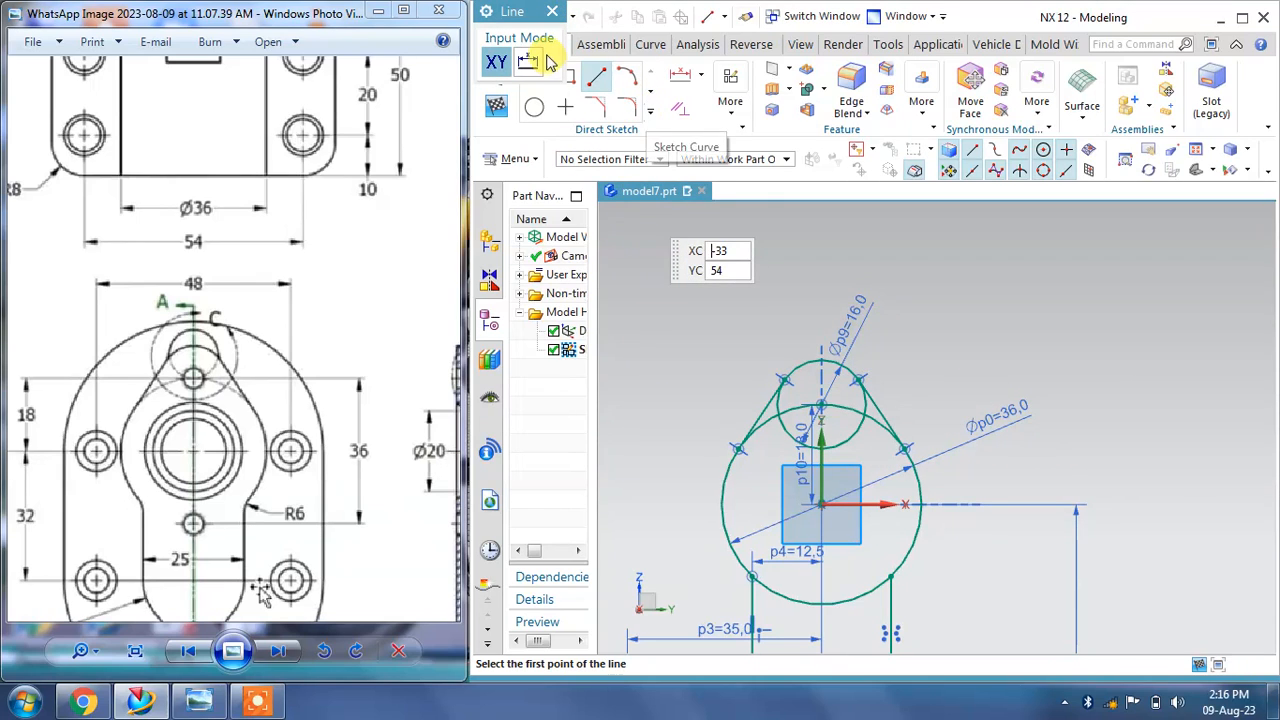
Step: Quick Trim the Ø16 circle's inner arc and the Ø36 circle's upper arc between the tangent lines
{"action": "left_click", "coordinate": [552, 11]}
{"action": "left_click", "coordinate": [650, 112]}
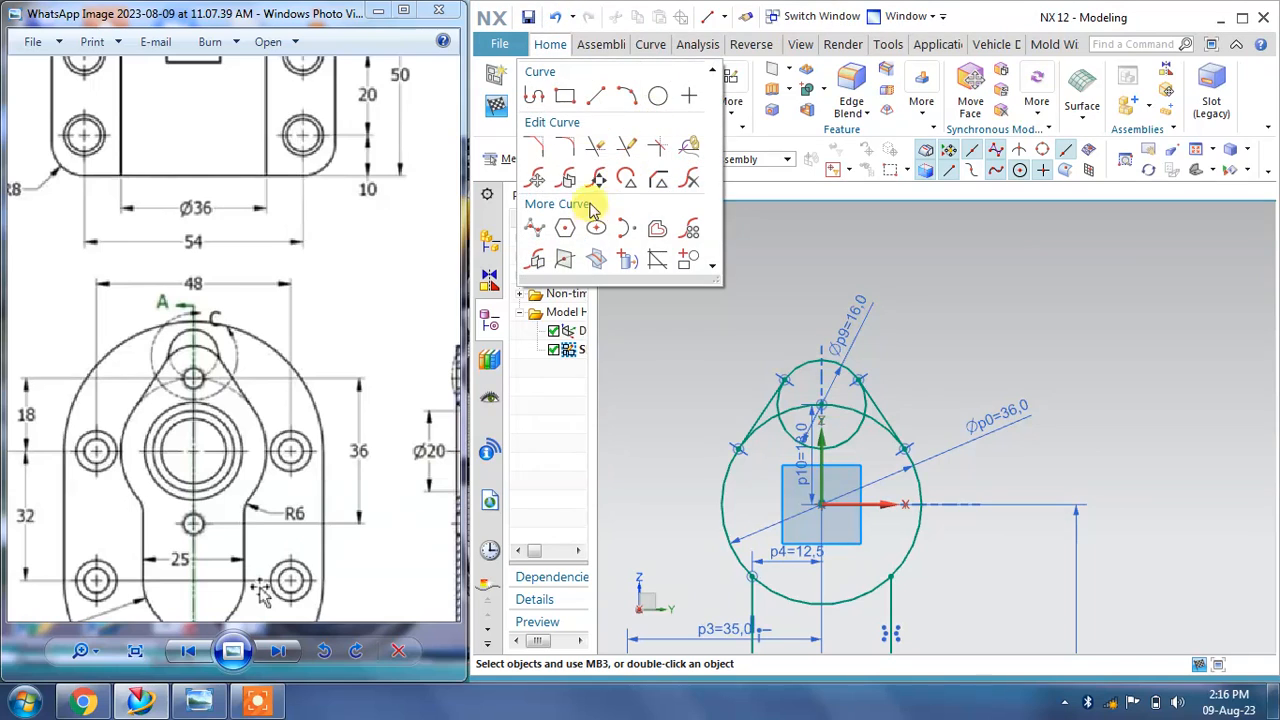
{"action": "left_click", "coordinate": [596, 150]}
{"action": "scroll", "coordinate": [748, 466], "scroll_direction": "up", "scroll_amount": 2}
{"action": "left_click", "coordinate": [858, 418]}
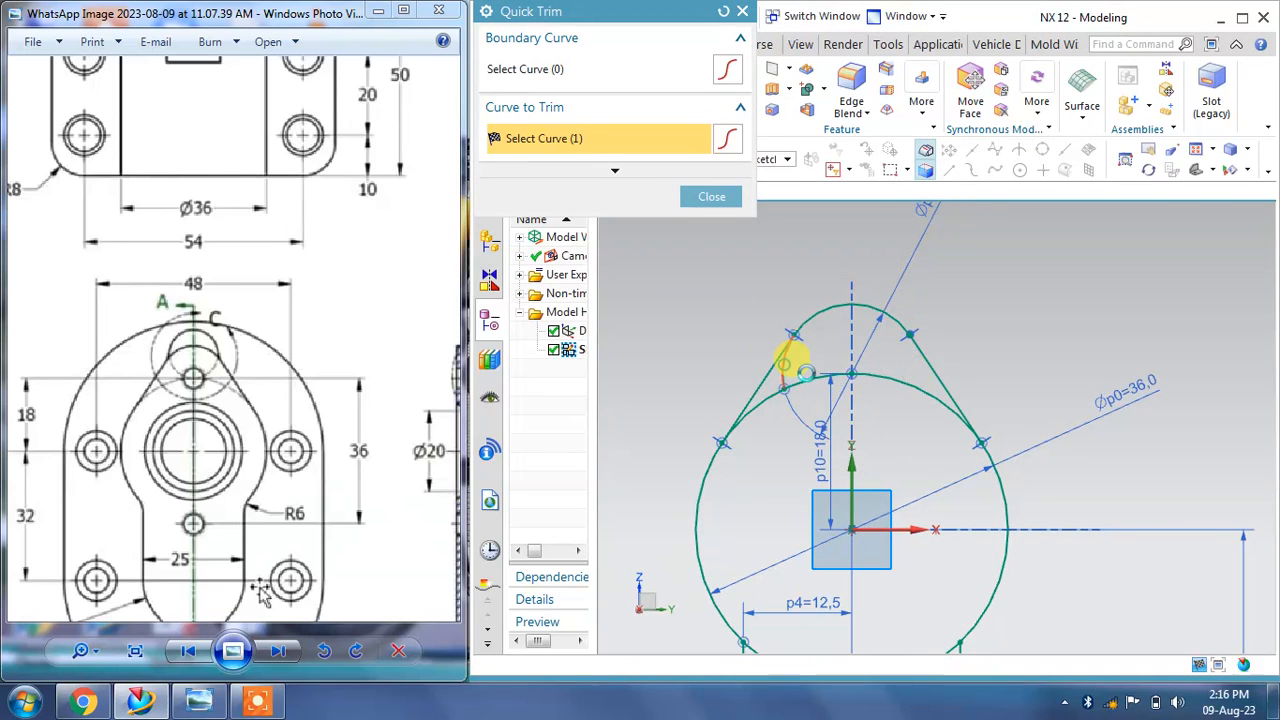
{"action": "left_click", "coordinate": [790, 385]}
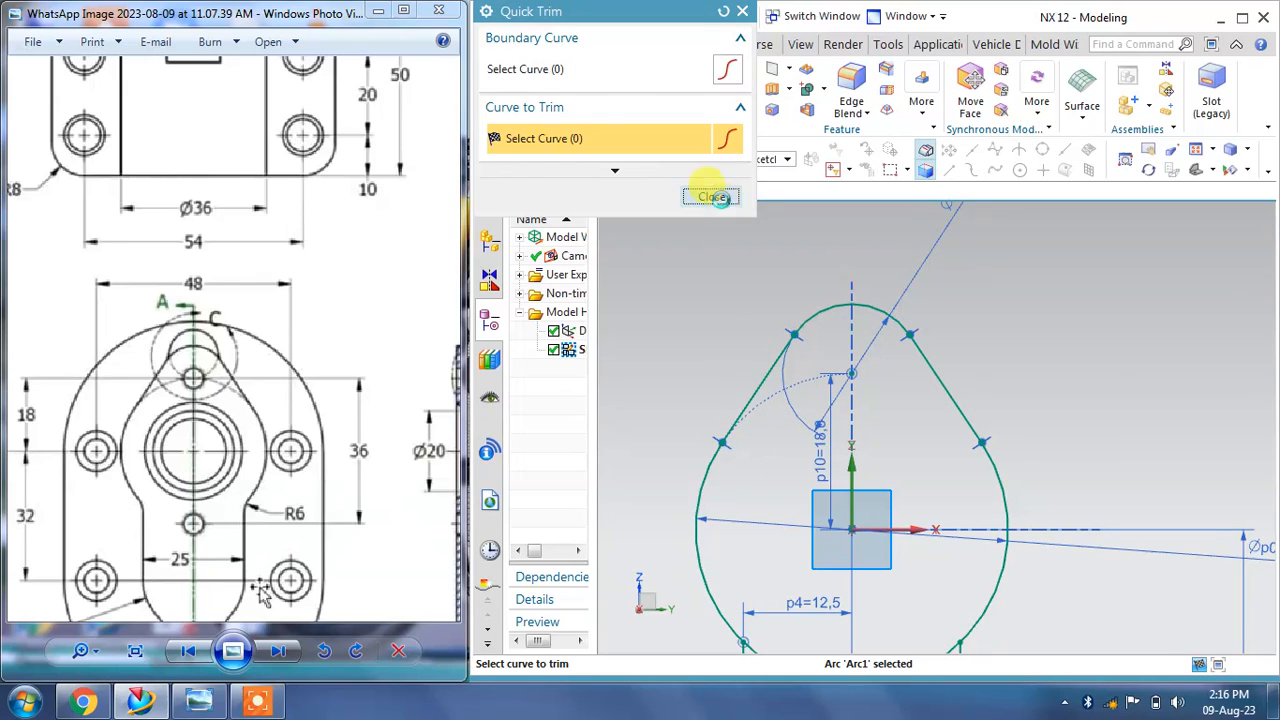
{"action": "left_click", "coordinate": [712, 197]}
Step: Quick Trim the lower arc of the Ø36 circle inside the profile
{"action": "scroll", "coordinate": [851, 286], "scroll_direction": "down", "scroll_amount": 5}
{"action": "scroll", "coordinate": [835, 305], "scroll_direction": "up", "scroll_amount": 1}
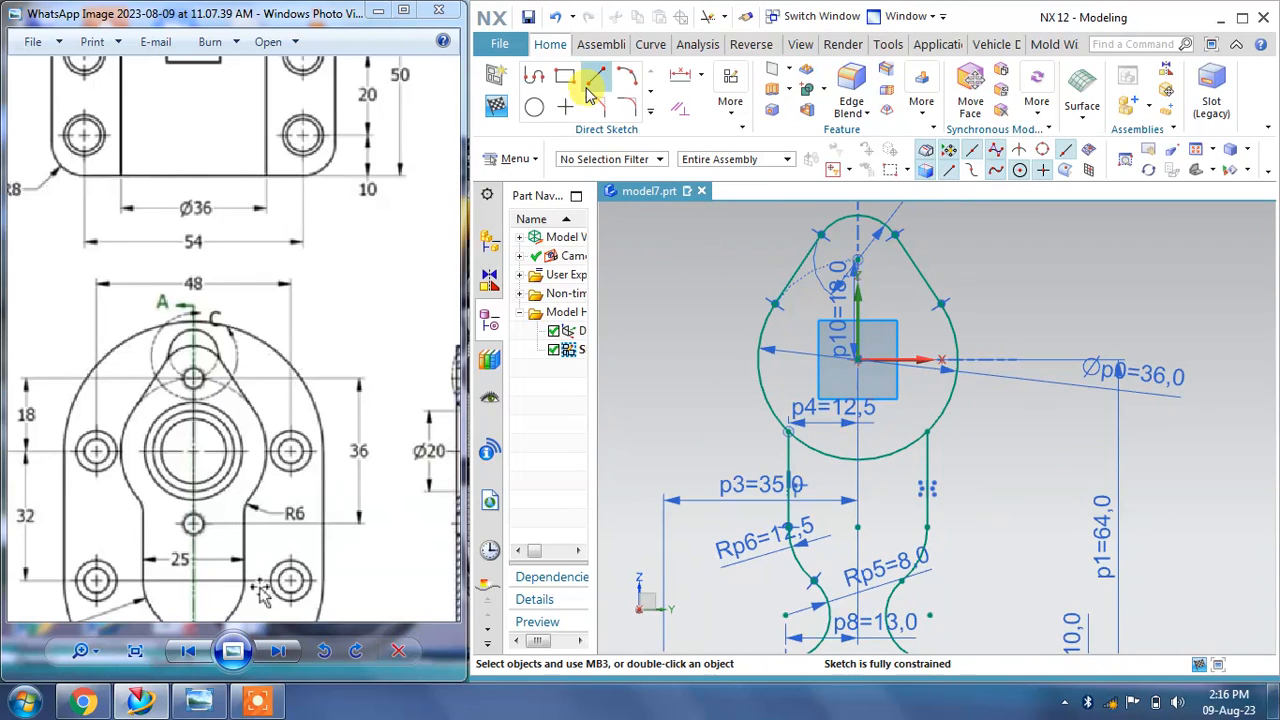
{"action": "left_click", "coordinate": [650, 116]}
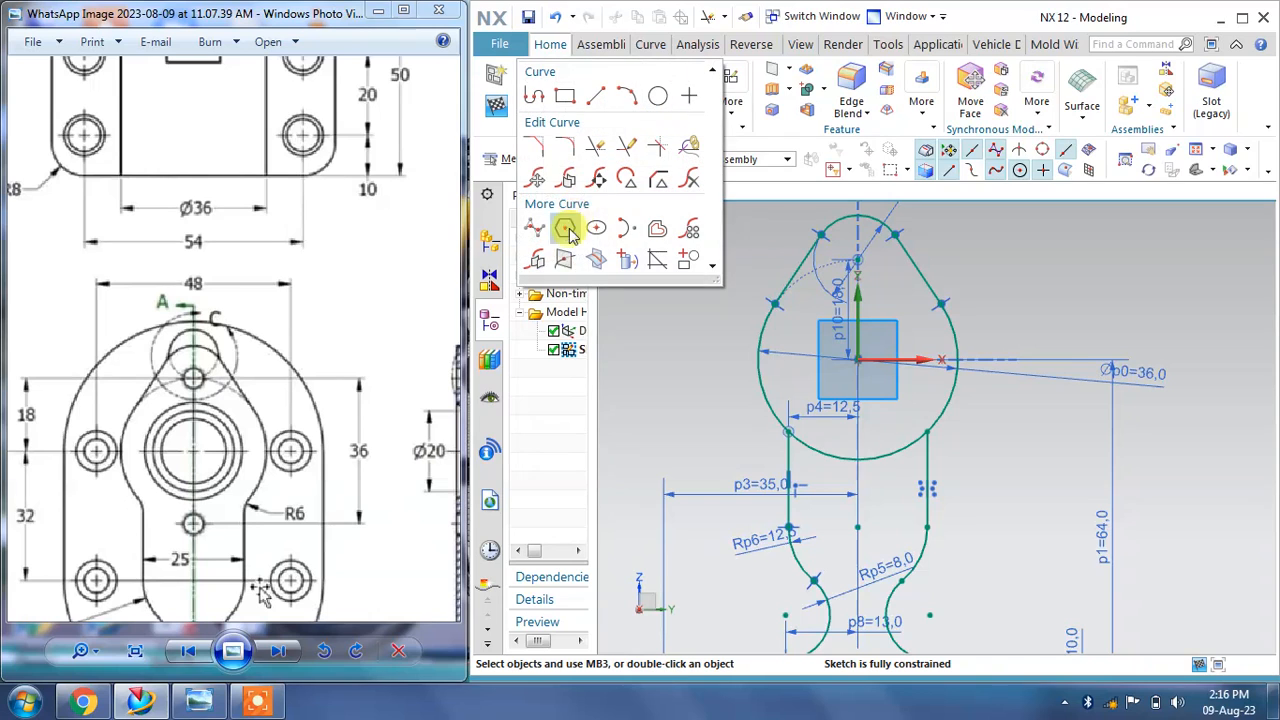
{"action": "left_click", "coordinate": [540, 179]}
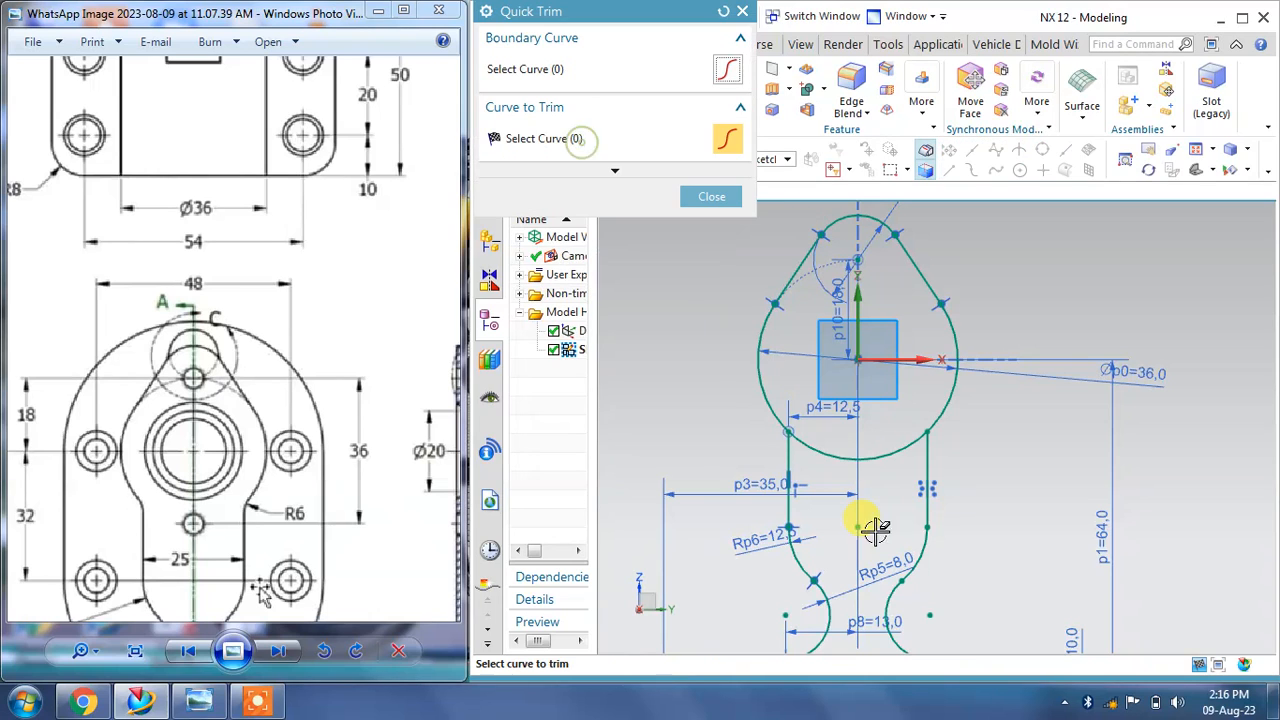
{"action": "left_click", "coordinate": [835, 462]}
{"action": "scroll", "coordinate": [820, 455], "scroll_direction": "down", "scroll_amount": 2}
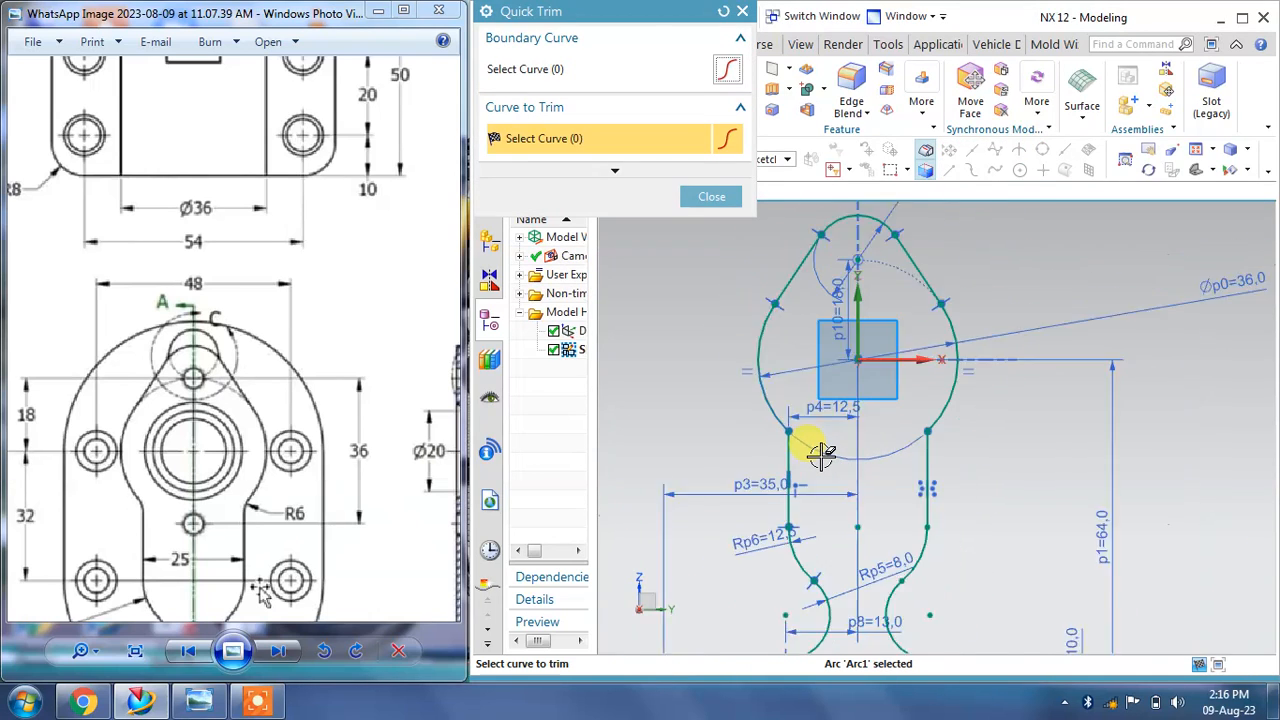
{"action": "left_click", "coordinate": [712, 198]}
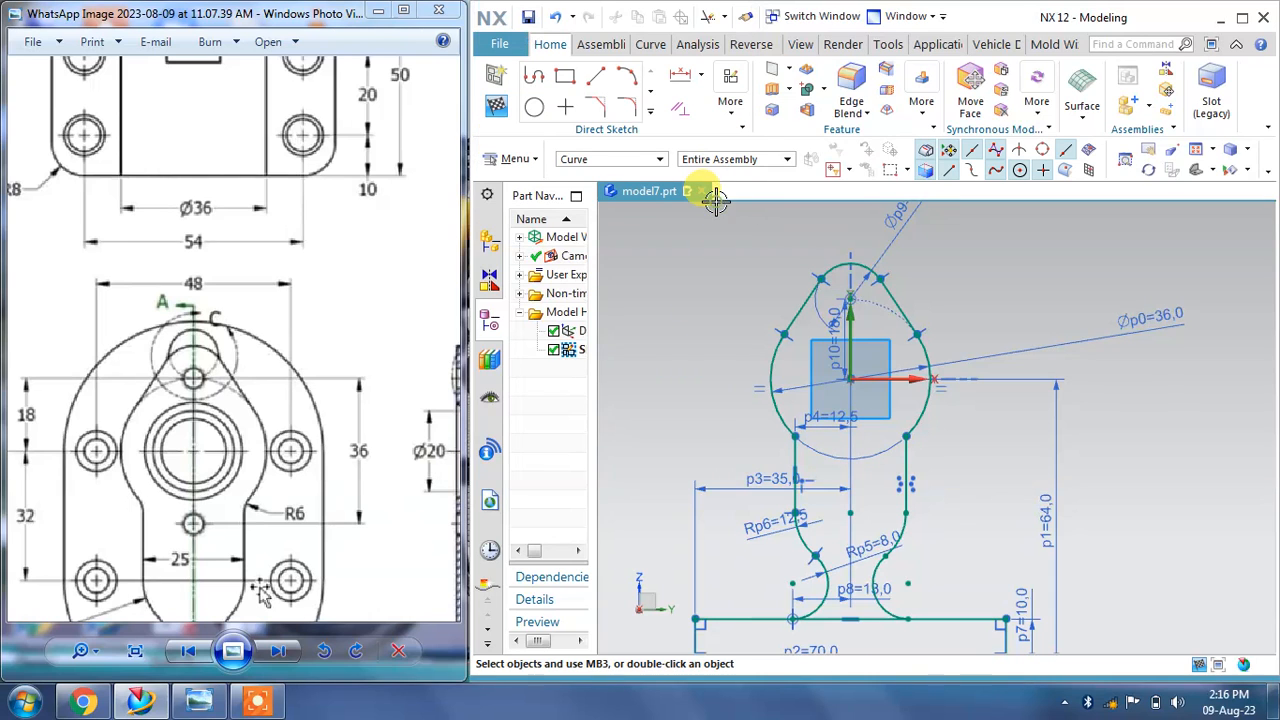
Step: Examine the section view, detail views and 3D image on the reference drawing
{"action": "left_click", "coordinate": [334, 420]}
{"action": "scroll", "coordinate": [334, 420], "scroll_direction": "up", "scroll_amount": 2}
{"action": "left_click_drag", "start_coordinate": [293, 333], "coordinate": [271, 333]}
{"action": "scroll", "coordinate": [271, 333], "scroll_direction": "down", "scroll_amount": 3}
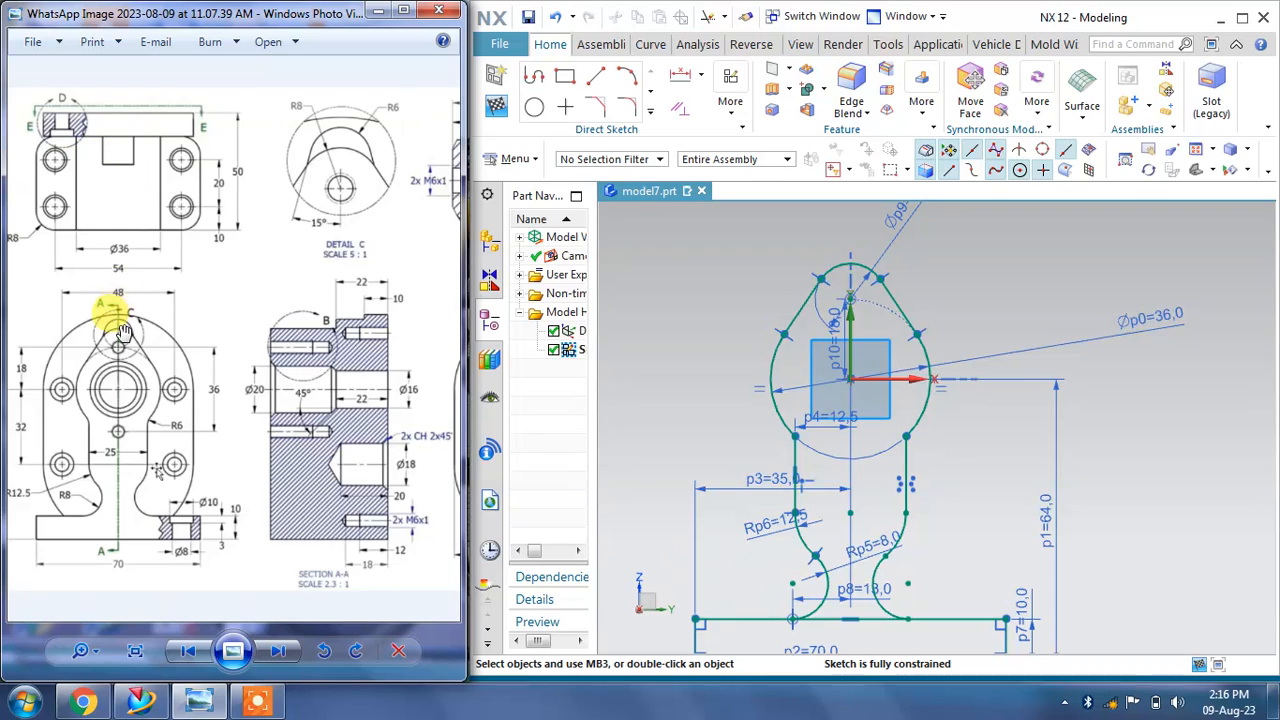
{"action": "left_click_drag", "start_coordinate": [369, 345], "coordinate": [94, 328]}
{"action": "left_click_drag", "start_coordinate": [291, 297], "coordinate": [156, 318]}
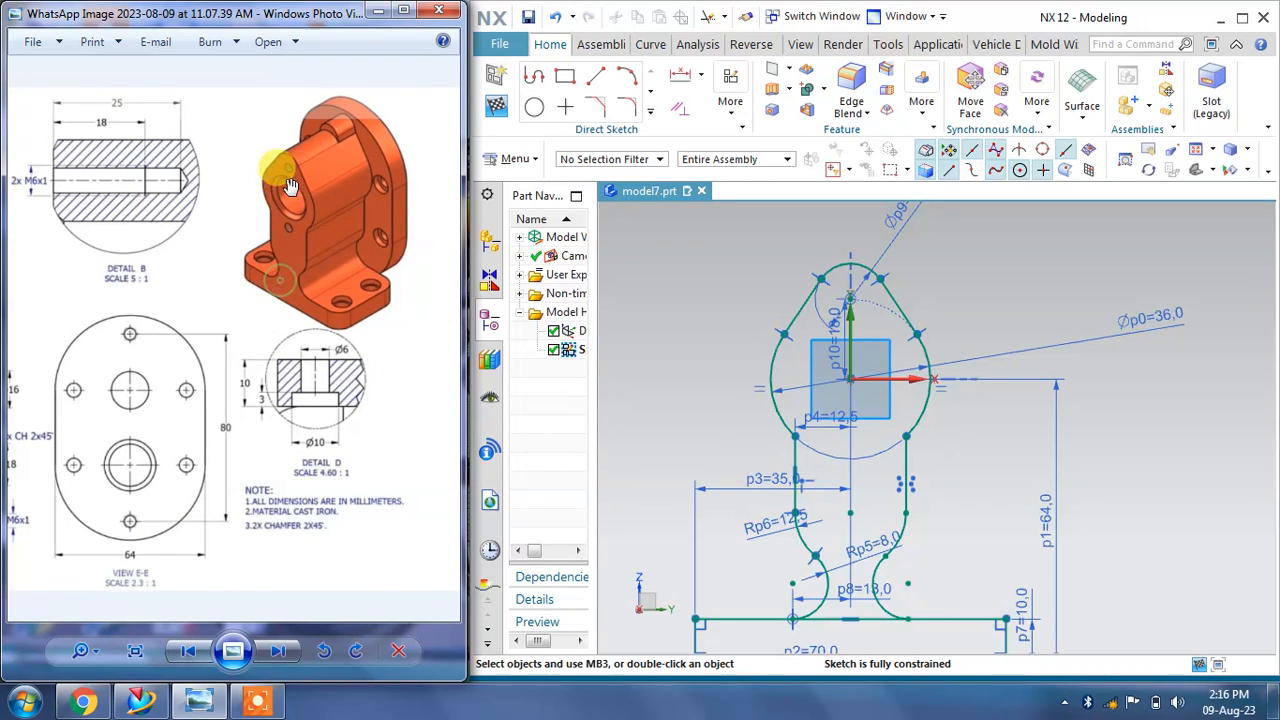
{"action": "left_click_drag", "start_coordinate": [193, 243], "coordinate": [277, 284]}
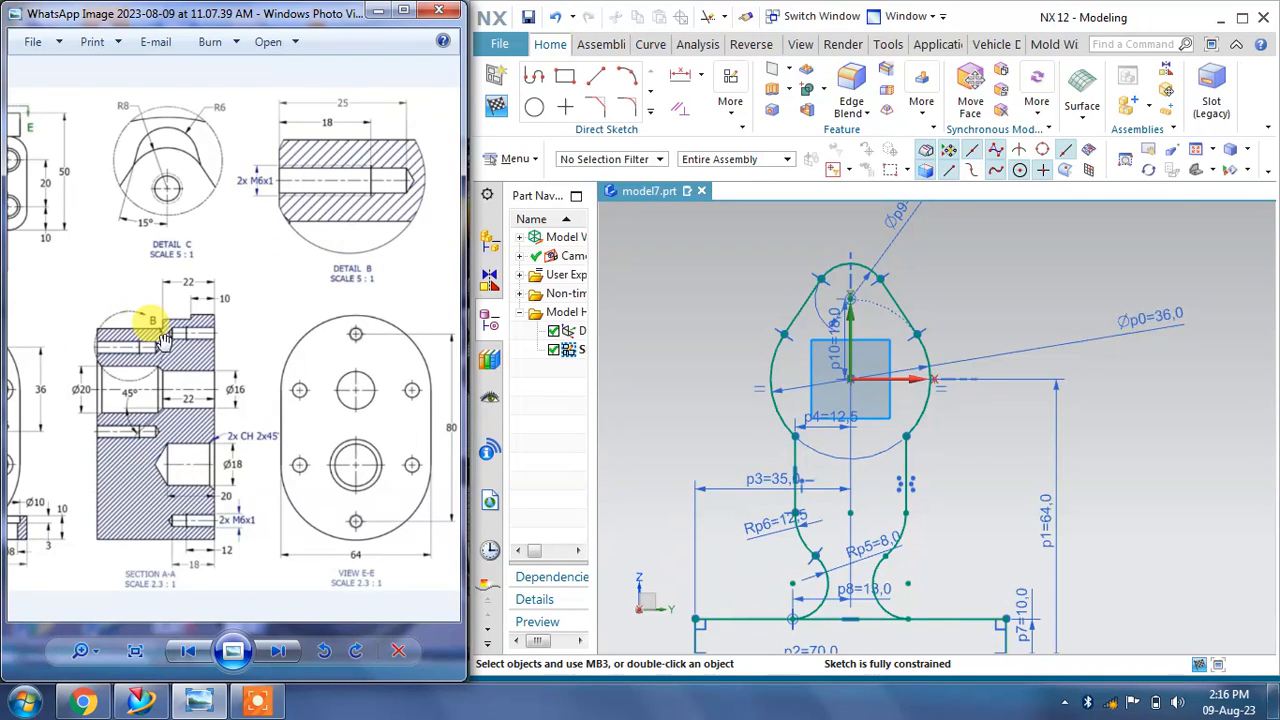
{"action": "left_click_drag", "start_coordinate": [52, 288], "coordinate": [176, 286]}
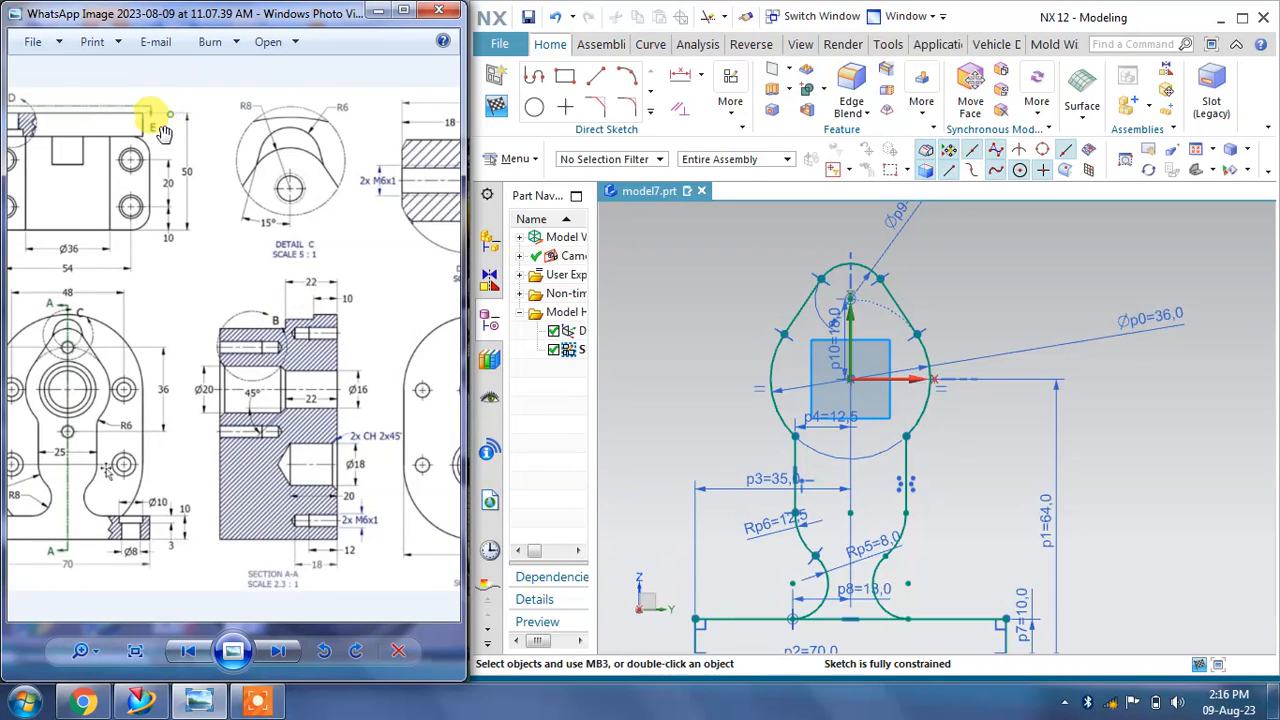
{"action": "left_click_drag", "start_coordinate": [163, 133], "coordinate": [307, 133]}
{"action": "left_click_drag", "start_coordinate": [344, 254], "coordinate": [292, 296]}
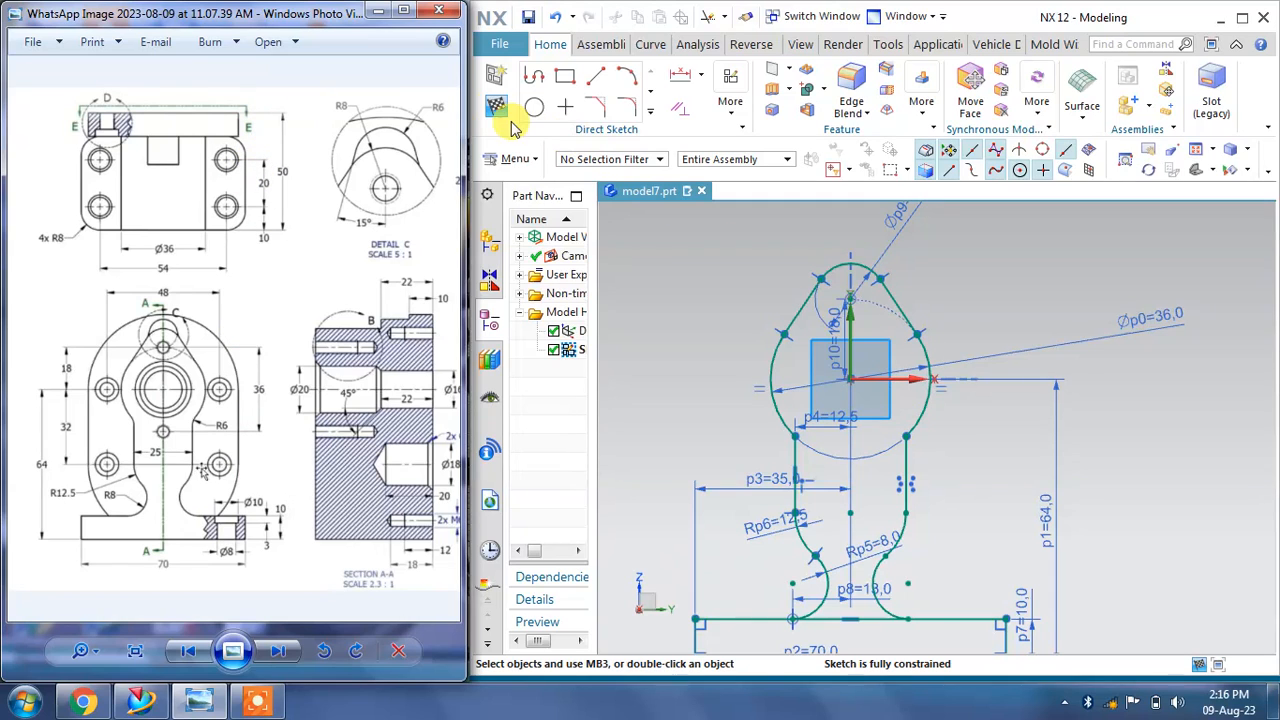
Step: Finish the sketch and extrude the profile 40 mm in the reversed direction
{"action": "left_click", "coordinate": [508, 117]}
{"action": "scroll", "coordinate": [1068, 527], "scroll_direction": "up", "scroll_amount": 2}
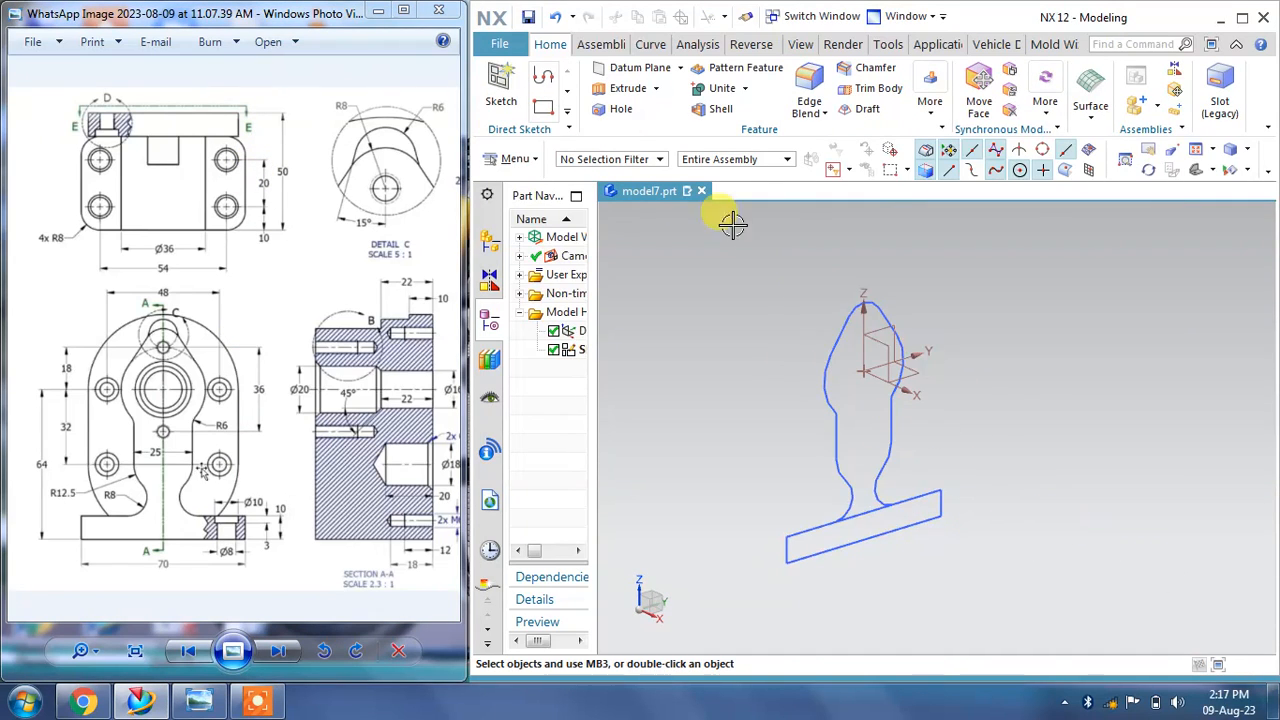
{"action": "left_click", "coordinate": [605, 88]}
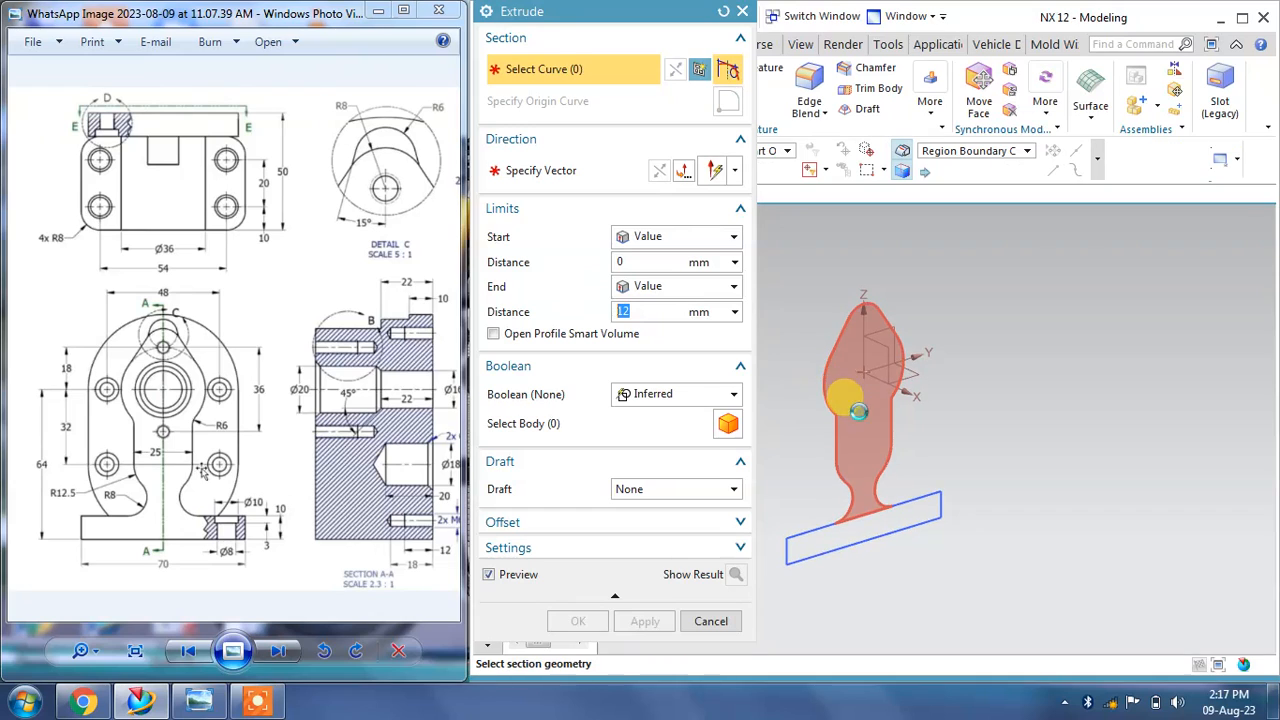
{"action": "left_click", "coordinate": [858, 410]}
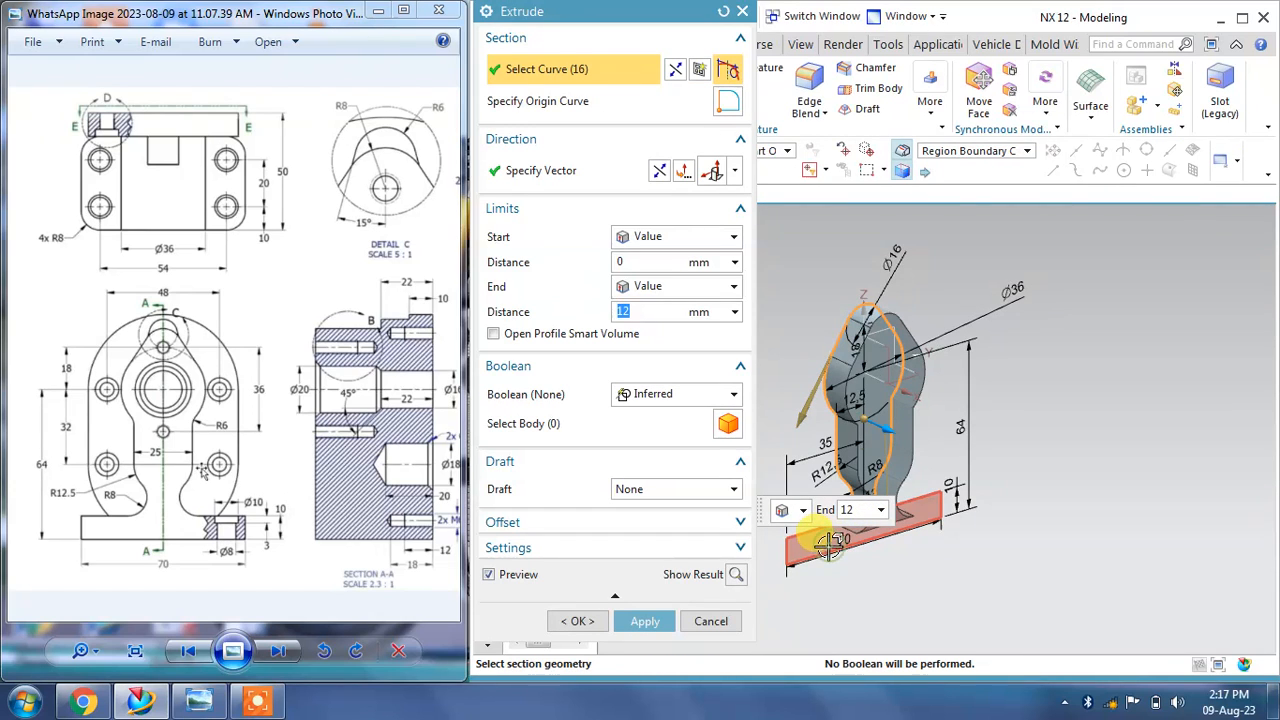
{"action": "type", "text": "40"}
{"action": "key", "text": "Return"}
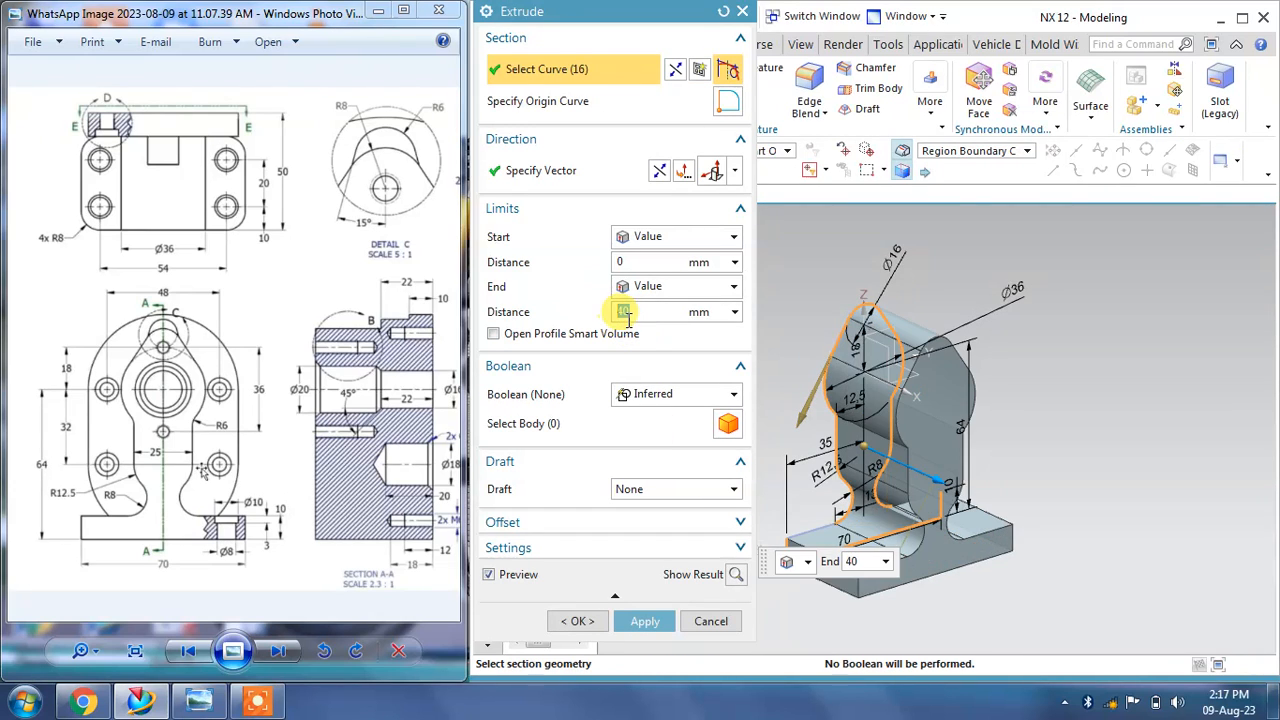
{"action": "left_click", "coordinate": [660, 176]}
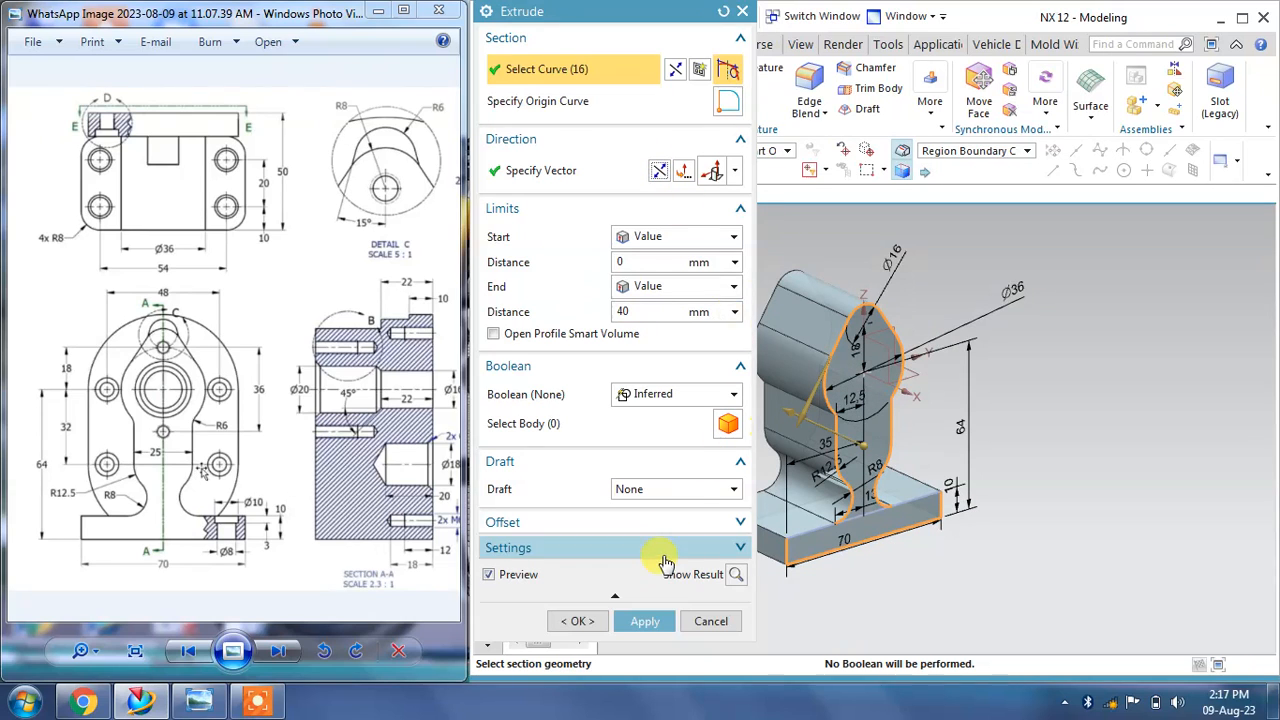
{"action": "left_click", "coordinate": [648, 621]}
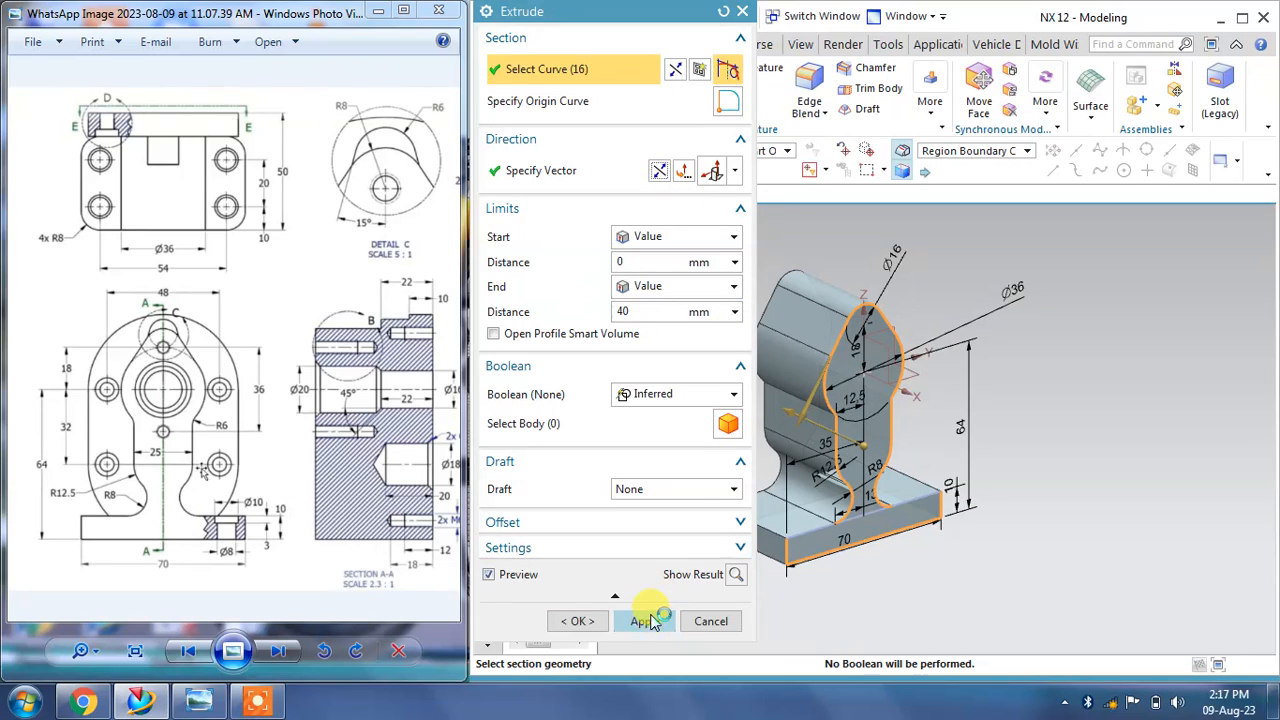
{"action": "left_click", "coordinate": [711, 621]}
{"action": "middle_click_drag", "start_coordinate": [973, 498], "coordinate": [1025, 500]}
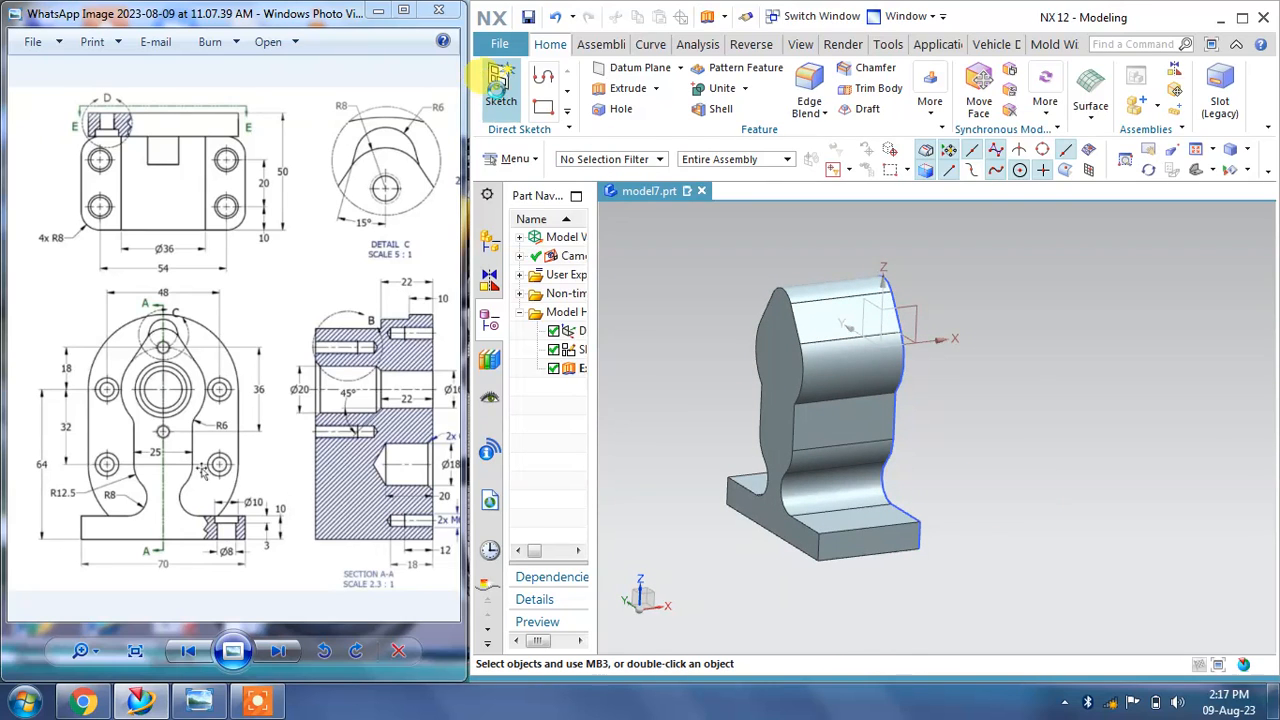
{"action": "left_click", "coordinate": [501, 85]}
{"action": "left_click", "coordinate": [792, 372]}
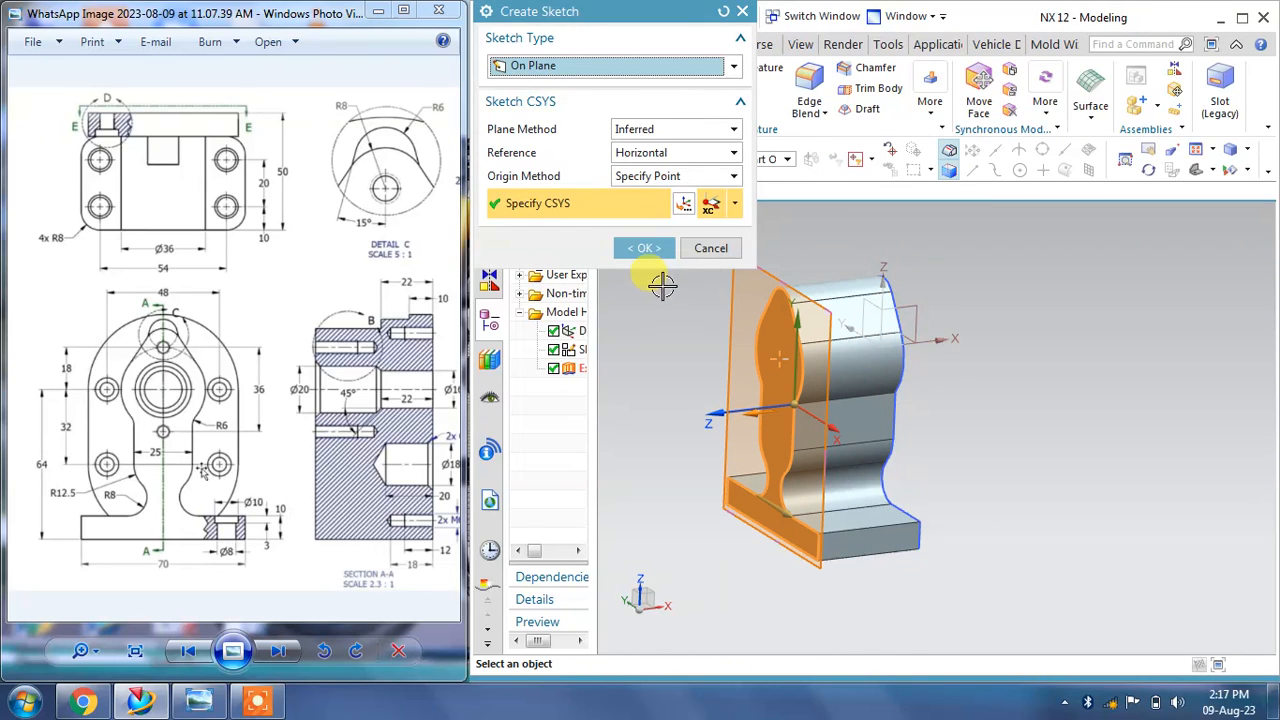
{"action": "left_click", "coordinate": [693, 255]}
Step: Create a new sketch on the front face of the extruded body
{"action": "left_click", "coordinate": [501, 85]}
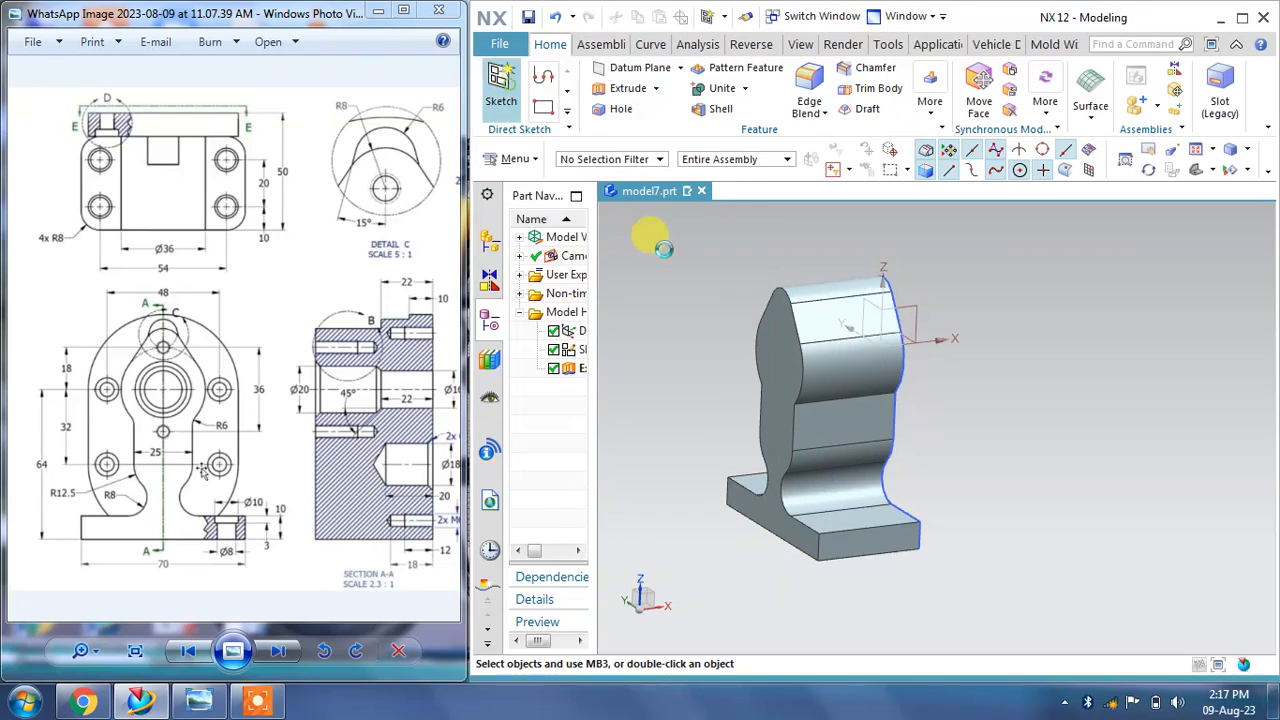
{"action": "left_click", "coordinate": [750, 370]}
{"action": "left_click", "coordinate": [645, 248]}
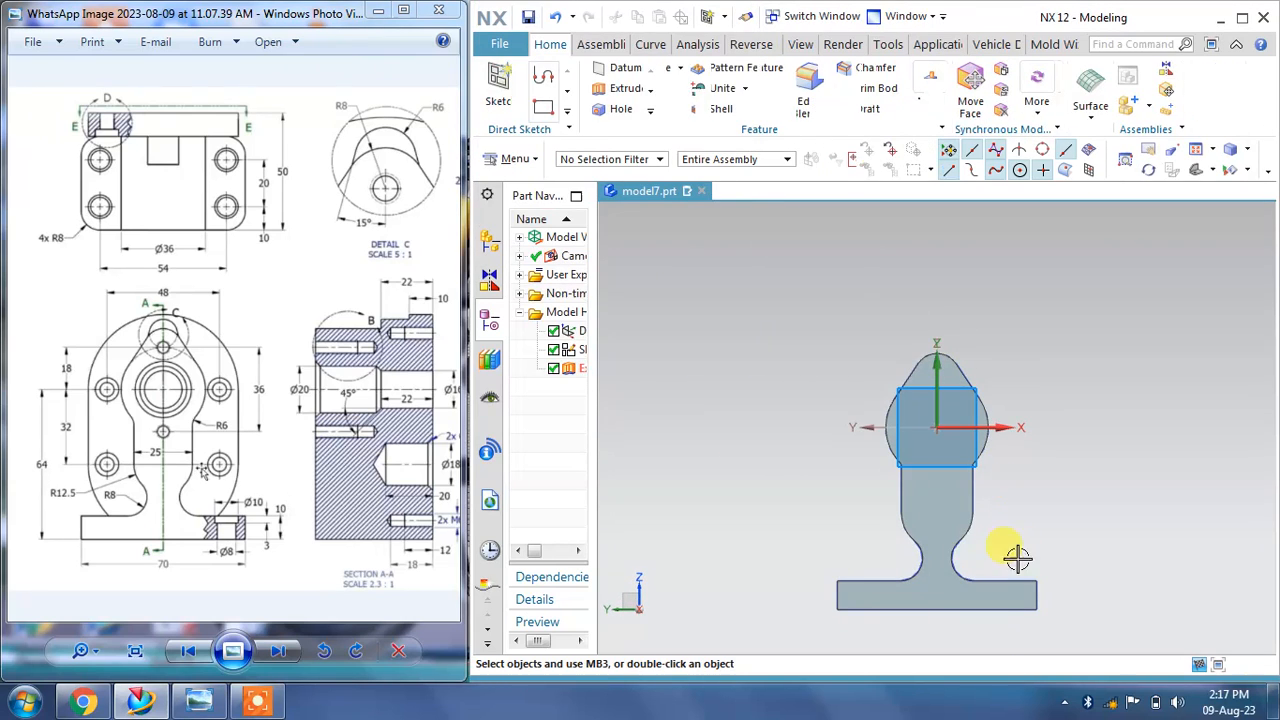
Step: Draw a 64 mm diameter circle centered at the sketch origin, matching View E-E
{"action": "left_click_drag", "start_coordinate": [275, 383], "coordinate": [159, 330]}
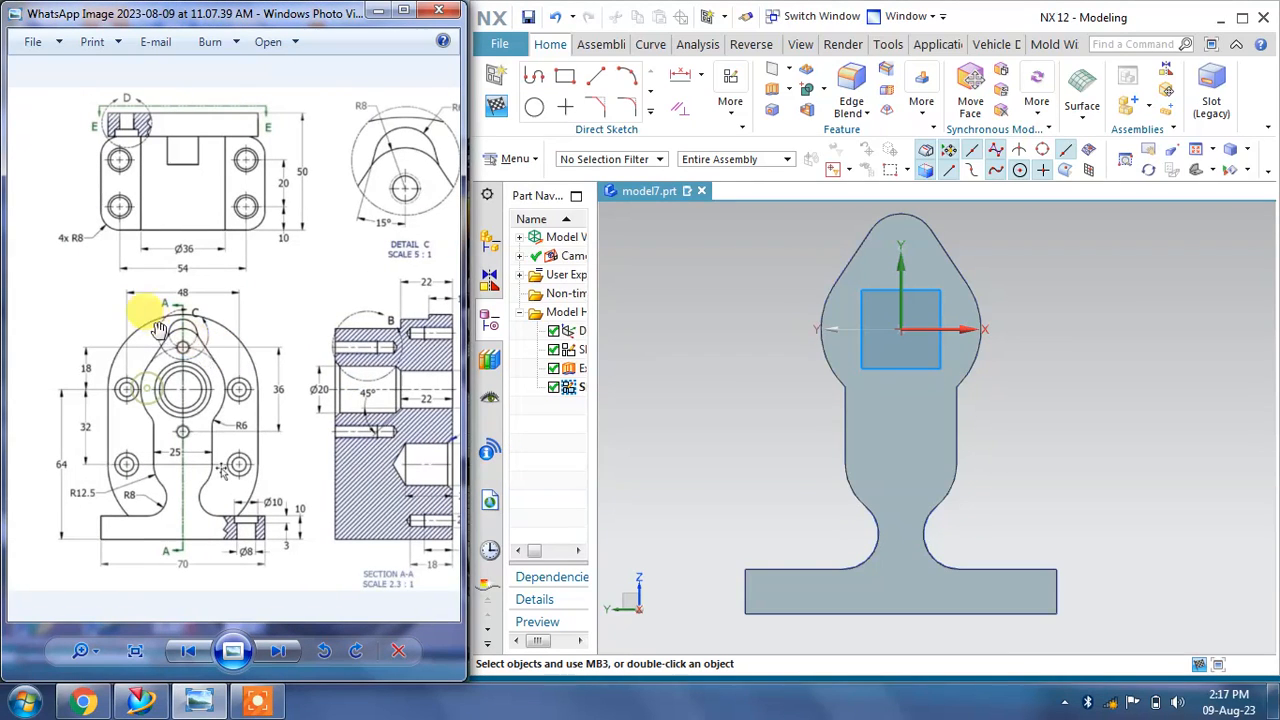
{"action": "mouse_move", "coordinate": [283, 404]}
{"action": "left_mouse_down"}
{"action": "mouse_move", "coordinate": [15, 404]}
{"action": "mouse_move", "coordinate": [269, 396]}
{"action": "mouse_move", "coordinate": [221, 359]}
{"action": "left_mouse_up"}
{"action": "scroll", "coordinate": [270, 445], "scroll_direction": "up", "scroll_amount": 1}
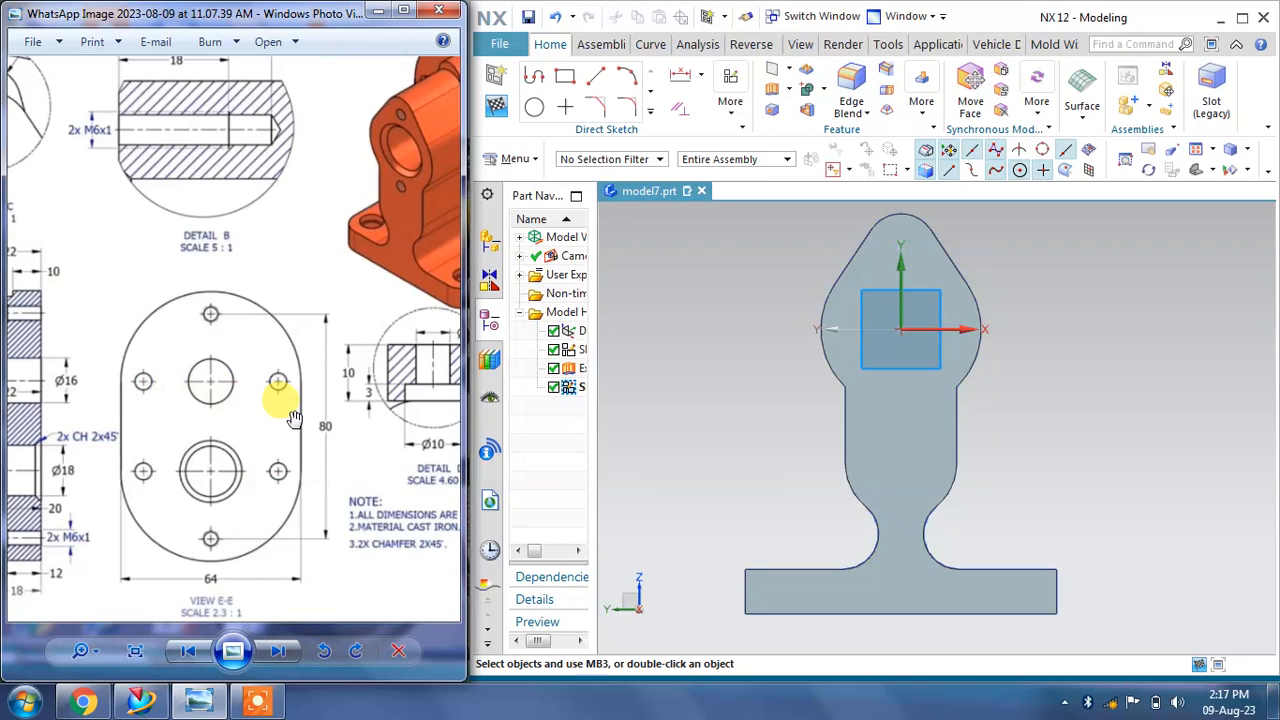
{"action": "mouse_move", "coordinate": [229, 432]}
{"action": "left_mouse_down"}
{"action": "mouse_move", "coordinate": [257, 371]}
{"action": "mouse_move", "coordinate": [406, 349]}
{"action": "mouse_move", "coordinate": [357, 320]}
{"action": "mouse_move", "coordinate": [166, 400]}
{"action": "mouse_move", "coordinate": [106, 377]}
{"action": "left_mouse_up"}
{"action": "left_click_drag", "start_coordinate": [288, 408], "coordinate": [229, 403]}
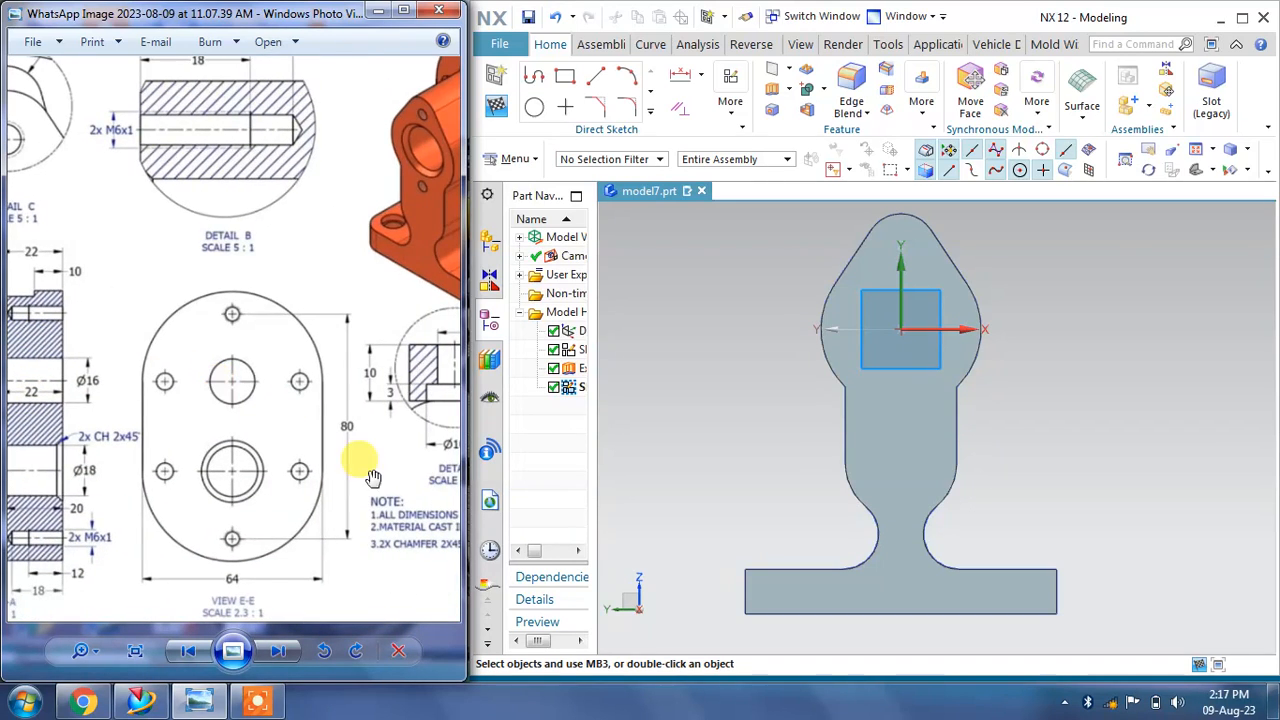
{"action": "left_click", "coordinate": [535, 106]}
{"action": "left_click", "coordinate": [901, 330]}
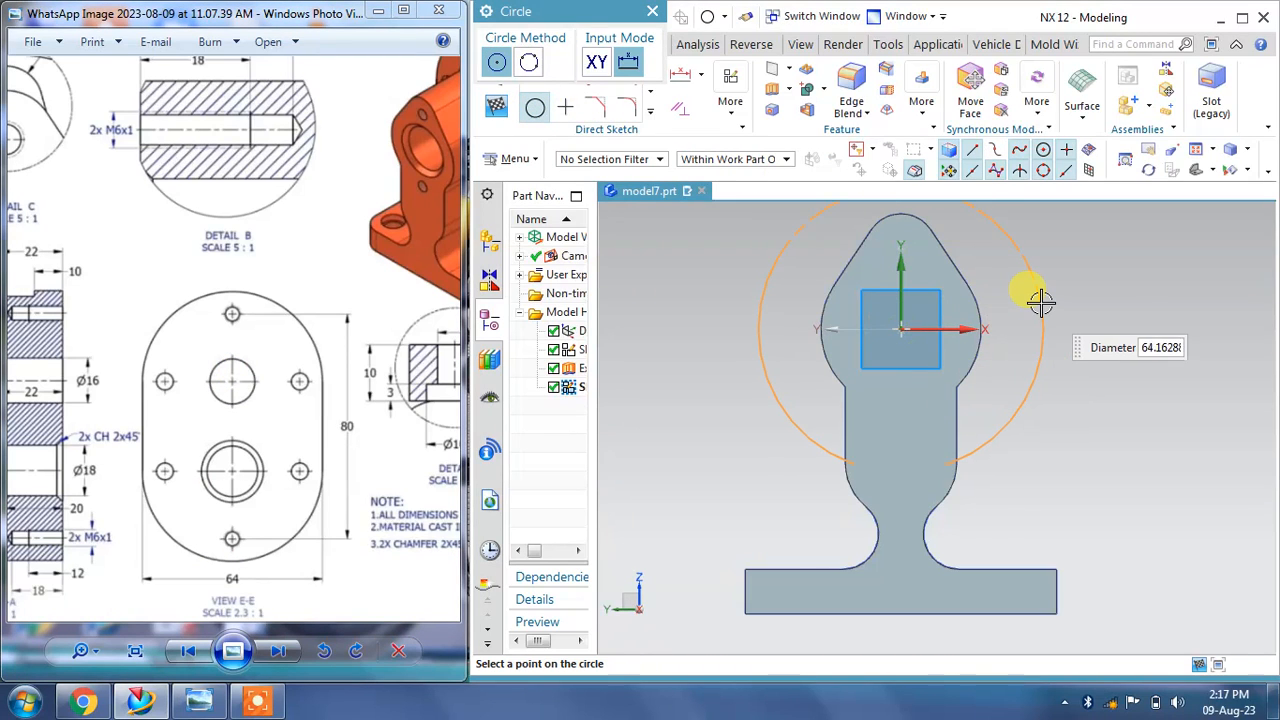
{"action": "key", "text": "Return"}
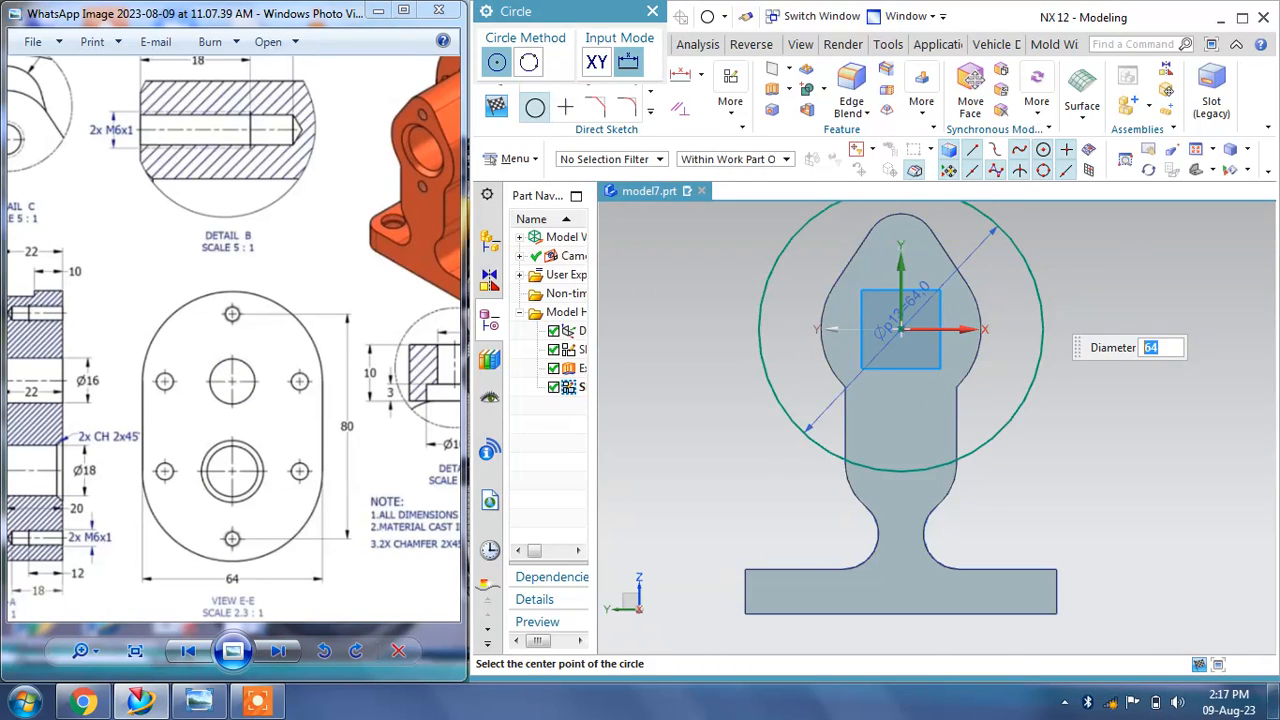
Step: Draw a second 64 mm diameter circle centered on the vertical axis below the first
{"action": "left_click", "coordinate": [900, 523]}
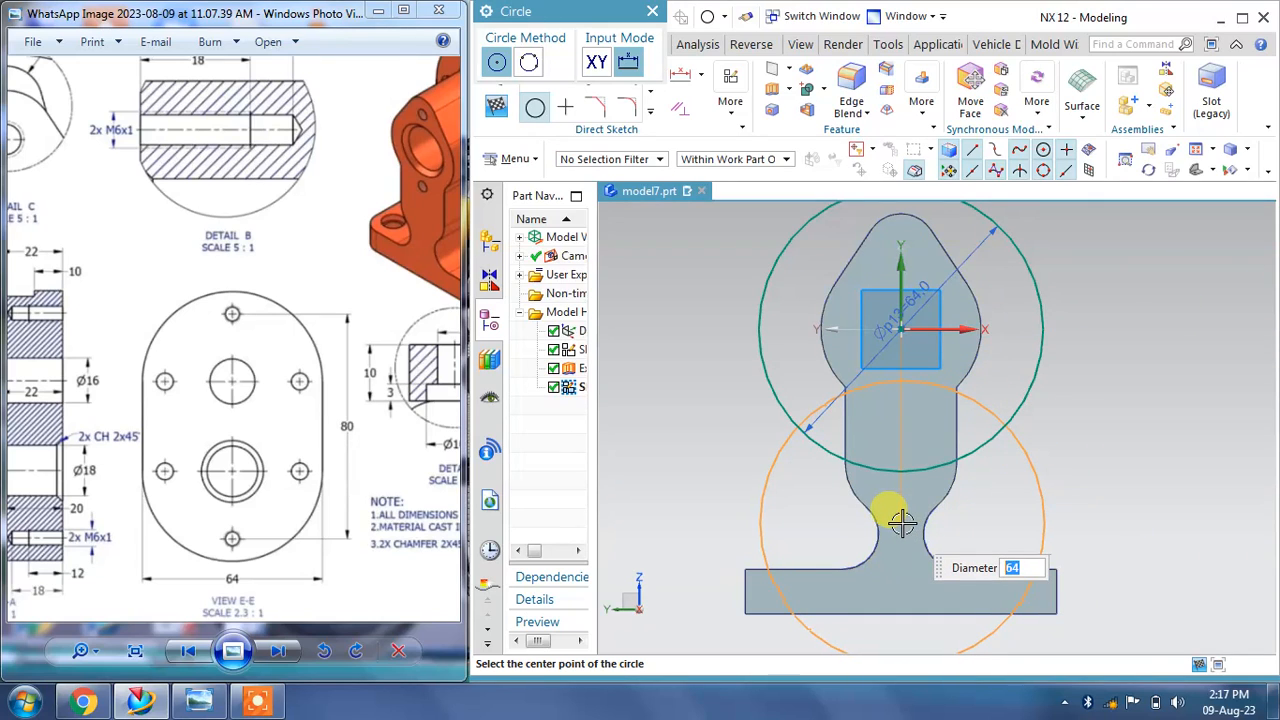
{"action": "key", "text": "Return"}
{"action": "left_click", "coordinate": [652, 11]}
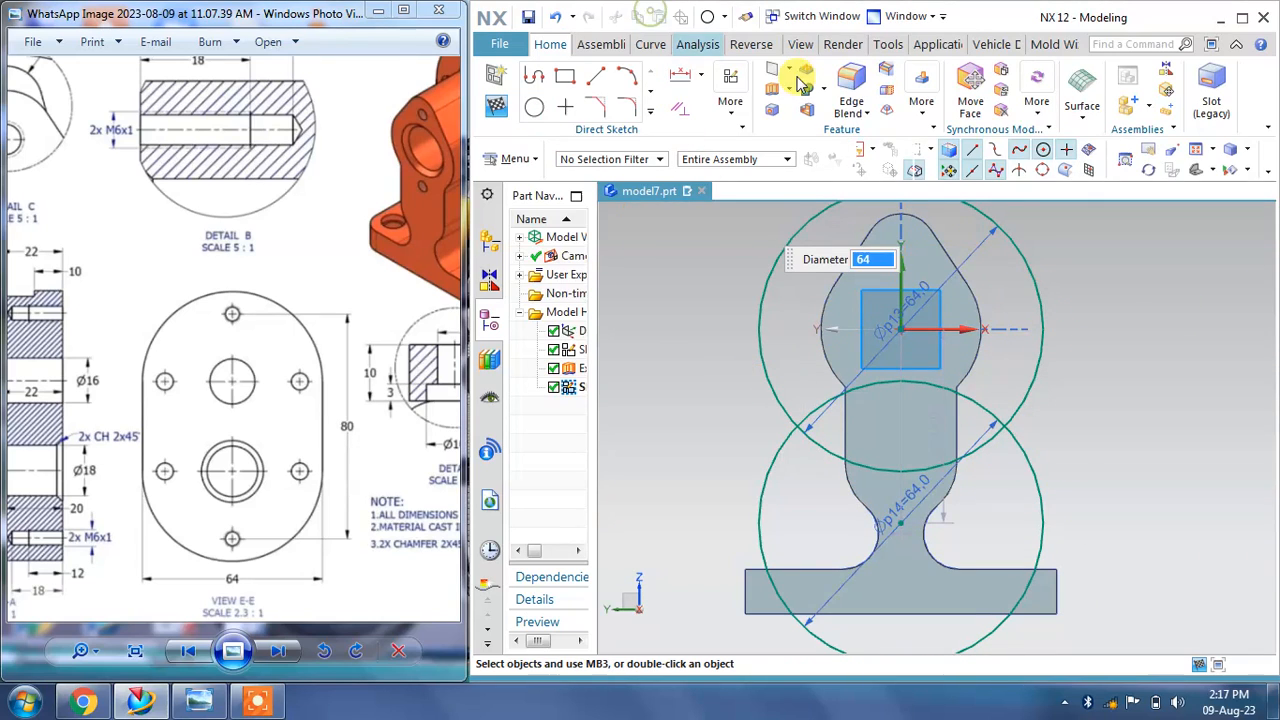
{"action": "left_click_drag", "start_coordinate": [957, 437], "coordinate": [1070, 424]}
{"action": "left_click_drag", "start_coordinate": [235, 440], "coordinate": [400, 405]}
{"action": "mouse_move", "coordinate": [181, 400]}
{"action": "left_mouse_down"}
{"action": "mouse_move", "coordinate": [337, 387]}
{"action": "mouse_move", "coordinate": [92, 418]}
{"action": "mouse_move", "coordinate": [205, 387]}
{"action": "left_mouse_up"}
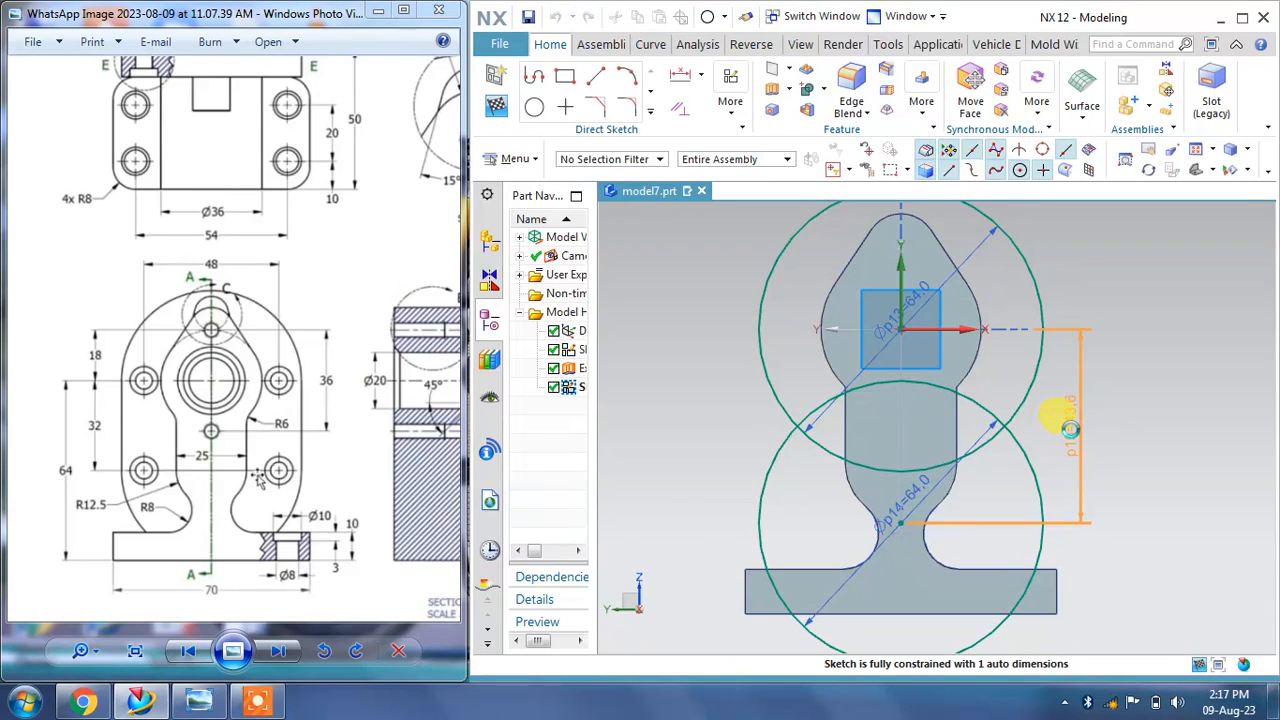
Step: Set the vertical distance between the two circle centers to 32 mm
{"action": "double_click", "coordinate": [1070, 424]}
{"action": "type", "text": "32"}
{"action": "key", "text": "Return"}
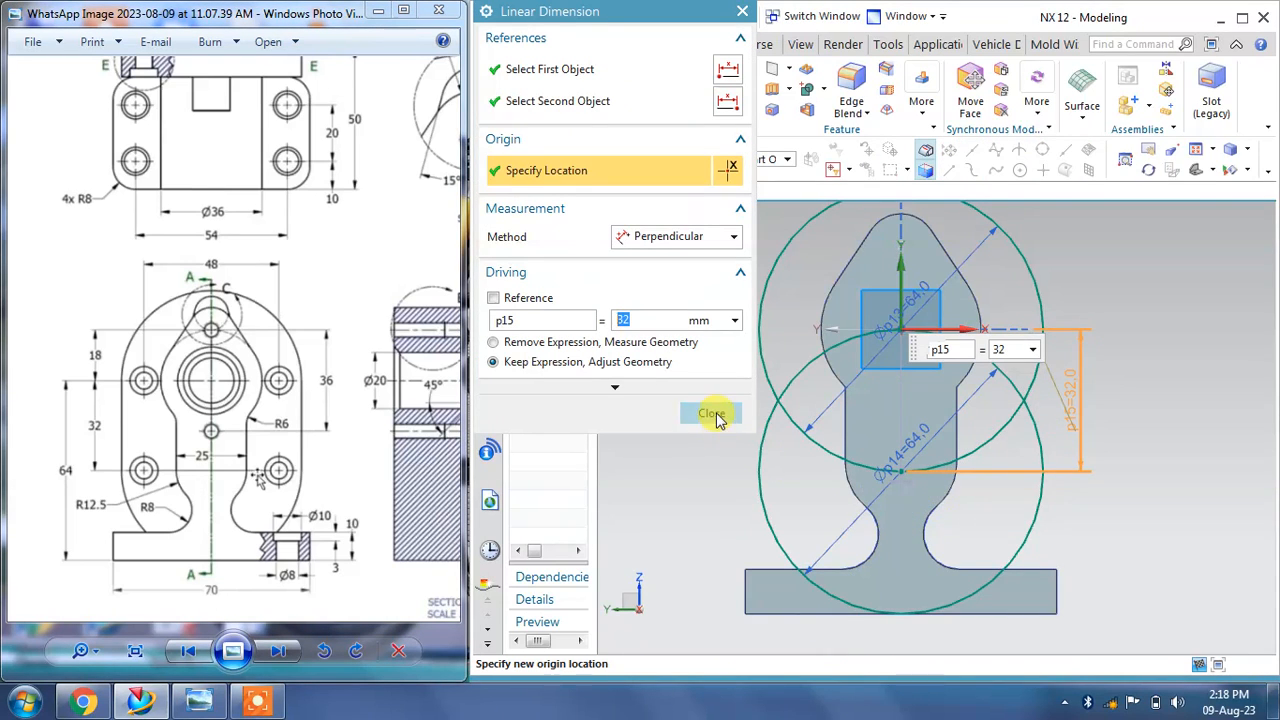
{"action": "left_click", "coordinate": [713, 414]}
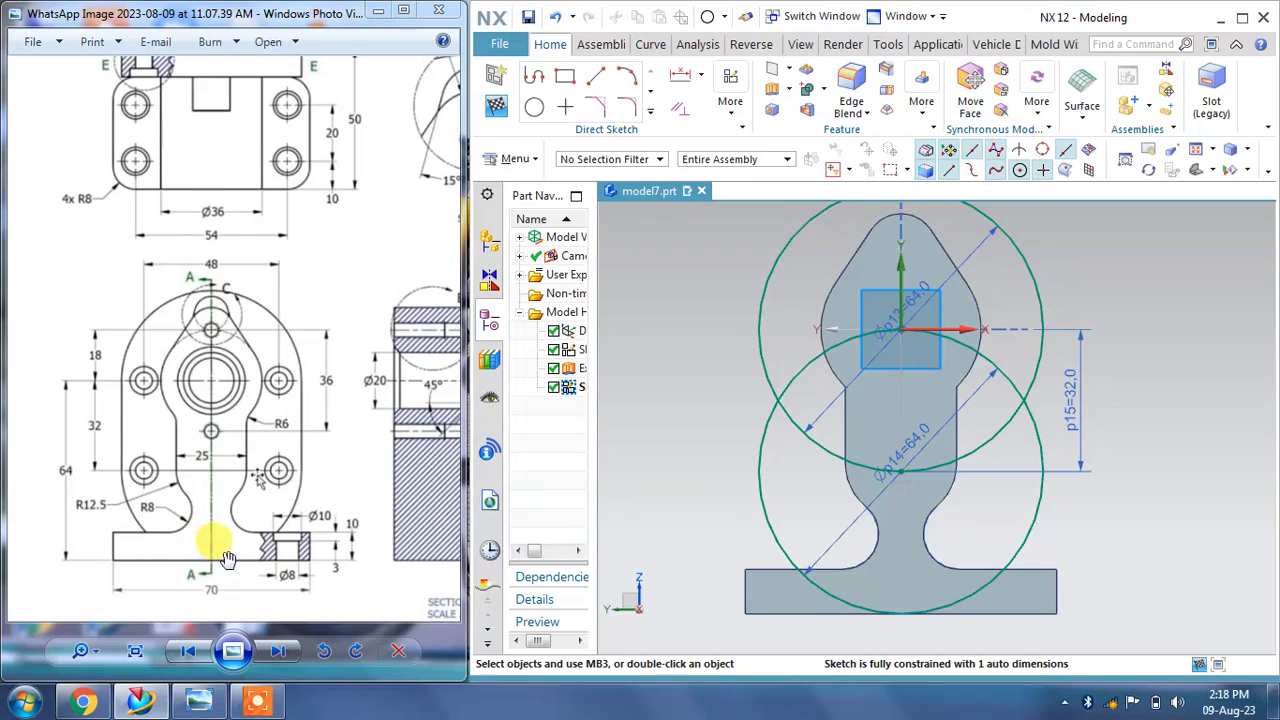
Step: Examine View E-E and the front view in the reference drawing
{"action": "left_click_drag", "start_coordinate": [356, 484], "coordinate": [85, 484]}
{"action": "mouse_move", "coordinate": [297, 447]}
{"action": "left_mouse_down"}
{"action": "mouse_move", "coordinate": [54, 457]}
{"action": "mouse_move", "coordinate": [180, 443]}
{"action": "mouse_move", "coordinate": [166, 451]}
{"action": "left_mouse_up"}
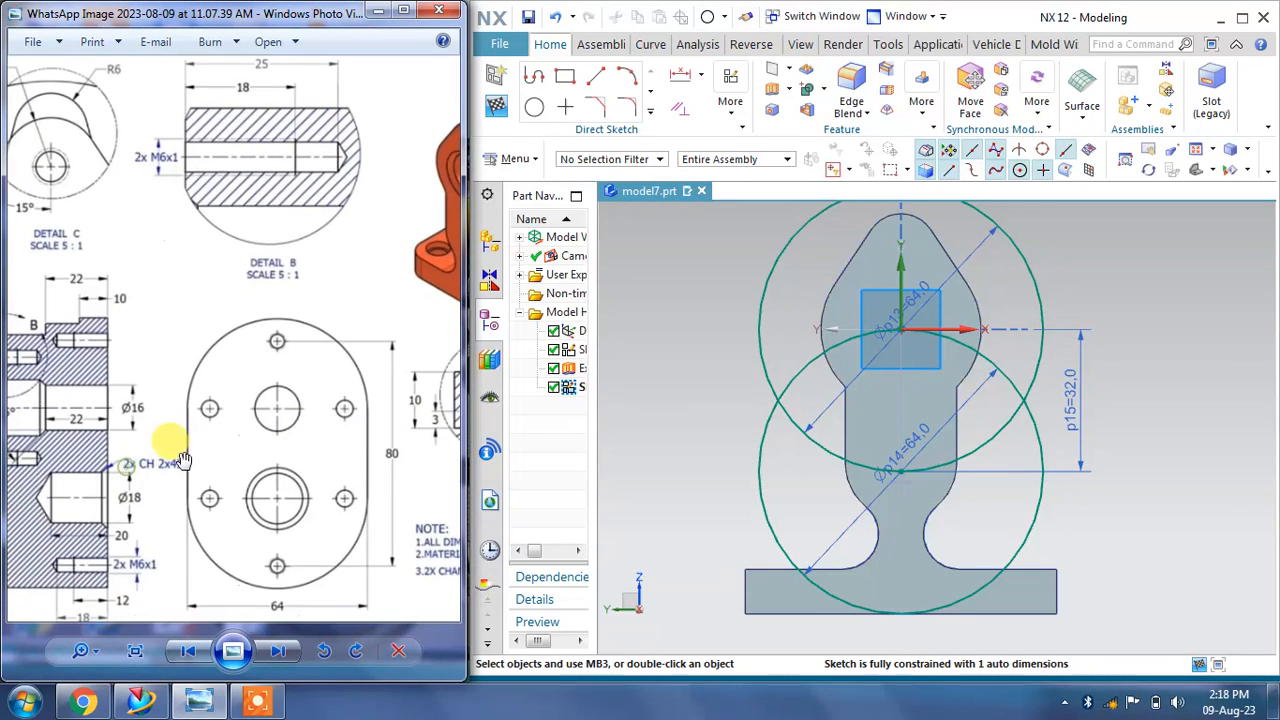
{"action": "right_click", "coordinate": [1078, 340]}
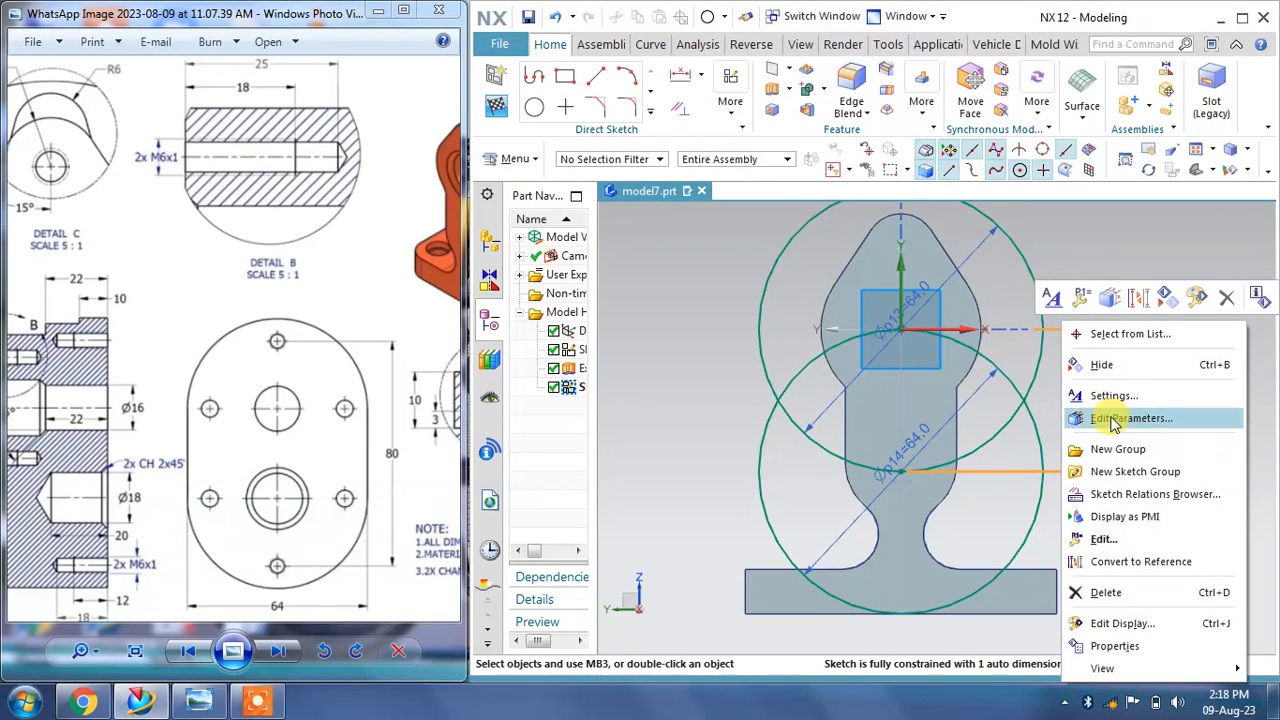
{"action": "key", "text": "Escape"}
{"action": "scroll", "coordinate": [1062, 295], "scroll_direction": "down", "scroll_amount": 3}
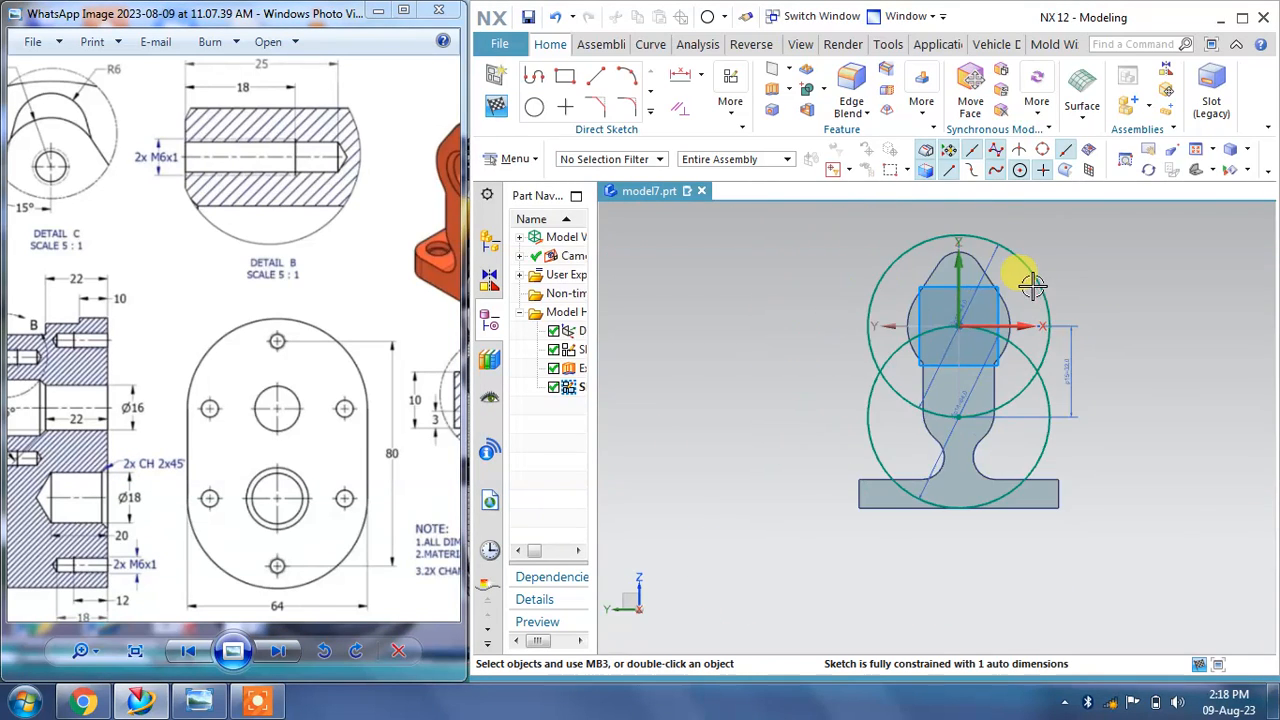
{"action": "mouse_move", "coordinate": [184, 391]}
{"action": "left_mouse_down"}
{"action": "mouse_move", "coordinate": [371, 363]}
{"action": "mouse_move", "coordinate": [420, 401]}
{"action": "left_mouse_up"}
{"action": "mouse_move", "coordinate": [225, 373]}
{"action": "left_mouse_down"}
{"action": "mouse_move", "coordinate": [332, 375]}
{"action": "mouse_move", "coordinate": [271, 360]}
{"action": "left_mouse_up"}
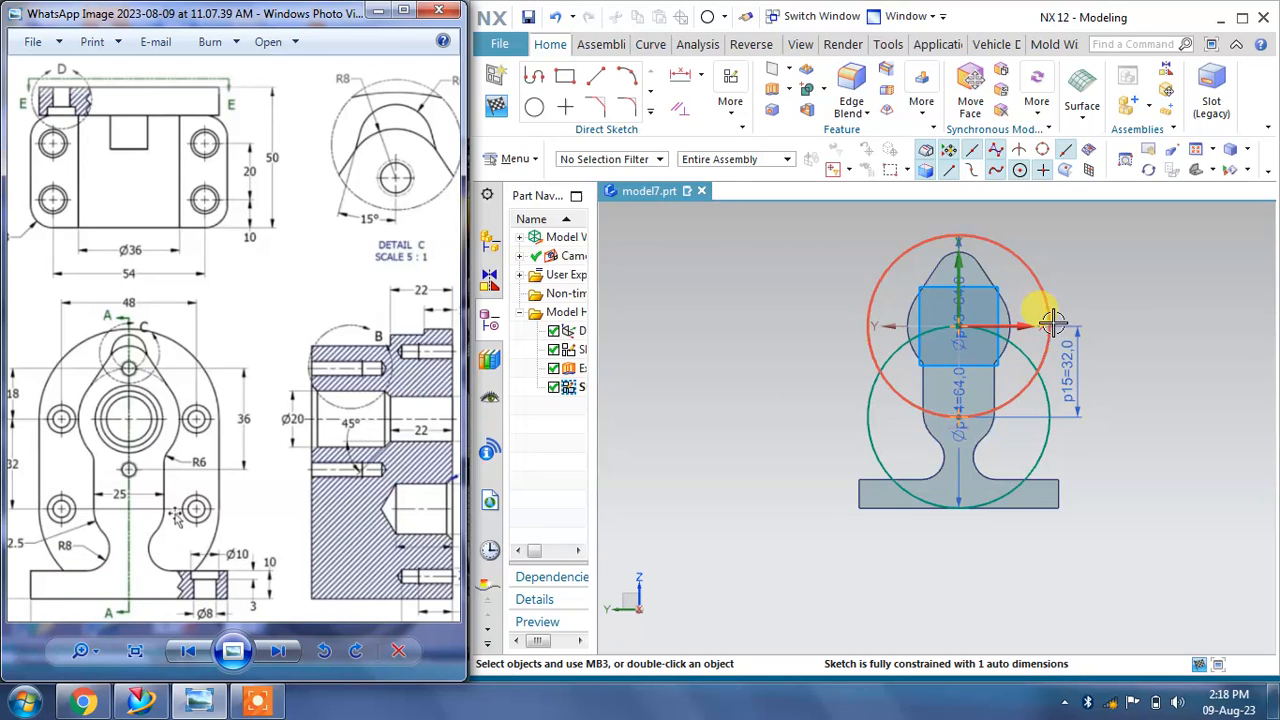
Step: Draw two vertical lines joining the left and right sides of the upper and lower circles
{"action": "left_click", "coordinate": [596, 77]}
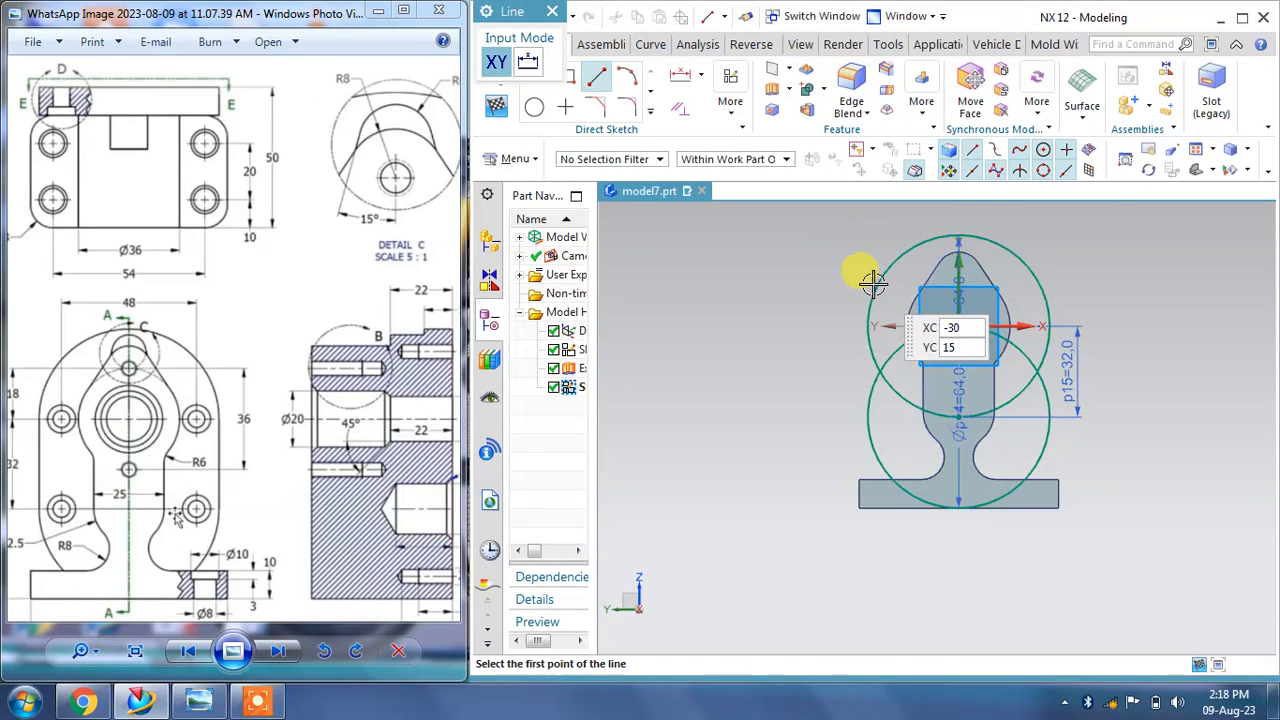
{"action": "scroll", "coordinate": [869, 285], "scroll_direction": "up", "scroll_amount": 3}
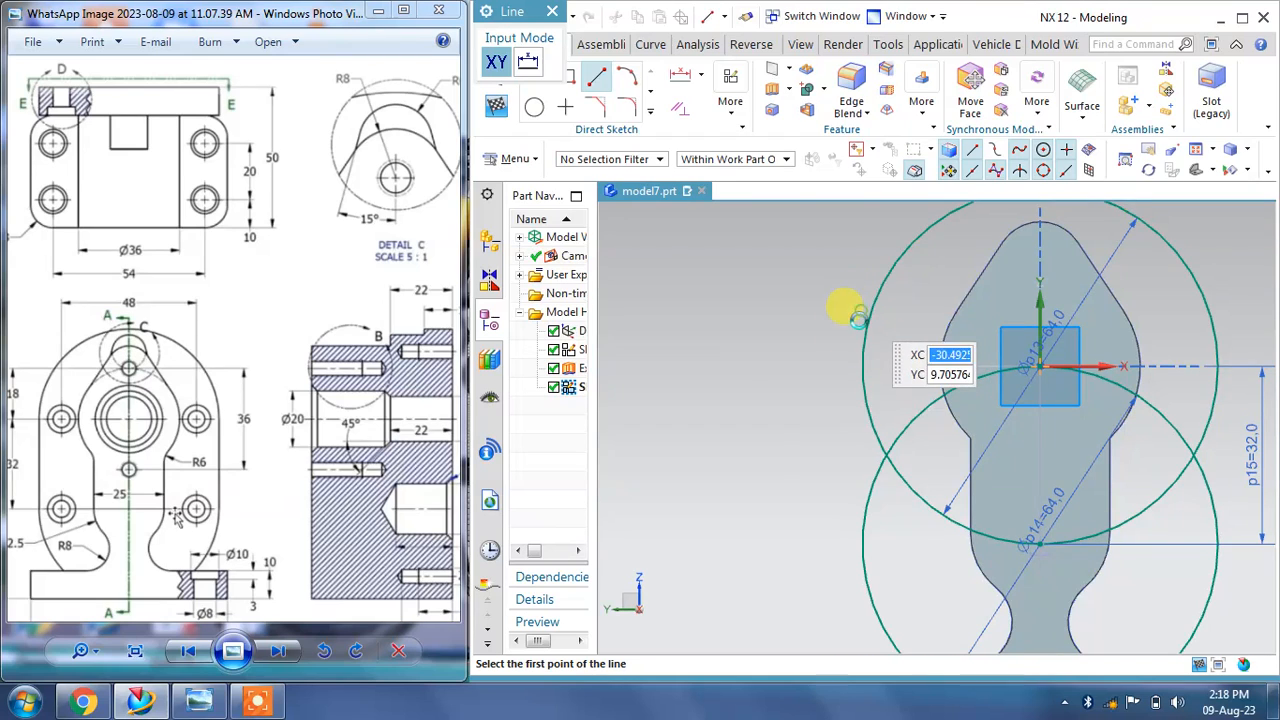
{"action": "left_click", "coordinate": [858, 308]}
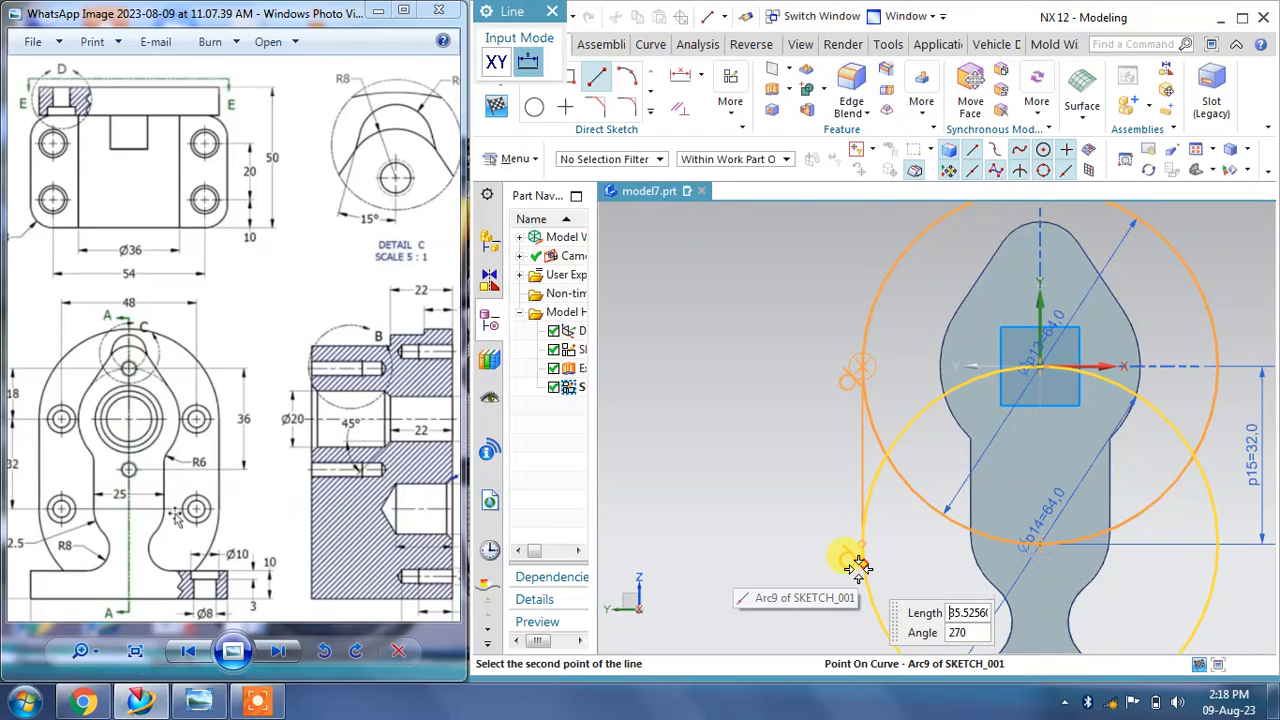
{"action": "left_click", "coordinate": [858, 562]}
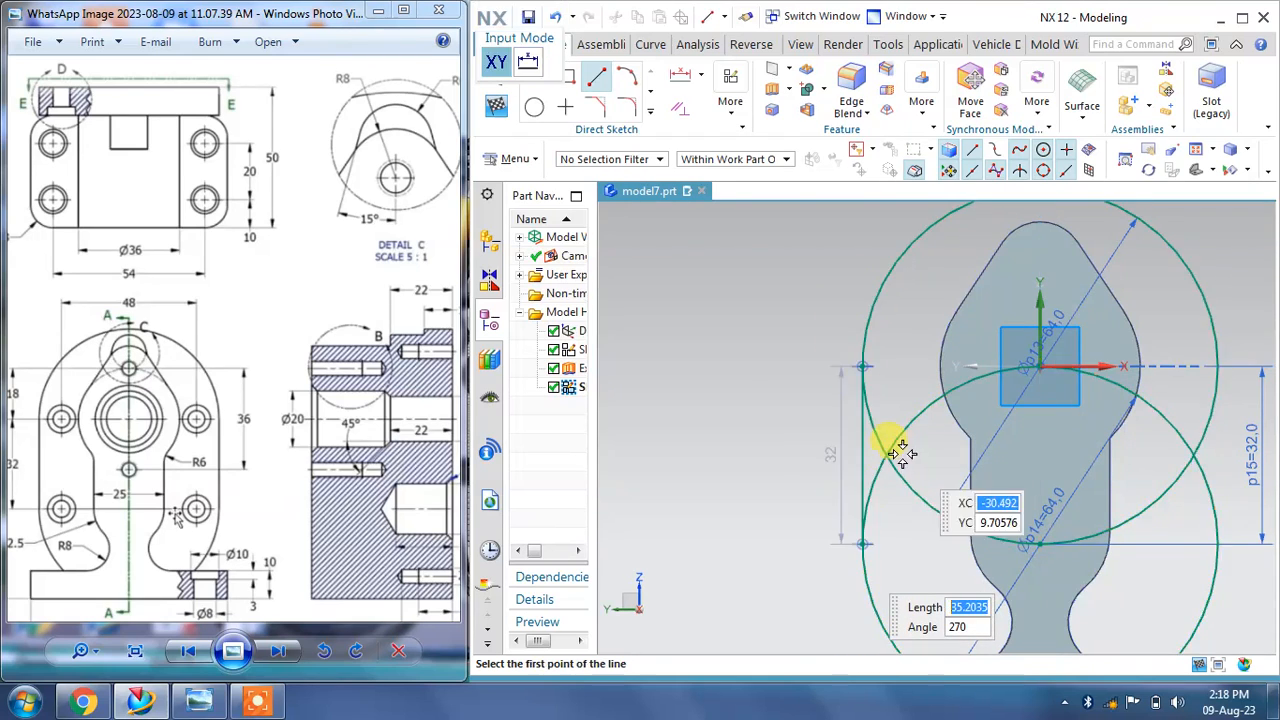
{"action": "scroll", "coordinate": [855, 445], "scroll_direction": "down", "scroll_amount": 3}
{"action": "scroll", "coordinate": [853, 424], "scroll_direction": "down", "scroll_amount": 1}
{"action": "scroll", "coordinate": [1102, 357], "scroll_direction": "up", "scroll_amount": 1}
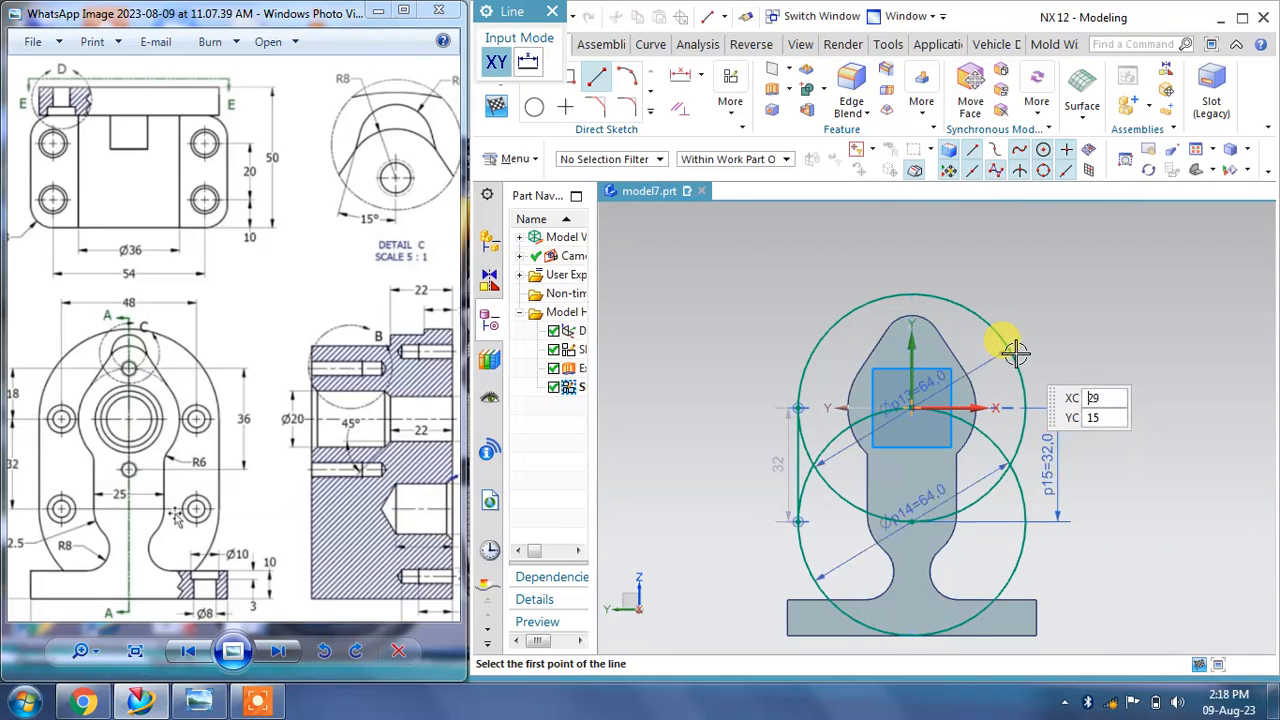
{"action": "left_click", "coordinate": [1012, 354]}
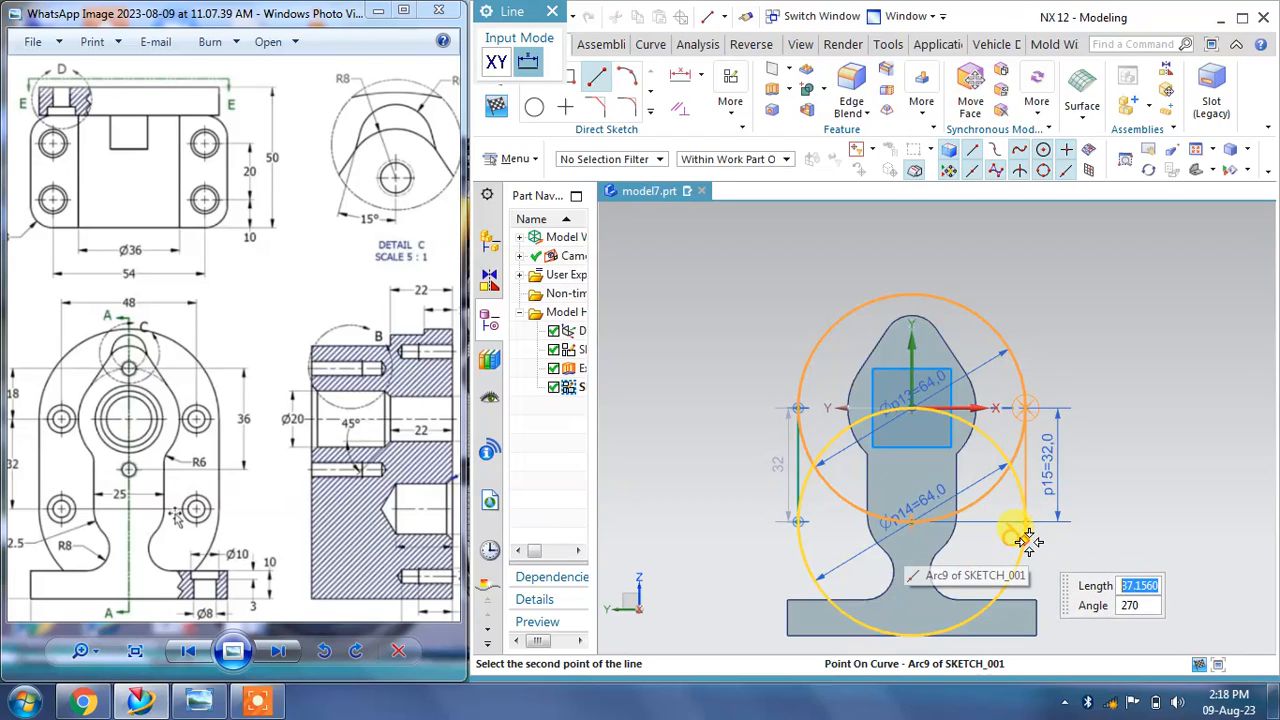
{"action": "left_click", "coordinate": [1025, 522]}
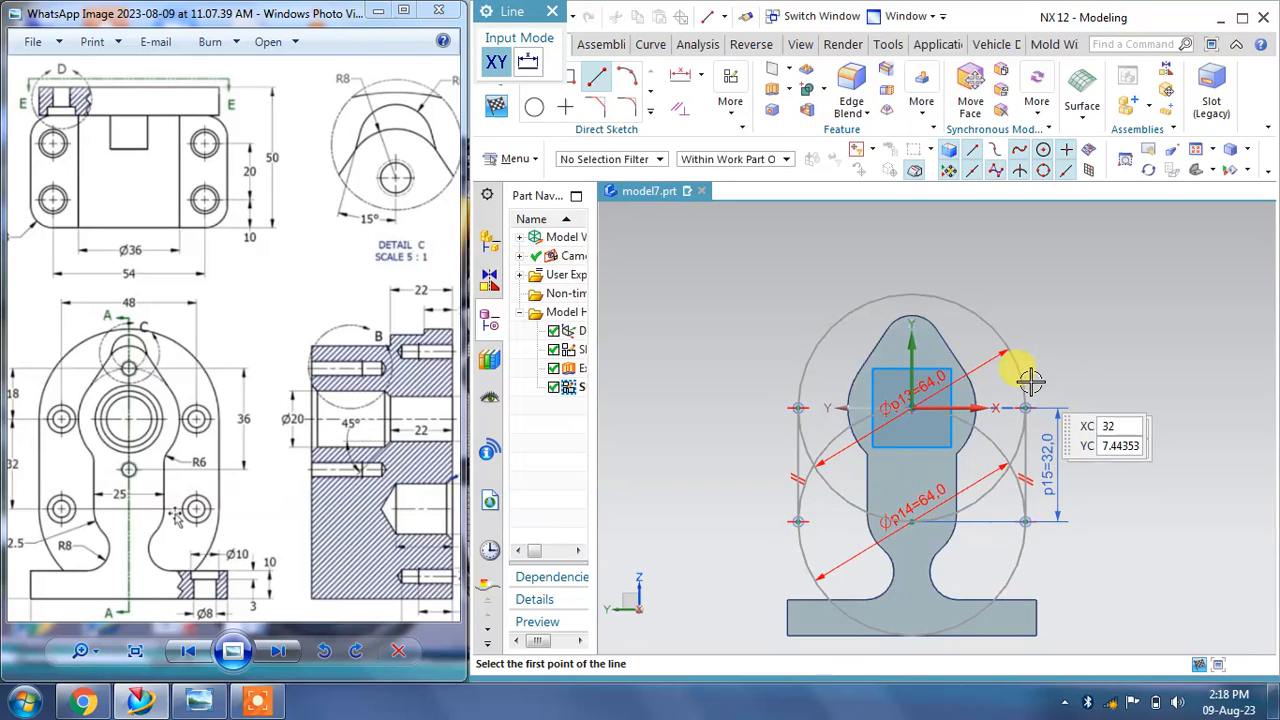
{"action": "key", "text": "Escape"}
Step: Constrain the right vertical line tangent to the lower circle
{"action": "scroll", "coordinate": [1057, 515], "scroll_direction": "up", "scroll_amount": 3}
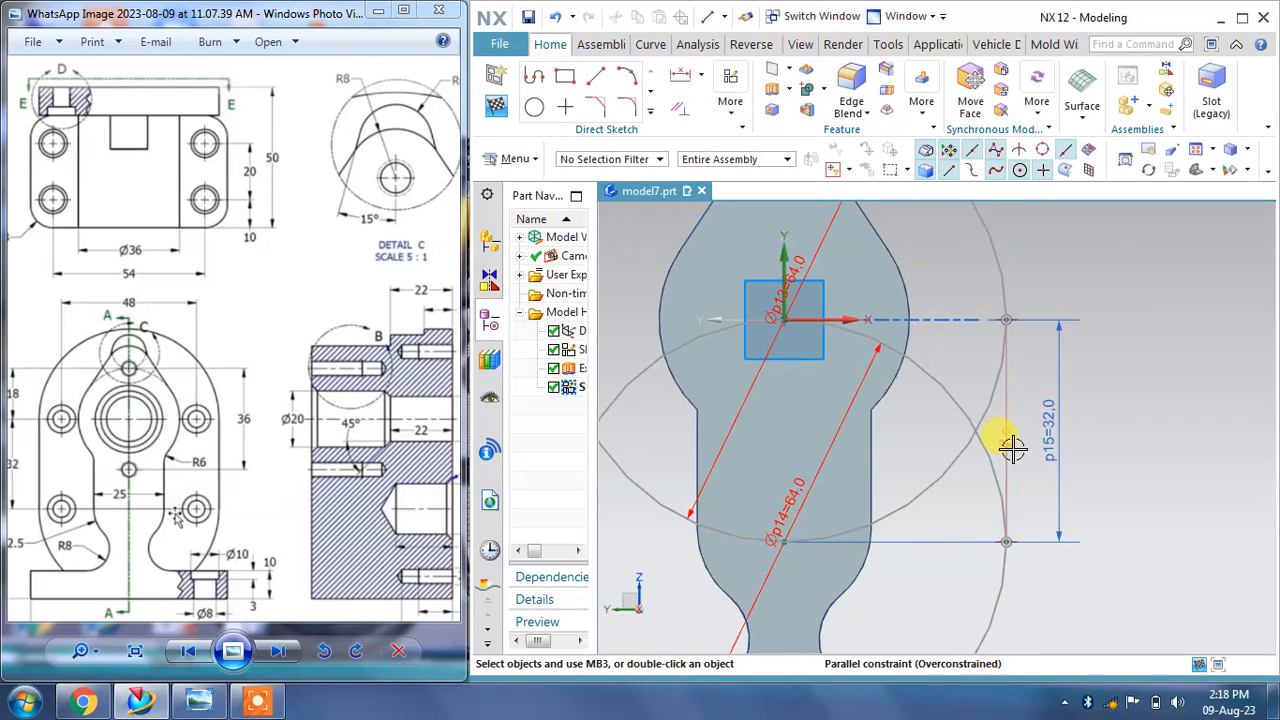
{"action": "right_click_drag", "start_coordinate": [1019, 453], "coordinate": [996, 456]}
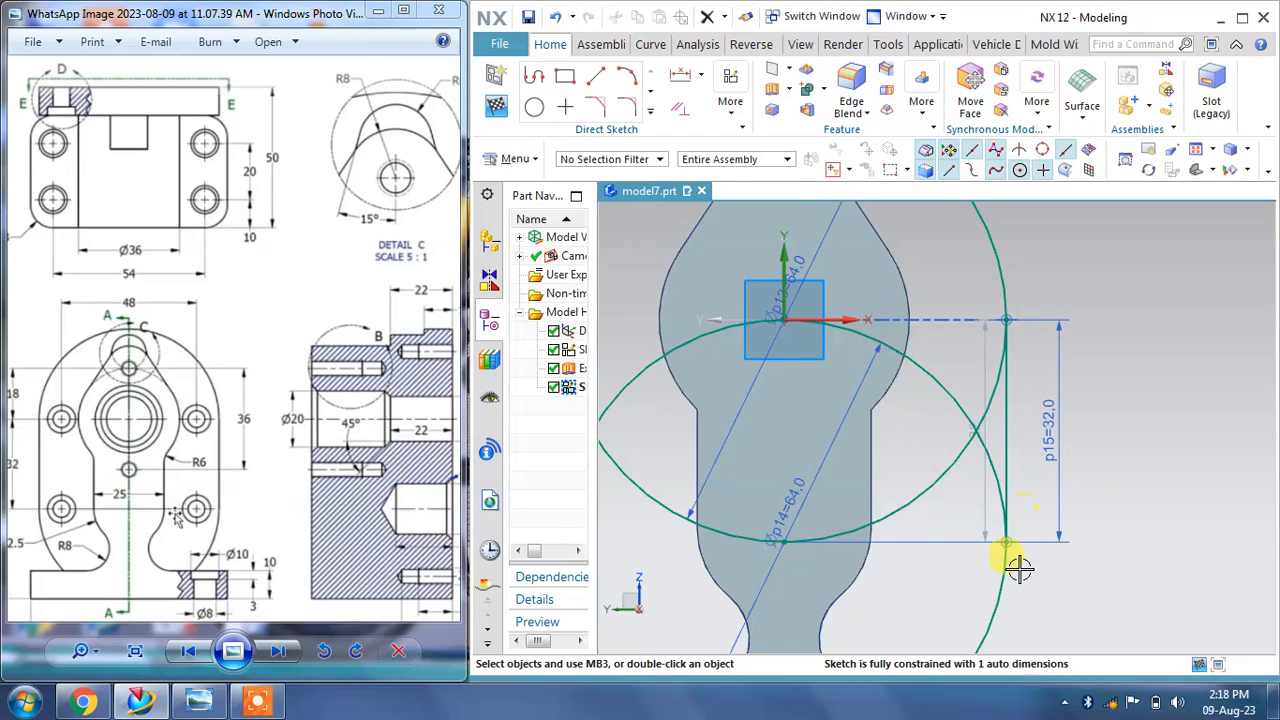
{"action": "left_click", "coordinate": [679, 110]}
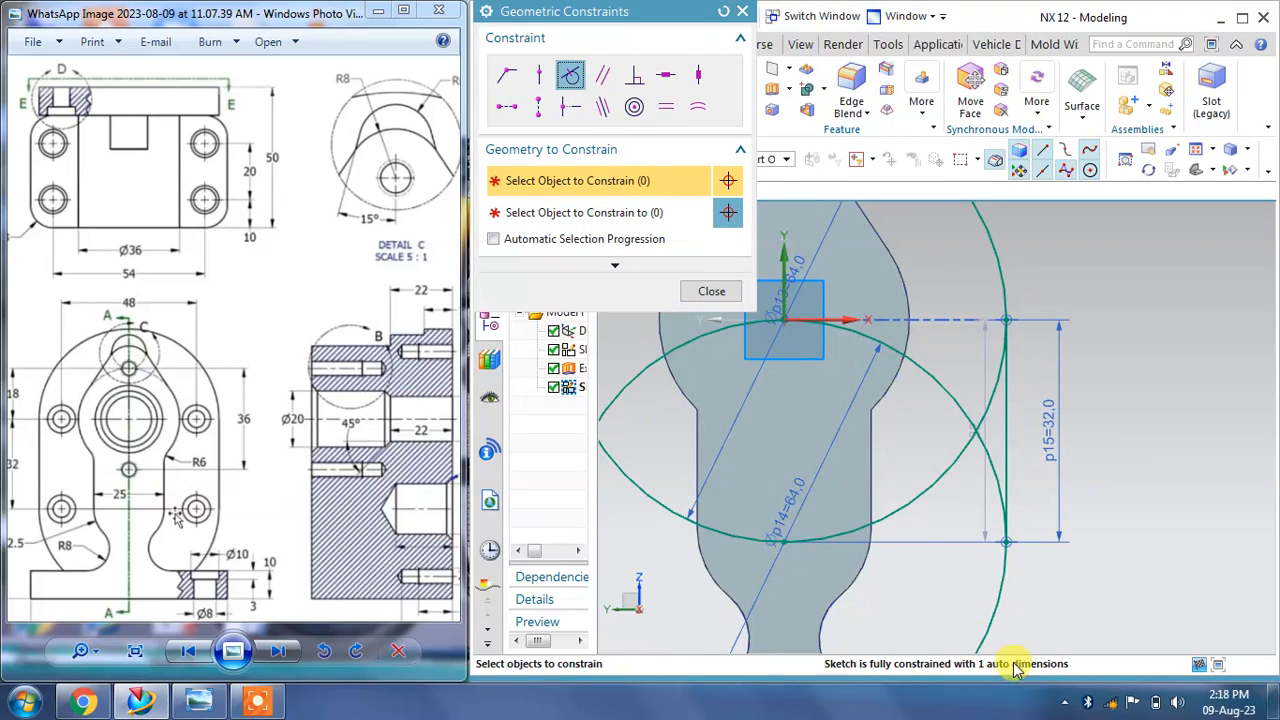
{"action": "left_click", "coordinate": [737, 352]}
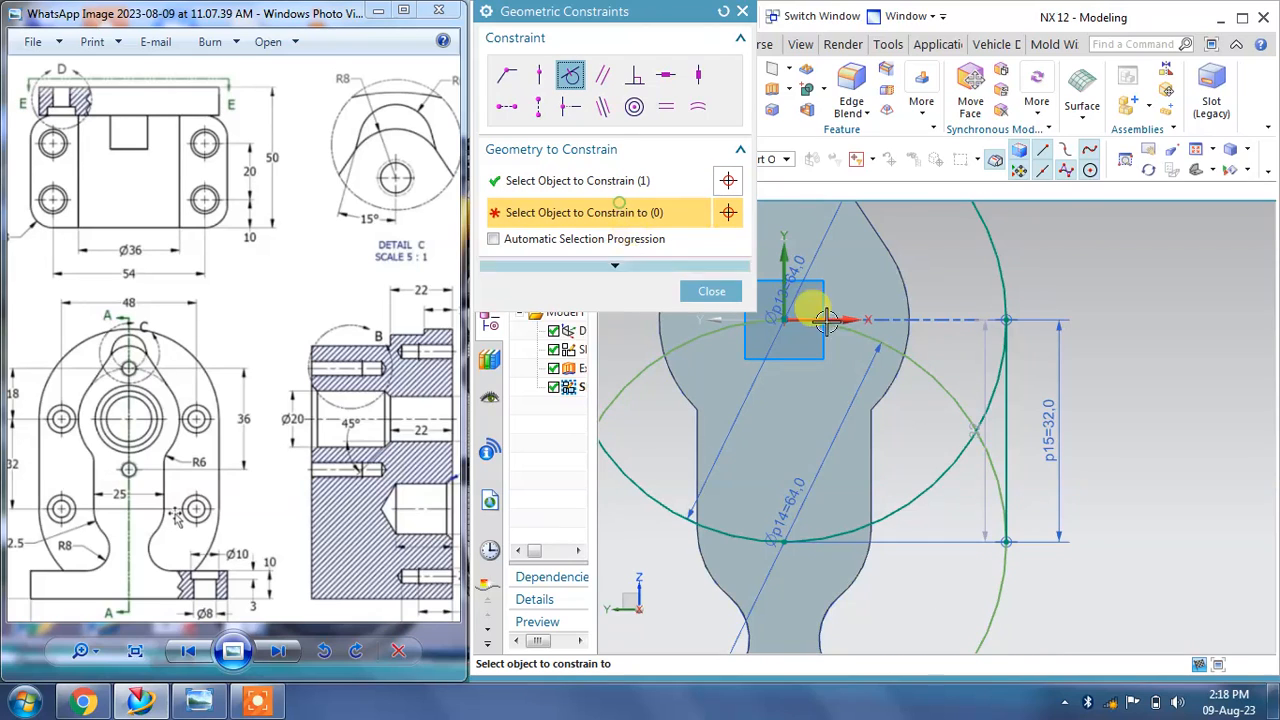
{"action": "left_click", "coordinate": [1001, 470]}
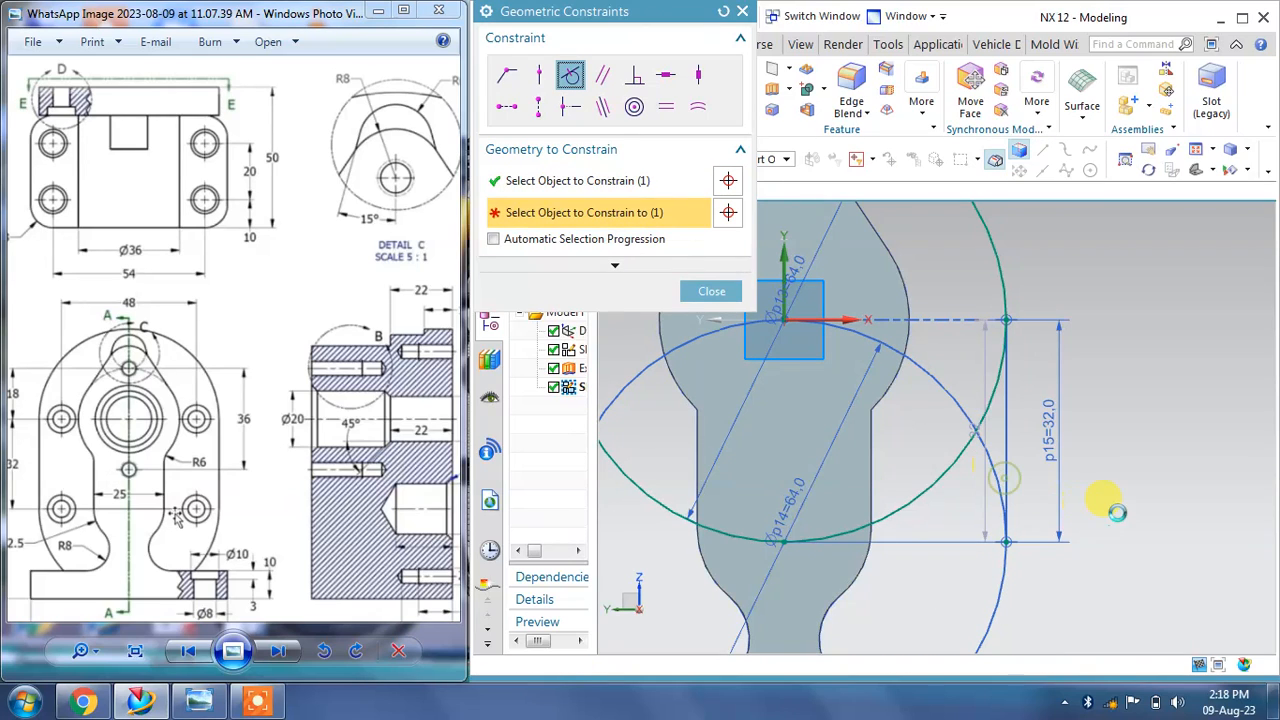
{"action": "left_click", "coordinate": [712, 291]}
Step: Add a point-on-curve constraint between the upper circle's center and the lower circle geometry
{"action": "left_click", "coordinate": [872, 372]}
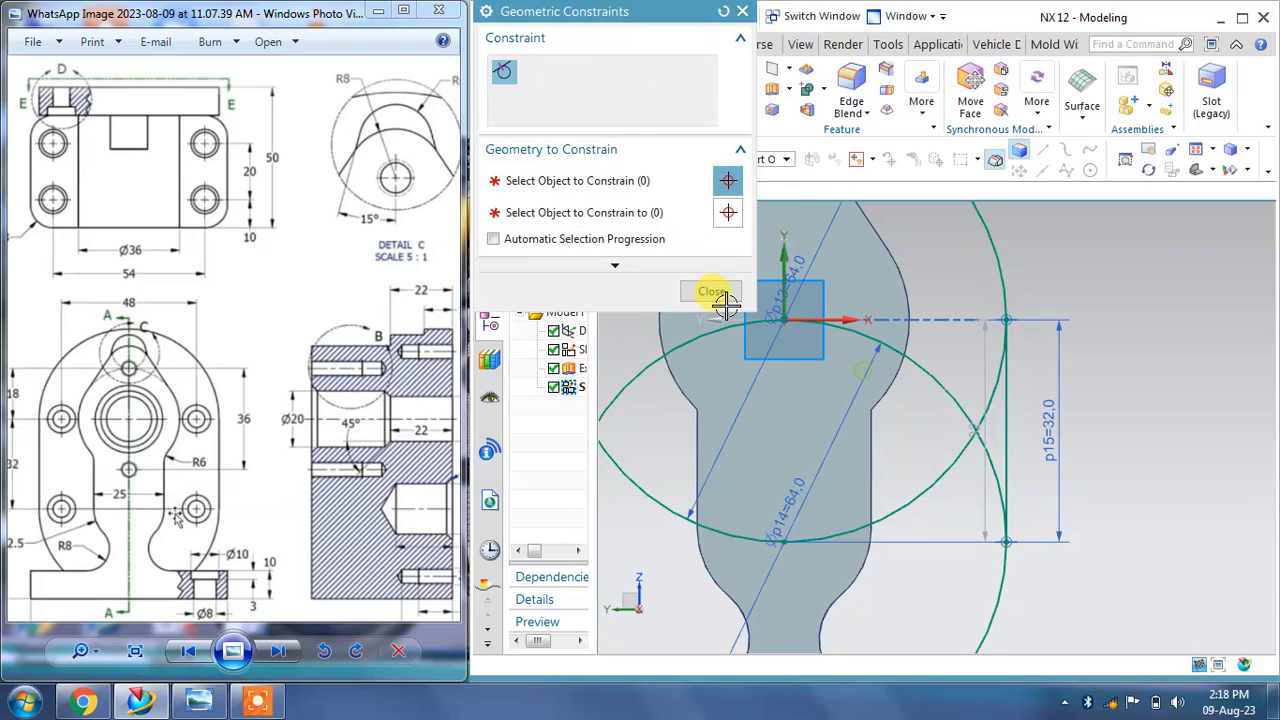
{"action": "scroll", "coordinate": [908, 420], "scroll_direction": "down", "scroll_amount": 3}
{"action": "scroll", "coordinate": [862, 508], "scroll_direction": "up", "scroll_amount": 2}
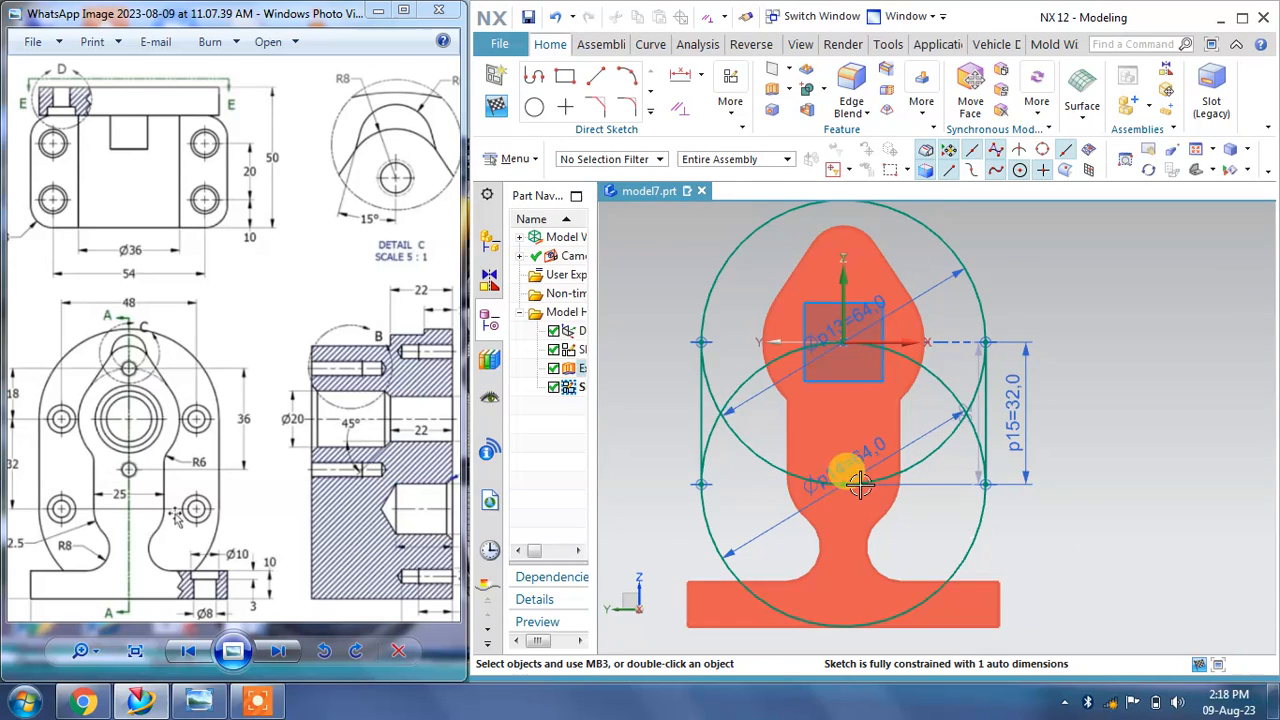
{"action": "left_click", "coordinate": [684, 108]}
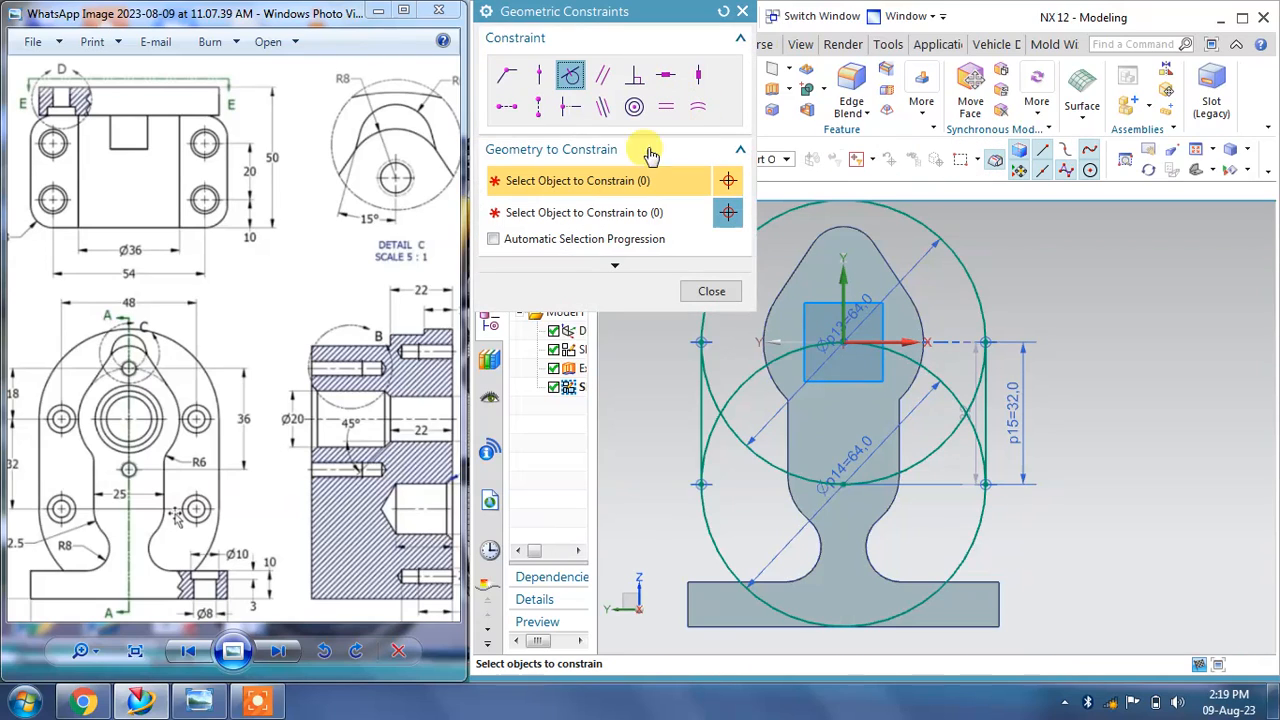
{"action": "left_click", "coordinate": [843, 342]}
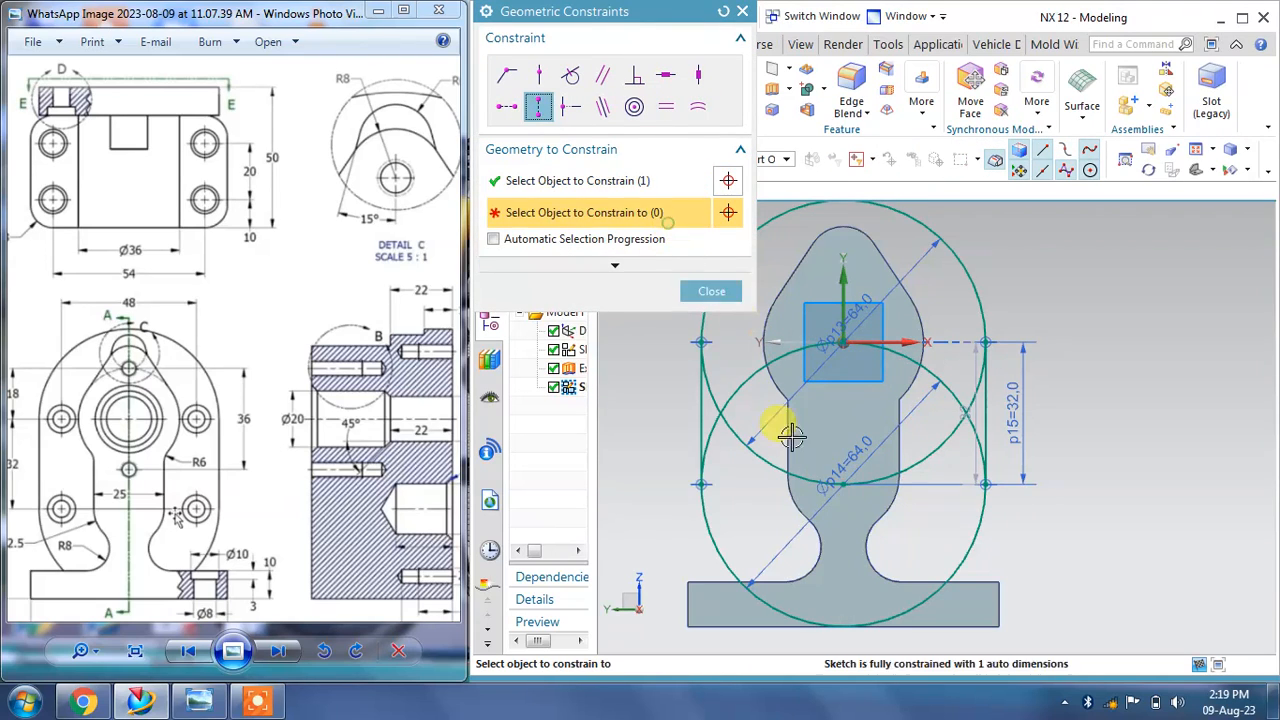
{"action": "left_click", "coordinate": [832, 470]}
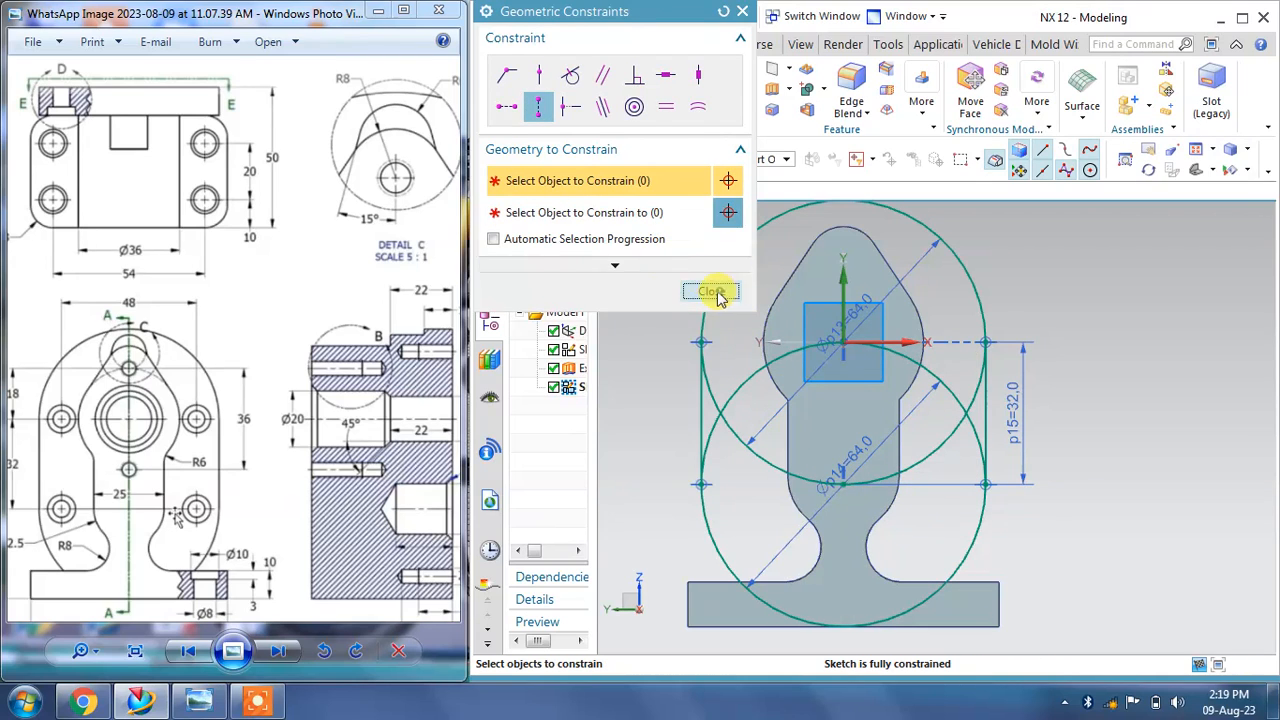
{"action": "left_click", "coordinate": [710, 292]}
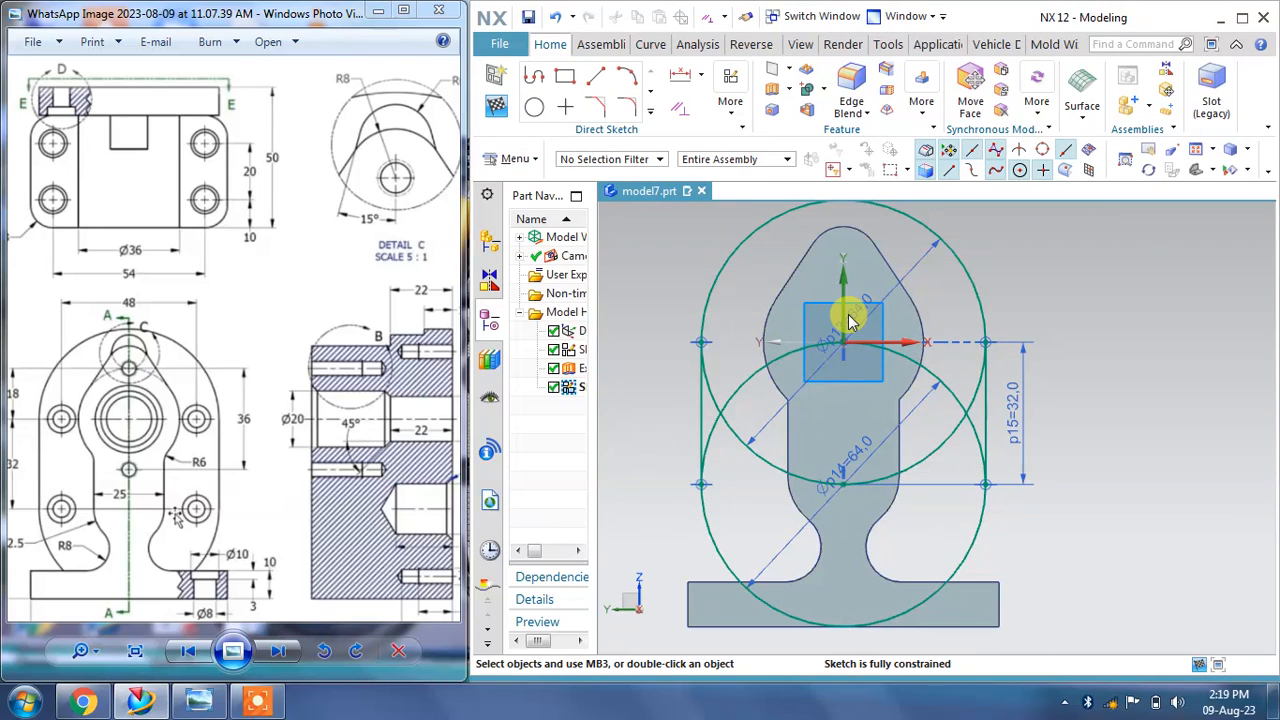
Step: Quick Trim the inner arcs of both circles to leave a closed oval outline
{"action": "left_click", "coordinate": [651, 120]}
{"action": "left_click", "coordinate": [604, 145]}
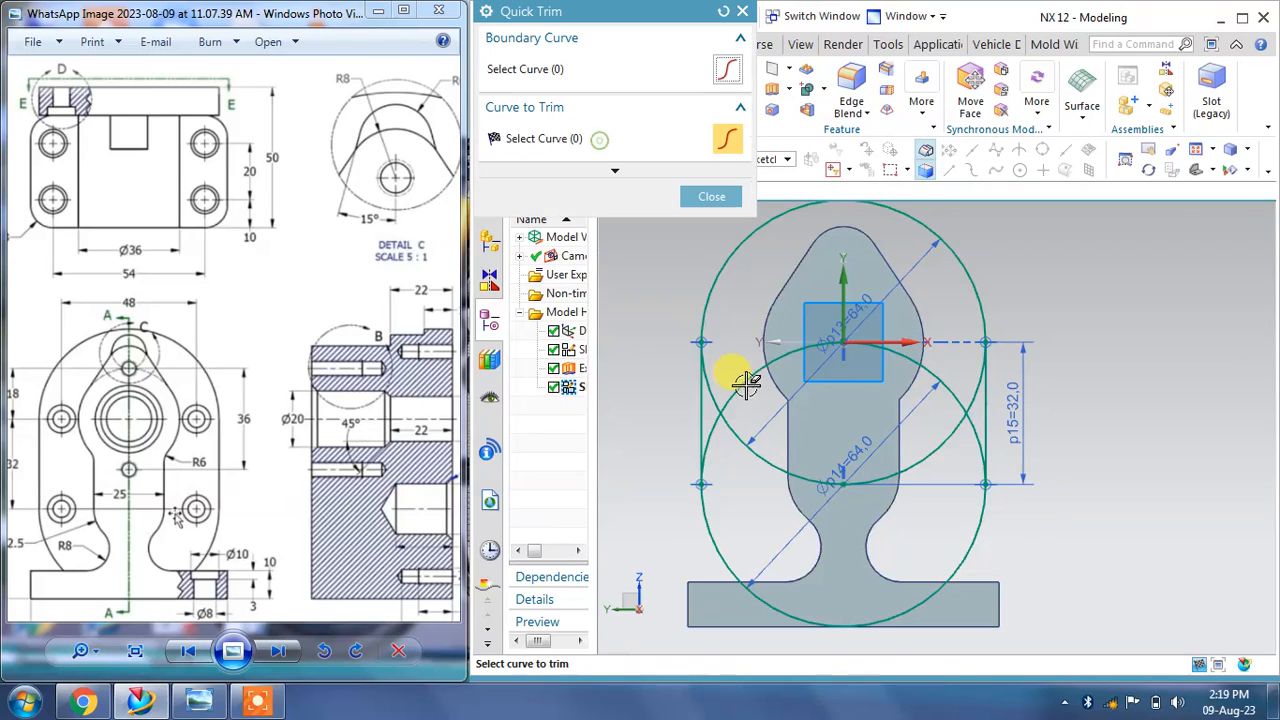
{"action": "left_click", "coordinate": [744, 385]}
{"action": "left_click", "coordinate": [843, 482]}
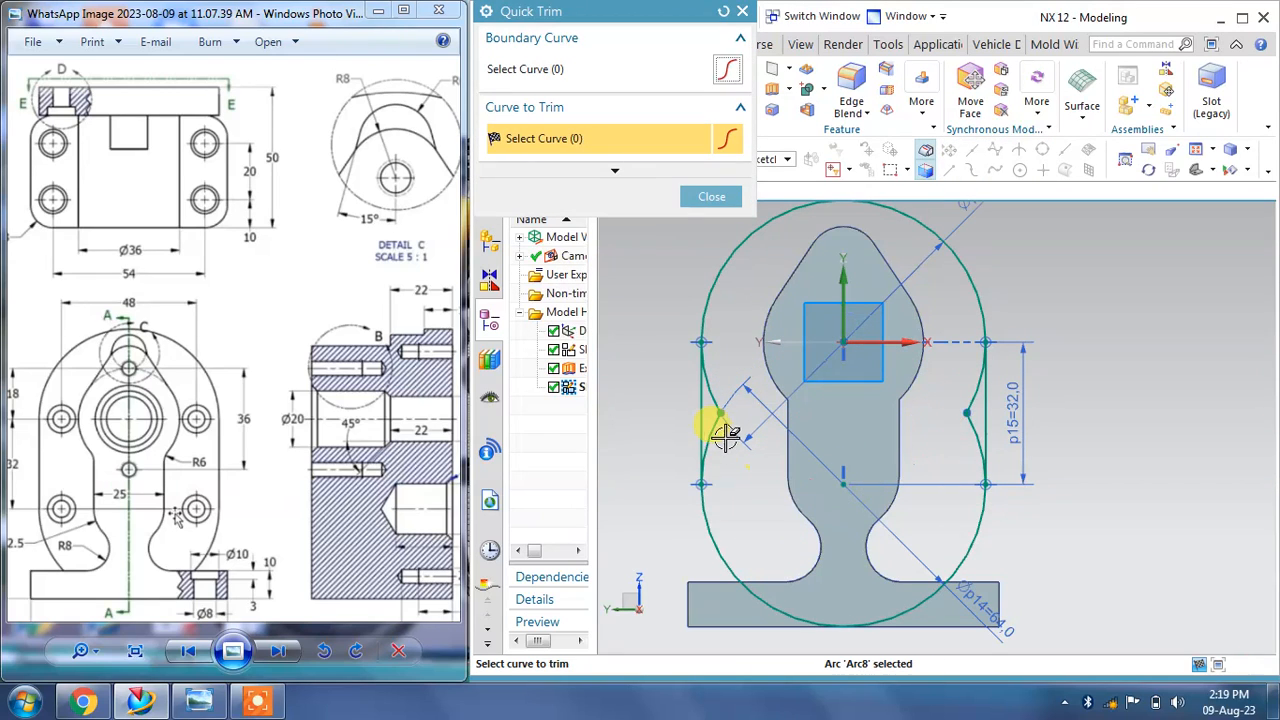
{"action": "left_click", "coordinate": [718, 428]}
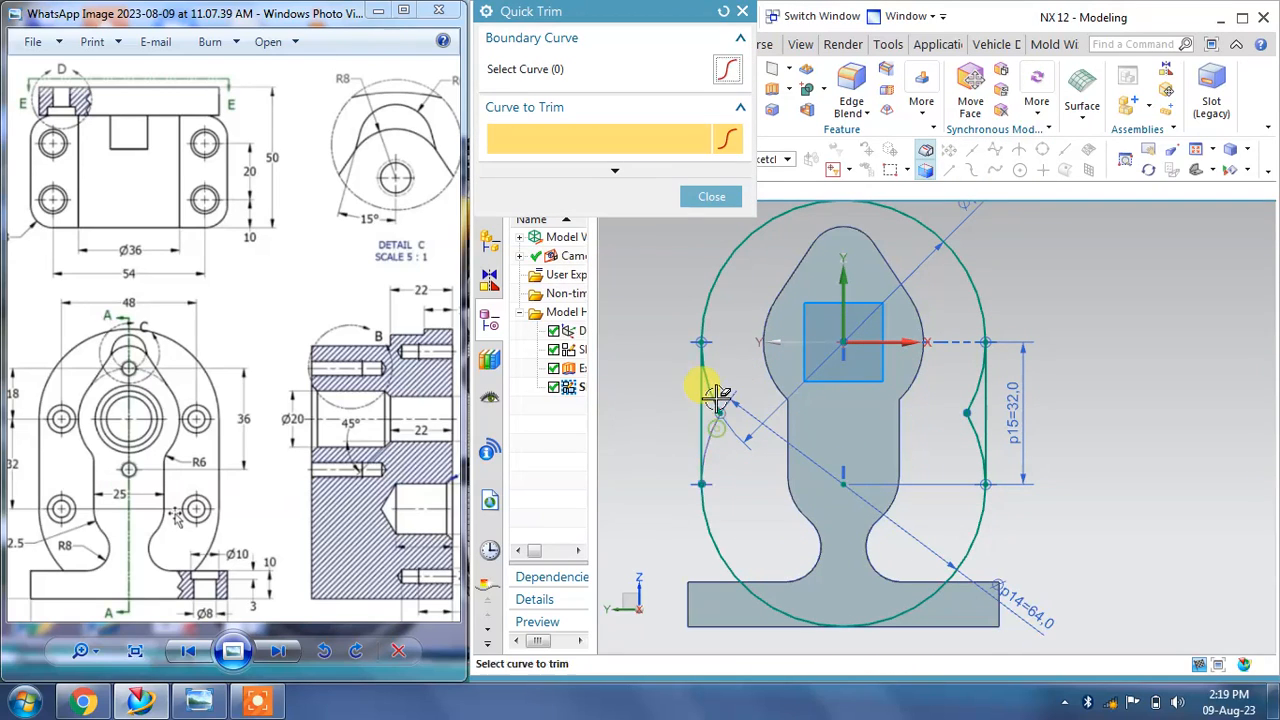
{"action": "left_click", "coordinate": [967, 431]}
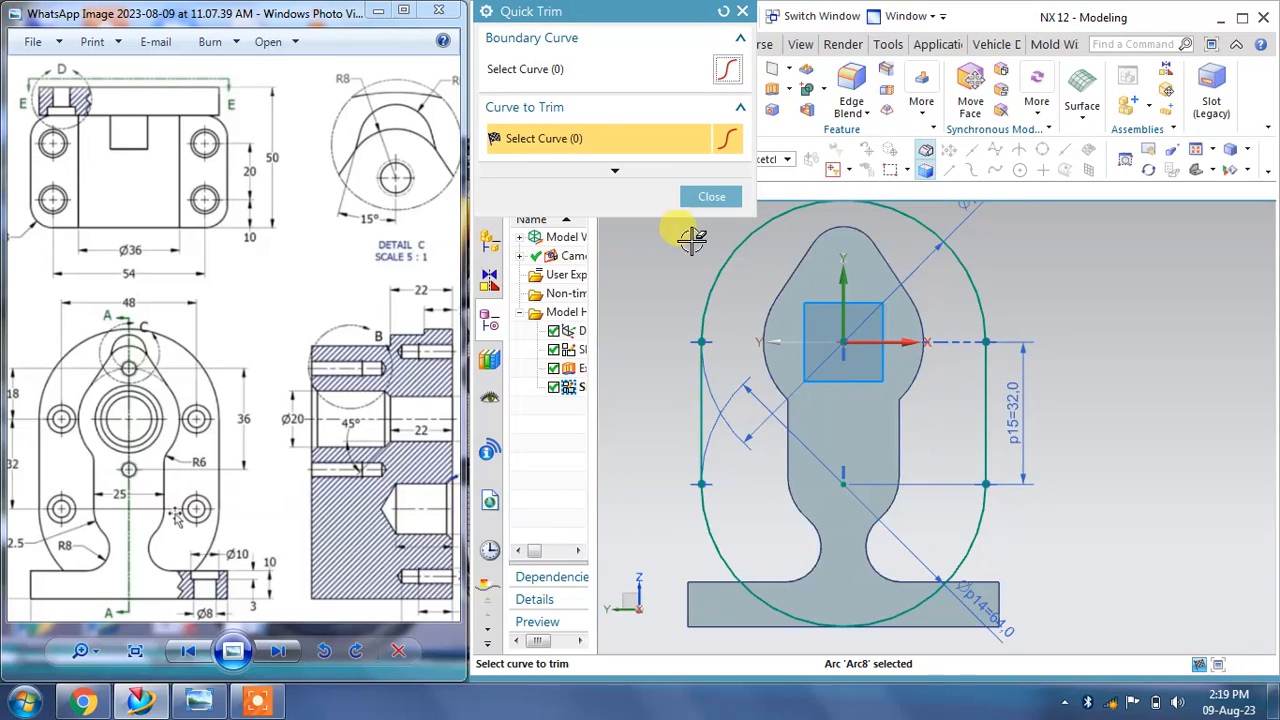
{"action": "left_click", "coordinate": [710, 197]}
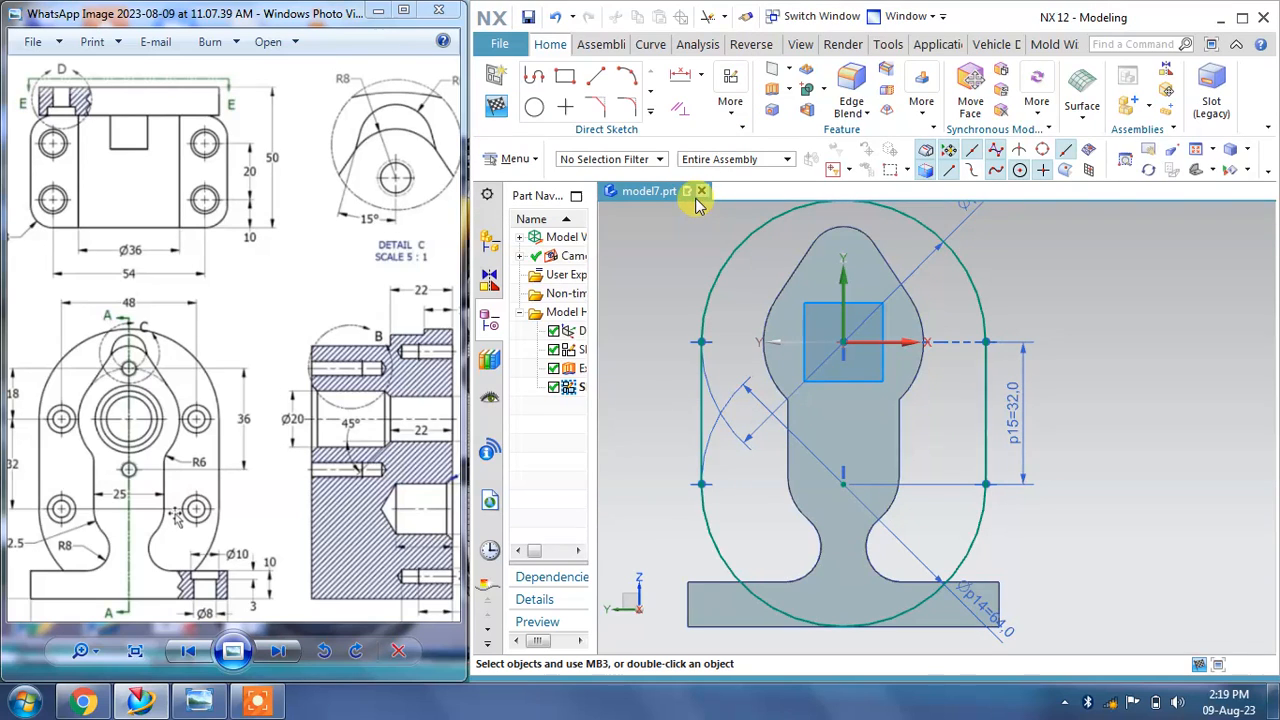
Step: Finish the sketch and extrude the oval outline 10 mm, uniting it with the existing body
{"action": "left_click", "coordinate": [497, 108]}
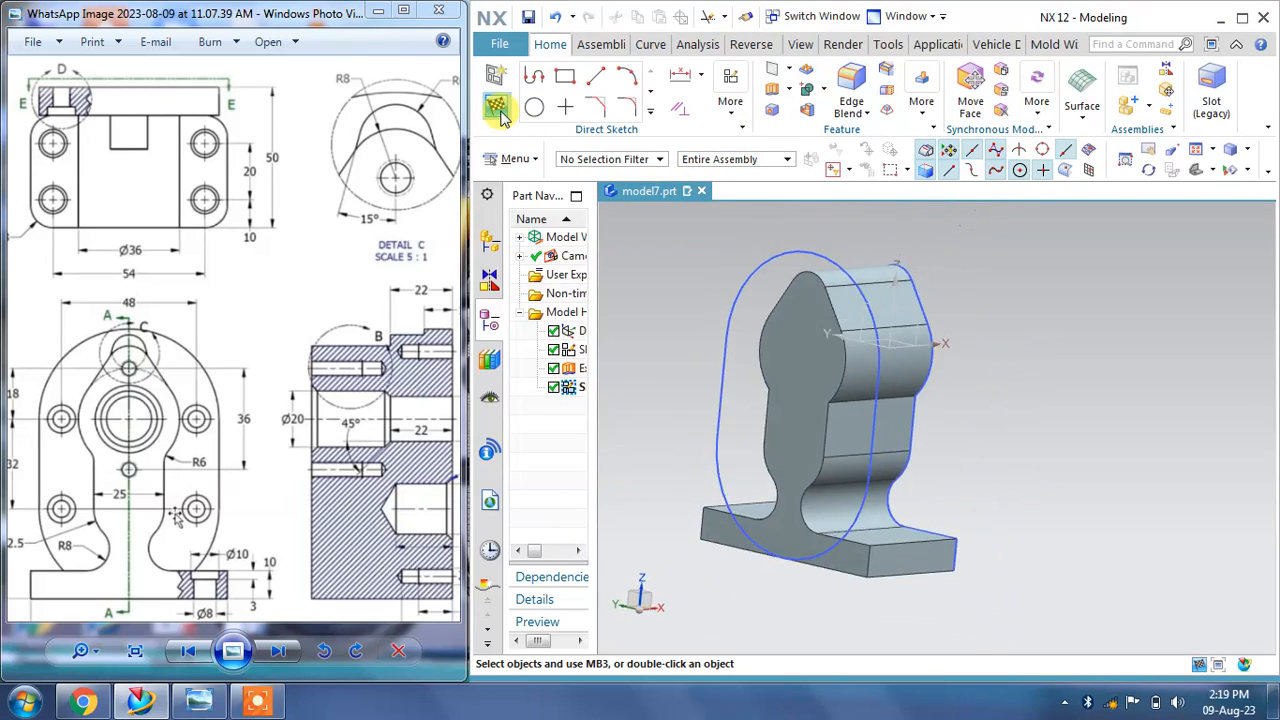
{"action": "left_click", "coordinate": [648, 229]}
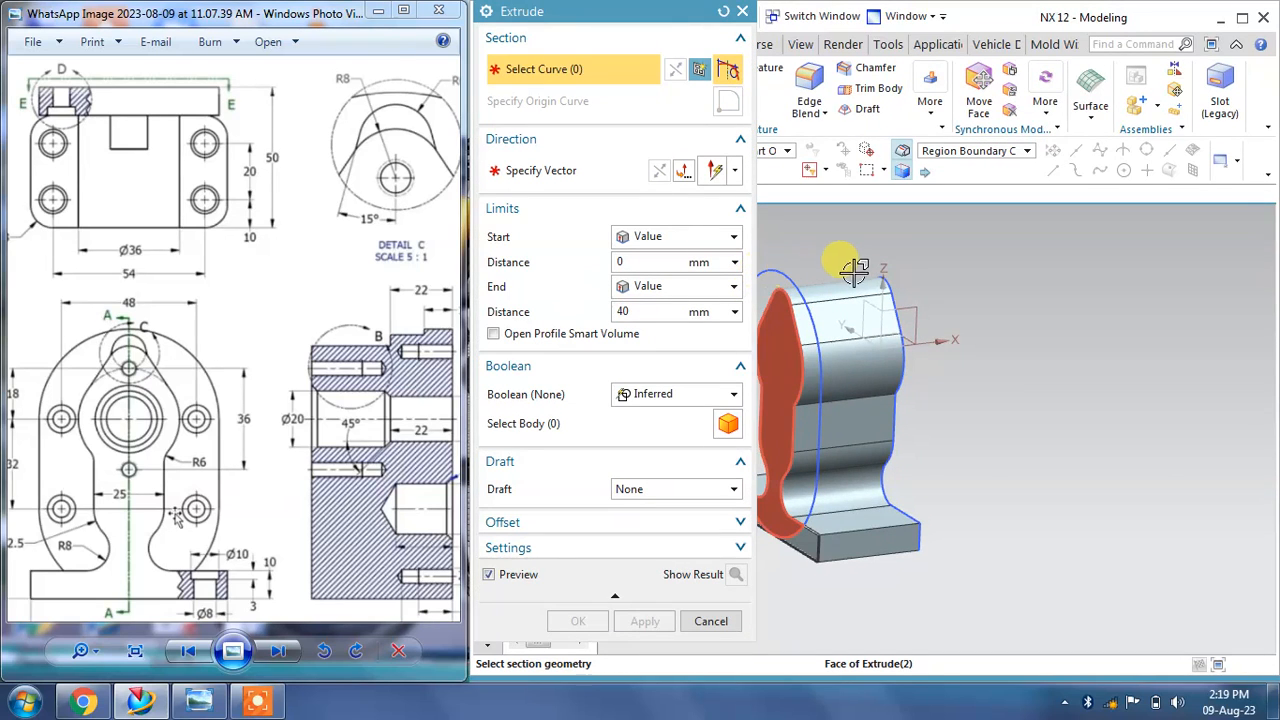
{"action": "middle_click_drag", "start_coordinate": [951, 301], "coordinate": [1174, 303], "text": "shift"}
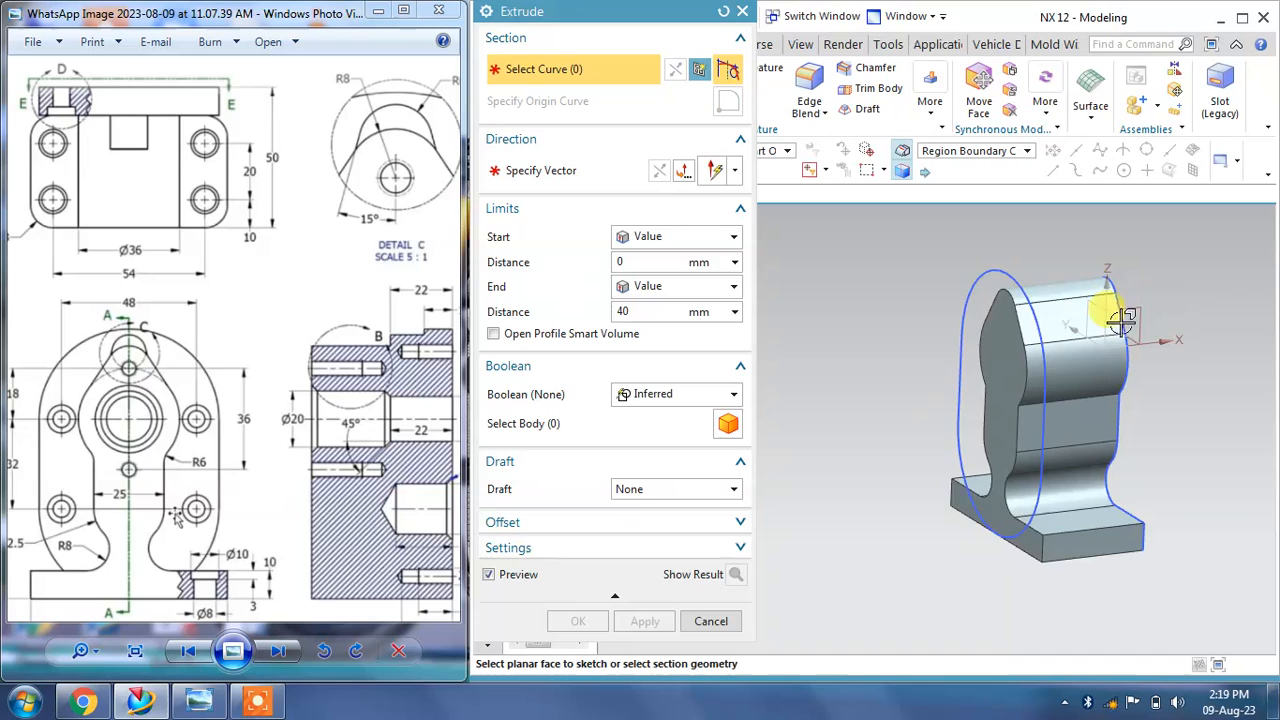
{"action": "left_click", "coordinate": [990, 280]}
{"action": "left_click", "coordinate": [652, 316]}
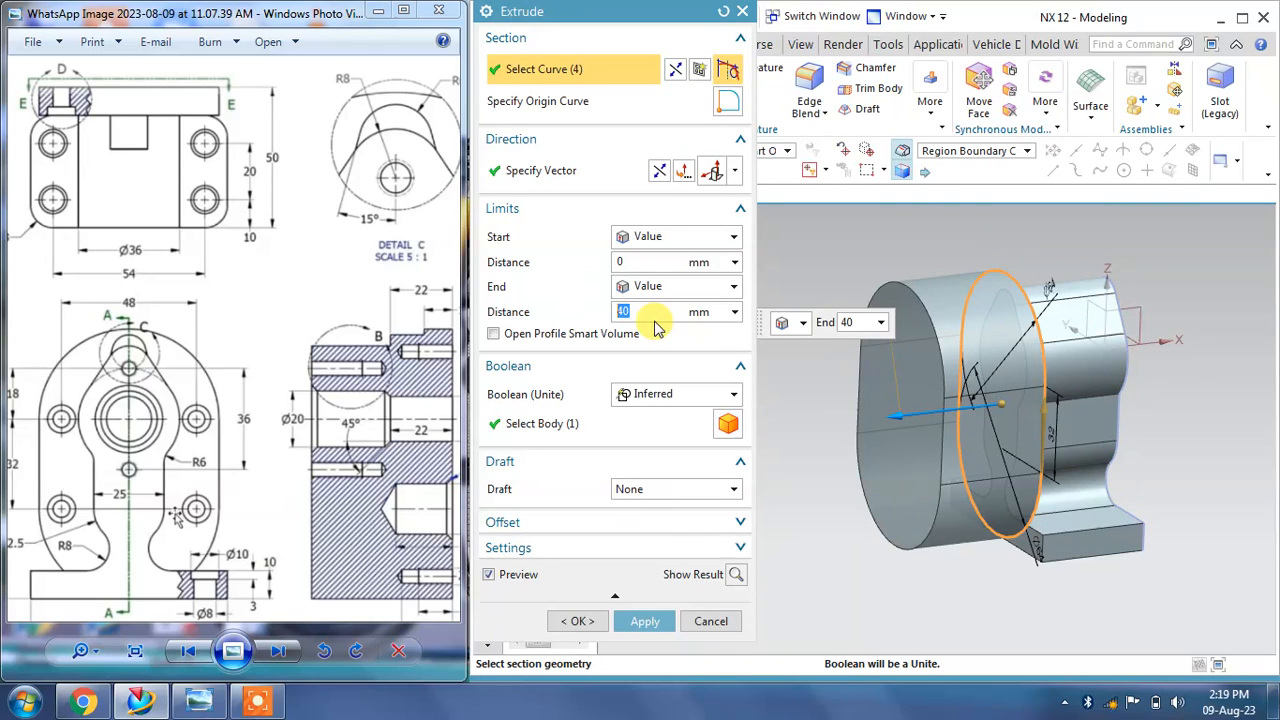
{"action": "type", "text": "10"}
{"action": "key", "text": "Return"}
{"action": "left_click", "coordinate": [652, 396]}
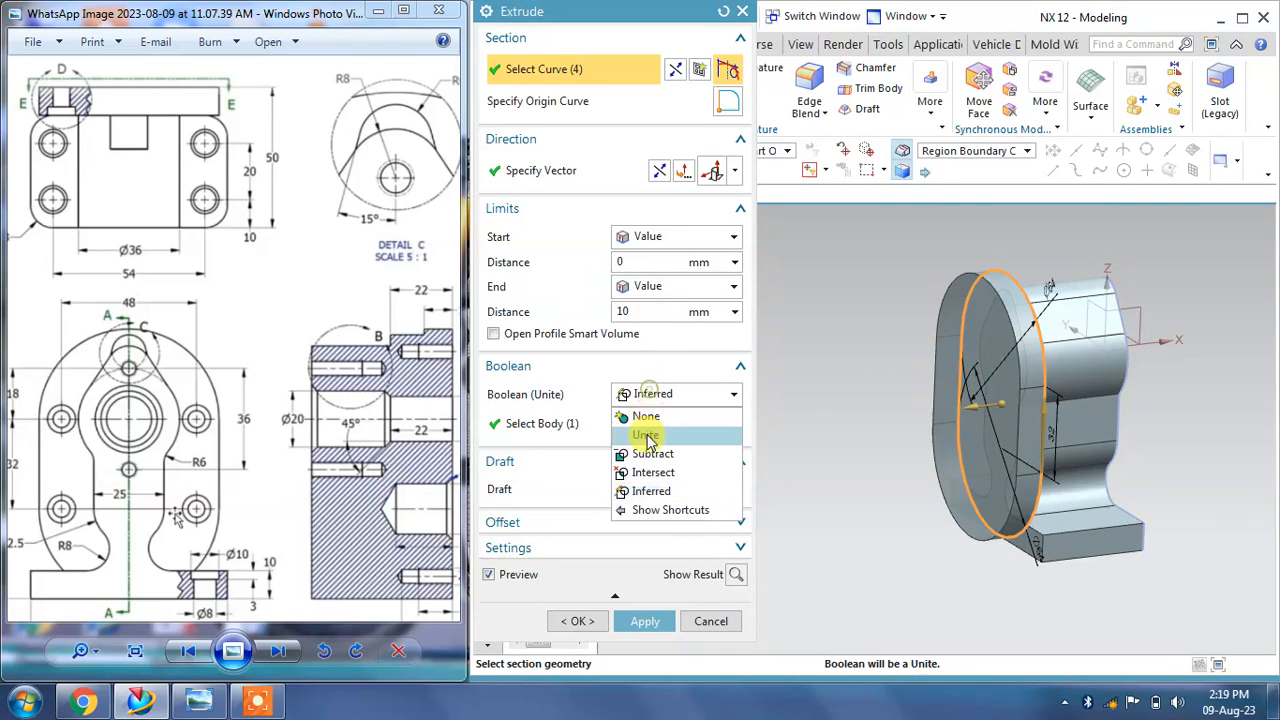
{"action": "left_click", "coordinate": [648, 432]}
{"action": "left_click", "coordinate": [662, 619]}
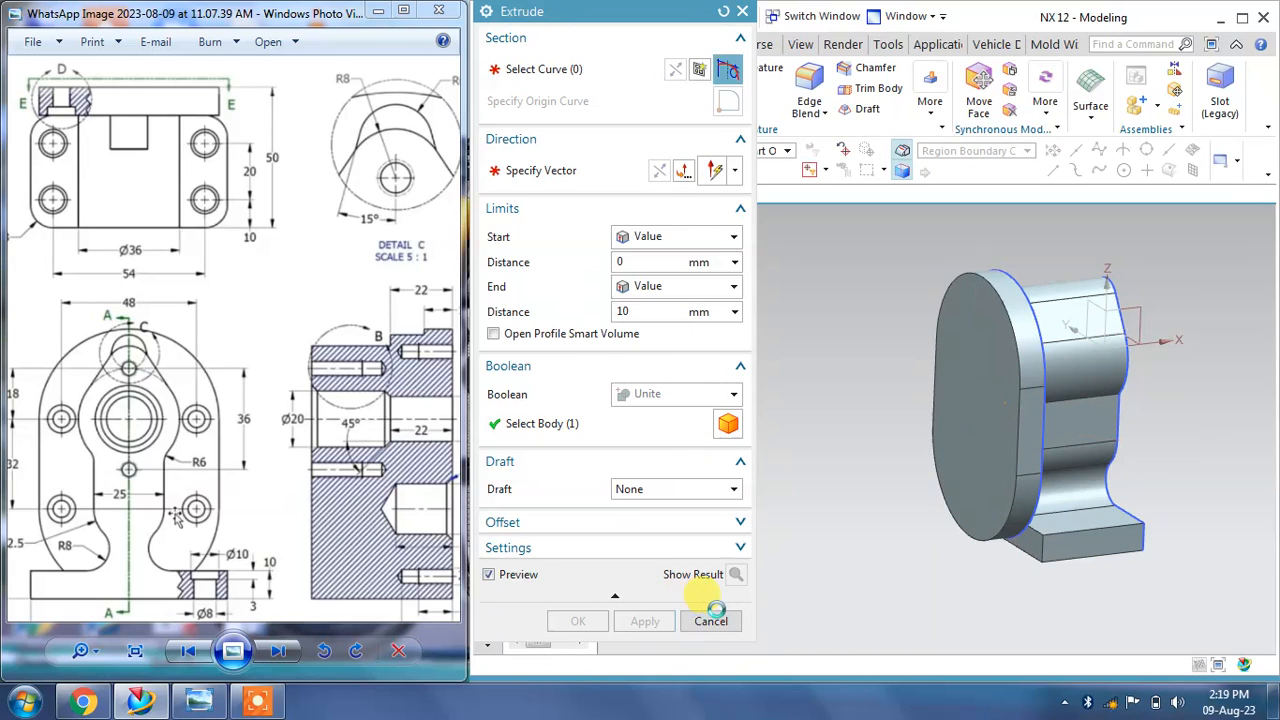
Step: Examine the extruded bracket from different angles and study section A-A of the reference drawing
{"action": "left_click", "coordinate": [709, 537]}
{"action": "middle_click_drag", "start_coordinate": [730, 520], "coordinate": [800, 512]}
{"action": "right_click_drag", "start_coordinate": [957, 327], "coordinate": [960, 360]}
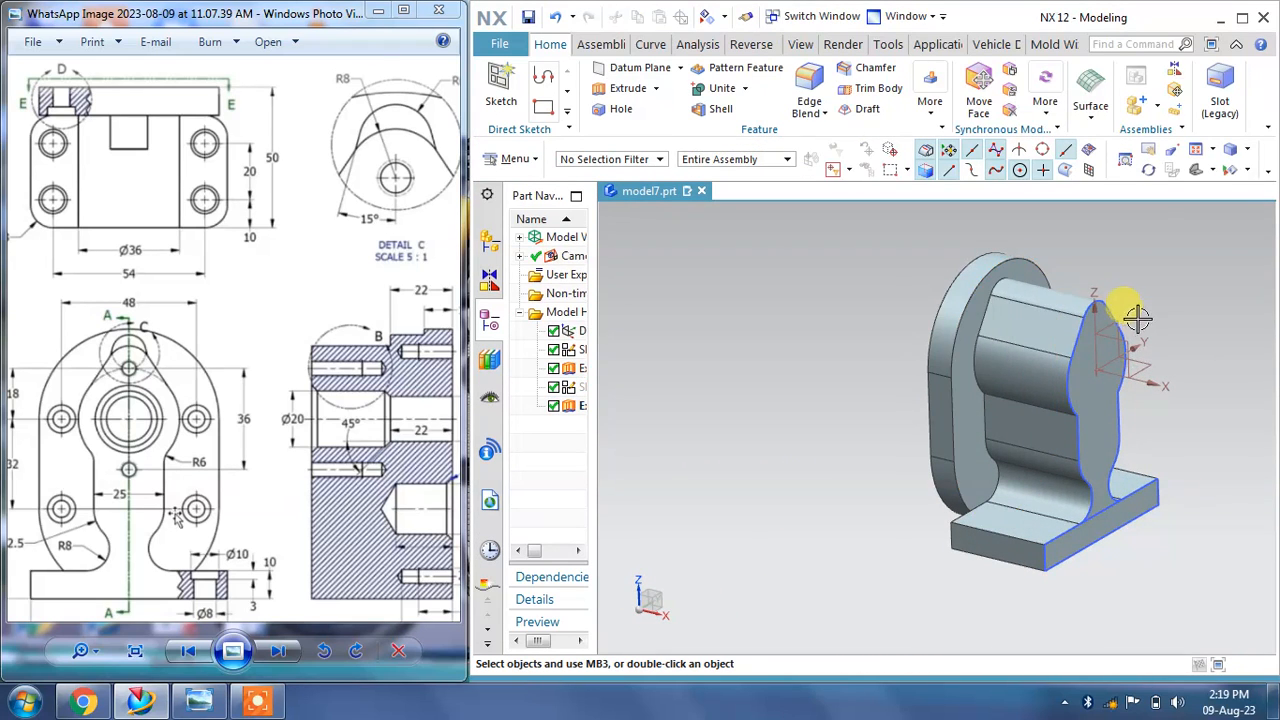
{"action": "scroll", "coordinate": [1146, 374], "scroll_direction": "up", "scroll_amount": 2}
{"action": "middle_click_drag", "start_coordinate": [1146, 374], "coordinate": [1145, 372]}
{"action": "mouse_move", "coordinate": [1145, 372]}
{"action": "middle_mouse_down", "text": "shift"}
{"action": "mouse_move", "coordinate": [1062, 316]}
{"action": "mouse_move", "coordinate": [1064, 328]}
{"action": "middle_mouse_up", "text": "shift"}
{"action": "left_click_drag", "start_coordinate": [358, 487], "coordinate": [357, 401]}
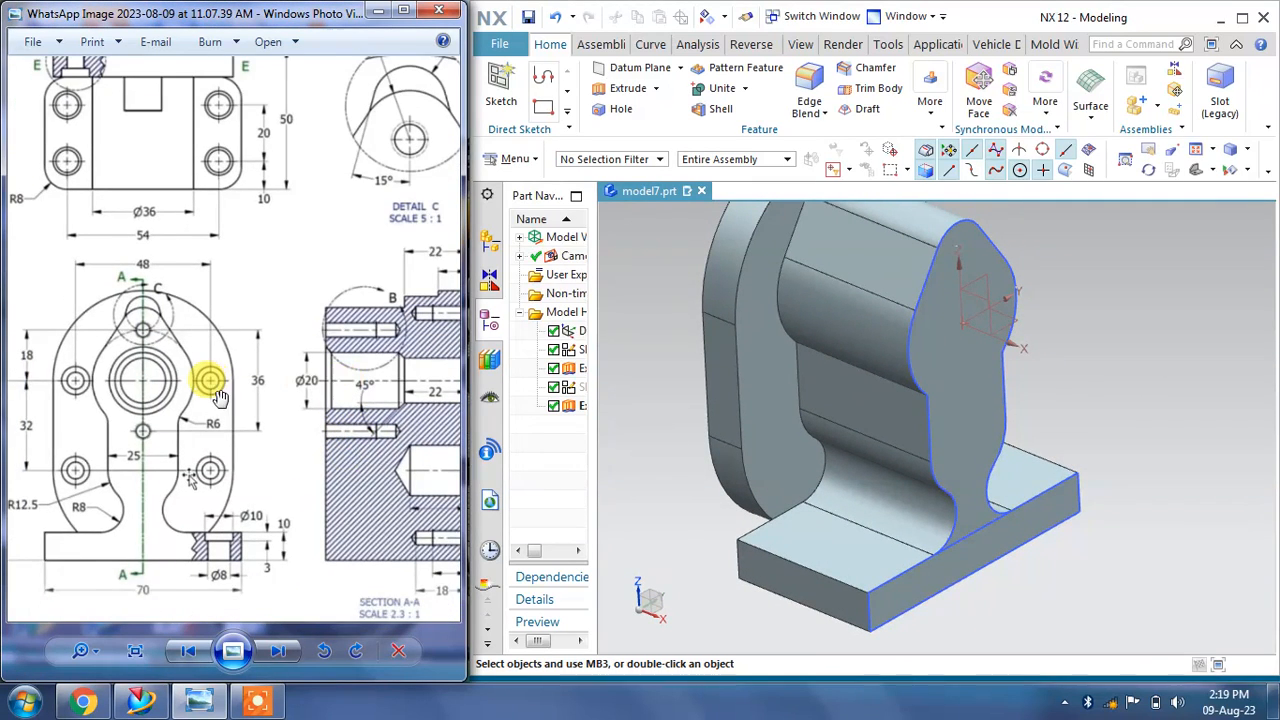
{"action": "left_click_drag", "start_coordinate": [218, 398], "coordinate": [186, 399]}
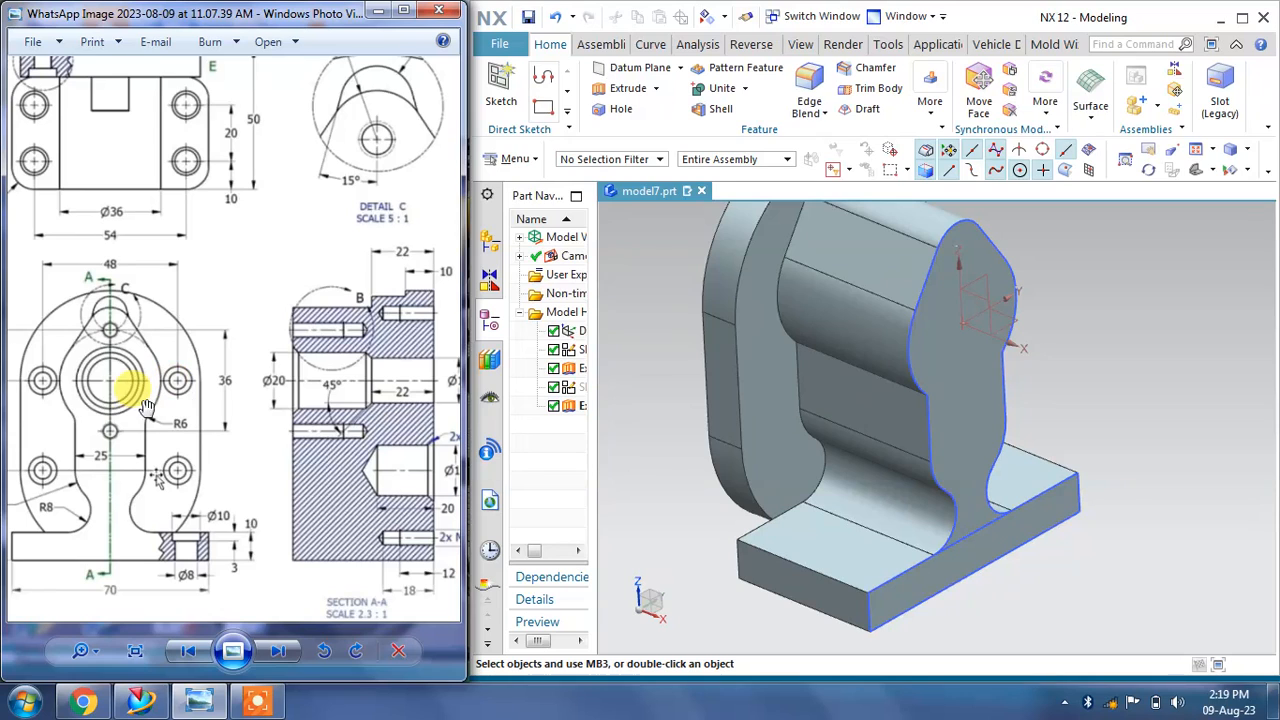
{"action": "scroll", "coordinate": [399, 402], "scroll_direction": "up", "scroll_amount": 3}
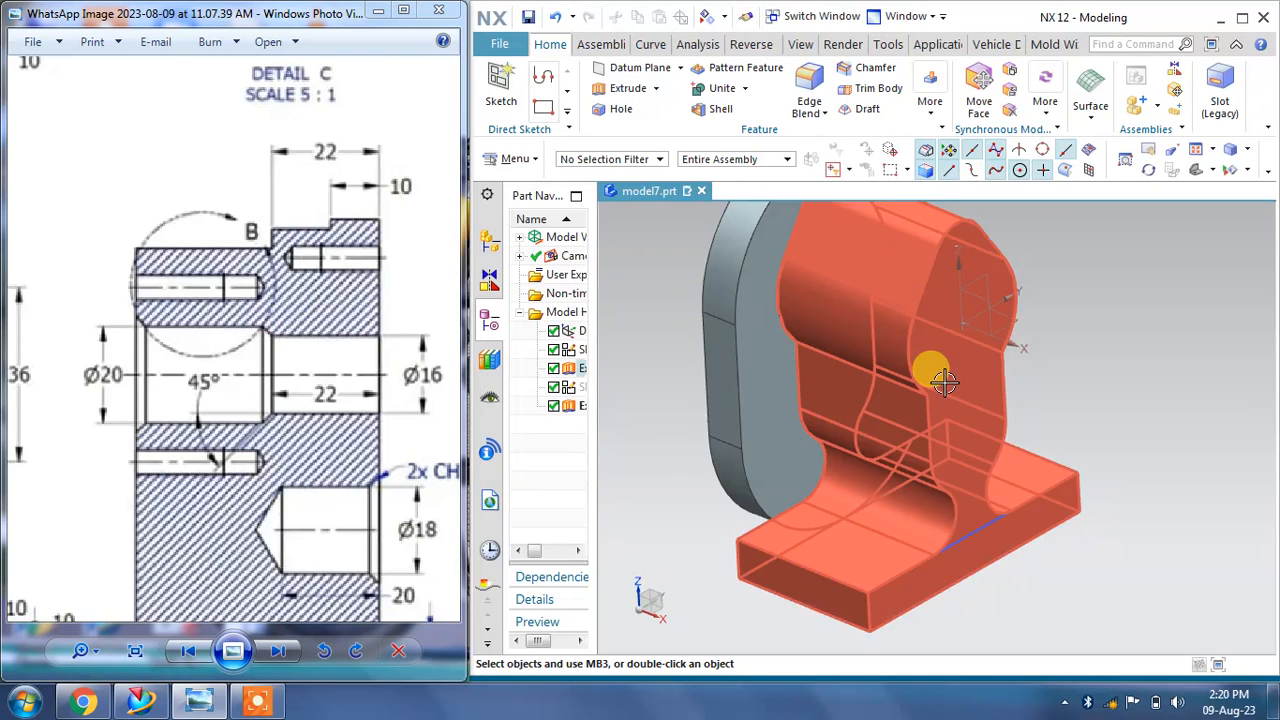
Step: Twice create a sketch on the front face of the profile extrusion and finish it without drawing anything
{"action": "middle_click_drag", "start_coordinate": [846, 366], "coordinate": [840, 303]}
{"action": "left_click", "coordinate": [505, 82]}
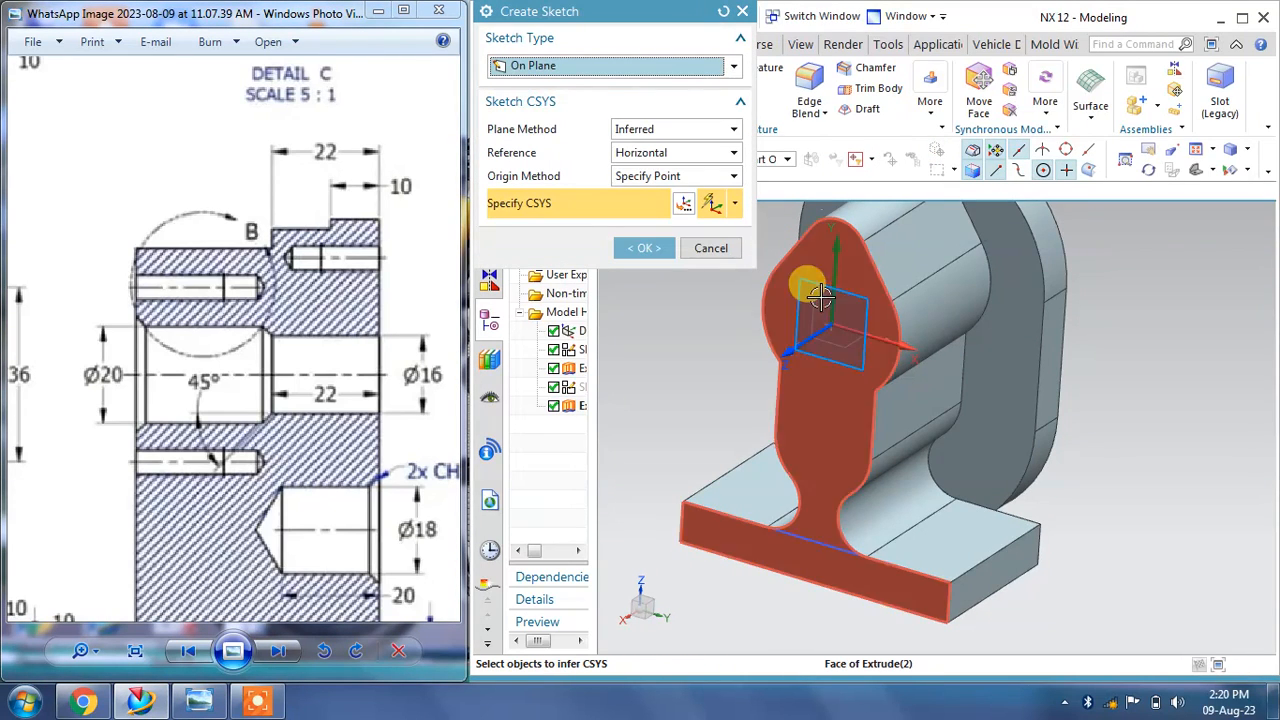
{"action": "left_click", "coordinate": [815, 294]}
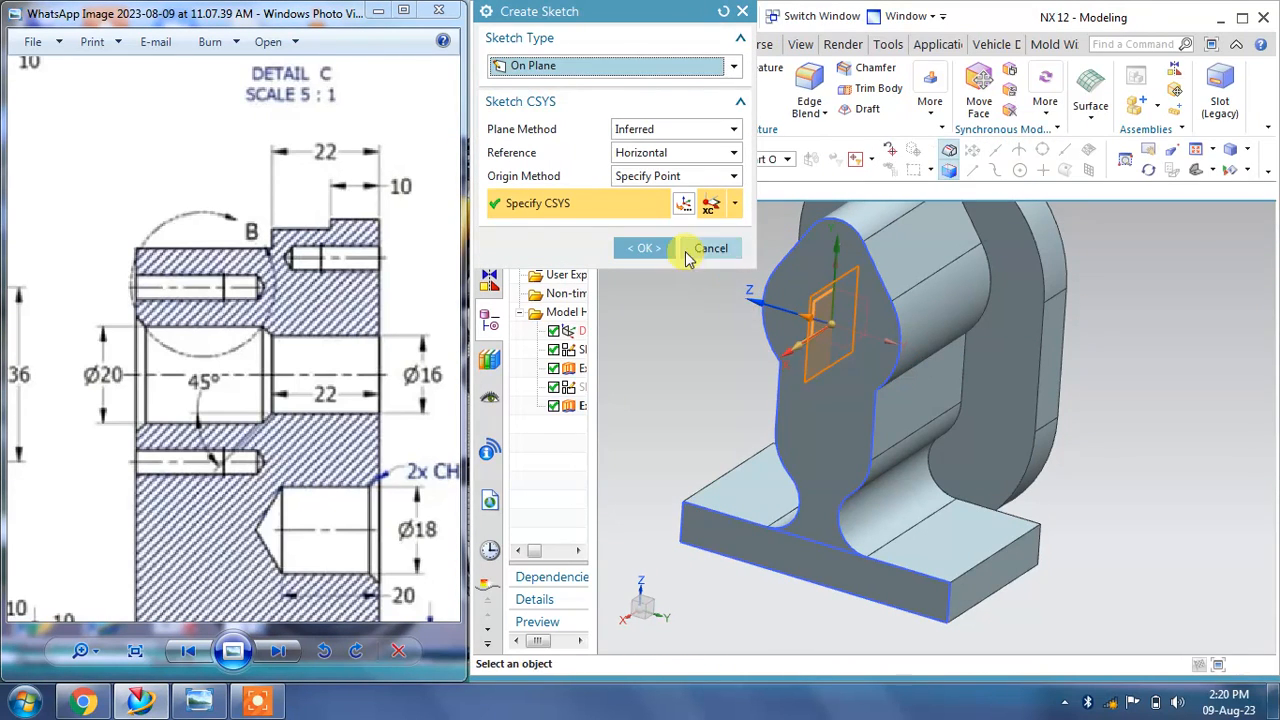
{"action": "left_click", "coordinate": [645, 248]}
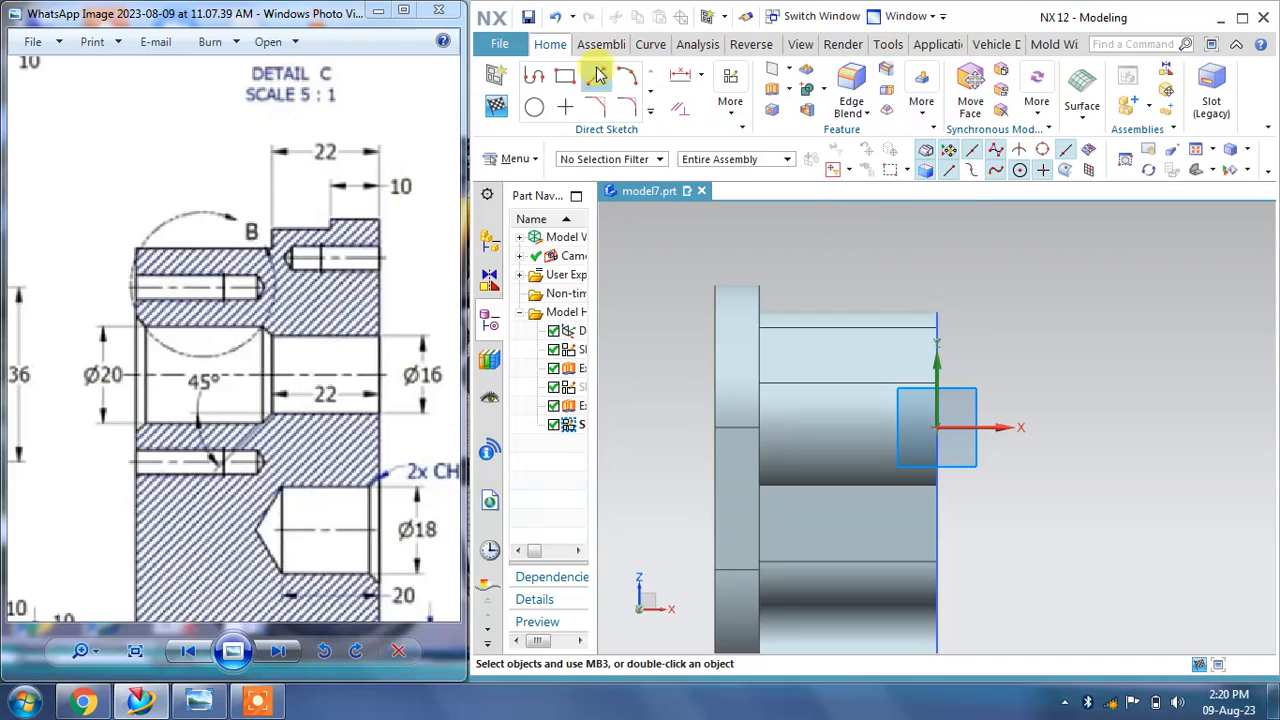
{"action": "left_click", "coordinate": [501, 103]}
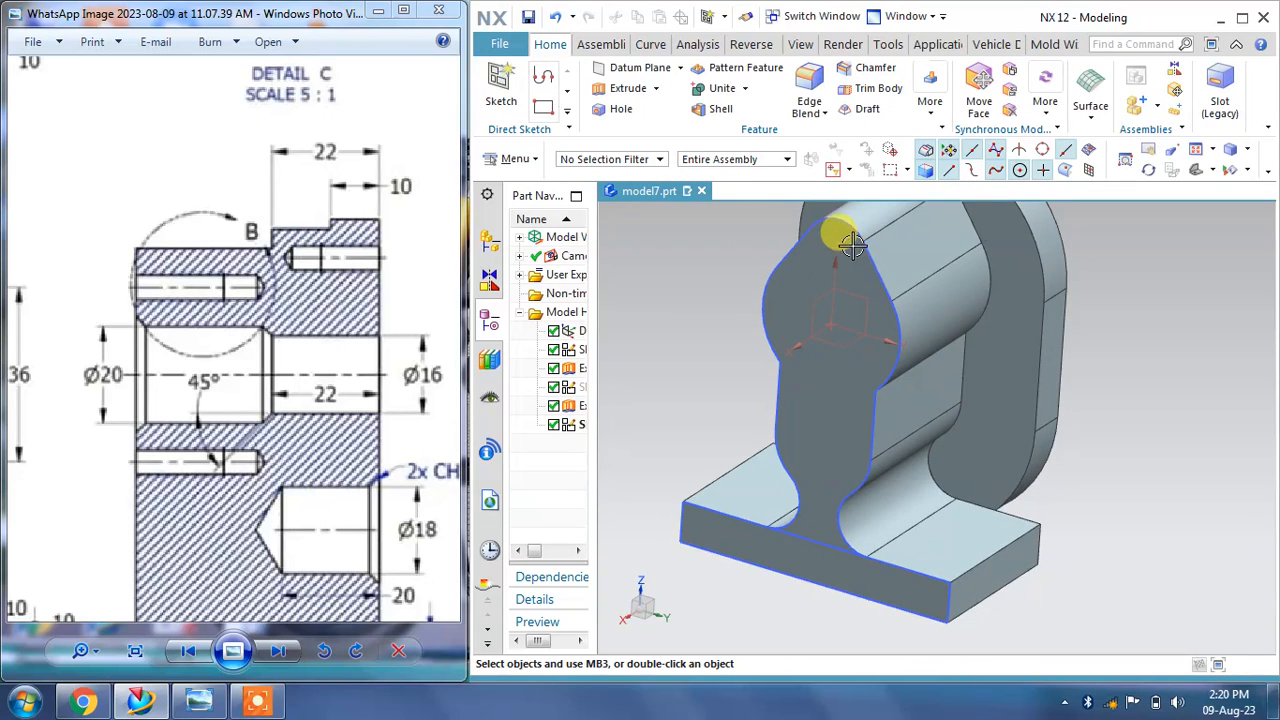
{"action": "middle_click_drag", "start_coordinate": [843, 237], "coordinate": [832, 231]}
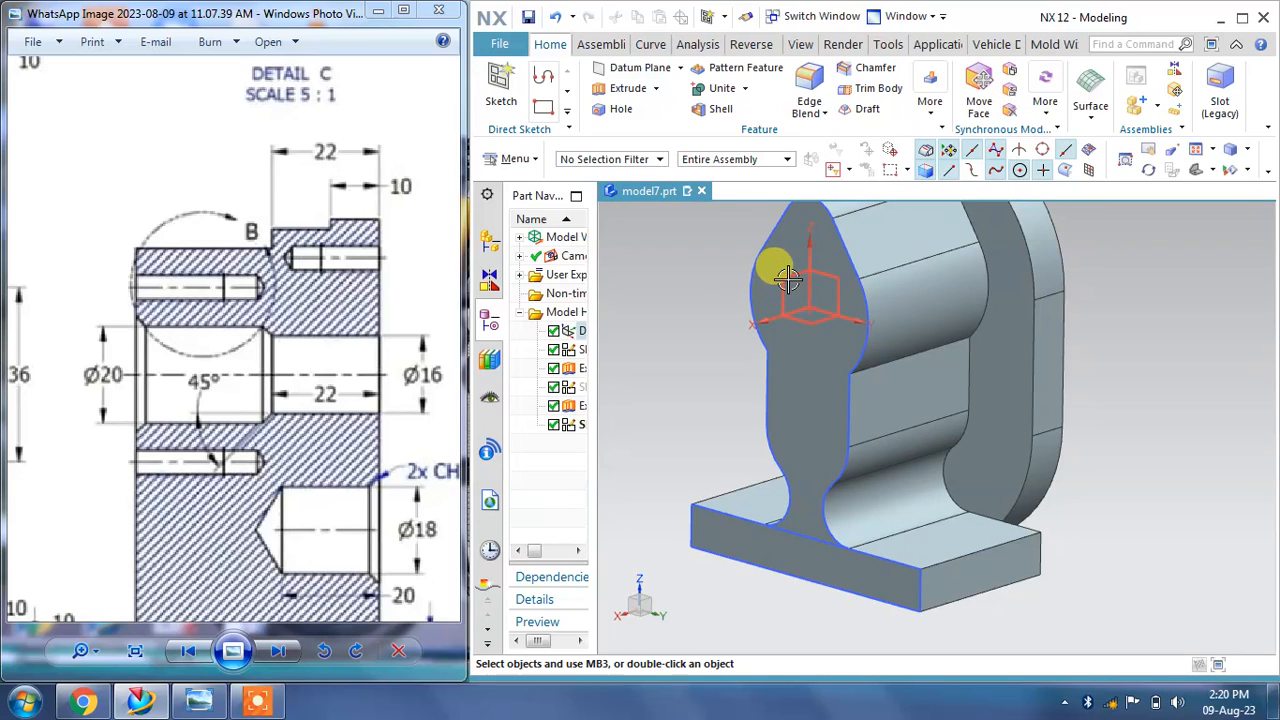
{"action": "left_click", "coordinate": [501, 90]}
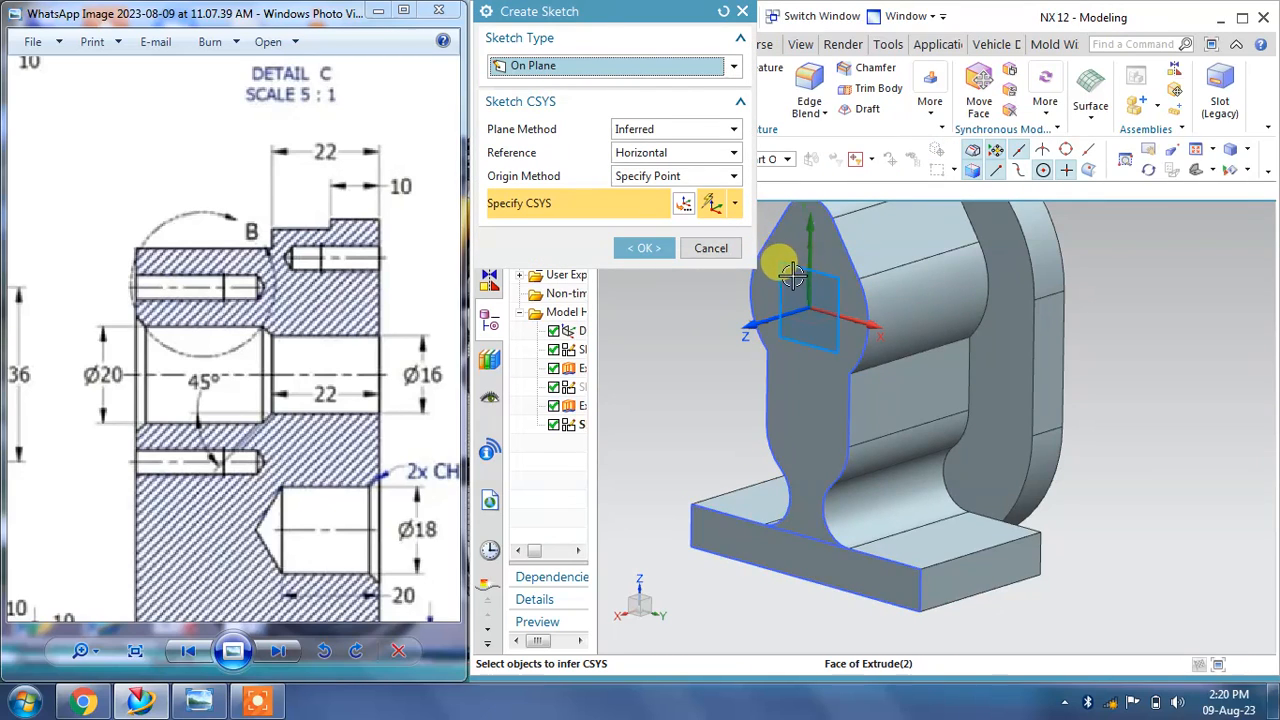
{"action": "left_click", "coordinate": [788, 289]}
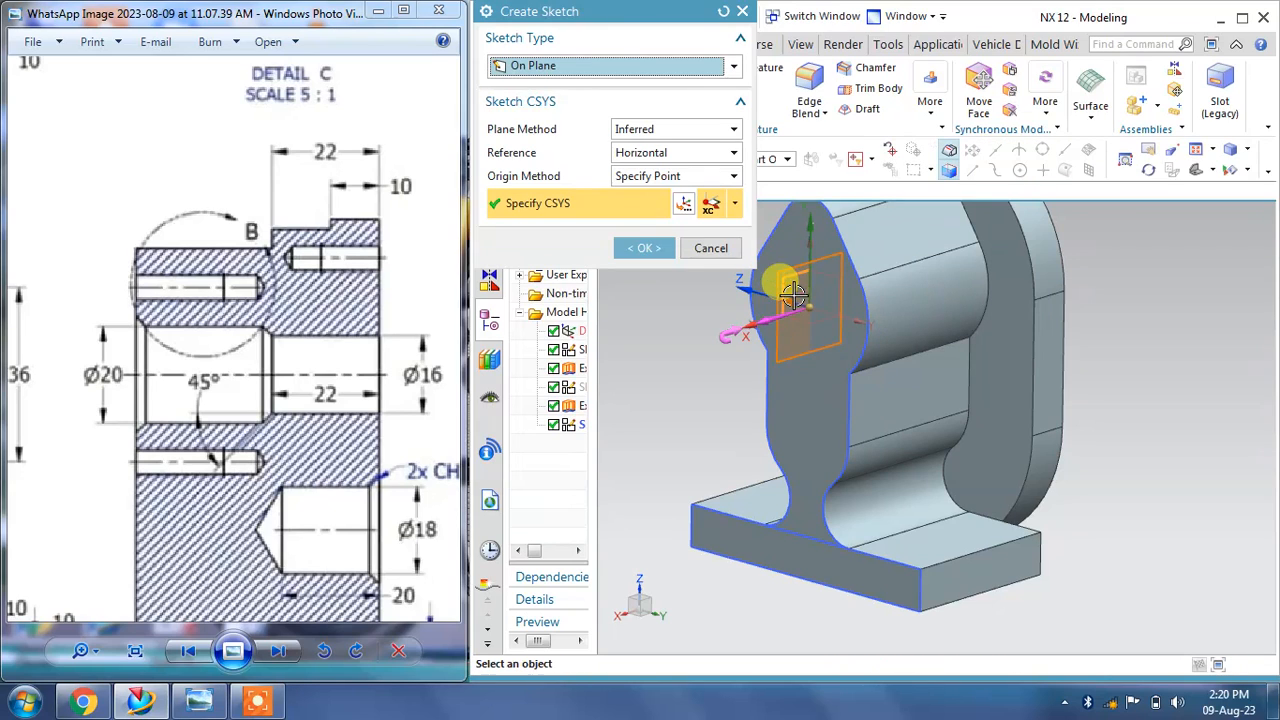
{"action": "scroll", "coordinate": [790, 328], "scroll_direction": "up", "scroll_amount": 3}
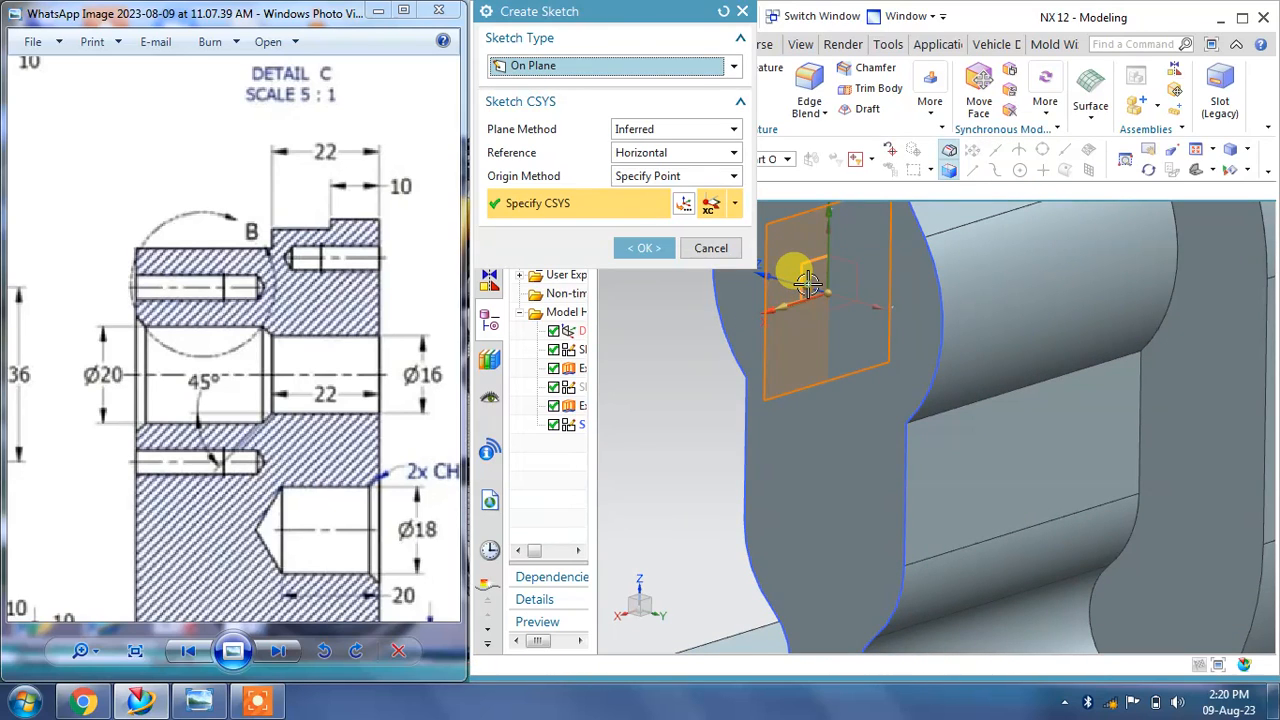
{"action": "left_click", "coordinate": [645, 248]}
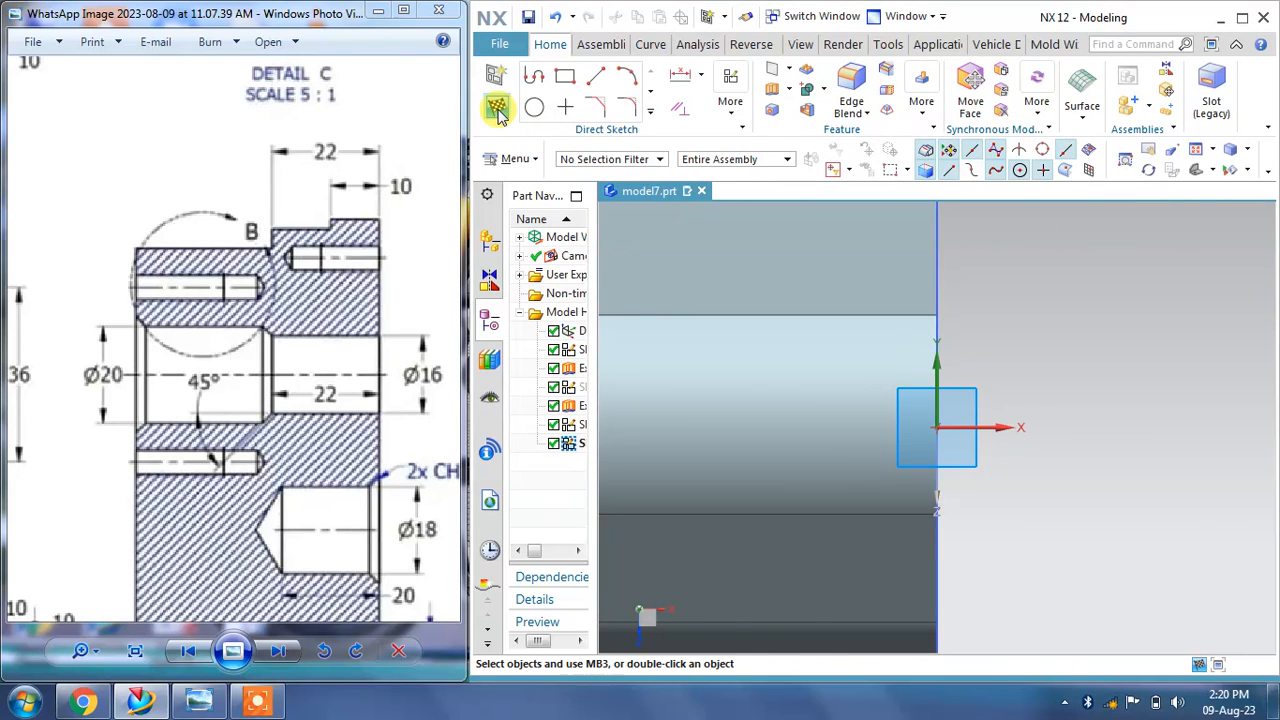
{"action": "left_click", "coordinate": [497, 108]}
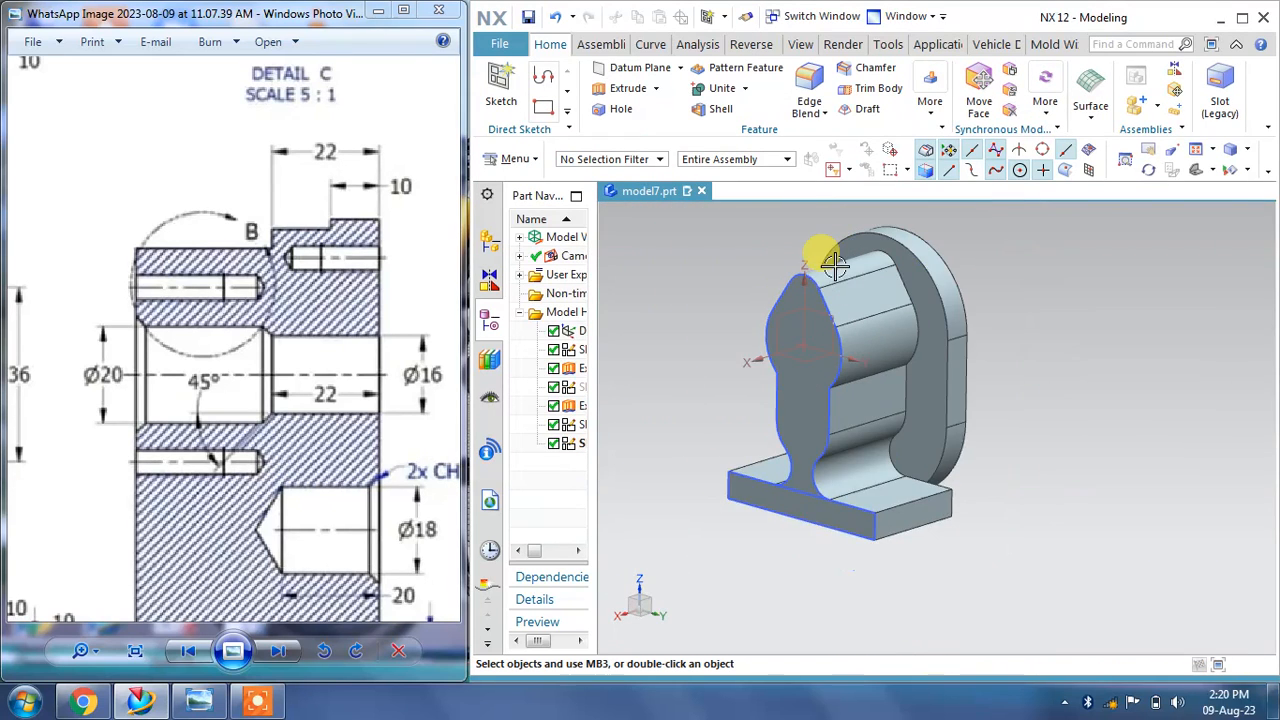
Step: Create a sketch on the front face of the profile extrusion, placing its origin near the top lobe
{"action": "scroll", "coordinate": [835, 266], "scroll_direction": "up", "scroll_amount": 2}
{"action": "left_click", "coordinate": [501, 88]}
{"action": "scroll", "coordinate": [751, 368], "scroll_direction": "up", "scroll_amount": 3}
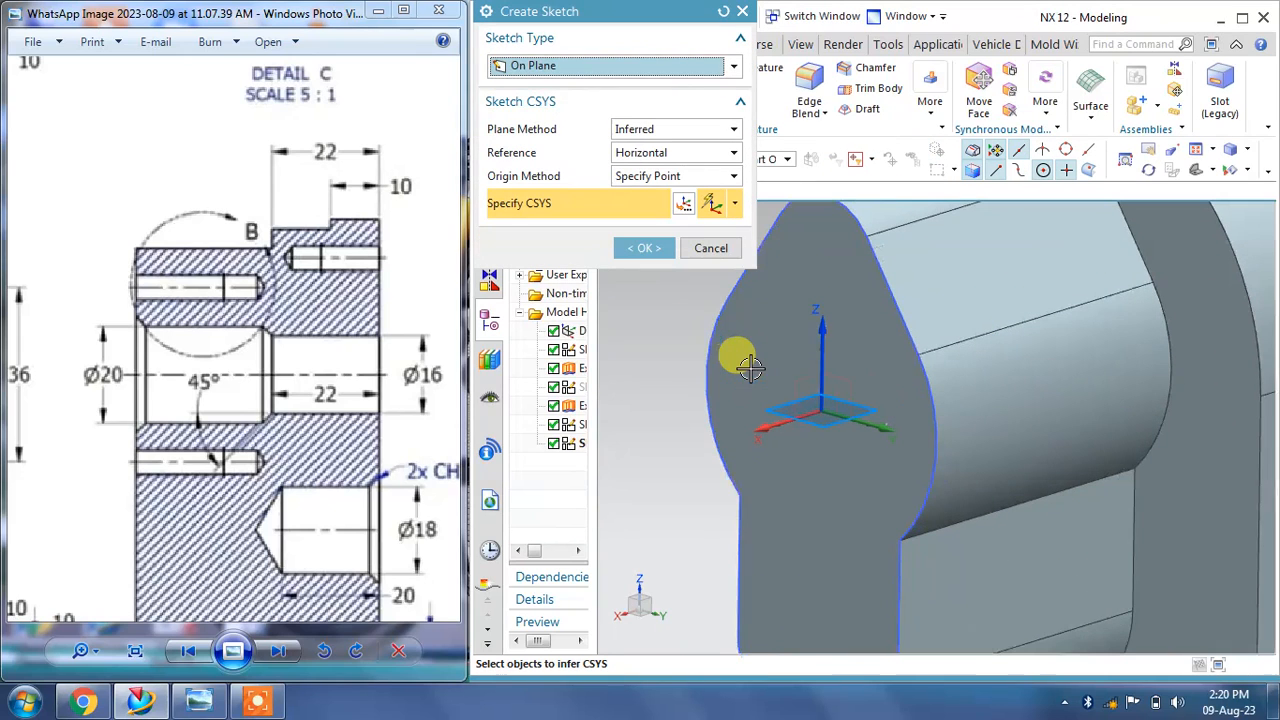
{"action": "left_click", "coordinate": [764, 345]}
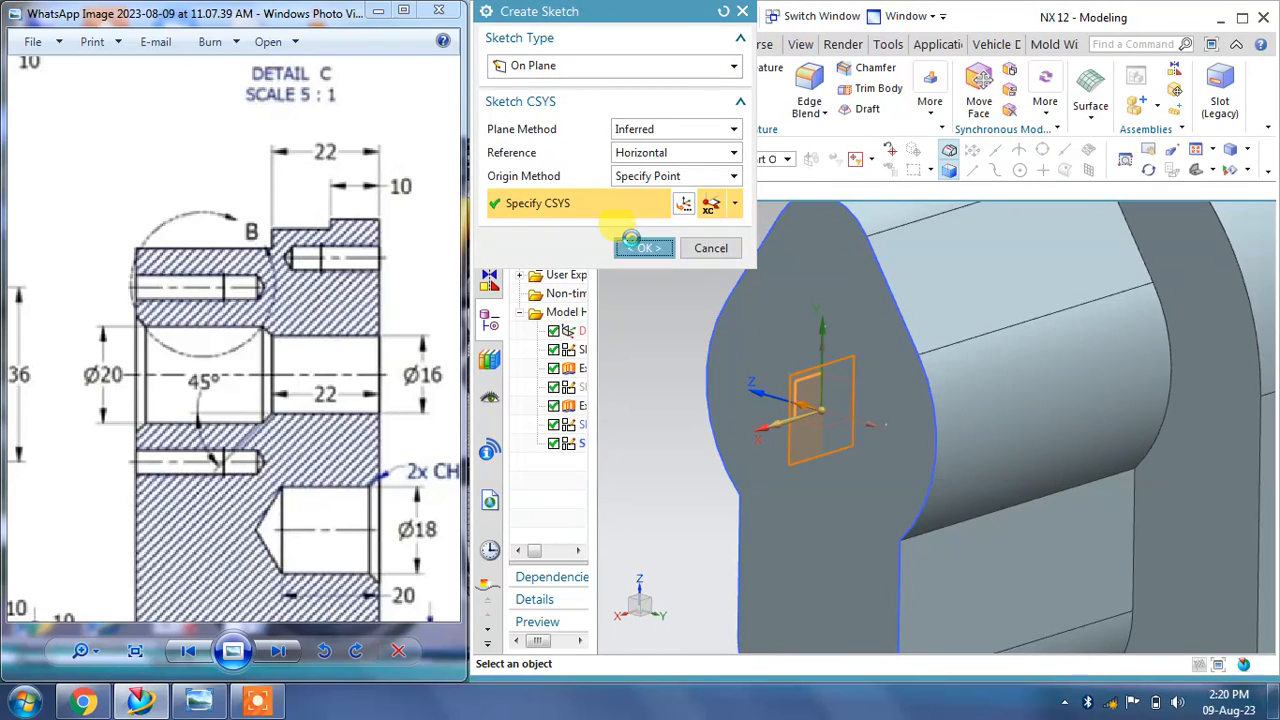
{"action": "left_click", "coordinate": [640, 247]}
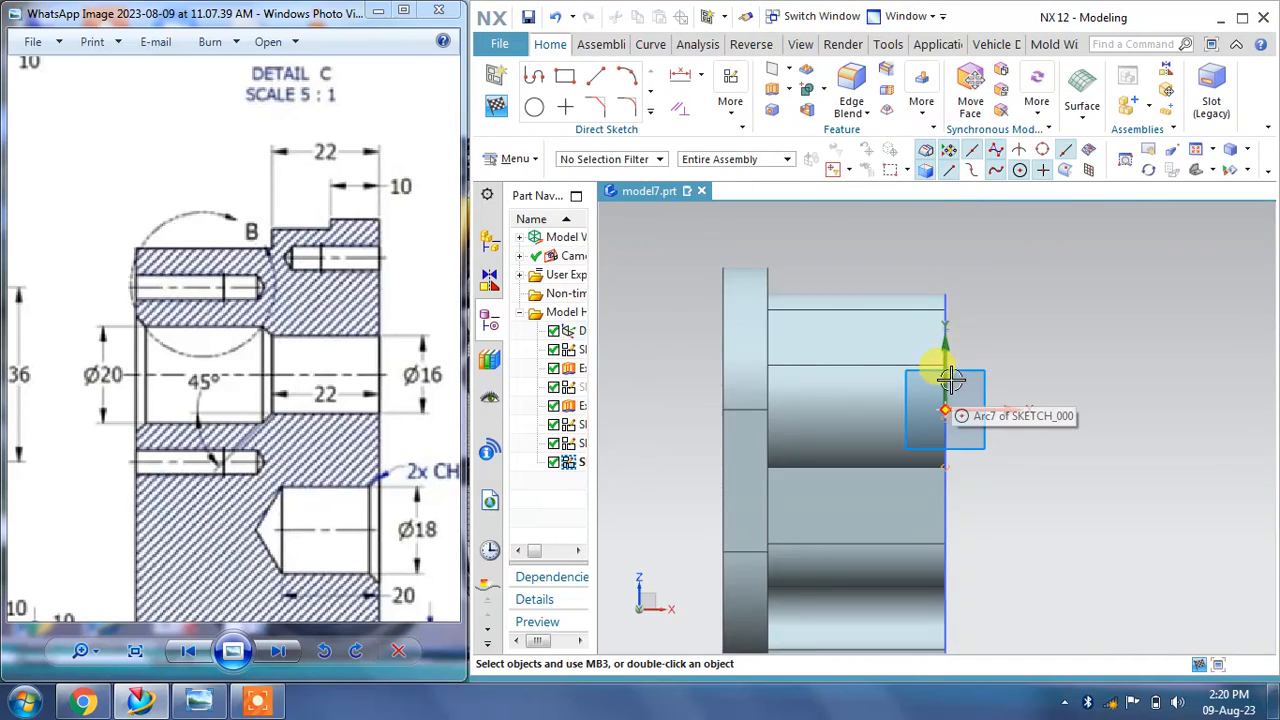
Step: Draw a vertical line about 17 mm long downward from the sketch origin
{"action": "left_click_drag", "start_coordinate": [270, 381], "coordinate": [252, 313]}
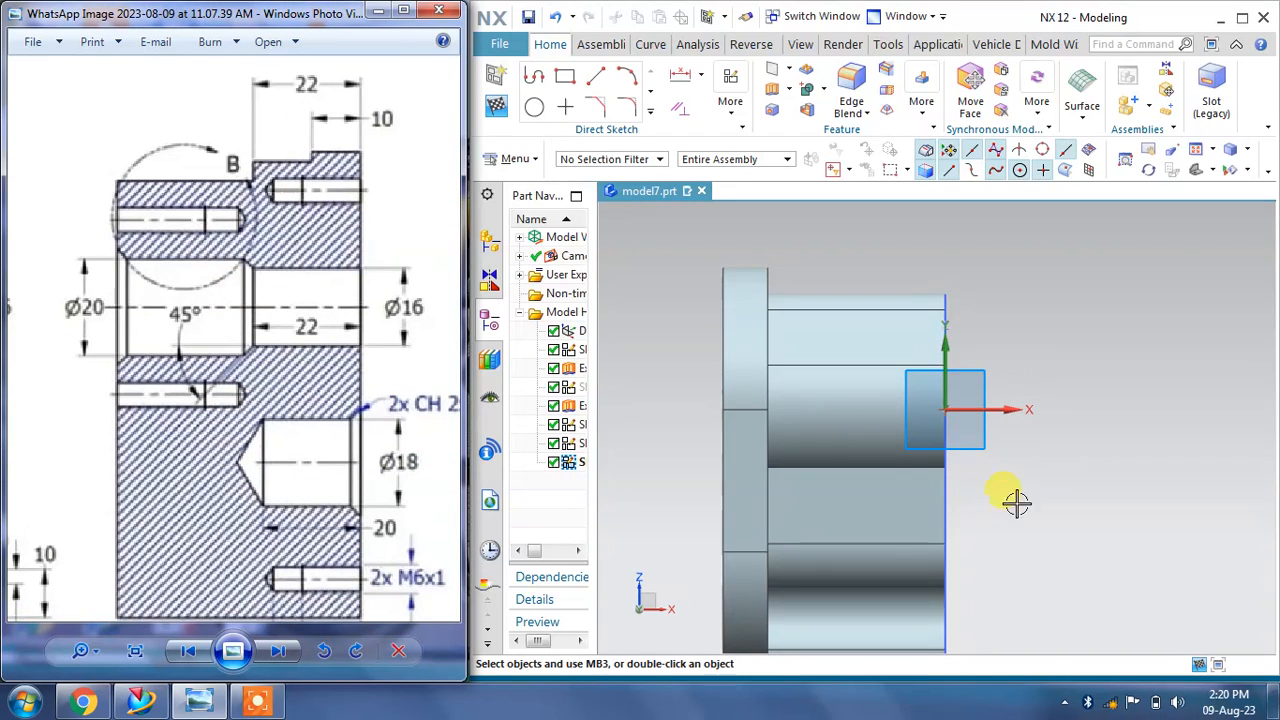
{"action": "left_click", "coordinate": [596, 77]}
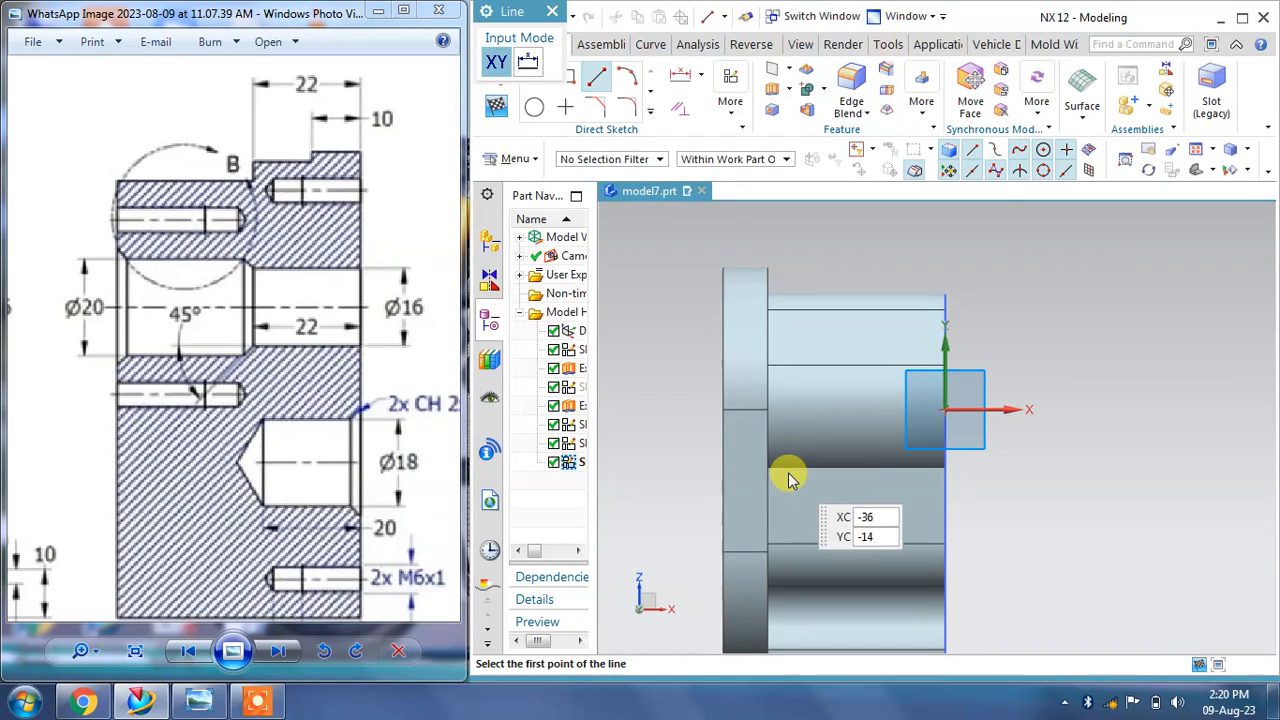
{"action": "scroll", "coordinate": [788, 480], "scroll_direction": "up", "scroll_amount": 3}
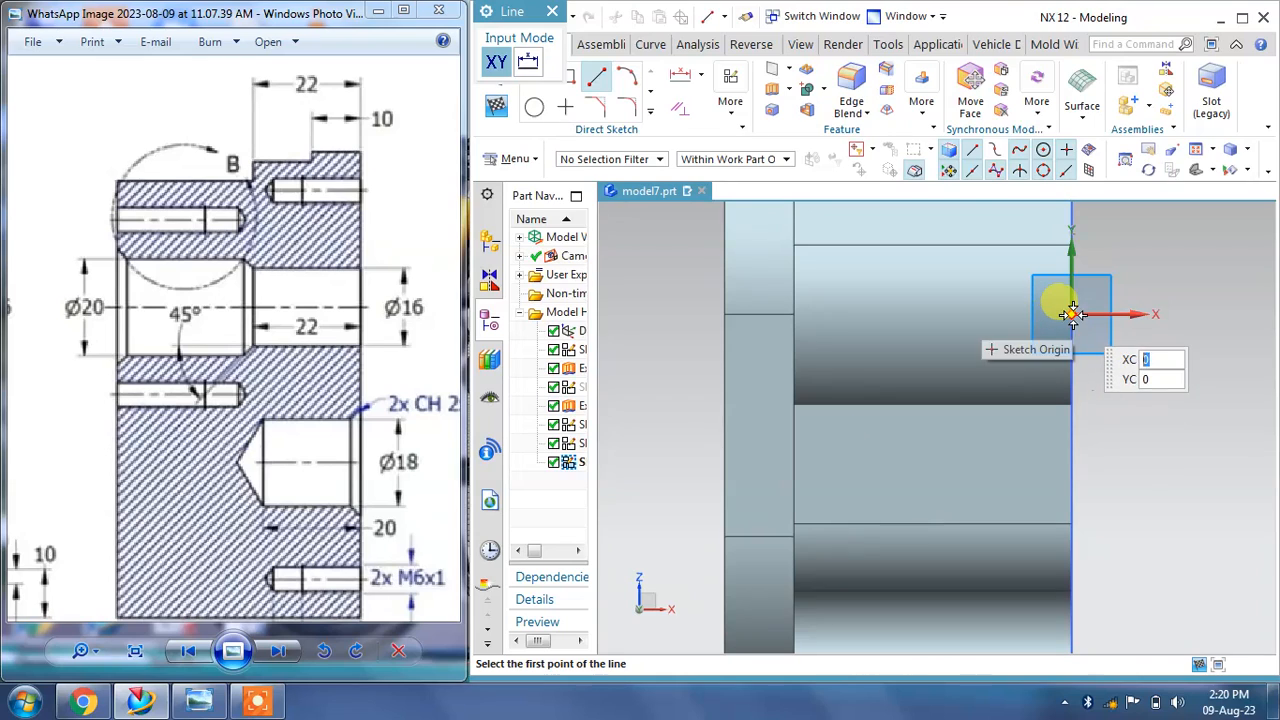
{"action": "left_click", "coordinate": [1072, 314]}
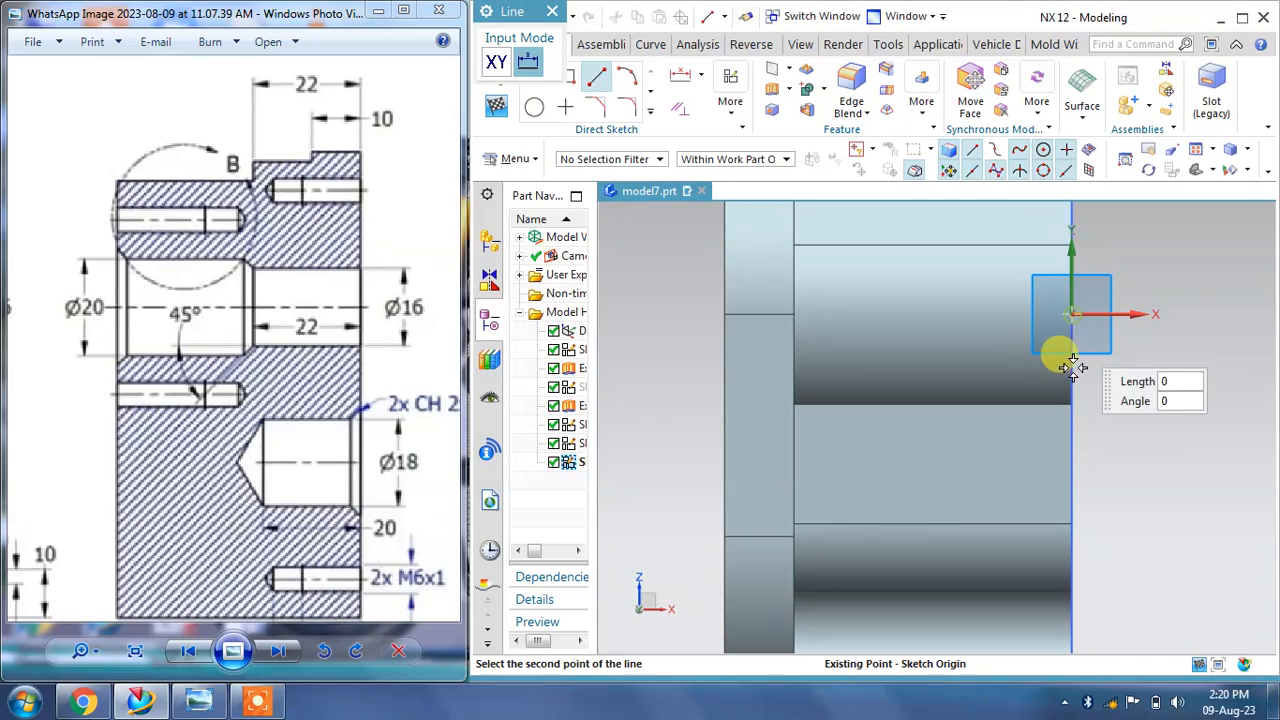
{"action": "left_click", "coordinate": [1073, 430]}
{"action": "left_click", "coordinate": [1094, 408]}
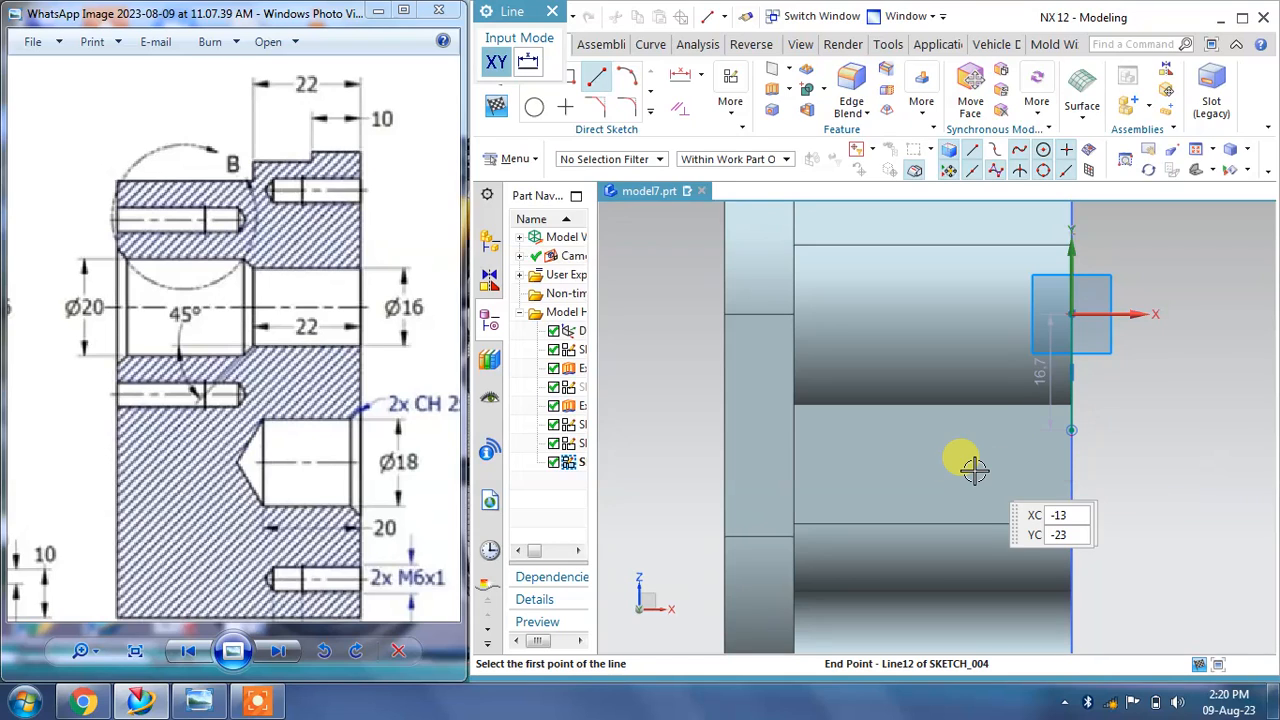
{"action": "key", "text": "Escape"}
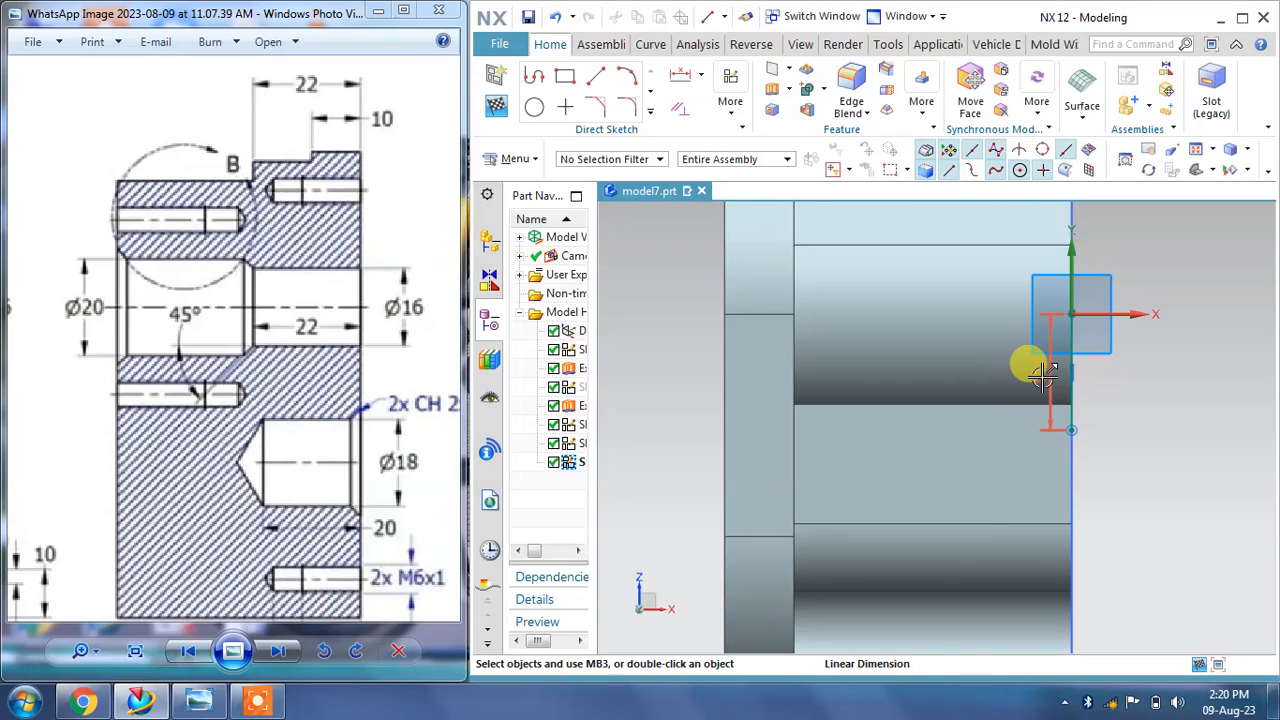
Step: Set the vertical line's length dimension to 10 mm
{"action": "double_click", "coordinate": [1042, 374]}
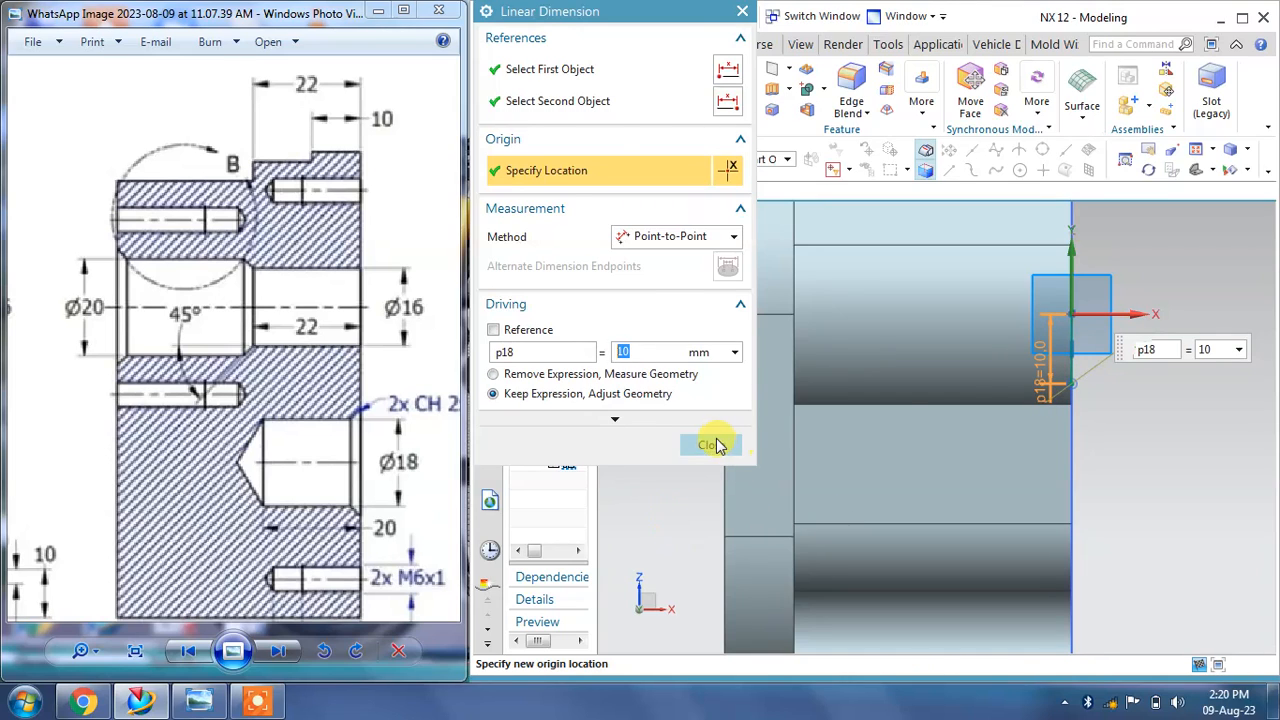
{"action": "left_click", "coordinate": [712, 444]}
{"action": "scroll", "coordinate": [990, 360], "scroll_direction": "up", "scroll_amount": 1}
Step: Draw a 16.5 mm horizontal line leftward from the vertical line's lower end and start another line from its left end
{"action": "left_click", "coordinate": [596, 78]}
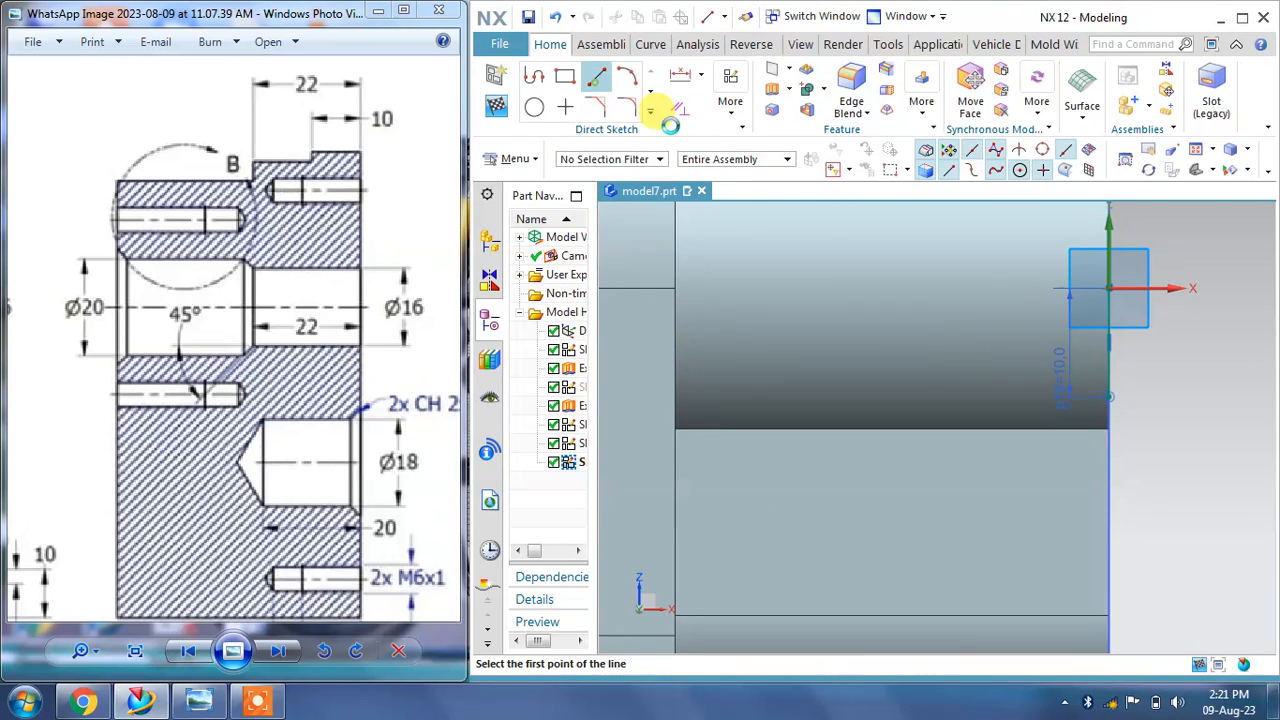
{"action": "left_click", "coordinate": [1111, 398]}
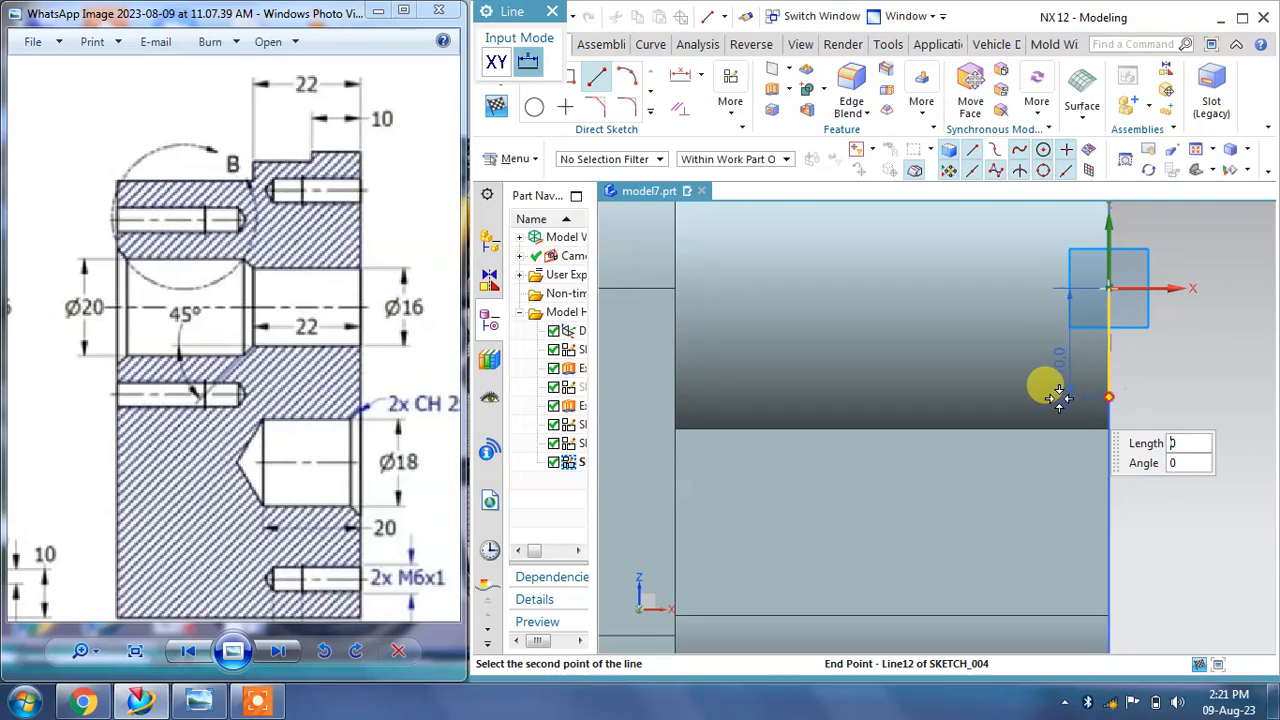
{"action": "left_click", "coordinate": [930, 398]}
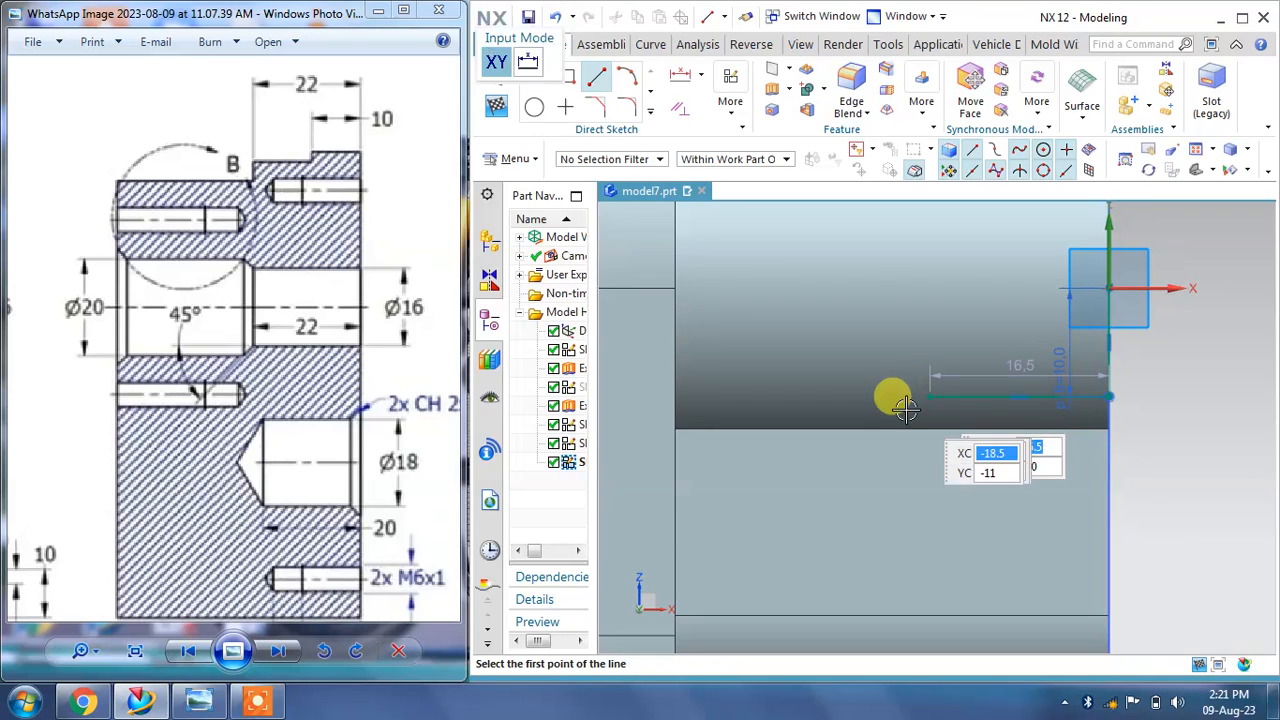
{"action": "scroll", "coordinate": [929, 394], "scroll_direction": "up", "scroll_amount": 2}
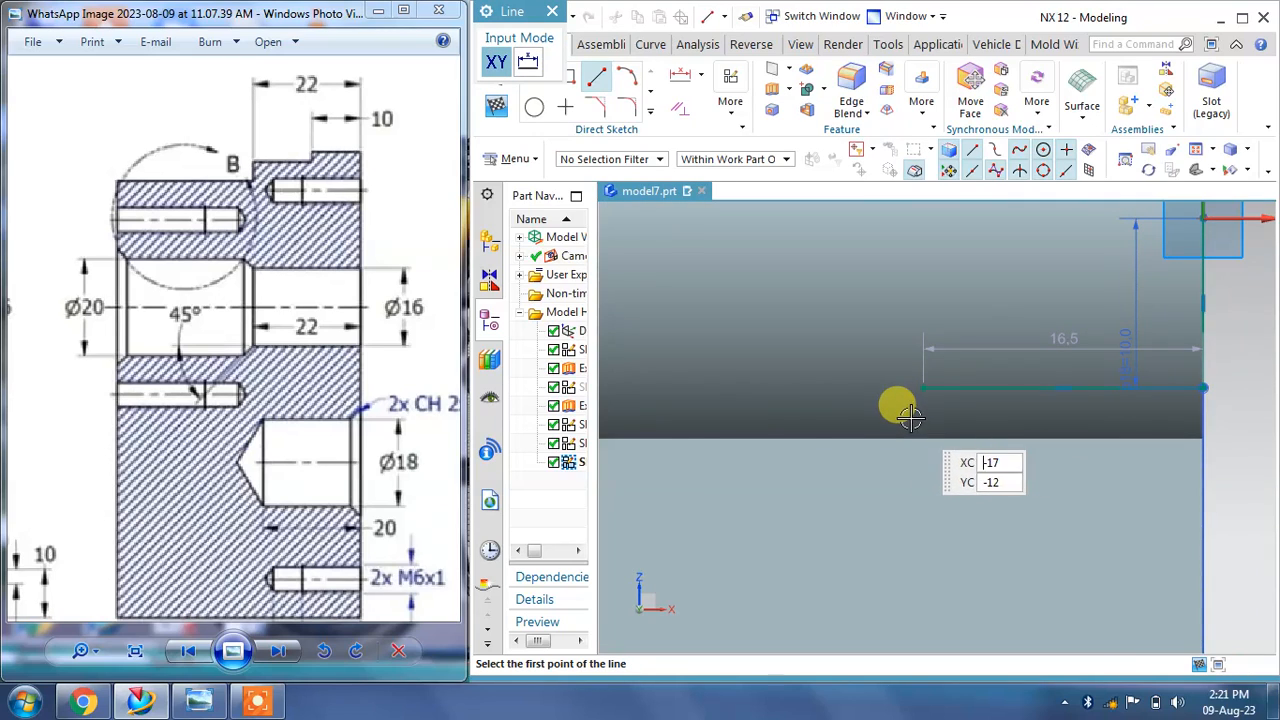
{"action": "scroll", "coordinate": [740, 400], "scroll_direction": "down", "scroll_amount": 2}
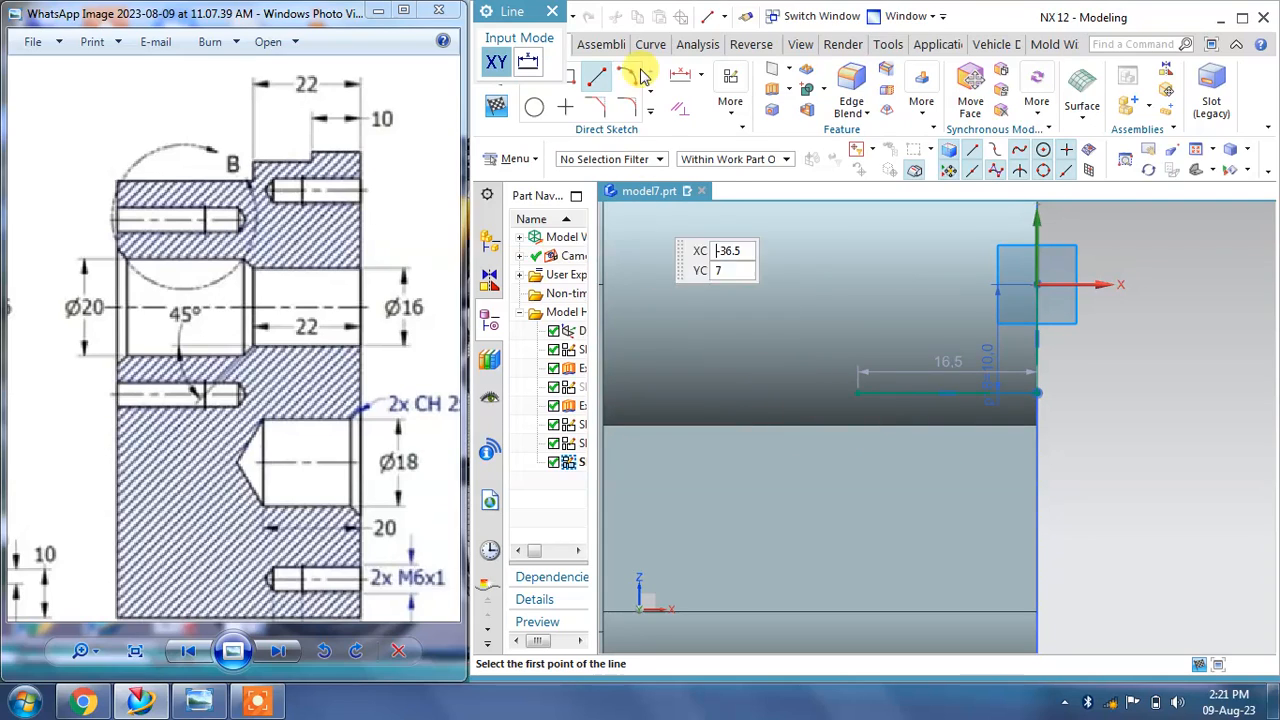
{"action": "left_click", "coordinate": [858, 393]}
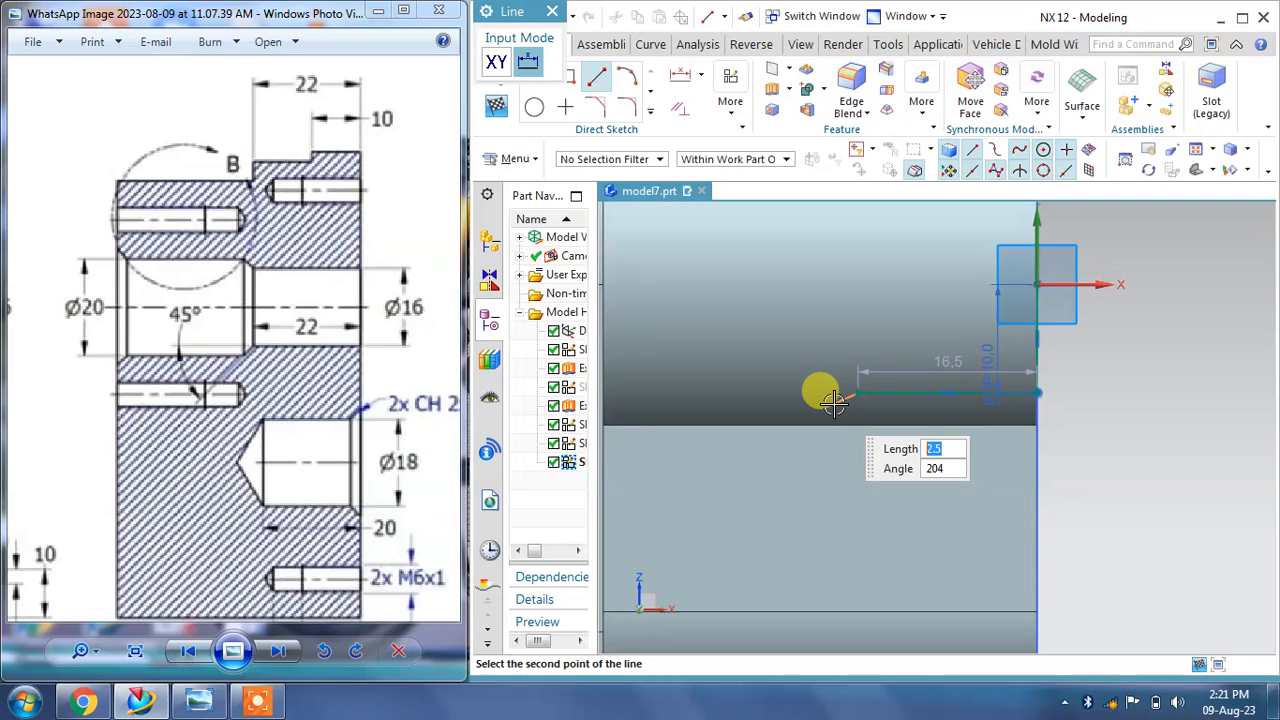
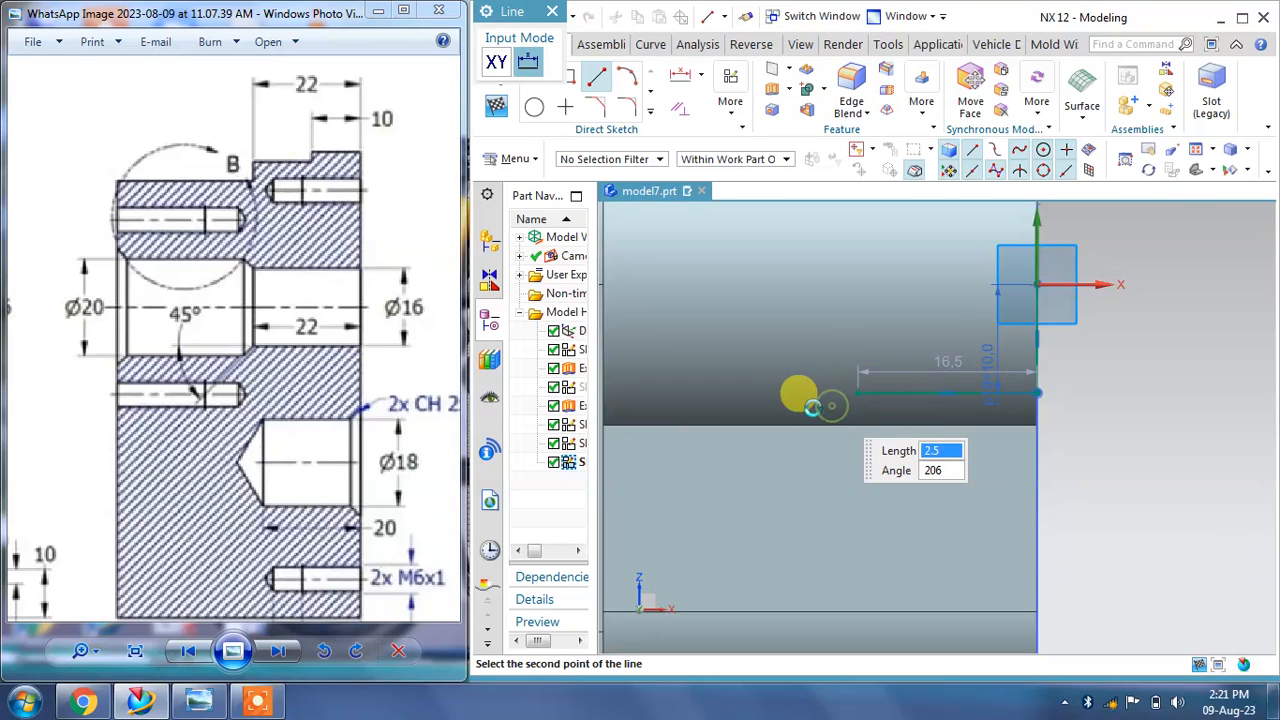
Step: Draw a short angled line about 2.5 mm long, then a horizontal line about 35 mm long leftward from its end
{"action": "mouse_move", "coordinate": [766, 408]}
{"action": "middle_mouse_down", "text": "shift"}
{"action": "mouse_move", "coordinate": [794, 424]}
{"action": "mouse_move", "coordinate": [944, 404]}
{"action": "middle_mouse_up", "text": "shift"}
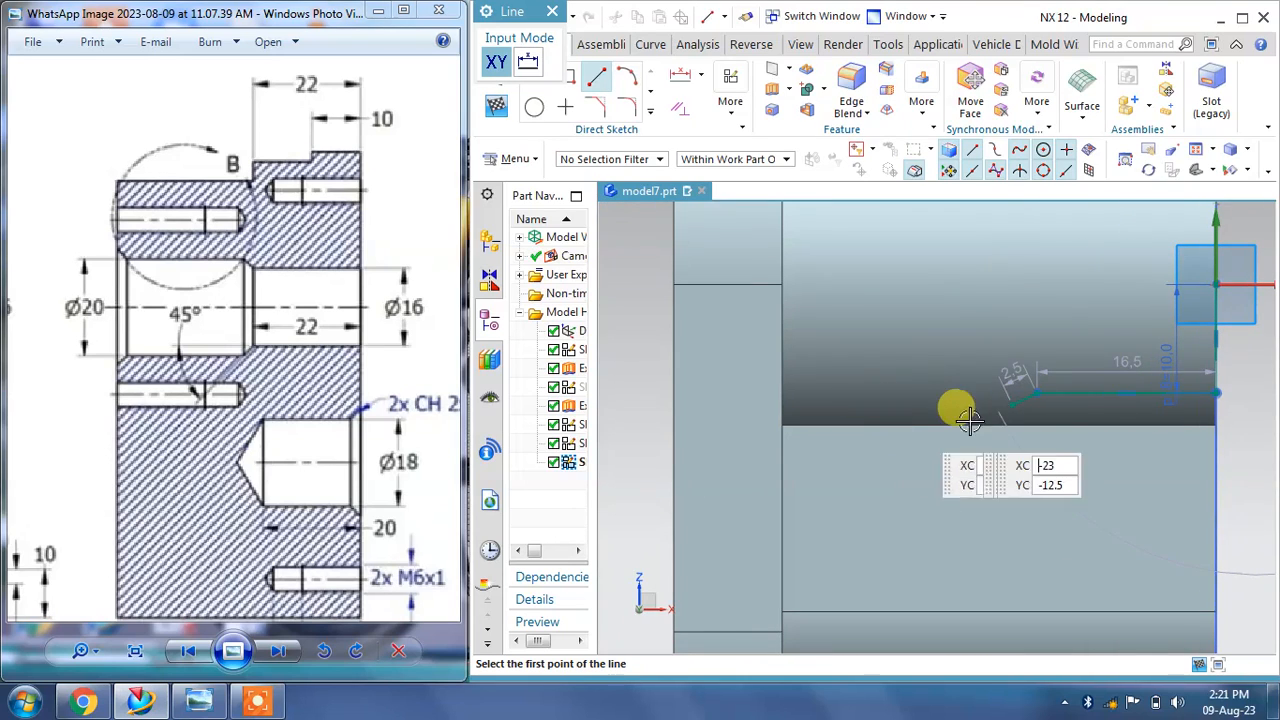
{"action": "left_click", "coordinate": [1008, 403]}
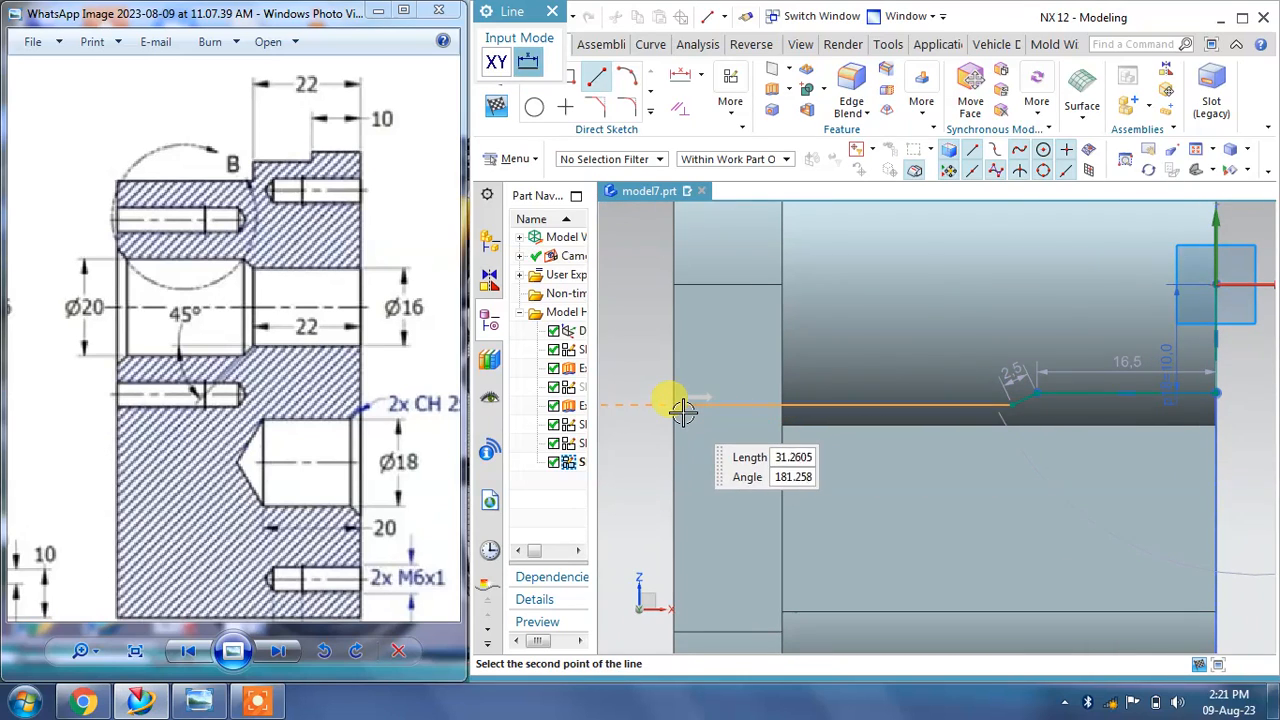
{"action": "left_click", "coordinate": [632, 403]}
{"action": "key", "text": "Escape"}
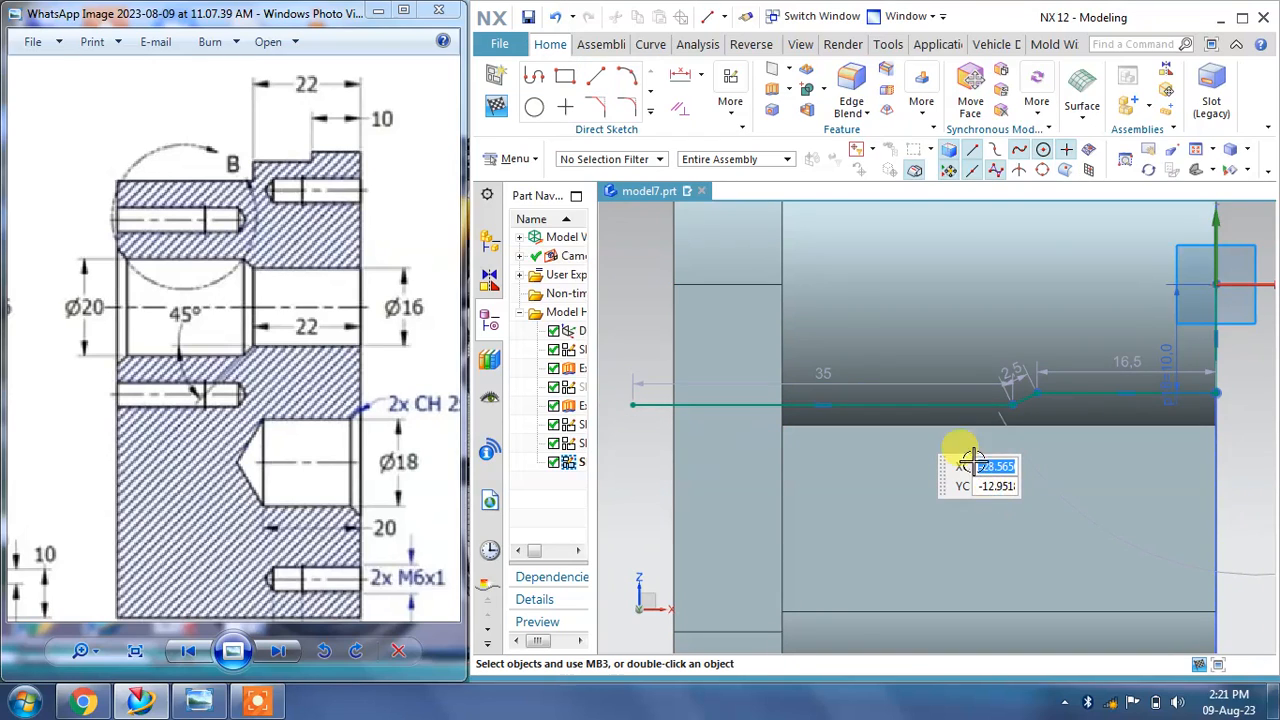
Step: Draw a horizontal line about 63 mm long leftward from the sketch origin and convert it to a reference centerline
{"action": "scroll", "coordinate": [934, 408], "scroll_direction": "down", "scroll_amount": 2}
{"action": "left_click", "coordinate": [601, 85]}
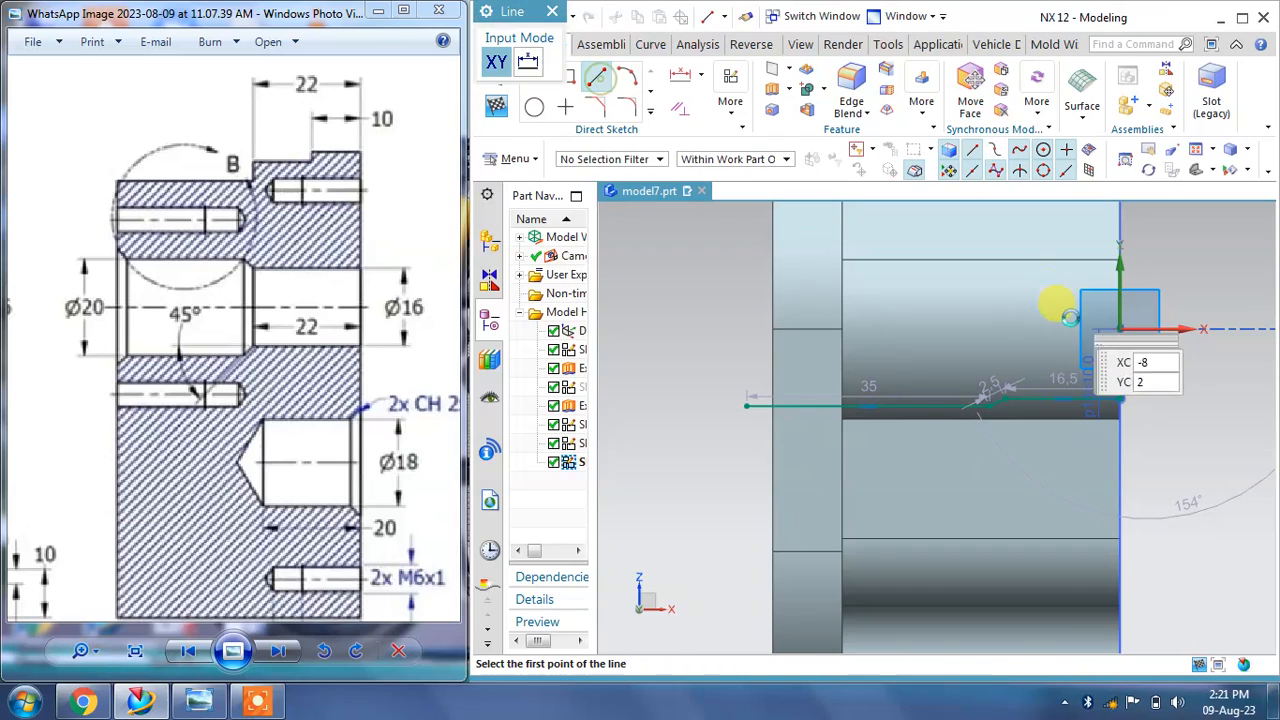
{"action": "left_click", "coordinate": [1120, 328]}
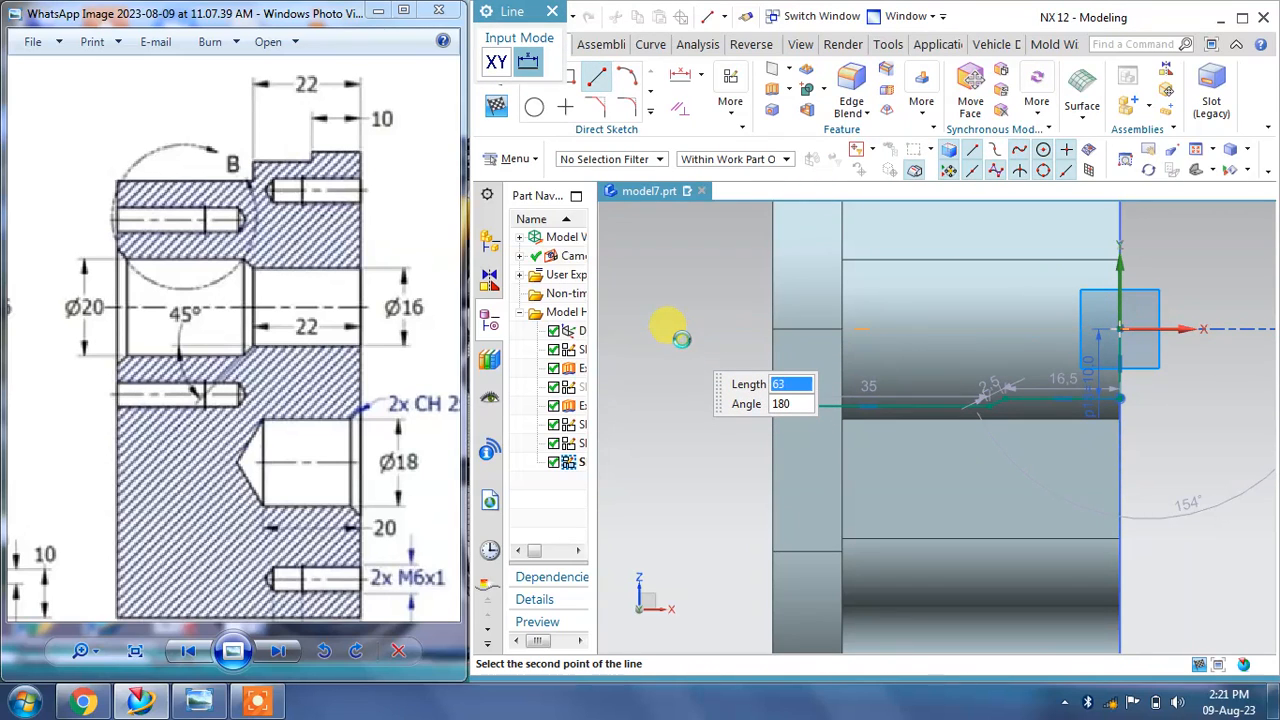
{"action": "left_click", "coordinate": [681, 339]}
{"action": "key", "text": "Escape"}
{"action": "right_click", "coordinate": [683, 331]}
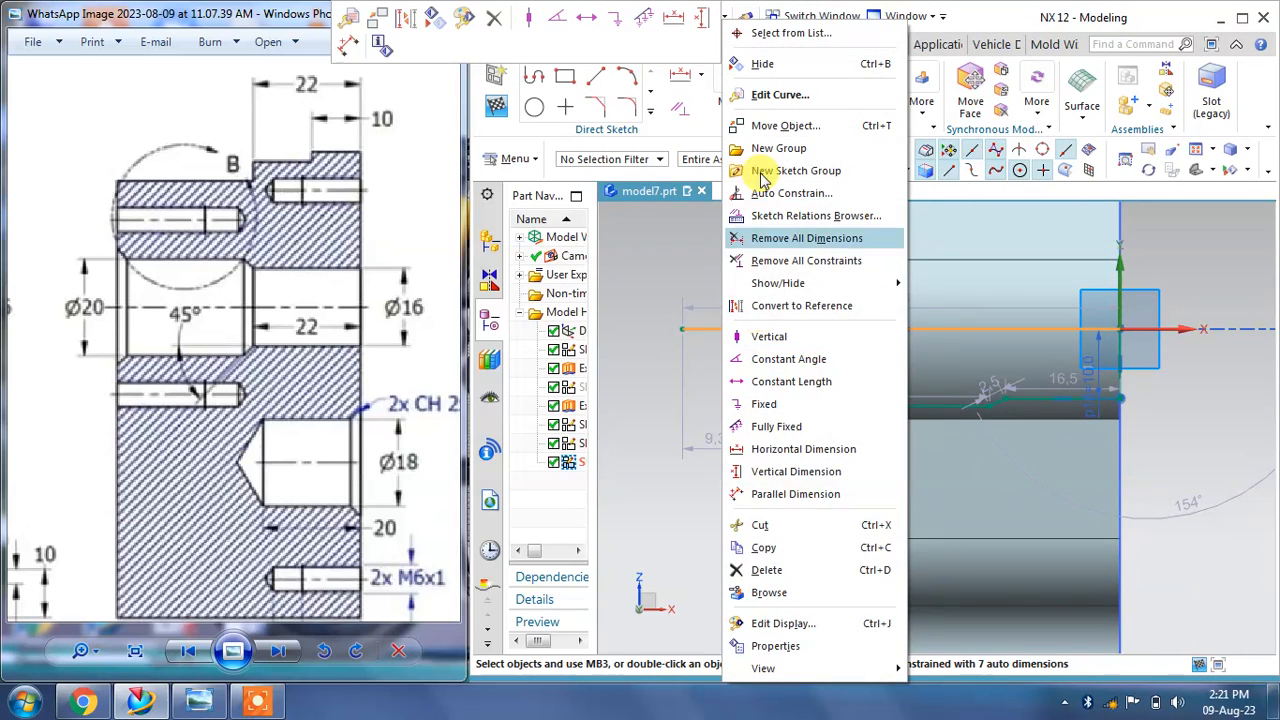
{"action": "left_click", "coordinate": [790, 305]}
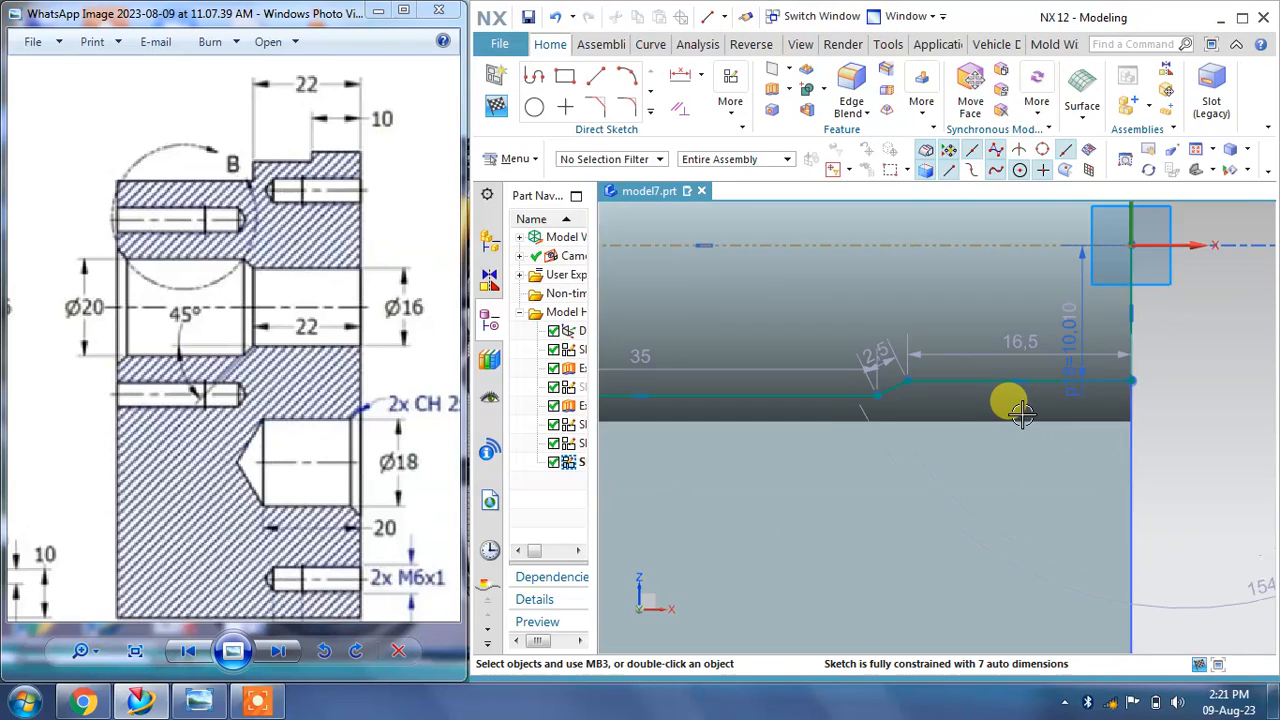
Step: Set the upper horizontal line's length dimension to 22 mm
{"action": "left_click_drag", "start_coordinate": [409, 400], "coordinate": [368, 410]}
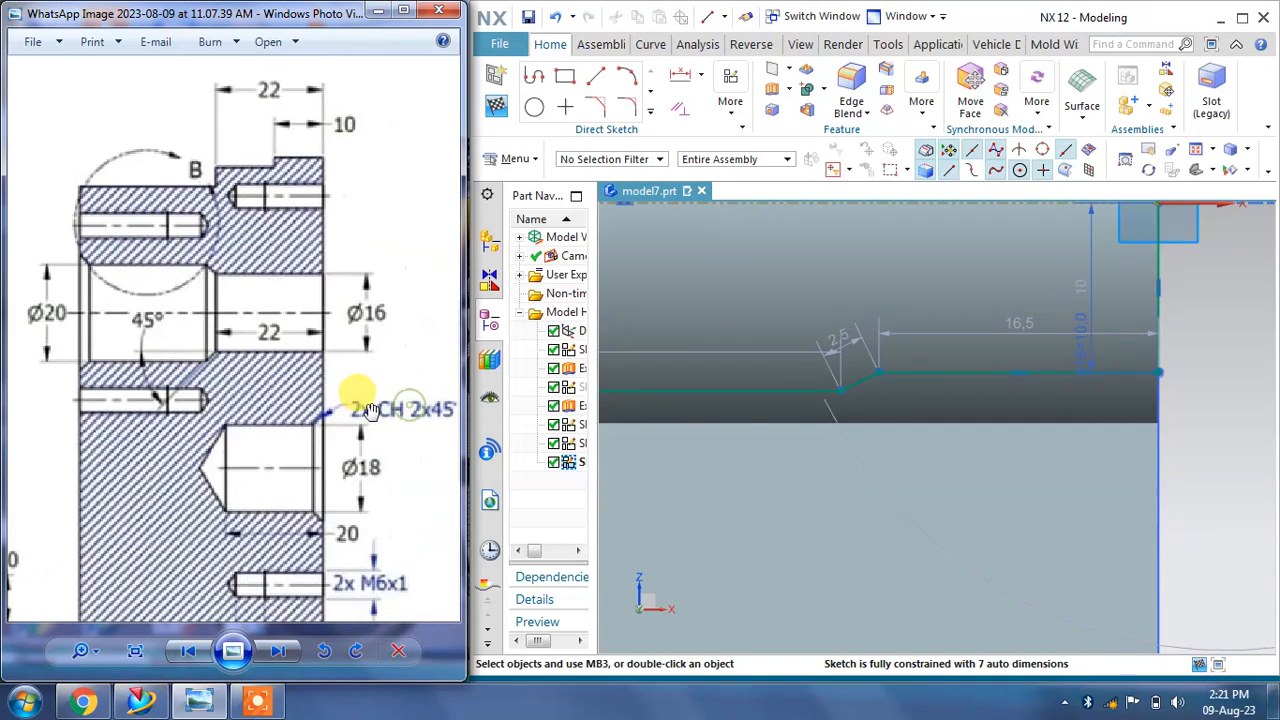
{"action": "left_click", "coordinate": [1020, 323]}
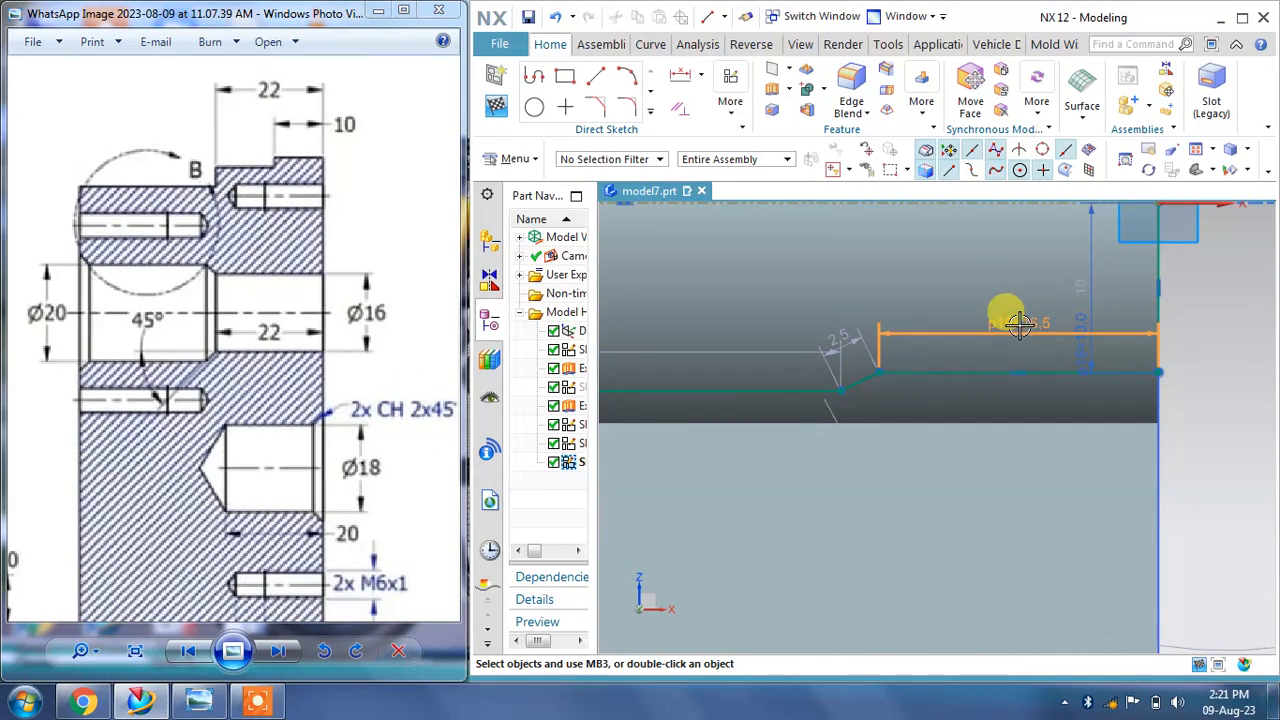
{"action": "double_click", "coordinate": [1018, 323]}
{"action": "key", "text": "Return"}
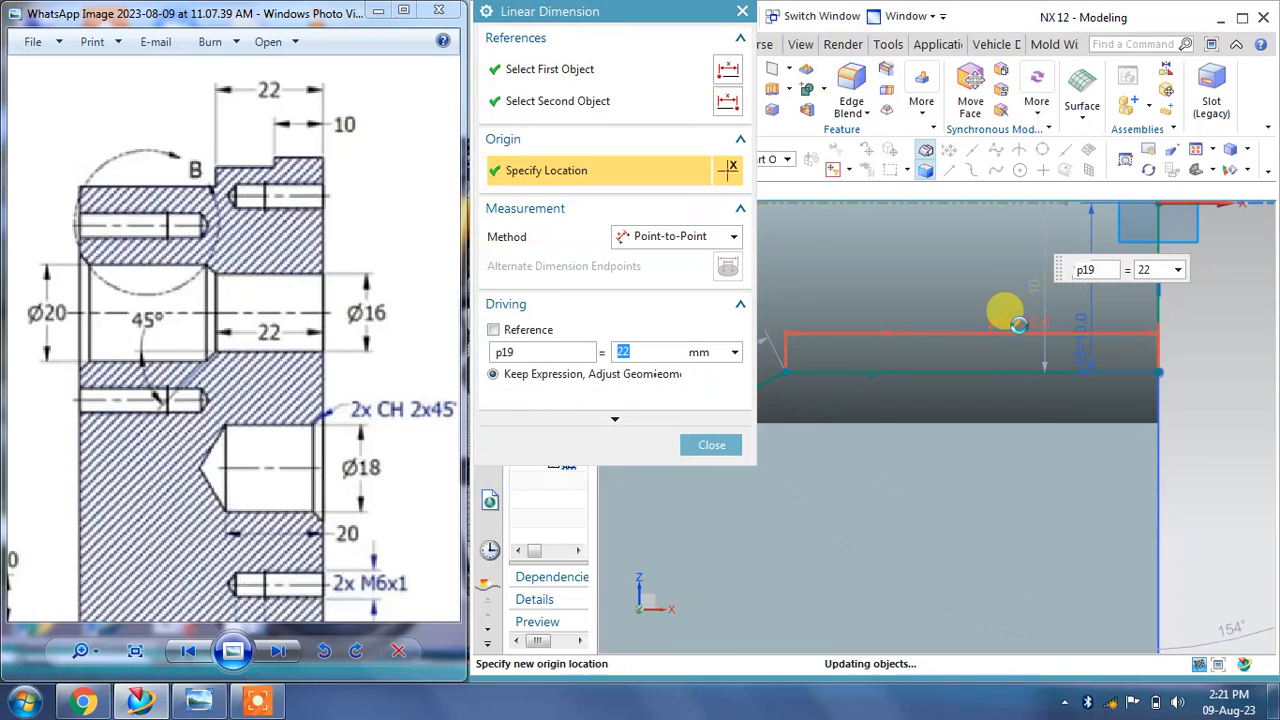
{"action": "left_click", "coordinate": [710, 444]}
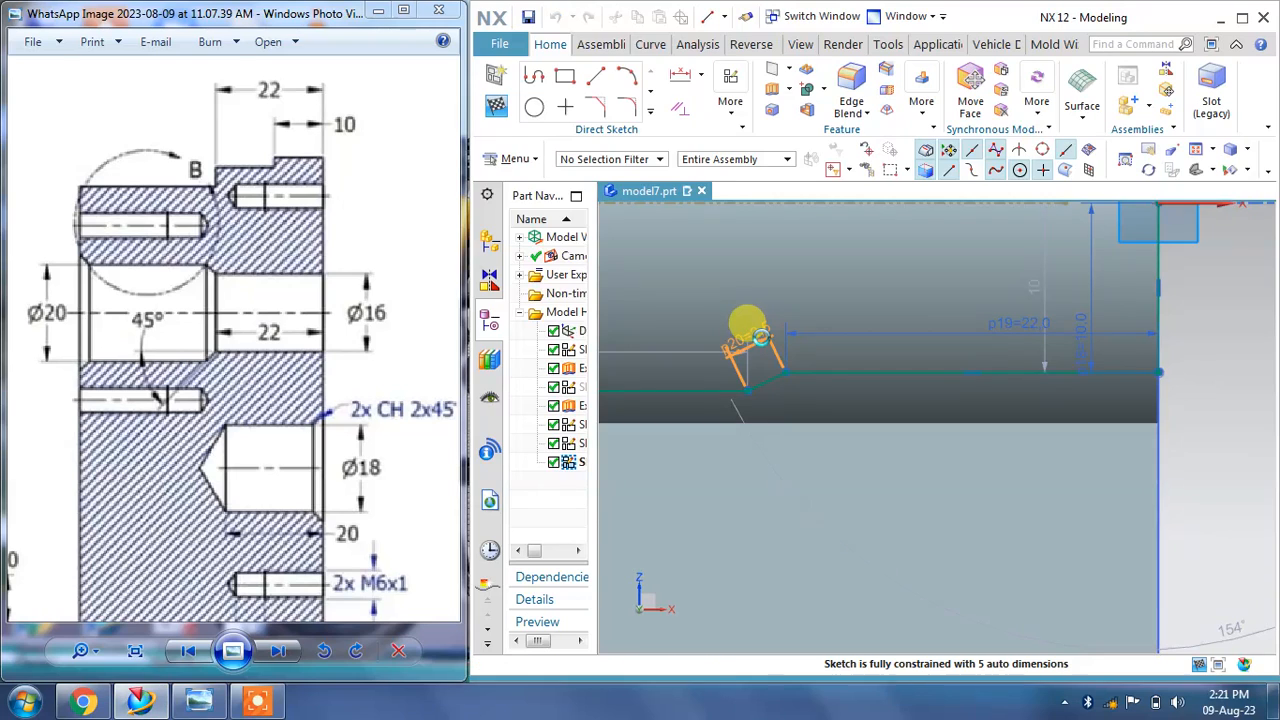
Step: Set the angled chamfer line's dimension to 2 mm
{"action": "double_click", "coordinate": [760, 337]}
{"action": "type", "text": "2"}
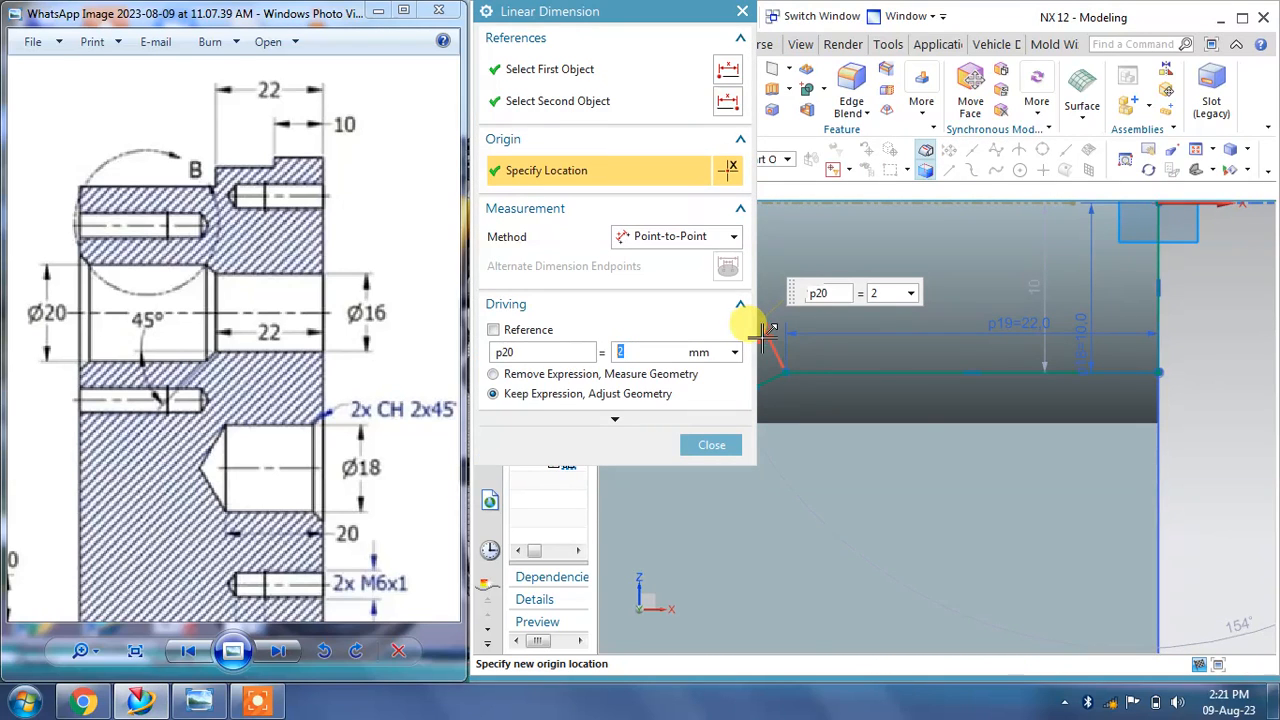
{"action": "left_click", "coordinate": [711, 444]}
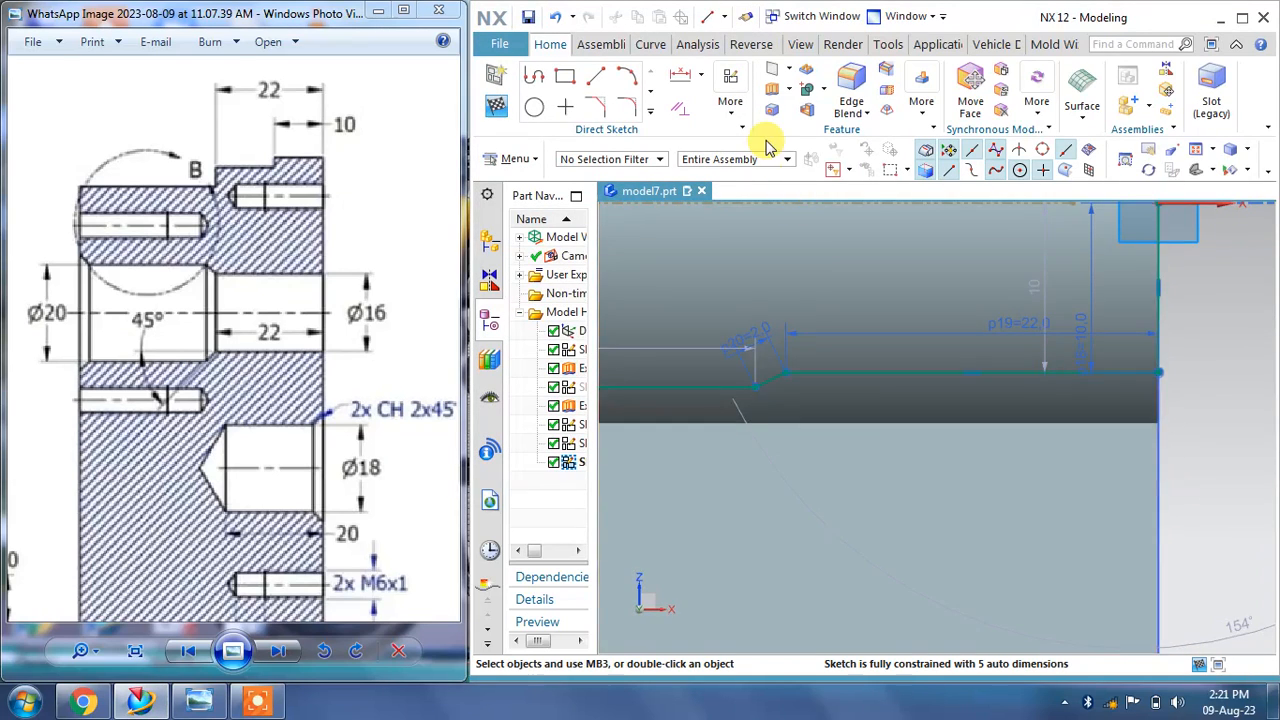
Step: Inspect the sketch profile against the section A-A dimensions on the reference drawing
{"action": "mouse_move", "coordinate": [828, 268]}
{"action": "middle_mouse_down", "text": "shift"}
{"action": "mouse_move", "coordinate": [1014, 337]}
{"action": "mouse_move", "coordinate": [1063, 380]}
{"action": "mouse_move", "coordinate": [893, 381]}
{"action": "mouse_move", "coordinate": [915, 383]}
{"action": "mouse_move", "coordinate": [896, 401]}
{"action": "mouse_move", "coordinate": [949, 389]}
{"action": "mouse_move", "coordinate": [857, 380]}
{"action": "mouse_move", "coordinate": [931, 391]}
{"action": "mouse_move", "coordinate": [986, 371]}
{"action": "mouse_move", "coordinate": [1008, 380]}
{"action": "middle_mouse_up", "text": "shift"}
{"action": "right_click_drag", "start_coordinate": [626, 248], "coordinate": [657, 258]}
{"action": "left_click_drag", "start_coordinate": [203, 349], "coordinate": [220, 341]}
{"action": "scroll", "coordinate": [220, 341], "scroll_direction": "down", "scroll_amount": 1}
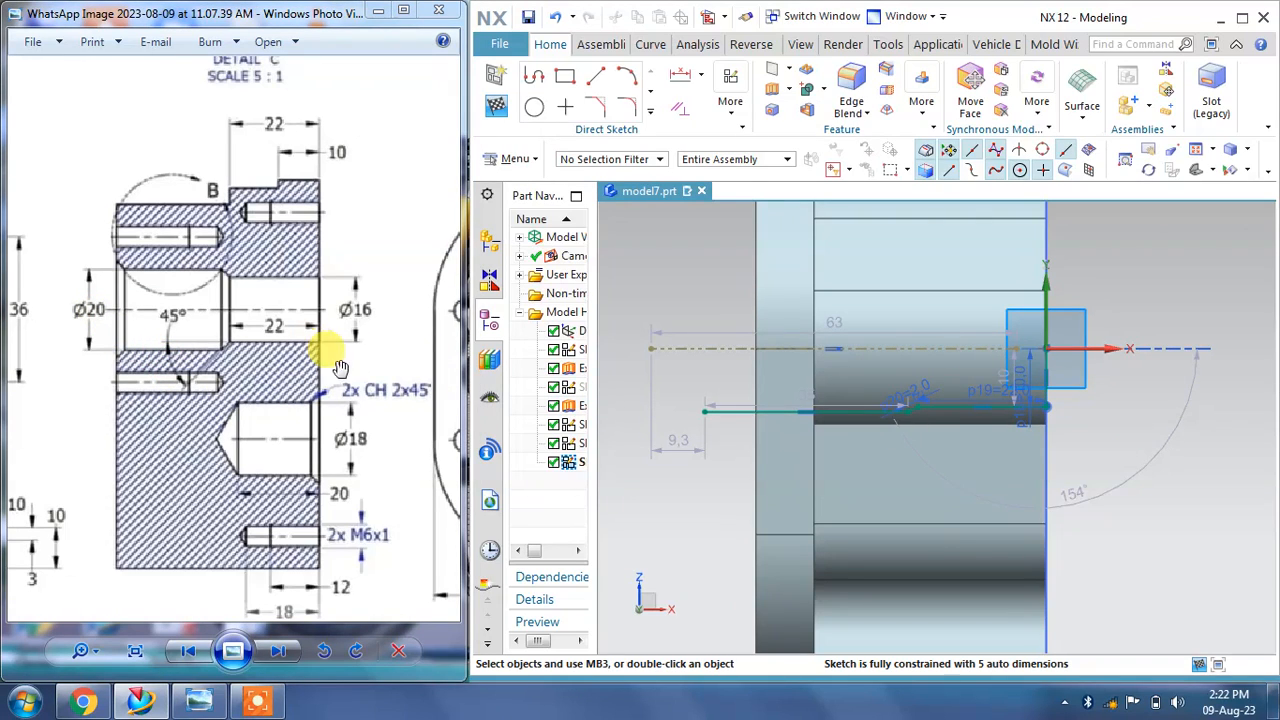
{"action": "scroll", "coordinate": [1093, 450], "scroll_direction": "up", "scroll_amount": 2}
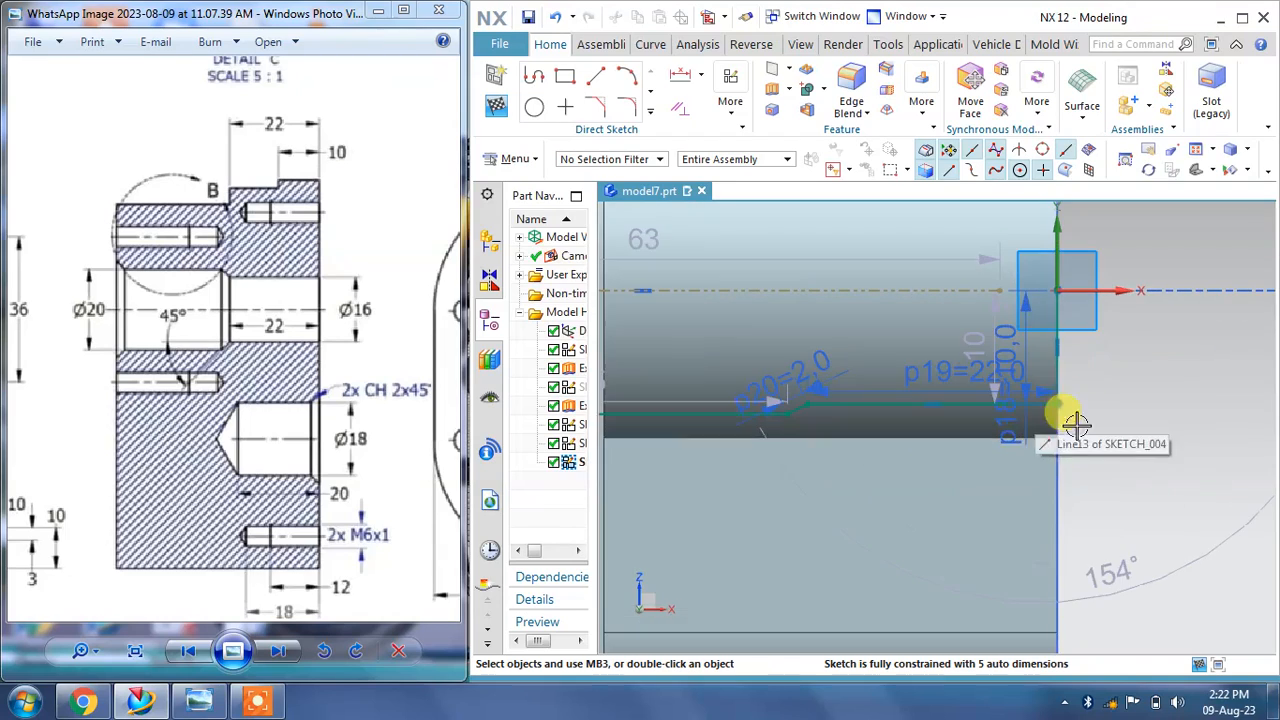
{"action": "scroll", "coordinate": [1140, 420], "scroll_direction": "down", "scroll_amount": 2}
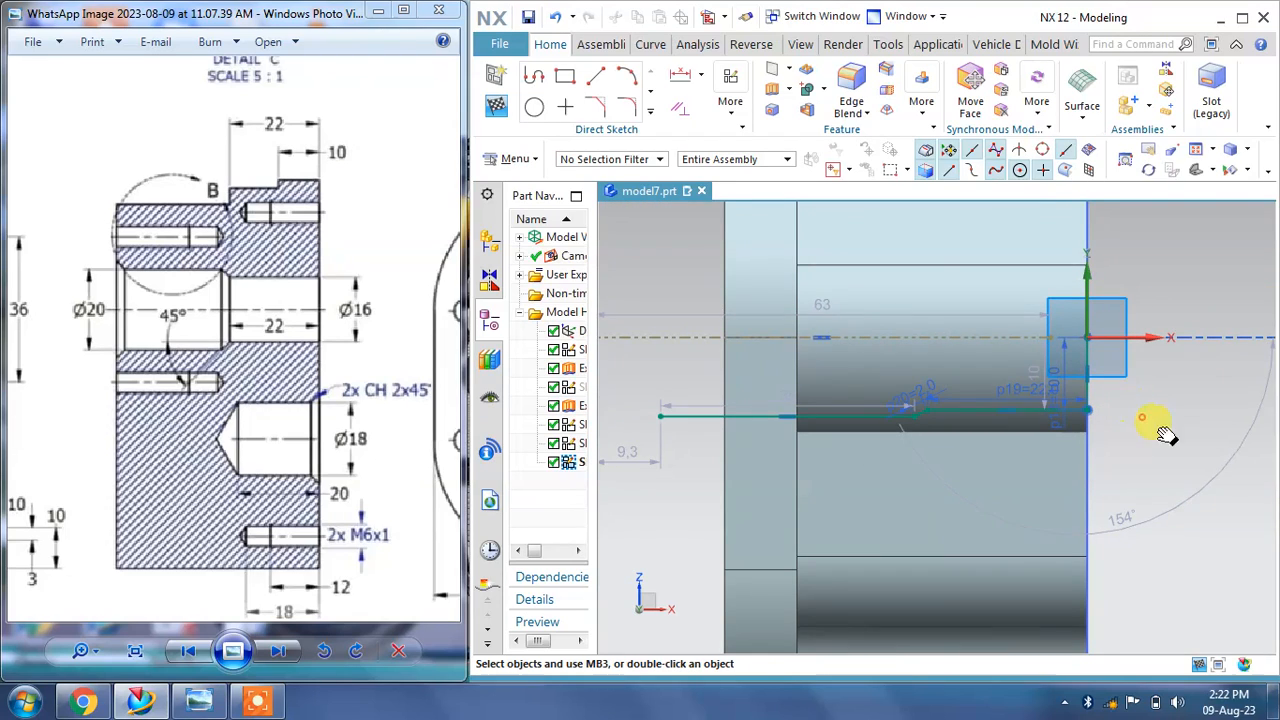
{"action": "middle_click_drag", "start_coordinate": [1142, 417], "coordinate": [1169, 436], "text": "shift"}
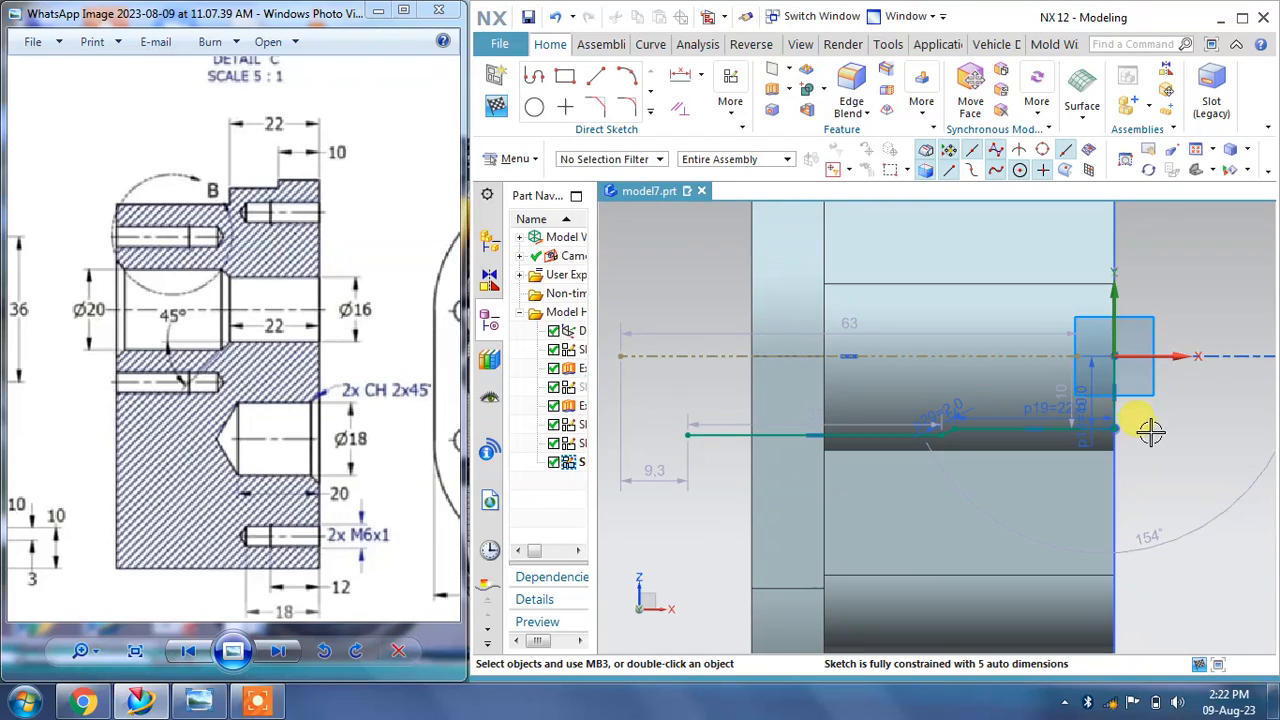
{"action": "scroll", "coordinate": [1115, 420], "scroll_direction": "up", "scroll_amount": 3}
{"action": "left_click_drag", "start_coordinate": [1054, 425], "coordinate": [1167, 385]}
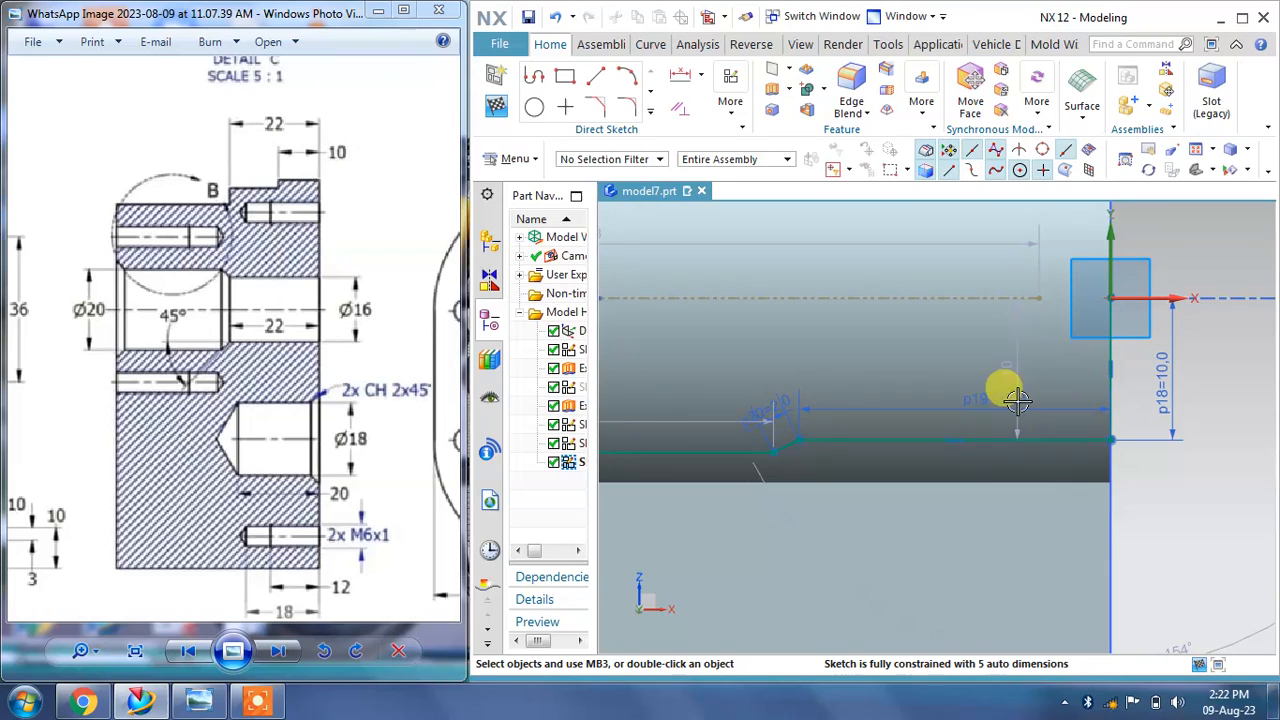
{"action": "left_click_drag", "start_coordinate": [1045, 363], "coordinate": [1067, 368]}
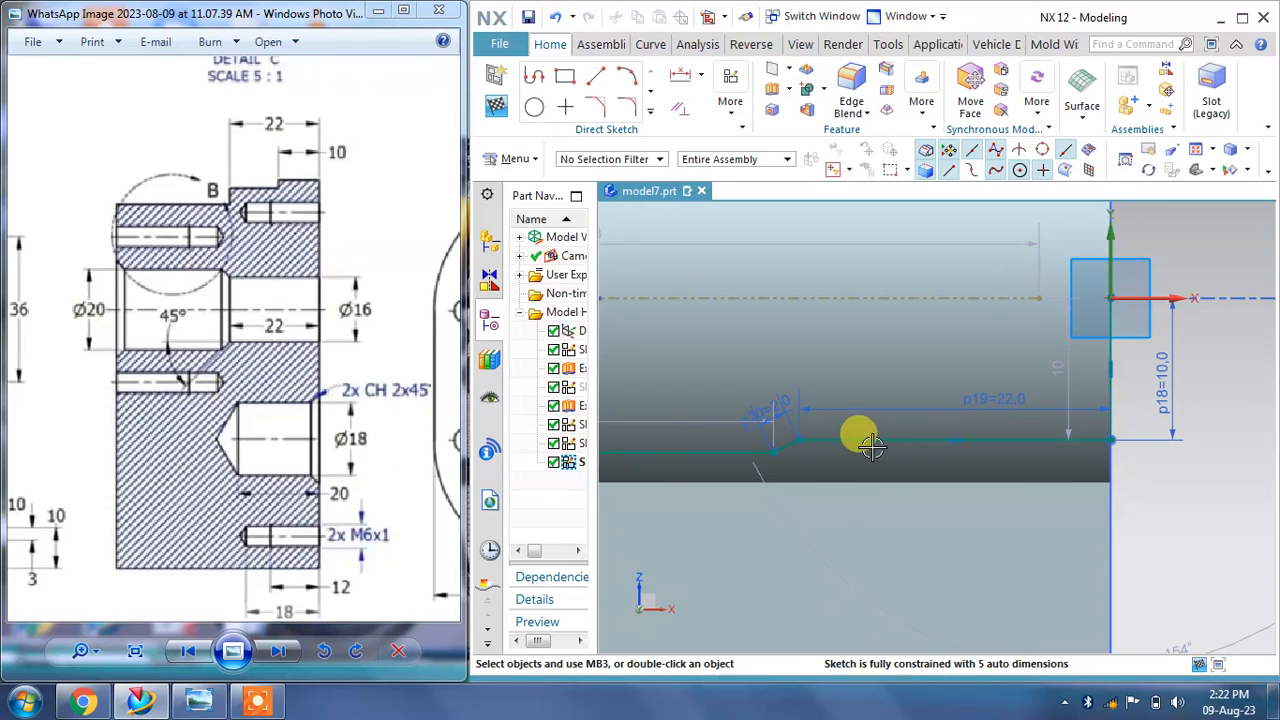
{"action": "scroll", "coordinate": [871, 447], "scroll_direction": "down", "scroll_amount": 4}
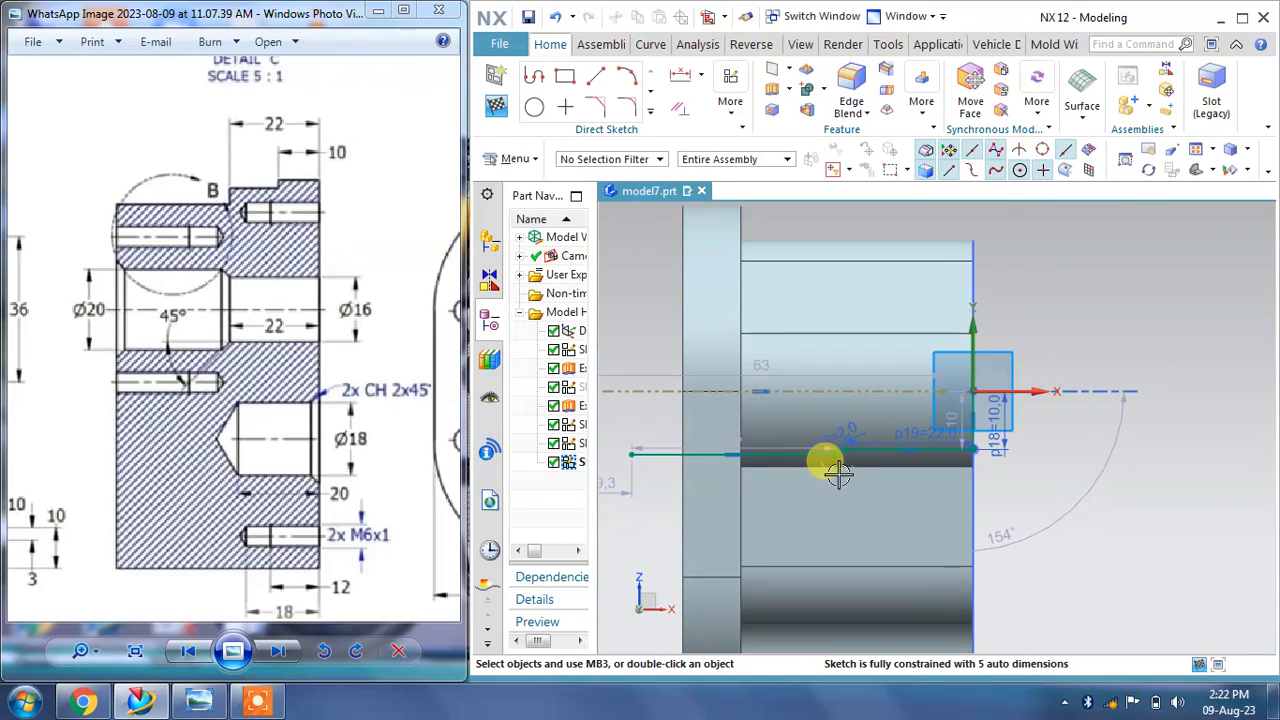
{"action": "middle_click_drag", "start_coordinate": [843, 440], "coordinate": [970, 458], "text": "shift"}
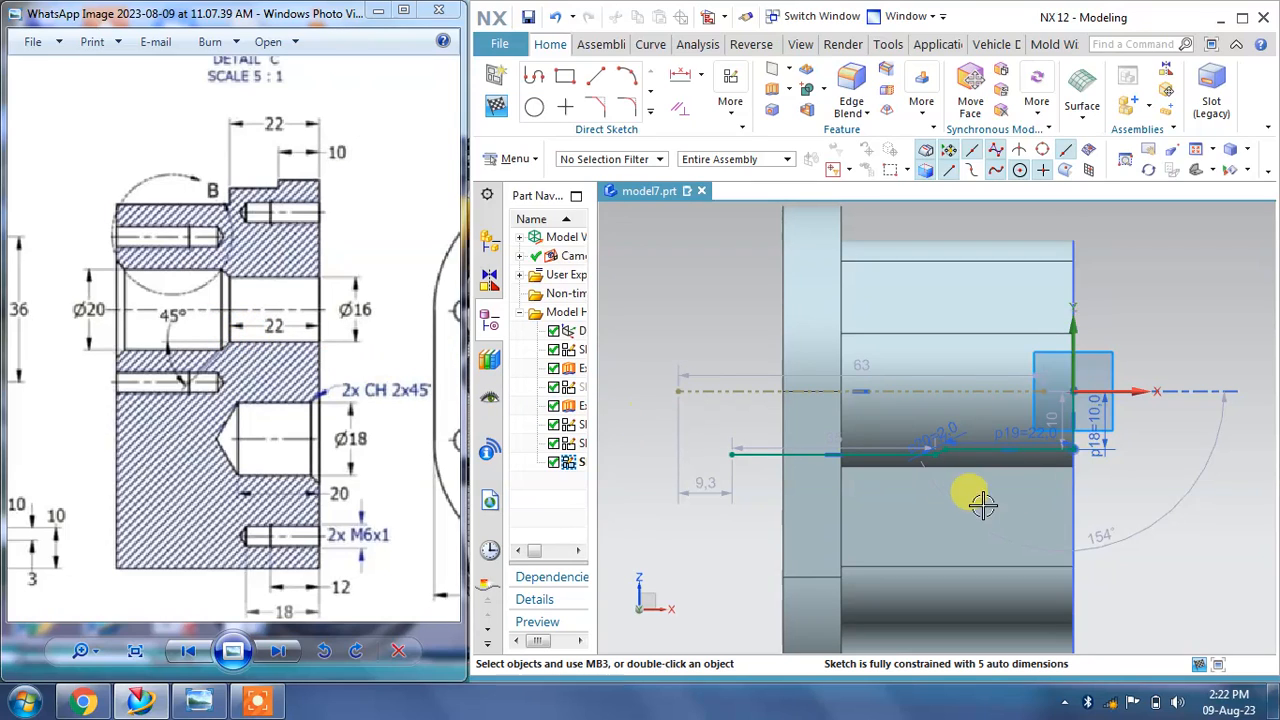
{"action": "scroll", "coordinate": [1006, 463], "scroll_direction": "up", "scroll_amount": 3}
{"action": "scroll", "coordinate": [1071, 418], "scroll_direction": "down", "scroll_amount": 2}
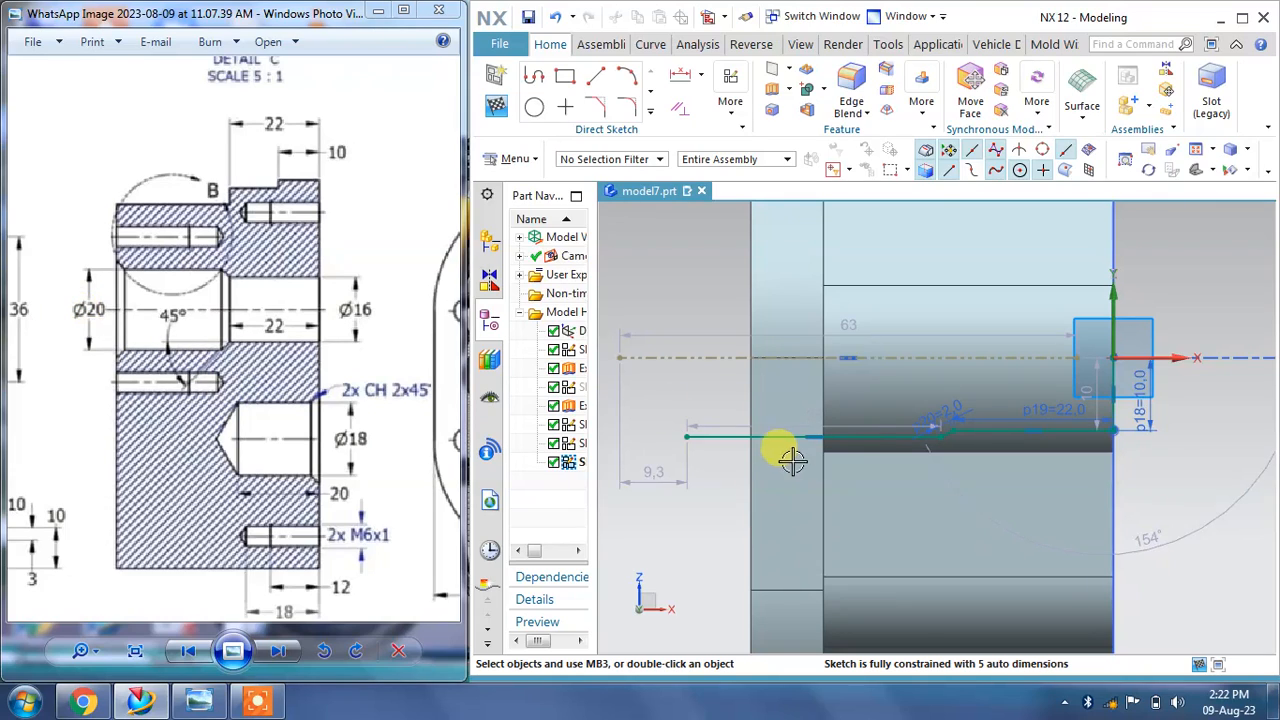
{"action": "scroll", "coordinate": [921, 452], "scroll_direction": "up", "scroll_amount": 1}
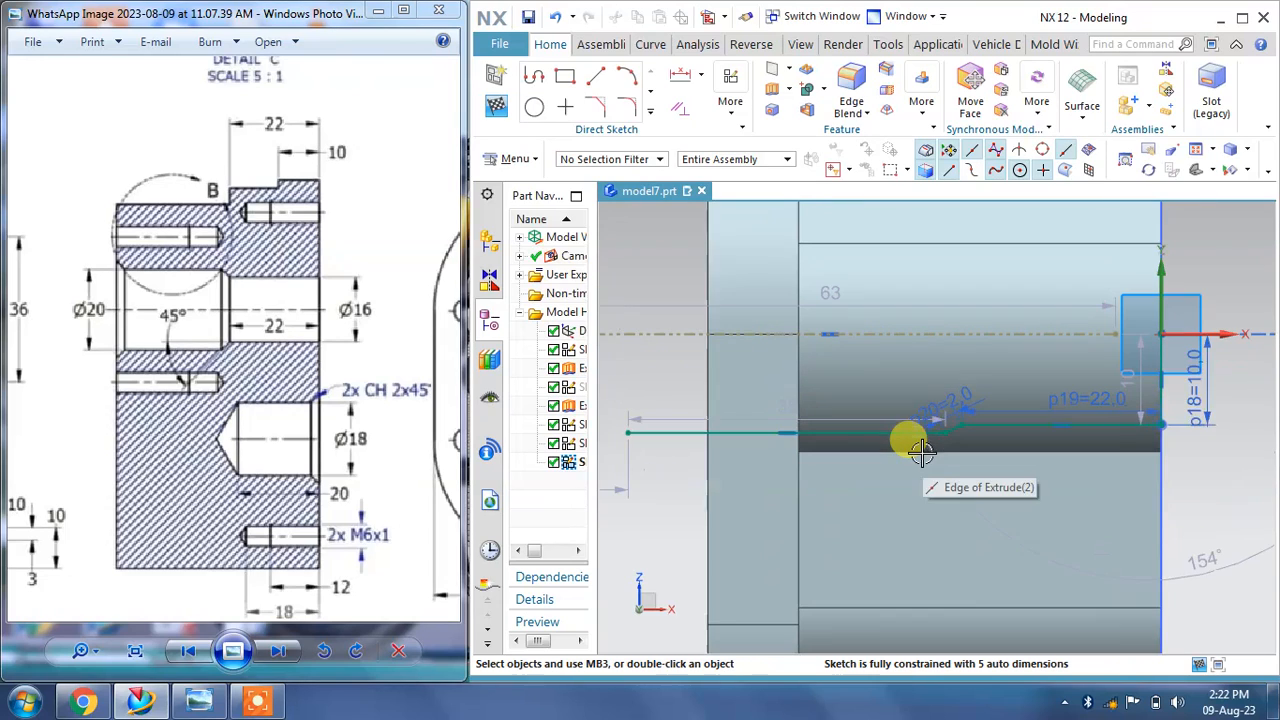
{"action": "left_click_drag", "start_coordinate": [921, 452], "coordinate": [931, 405]}
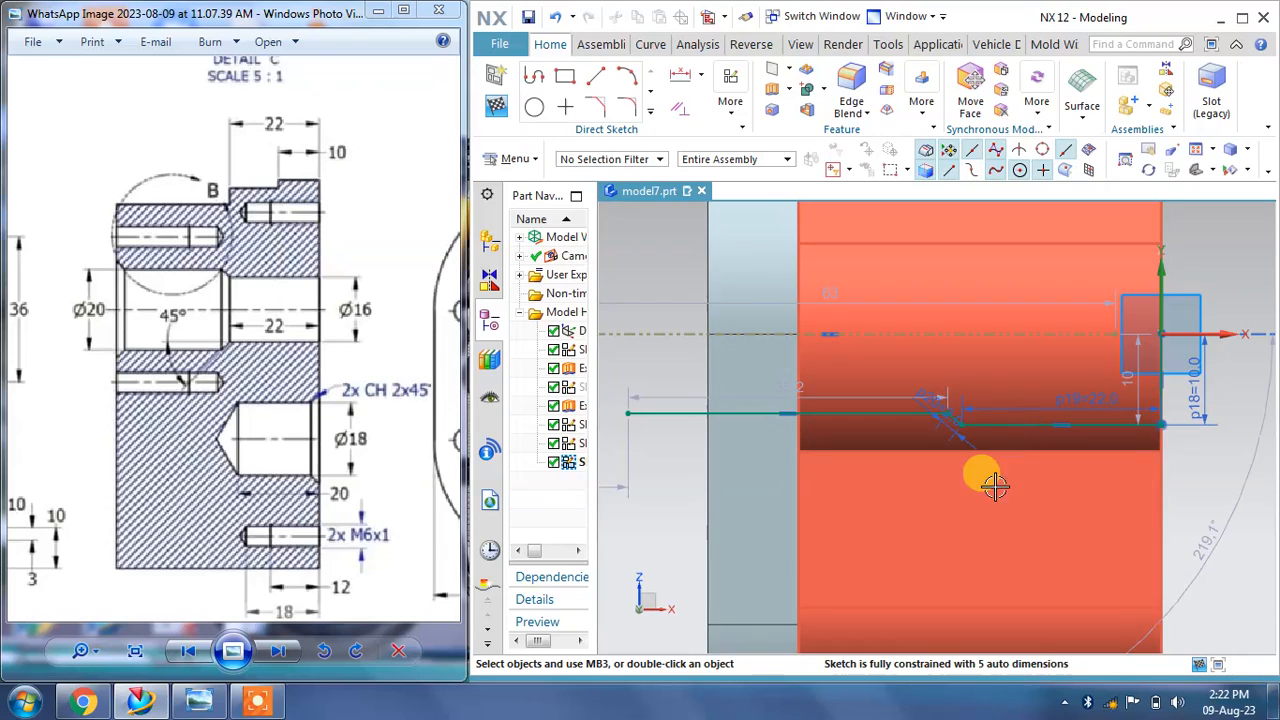
Step: Add a vertical dimension of 8 mm between the centerline and the left end of the long horizontal line
{"action": "scroll", "coordinate": [1044, 503], "scroll_direction": "down", "scroll_amount": 1}
{"action": "scroll", "coordinate": [1044, 503], "scroll_direction": "down", "scroll_amount": 1}
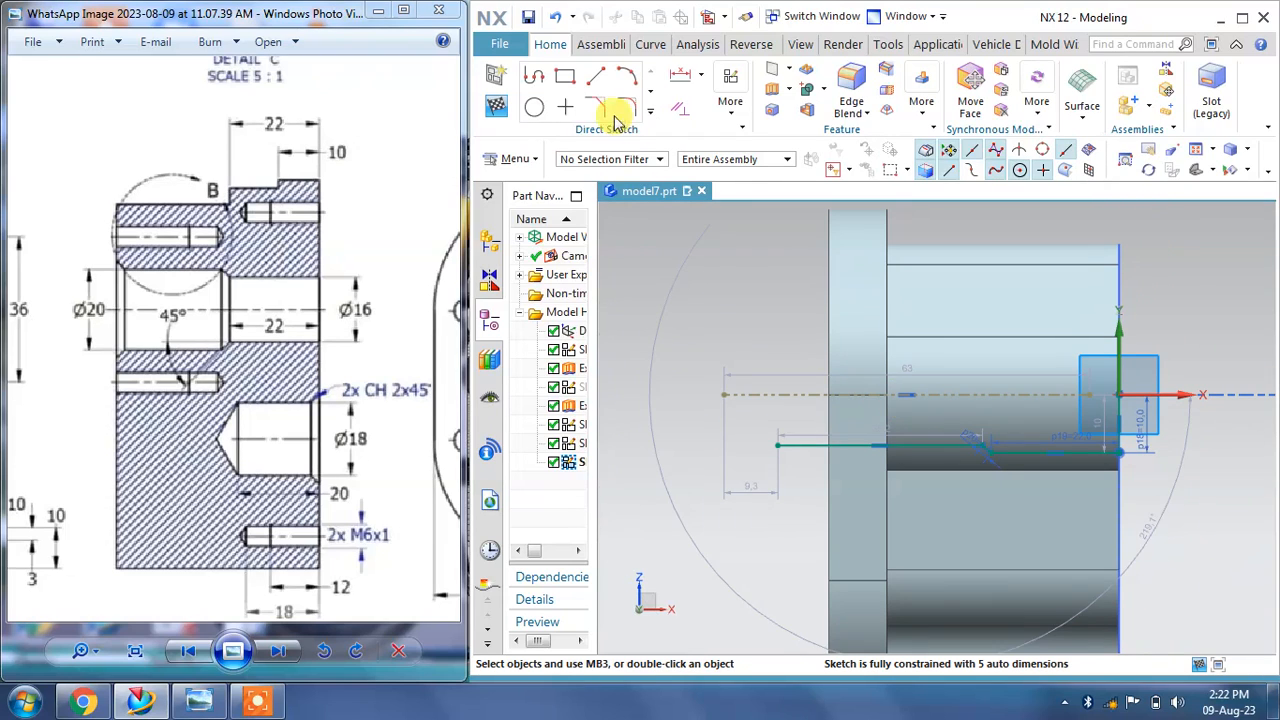
{"action": "left_click", "coordinate": [695, 84]}
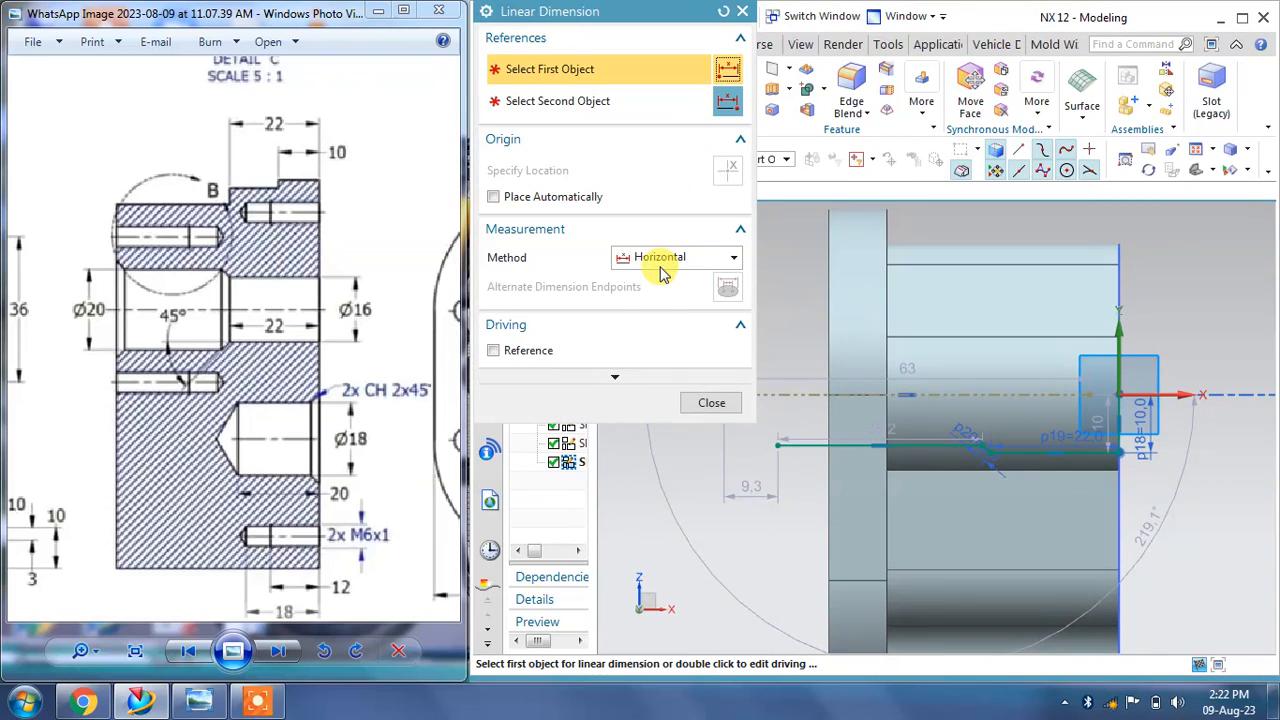
{"action": "left_click", "coordinate": [660, 260]}
{"action": "left_click", "coordinate": [648, 316]}
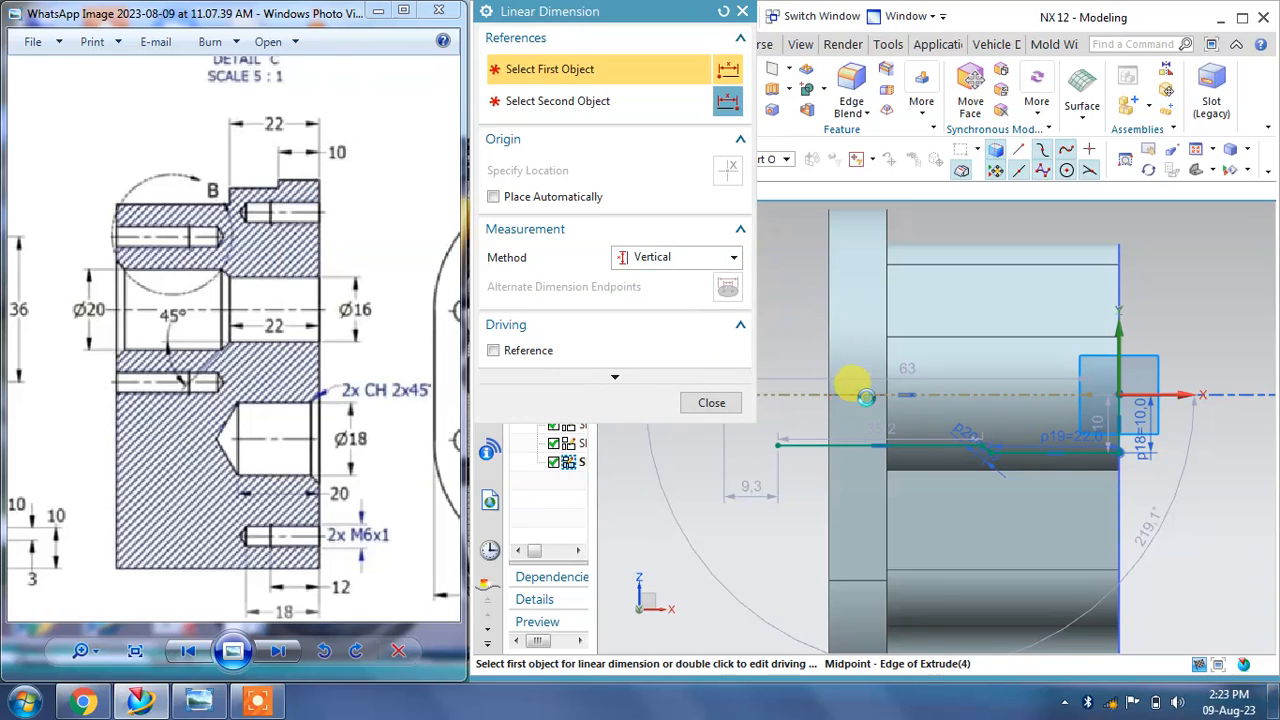
{"action": "left_click", "coordinate": [858, 395]}
{"action": "left_click", "coordinate": [744, 442]}
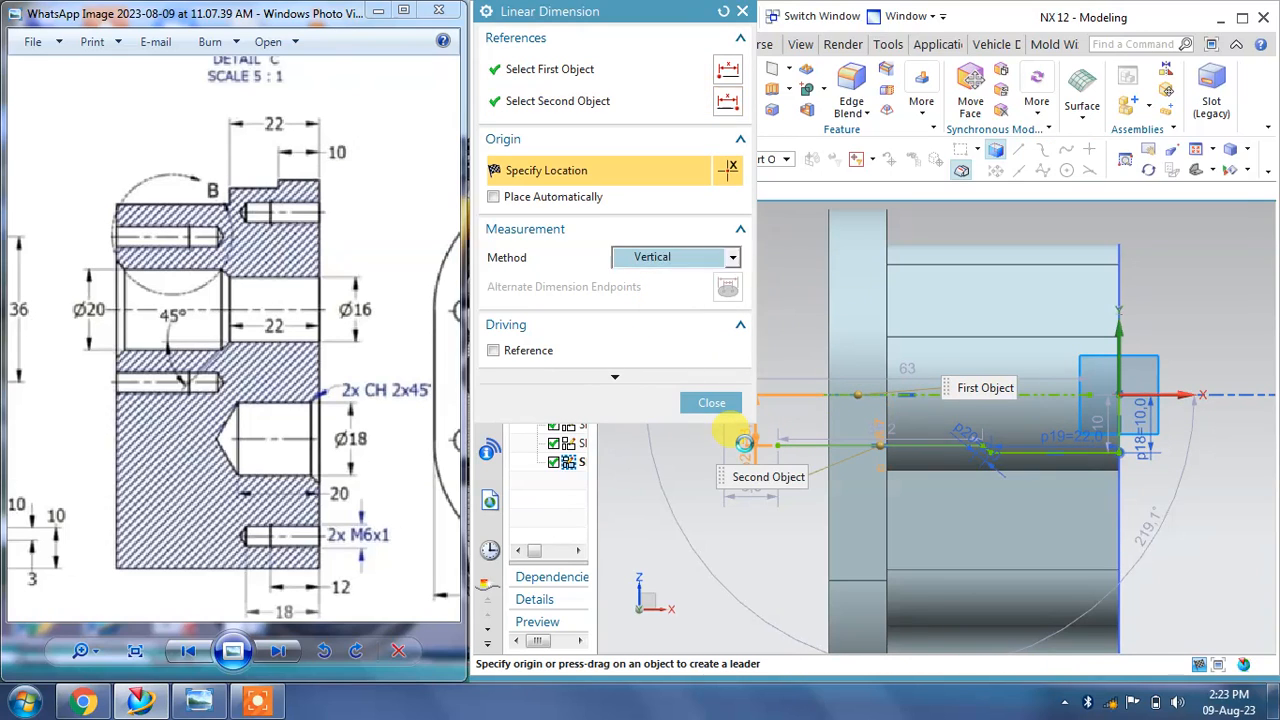
{"action": "middle_click_drag", "start_coordinate": [744, 442], "coordinate": [808, 514], "text": "shift"}
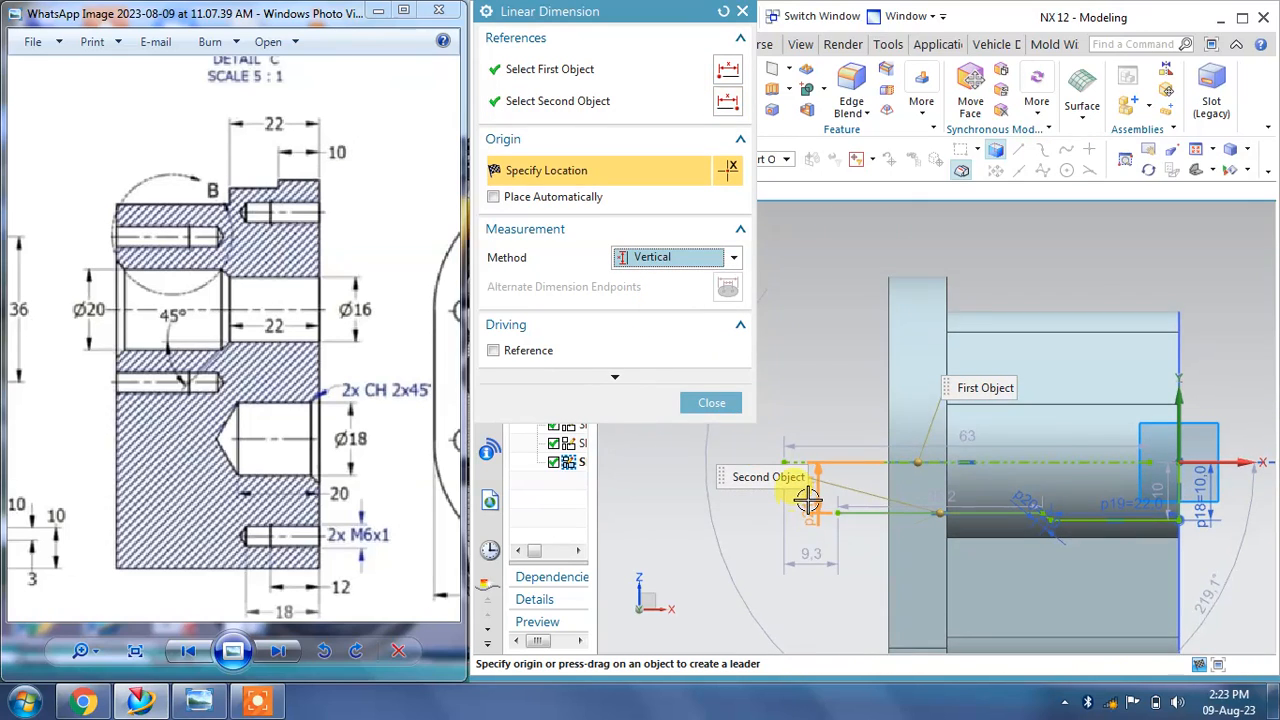
{"action": "left_click", "coordinate": [816, 500]}
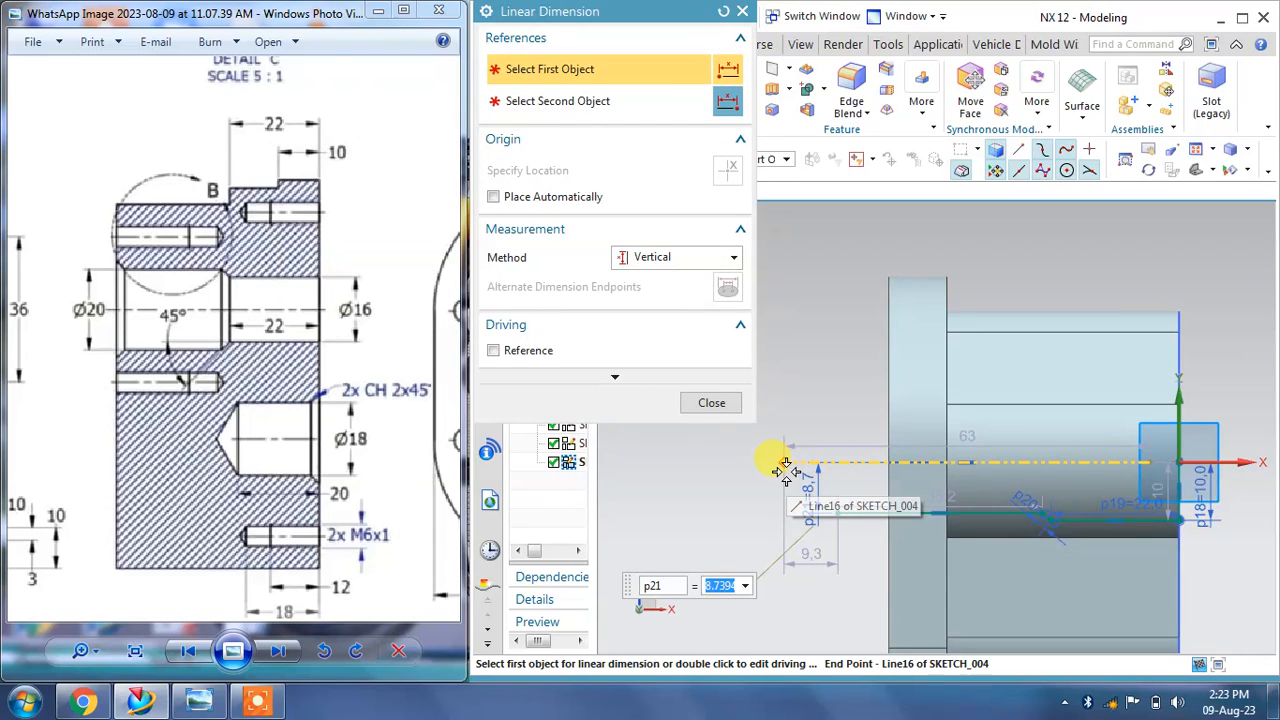
{"action": "type", "text": "8"}
{"action": "key", "text": "Return"}
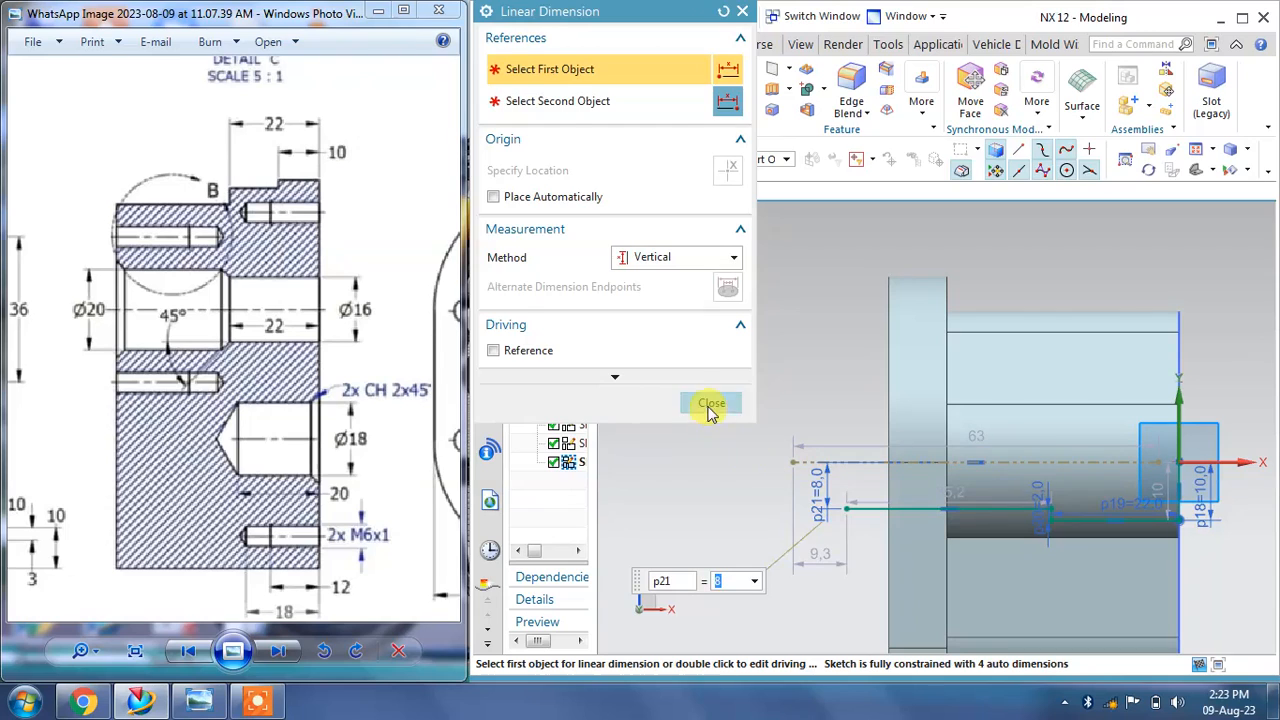
{"action": "left_click", "coordinate": [710, 404]}
{"action": "scroll", "coordinate": [1114, 523], "scroll_direction": "up", "scroll_amount": 2}
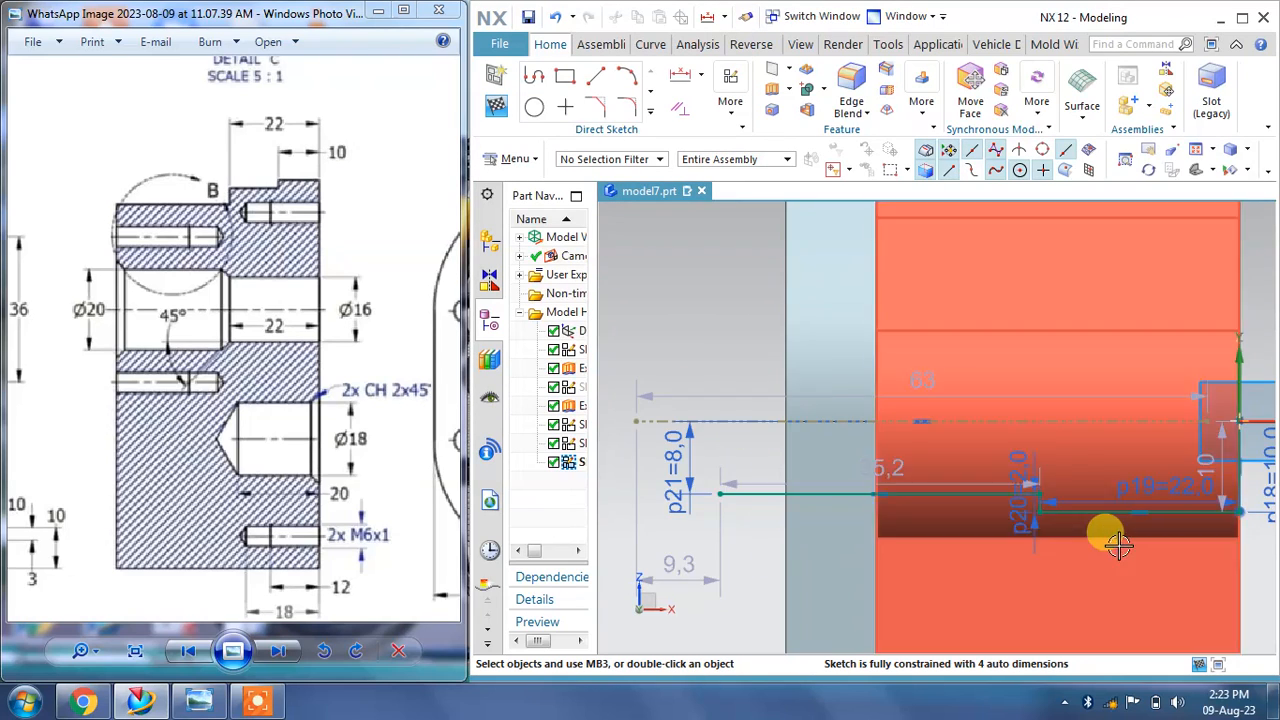
{"action": "scroll", "coordinate": [1118, 543], "scroll_direction": "up", "scroll_amount": 2}
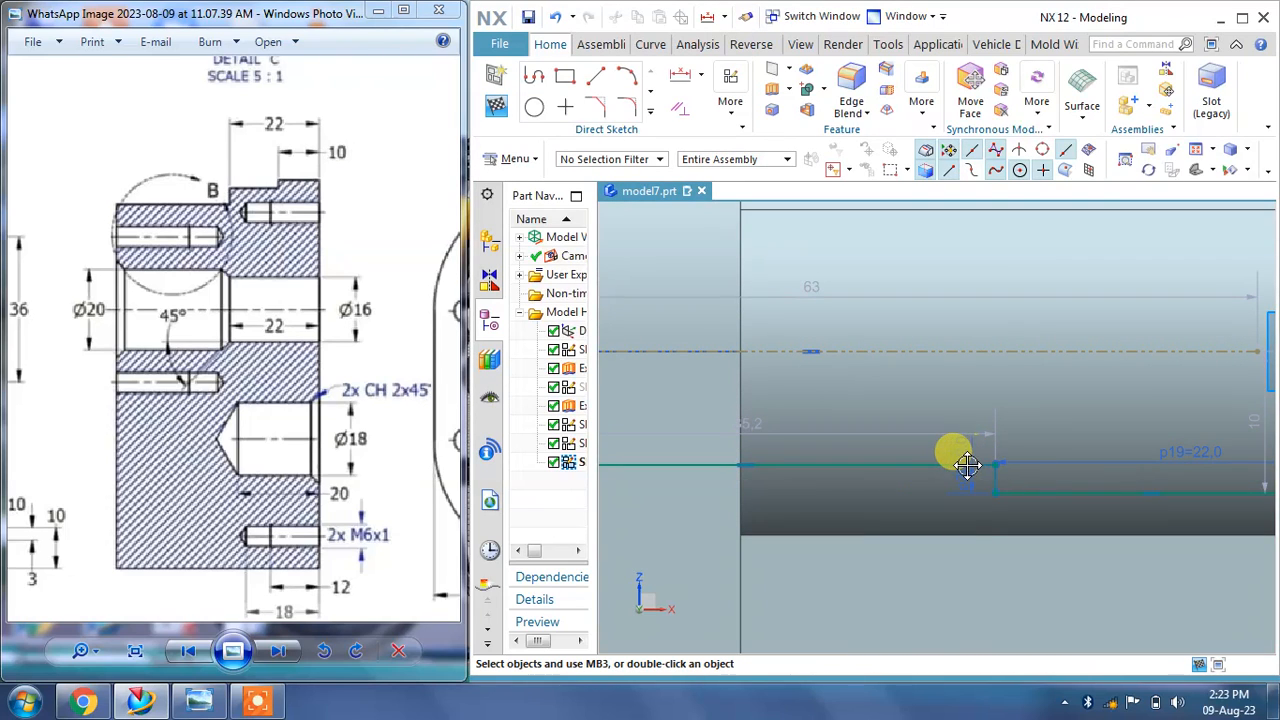
{"action": "scroll", "coordinate": [975, 491], "scroll_direction": "down", "scroll_amount": 2}
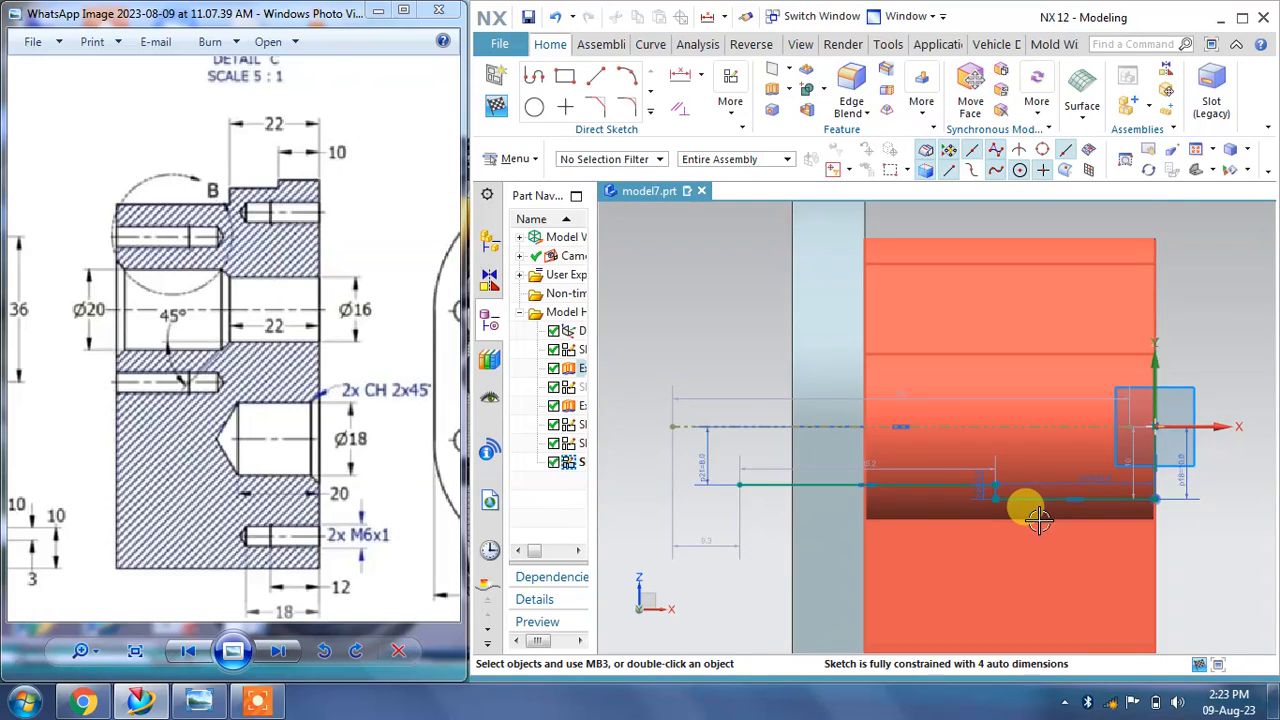
{"action": "scroll", "coordinate": [1020, 505], "scroll_direction": "up", "scroll_amount": 1}
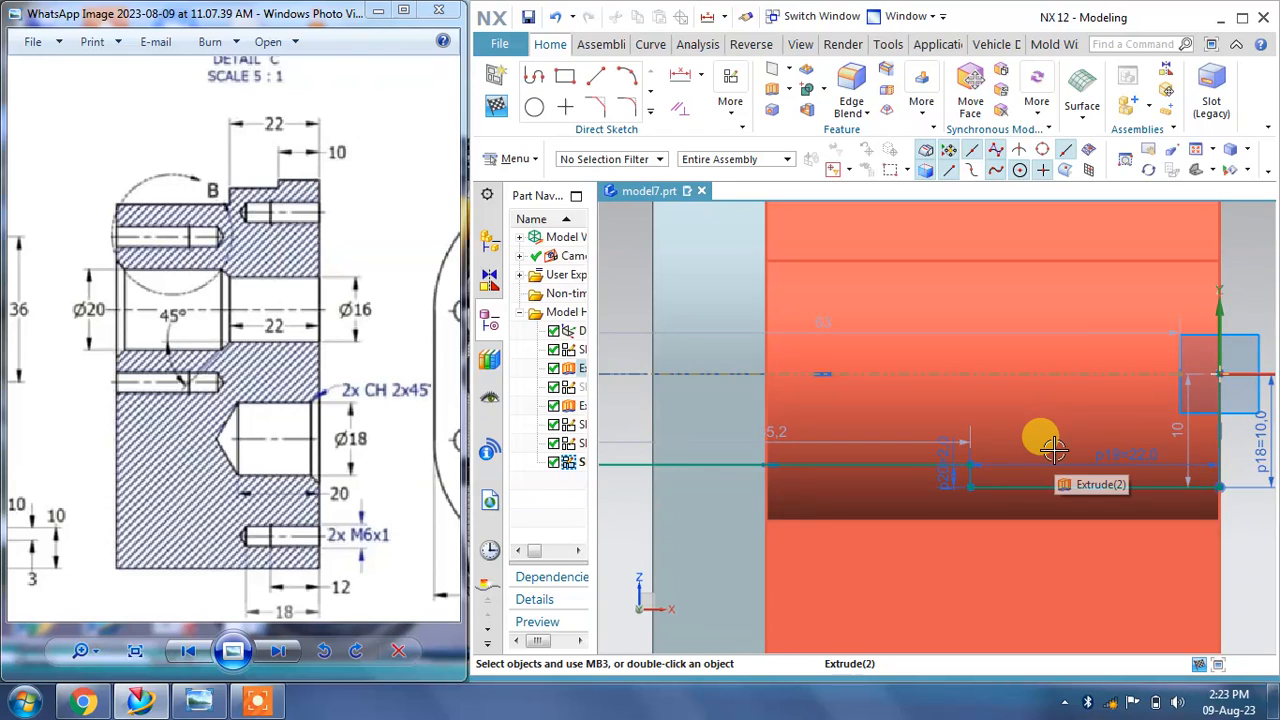
{"action": "scroll", "coordinate": [1054, 451], "scroll_direction": "down", "scroll_amount": 1}
{"action": "scroll", "coordinate": [1085, 450], "scroll_direction": "down", "scroll_amount": 1}
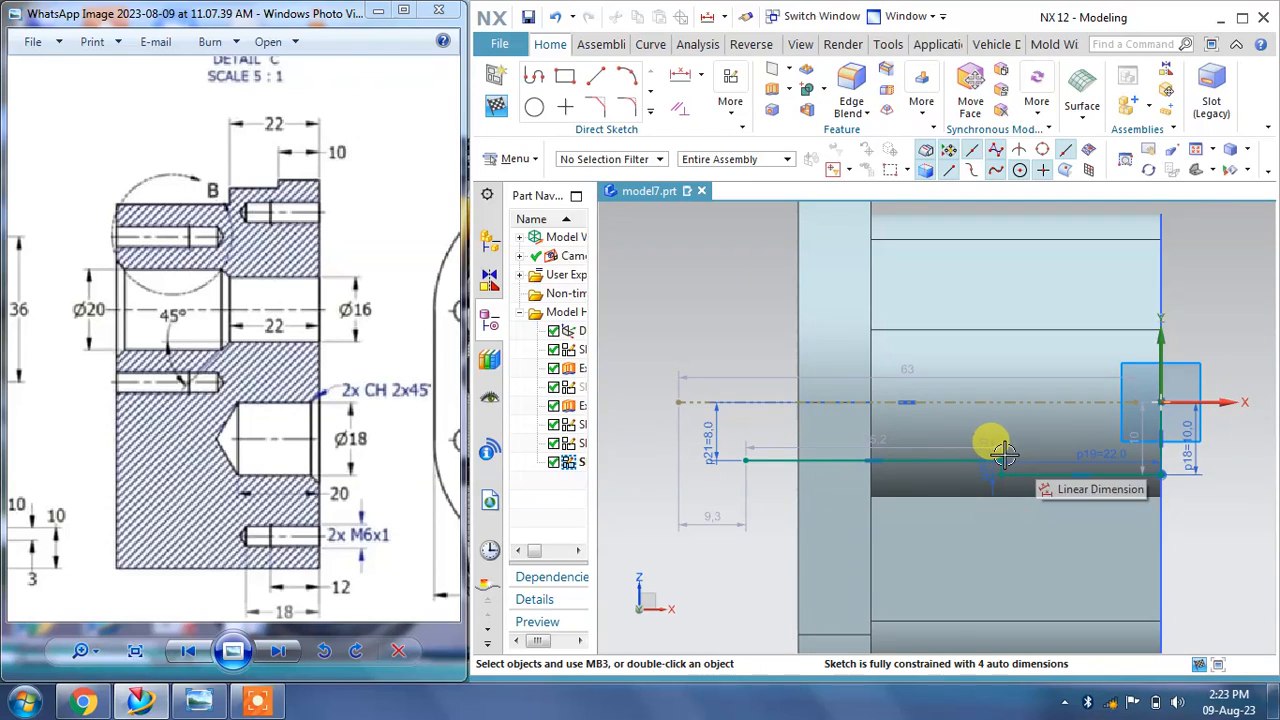
{"action": "scroll", "coordinate": [774, 460], "scroll_direction": "up", "scroll_amount": 1}
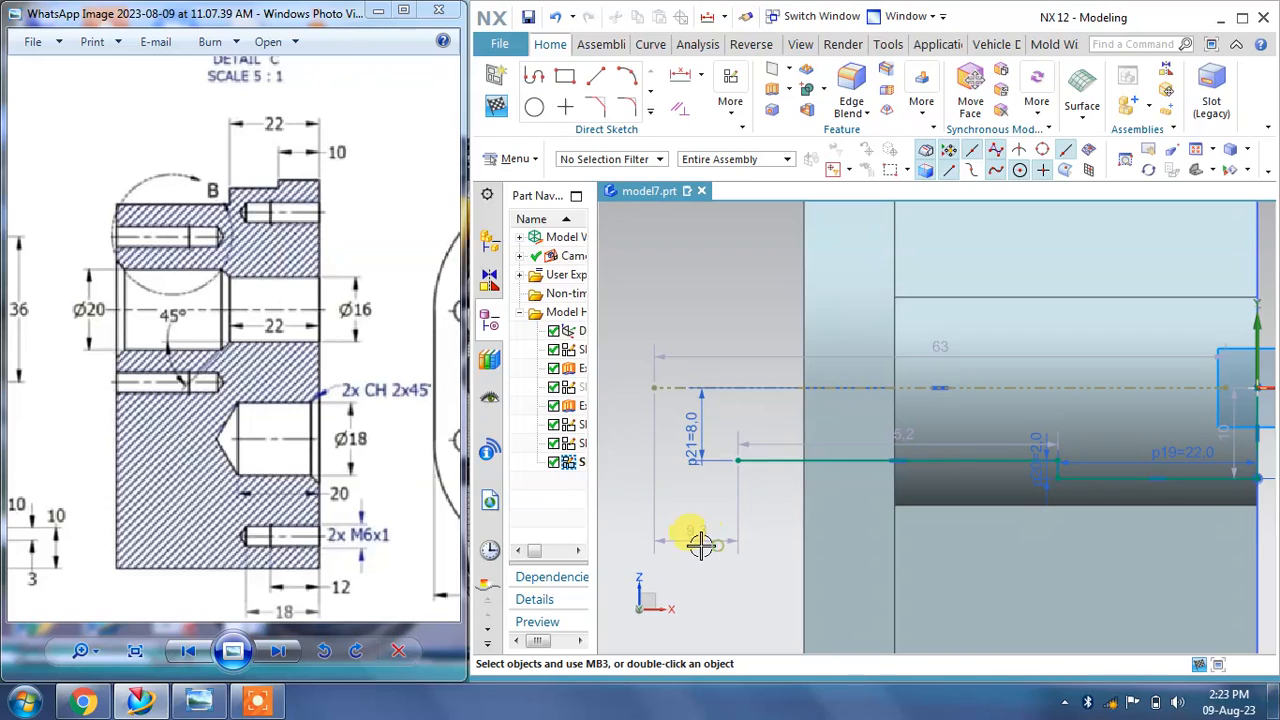
{"action": "mouse_move", "coordinate": [738, 461]}
{"action": "left_mouse_down"}
{"action": "mouse_move", "coordinate": [808, 451]}
{"action": "mouse_move", "coordinate": [740, 464]}
{"action": "left_mouse_up"}
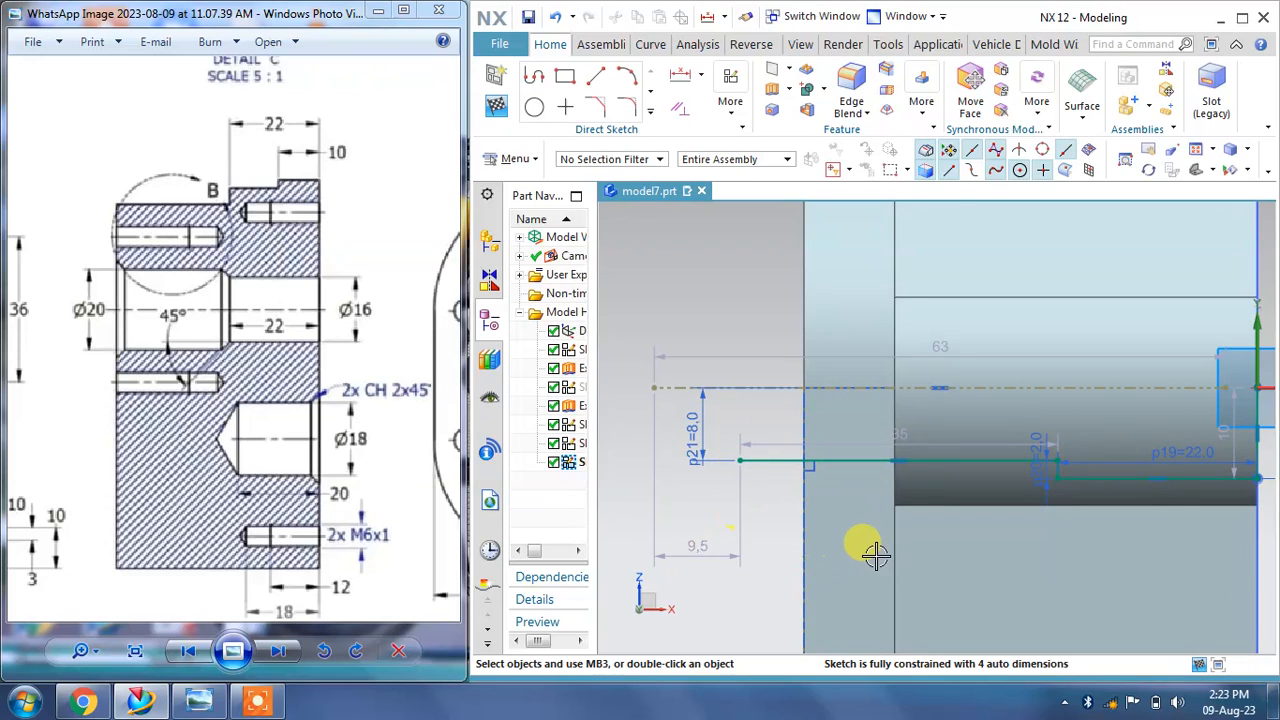
{"action": "key", "text": "ctrl+z"}
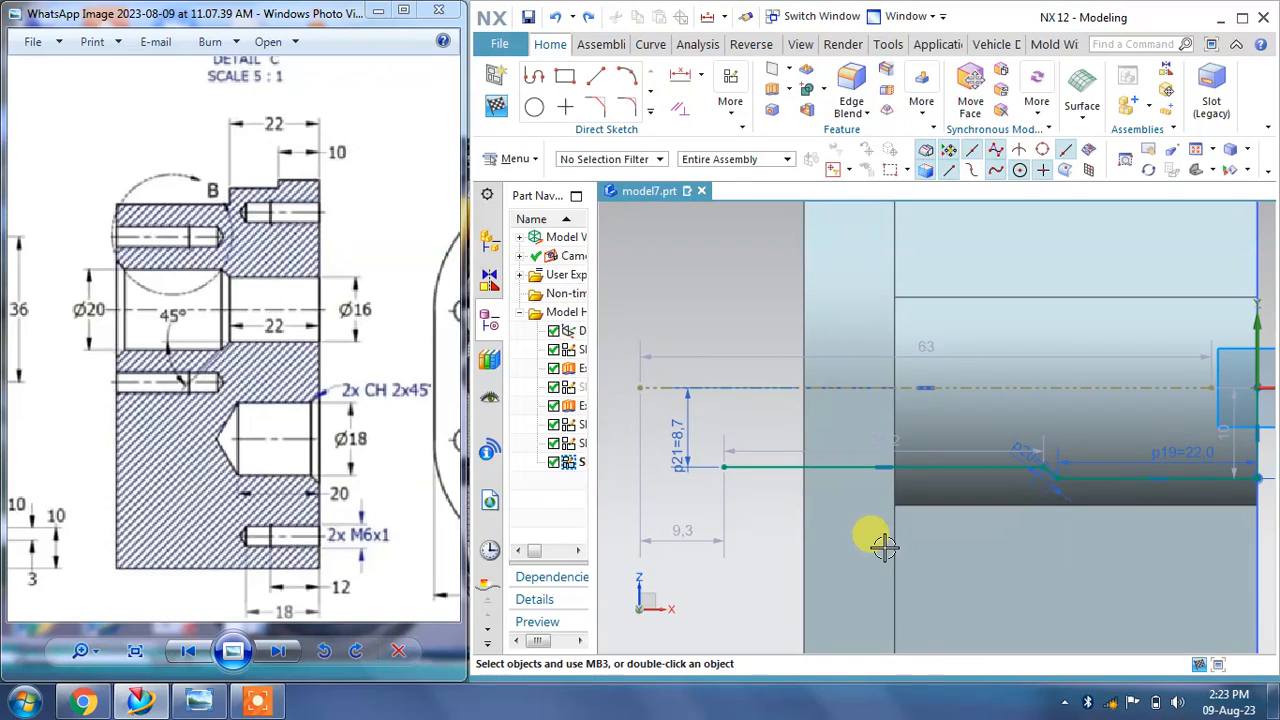
Step: Try to add an angular dimension between the chamfer line and the long horizontal line
{"action": "scroll", "coordinate": [1110, 486], "scroll_direction": "up", "scroll_amount": 2}
{"action": "scroll", "coordinate": [1050, 485], "scroll_direction": "up", "scroll_amount": 1}
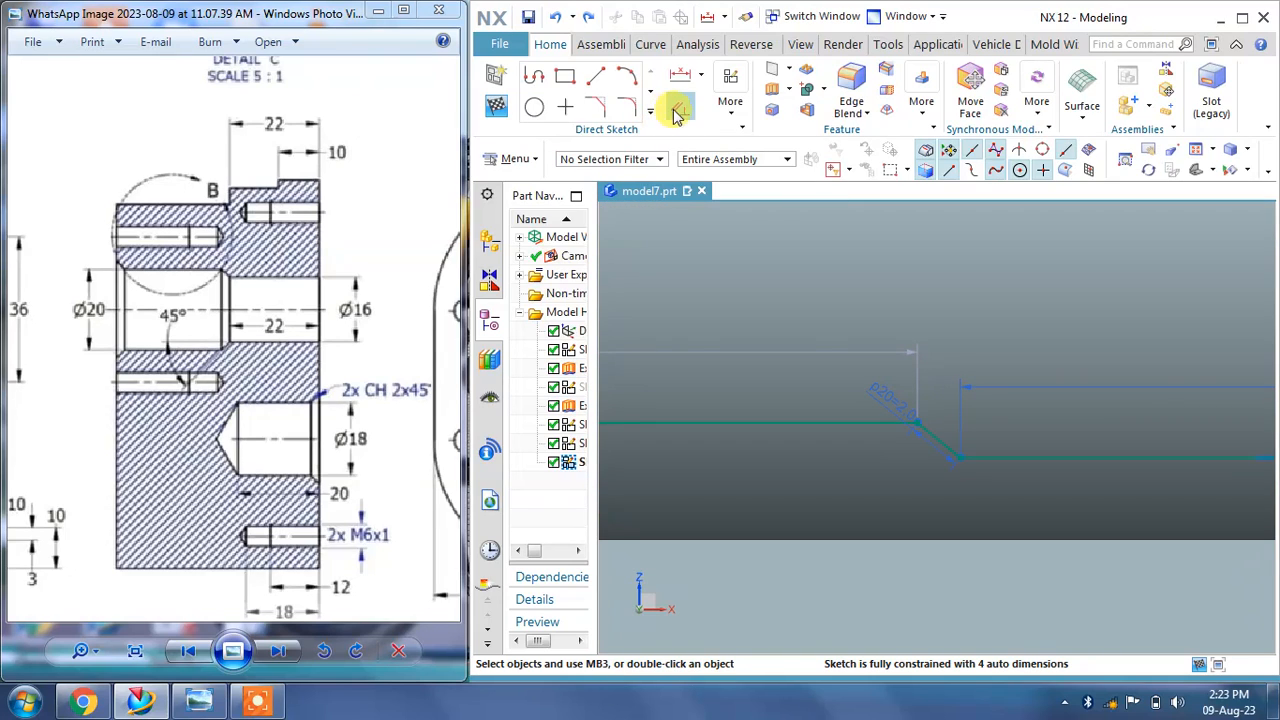
{"action": "left_click", "coordinate": [706, 78]}
{"action": "left_click", "coordinate": [765, 177]}
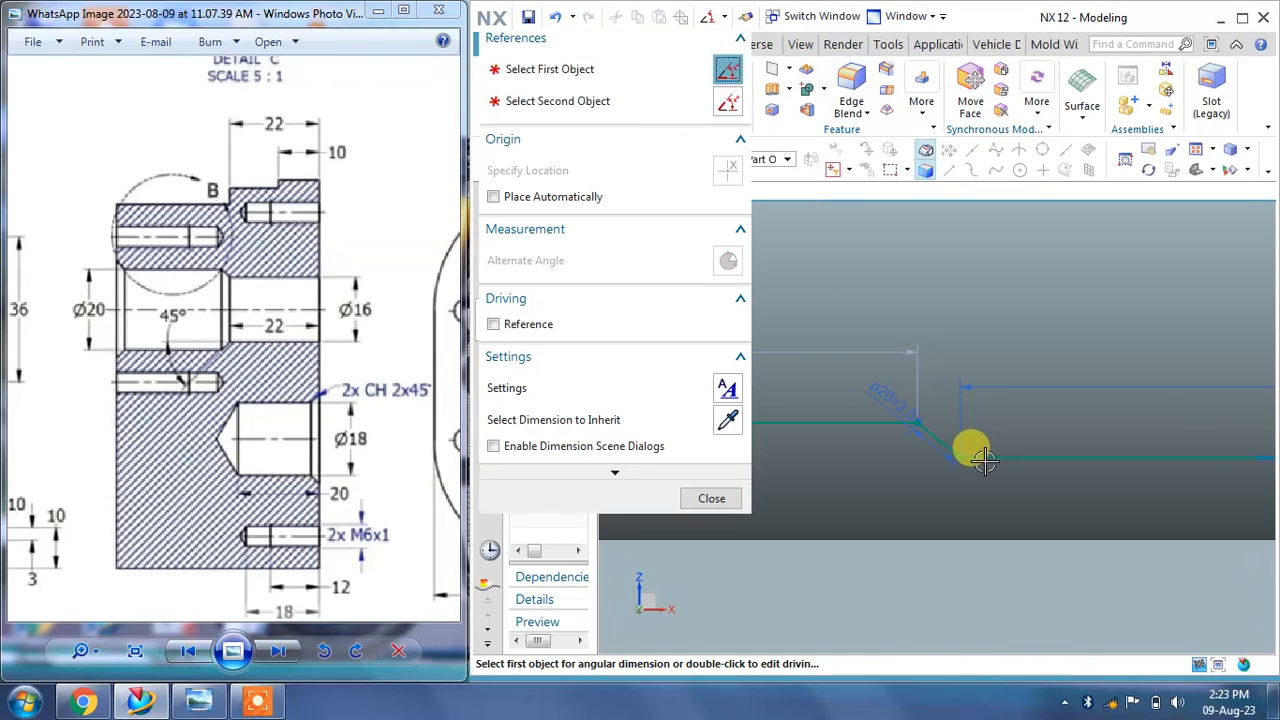
{"action": "left_click", "coordinate": [984, 460]}
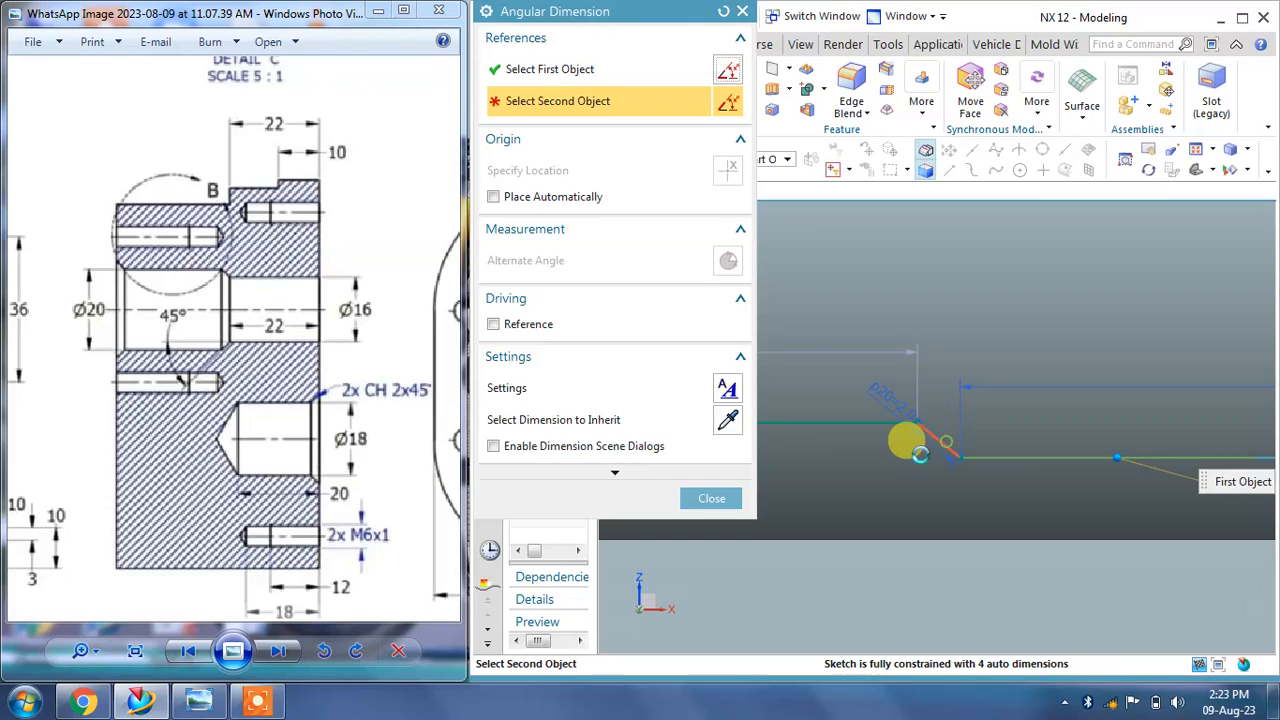
{"action": "left_click", "coordinate": [908, 441]}
{"action": "left_click", "coordinate": [968, 472]}
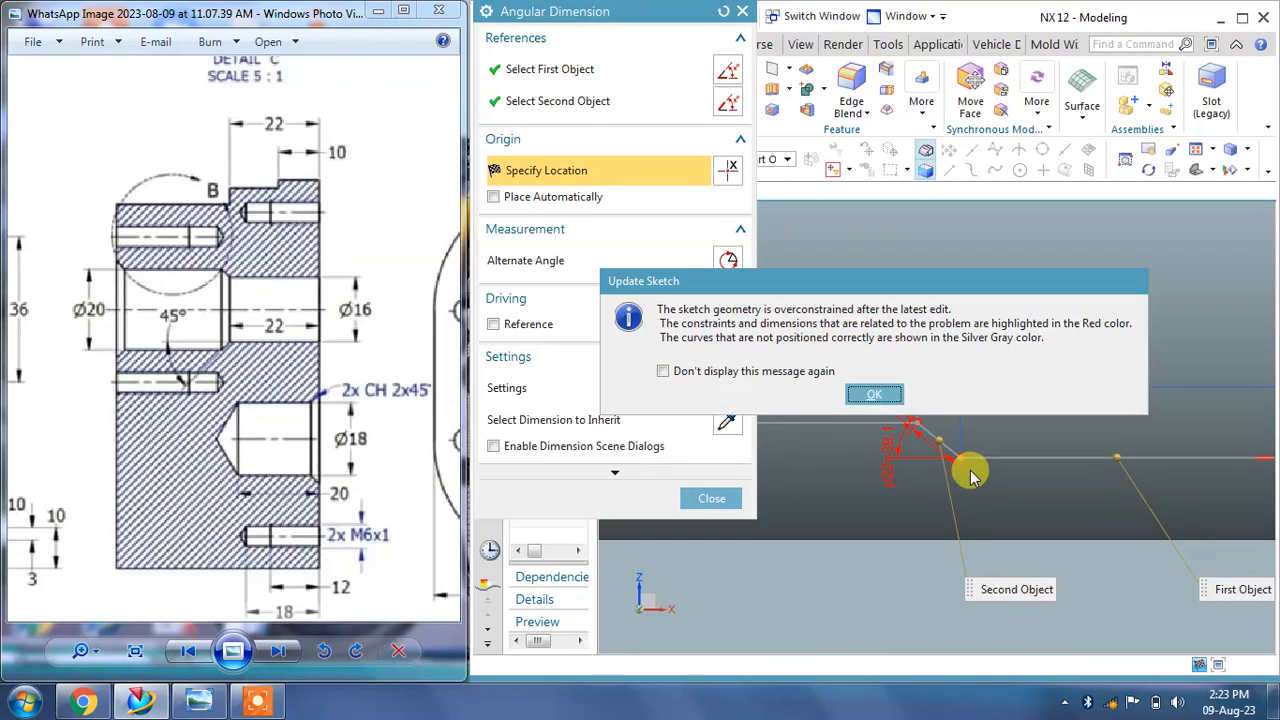
{"action": "left_click", "coordinate": [874, 395]}
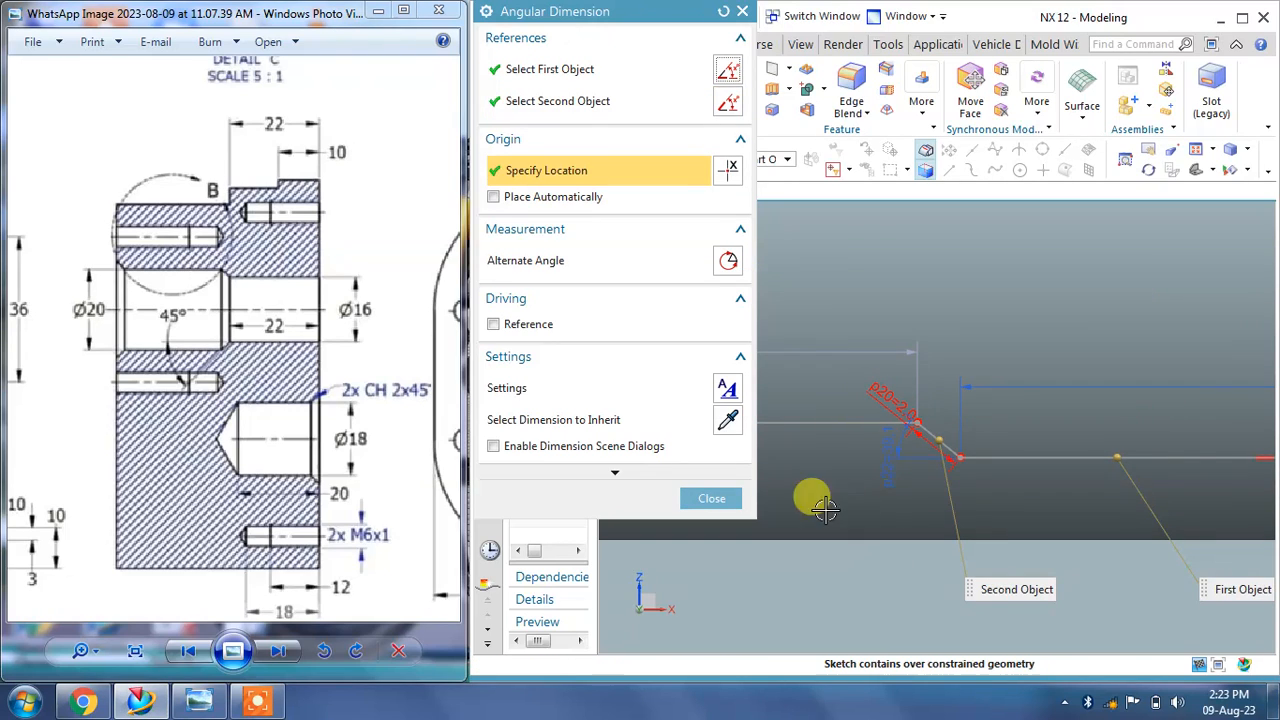
{"action": "left_click", "coordinate": [711, 498]}
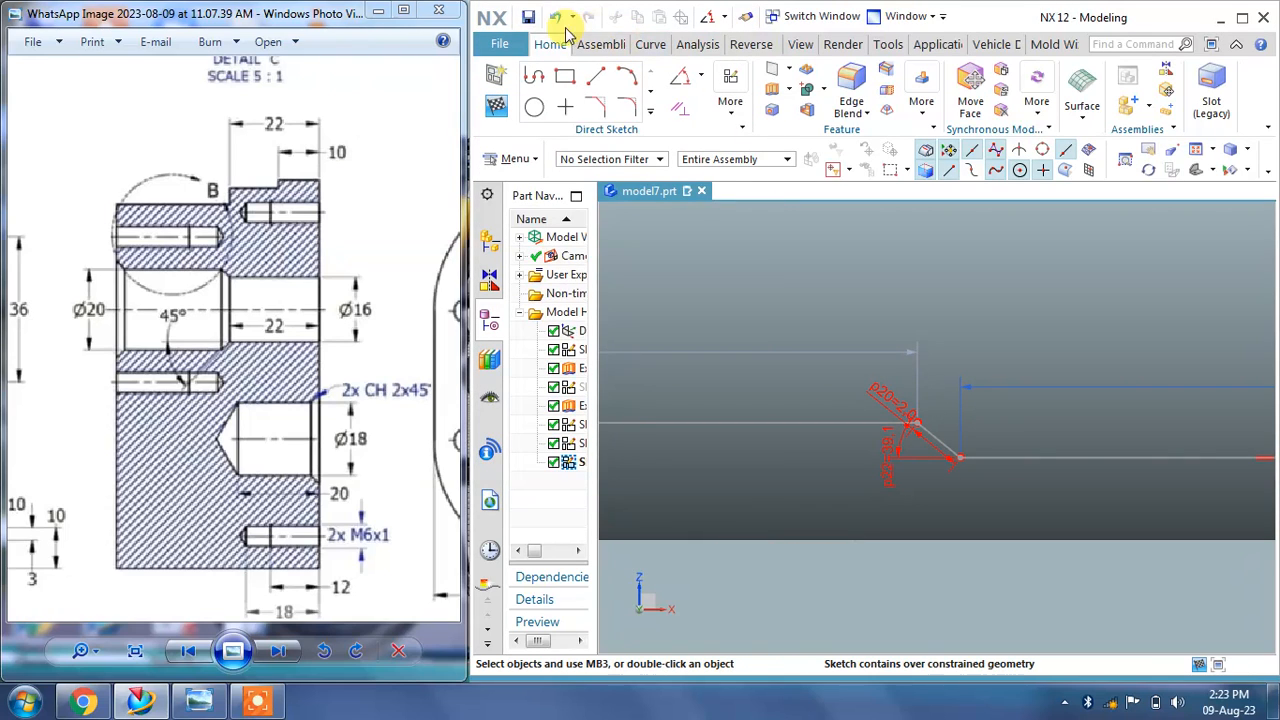
{"action": "left_click", "coordinate": [553, 17]}
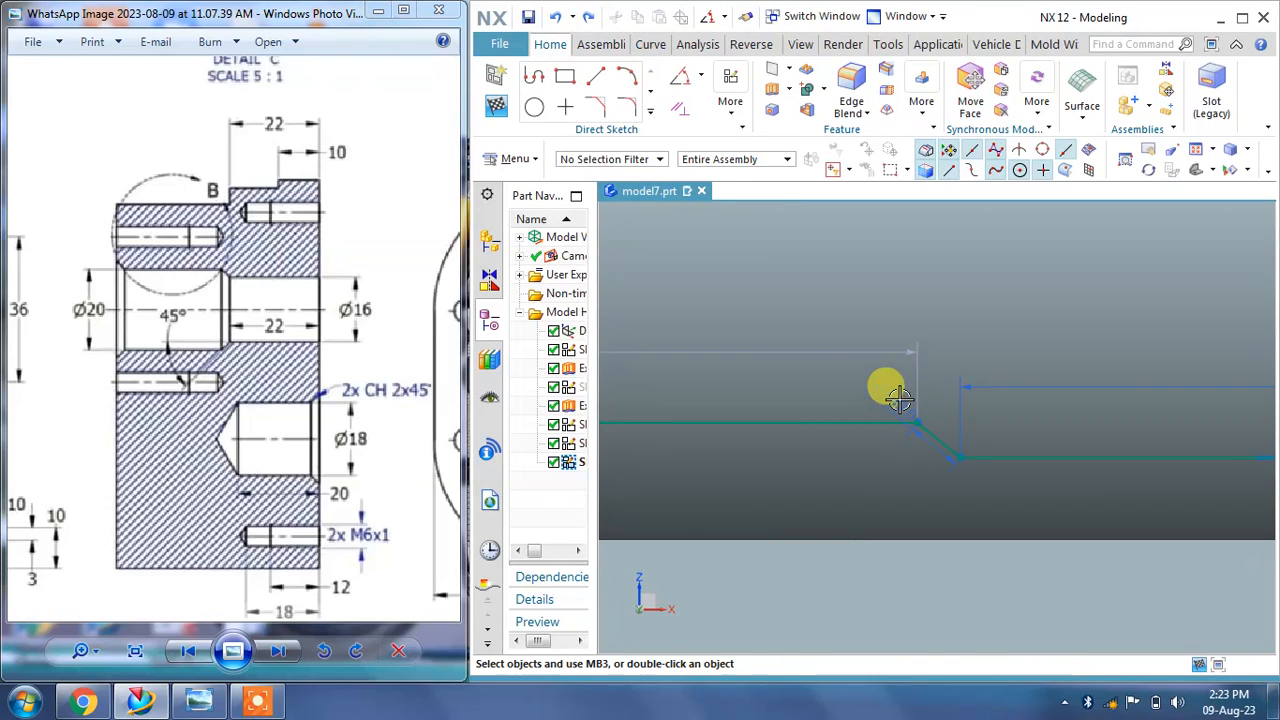
Step: Edit the chamfer line's dimension and drag the chamfer's upper end point to reshape the corner
{"action": "right_click", "coordinate": [943, 388]}
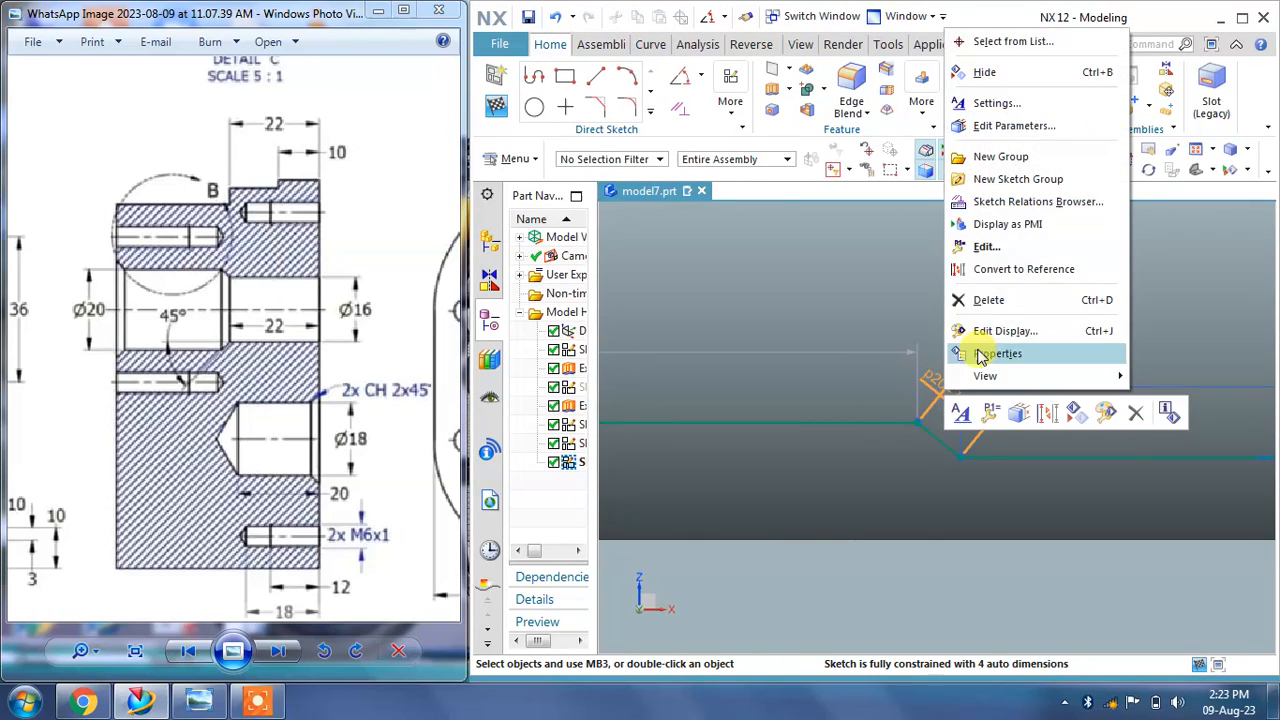
{"action": "left_click", "coordinate": [1003, 346]}
{"action": "left_click", "coordinate": [868, 378]}
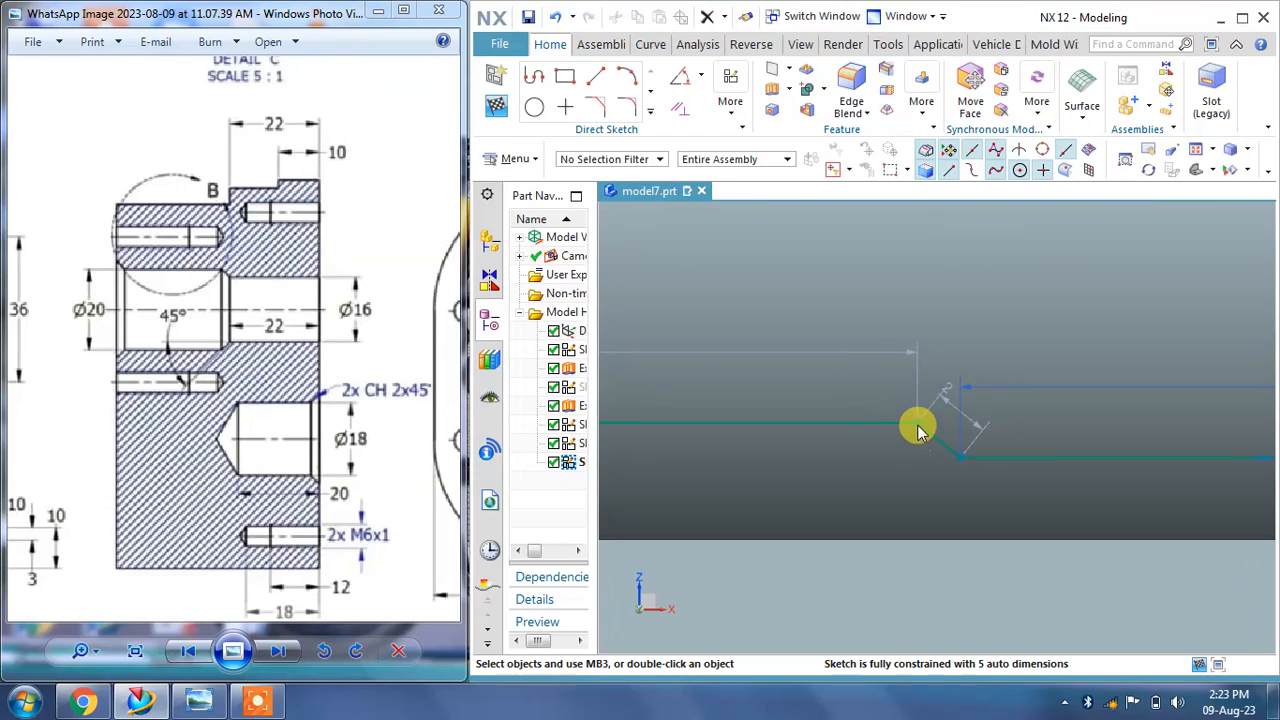
{"action": "mouse_move", "coordinate": [884, 415]}
{"action": "left_mouse_down"}
{"action": "mouse_move", "coordinate": [864, 374]}
{"action": "mouse_move", "coordinate": [948, 358]}
{"action": "mouse_move", "coordinate": [893, 346]}
{"action": "mouse_move", "coordinate": [910, 337]}
{"action": "left_mouse_up"}
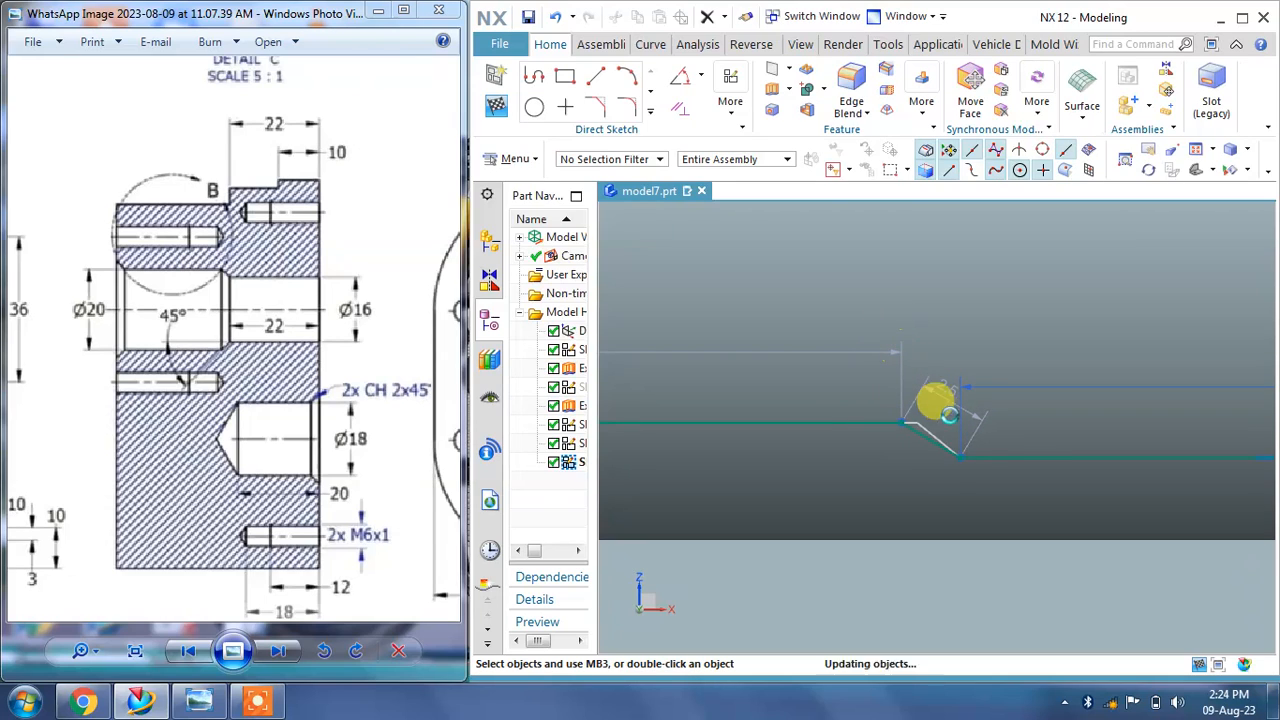
Step: Set the vertical dimension from the centerline to the long horizontal line to 8 mm
{"action": "scroll", "coordinate": [963, 434], "scroll_direction": "up", "scroll_amount": 2}
{"action": "scroll", "coordinate": [1020, 476], "scroll_direction": "down", "scroll_amount": 5}
{"action": "scroll", "coordinate": [1042, 498], "scroll_direction": "down", "scroll_amount": 2}
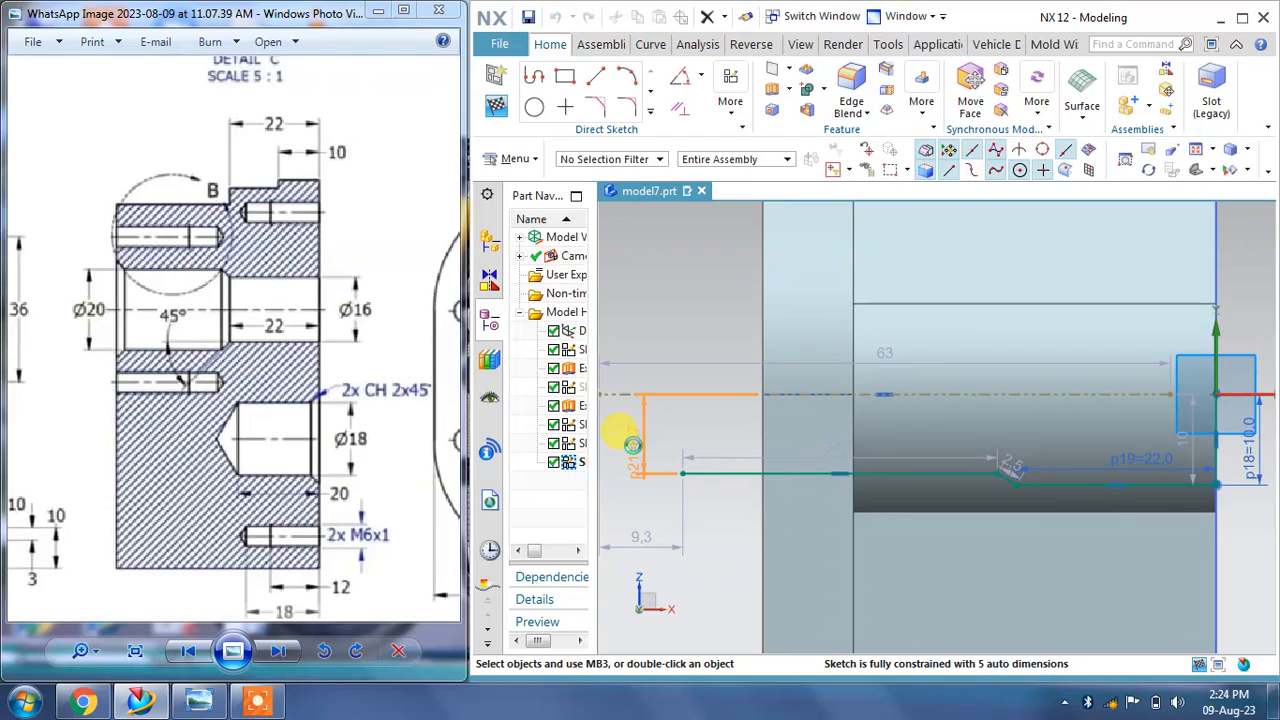
{"action": "double_click", "coordinate": [632, 444]}
{"action": "type", "text": "8"}
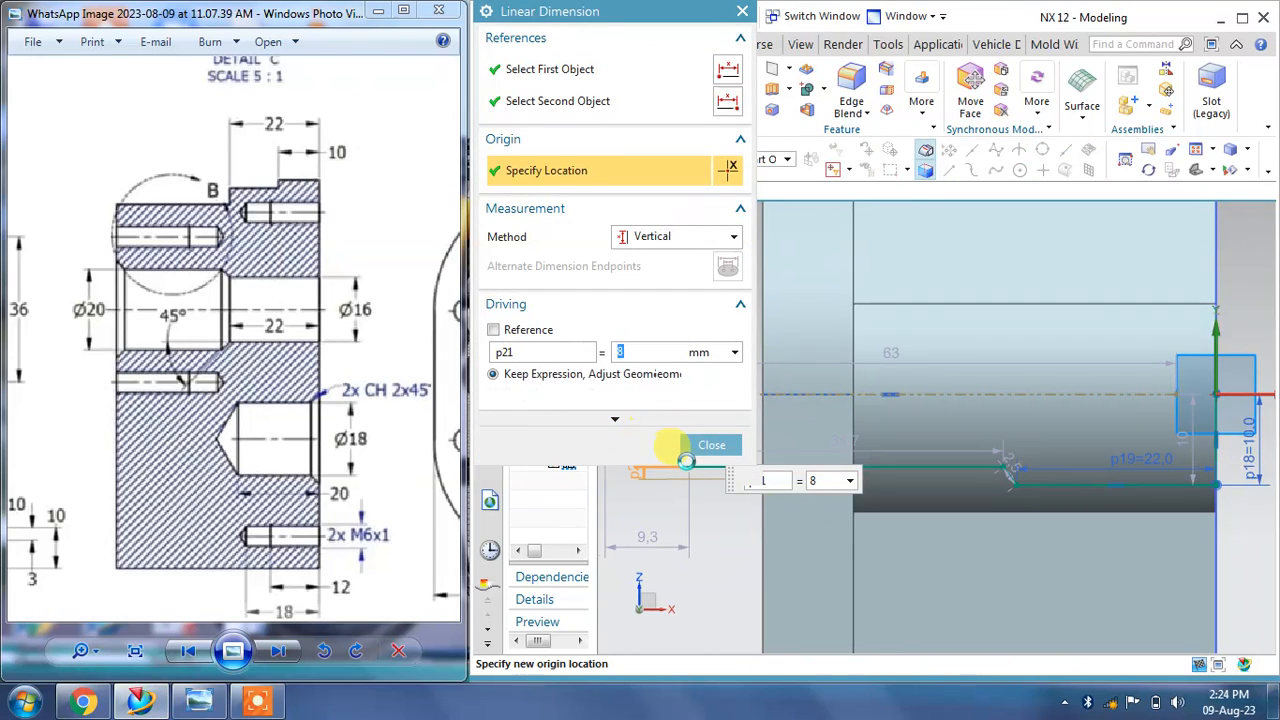
{"action": "left_click", "coordinate": [711, 444]}
Step: Set the chamfer line's length dimension to 2 mm
{"action": "scroll", "coordinate": [1013, 487], "scroll_direction": "up", "scroll_amount": 2}
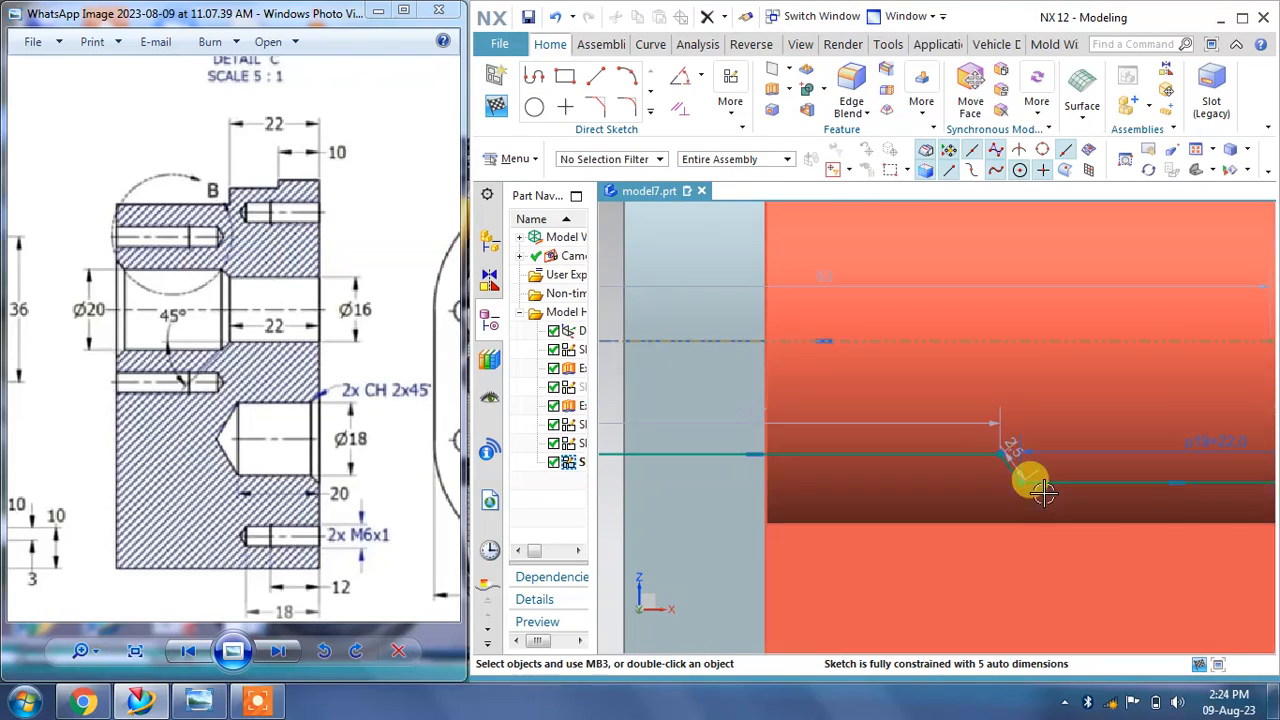
{"action": "scroll", "coordinate": [1013, 470], "scroll_direction": "up", "scroll_amount": 2}
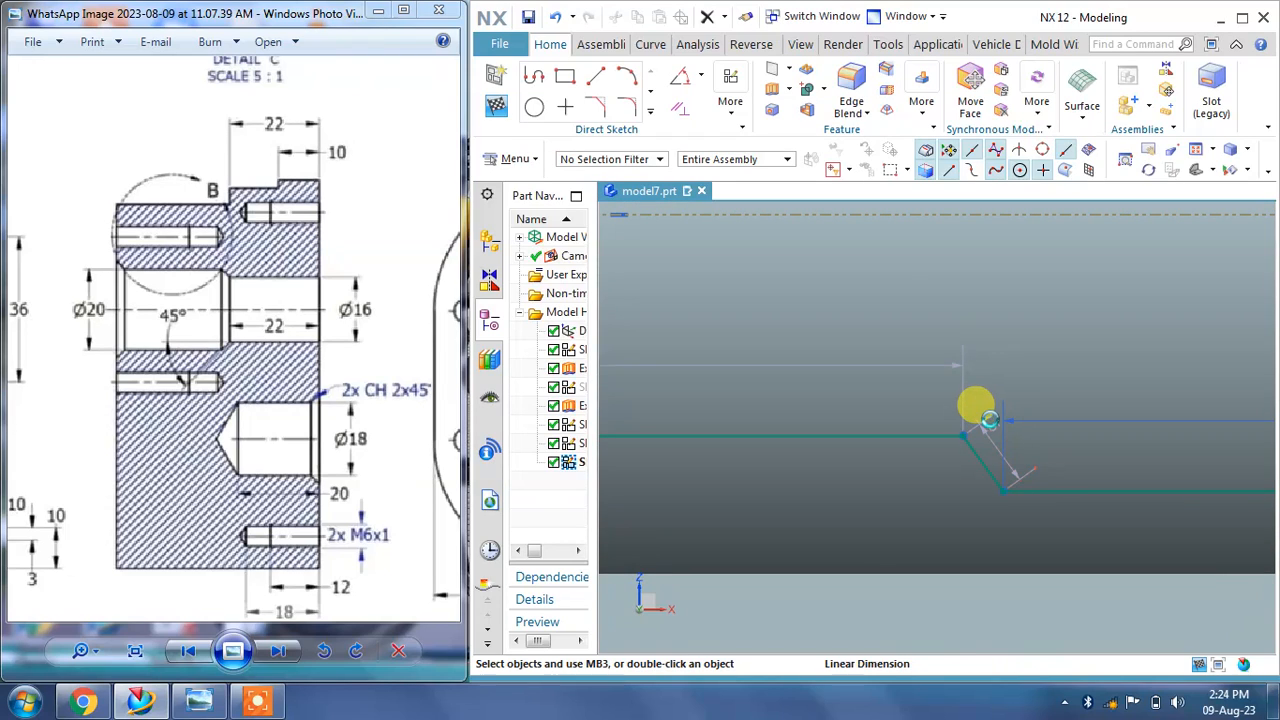
{"action": "double_click", "coordinate": [988, 418]}
{"action": "type", "text": "2"}
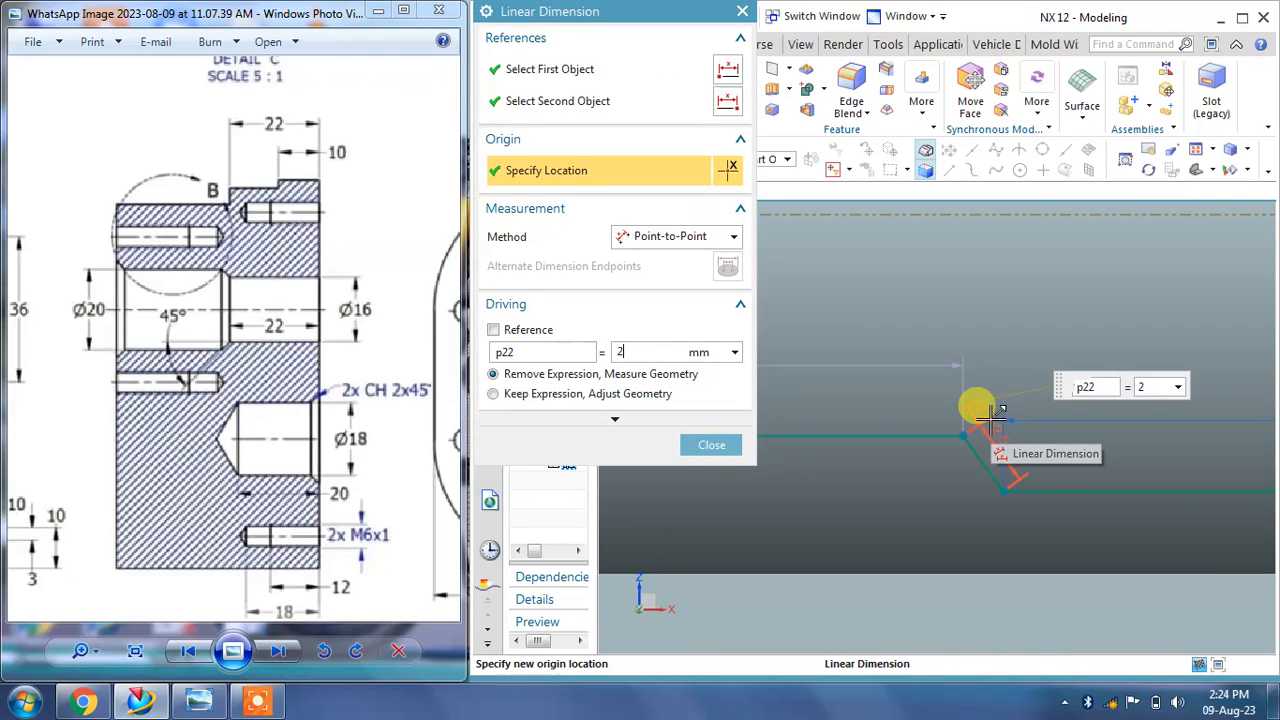
{"action": "left_click", "coordinate": [697, 451]}
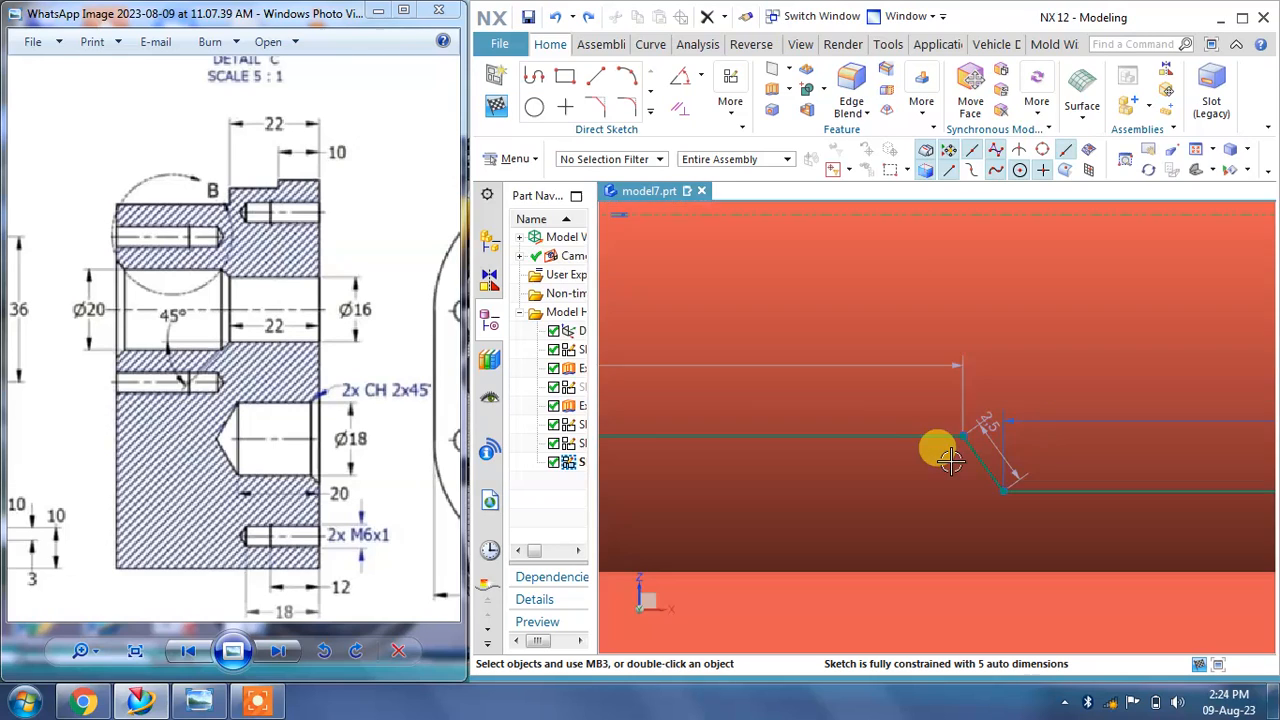
Step: Draw a line from the long horizontal line's left end up to the centerline
{"action": "scroll", "coordinate": [955, 451], "scroll_direction": "down", "scroll_amount": 5}
{"action": "scroll", "coordinate": [686, 474], "scroll_direction": "down", "scroll_amount": 2}
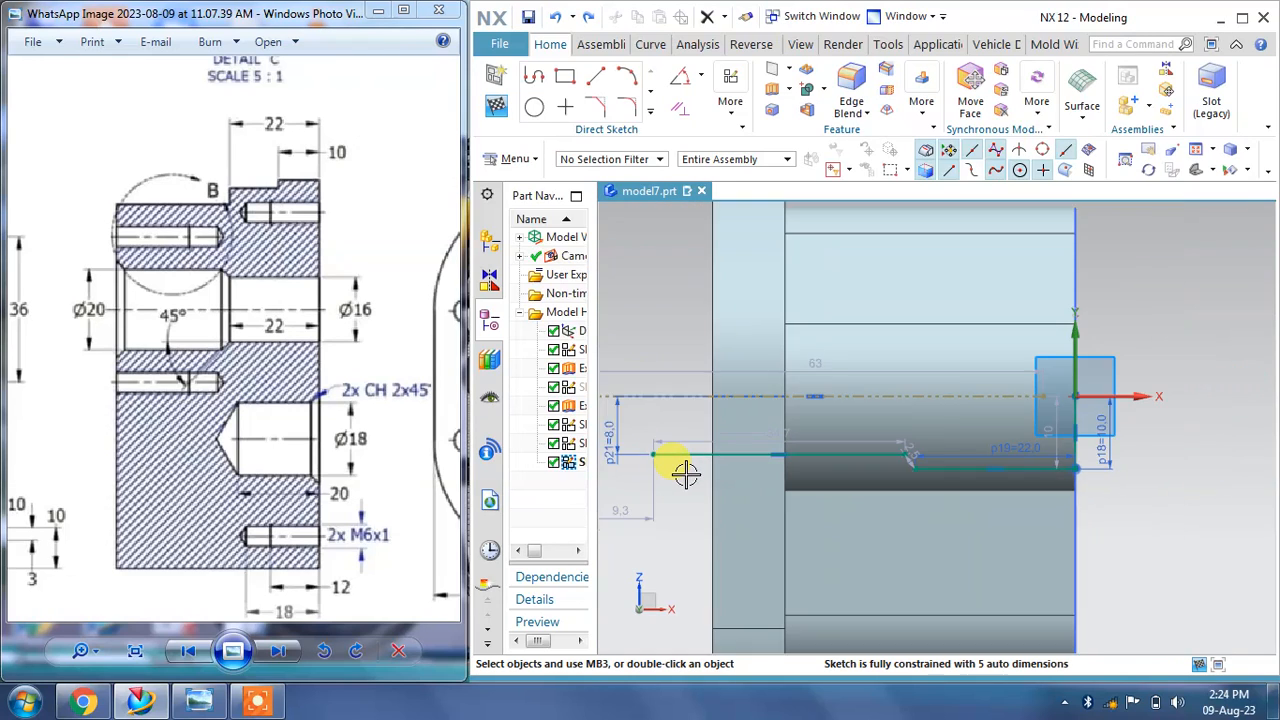
{"action": "middle_click_drag", "start_coordinate": [686, 474], "coordinate": [771, 466], "text": "shift"}
{"action": "scroll", "coordinate": [769, 452], "scroll_direction": "up", "scroll_amount": 2}
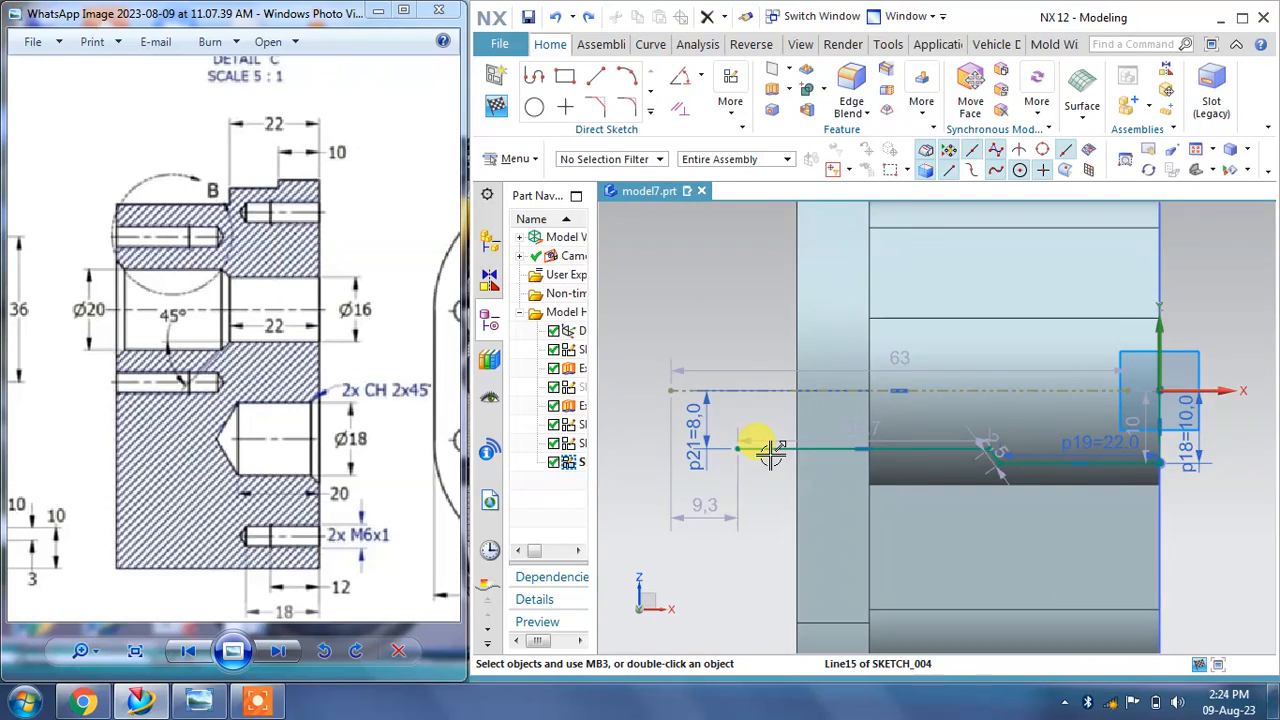
{"action": "left_click", "coordinate": [598, 77]}
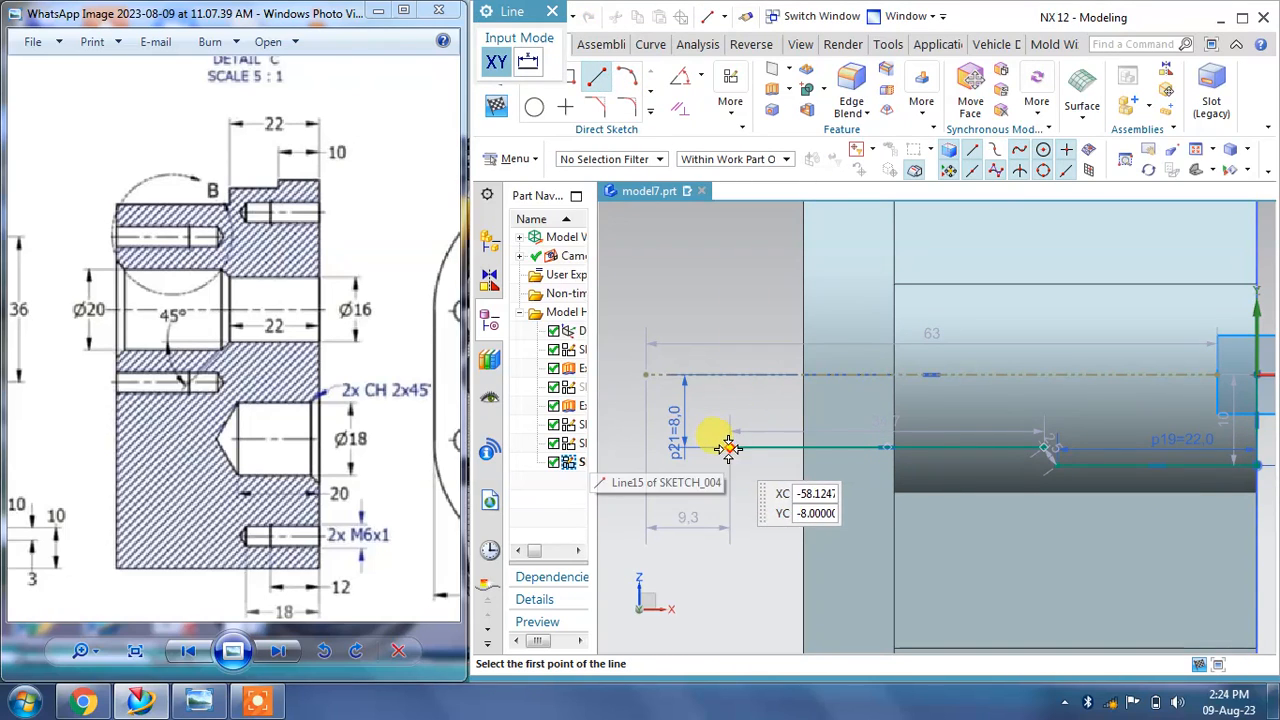
{"action": "left_click", "coordinate": [730, 446]}
{"action": "left_click", "coordinate": [727, 374]}
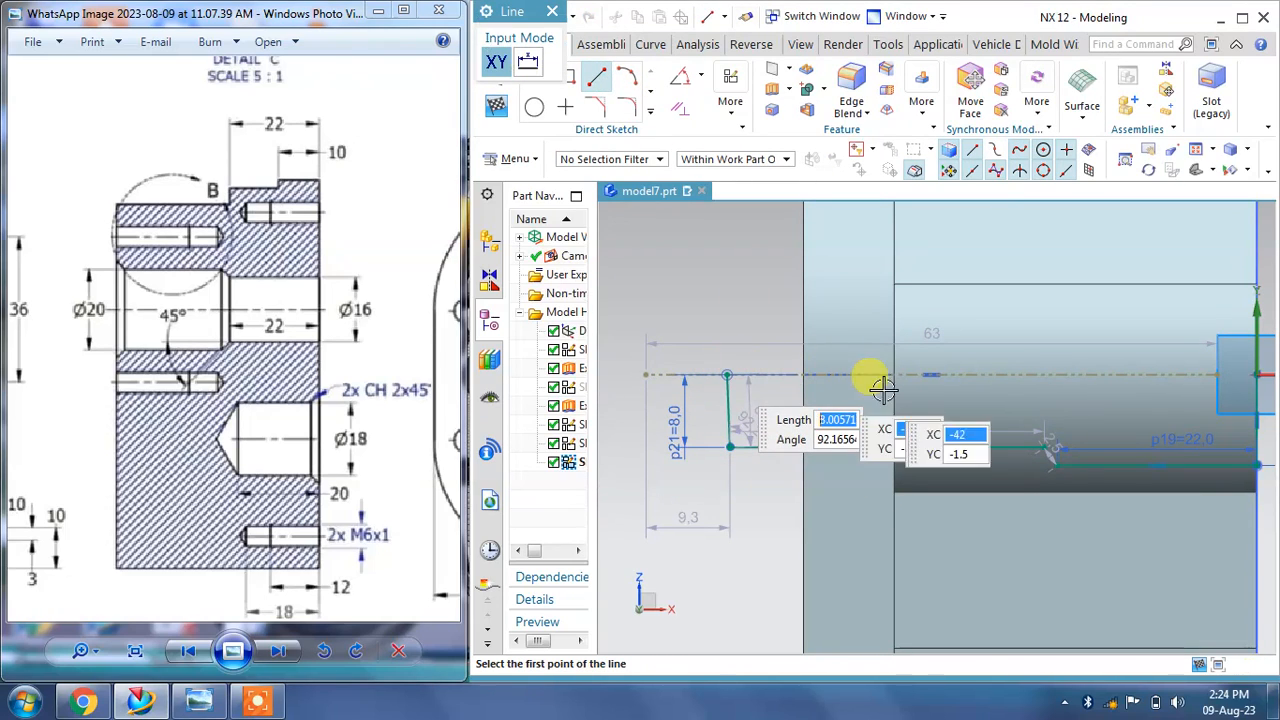
Step: Draw a horizontal line along the centerline from the new line's top to the sketch origin
{"action": "left_click", "coordinate": [1258, 374]}
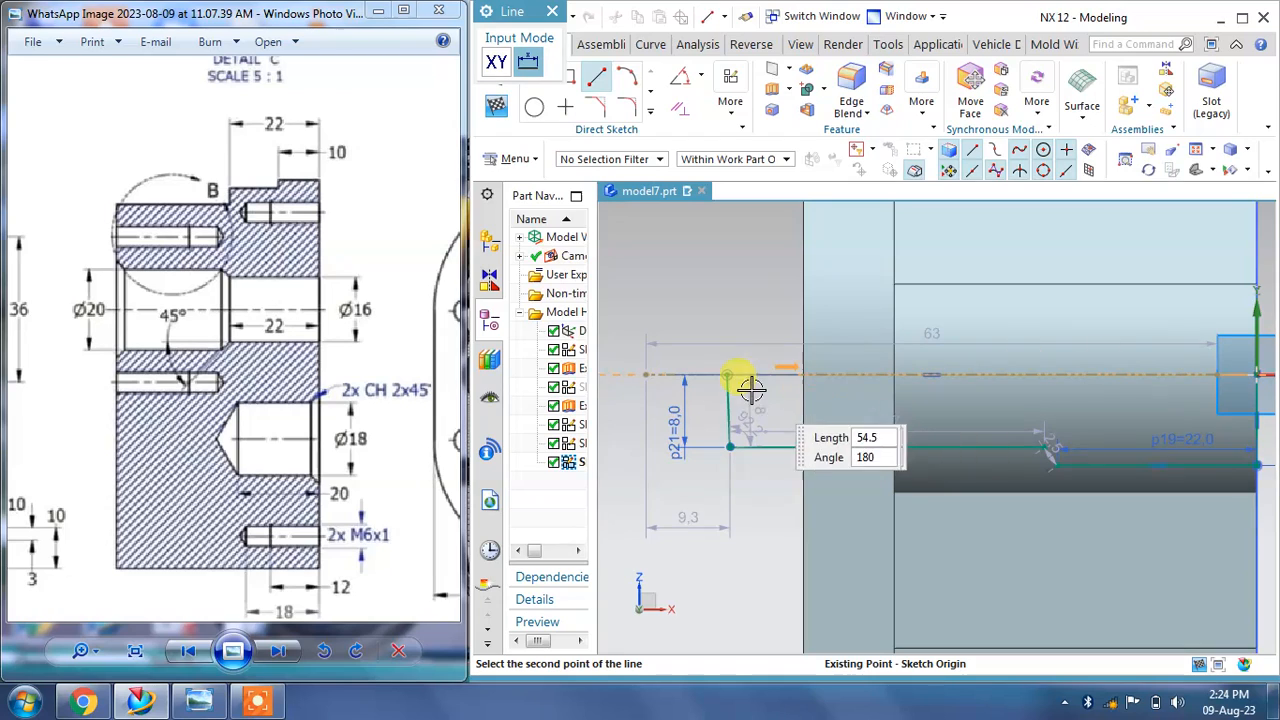
{"action": "left_click", "coordinate": [727, 374]}
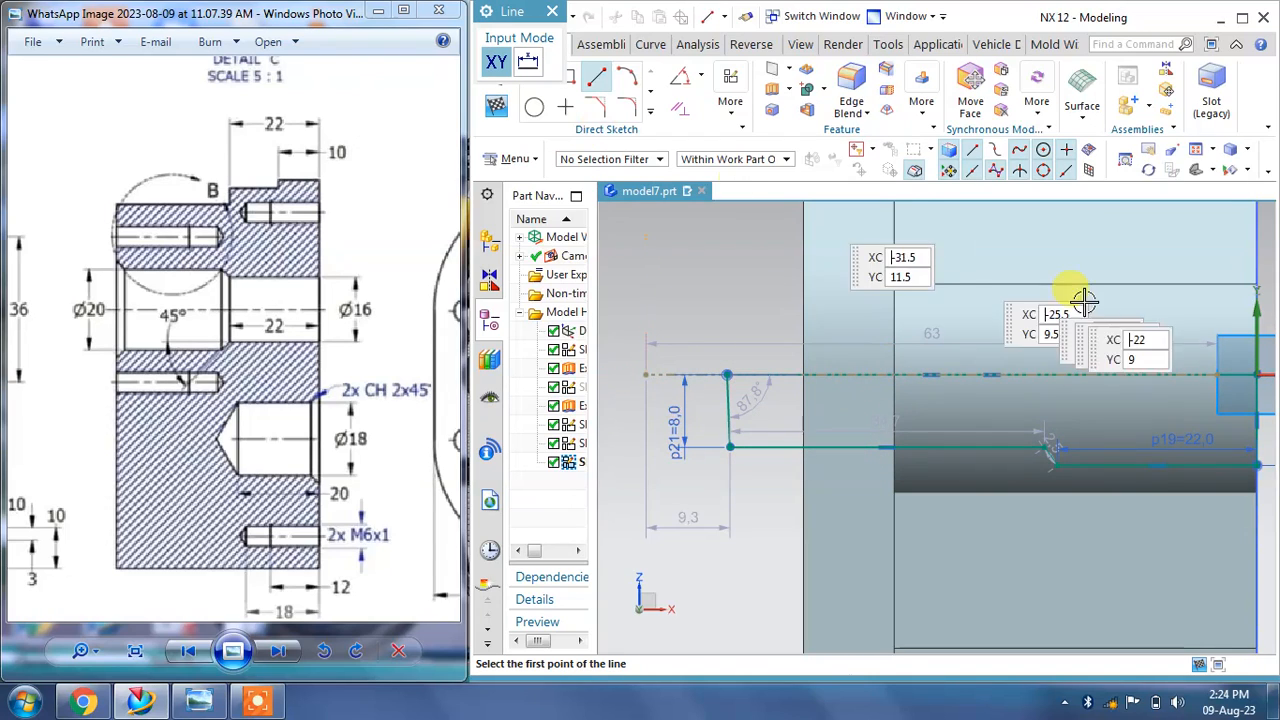
{"action": "left_click", "coordinate": [601, 83]}
{"action": "left_click", "coordinate": [601, 83]}
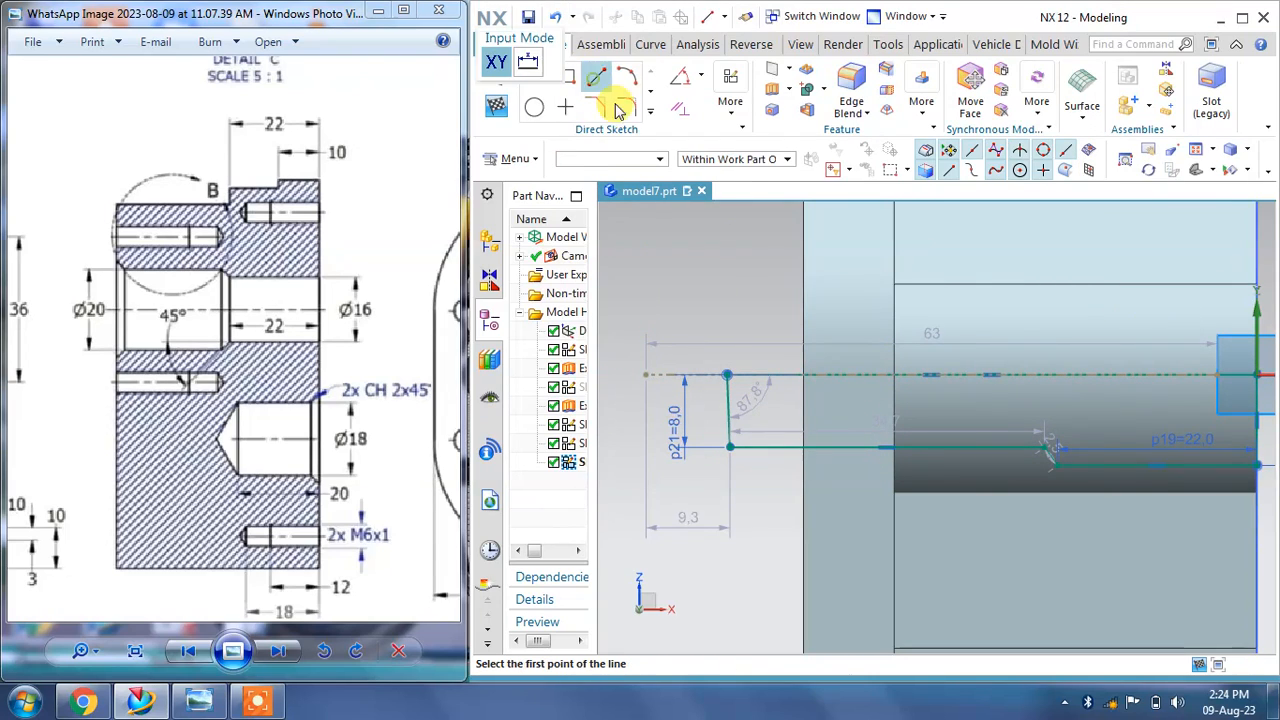
{"action": "left_click", "coordinate": [727, 374]}
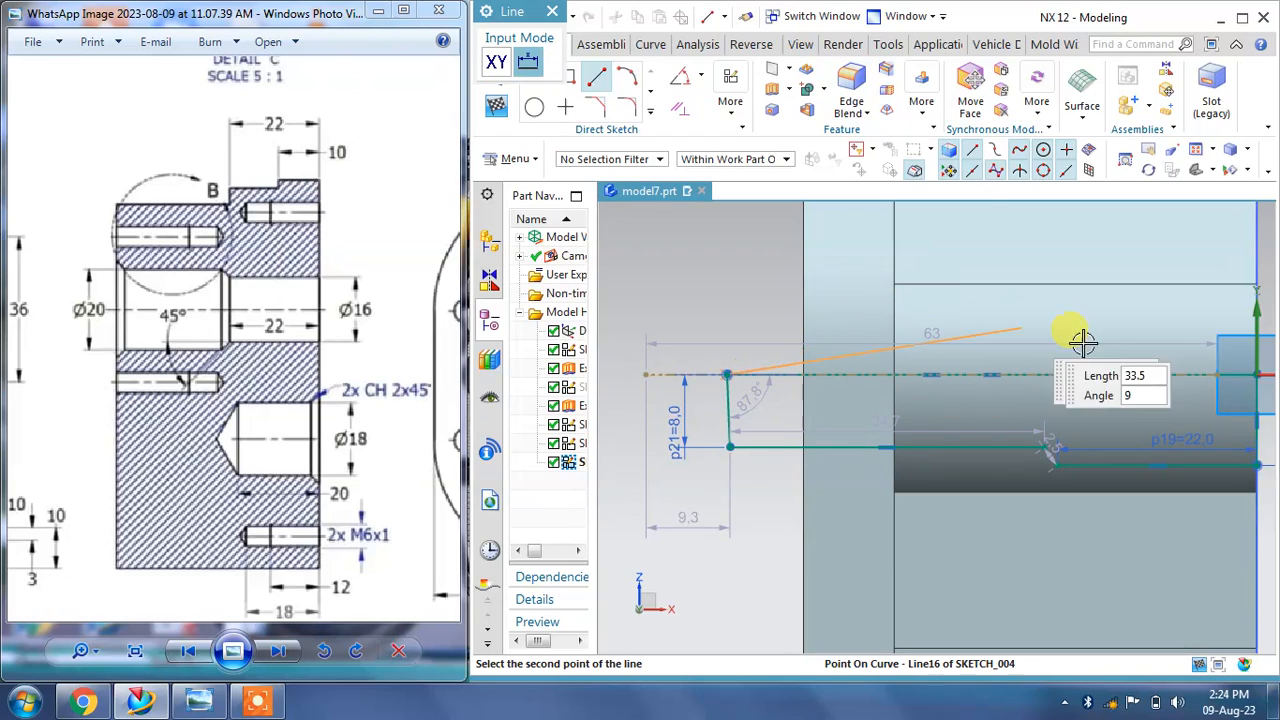
{"action": "left_click", "coordinate": [1257, 374]}
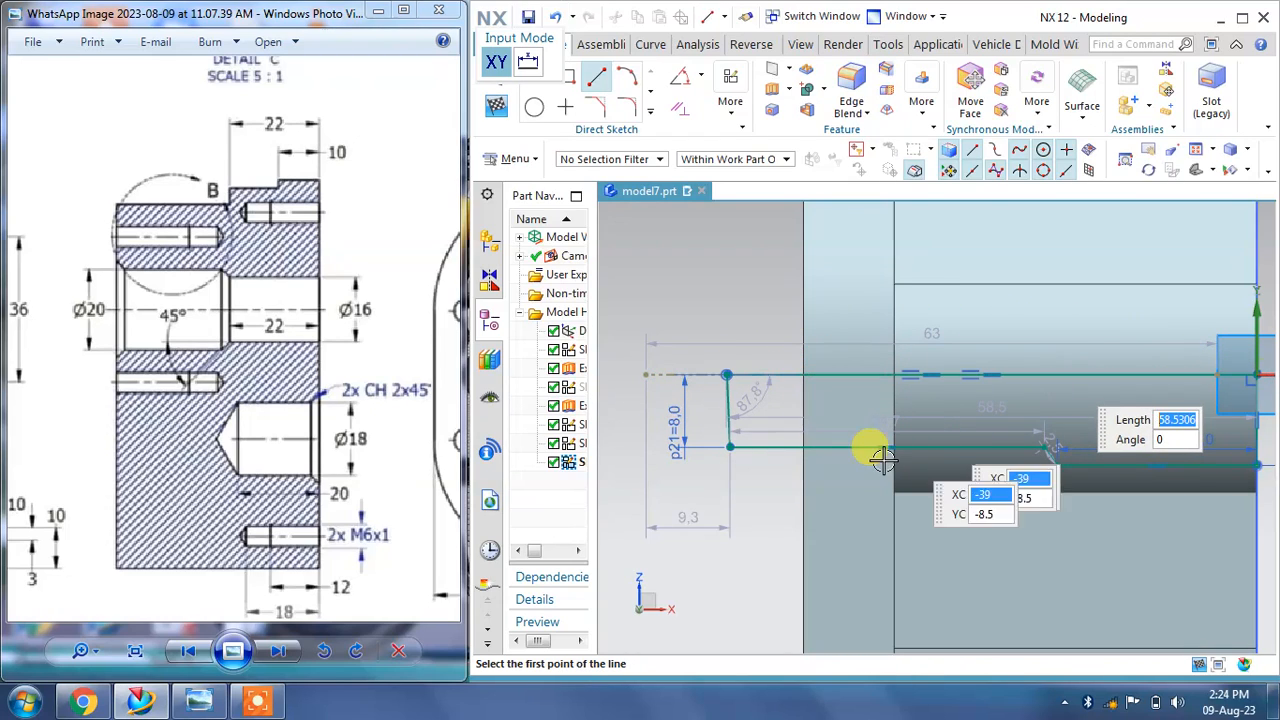
{"action": "key", "text": "Escape"}
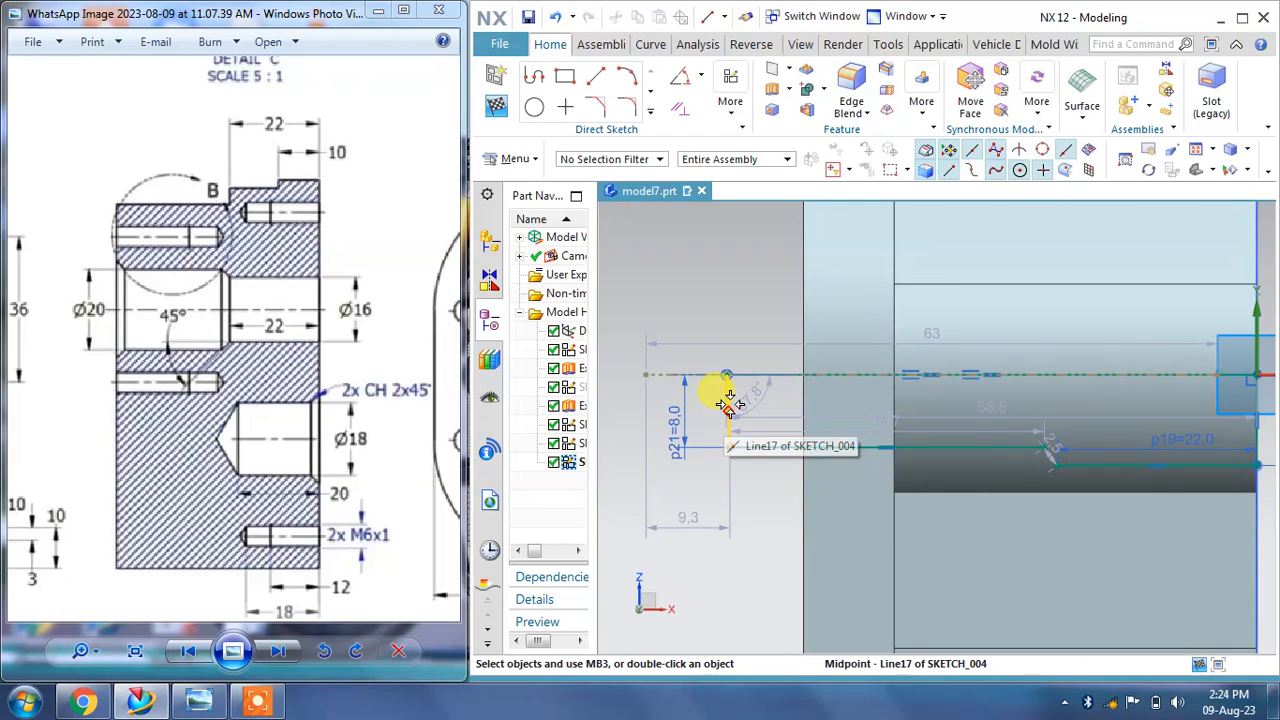
Step: Constrain the new connecting line to be vertical
{"action": "scroll", "coordinate": [727, 400], "scroll_direction": "up", "scroll_amount": 5}
{"action": "right_click", "coordinate": [733, 330]}
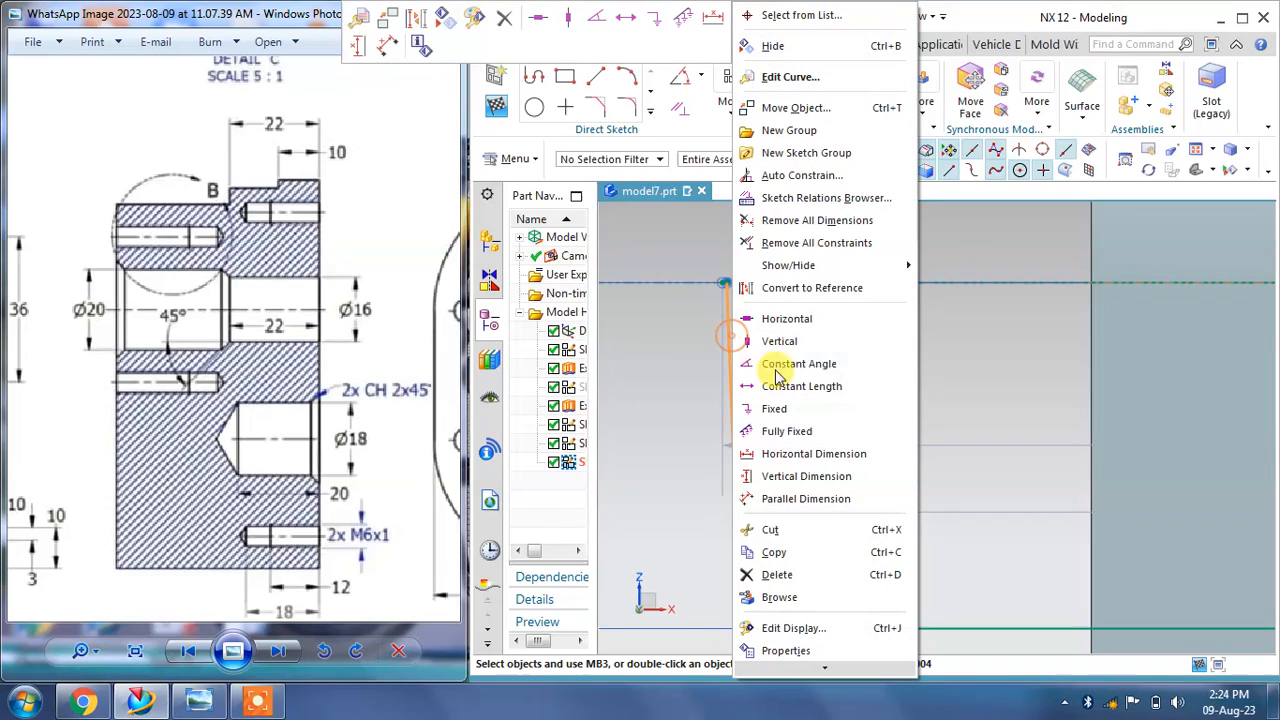
{"action": "left_click", "coordinate": [779, 341]}
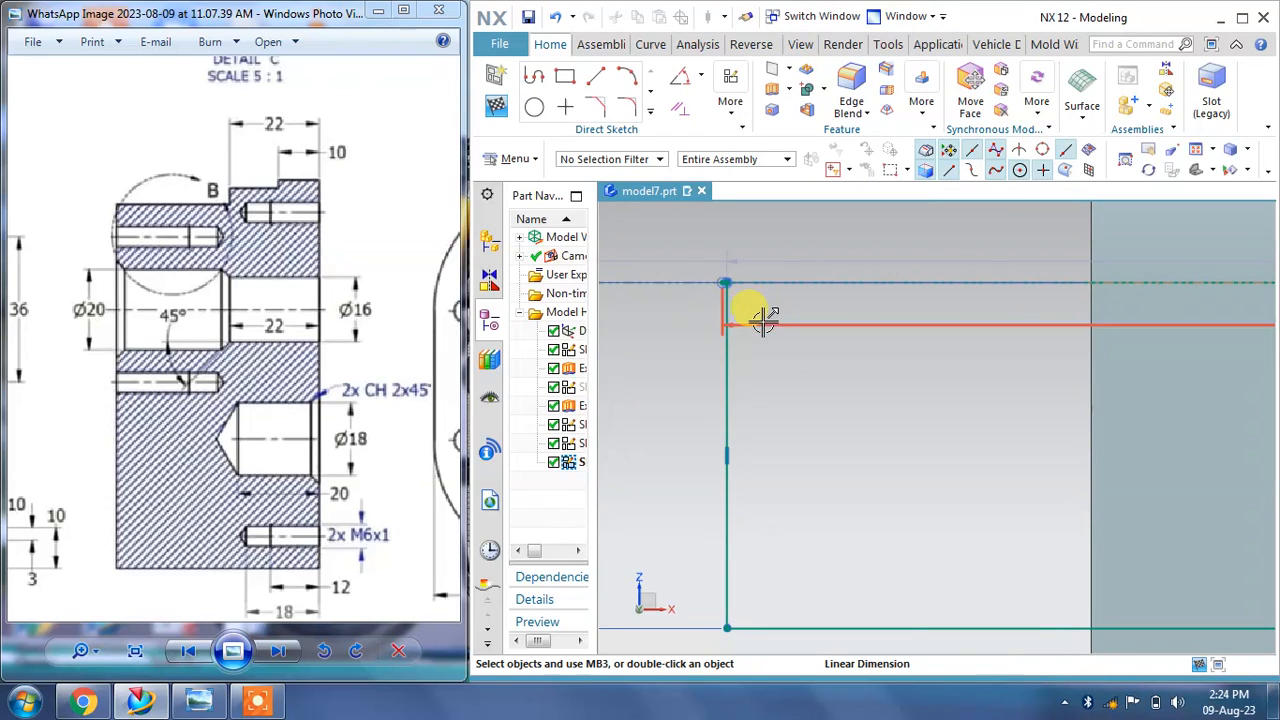
{"action": "scroll", "coordinate": [814, 394], "scroll_direction": "down", "scroll_amount": 2}
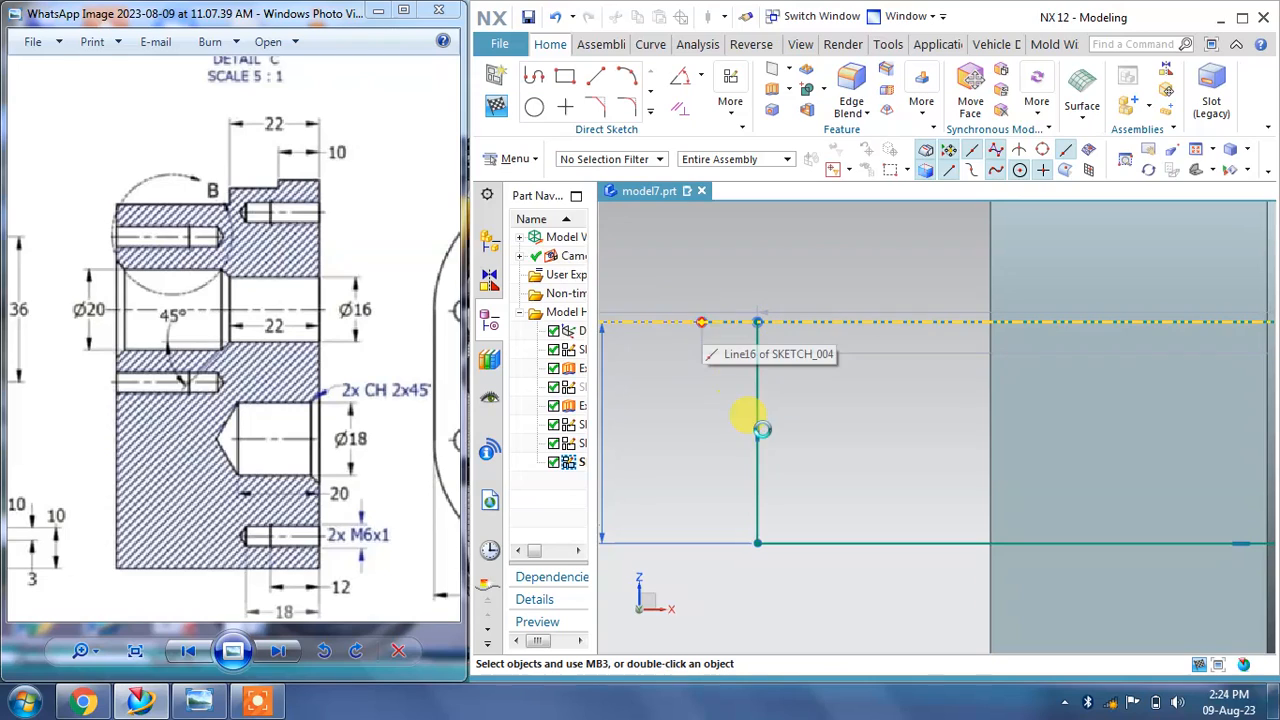
{"action": "scroll", "coordinate": [730, 377], "scroll_direction": "down", "scroll_amount": 3}
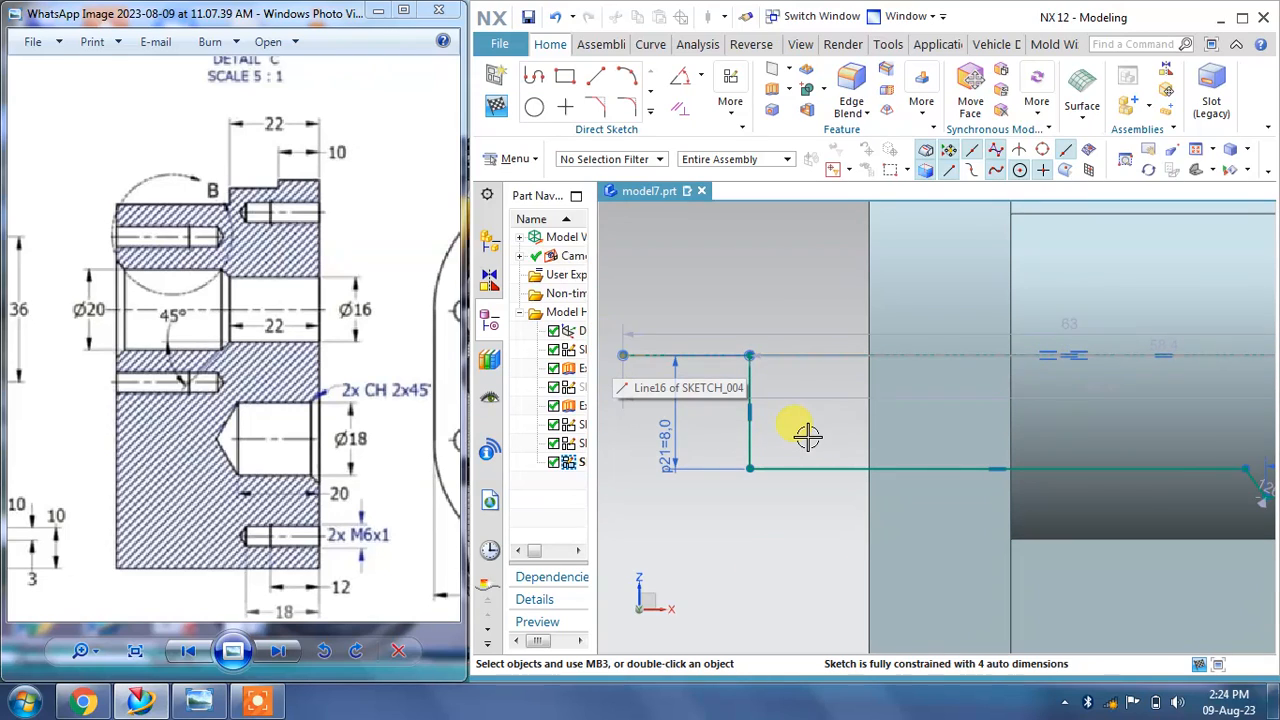
{"action": "scroll", "coordinate": [807, 432], "scroll_direction": "down", "scroll_amount": 2}
{"action": "scroll", "coordinate": [906, 447], "scroll_direction": "up", "scroll_amount": 4}
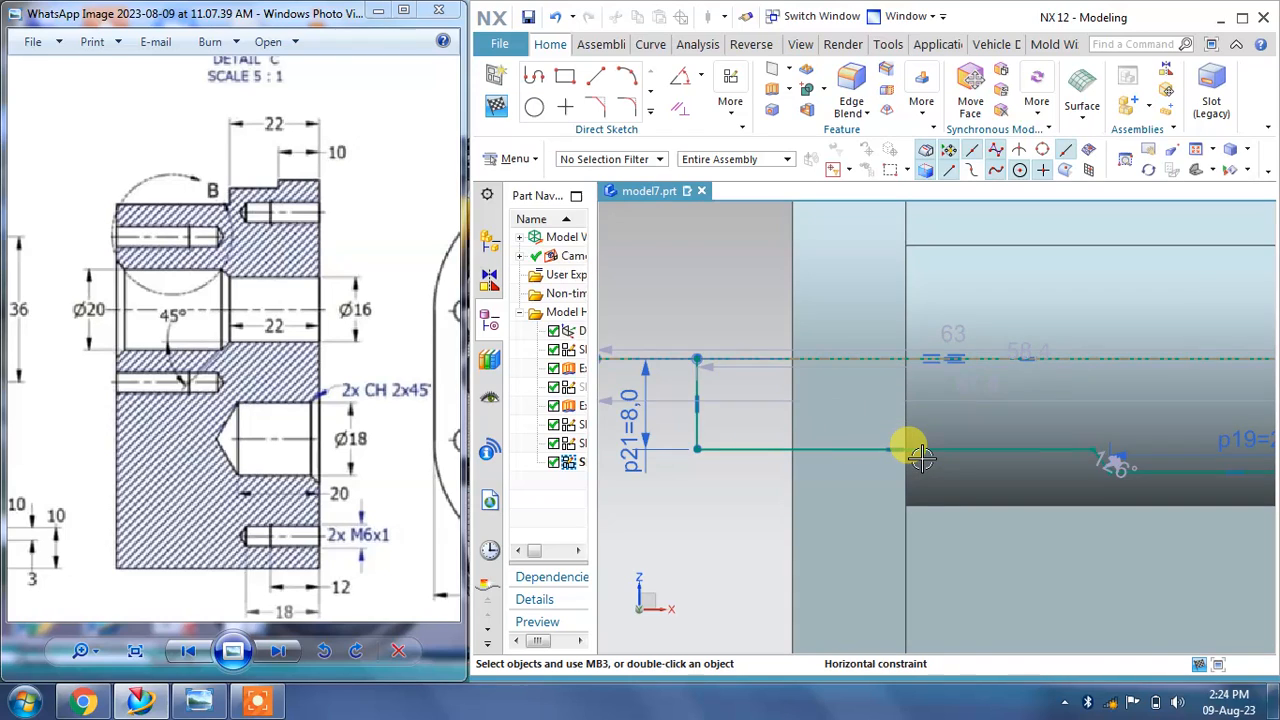
Step: Finish the bore profile sketch and make it visible in the model again
{"action": "scroll", "coordinate": [826, 449], "scroll_direction": "down", "scroll_amount": 5}
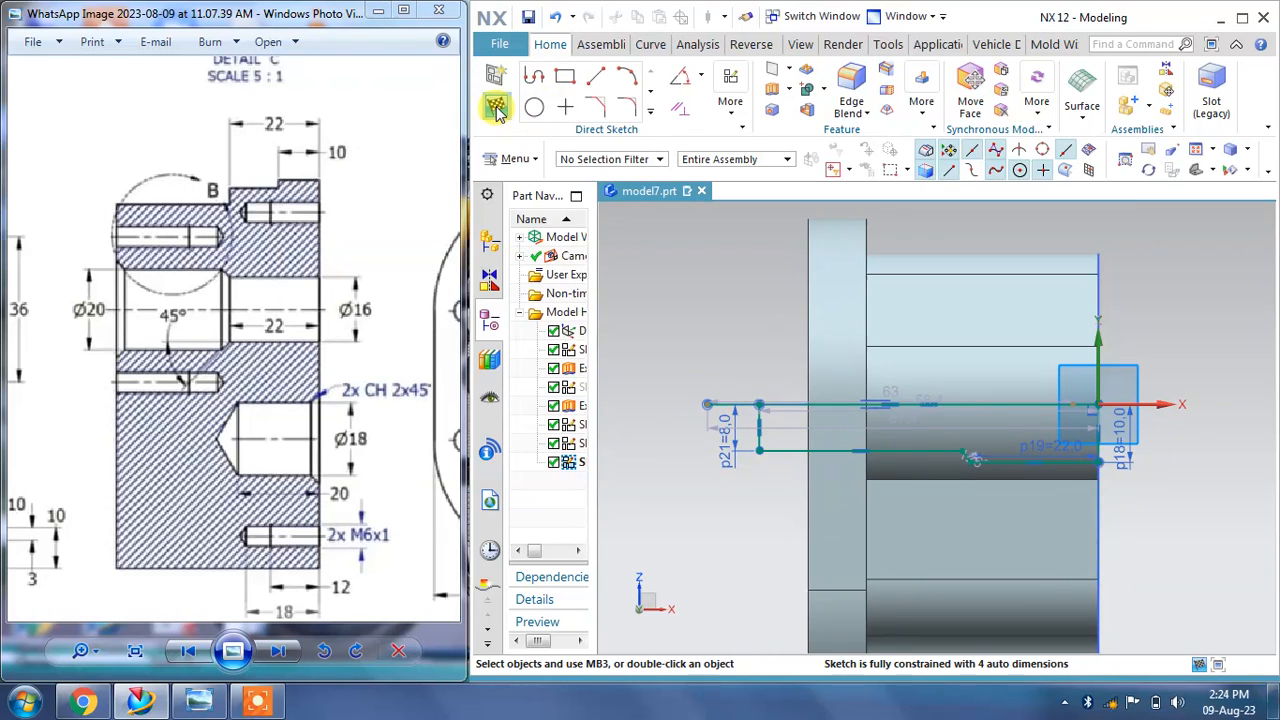
{"action": "left_click", "coordinate": [497, 108]}
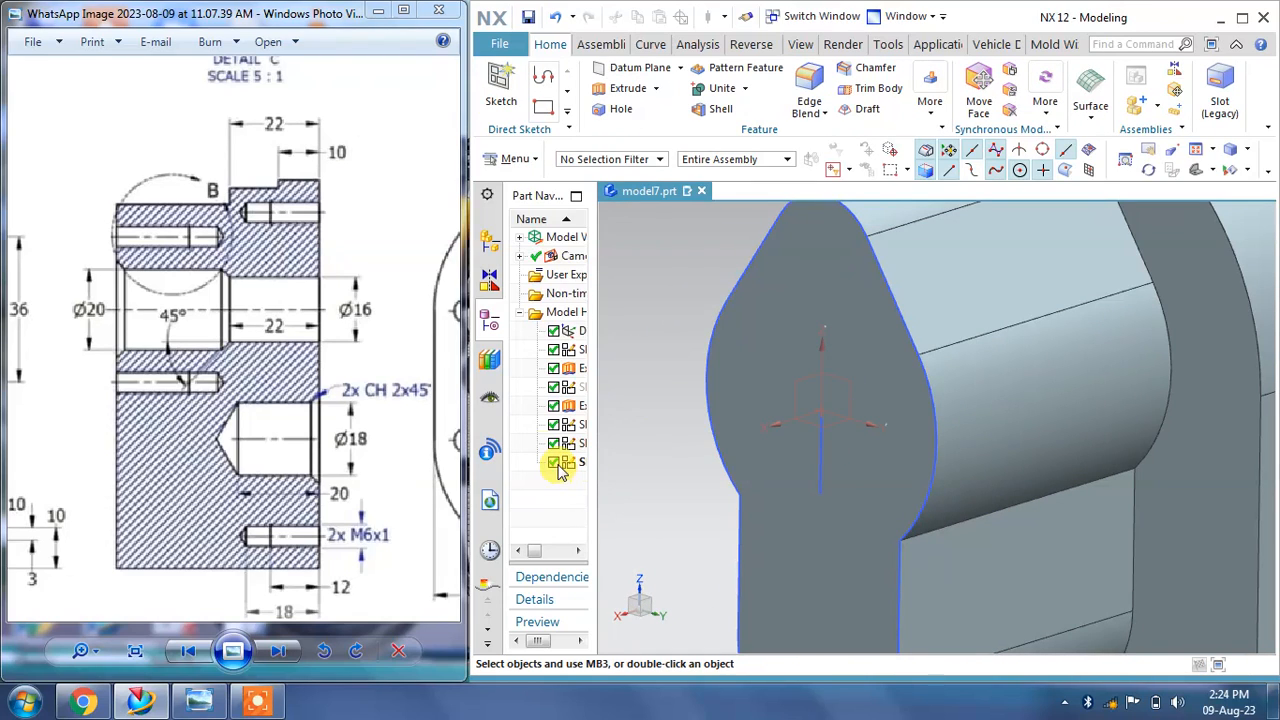
{"action": "left_click_drag", "start_coordinate": [594, 450], "coordinate": [654, 452]}
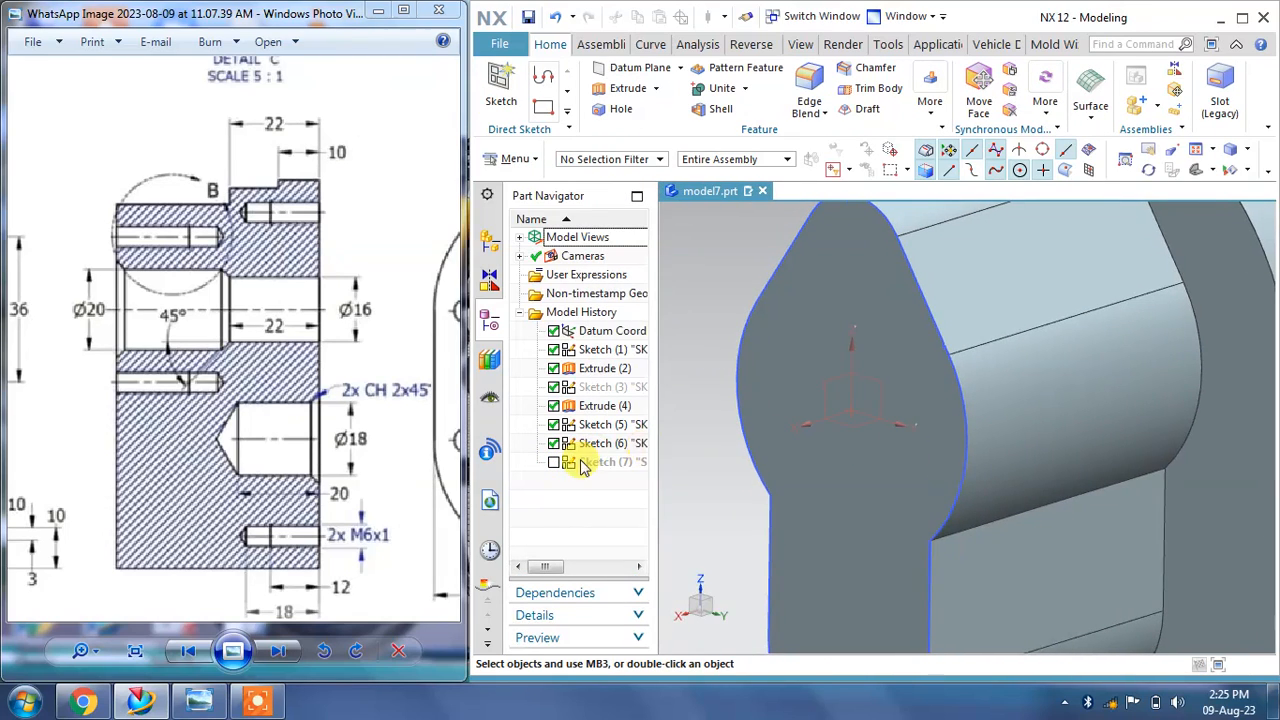
{"action": "left_click", "coordinate": [589, 465]}
{"action": "scroll", "coordinate": [793, 453], "scroll_direction": "up", "scroll_amount": 2}
{"action": "scroll", "coordinate": [793, 453], "scroll_direction": "down", "scroll_amount": 3}
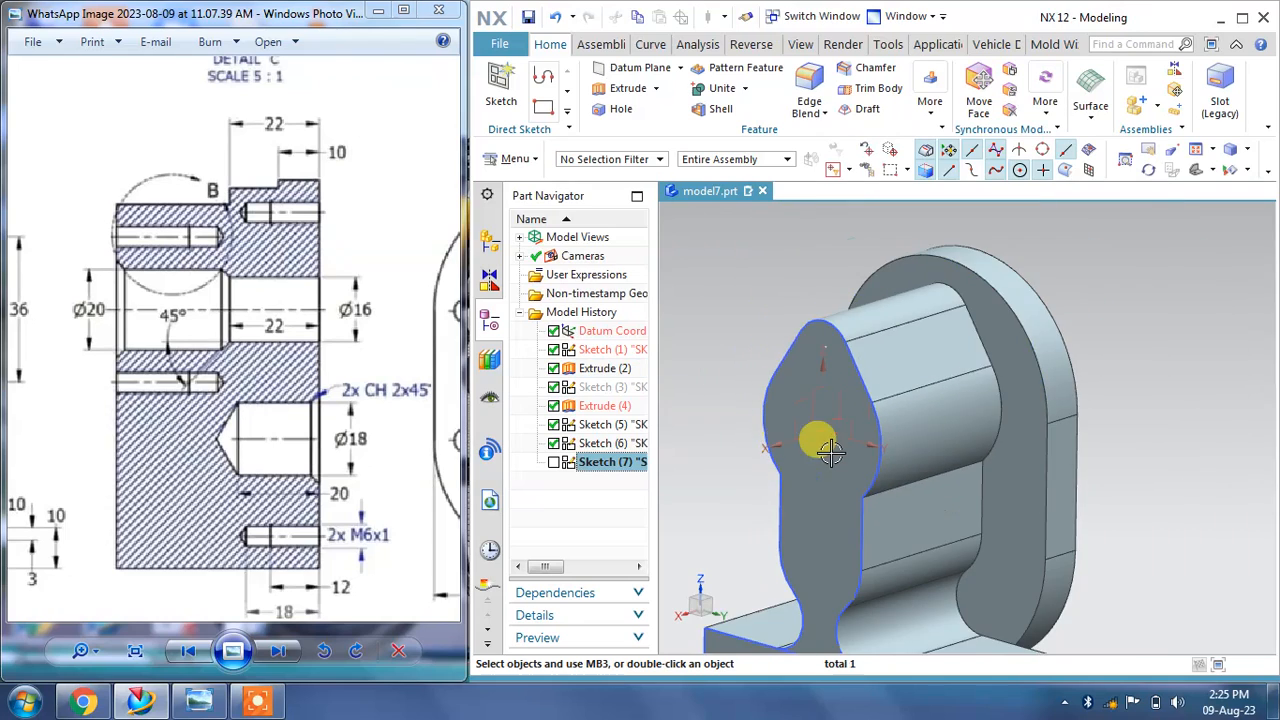
{"action": "mouse_move", "coordinate": [814, 394]}
{"action": "middle_mouse_down"}
{"action": "mouse_move", "coordinate": [771, 414]}
{"action": "mouse_move", "coordinate": [784, 420]}
{"action": "middle_mouse_up"}
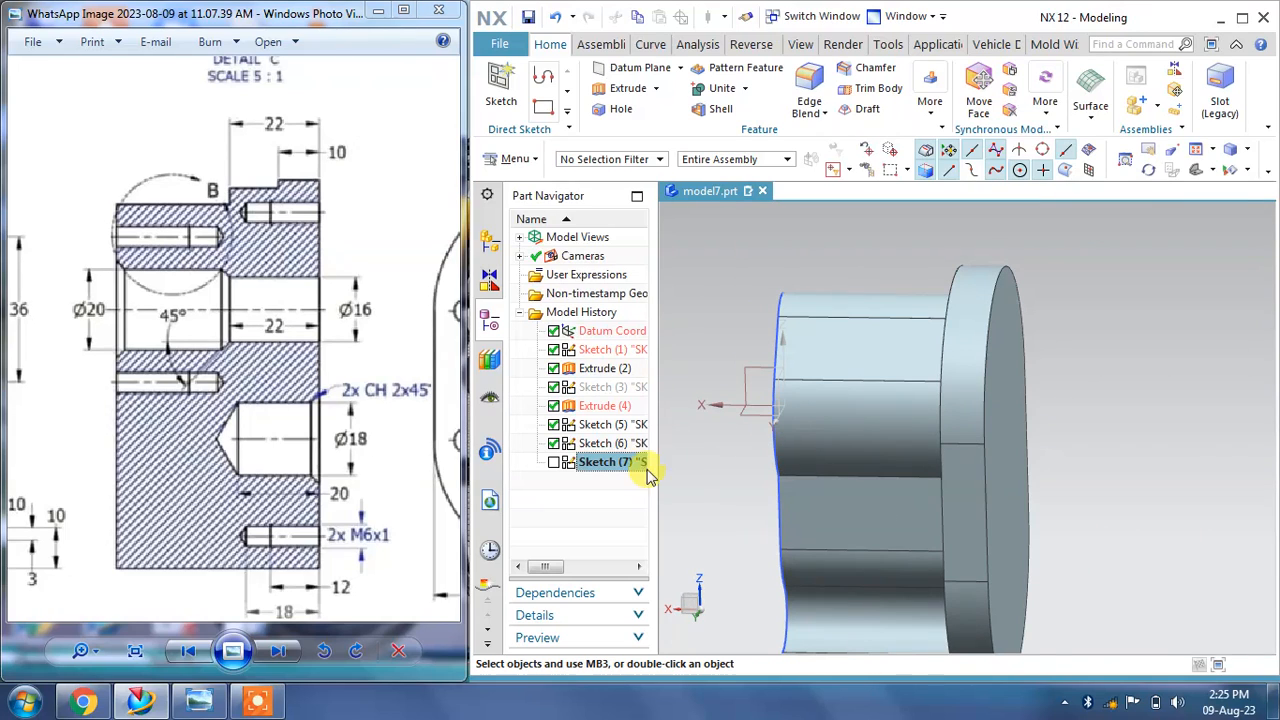
{"action": "left_click", "coordinate": [697, 472]}
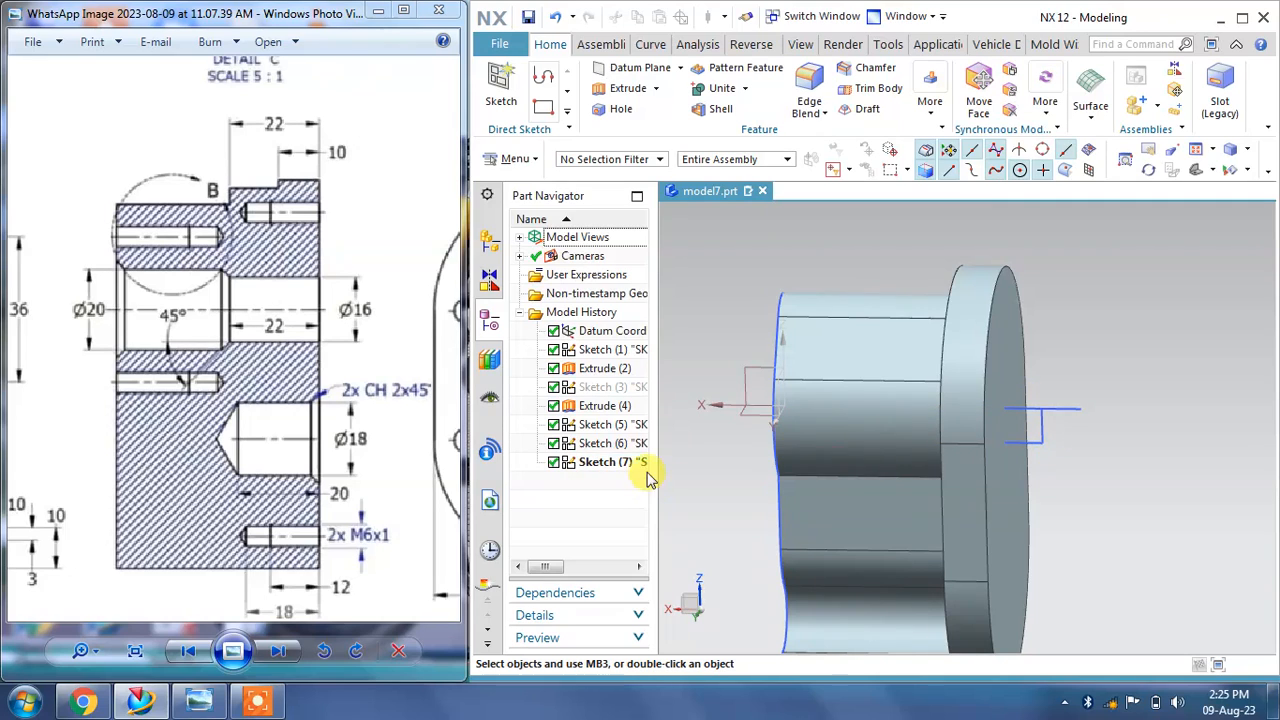
Step: Revolve the bore profile 360° about its centerline axis, subtracting it from the body
{"action": "left_click", "coordinate": [1044, 442]}
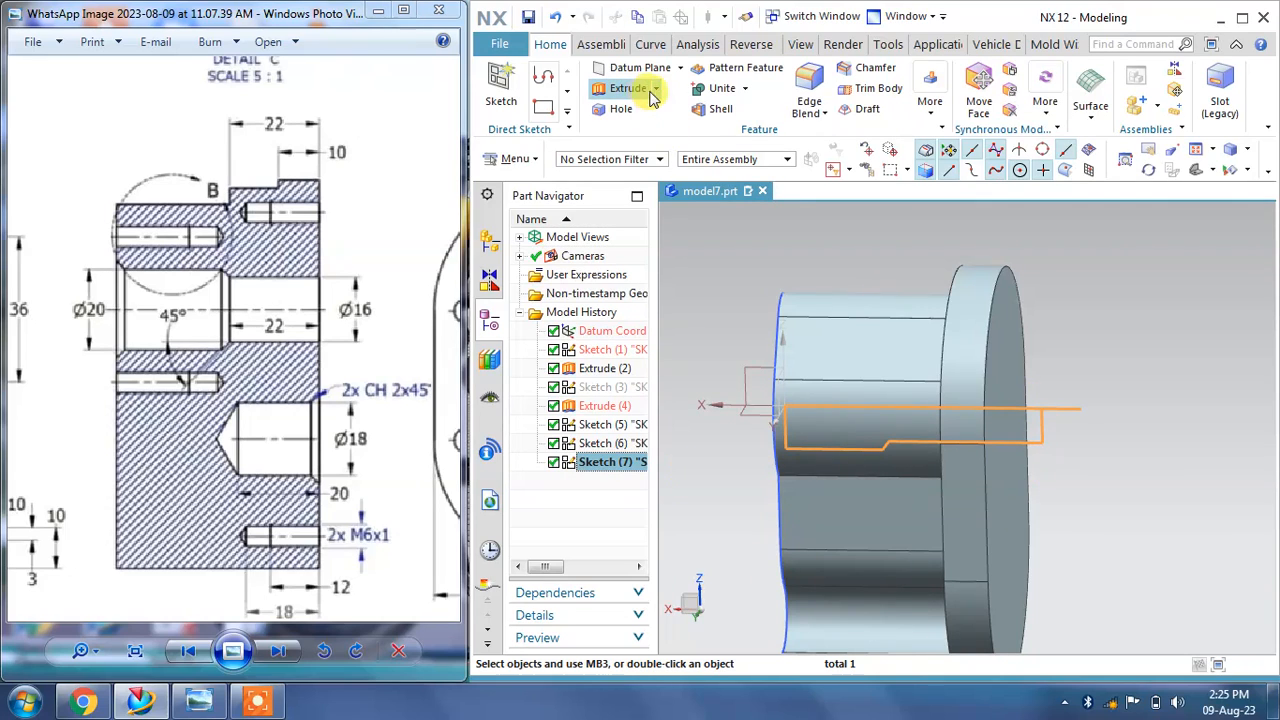
{"action": "left_click", "coordinate": [636, 135]}
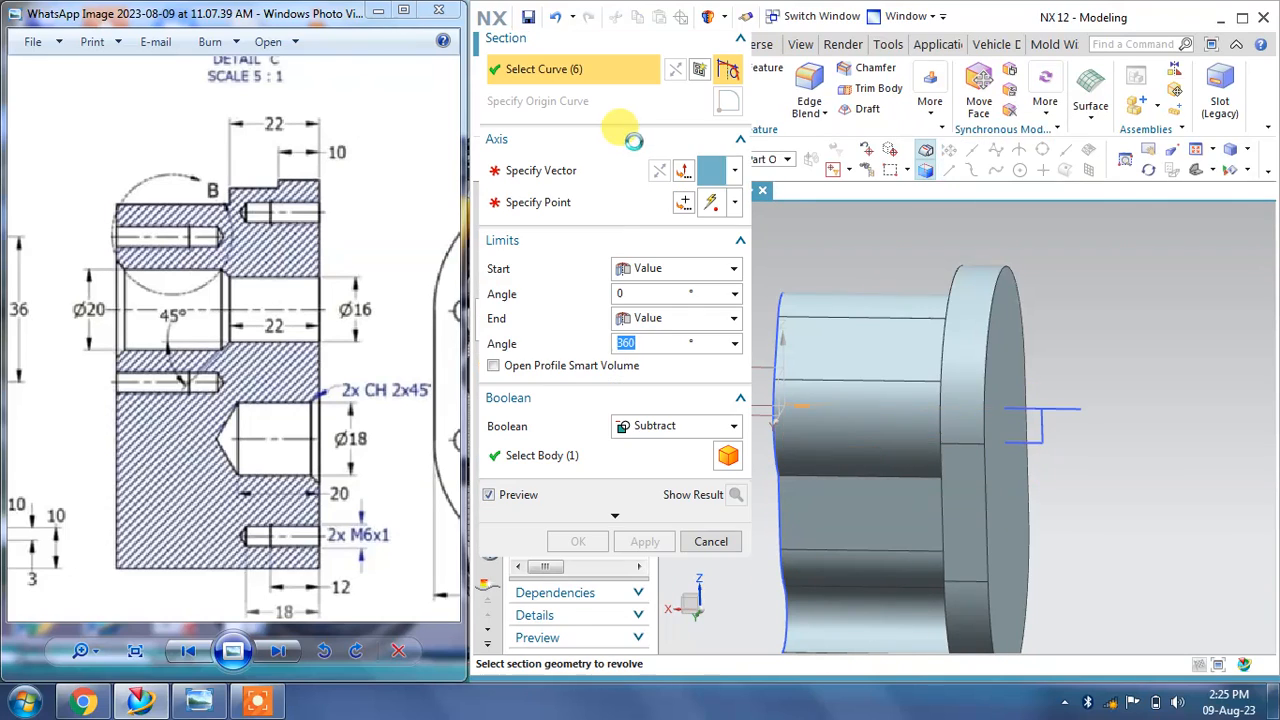
{"action": "left_click", "coordinate": [566, 187]}
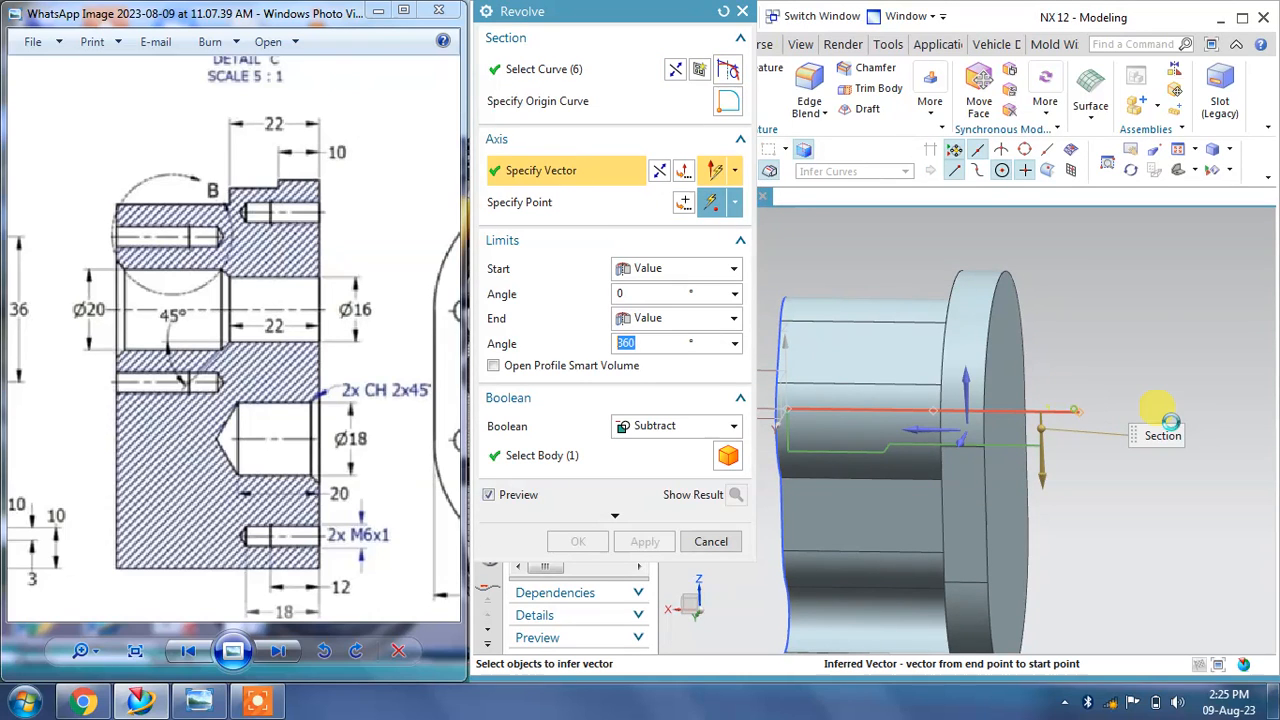
{"action": "left_click", "coordinate": [1168, 417]}
{"action": "middle_click_drag", "start_coordinate": [904, 440], "coordinate": [1123, 449]}
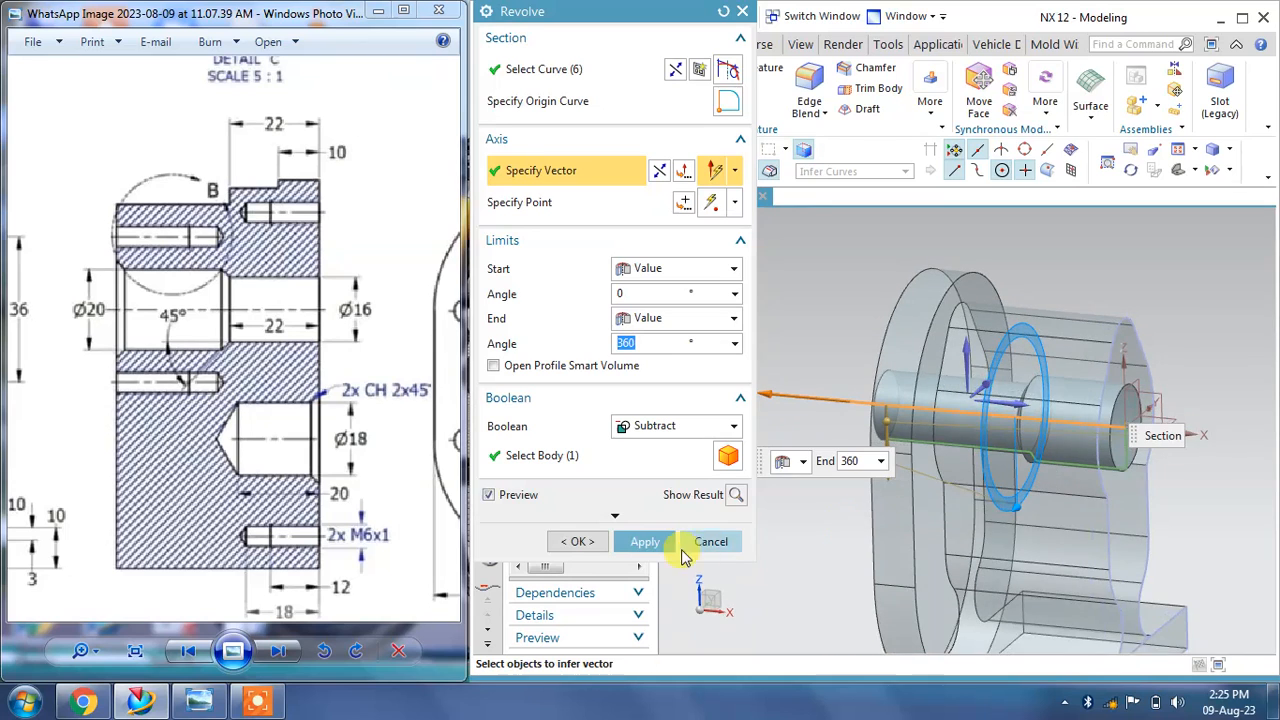
{"action": "left_click", "coordinate": [643, 542]}
{"action": "left_click", "coordinate": [711, 541]}
Step: Examine the reference drawing's section and front views while orbiting the model
{"action": "mouse_move", "coordinate": [1055, 403]}
{"action": "middle_mouse_down"}
{"action": "mouse_move", "coordinate": [1046, 395]}
{"action": "mouse_move", "coordinate": [1089, 391]}
{"action": "mouse_move", "coordinate": [1089, 403]}
{"action": "mouse_move", "coordinate": [1029, 403]}
{"action": "mouse_move", "coordinate": [1046, 408]}
{"action": "middle_mouse_up"}
{"action": "mouse_move", "coordinate": [189, 332]}
{"action": "left_mouse_down"}
{"action": "mouse_move", "coordinate": [202, 330]}
{"action": "mouse_move", "coordinate": [166, 362]}
{"action": "mouse_move", "coordinate": [115, 356]}
{"action": "left_mouse_up"}
{"action": "left_click_drag", "start_coordinate": [164, 266], "coordinate": [211, 448]}
{"action": "scroll", "coordinate": [201, 379], "scroll_direction": "down", "scroll_amount": 3}
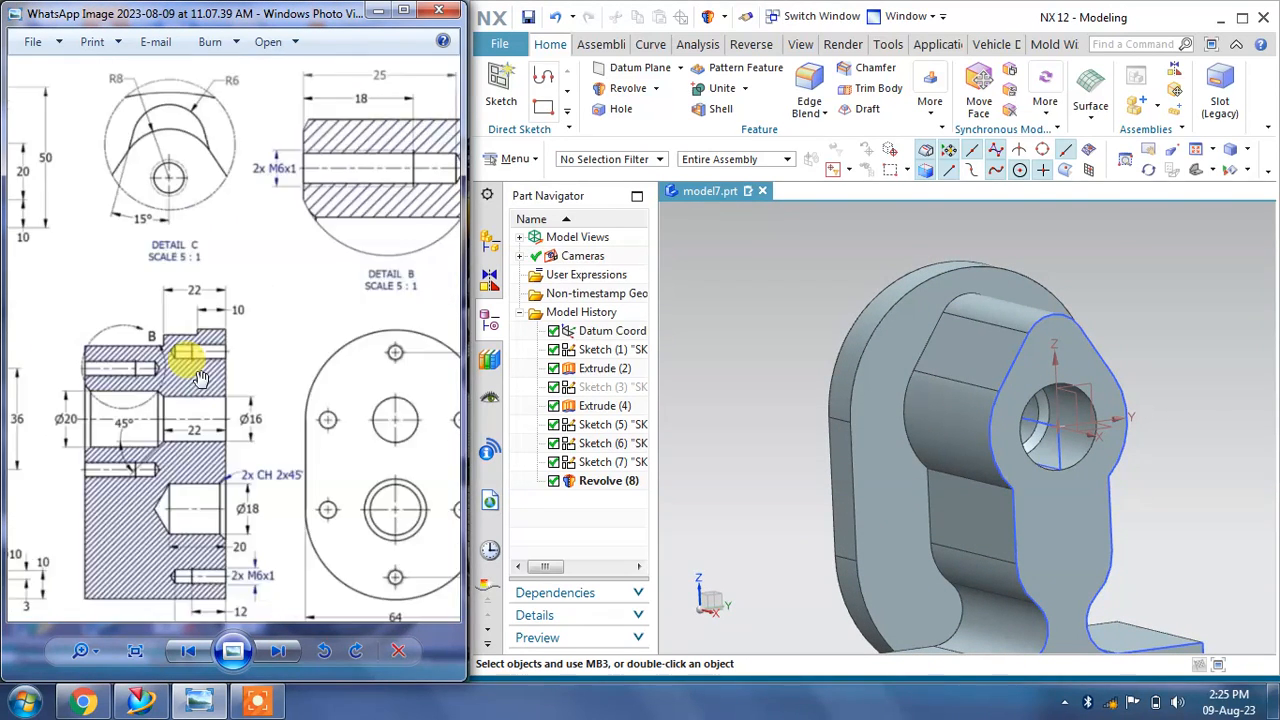
{"action": "left_click_drag", "start_coordinate": [342, 521], "coordinate": [300, 466]}
{"action": "scroll", "coordinate": [190, 450], "scroll_direction": "up", "scroll_amount": 3}
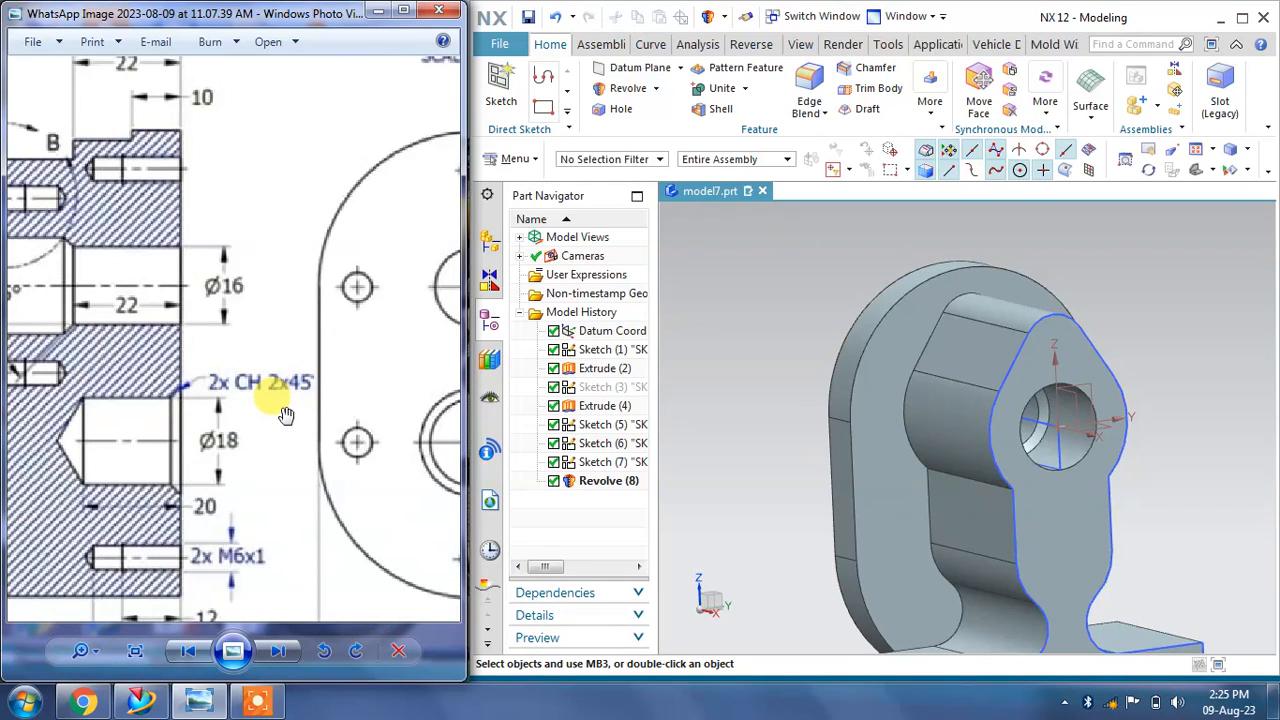
{"action": "left_click_drag", "start_coordinate": [203, 428], "coordinate": [347, 380]}
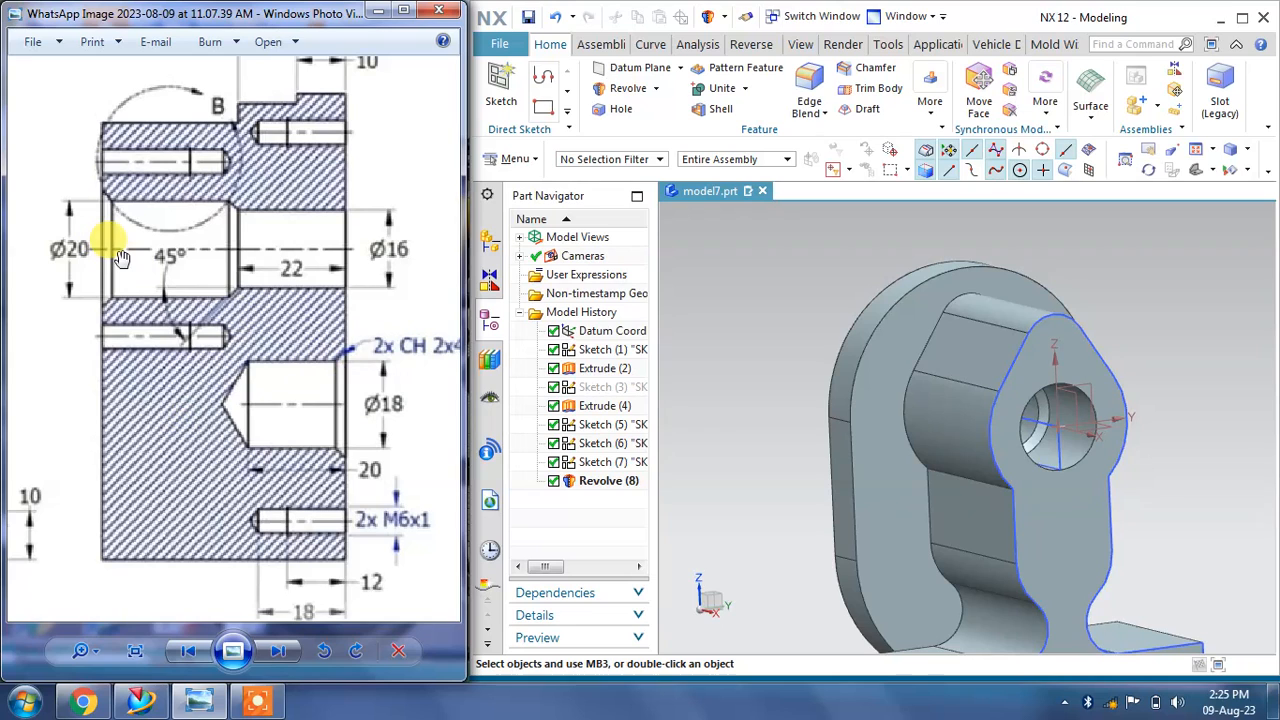
{"action": "middle_click_drag", "start_coordinate": [860, 385], "coordinate": [746, 268]}
{"action": "mouse_move", "coordinate": [163, 403]}
{"action": "left_mouse_down"}
{"action": "mouse_move", "coordinate": [263, 443]}
{"action": "mouse_move", "coordinate": [343, 400]}
{"action": "mouse_move", "coordinate": [200, 320]}
{"action": "mouse_move", "coordinate": [207, 238]}
{"action": "left_mouse_up"}
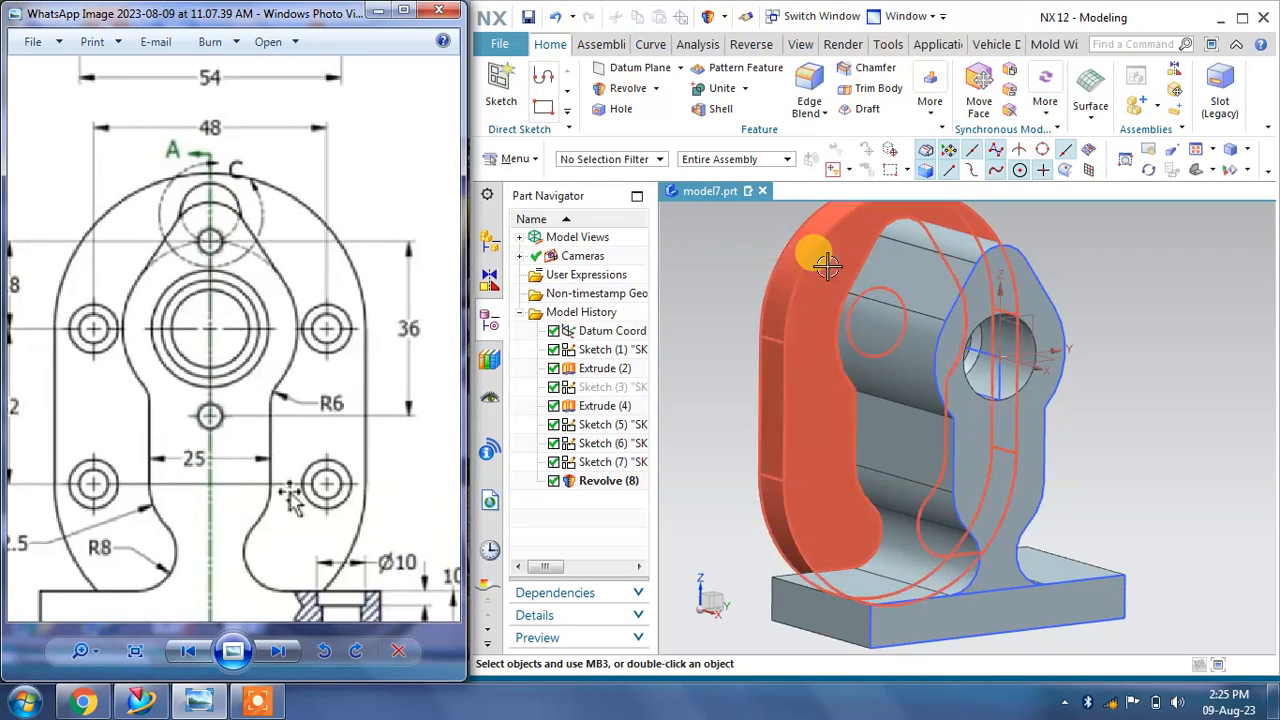
{"action": "scroll", "coordinate": [820, 251], "scroll_direction": "down", "scroll_amount": 2}
Step: Start a new sketch on the front face of the profile extrusion
{"action": "left_click", "coordinate": [497, 85]}
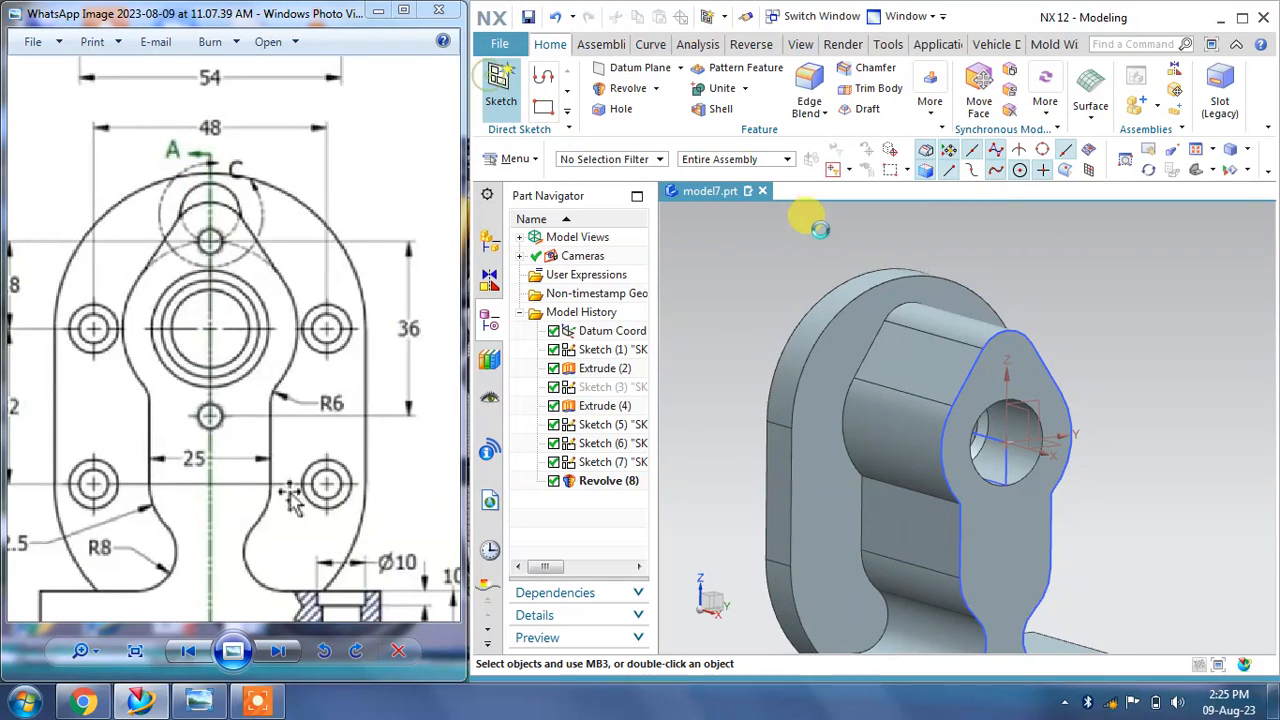
{"action": "left_click", "coordinate": [860, 313]}
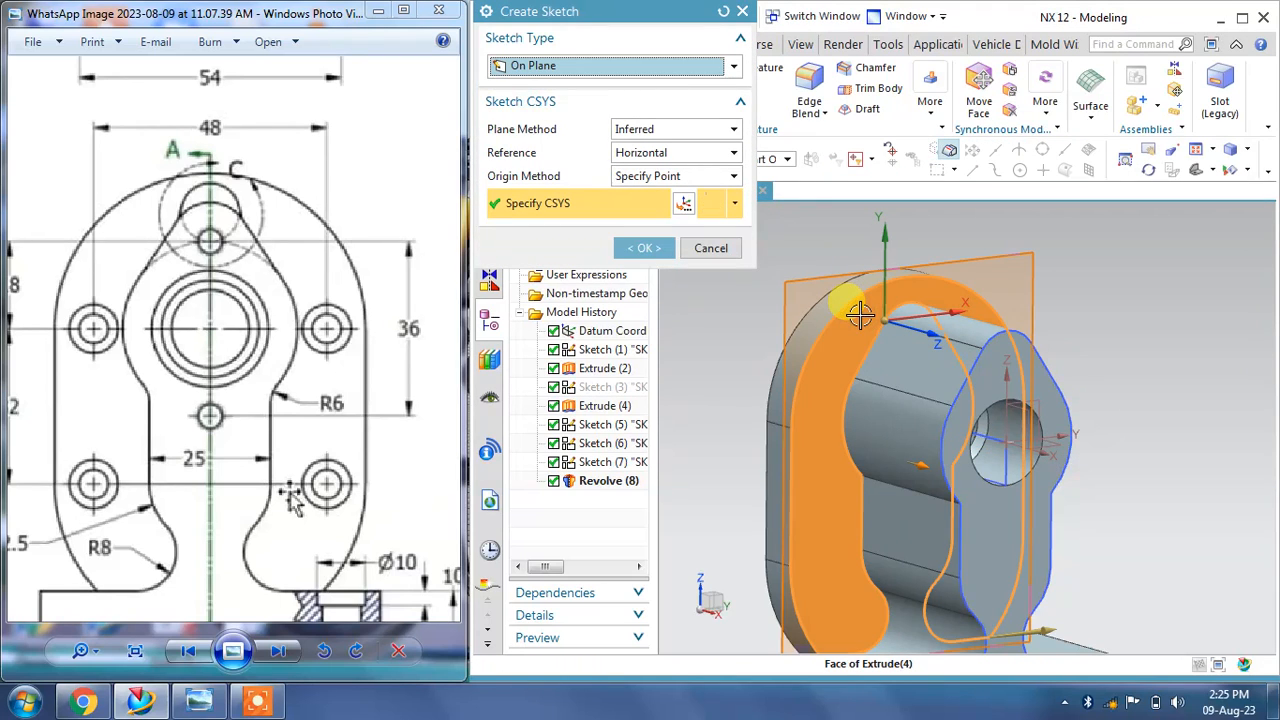
{"action": "mouse_move", "coordinate": [829, 303]}
{"action": "middle_mouse_down"}
{"action": "mouse_move", "coordinate": [748, 271]}
{"action": "mouse_move", "coordinate": [700, 278]}
{"action": "middle_mouse_up"}
{"action": "left_click", "coordinate": [644, 248]}
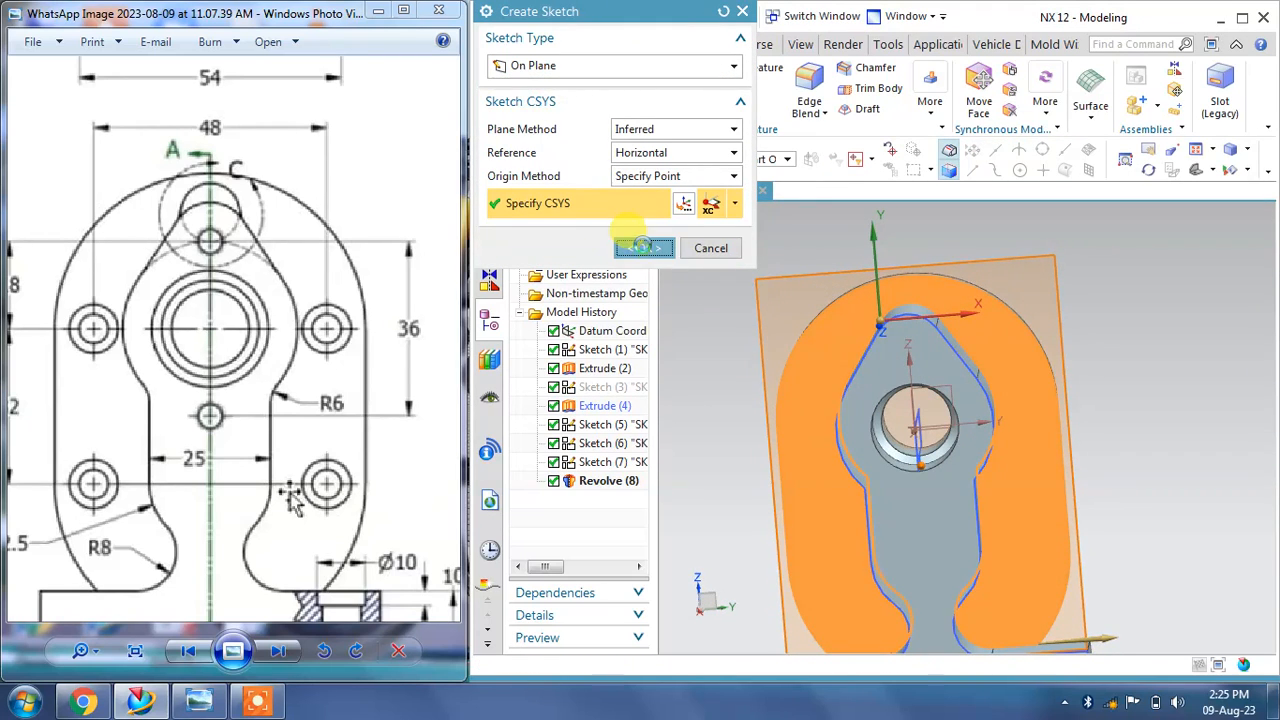
{"action": "scroll", "coordinate": [1060, 345], "scroll_direction": "up", "scroll_amount": 4}
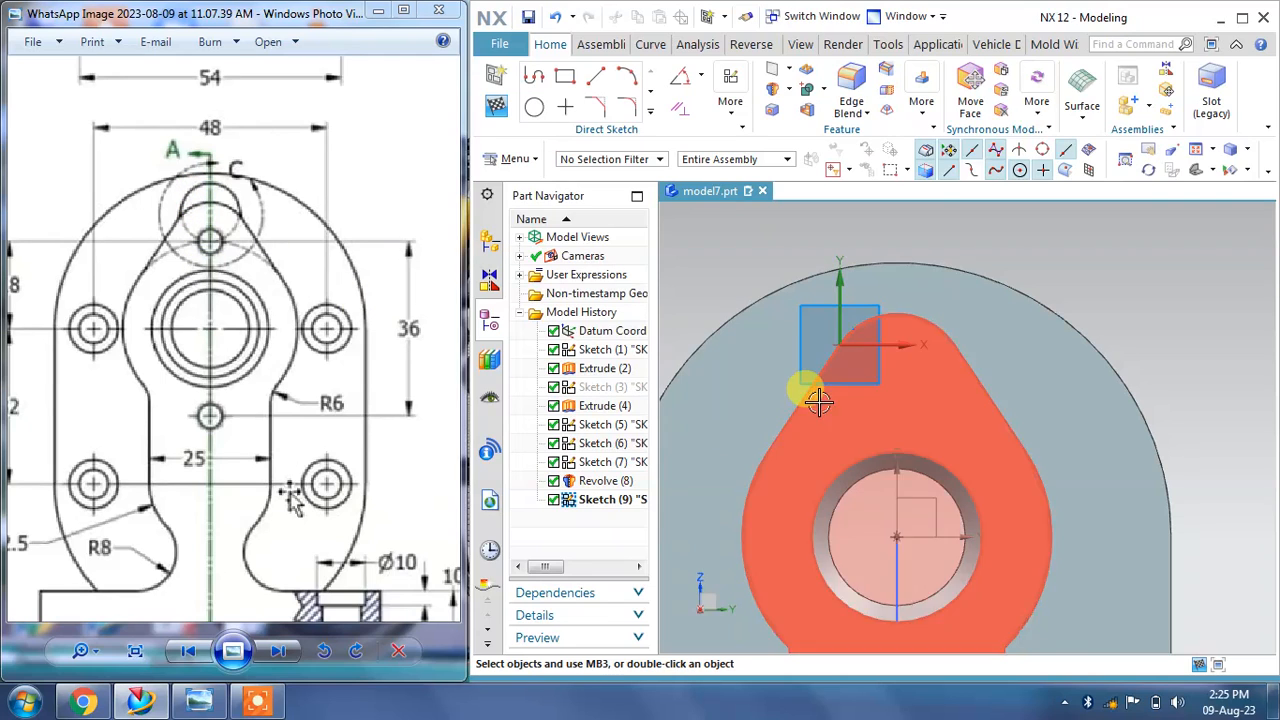
Step: Draw a 12 mm diameter circle centred on the vertical axis near the top of the lobe
{"action": "mouse_move", "coordinate": [148, 328]}
{"action": "left_mouse_down"}
{"action": "mouse_move", "coordinate": [196, 333]}
{"action": "mouse_move", "coordinate": [190, 285]}
{"action": "mouse_move", "coordinate": [249, 297]}
{"action": "left_mouse_up"}
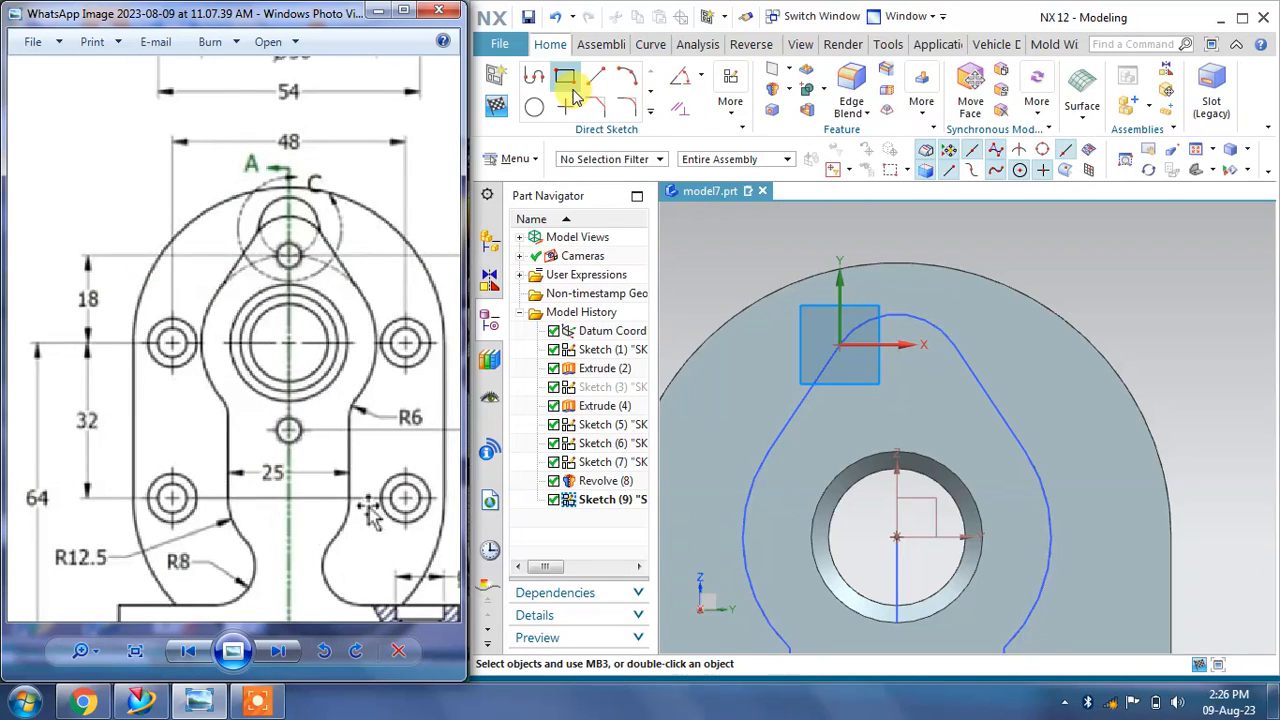
{"action": "left_click", "coordinate": [536, 108]}
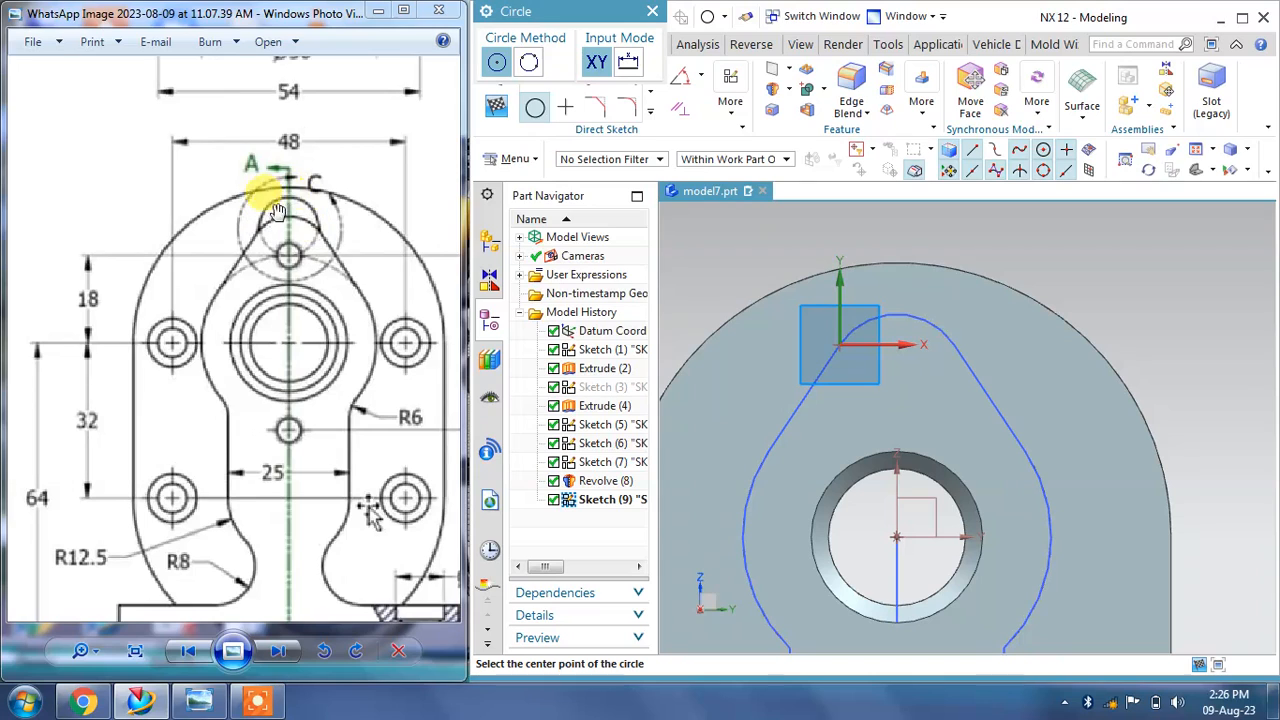
{"action": "mouse_move", "coordinate": [335, 232]}
{"action": "left_mouse_down"}
{"action": "mouse_move", "coordinate": [137, 337]}
{"action": "mouse_move", "coordinate": [95, 342]}
{"action": "left_mouse_up"}
{"action": "mouse_move", "coordinate": [430, 230]}
{"action": "left_mouse_down"}
{"action": "mouse_move", "coordinate": [277, 240]}
{"action": "mouse_move", "coordinate": [204, 388]}
{"action": "left_mouse_up"}
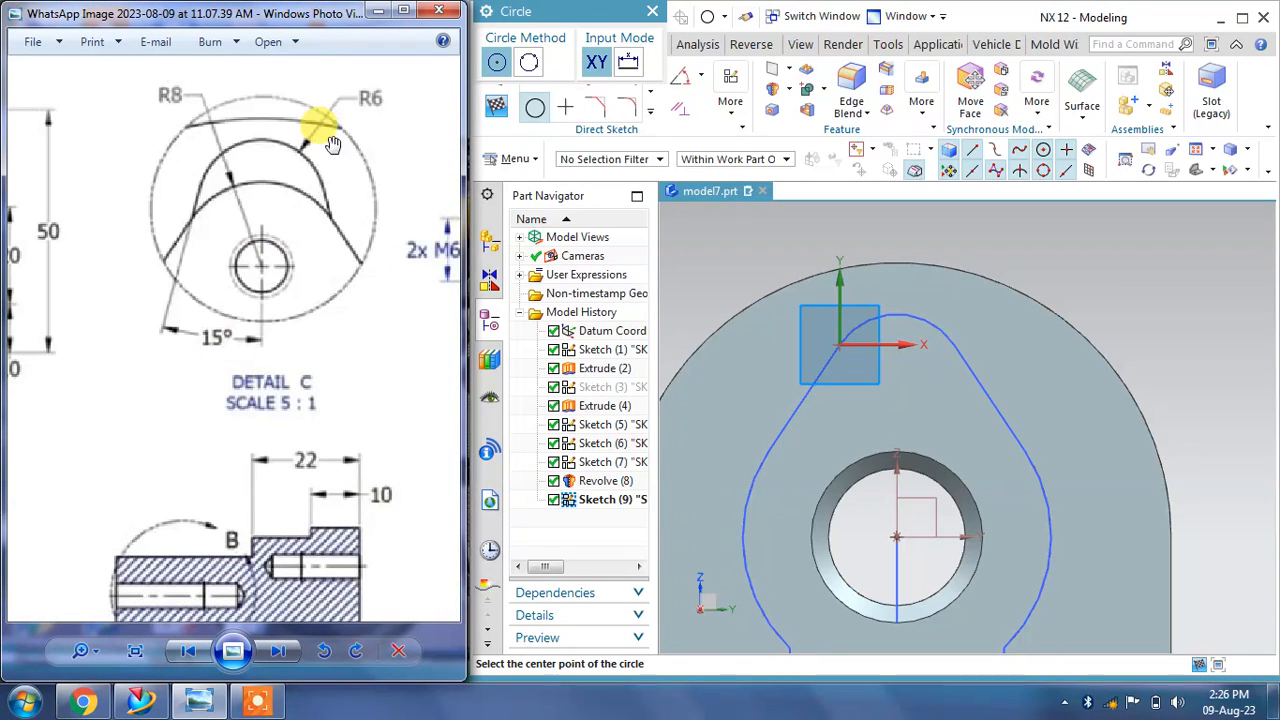
{"action": "left_click", "coordinate": [896, 288]}
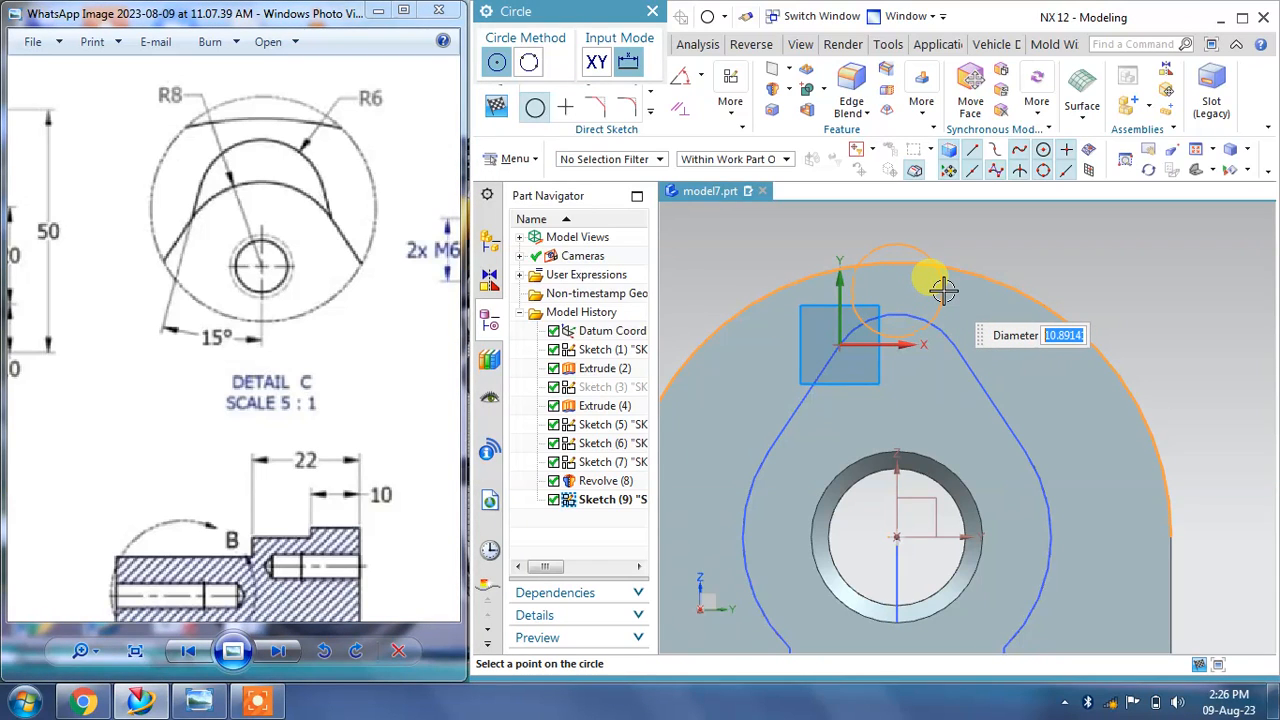
{"action": "type", "text": "12"}
{"action": "key", "text": "Return"}
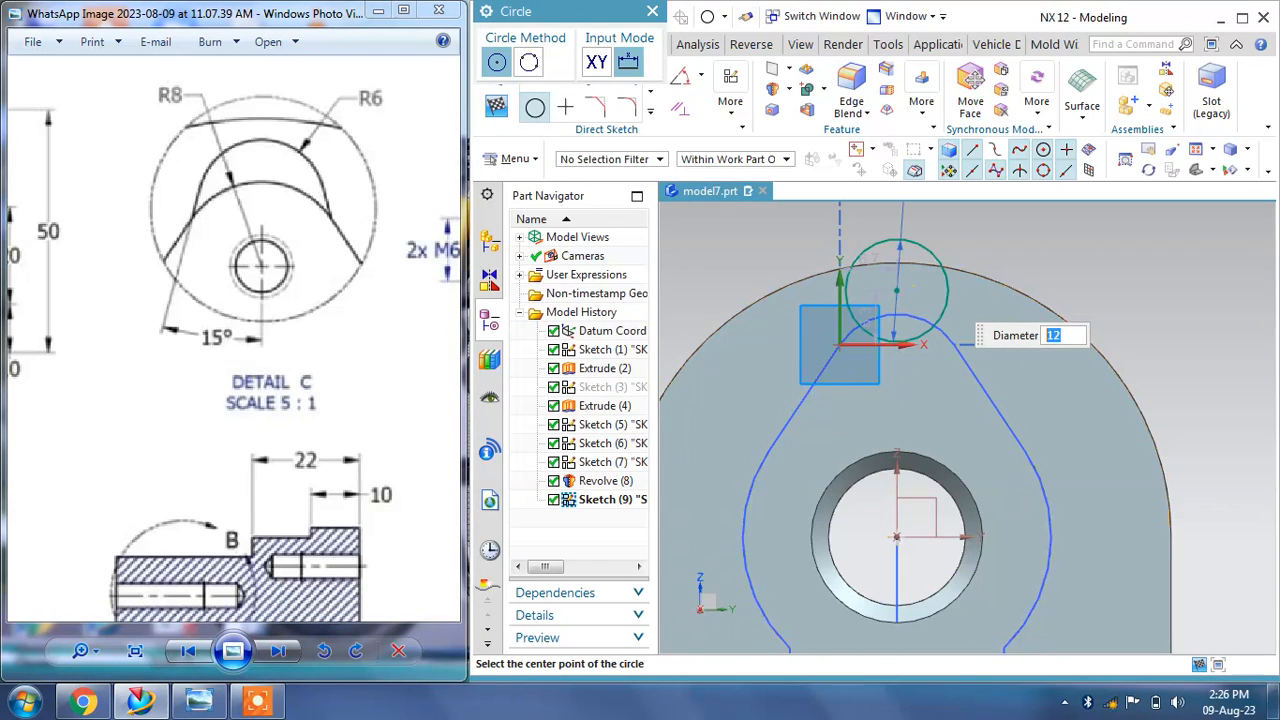
{"action": "key", "text": "Escape"}
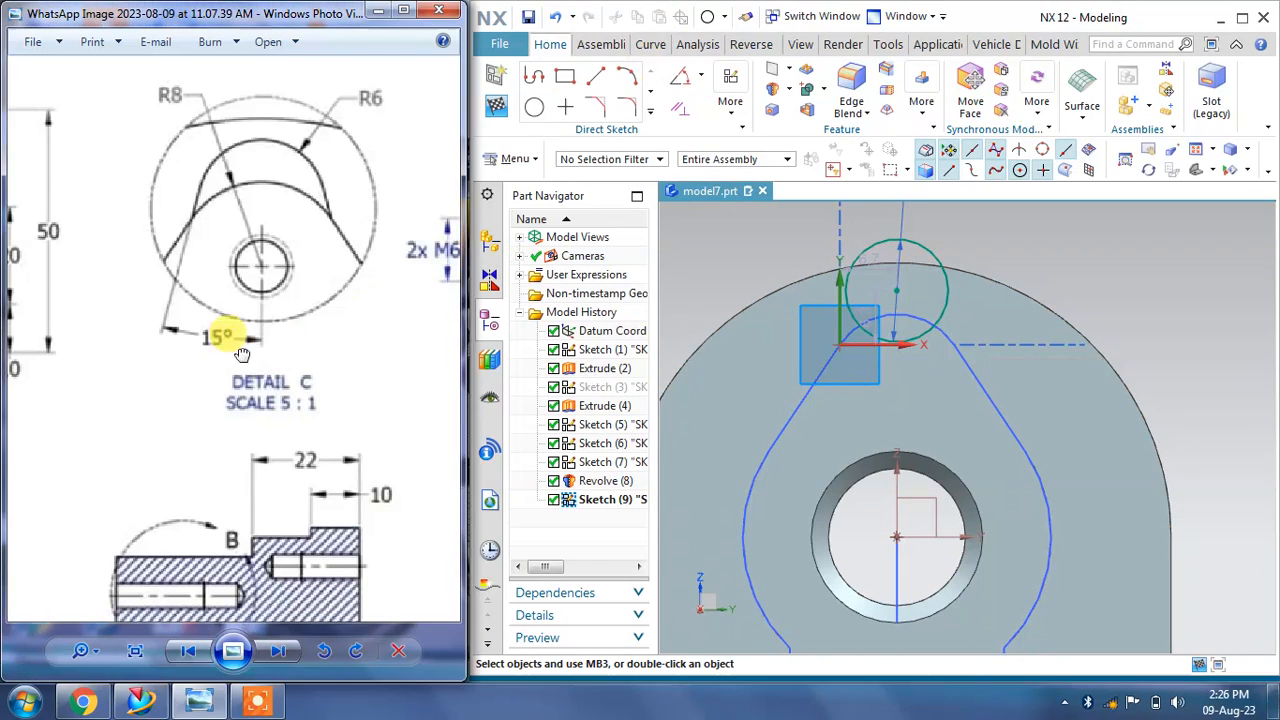
Step: Dimension the vertical distance from the circle's center to the sketch origin as 18 mm
{"action": "left_click_drag", "start_coordinate": [245, 354], "coordinate": [440, 240]}
{"action": "mouse_move", "coordinate": [160, 335]}
{"action": "left_mouse_down"}
{"action": "mouse_move", "coordinate": [363, 226]}
{"action": "mouse_move", "coordinate": [437, 170]}
{"action": "left_mouse_up"}
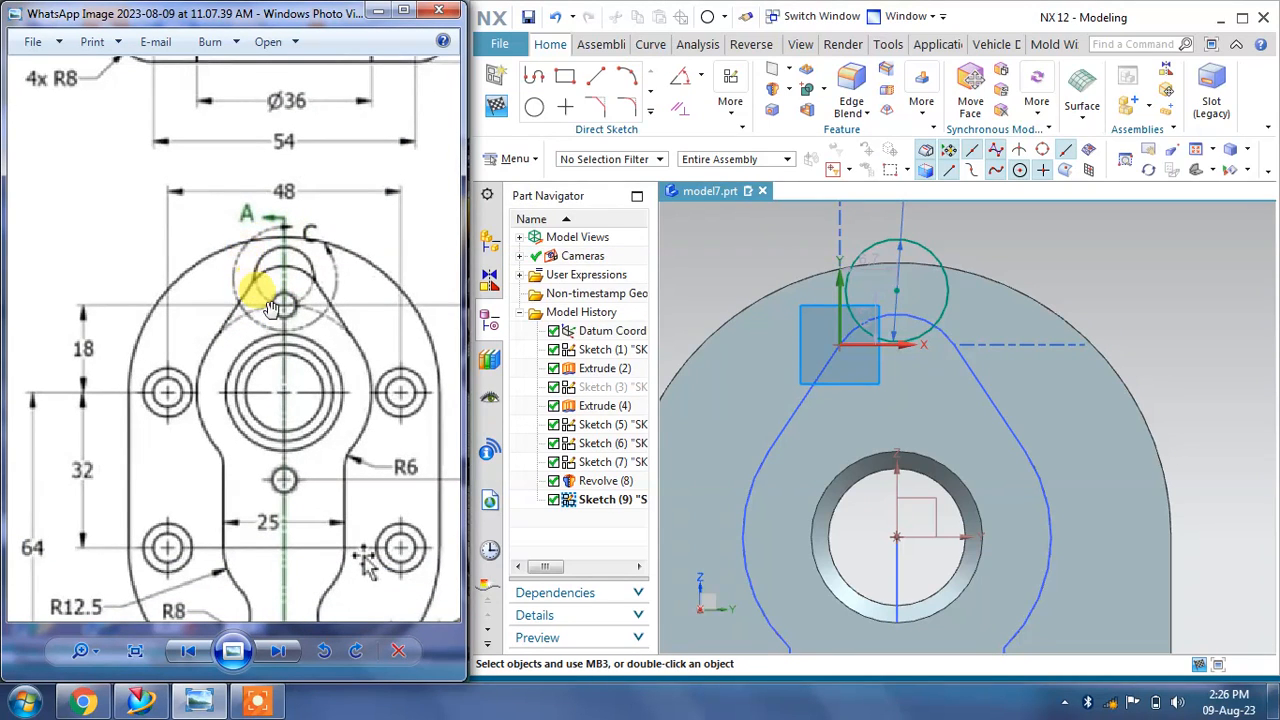
{"action": "left_click", "coordinate": [649, 112]}
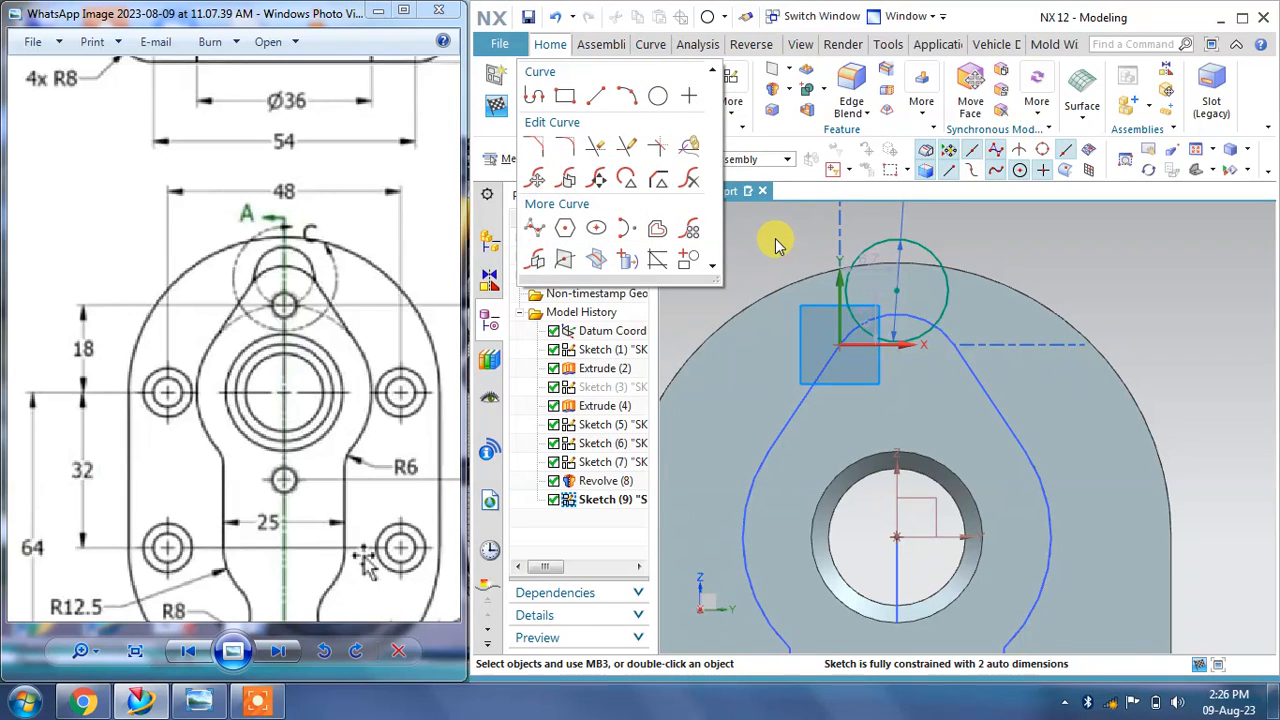
{"action": "left_click", "coordinate": [700, 74]}
{"action": "left_click", "coordinate": [705, 124]}
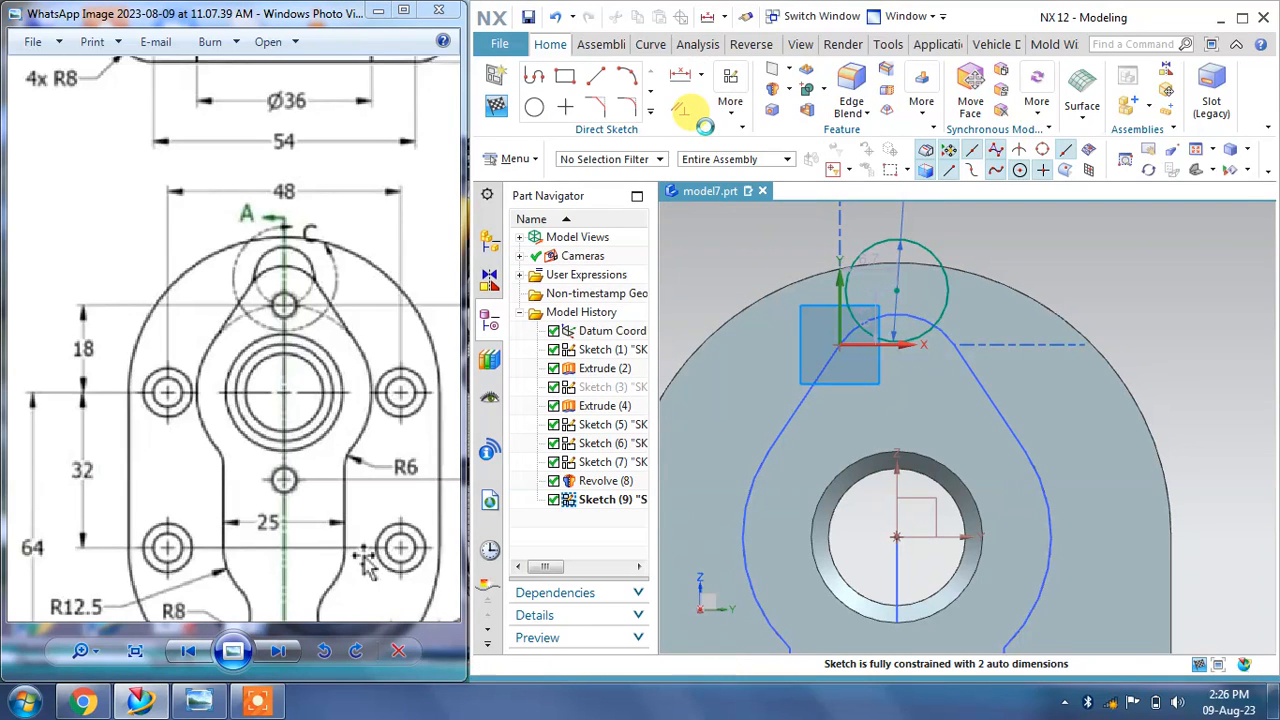
{"action": "scroll", "coordinate": [900, 363], "scroll_direction": "up", "scroll_amount": 4}
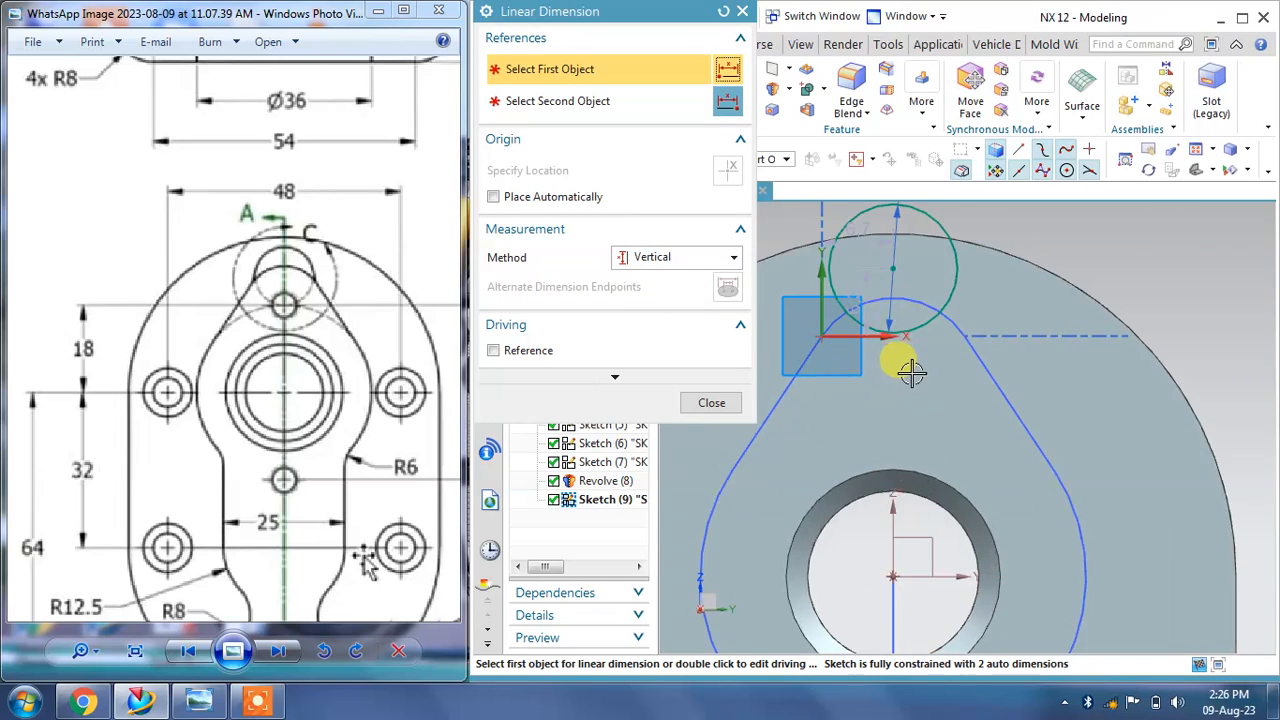
{"action": "left_click", "coordinate": [884, 318]}
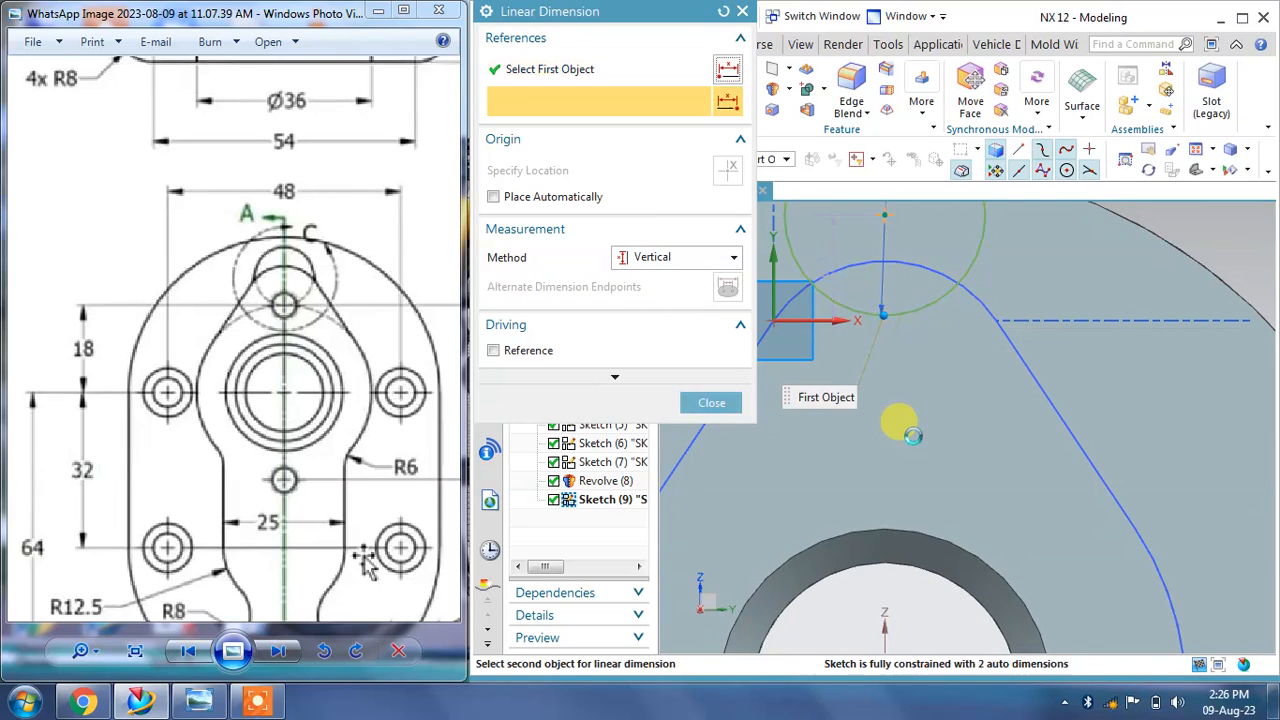
{"action": "scroll", "coordinate": [902, 425], "scroll_direction": "down", "scroll_amount": 3}
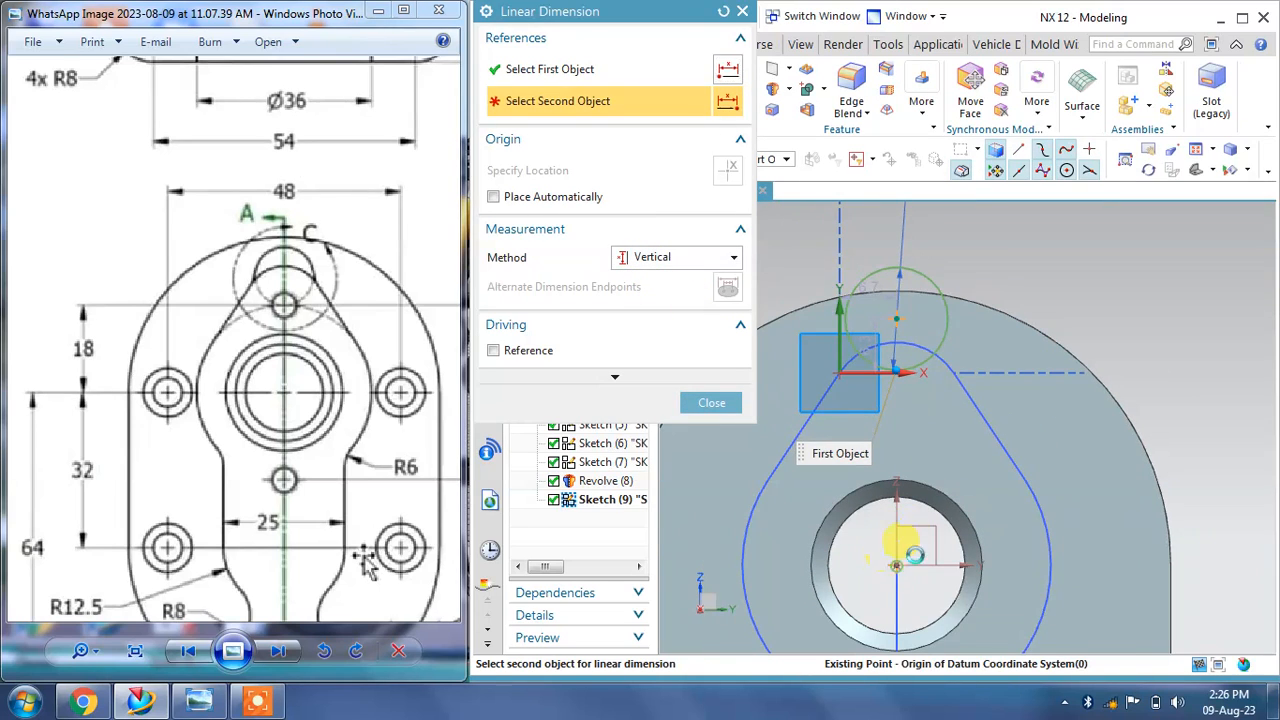
{"action": "left_click", "coordinate": [896, 563]}
{"action": "left_click", "coordinate": [1175, 452]}
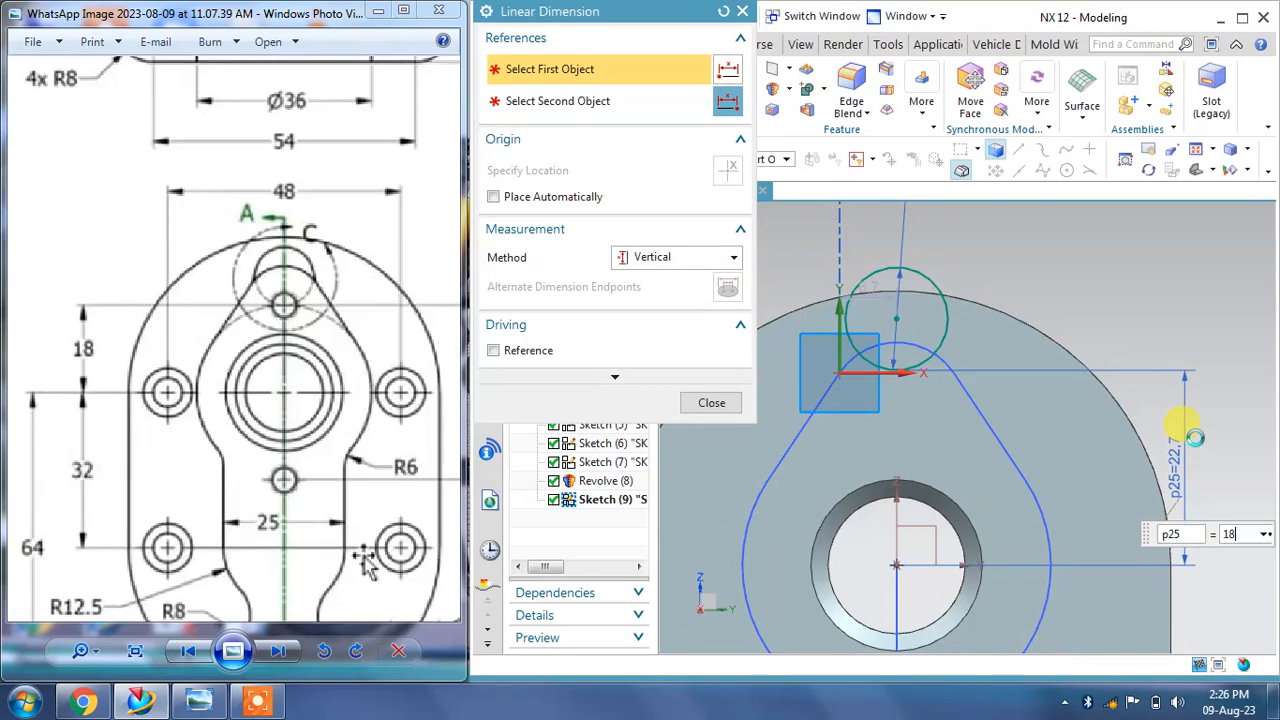
{"action": "type", "text": "18"}
{"action": "key", "text": "Return"}
{"action": "left_click", "coordinate": [712, 403]}
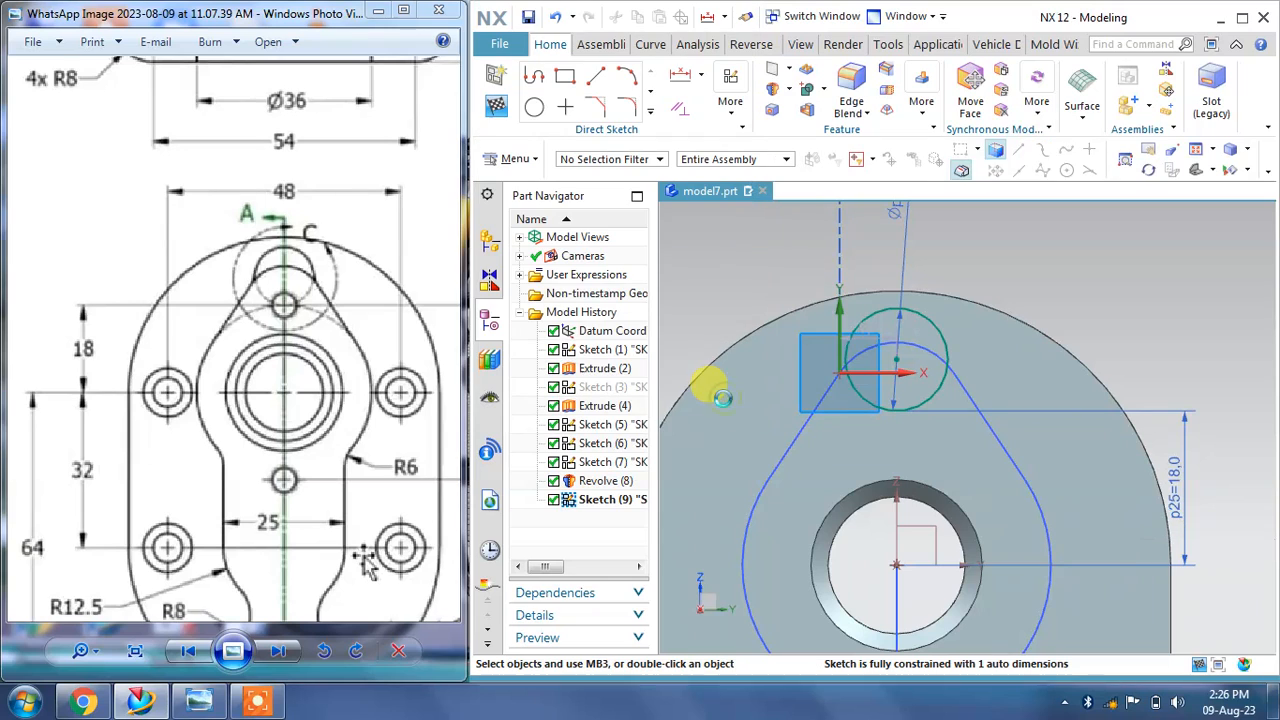
Step: Constrain the circle's centre to be vertically aligned with the bore's centre
{"action": "left_click", "coordinate": [683, 118]}
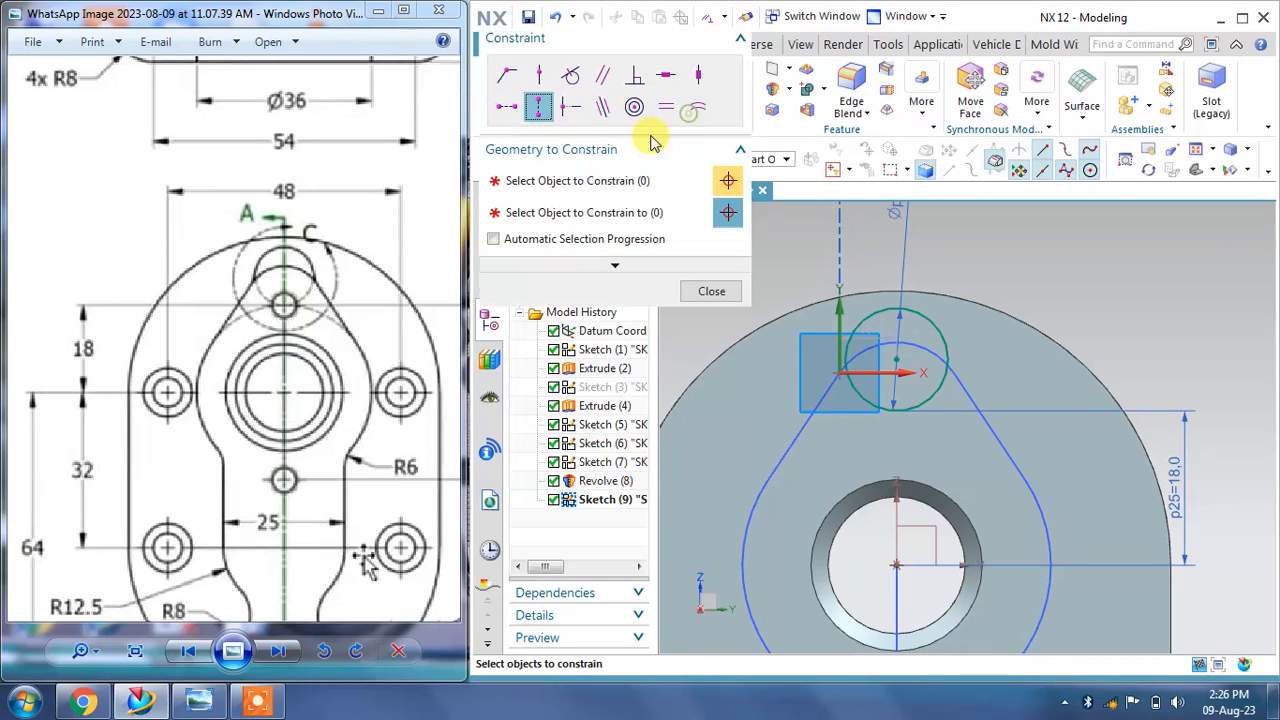
{"action": "left_click", "coordinate": [540, 112]}
{"action": "left_click", "coordinate": [895, 362]}
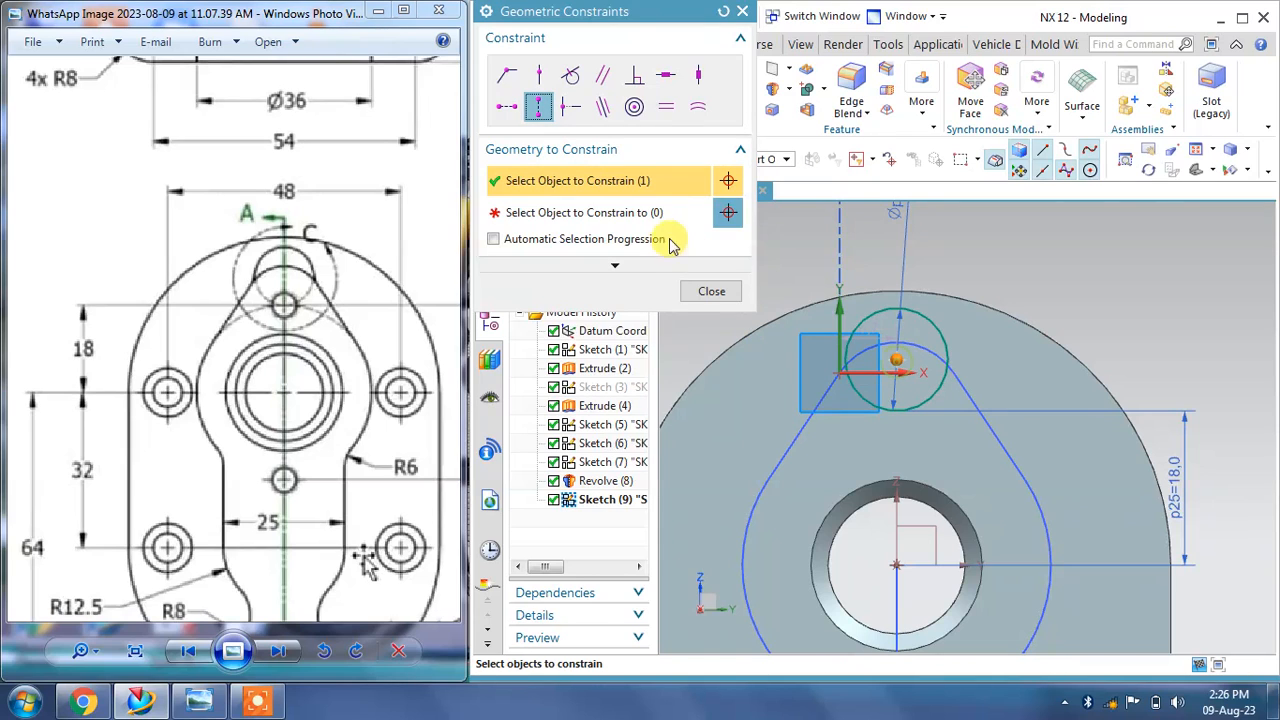
{"action": "left_click", "coordinate": [660, 212]}
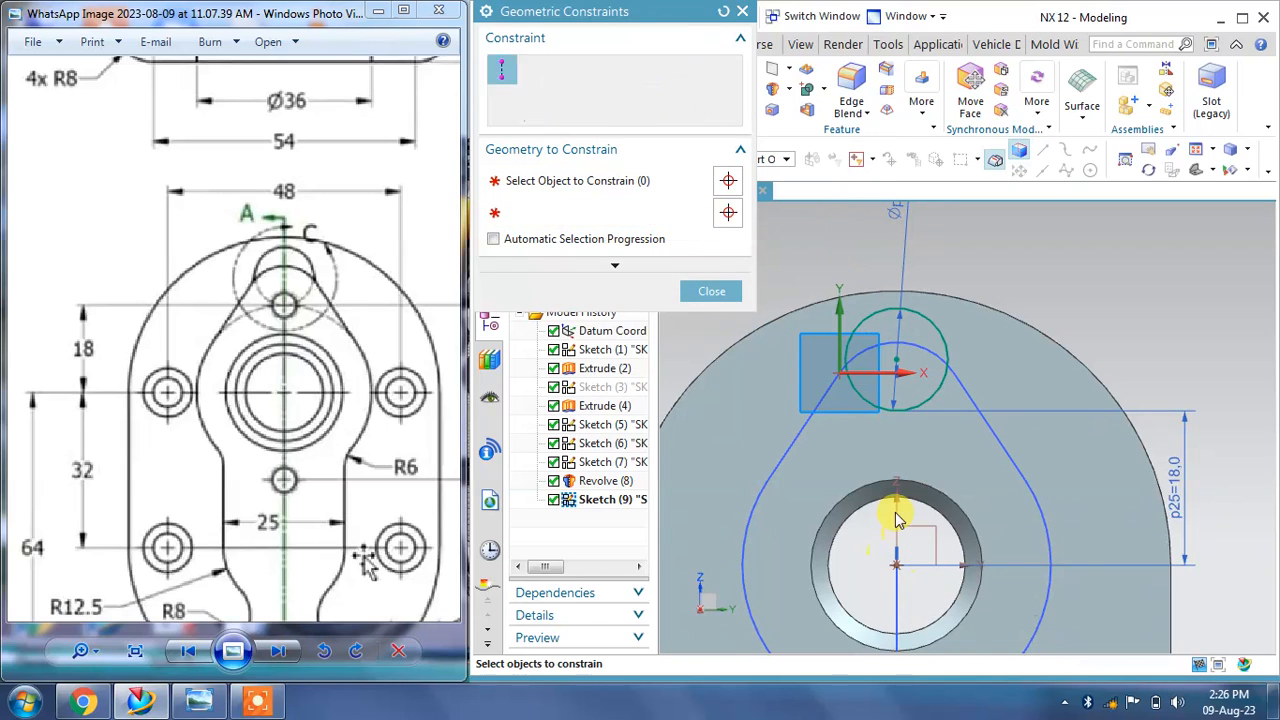
{"action": "left_click", "coordinate": [715, 291]}
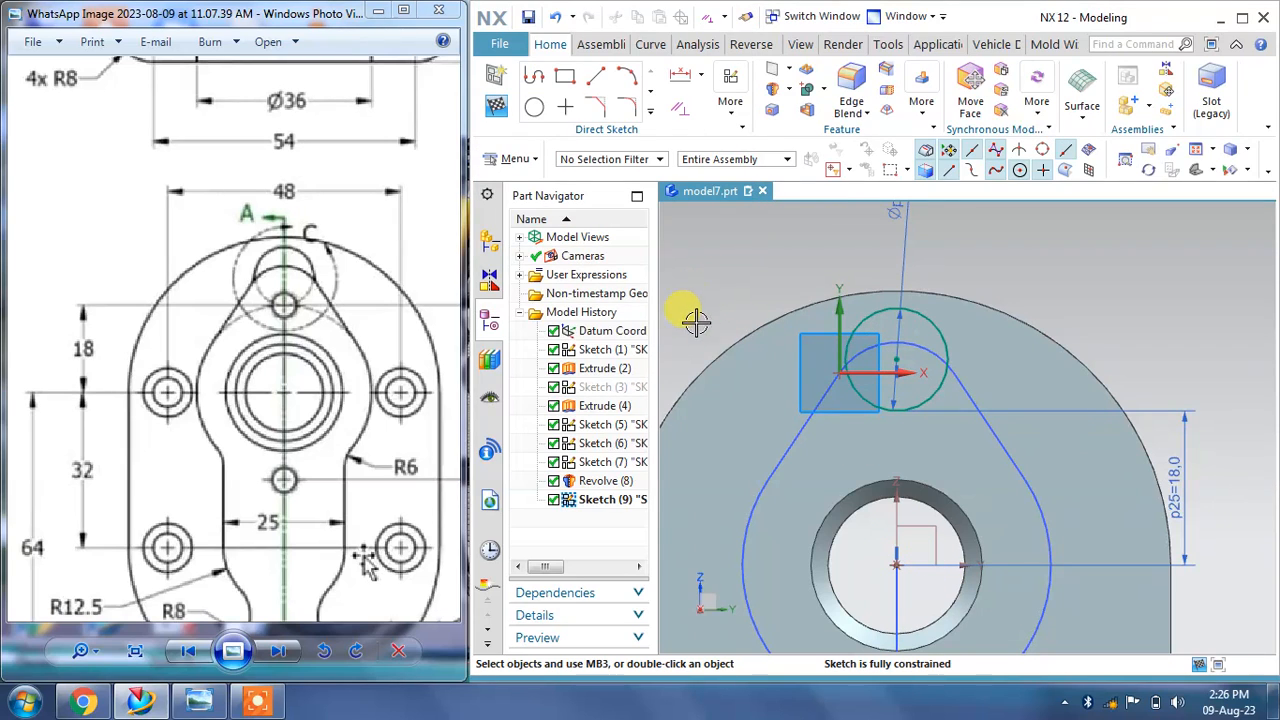
Step: Pan the reference drawing to examine Detail C
{"action": "left_click_drag", "start_coordinate": [324, 288], "coordinate": [183, 456]}
{"action": "left_click_drag", "start_coordinate": [343, 271], "coordinate": [94, 397]}
{"action": "left_click_drag", "start_coordinate": [315, 257], "coordinate": [281, 228]}
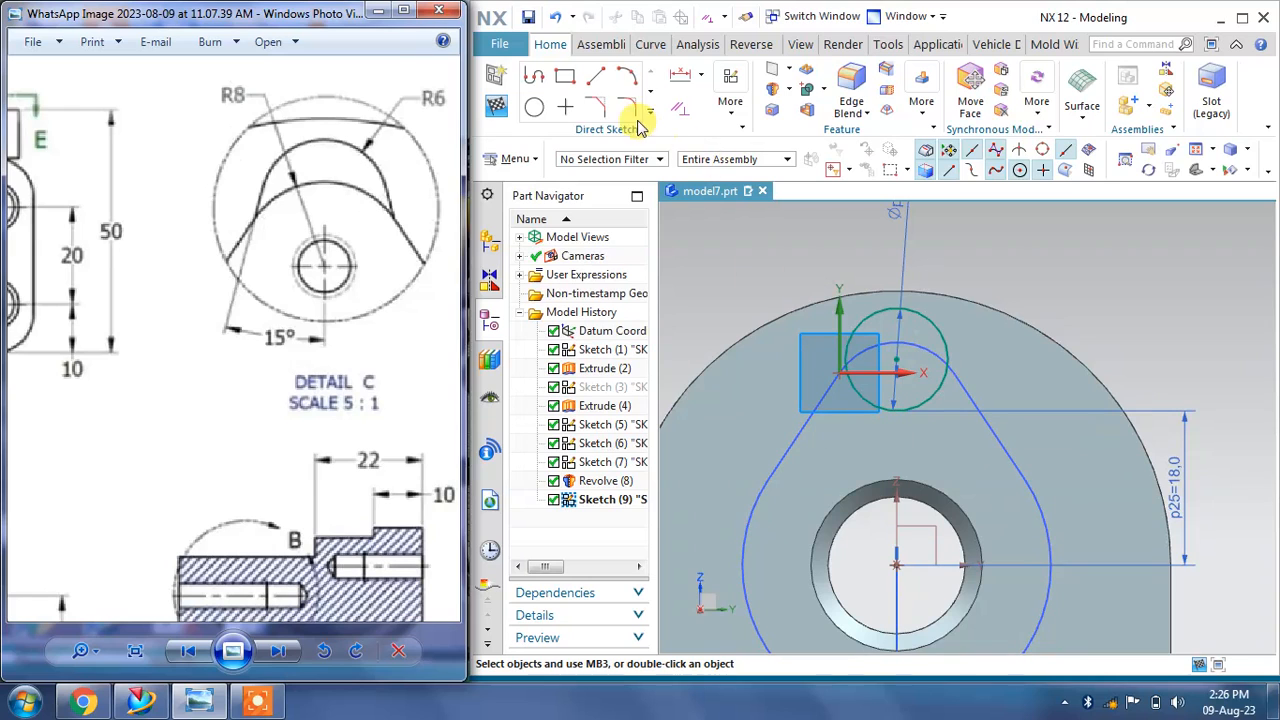
Step: Hide the original profile sketch and project the top lobe's three outline edges into the current sketch
{"action": "right_click", "coordinate": [791, 449]}
{"action": "left_click", "coordinate": [819, 45]}
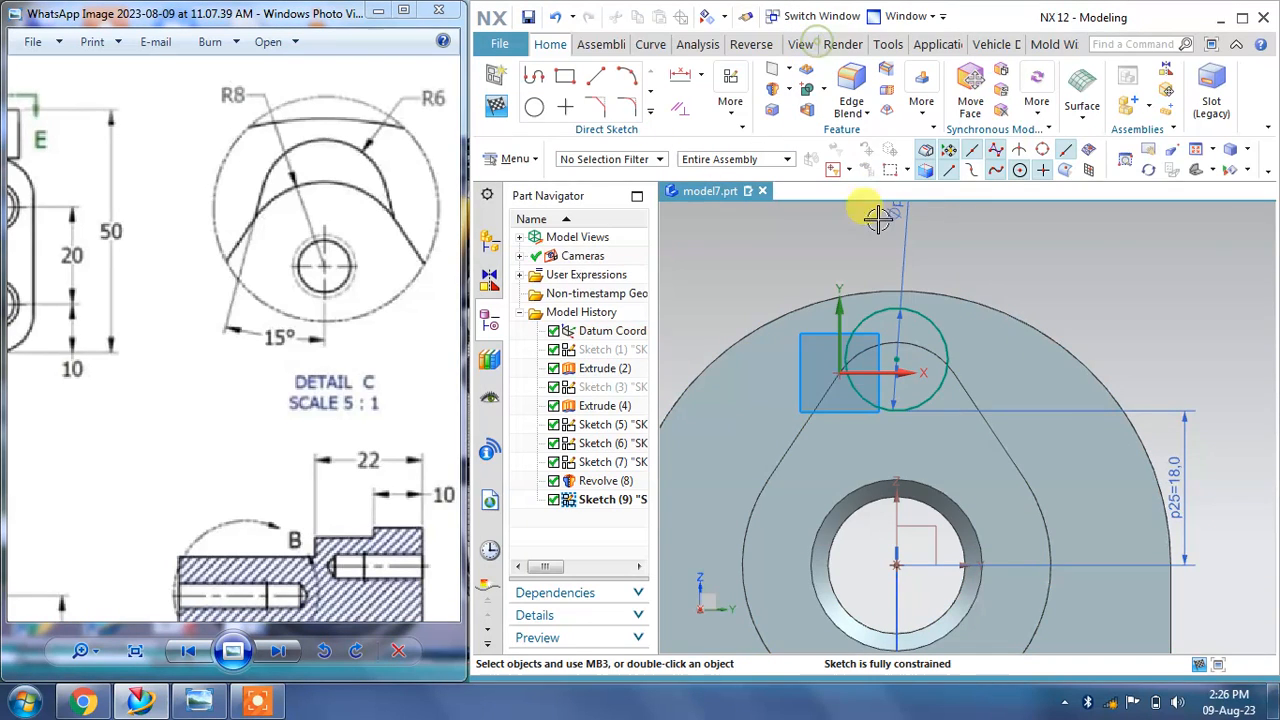
{"action": "left_click", "coordinate": [649, 113]}
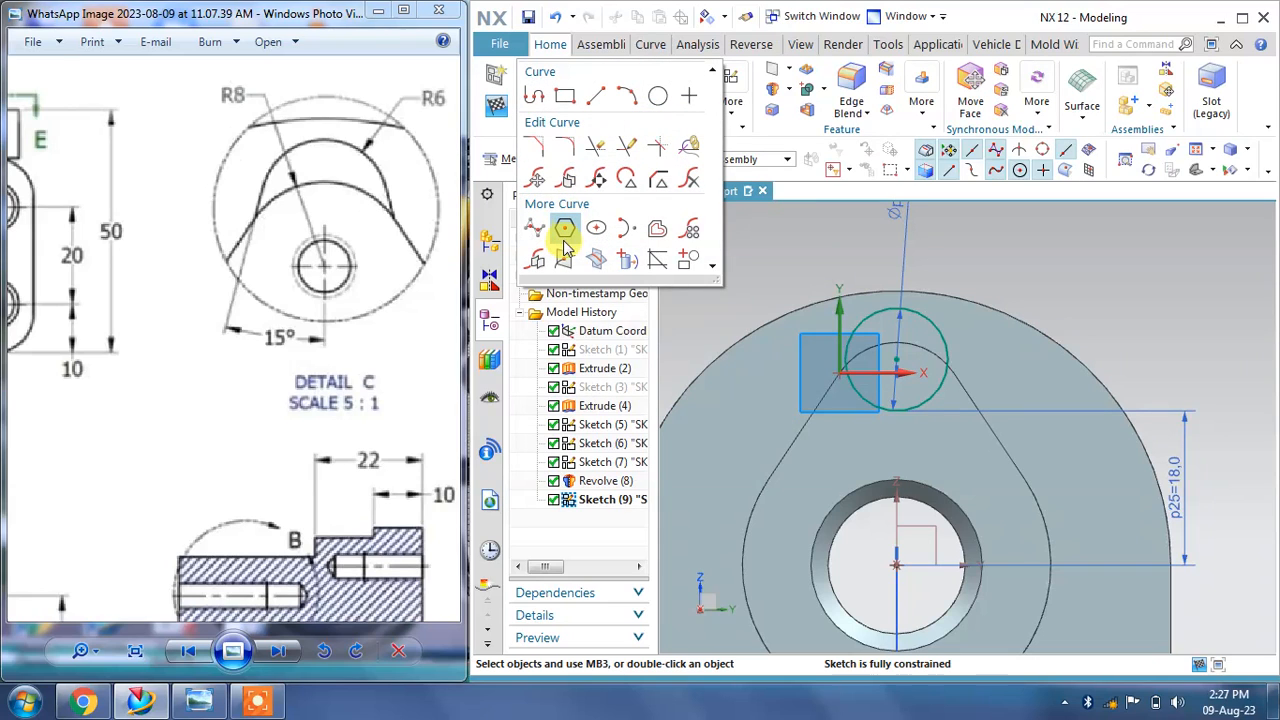
{"action": "left_click", "coordinate": [623, 262]}
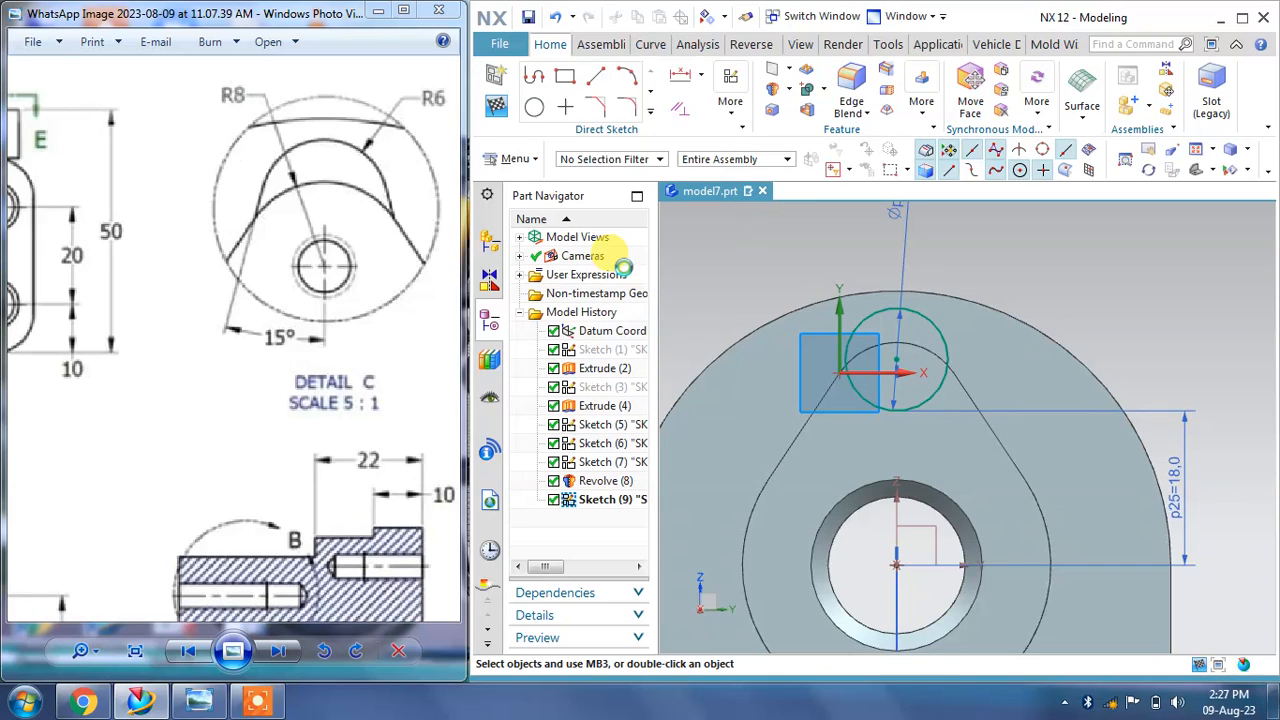
{"action": "left_click", "coordinate": [803, 418]}
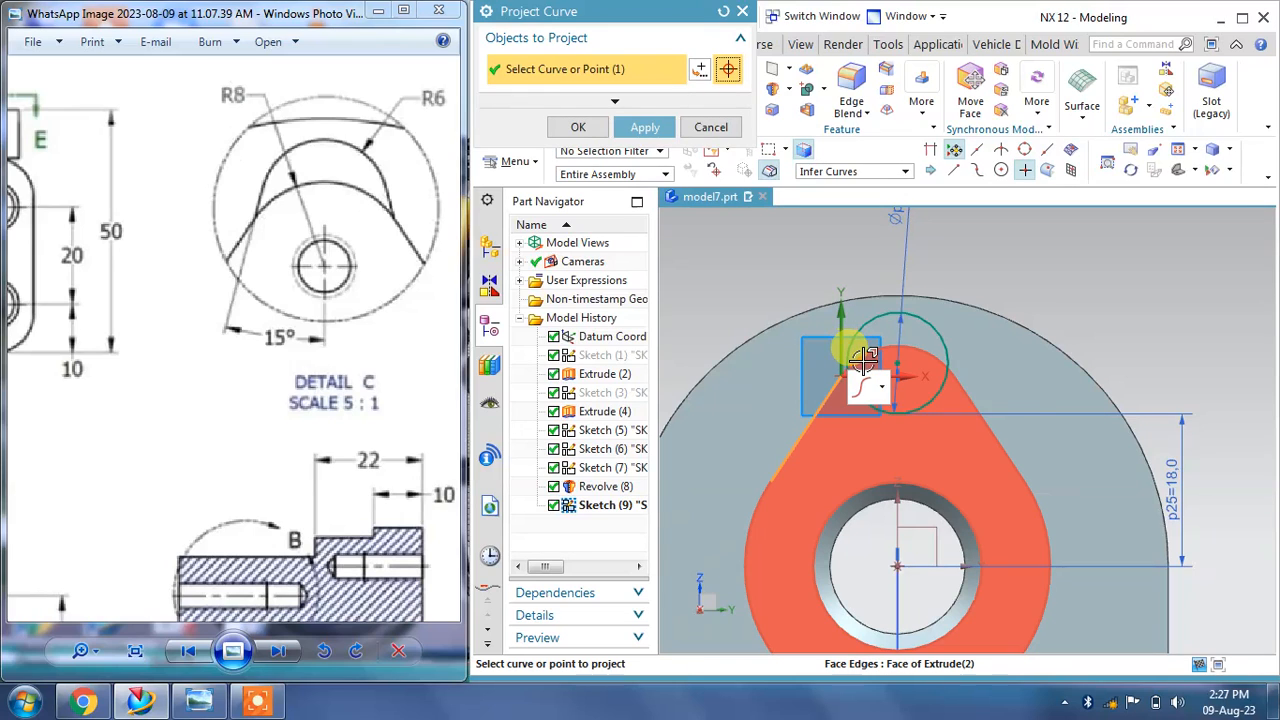
{"action": "left_click", "coordinate": [855, 345]}
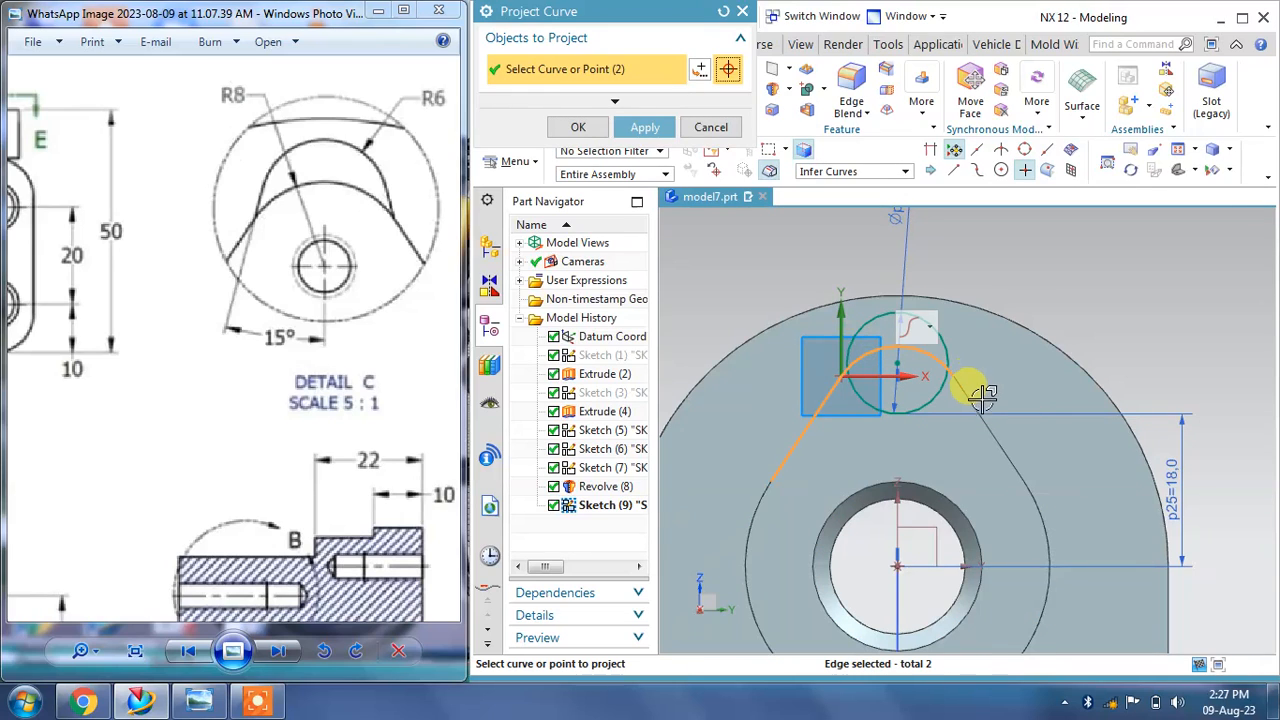
{"action": "left_click", "coordinate": [972, 402]}
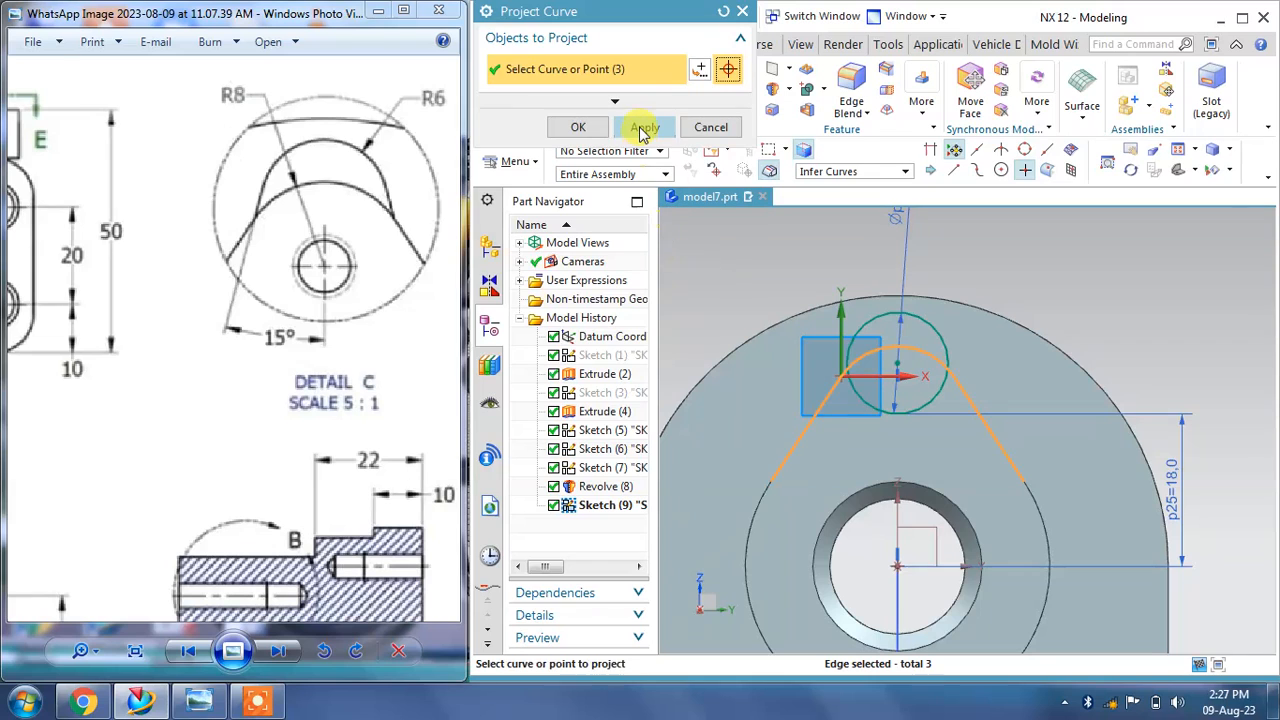
{"action": "left_click", "coordinate": [642, 133]}
{"action": "left_click", "coordinate": [711, 127]}
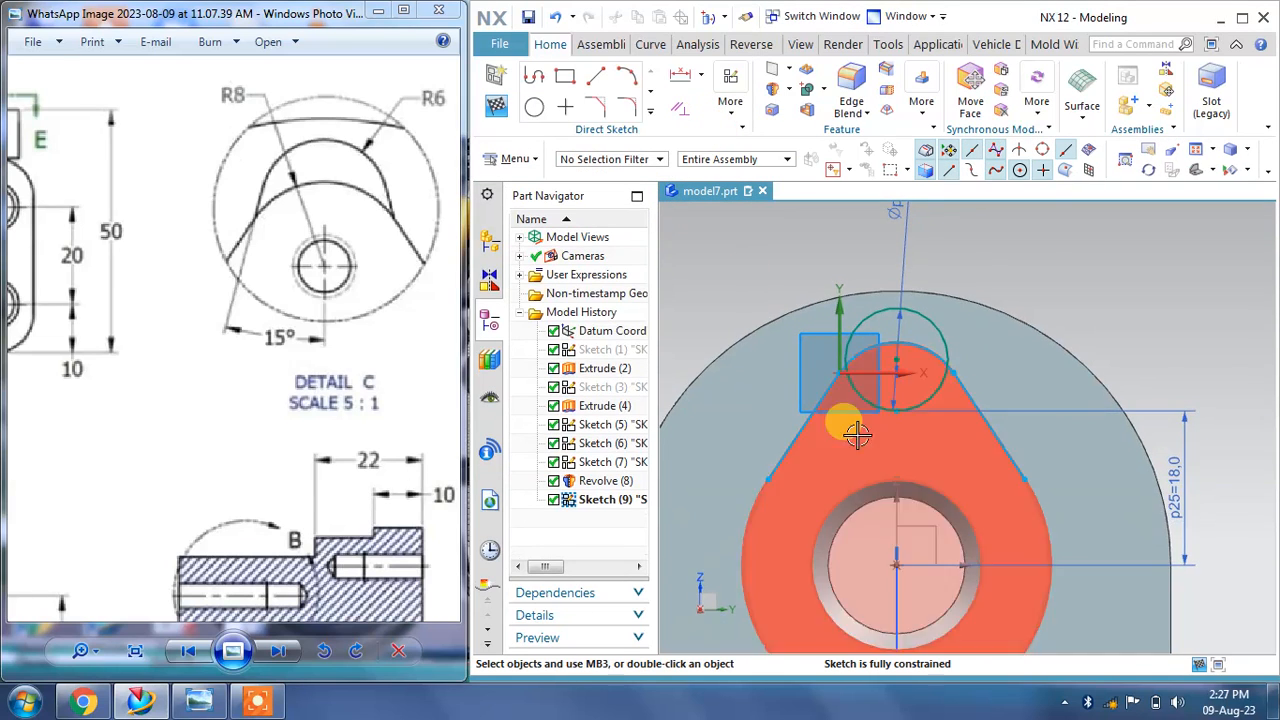
Step: Draw a slanted line from the circle's upper left down toward the lobe's left edge
{"action": "scroll", "coordinate": [857, 432], "scroll_direction": "up", "scroll_amount": 2}
{"action": "left_click", "coordinate": [596, 76]}
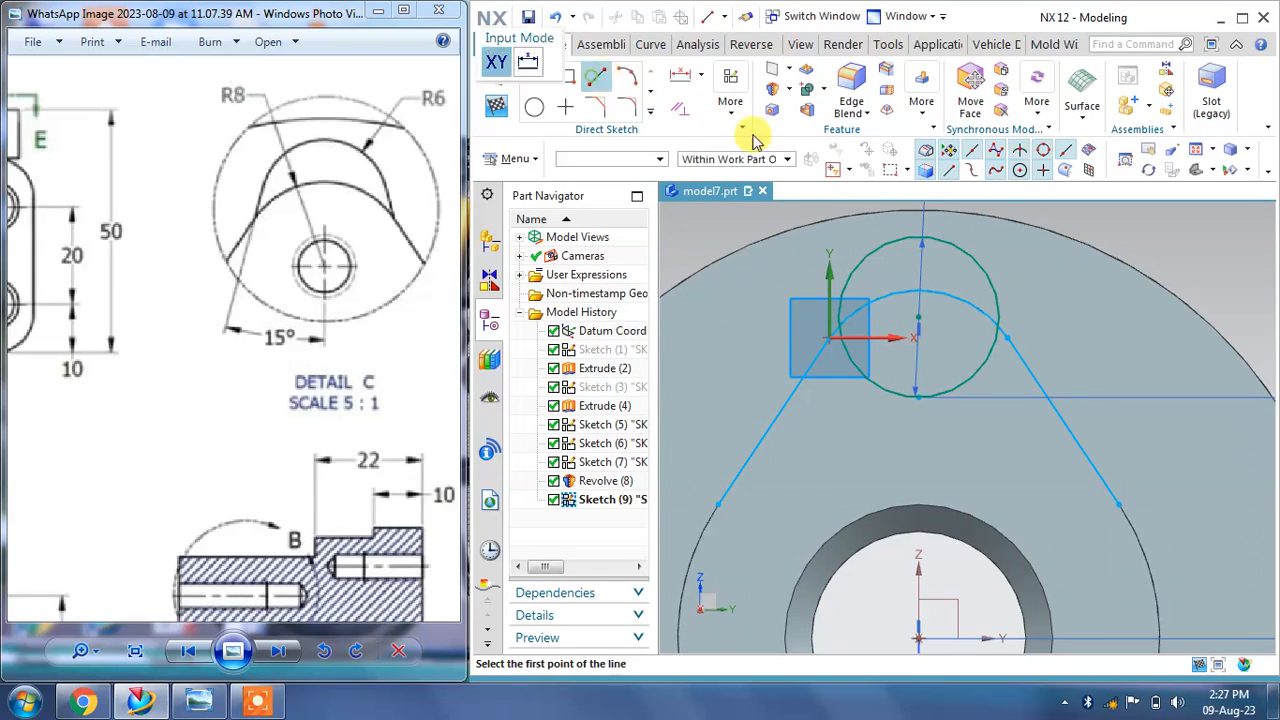
{"action": "left_click", "coordinate": [852, 252]}
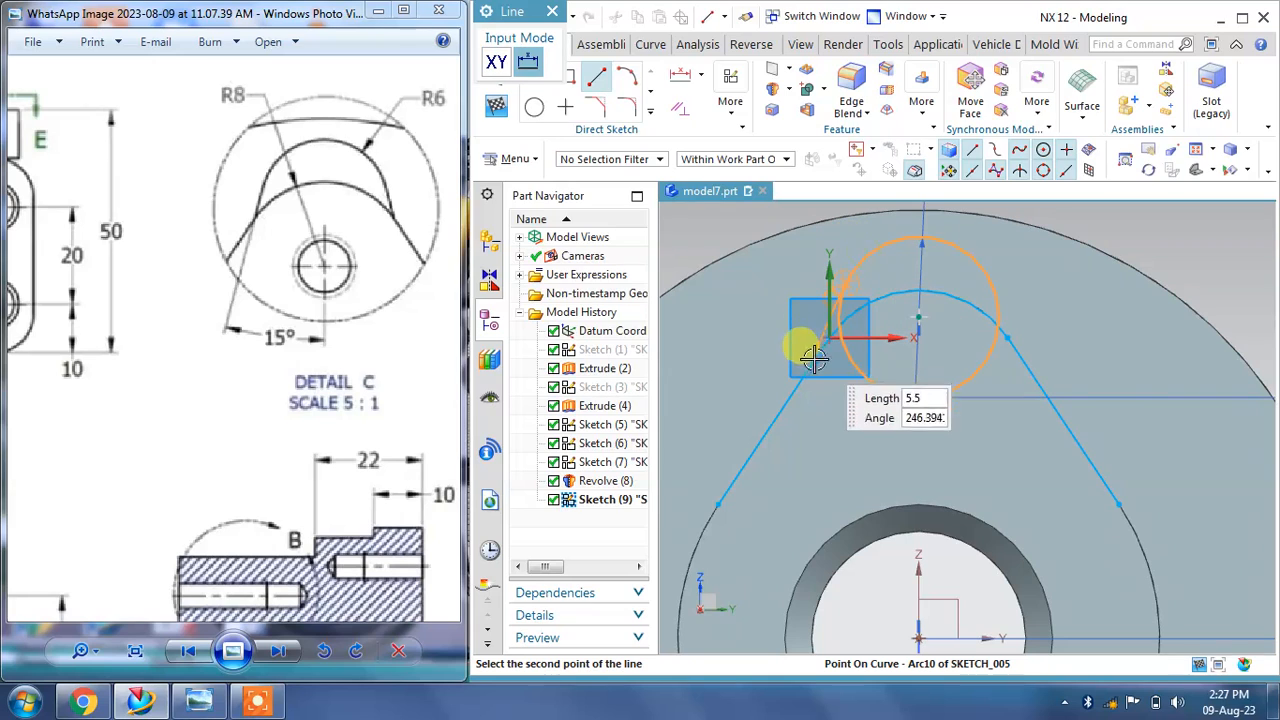
{"action": "left_click", "coordinate": [799, 458]}
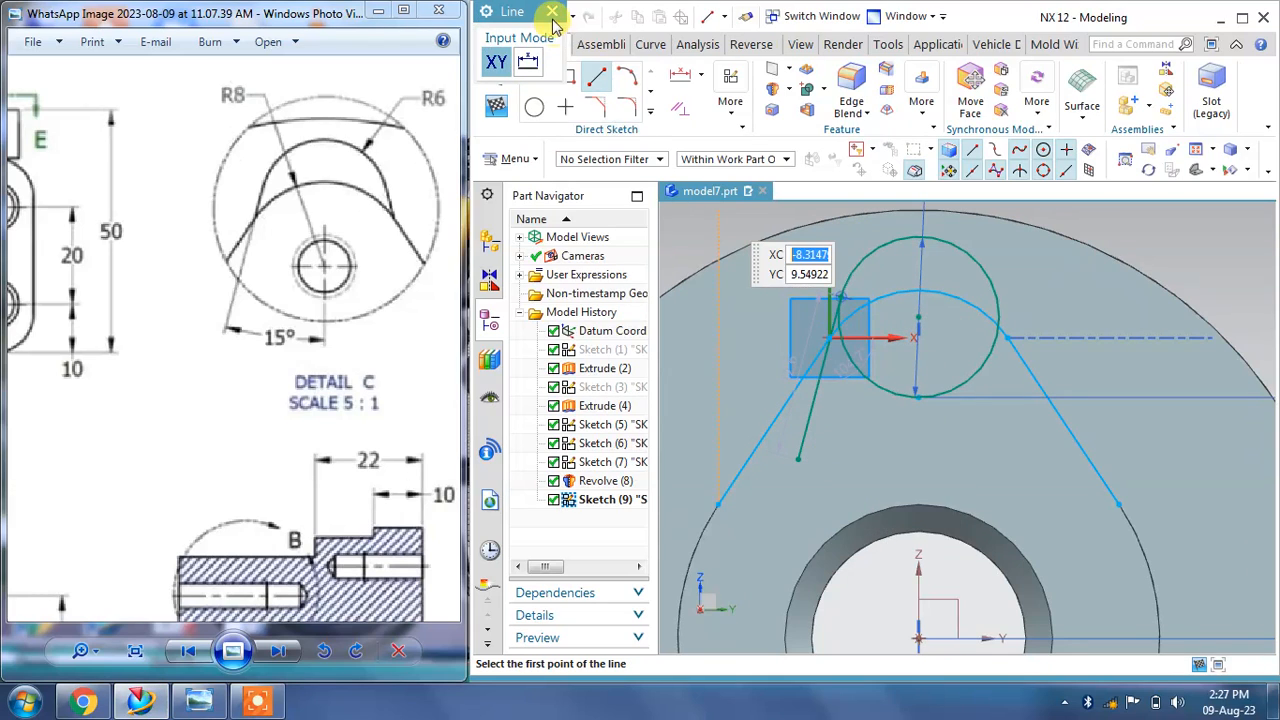
{"action": "left_click", "coordinate": [552, 12]}
Step: Dimension the angle between the slanted line and the vertical axis as 15°
{"action": "left_click", "coordinate": [701, 76]}
{"action": "left_click", "coordinate": [706, 168]}
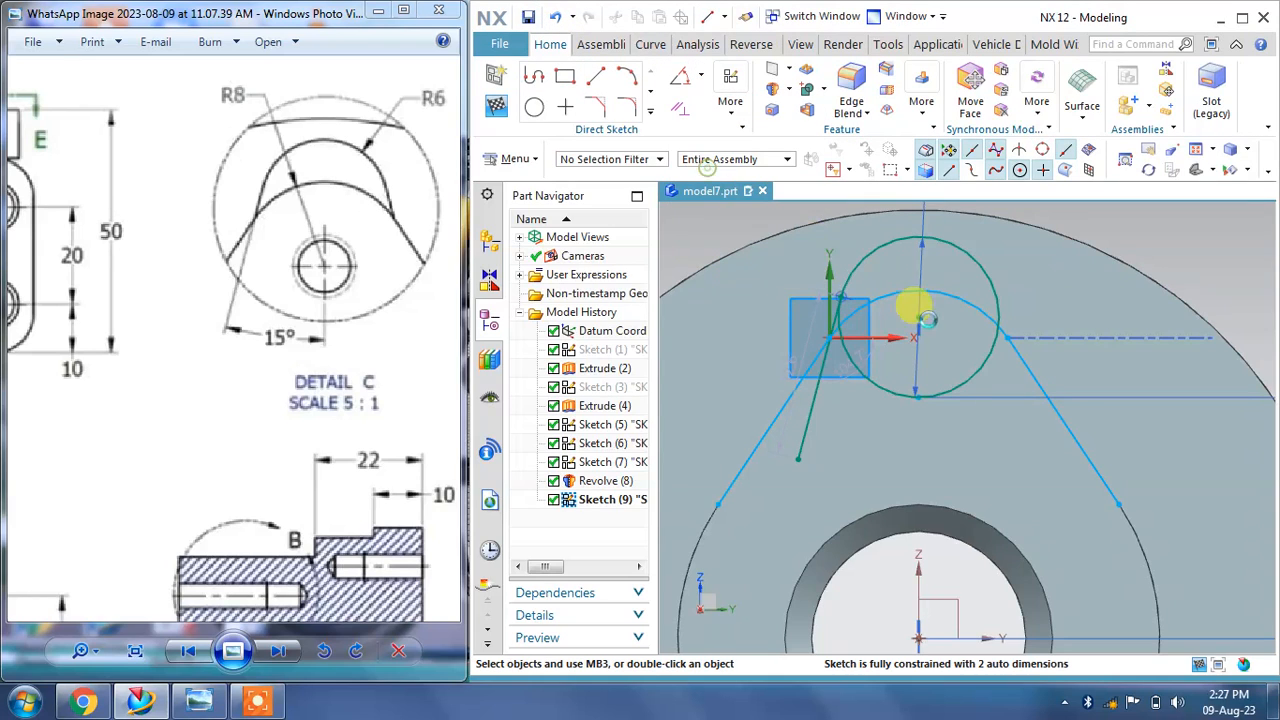
{"action": "middle_click_drag", "start_coordinate": [962, 359], "coordinate": [1007, 279], "text": "shift"}
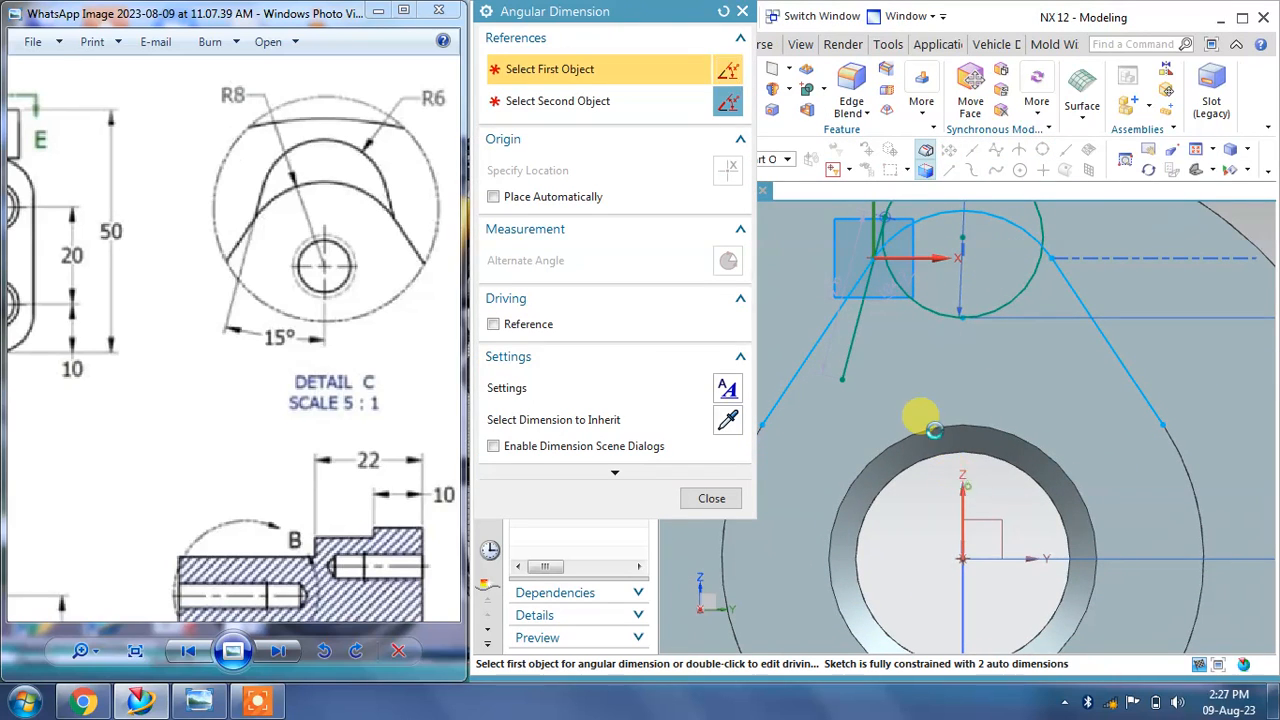
{"action": "left_click", "coordinate": [932, 430]}
{"action": "left_click", "coordinate": [866, 334]}
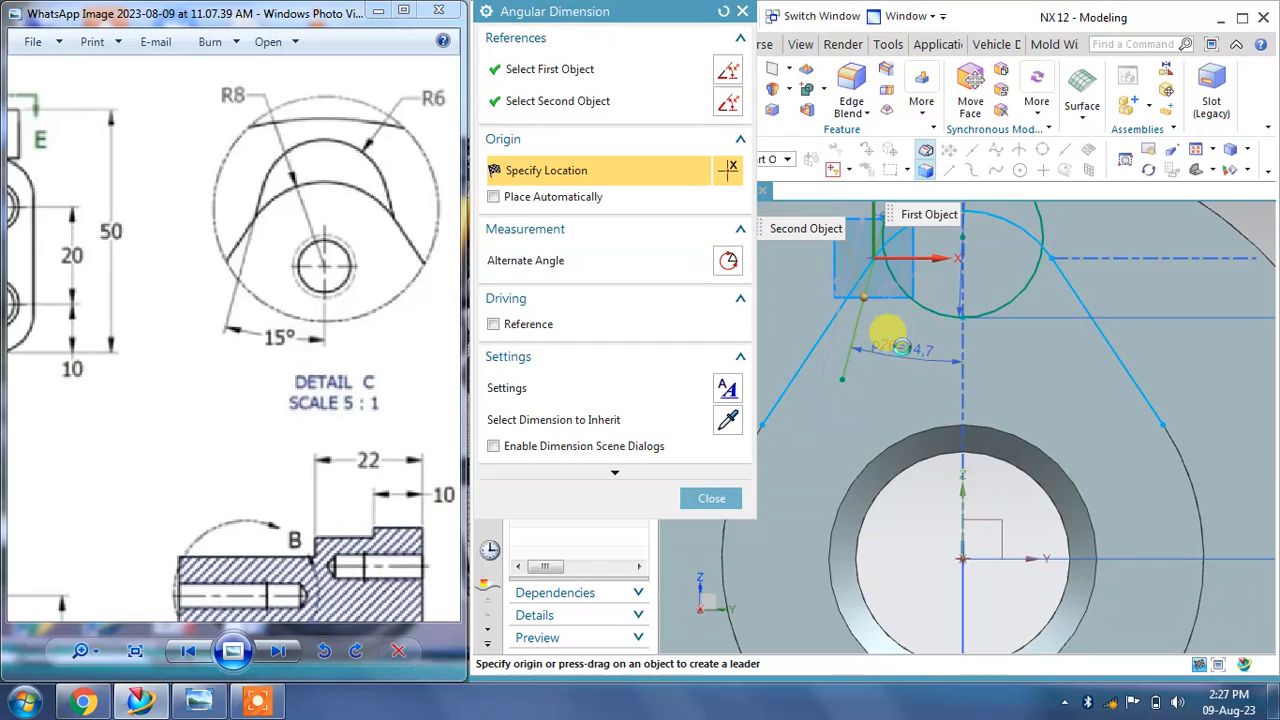
{"action": "left_click", "coordinate": [902, 347]}
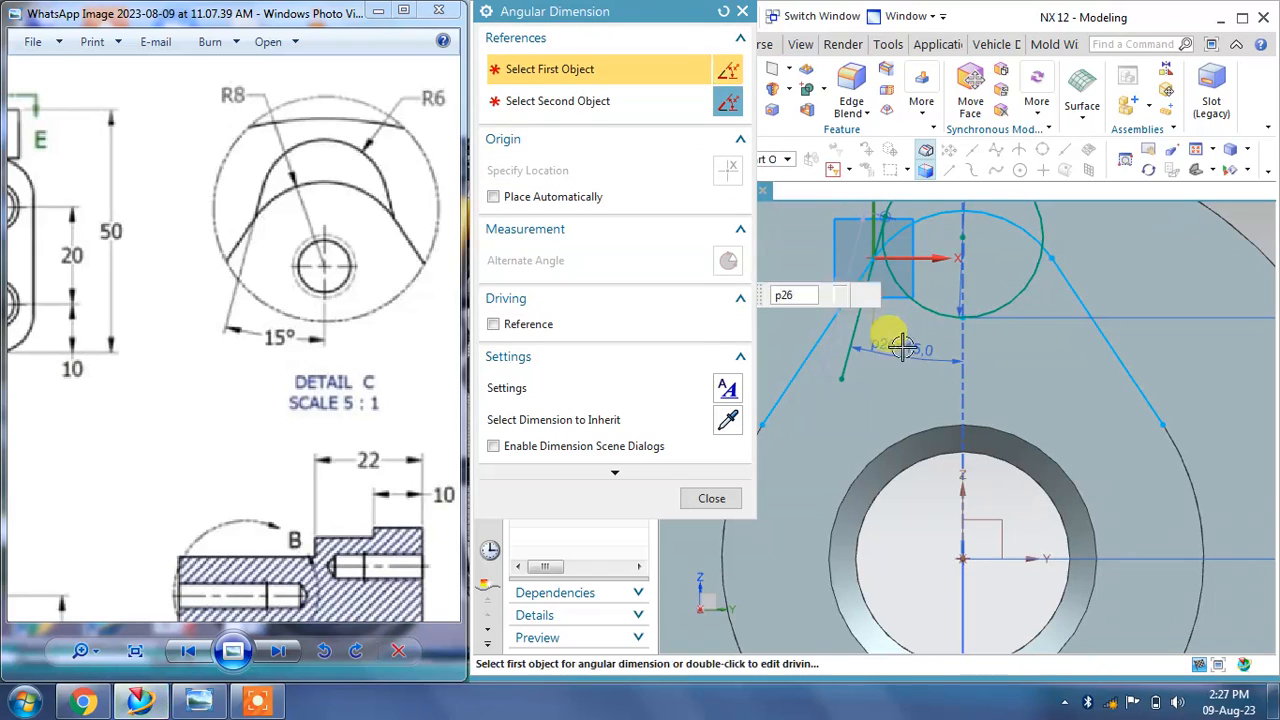
{"action": "left_click", "coordinate": [716, 508]}
{"action": "middle_click_drag", "start_coordinate": [1003, 374], "coordinate": [996, 413], "text": "shift"}
Step: Mirror the slanted line about the vertical axis
{"action": "left_click", "coordinate": [652, 113]}
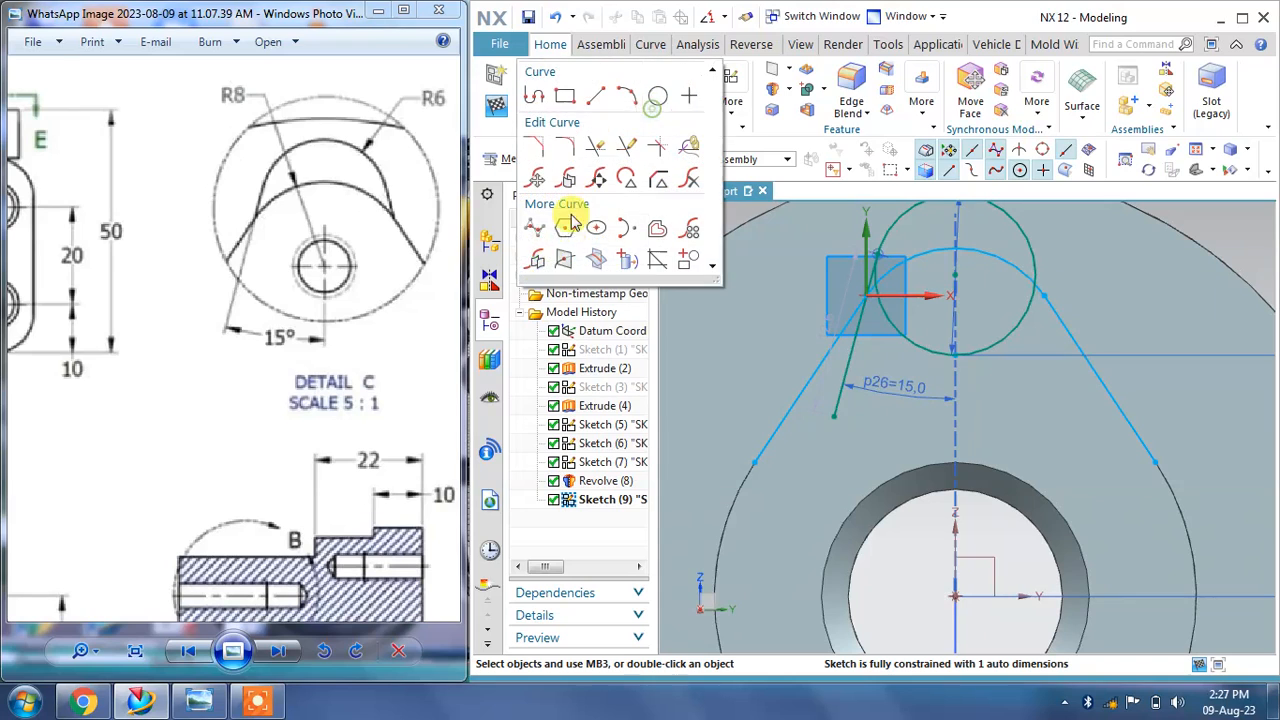
{"action": "left_click", "coordinate": [535, 262]}
{"action": "left_click", "coordinate": [846, 337]}
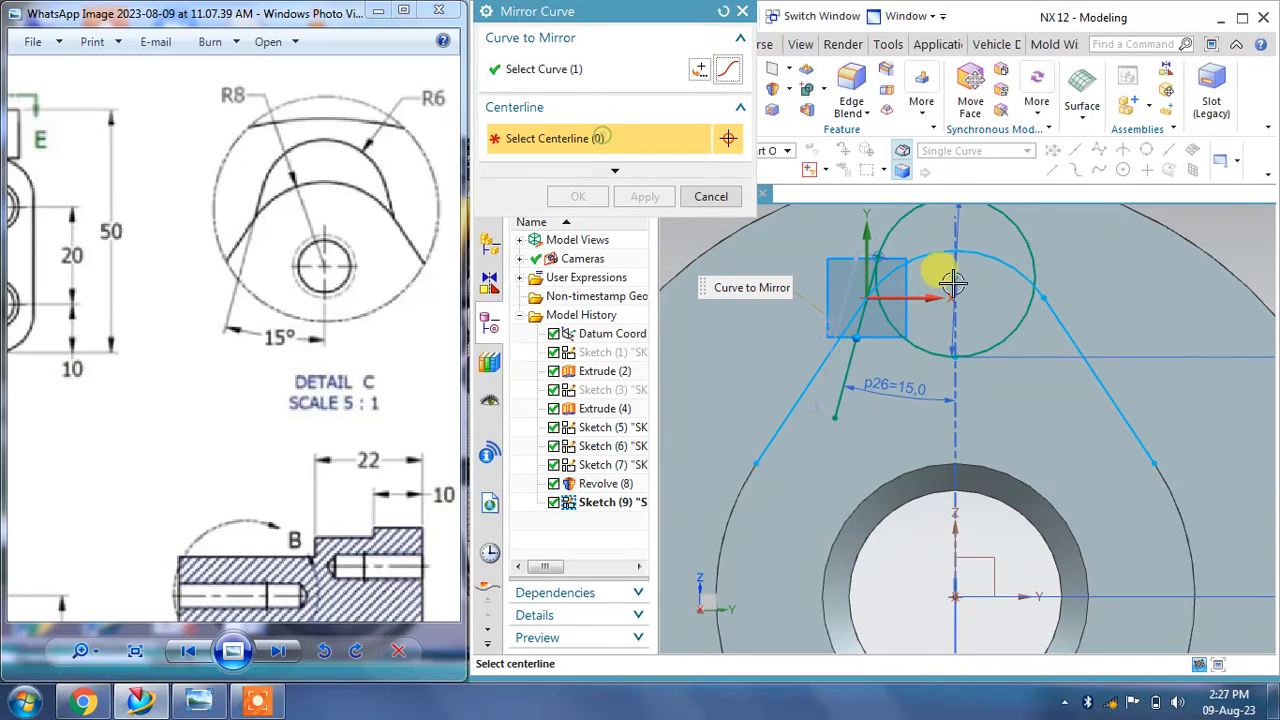
{"action": "left_click", "coordinate": [957, 533]}
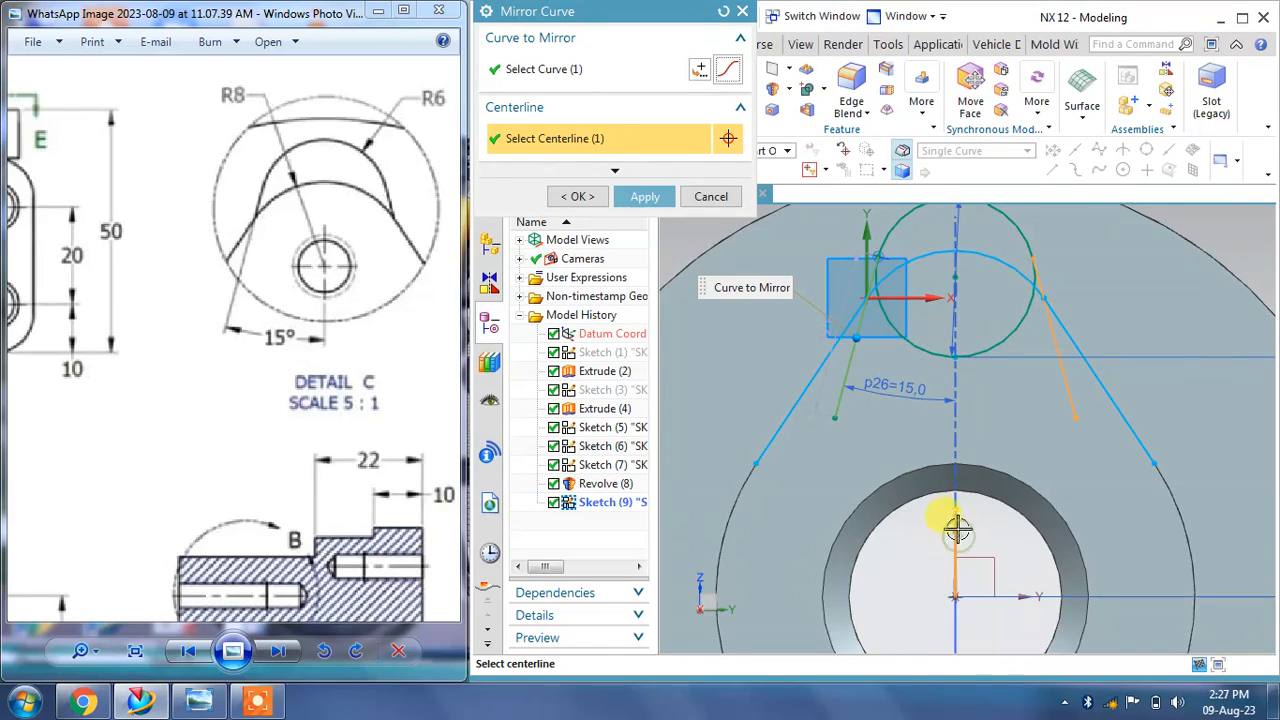
{"action": "left_click", "coordinate": [645, 196]}
{"action": "left_click", "coordinate": [710, 196]}
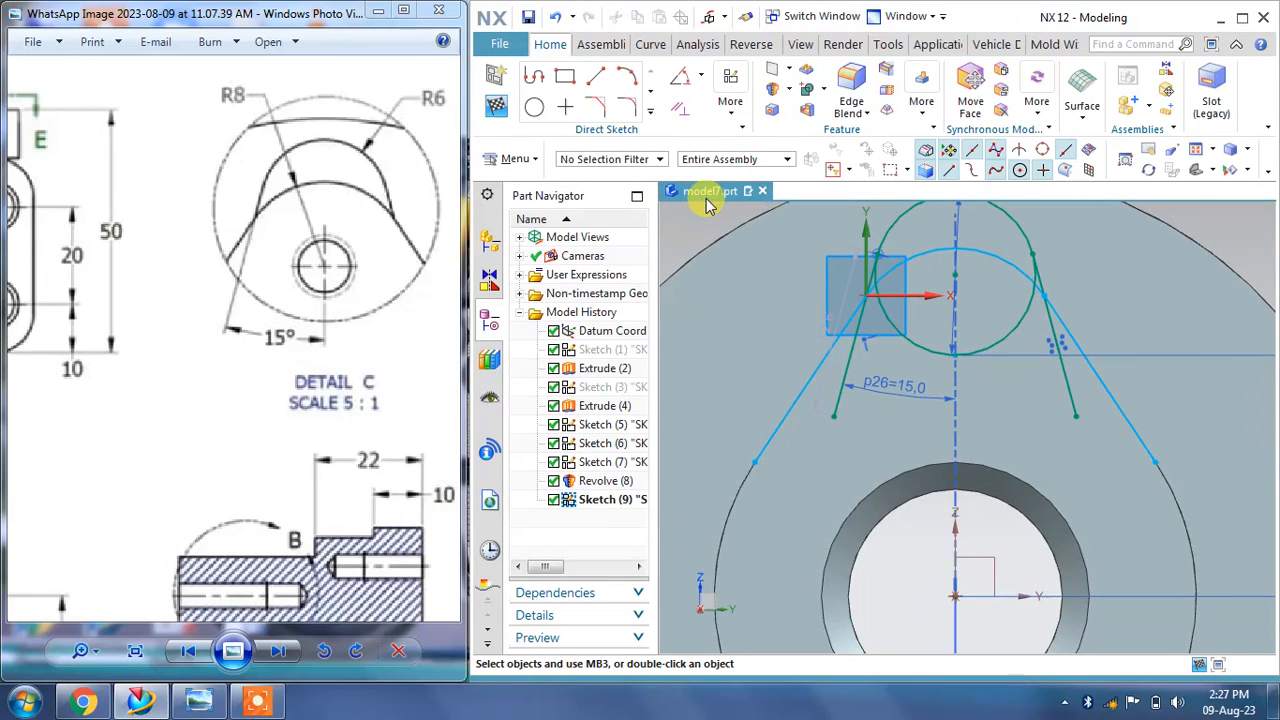
Step: Trim the excess segments of the lines and projected arc around the top lobe, then finish the sketch
{"action": "left_click", "coordinate": [651, 118]}
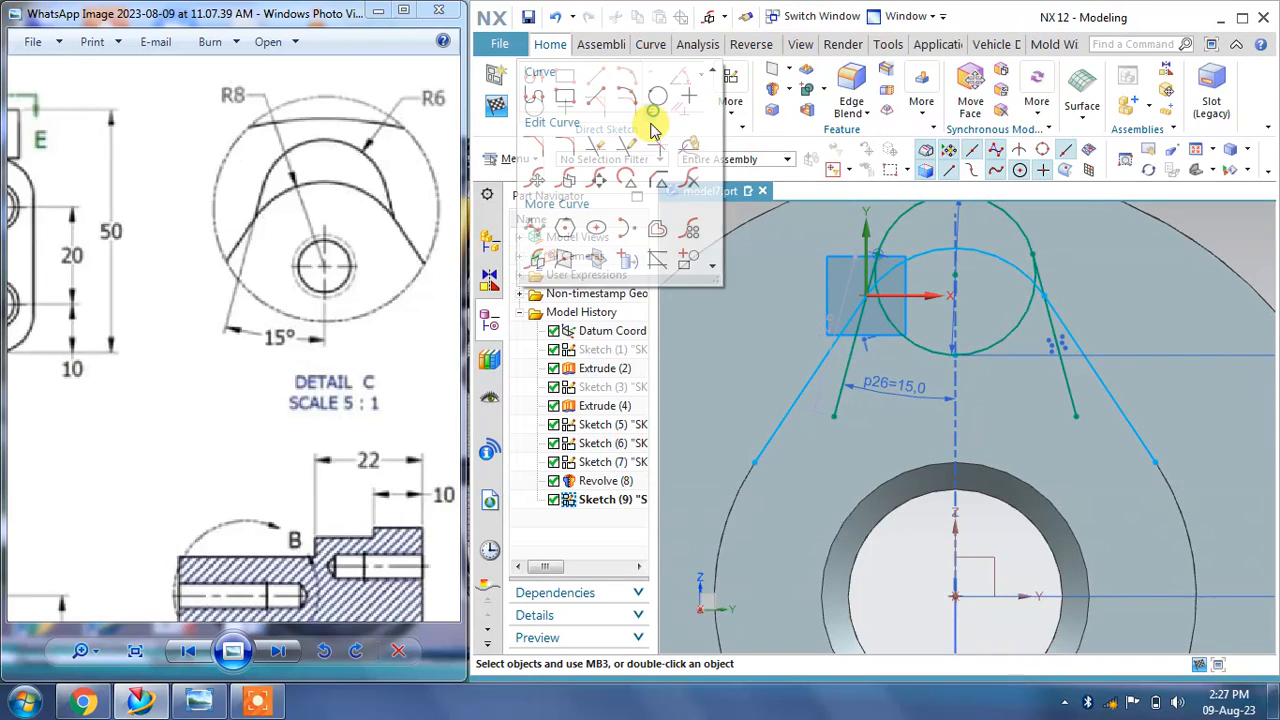
{"action": "left_click", "coordinate": [590, 174]}
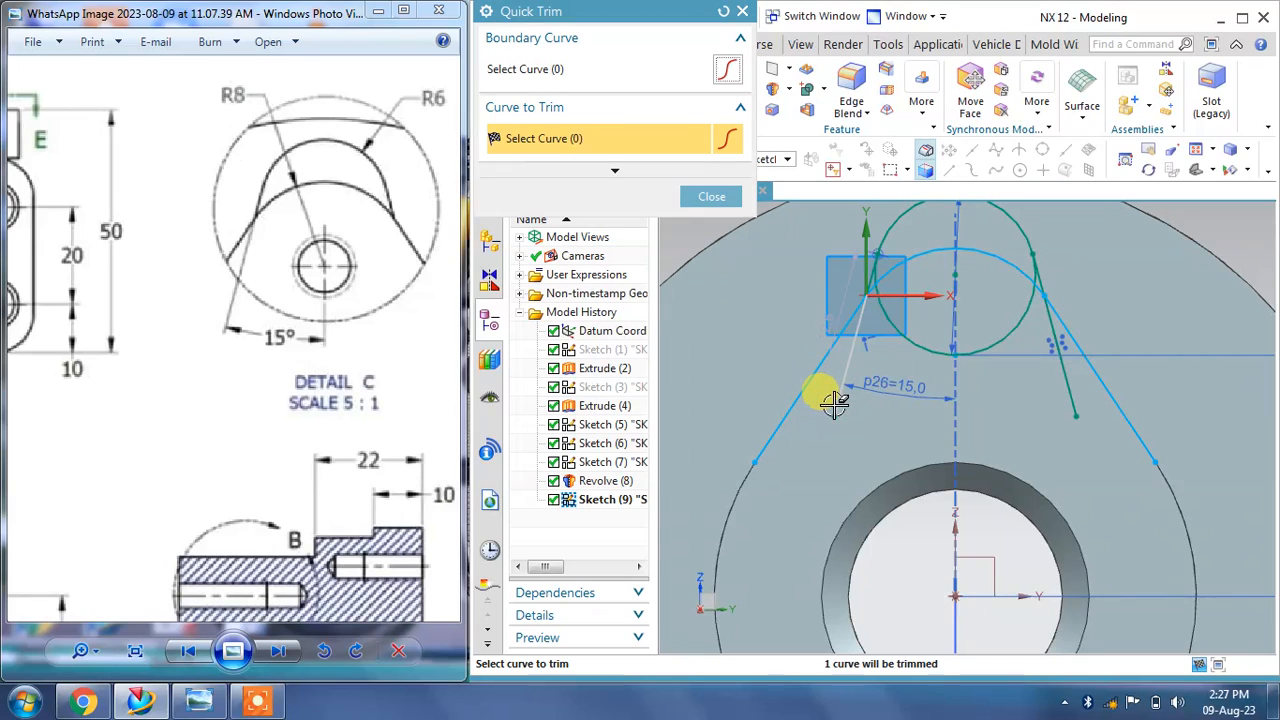
{"action": "scroll", "coordinate": [1018, 320], "scroll_direction": "up", "scroll_amount": 1}
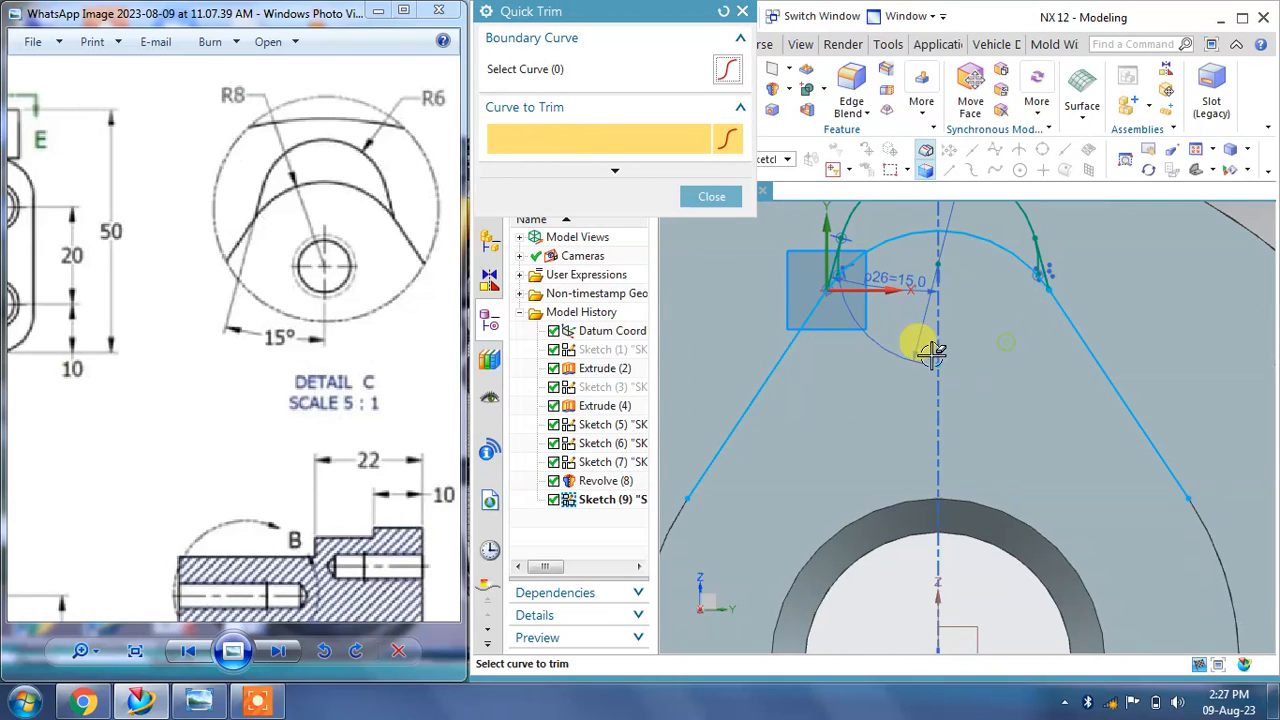
{"action": "scroll", "coordinate": [832, 252], "scroll_direction": "up", "scroll_amount": 3}
{"action": "left_click", "coordinate": [833, 246]}
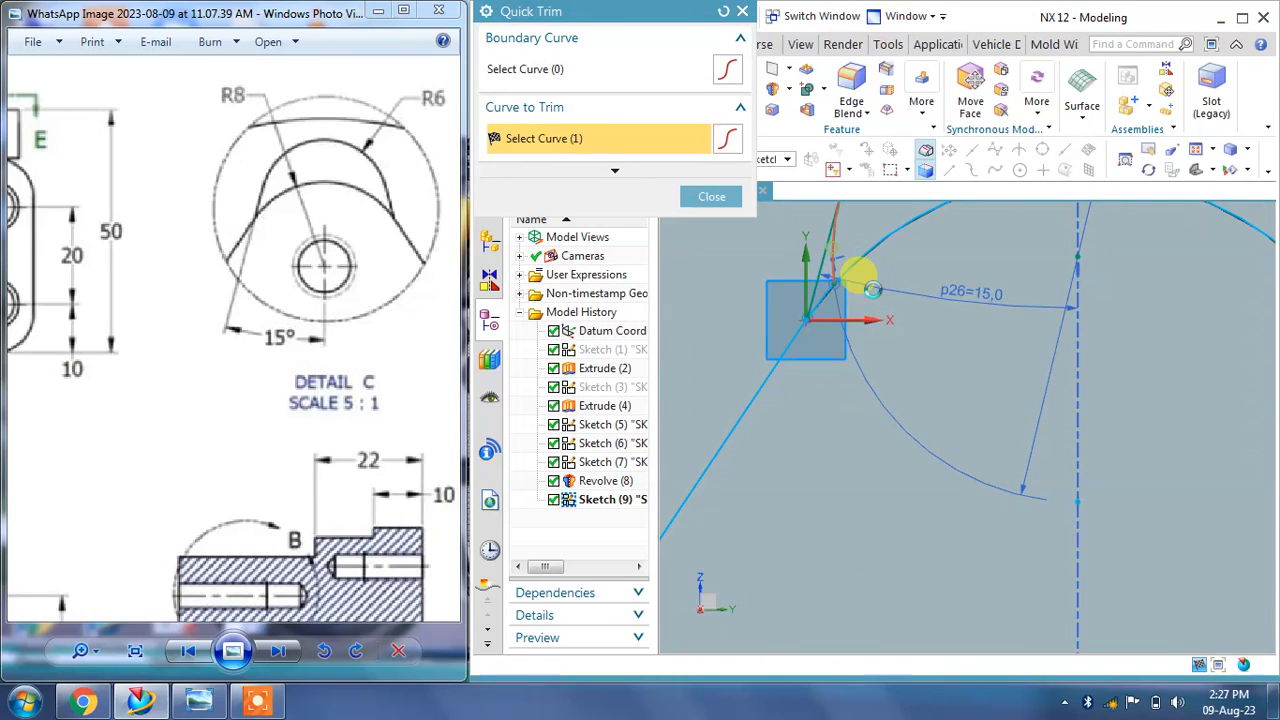
{"action": "scroll", "coordinate": [912, 362], "scroll_direction": "down", "scroll_amount": 5}
{"action": "scroll", "coordinate": [1034, 321], "scroll_direction": "up", "scroll_amount": 6}
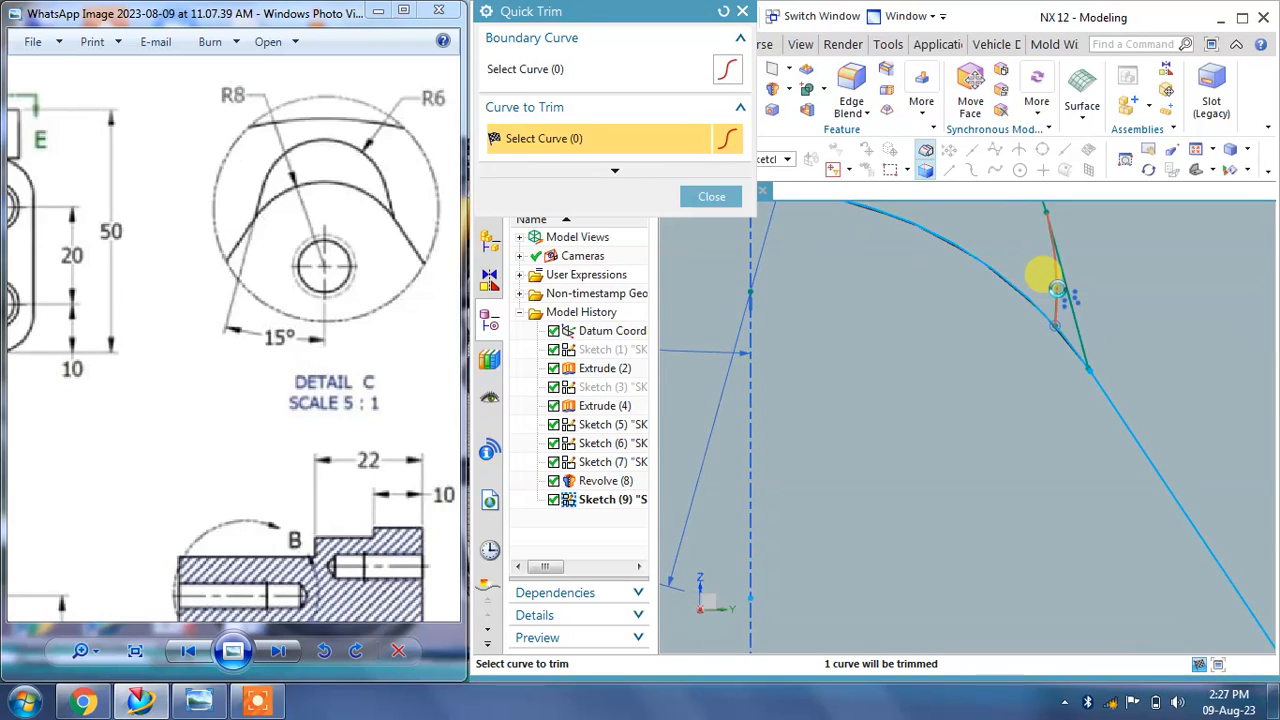
{"action": "scroll", "coordinate": [1000, 300], "scroll_direction": "down", "scroll_amount": 3}
{"action": "left_click", "coordinate": [1032, 350]}
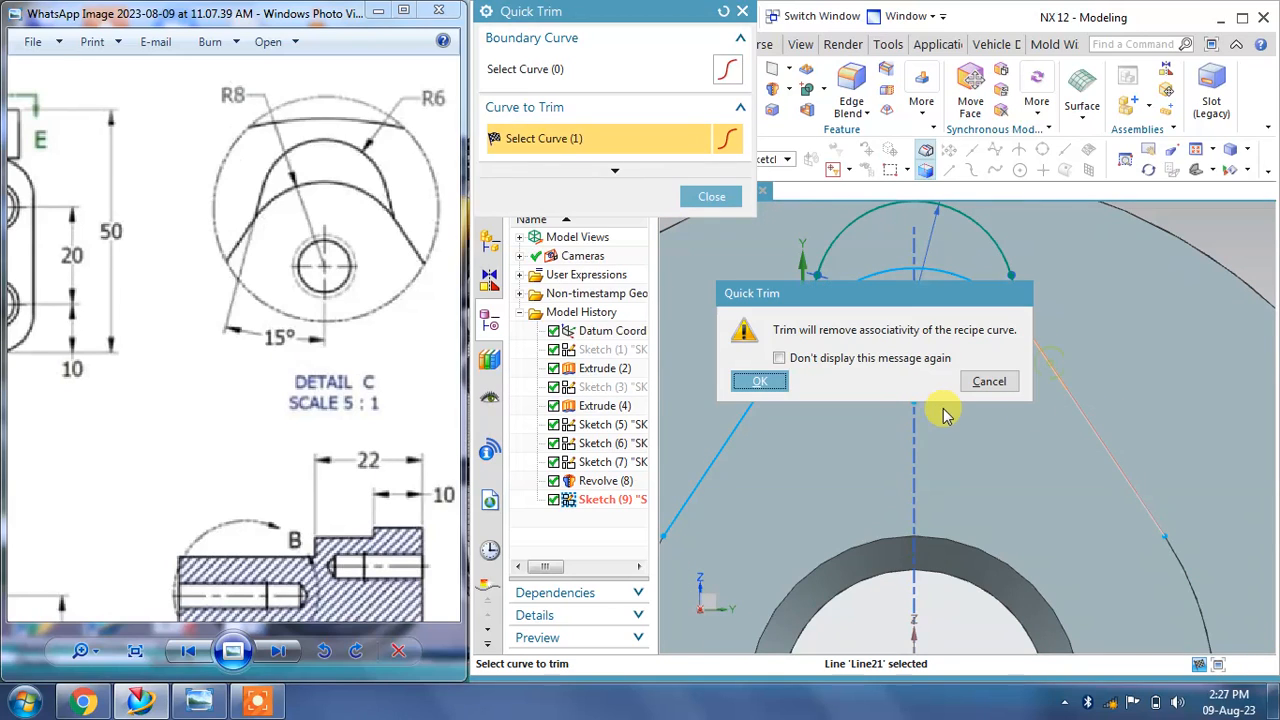
{"action": "left_click", "coordinate": [765, 386]}
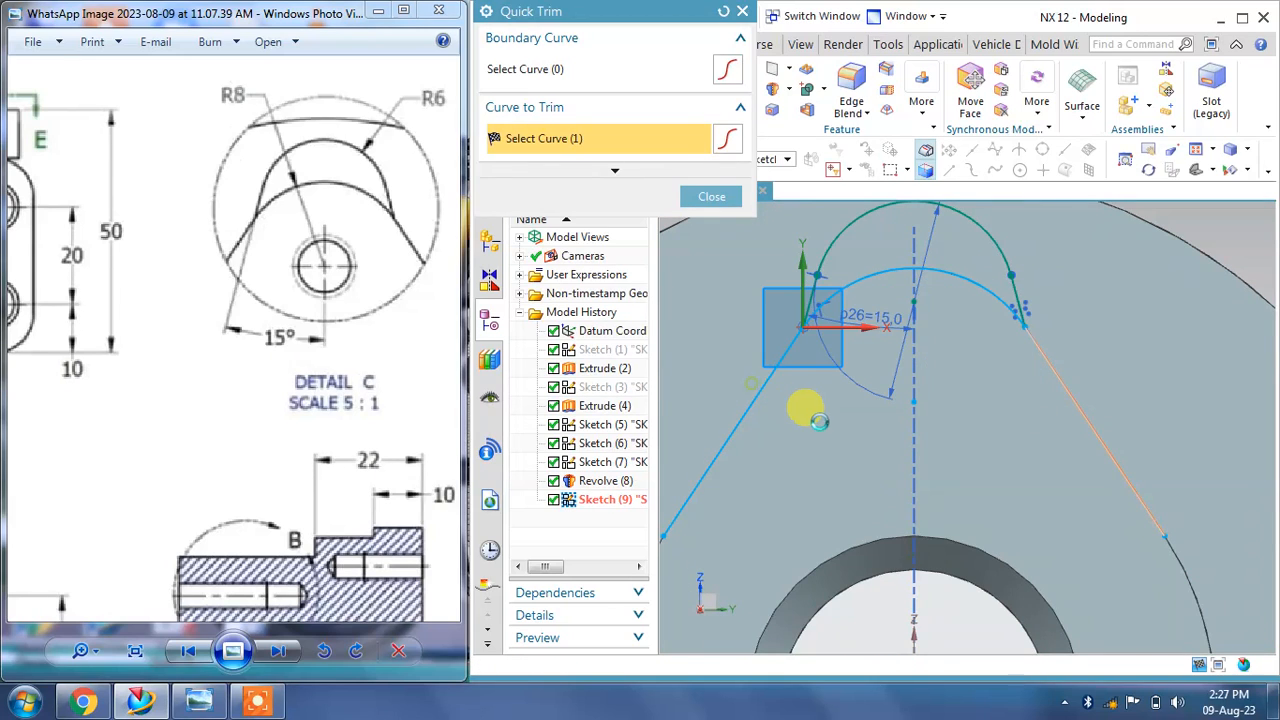
{"action": "left_click", "coordinate": [771, 392]}
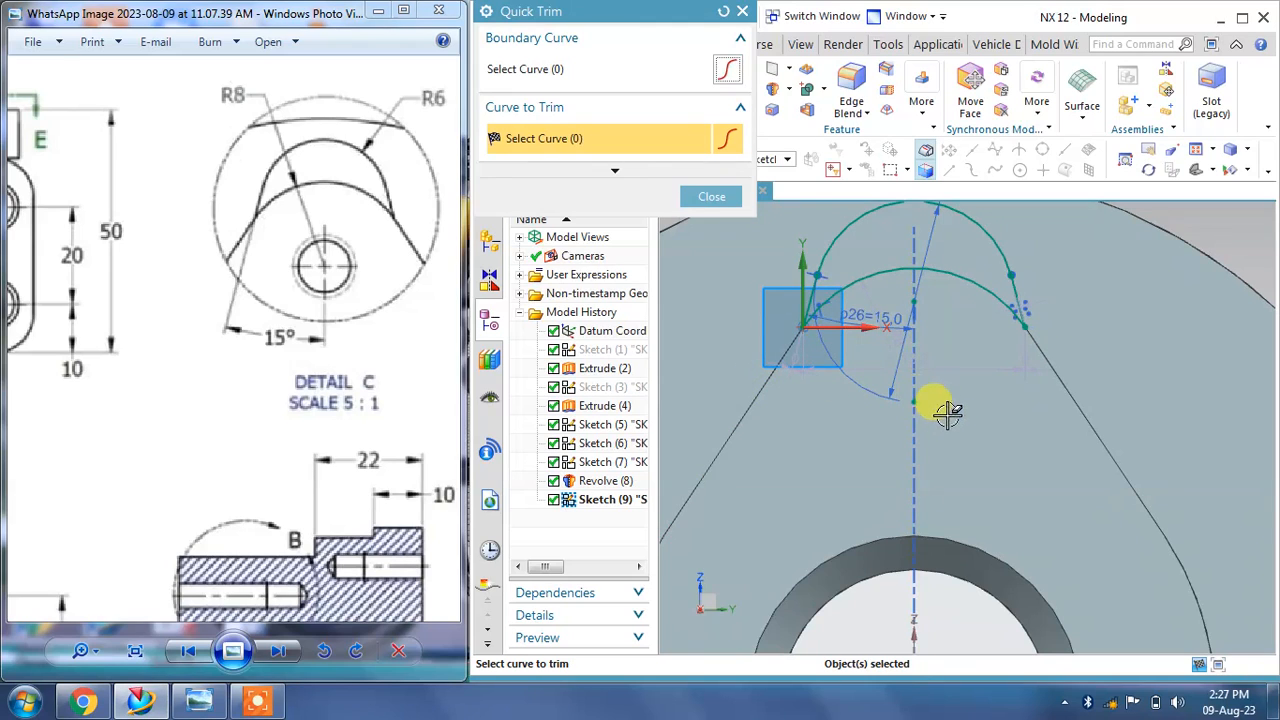
{"action": "scroll", "coordinate": [1020, 300], "scroll_direction": "up", "scroll_amount": 4}
{"action": "scroll", "coordinate": [1015, 280], "scroll_direction": "down", "scroll_amount": 3}
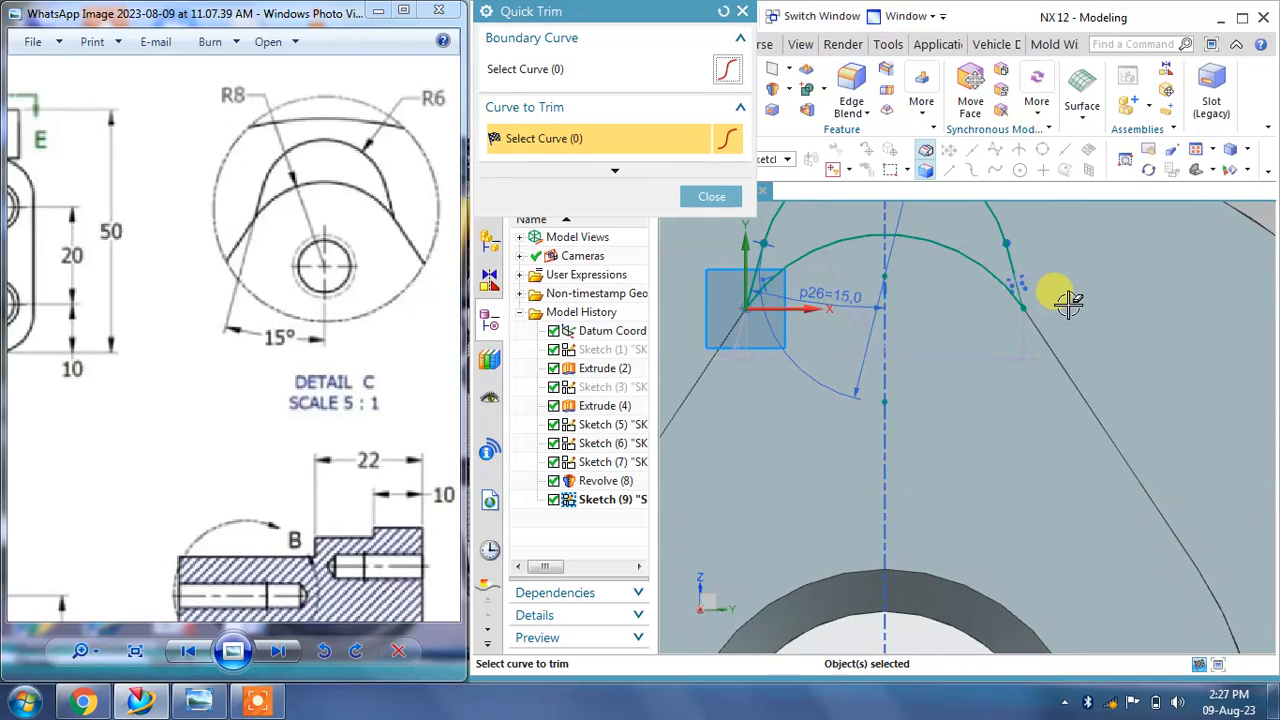
{"action": "scroll", "coordinate": [1069, 303], "scroll_direction": "down", "scroll_amount": 3}
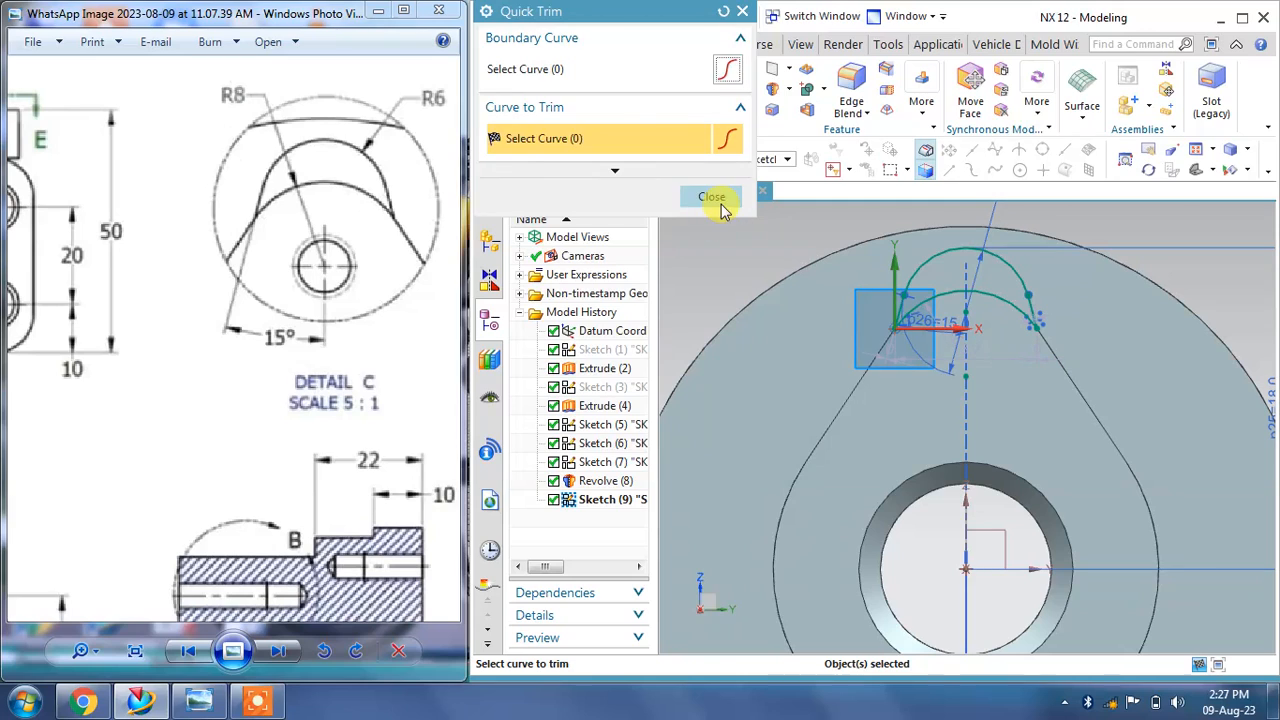
{"action": "left_click", "coordinate": [712, 197]}
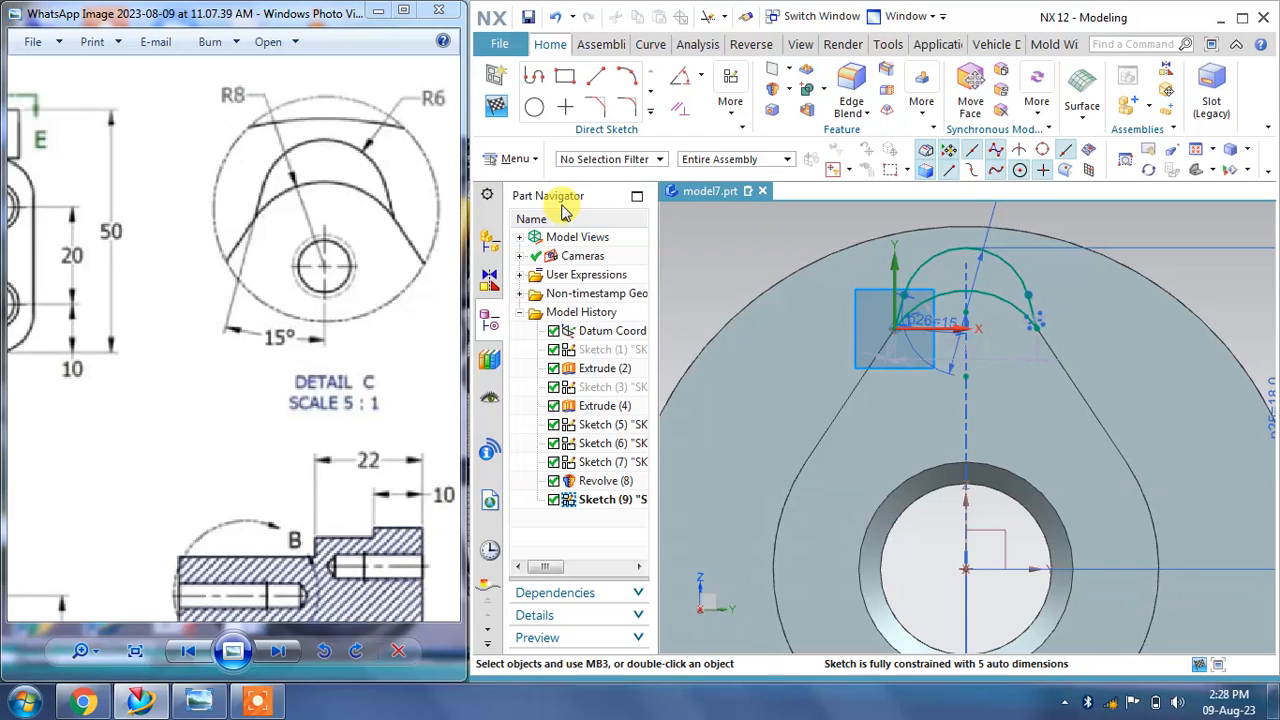
{"action": "left_click", "coordinate": [497, 113]}
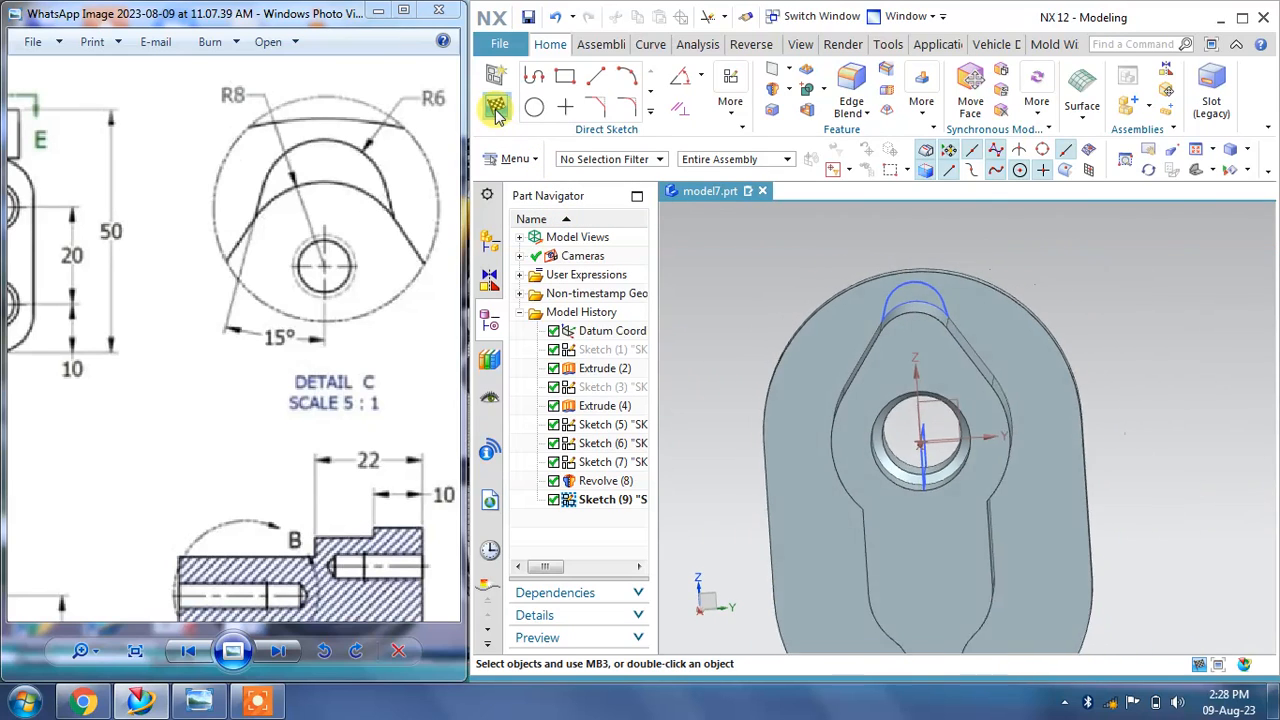
Step: Examine the reference drawing's detail views and dimensions alongside the model
{"action": "mouse_move", "coordinate": [829, 371]}
{"action": "middle_mouse_down"}
{"action": "mouse_move", "coordinate": [943, 371]}
{"action": "mouse_move", "coordinate": [378, 263]}
{"action": "middle_mouse_up"}
{"action": "mouse_move", "coordinate": [378, 263]}
{"action": "left_mouse_down"}
{"action": "mouse_move", "coordinate": [309, 357]}
{"action": "mouse_move", "coordinate": [72, 407]}
{"action": "left_mouse_up"}
{"action": "scroll", "coordinate": [223, 302], "scroll_direction": "down", "scroll_amount": 5}
{"action": "left_click_drag", "start_coordinate": [140, 335], "coordinate": [401, 316]}
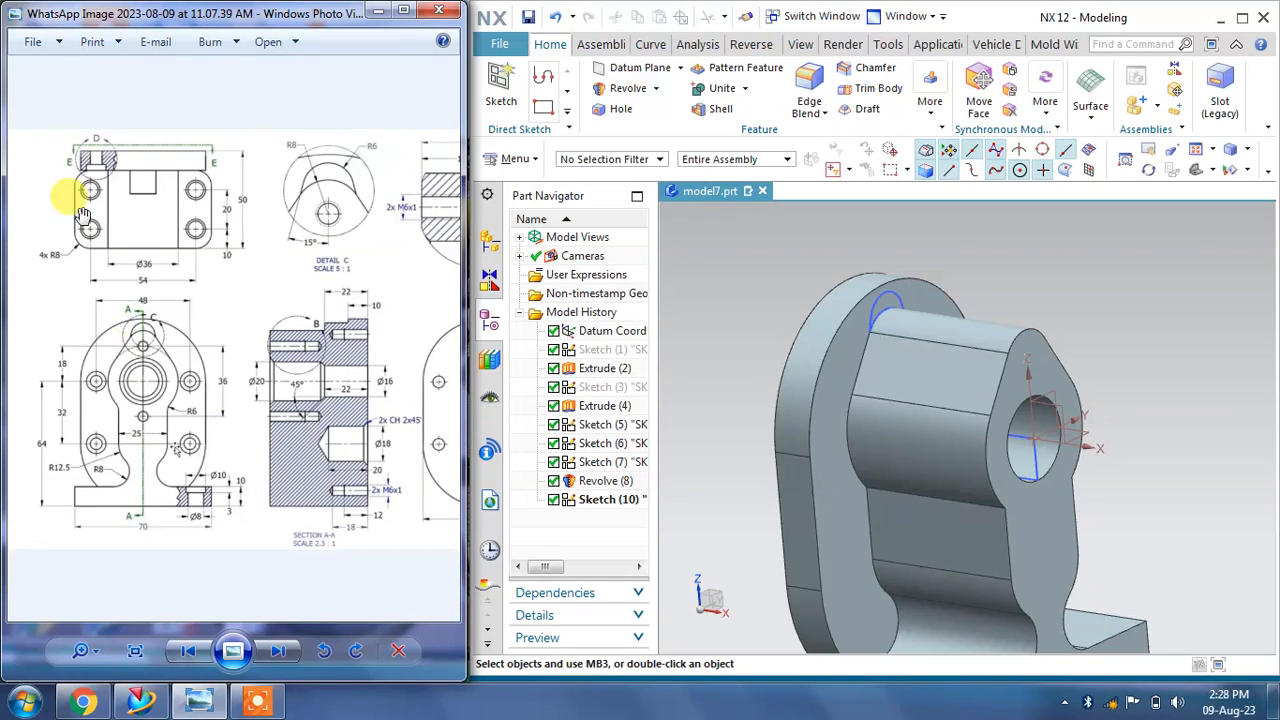
{"action": "scroll", "coordinate": [104, 327], "scroll_direction": "up", "scroll_amount": 5}
{"action": "left_click_drag", "start_coordinate": [331, 351], "coordinate": [122, 350]}
{"action": "scroll", "coordinate": [320, 347], "scroll_direction": "up", "scroll_amount": 3}
{"action": "left_click_drag", "start_coordinate": [297, 313], "coordinate": [238, 303]}
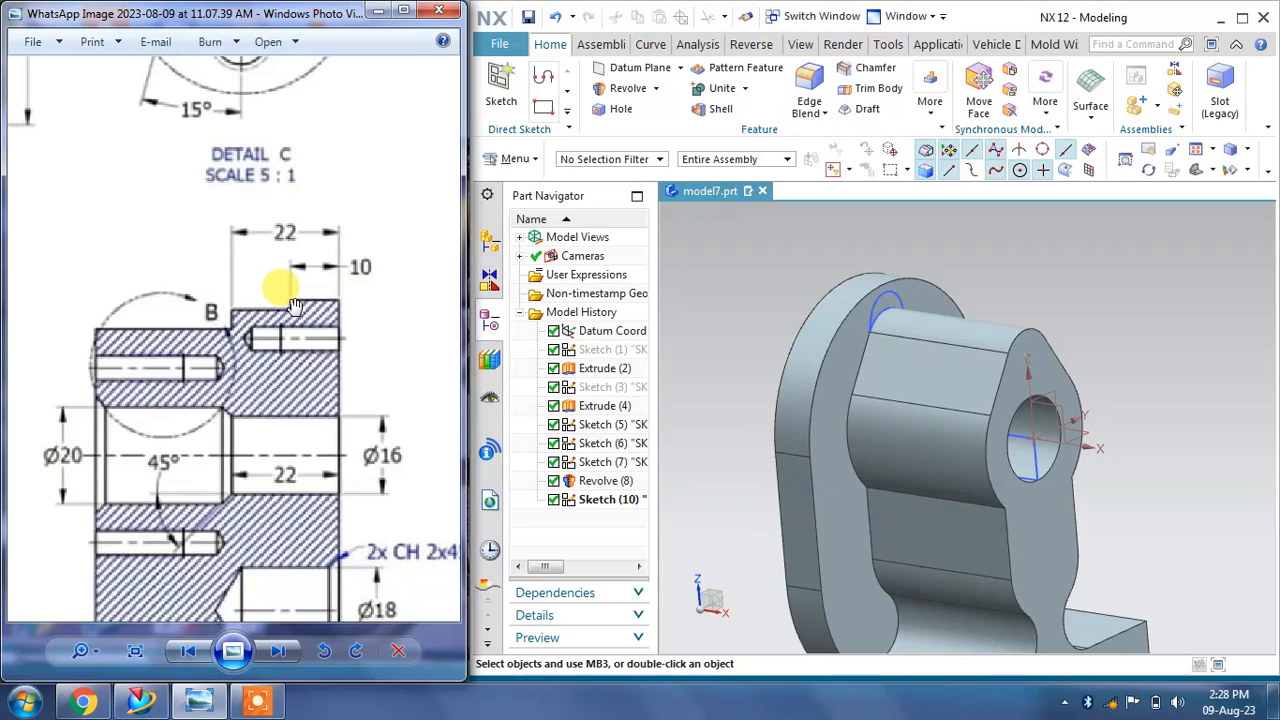
Step: Extrude the top lobe's sketch profile 12 mm, uniting it with the body
{"action": "left_click", "coordinate": [655, 90]}
{"action": "left_click", "coordinate": [640, 114]}
{"action": "scroll", "coordinate": [852, 281], "scroll_direction": "up", "scroll_amount": 2}
{"action": "scroll", "coordinate": [860, 282], "scroll_direction": "up", "scroll_amount": 2}
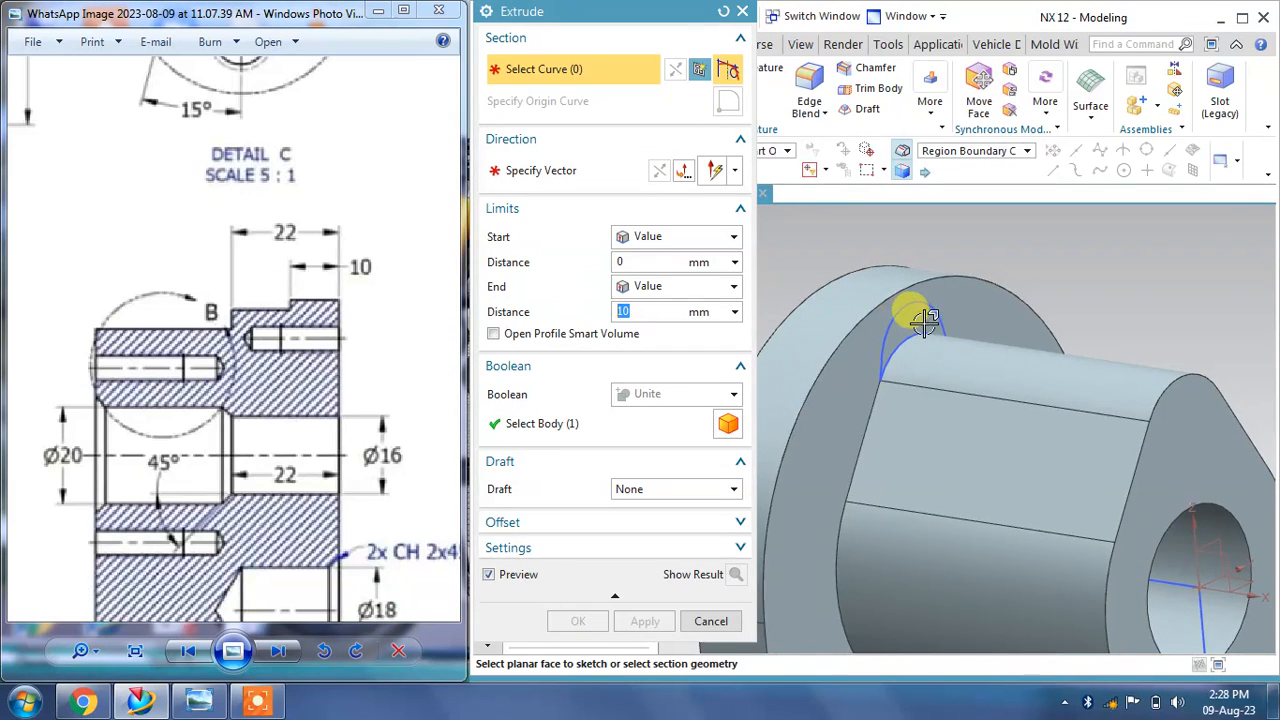
{"action": "left_click", "coordinate": [906, 309]}
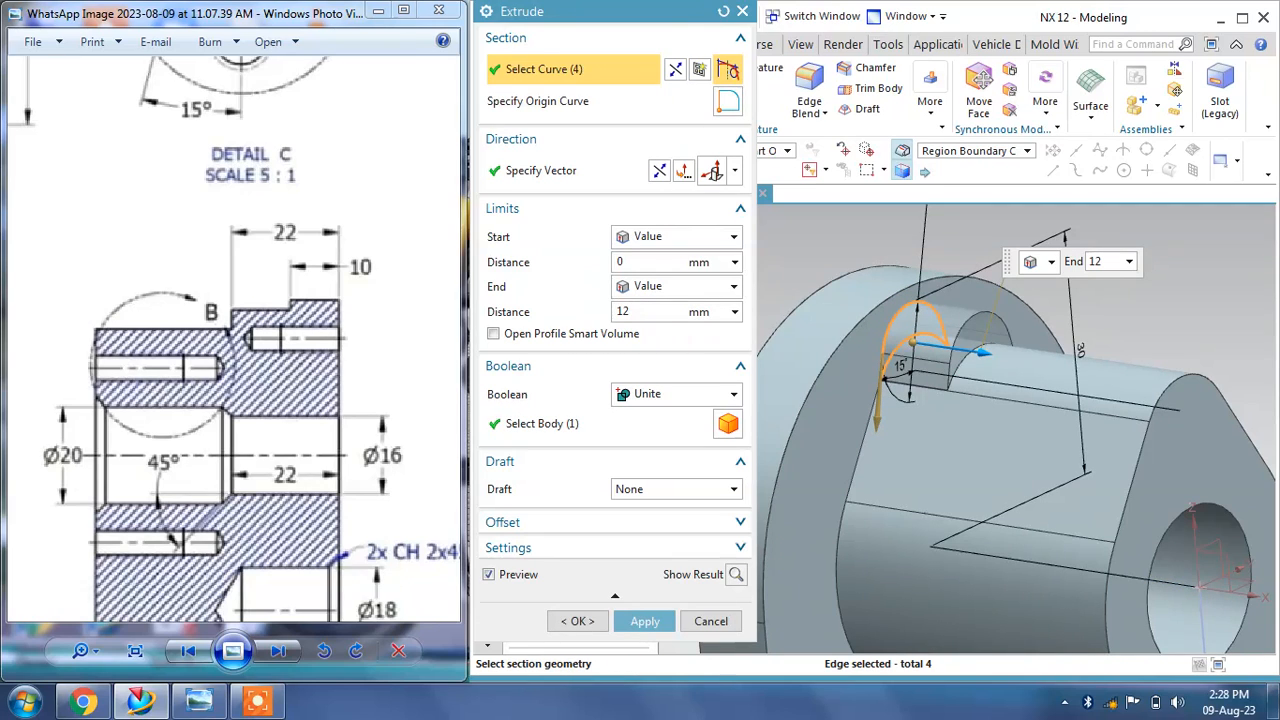
{"action": "left_click", "coordinate": [630, 395]}
{"action": "left_click", "coordinate": [650, 621]}
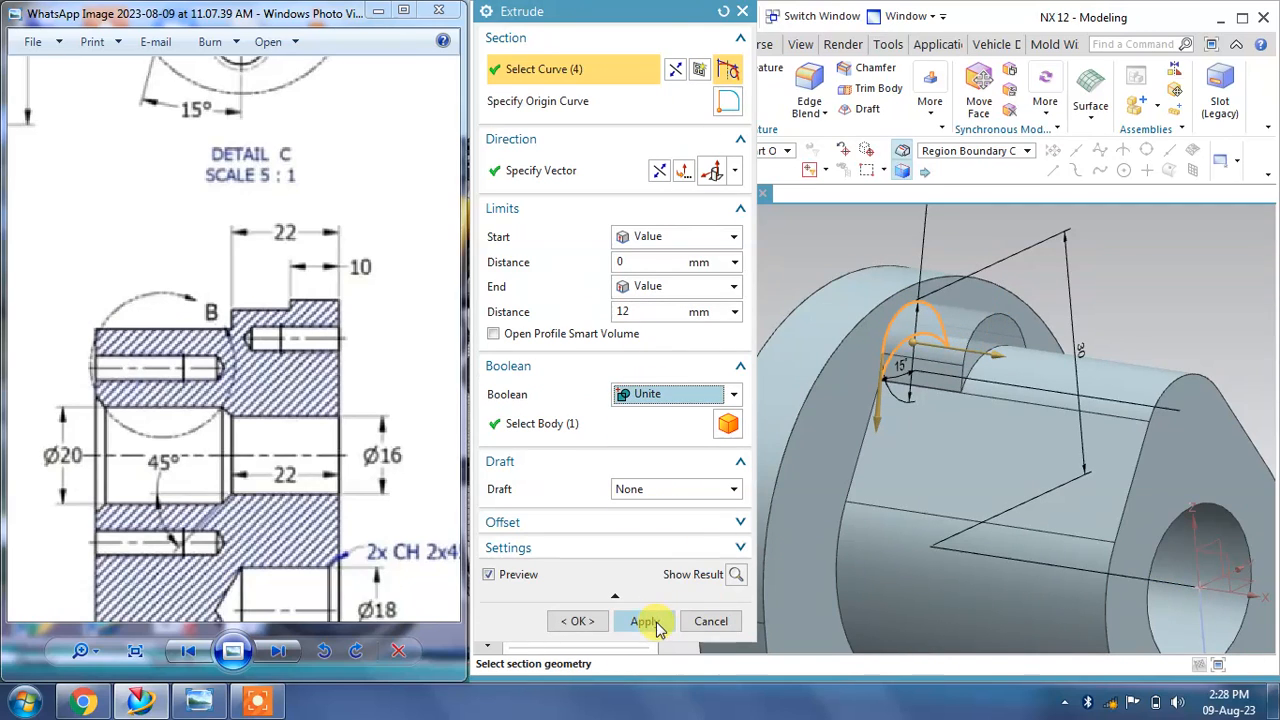
{"action": "left_click", "coordinate": [711, 621]}
Step: Start a Threaded Hole of size M6 x 1.0 with 18 mm thread depth and 25 mm depth
{"action": "right_click_drag", "start_coordinate": [884, 349], "coordinate": [887, 374]}
{"action": "scroll", "coordinate": [880, 371], "scroll_direction": "down", "scroll_amount": 5}
{"action": "middle_click_drag", "start_coordinate": [870, 362], "coordinate": [825, 368]}
{"action": "mouse_move", "coordinate": [276, 372]}
{"action": "left_mouse_down"}
{"action": "mouse_move", "coordinate": [414, 234]}
{"action": "mouse_move", "coordinate": [171, 286]}
{"action": "mouse_move", "coordinate": [186, 362]}
{"action": "mouse_move", "coordinate": [222, 328]}
{"action": "mouse_move", "coordinate": [120, 426]}
{"action": "mouse_move", "coordinate": [348, 254]}
{"action": "mouse_move", "coordinate": [254, 371]}
{"action": "mouse_move", "coordinate": [123, 404]}
{"action": "left_mouse_up"}
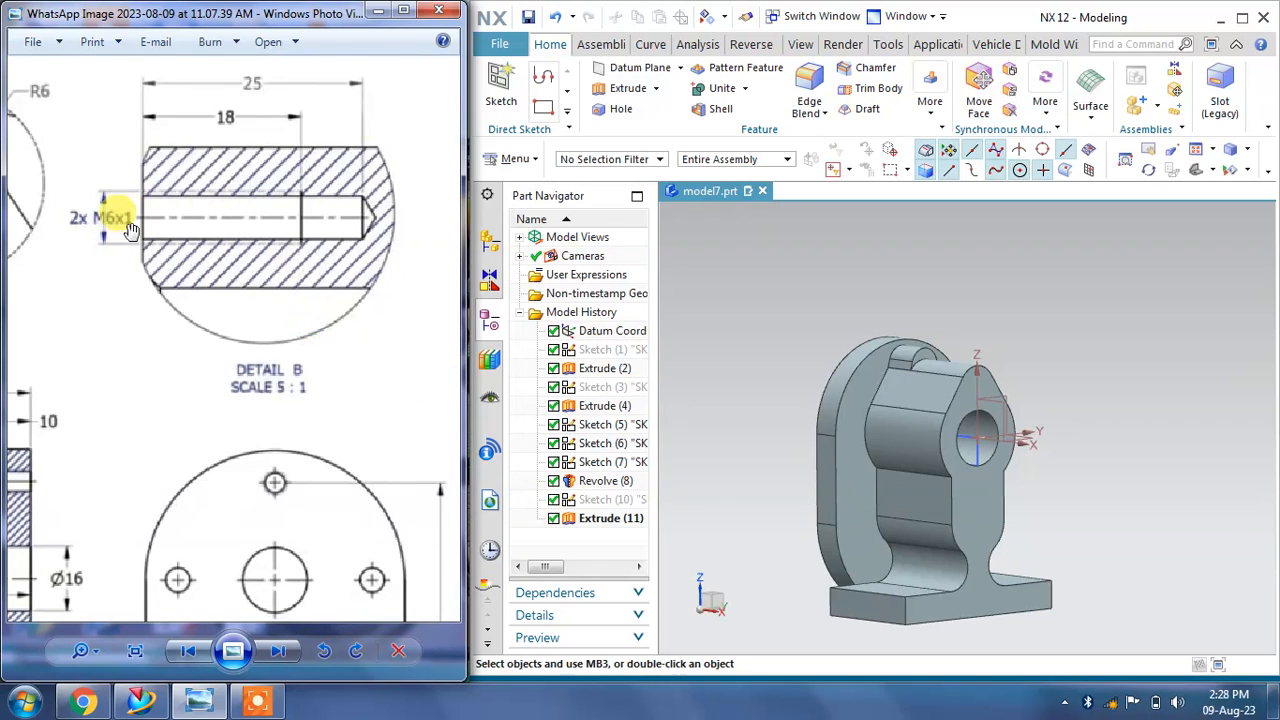
{"action": "mouse_move", "coordinate": [104, 354]}
{"action": "left_mouse_down"}
{"action": "mouse_move", "coordinate": [100, 340]}
{"action": "mouse_move", "coordinate": [180, 329]}
{"action": "mouse_move", "coordinate": [106, 300]}
{"action": "mouse_move", "coordinate": [109, 483]}
{"action": "mouse_move", "coordinate": [231, 389]}
{"action": "left_mouse_up"}
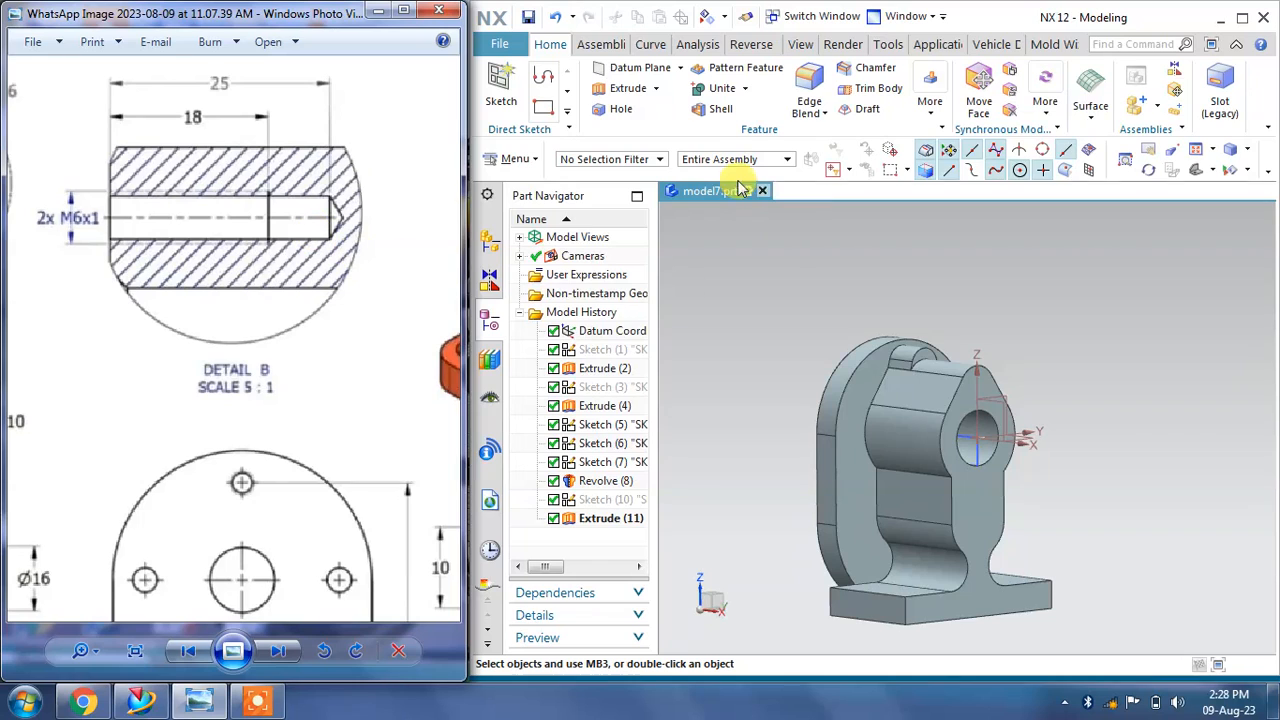
{"action": "left_click", "coordinate": [620, 110]}
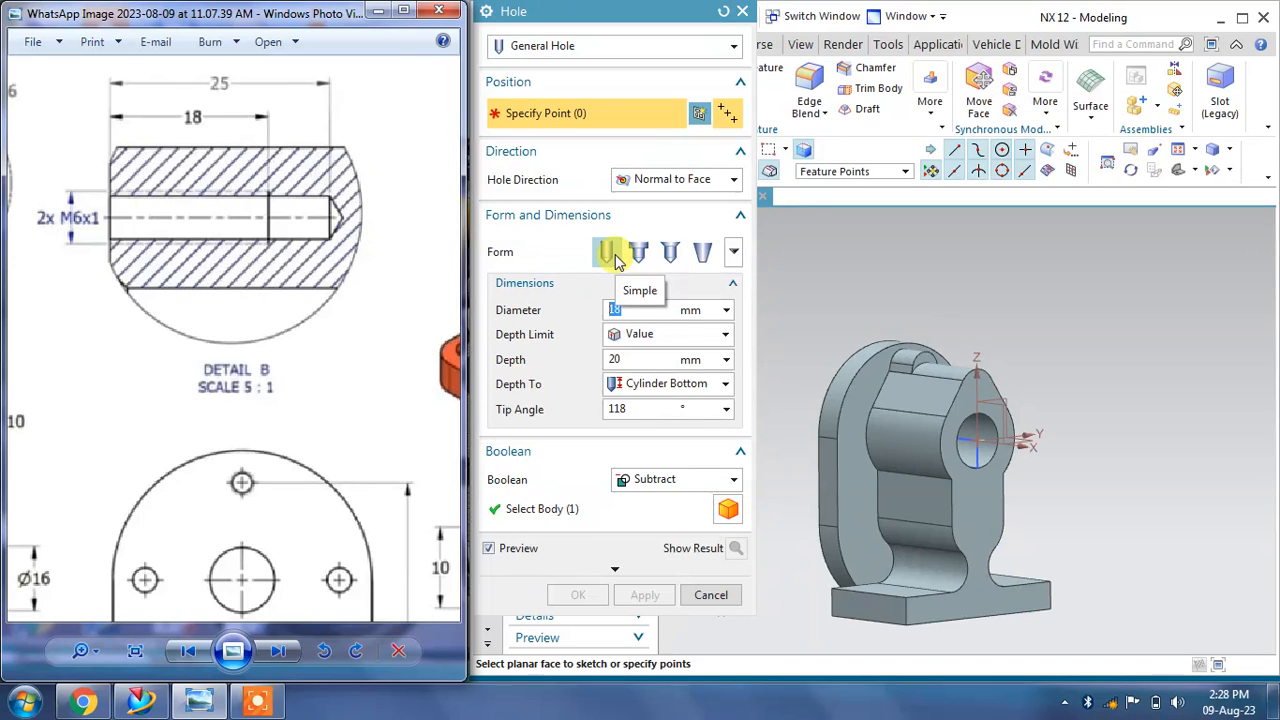
{"action": "left_click", "coordinate": [562, 46]}
{"action": "left_click", "coordinate": [545, 126]}
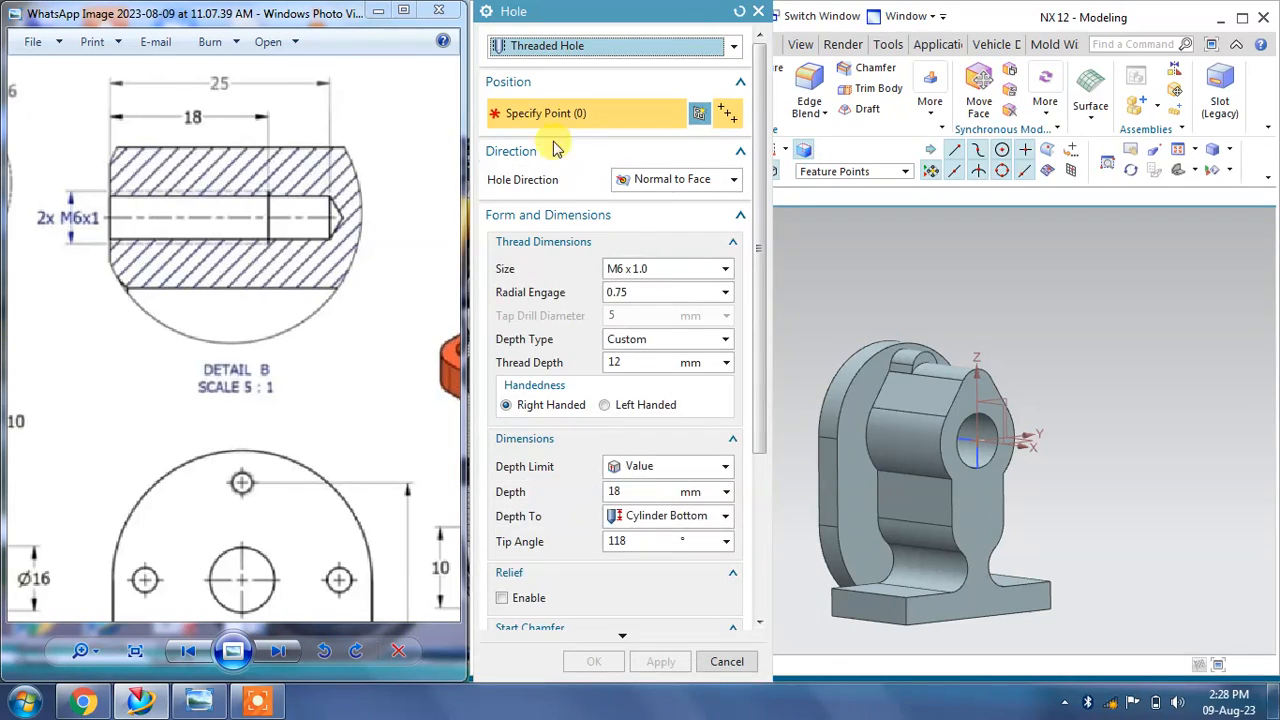
{"action": "left_click", "coordinate": [643, 270]}
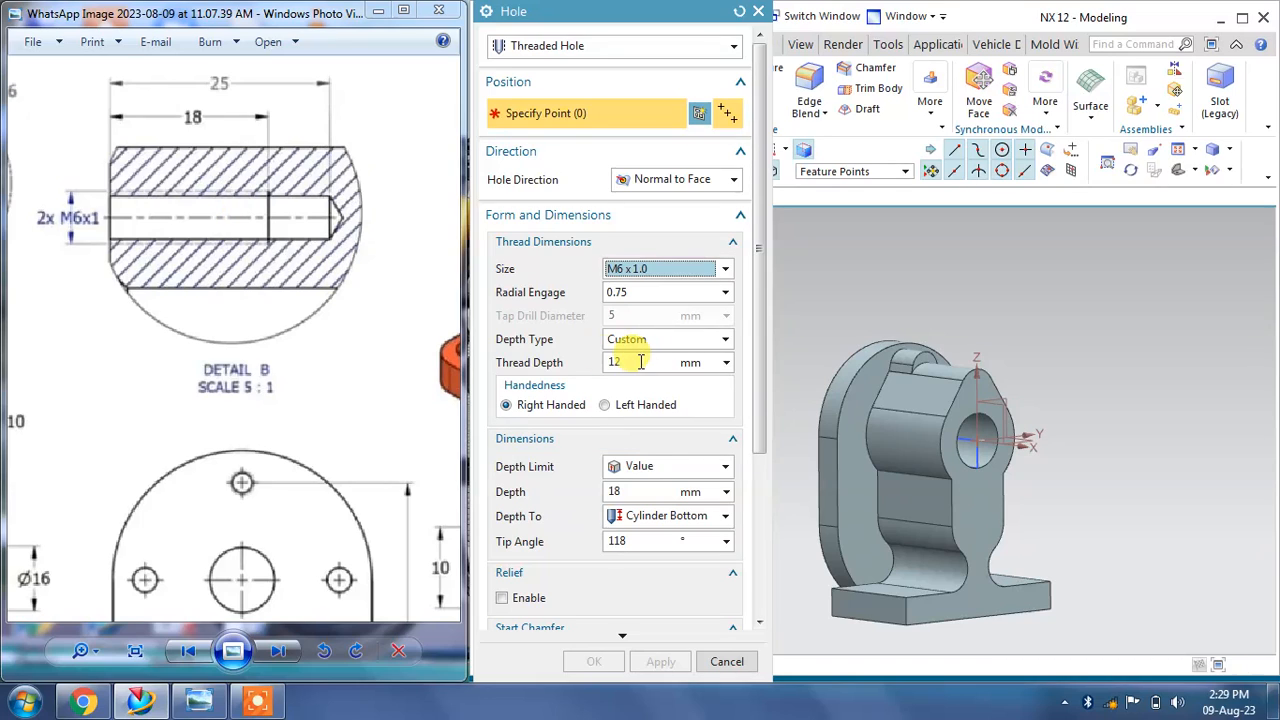
{"action": "left_click_drag", "start_coordinate": [640, 362], "coordinate": [543, 372]}
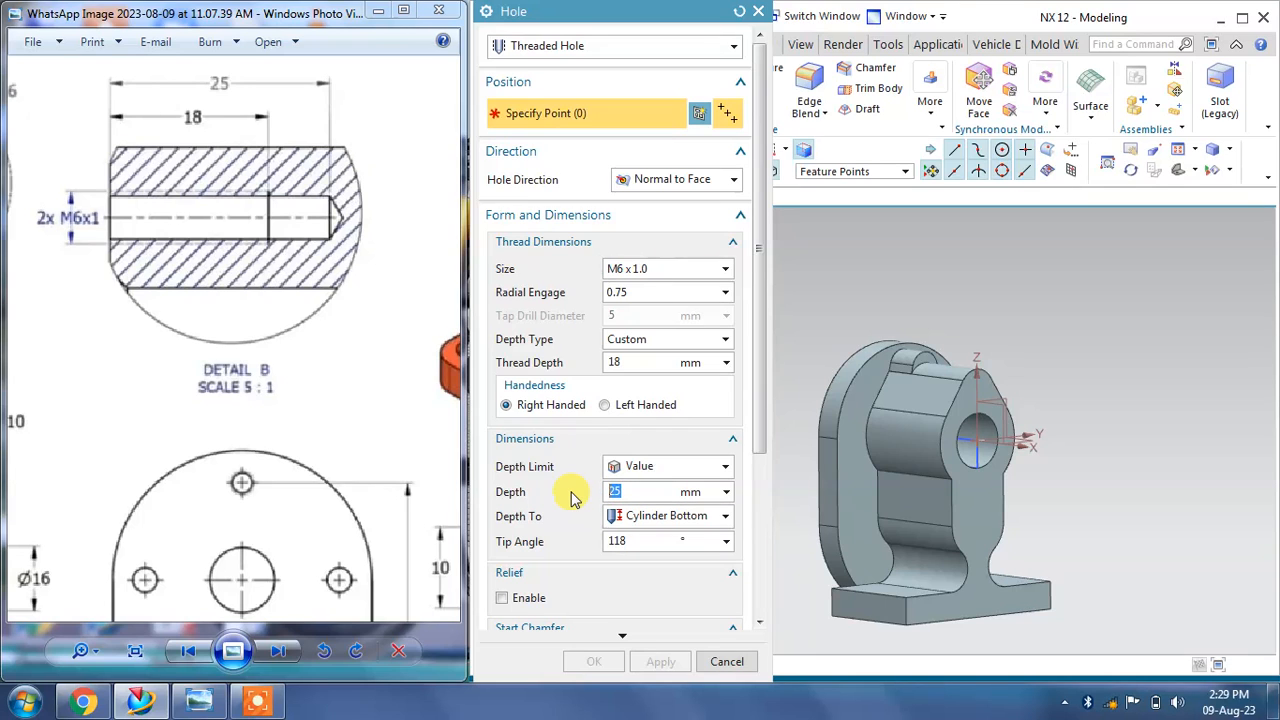
Step: Place the hole's sketch point on the top lobe's front face above the bore
{"action": "scroll", "coordinate": [975, 378], "scroll_direction": "up", "scroll_amount": 4}
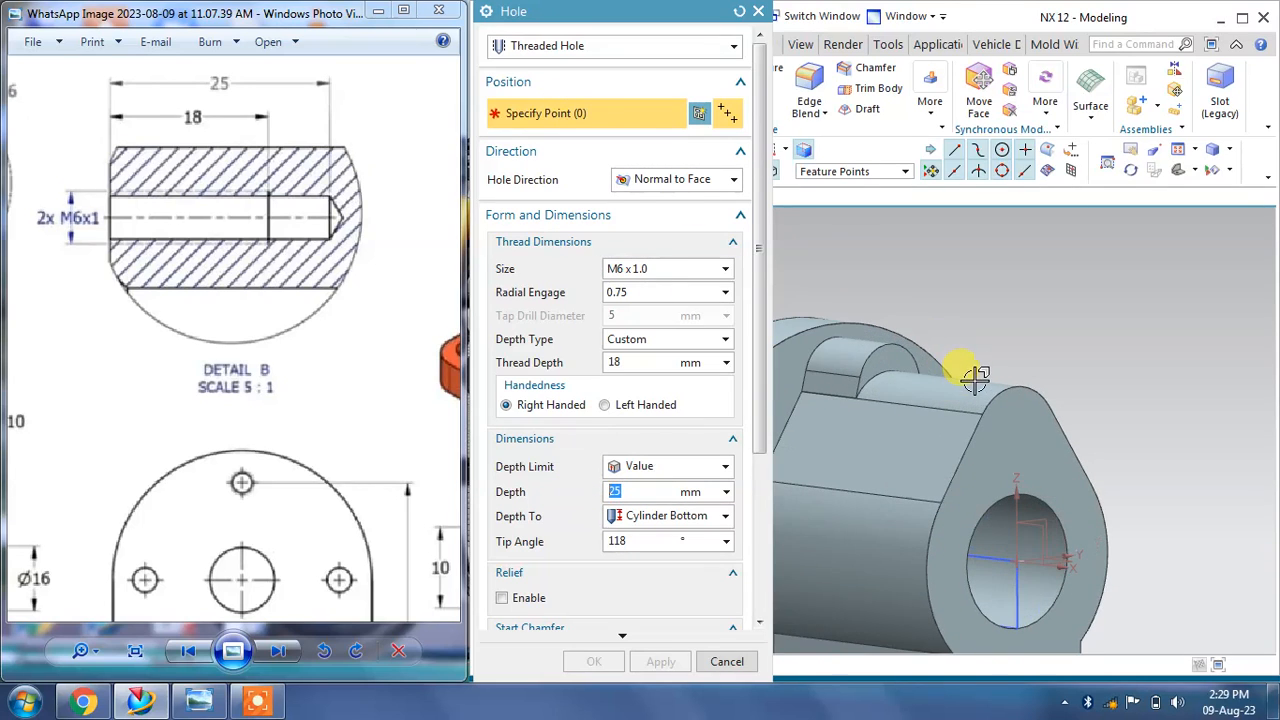
{"action": "left_click_drag", "start_coordinate": [262, 392], "coordinate": [475, 342]}
{"action": "left_click_drag", "start_coordinate": [114, 378], "coordinate": [275, 343]}
{"action": "left_click_drag", "start_coordinate": [268, 394], "coordinate": [372, 330]}
{"action": "mouse_move", "coordinate": [139, 380]}
{"action": "left_mouse_down"}
{"action": "mouse_move", "coordinate": [256, 338]}
{"action": "mouse_move", "coordinate": [146, 330]}
{"action": "mouse_move", "coordinate": [130, 302]}
{"action": "left_mouse_up"}
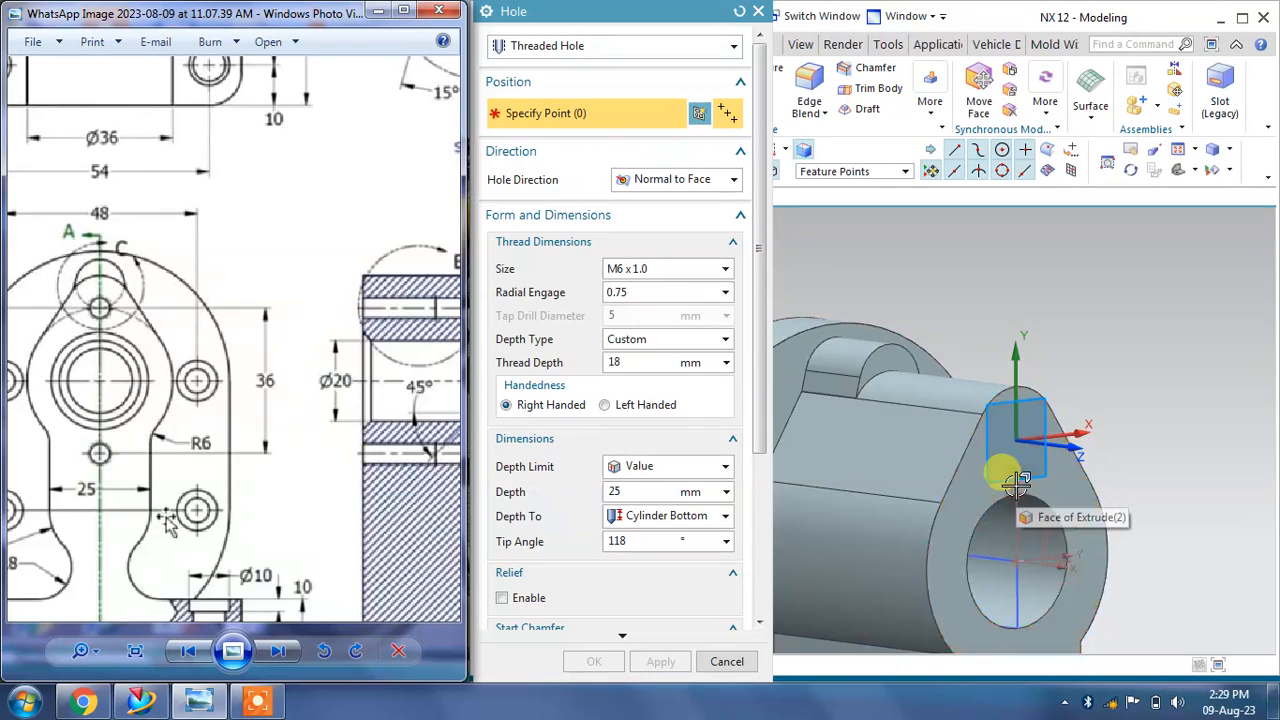
{"action": "left_click_drag", "start_coordinate": [169, 380], "coordinate": [279, 330]}
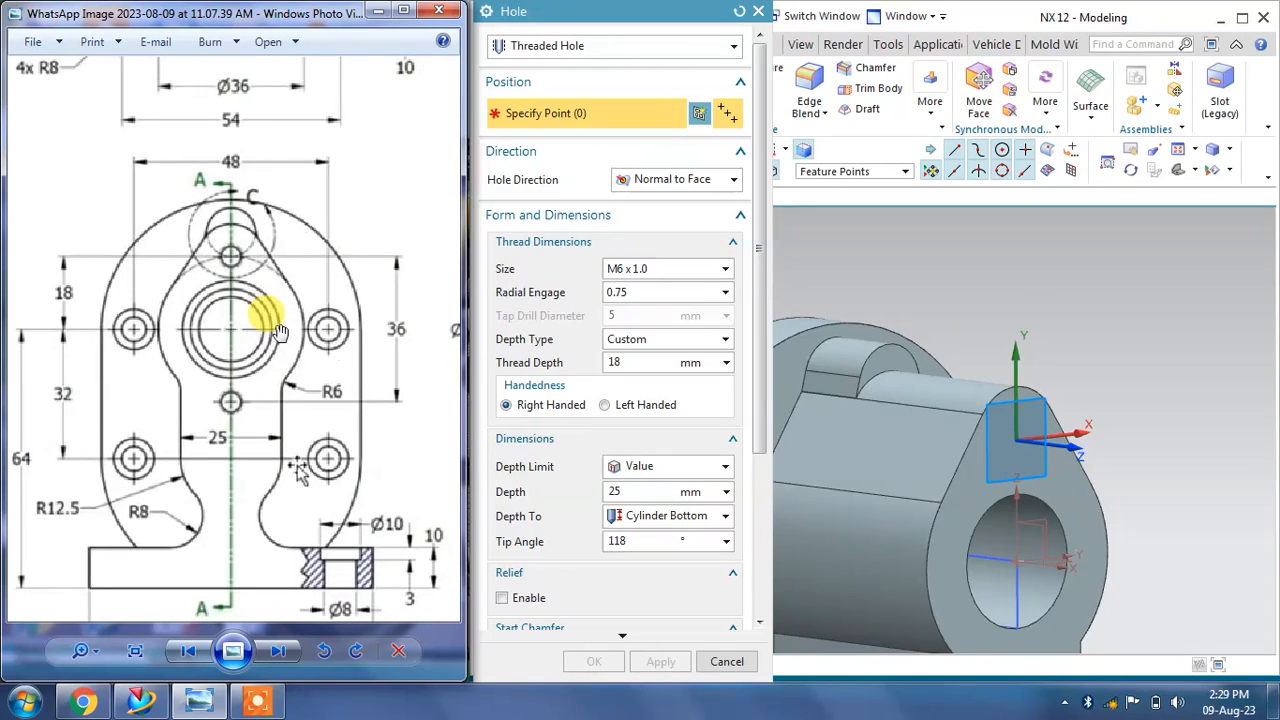
{"action": "left_click", "coordinate": [1020, 452]}
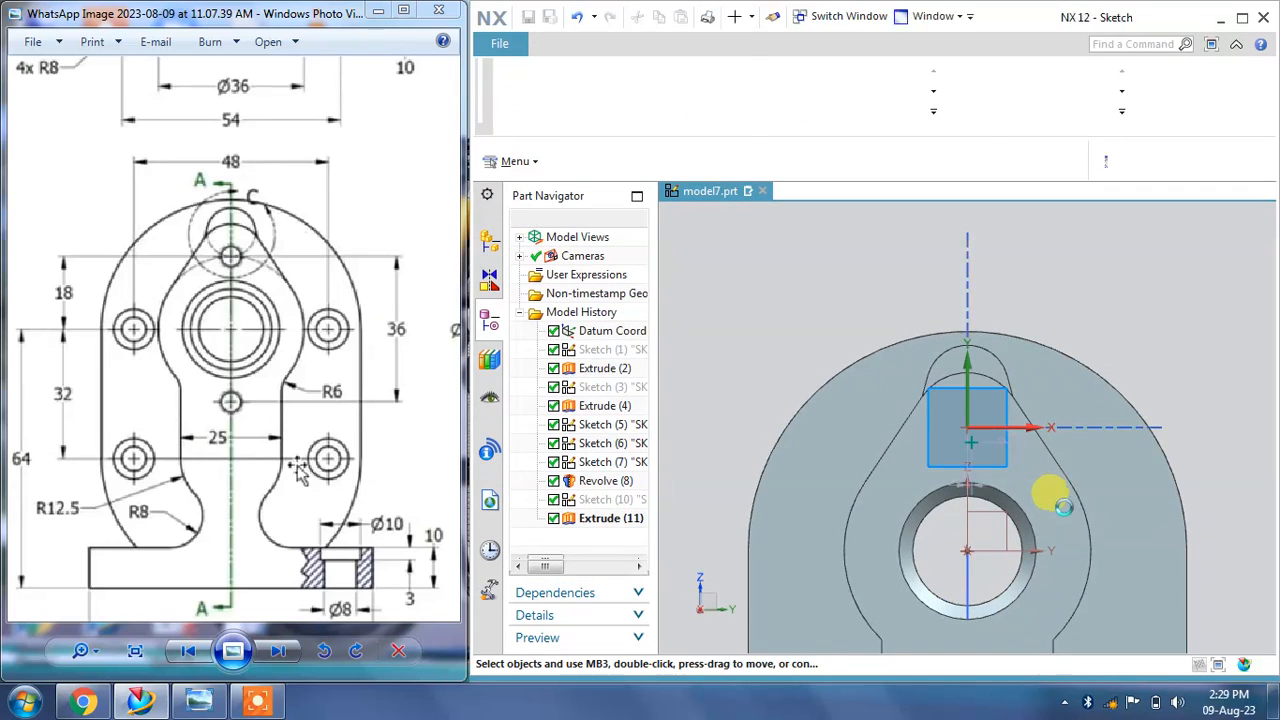
{"action": "scroll", "coordinate": [1031, 510], "scroll_direction": "up", "scroll_amount": 5}
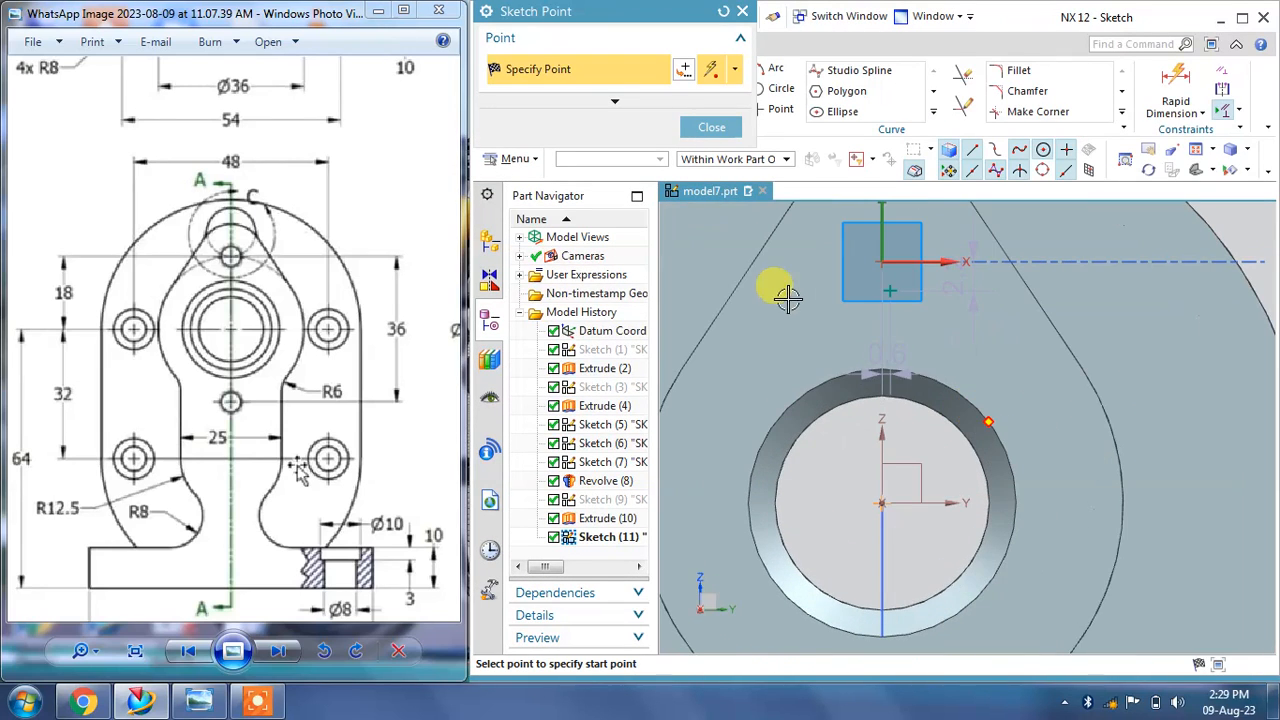
{"action": "left_click", "coordinate": [712, 127]}
{"action": "scroll", "coordinate": [860, 300], "scroll_direction": "up", "scroll_amount": 3}
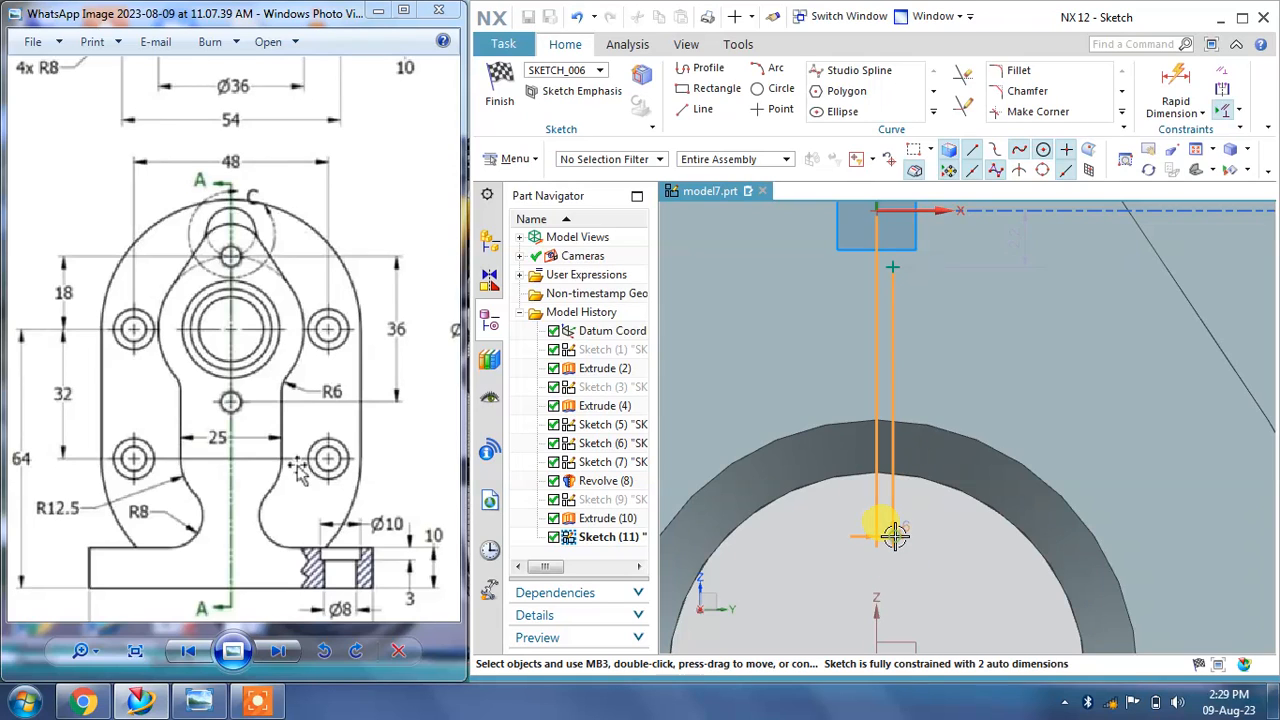
Step: Set the point's horizontal offset from the vertical axis to 0 mm
{"action": "double_click", "coordinate": [895, 535]}
{"action": "type", "text": "0"}
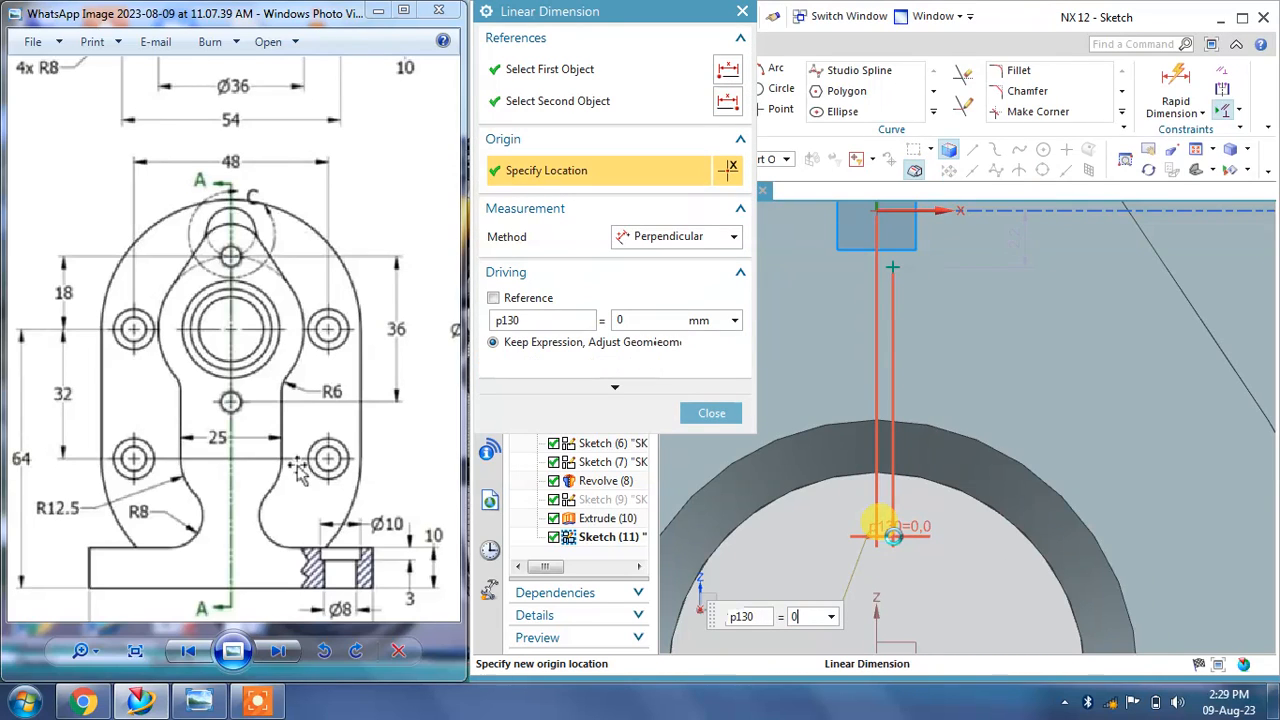
{"action": "key", "text": "Return"}
{"action": "left_click", "coordinate": [688, 414]}
Step: Dimension the point 18 mm vertically from the bore's centre
{"action": "scroll", "coordinate": [857, 380], "scroll_direction": "down", "scroll_amount": 2}
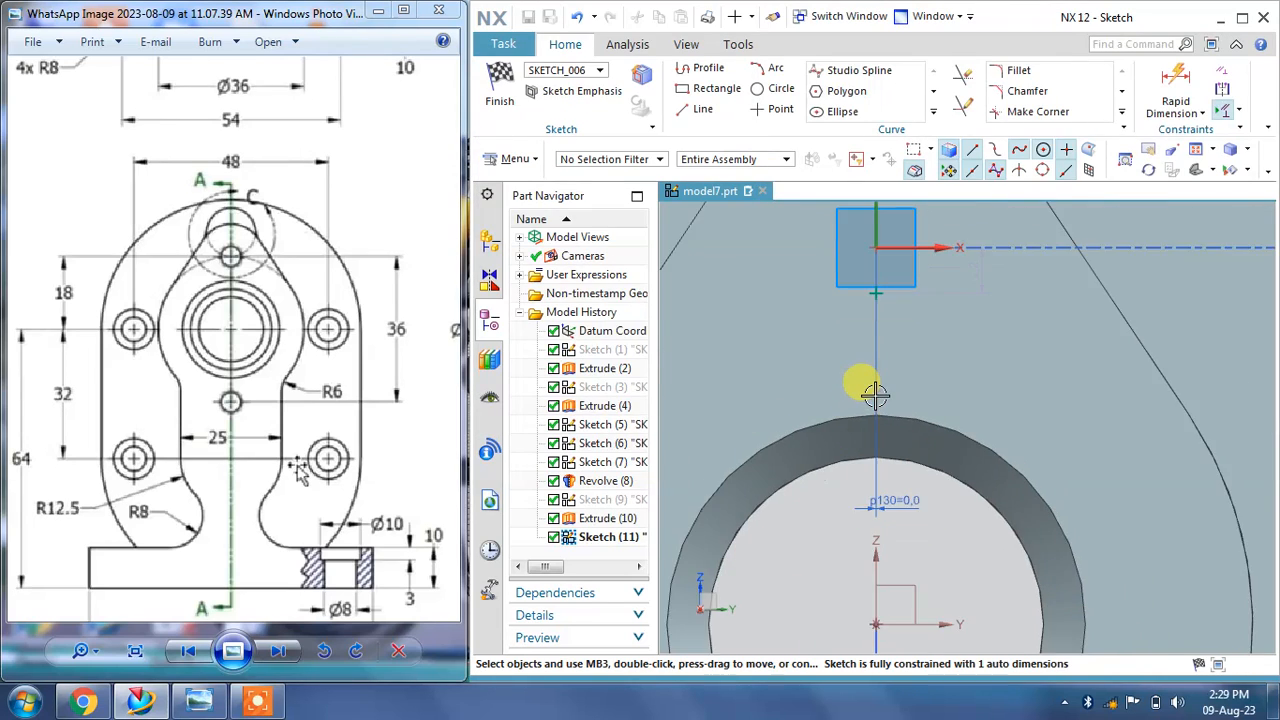
{"action": "left_click", "coordinate": [1202, 113]}
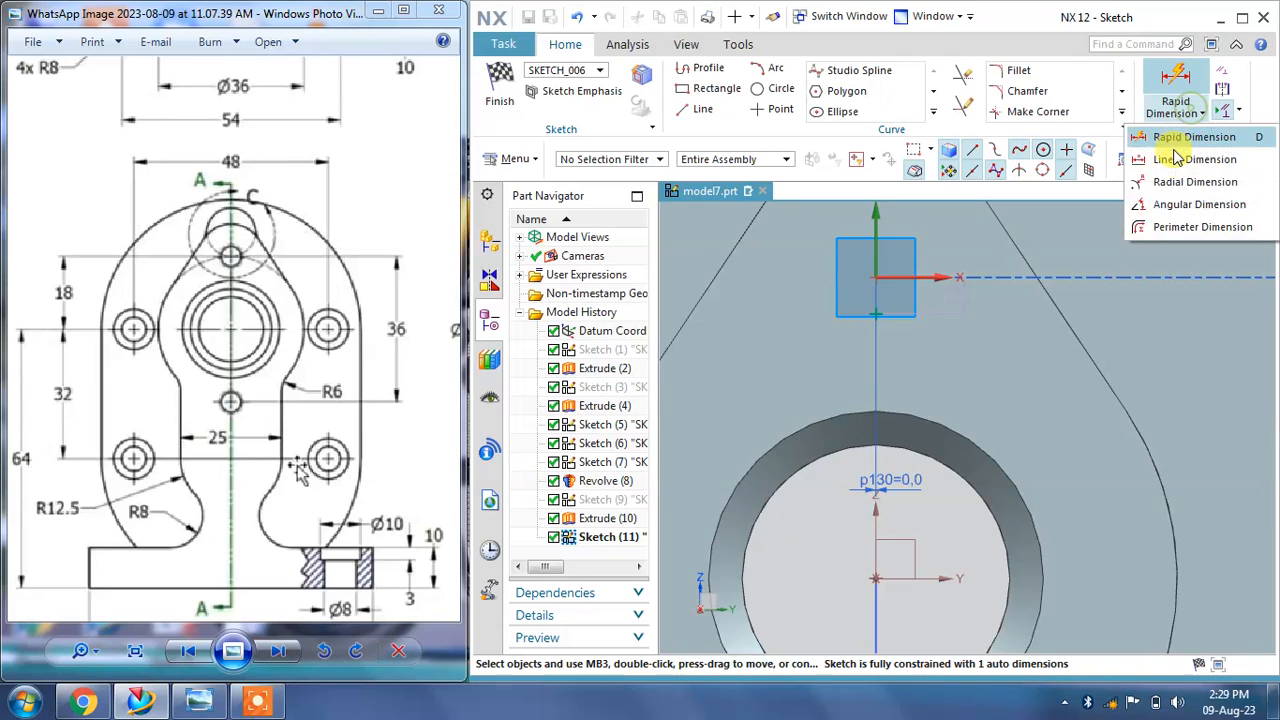
{"action": "left_click", "coordinate": [1172, 157]}
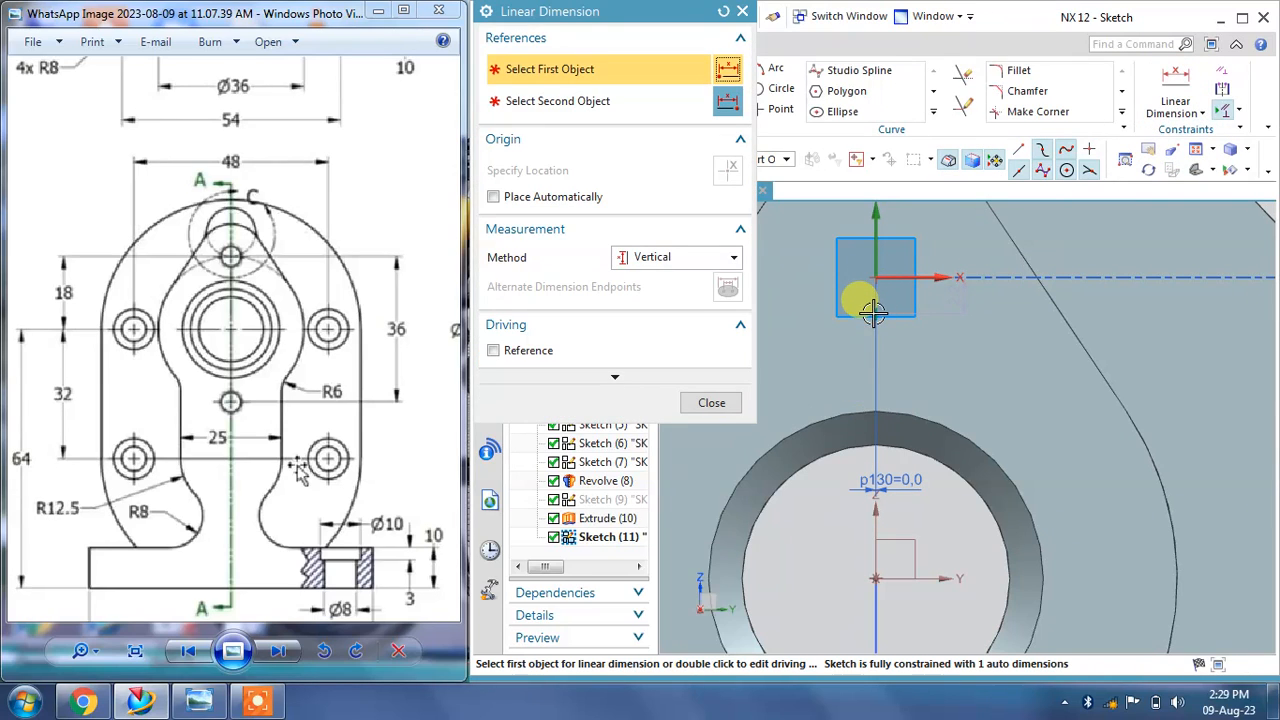
{"action": "left_click", "coordinate": [875, 313]}
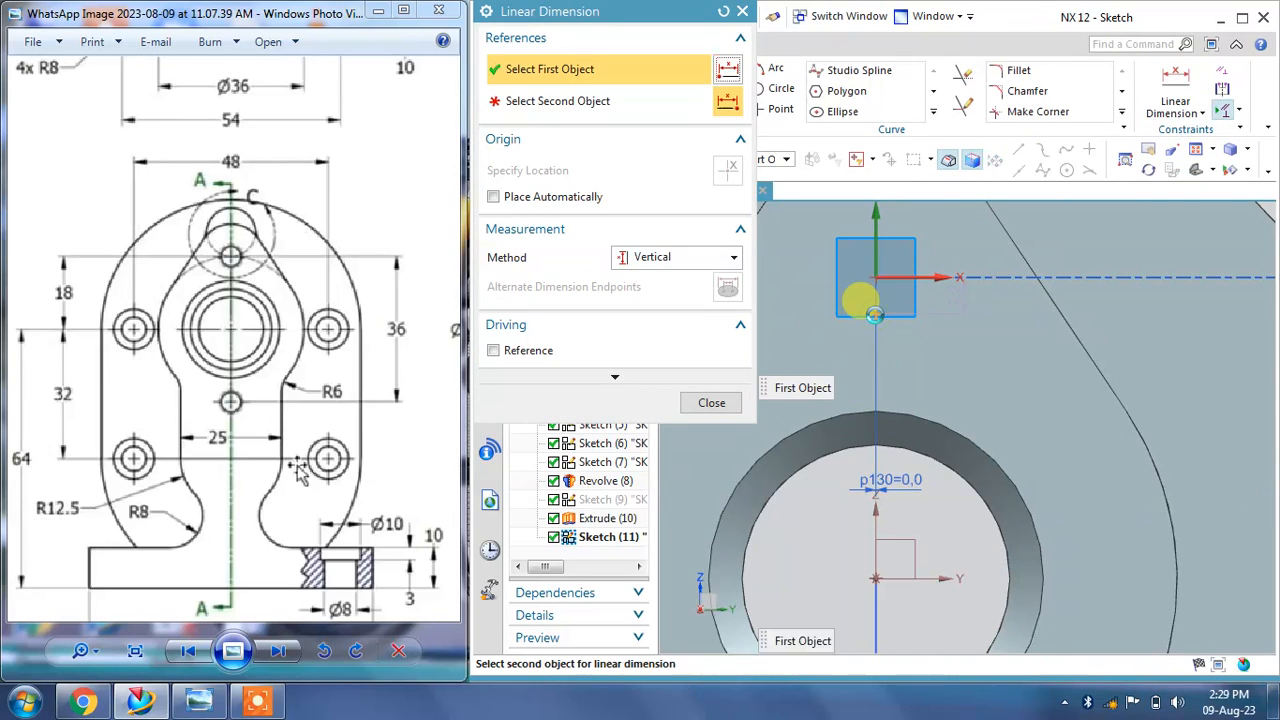
{"action": "left_click", "coordinate": [876, 583]}
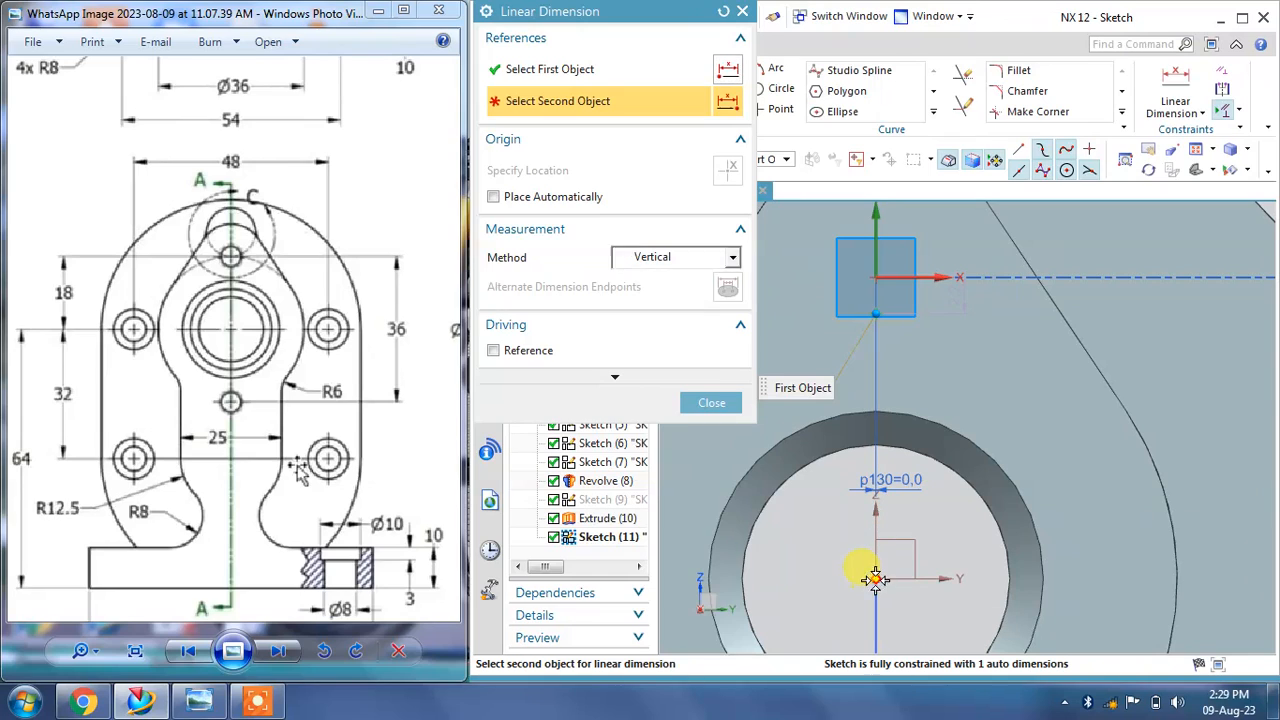
{"action": "left_click", "coordinate": [1035, 430]}
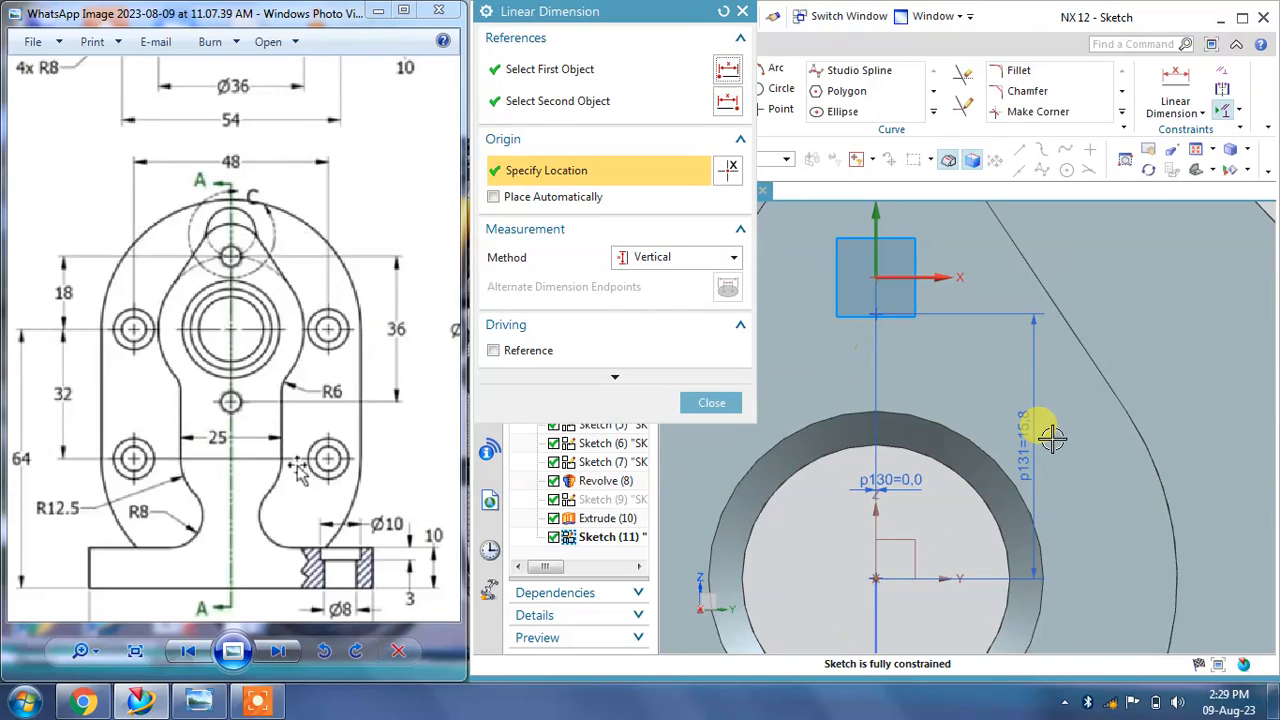
{"action": "type", "text": "18"}
{"action": "key", "text": "Return"}
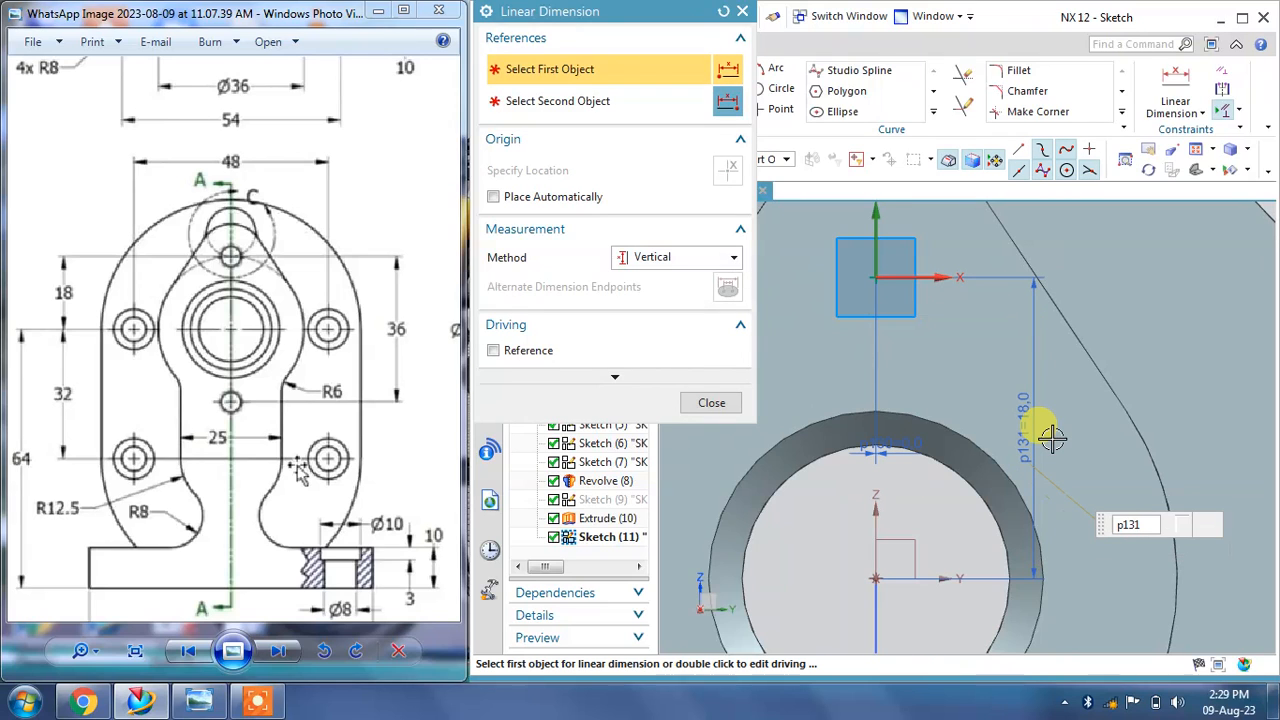
{"action": "left_click", "coordinate": [692, 402]}
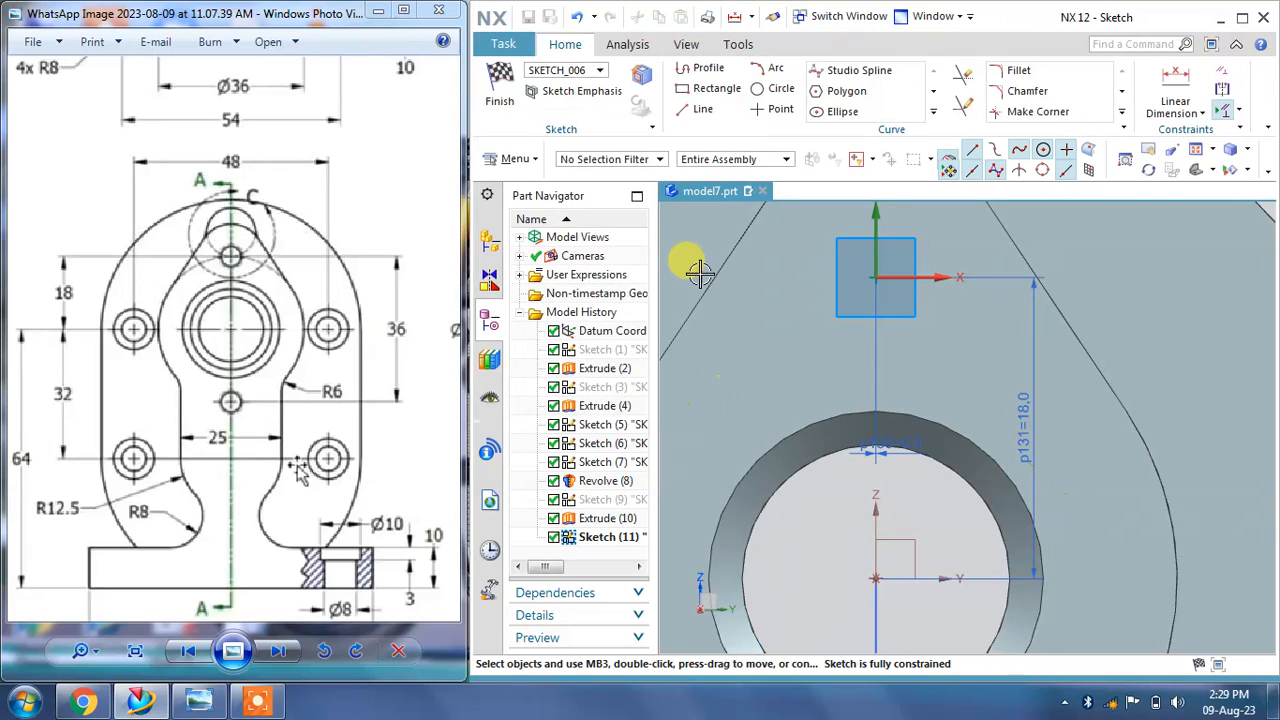
Step: Finish the sketch and apply the threaded hole
{"action": "left_click", "coordinate": [497, 100]}
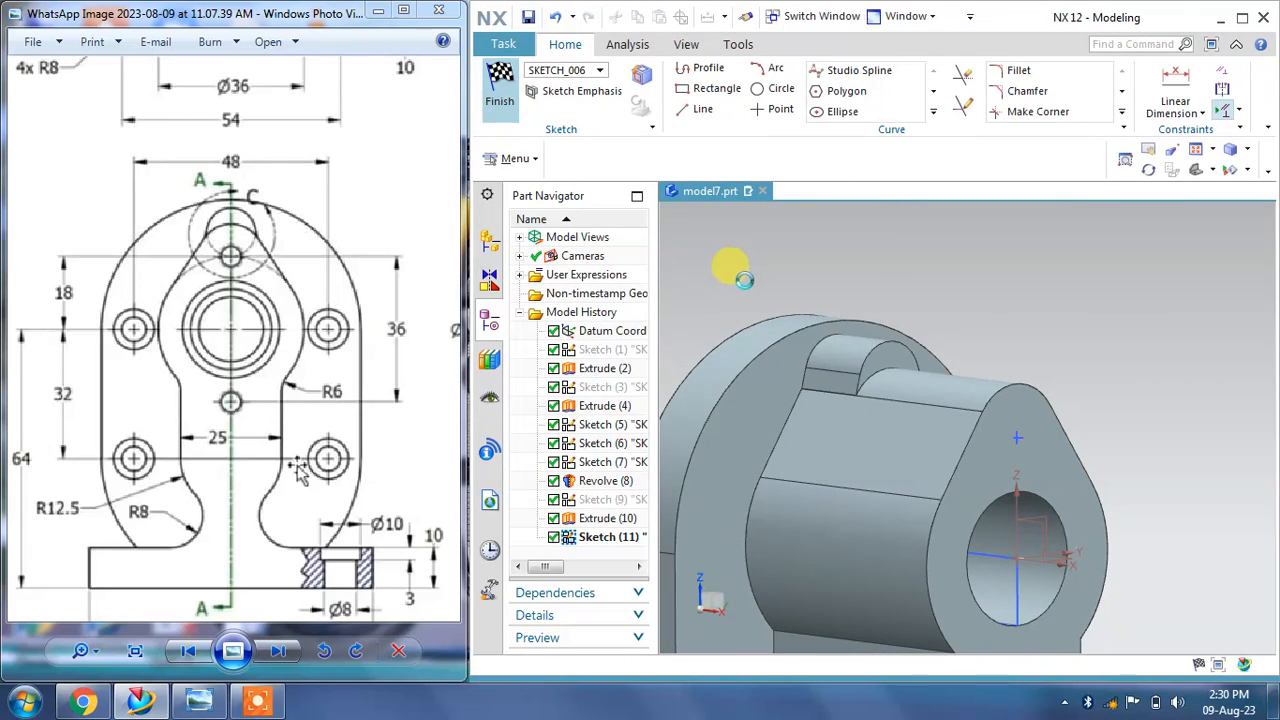
{"action": "mouse_move", "coordinate": [1006, 314]}
{"action": "middle_mouse_down"}
{"action": "mouse_move", "coordinate": [1029, 277]}
{"action": "mouse_move", "coordinate": [1090, 257]}
{"action": "middle_mouse_up"}
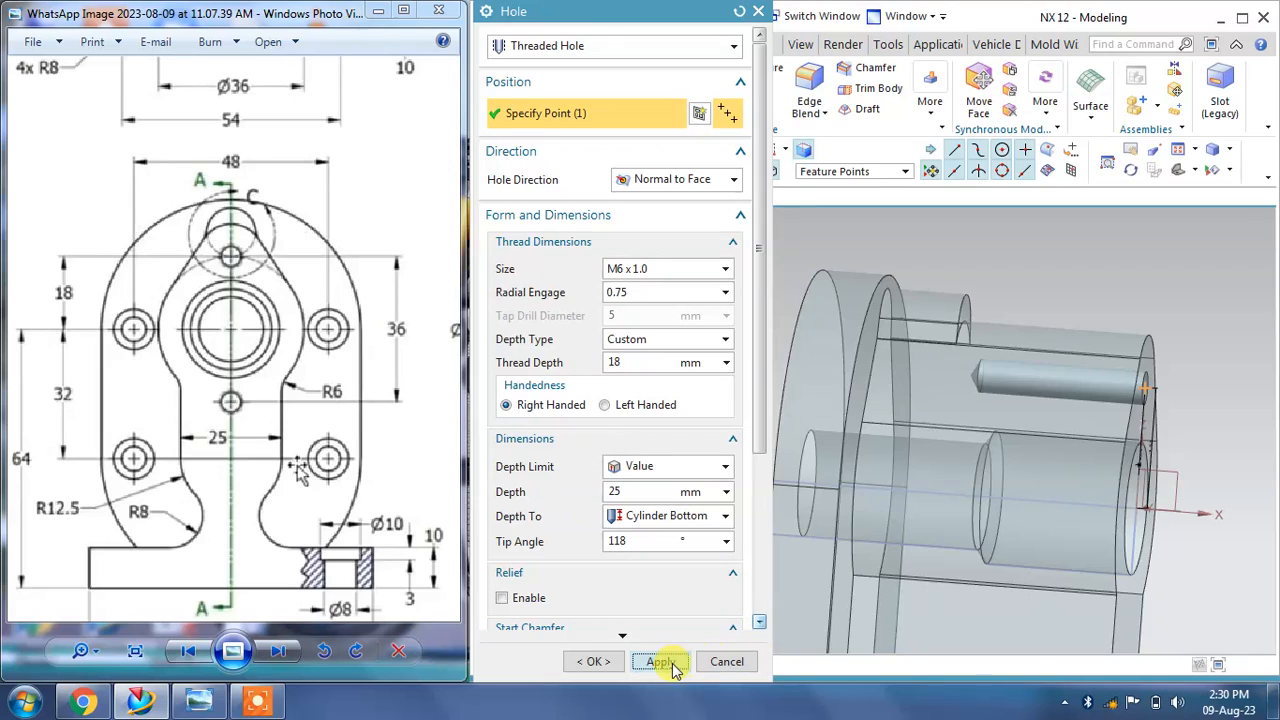
{"action": "left_click", "coordinate": [664, 664]}
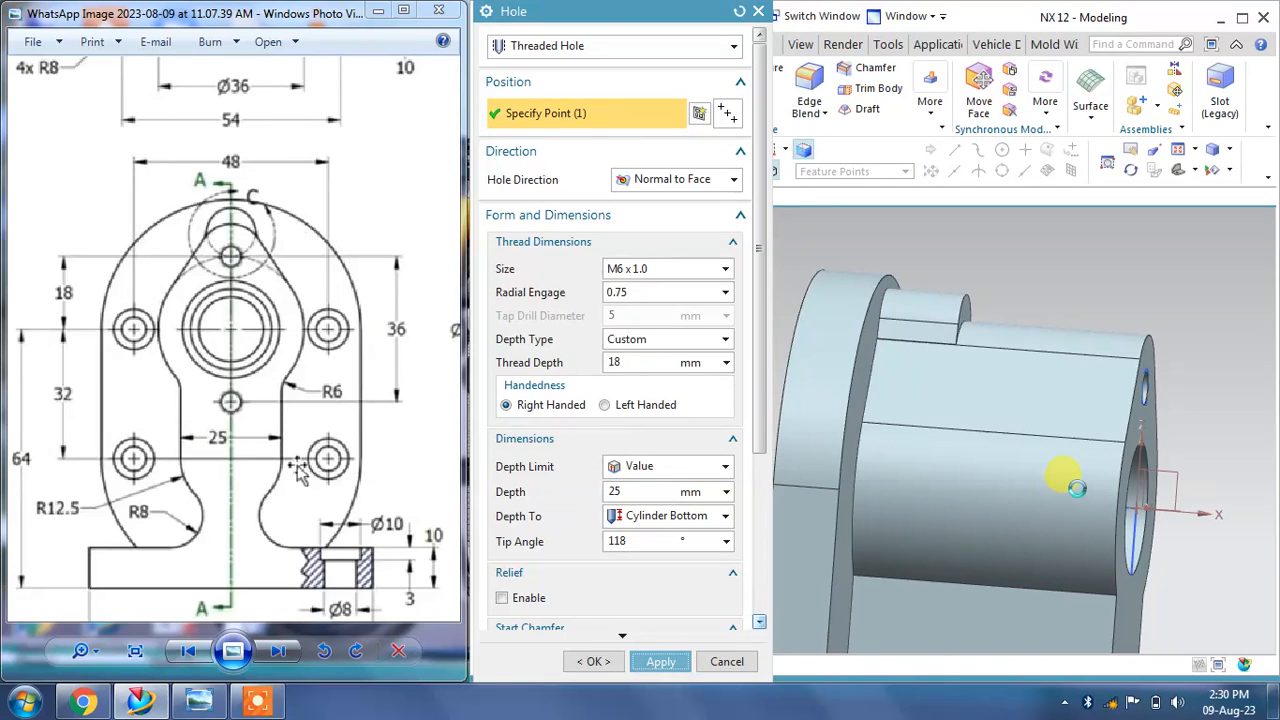
Step: Start another threaded hole by placing its sketch point on the lobe's front face below the bore
{"action": "middle_click_drag", "start_coordinate": [1150, 415], "coordinate": [1064, 336]}
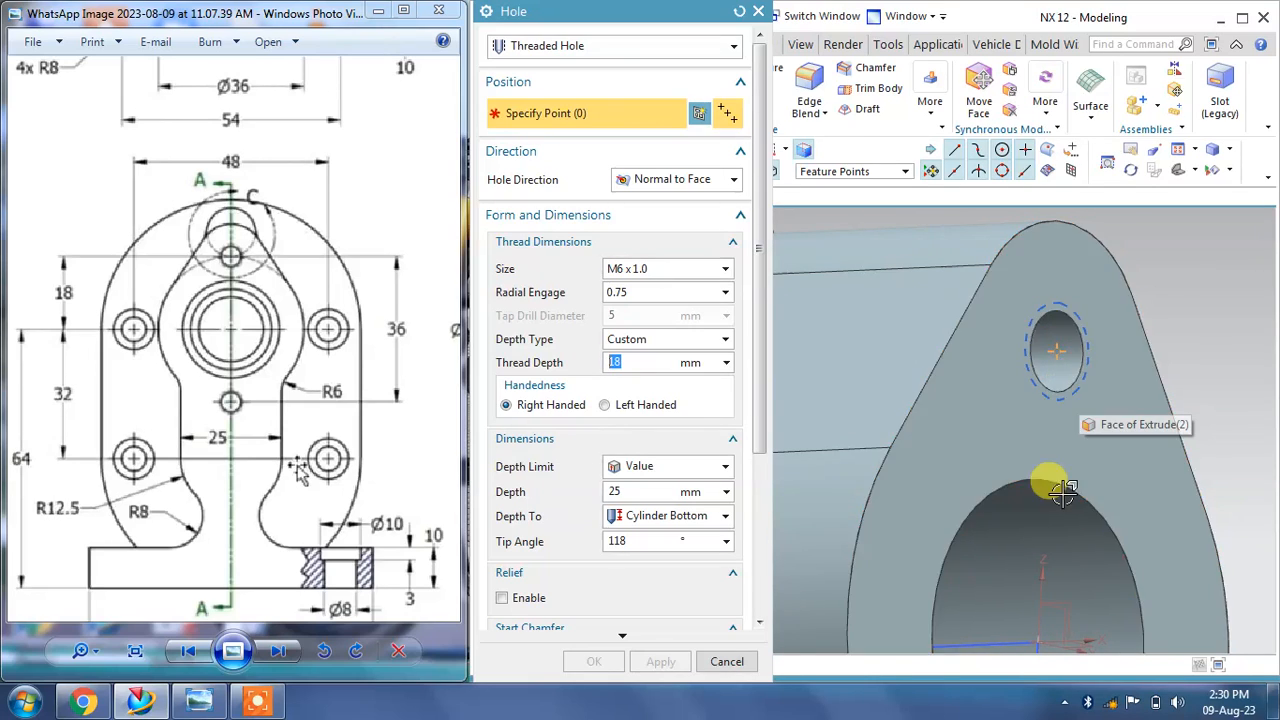
{"action": "middle_click_drag", "start_coordinate": [868, 430], "coordinate": [903, 506]}
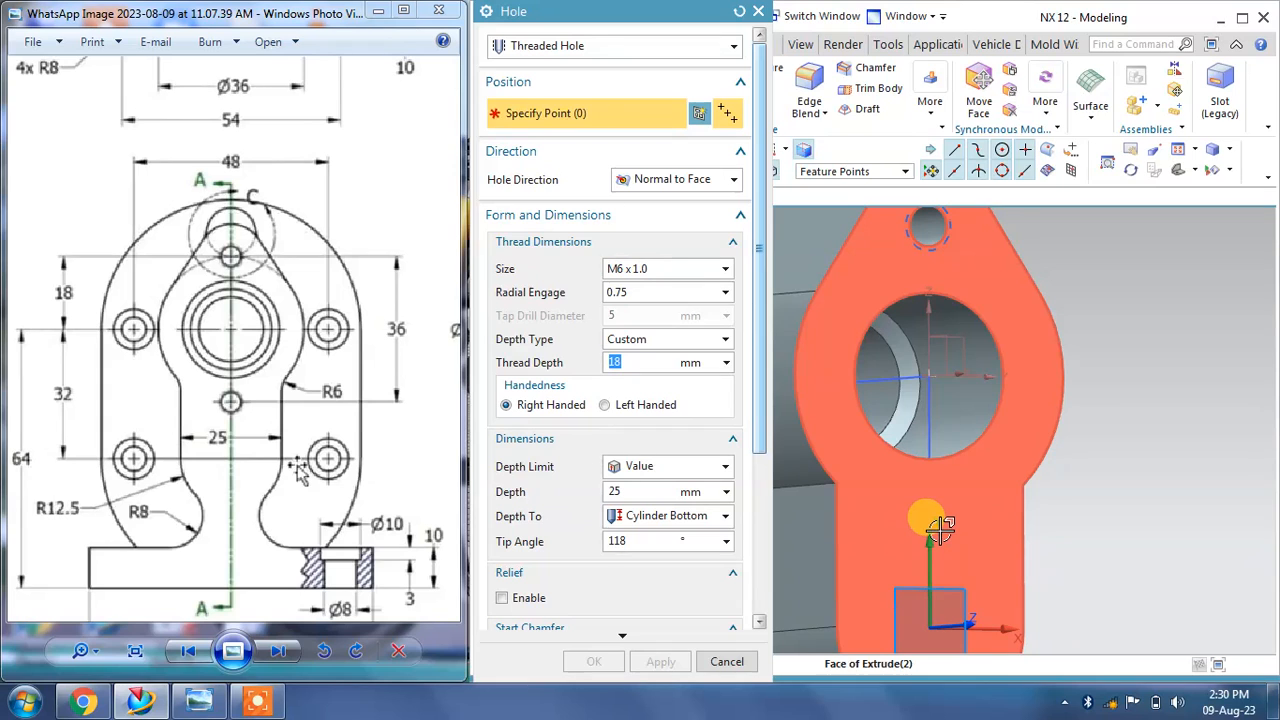
{"action": "left_click", "coordinate": [939, 530]}
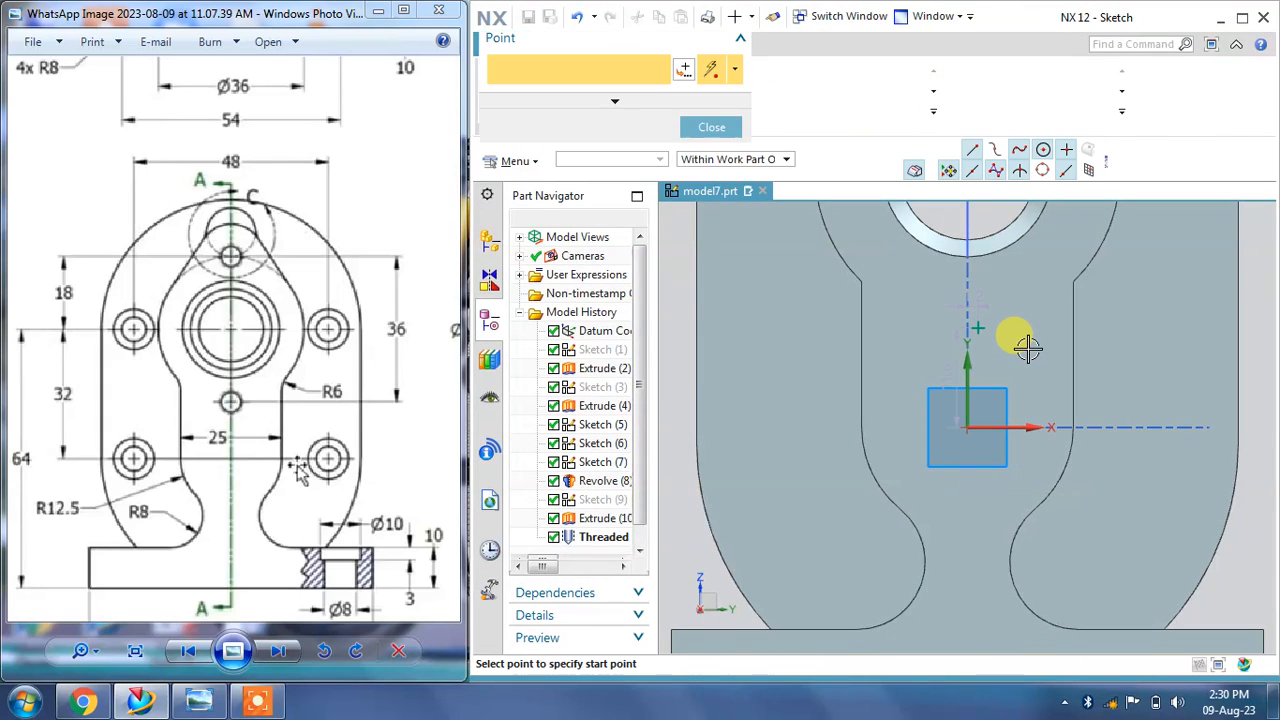
{"action": "middle_click_drag", "start_coordinate": [1027, 362], "coordinate": [1020, 499], "text": "shift"}
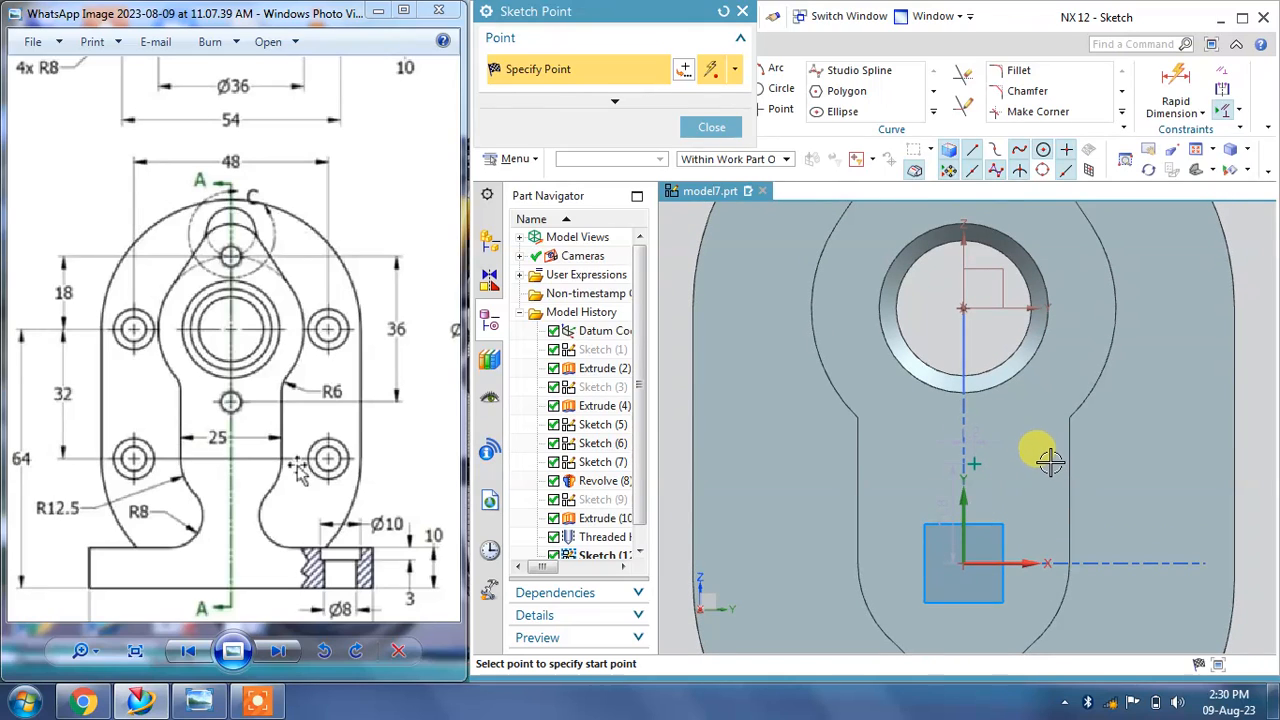
{"action": "key", "text": "Escape"}
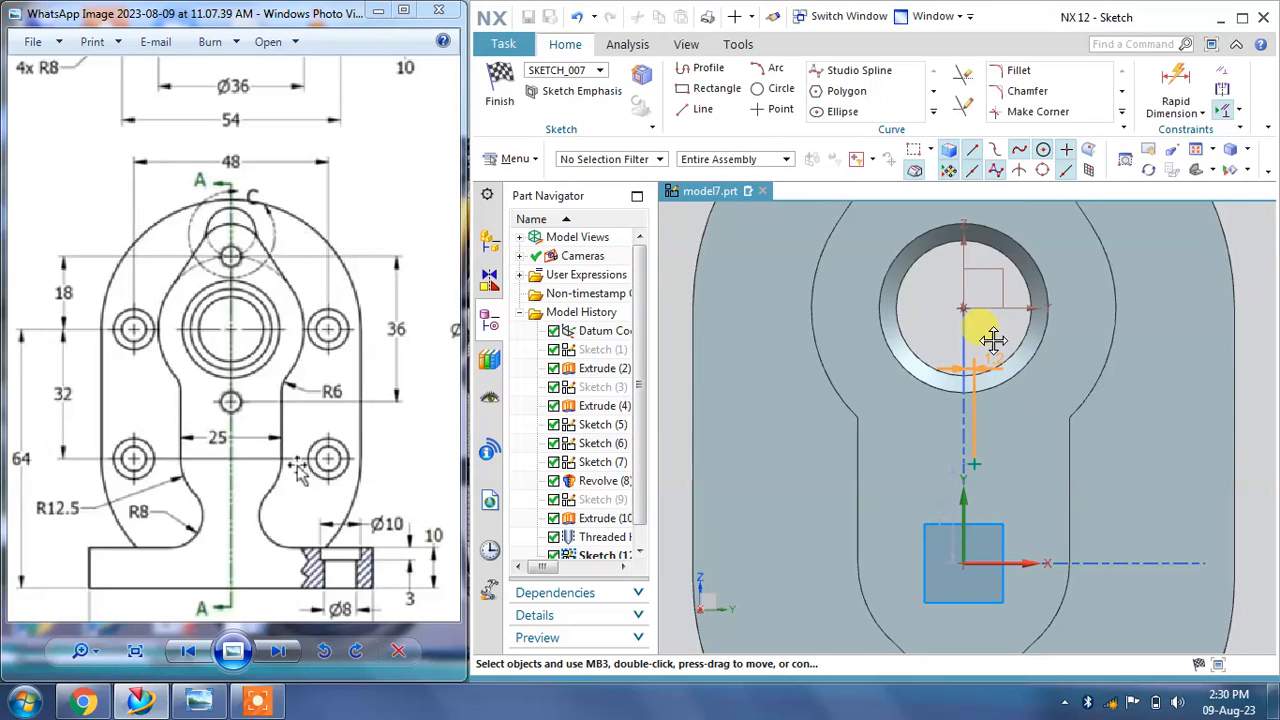
Step: Set the point's horizontal offset from the vertical axis to 0 mm
{"action": "left_click_drag", "start_coordinate": [993, 340], "coordinate": [990, 341]}
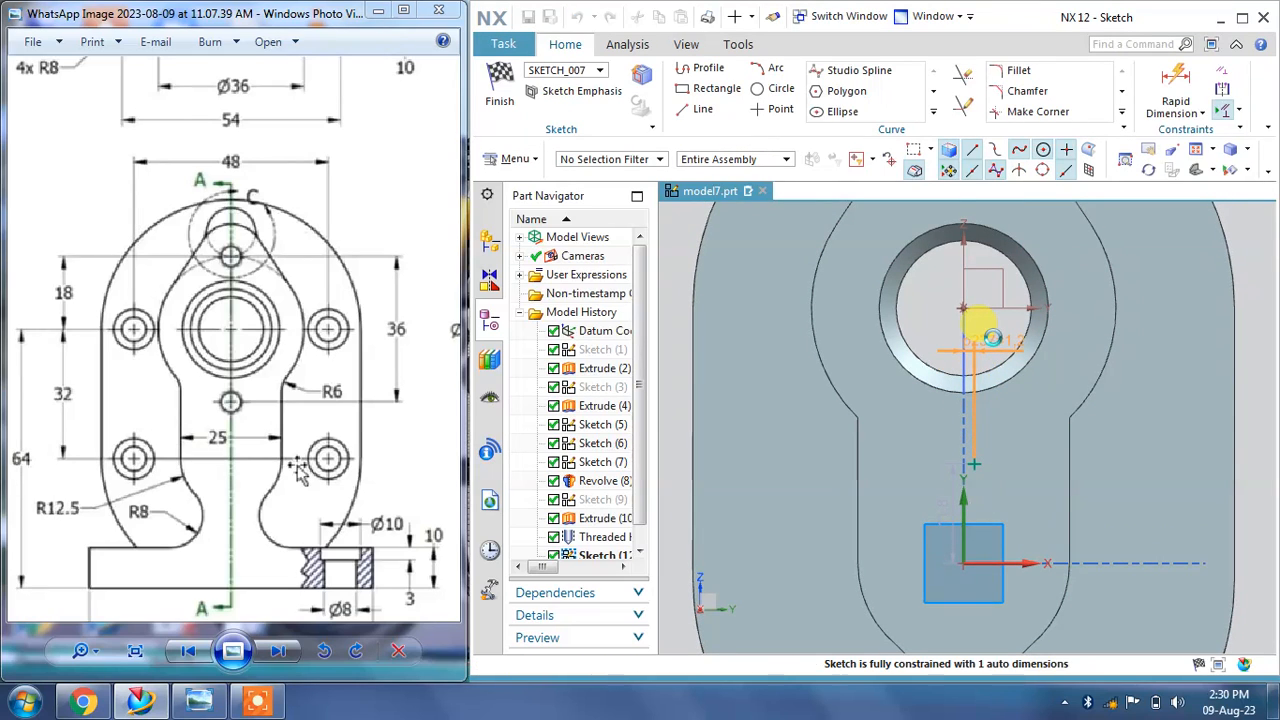
{"action": "double_click", "coordinate": [993, 338]}
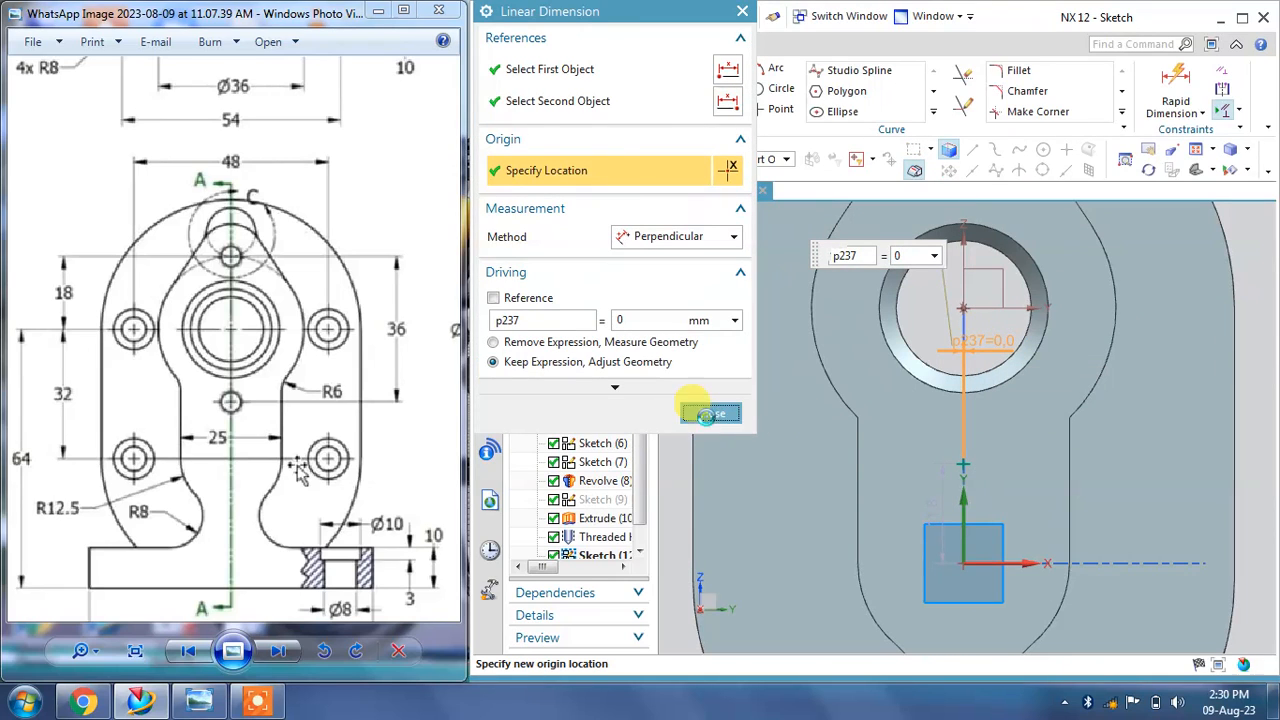
{"action": "left_click", "coordinate": [705, 413]}
Step: Dimension the point 18 mm vertically below the bore's centre
{"action": "left_click", "coordinate": [1202, 113]}
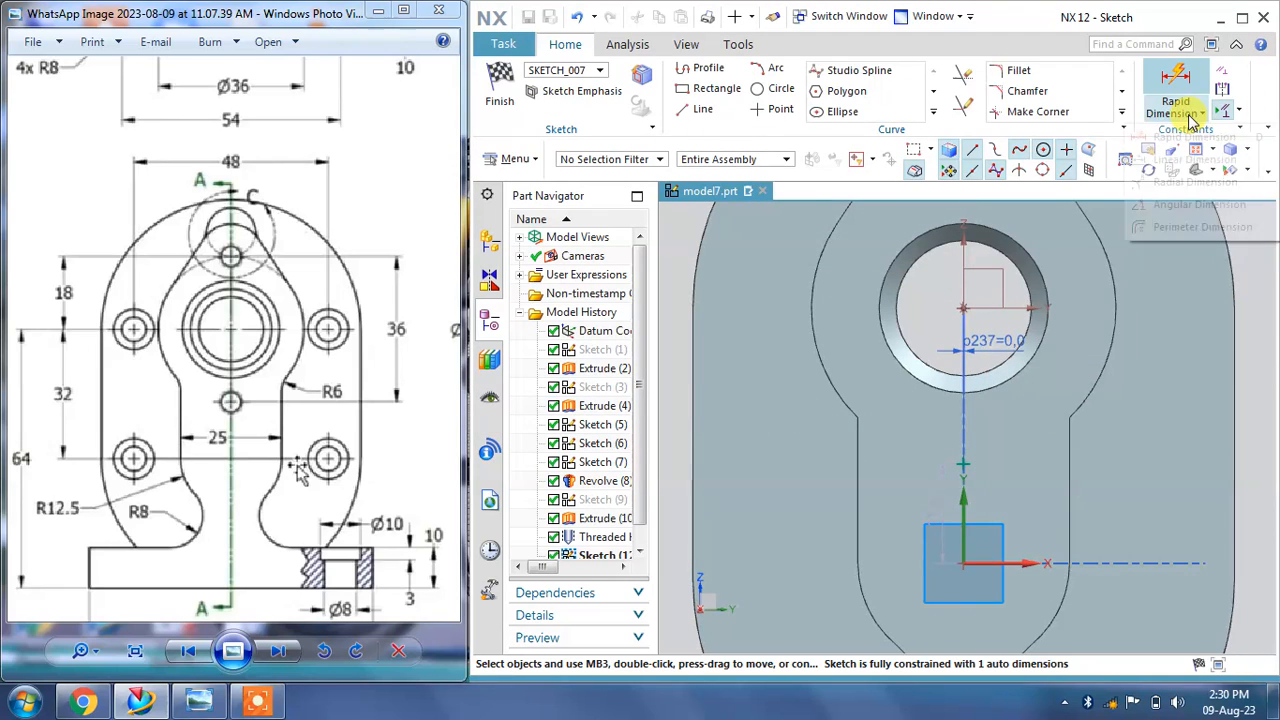
{"action": "left_click", "coordinate": [1210, 151]}
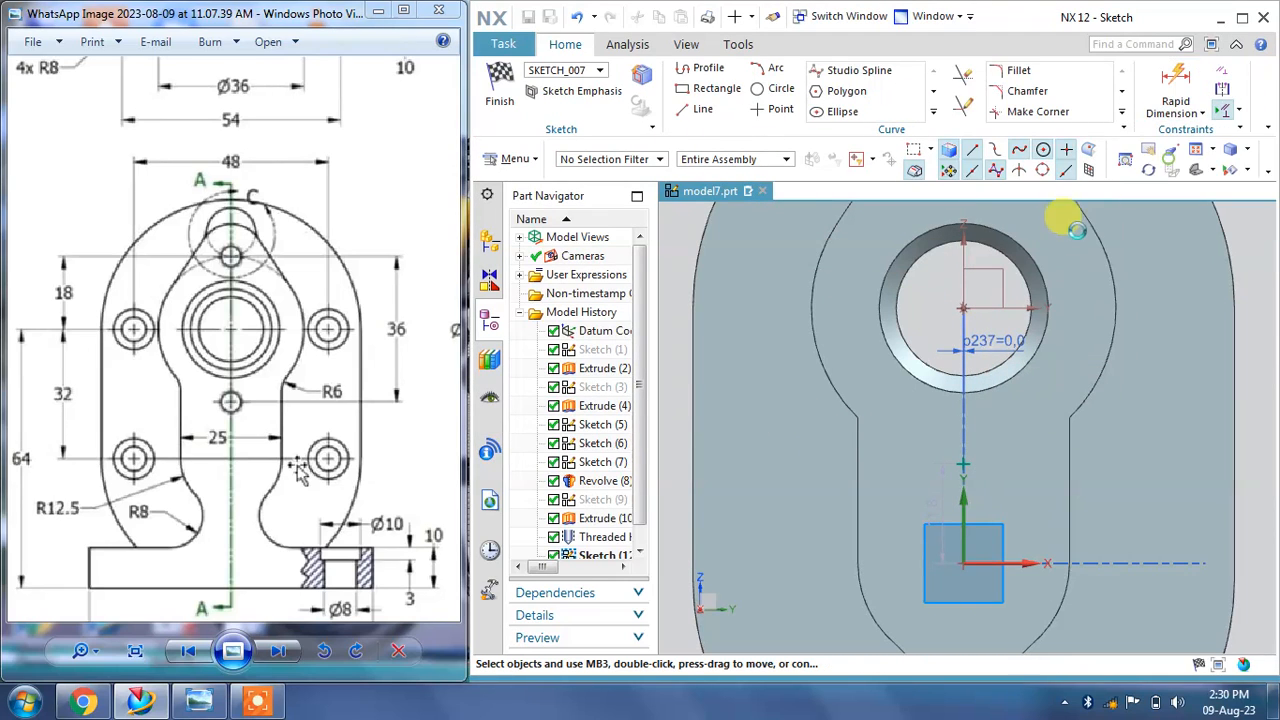
{"action": "left_click", "coordinate": [964, 310]}
{"action": "left_click", "coordinate": [965, 465]}
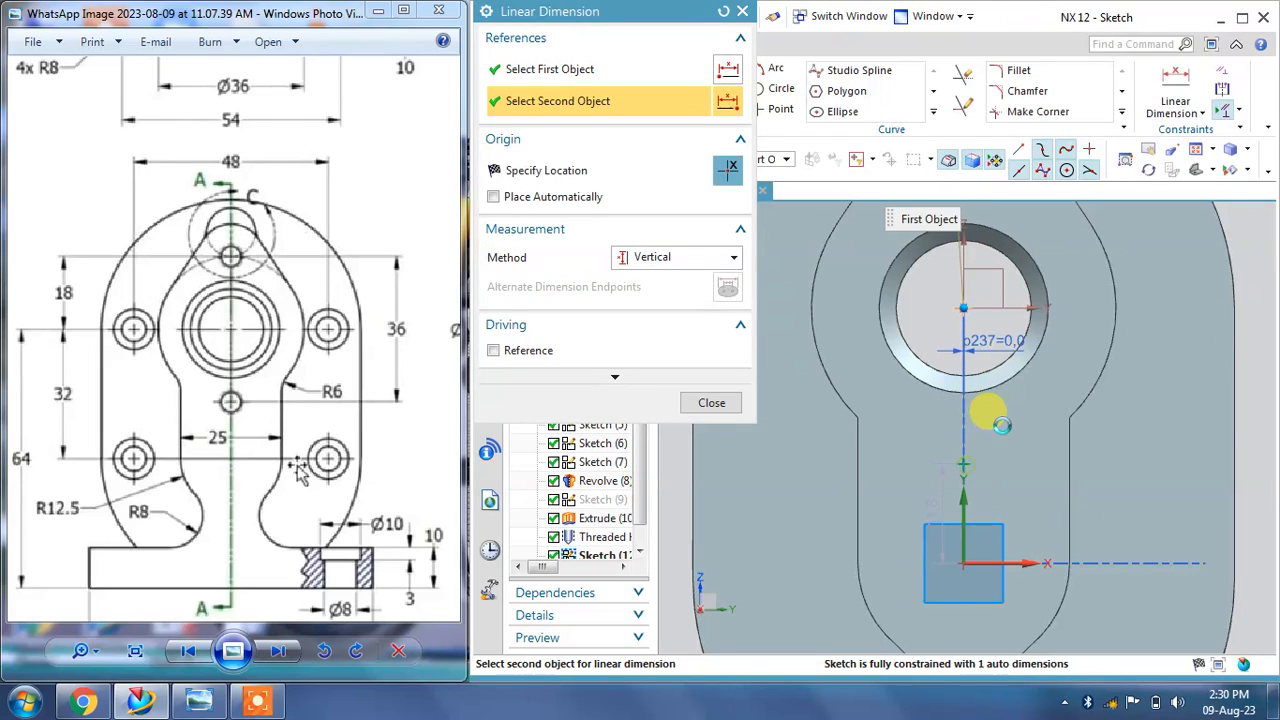
{"action": "left_click", "coordinate": [1022, 412]}
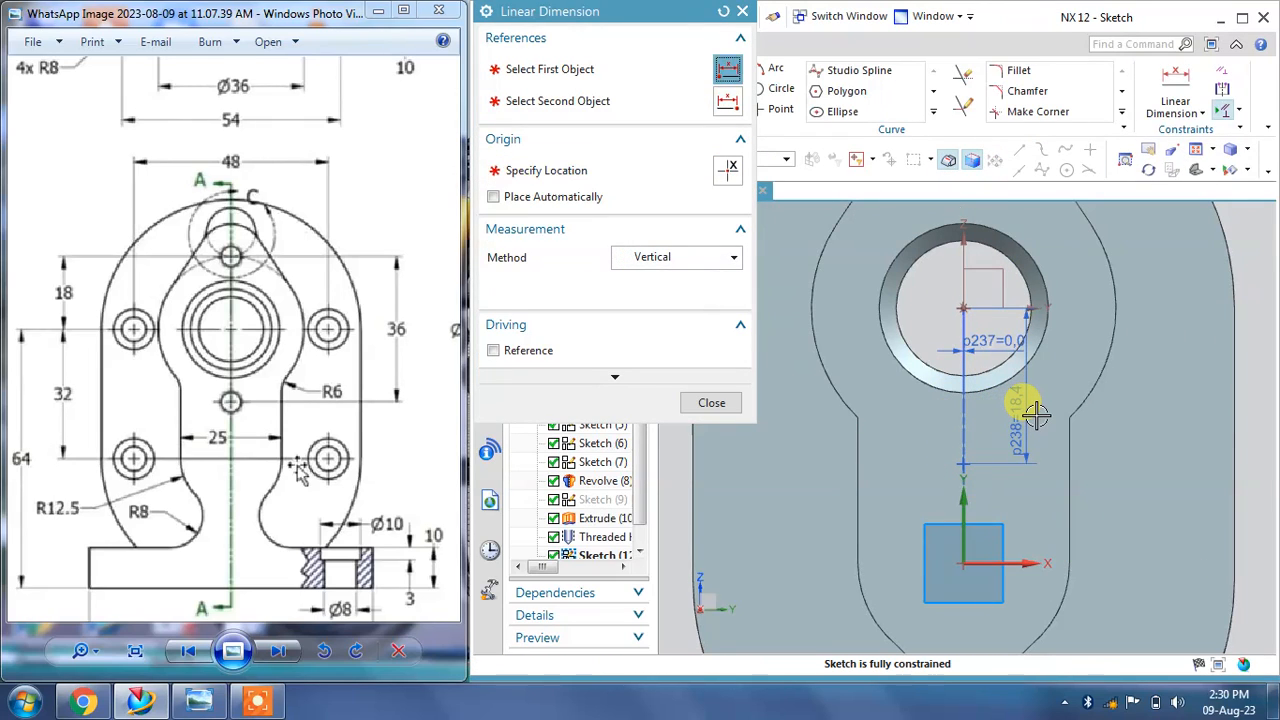
{"action": "left_click", "coordinate": [711, 403]}
Step: Finish the sketch and apply the threaded hole
{"action": "middle_click_drag", "start_coordinate": [760, 300], "coordinate": [888, 368]}
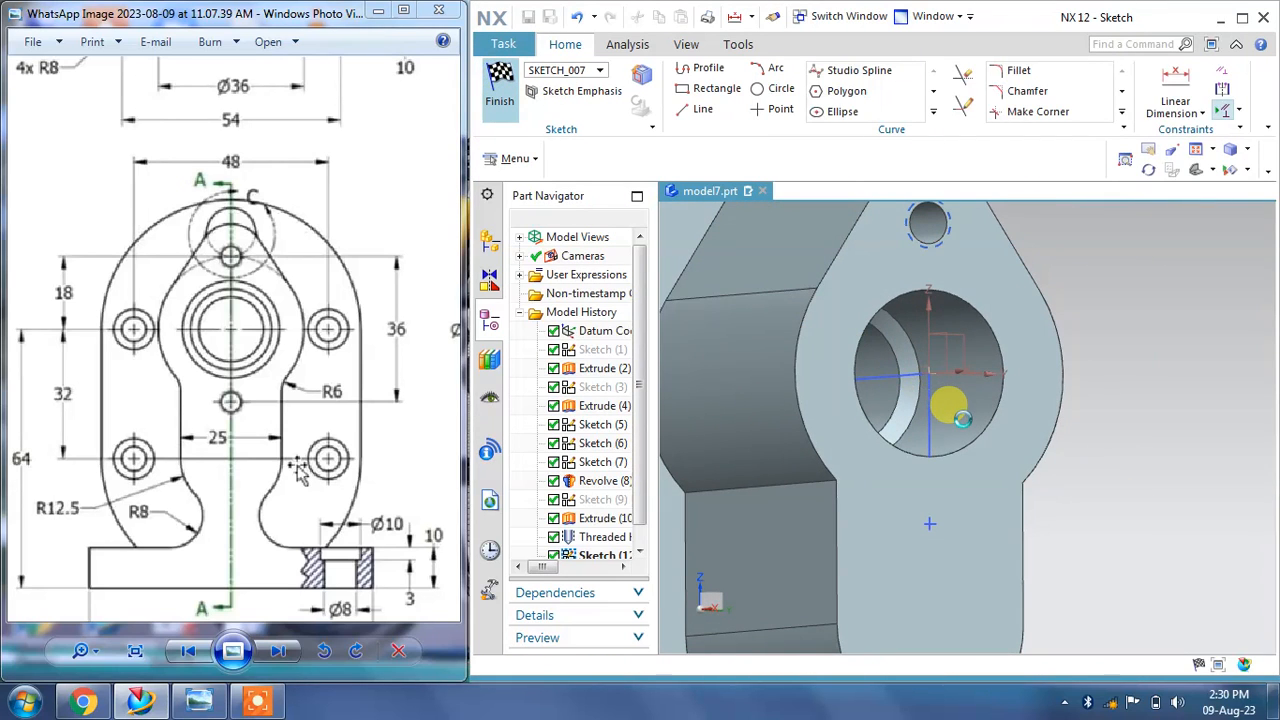
{"action": "key", "text": "ctrl+q"}
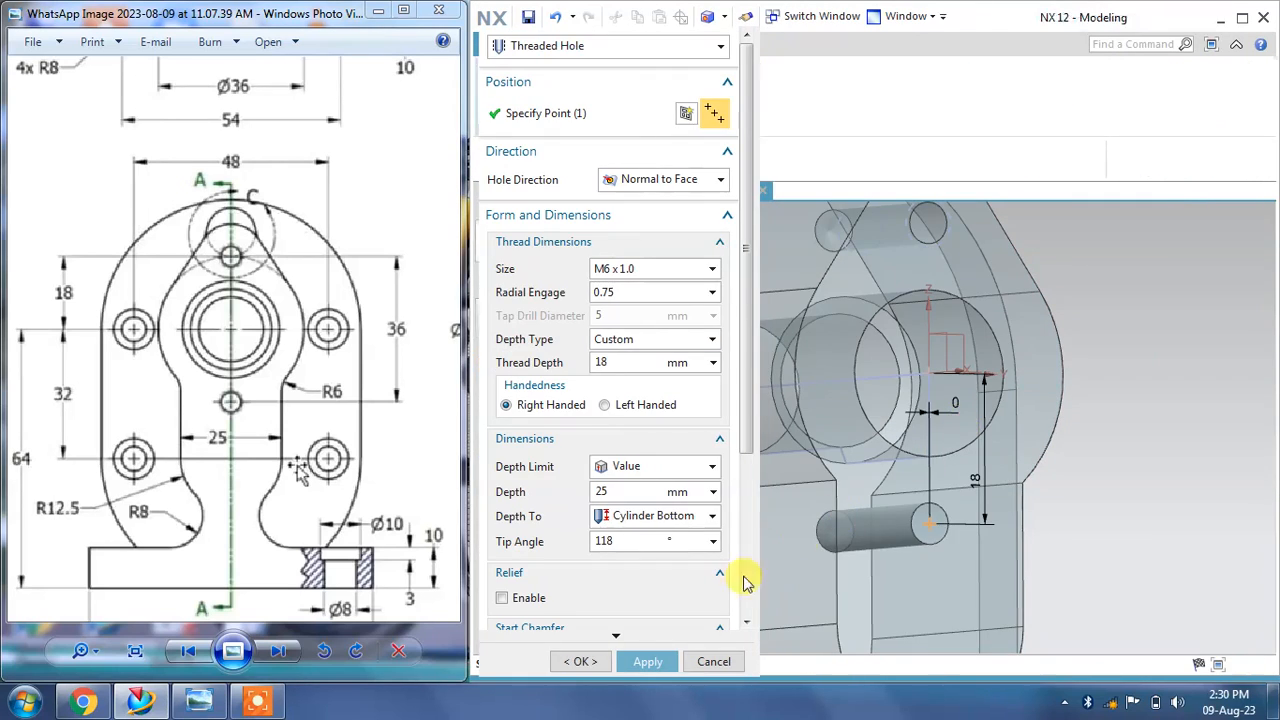
{"action": "left_click", "coordinate": [647, 661]}
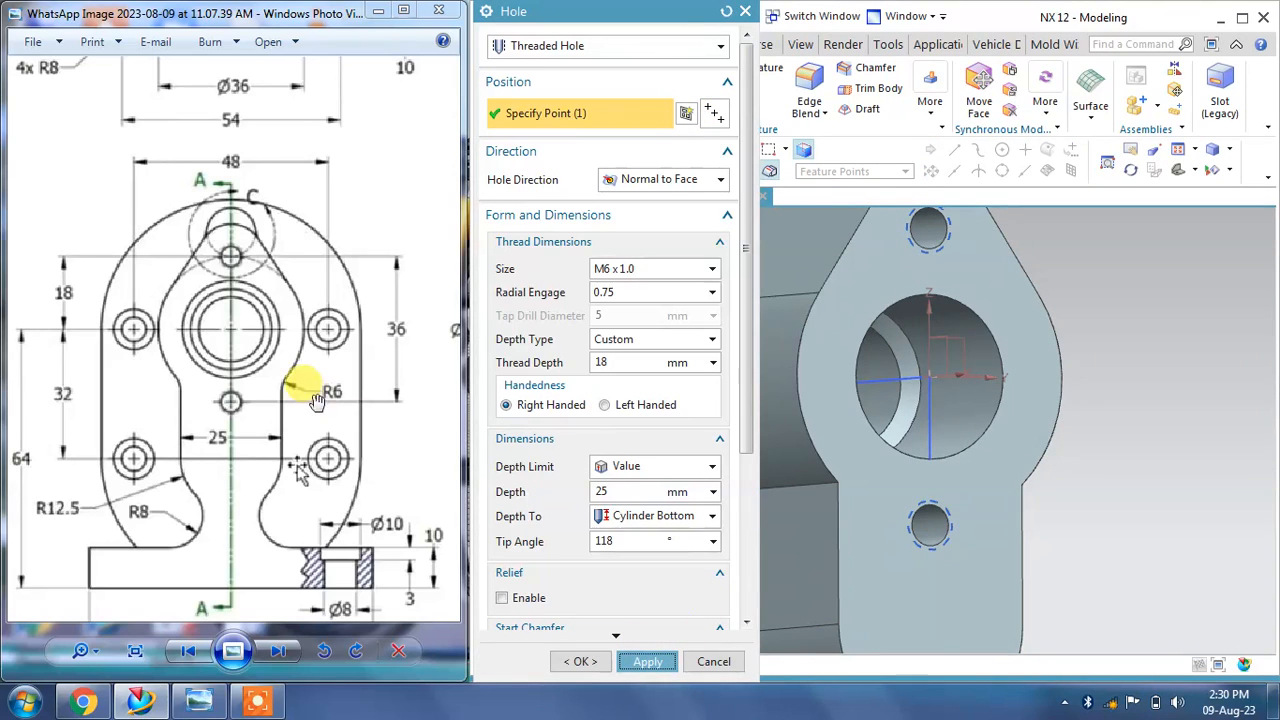
Step: Examine the drawing's section and end views for the M6 holes on the rounded end face
{"action": "left_click_drag", "start_coordinate": [313, 401], "coordinate": [167, 381]}
{"action": "mouse_move", "coordinate": [392, 344]}
{"action": "left_mouse_down"}
{"action": "mouse_move", "coordinate": [220, 357]}
{"action": "mouse_move", "coordinate": [252, 358]}
{"action": "left_mouse_up"}
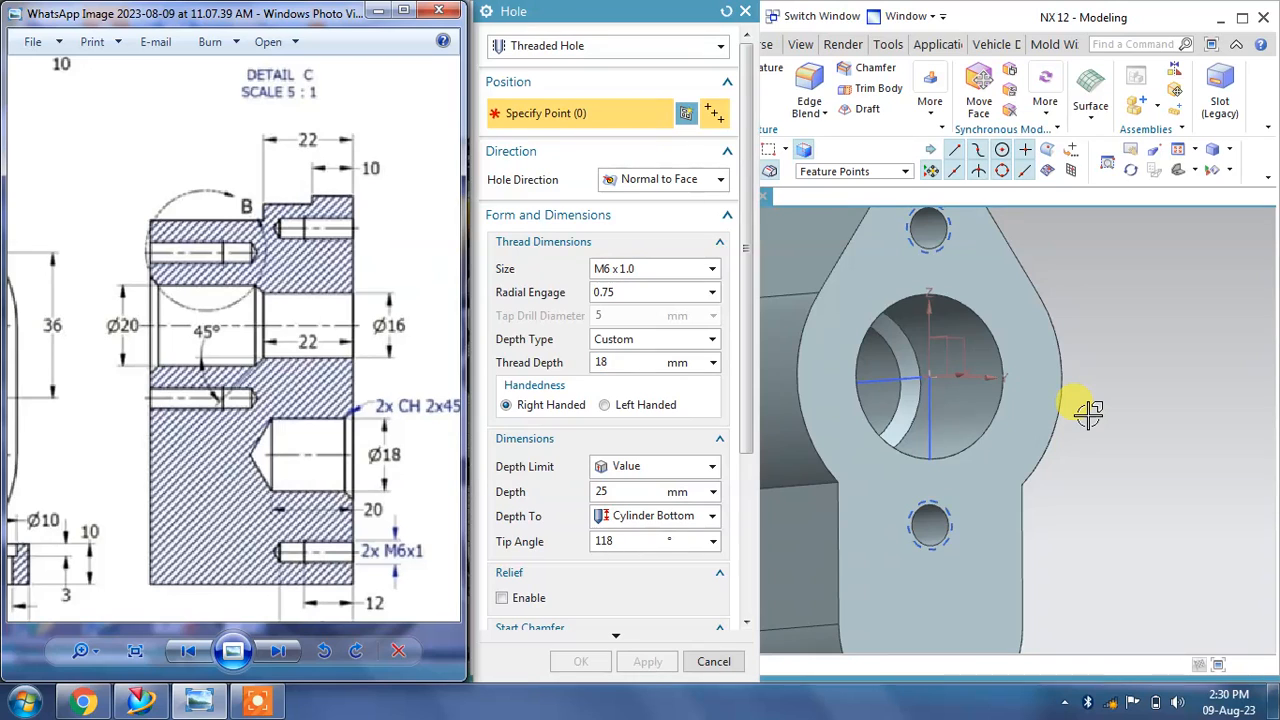
{"action": "middle_click_drag", "start_coordinate": [1037, 366], "coordinate": [1124, 329]}
{"action": "middle_click_drag", "start_coordinate": [1168, 403], "coordinate": [1186, 303]}
{"action": "right_click", "coordinate": [1186, 303]}
{"action": "middle_click_drag", "start_coordinate": [1080, 334], "coordinate": [1150, 402]}
{"action": "mouse_move", "coordinate": [320, 343]}
{"action": "left_mouse_down"}
{"action": "mouse_move", "coordinate": [309, 320]}
{"action": "mouse_move", "coordinate": [262, 340]}
{"action": "mouse_move", "coordinate": [171, 328]}
{"action": "left_mouse_up"}
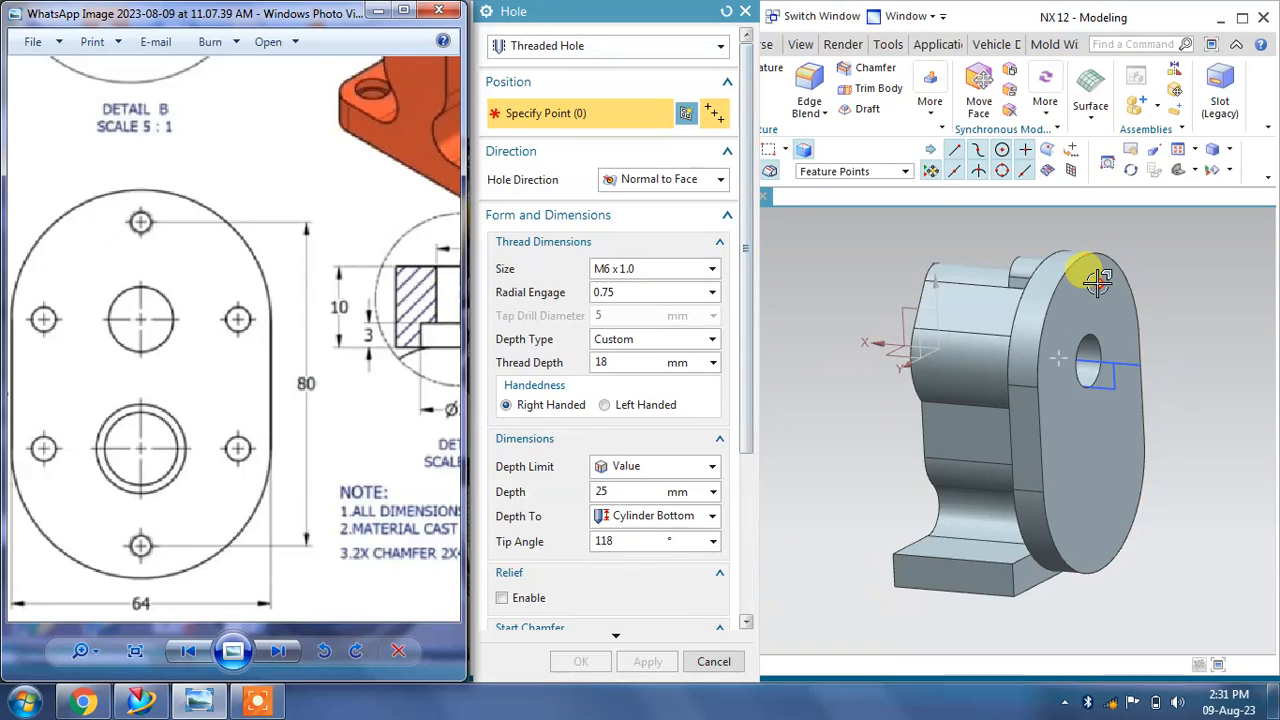
{"action": "mouse_move", "coordinate": [277, 337]}
{"action": "left_mouse_down"}
{"action": "mouse_move", "coordinate": [167, 335]}
{"action": "mouse_move", "coordinate": [345, 479]}
{"action": "mouse_move", "coordinate": [490, 535]}
{"action": "left_mouse_up"}
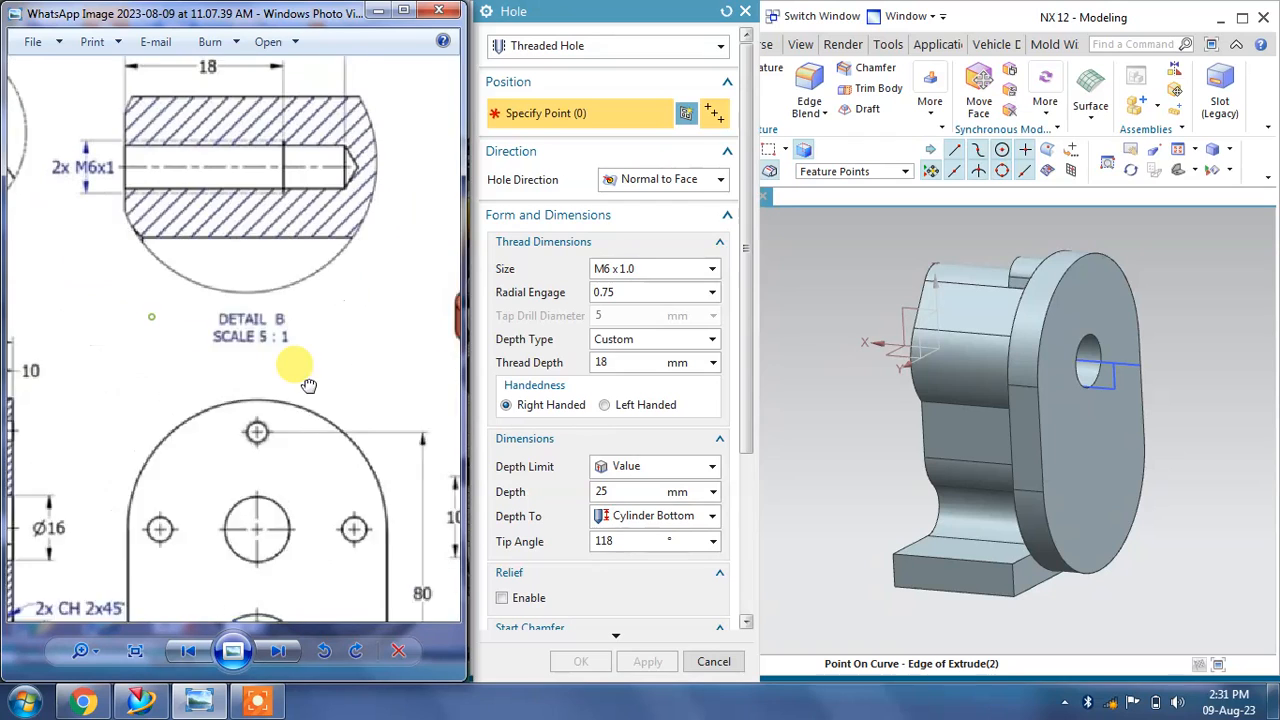
{"action": "mouse_move", "coordinate": [308, 385]}
{"action": "left_mouse_down"}
{"action": "mouse_move", "coordinate": [166, 260]}
{"action": "mouse_move", "coordinate": [108, 175]}
{"action": "left_mouse_up"}
{"action": "left_click_drag", "start_coordinate": [268, 412], "coordinate": [225, 193]}
{"action": "mouse_move", "coordinate": [158, 362]}
{"action": "left_mouse_down"}
{"action": "mouse_move", "coordinate": [425, 361]}
{"action": "mouse_move", "coordinate": [346, 363]}
{"action": "left_mouse_up"}
{"action": "left_click_drag", "start_coordinate": [163, 277], "coordinate": [221, 293]}
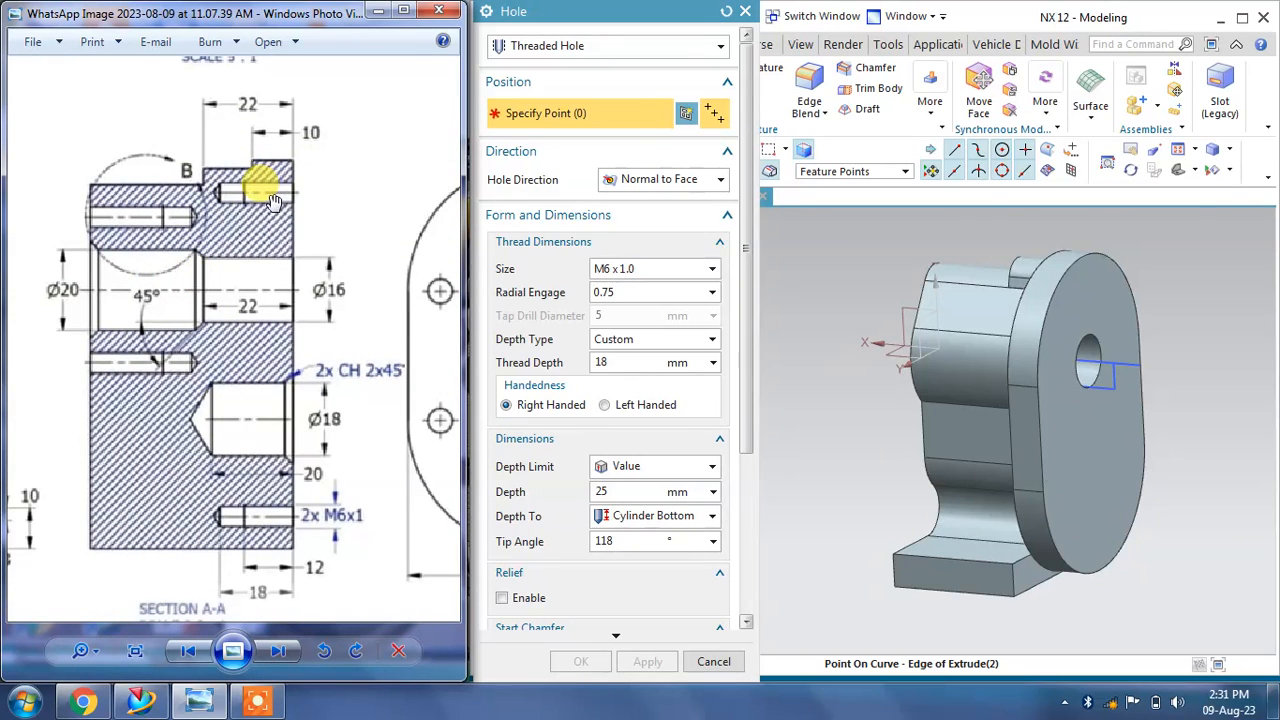
{"action": "left_click_drag", "start_coordinate": [329, 453], "coordinate": [318, 437]}
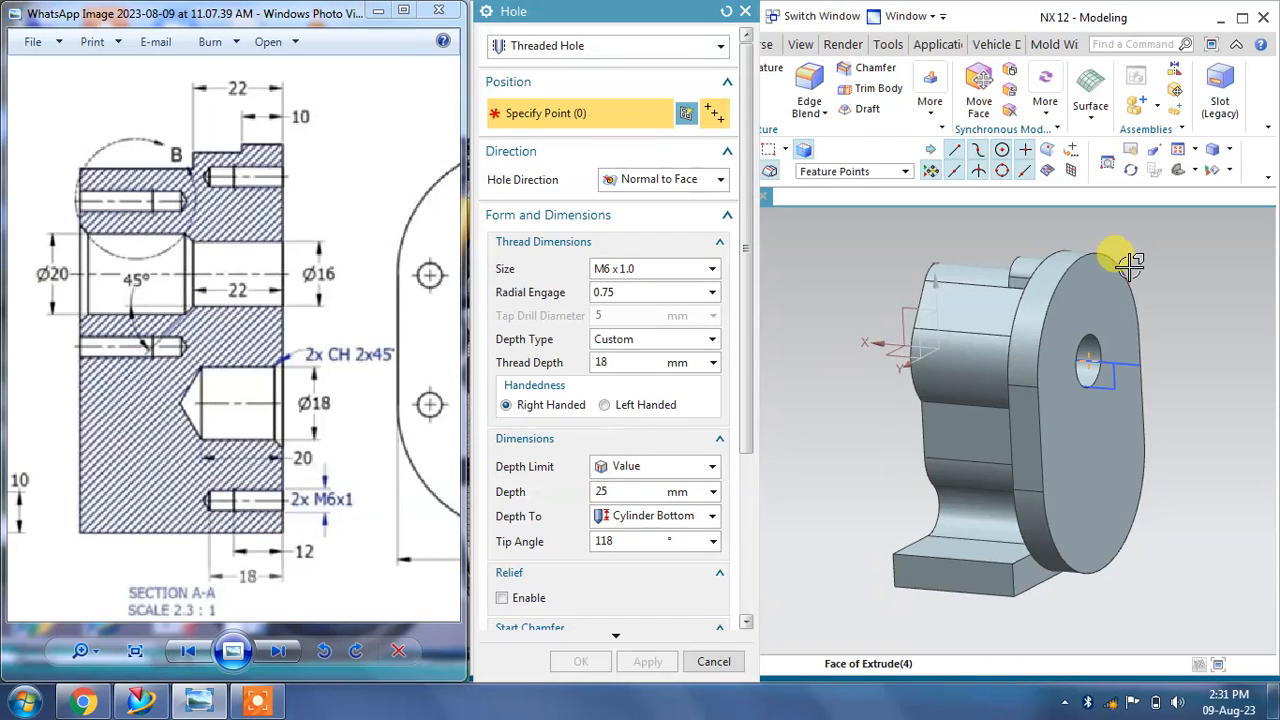
Step: Start a threaded hole with its sketch point on the large rounded end face above the bore
{"action": "middle_click_drag", "start_coordinate": [1123, 251], "coordinate": [1080, 295]}
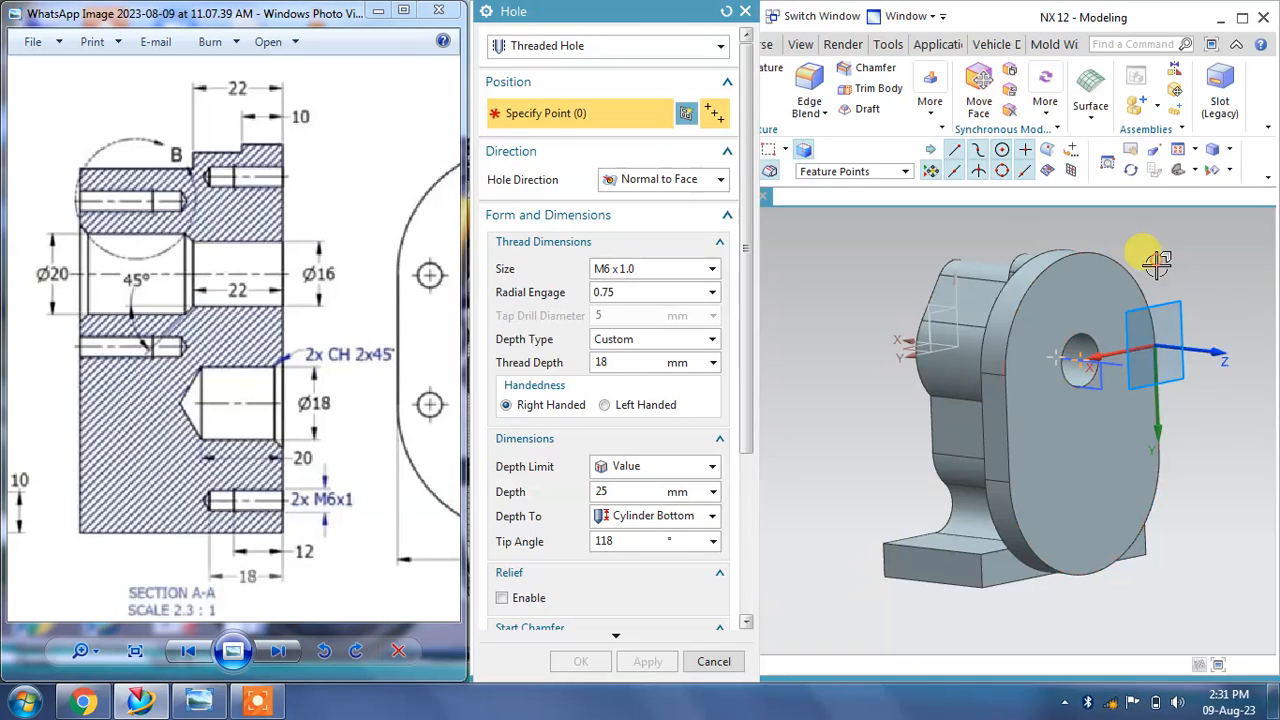
{"action": "right_click", "coordinate": [1143, 262]}
{"action": "left_click", "coordinate": [1150, 305]}
{"action": "scroll", "coordinate": [1090, 280], "scroll_direction": "up", "scroll_amount": 5}
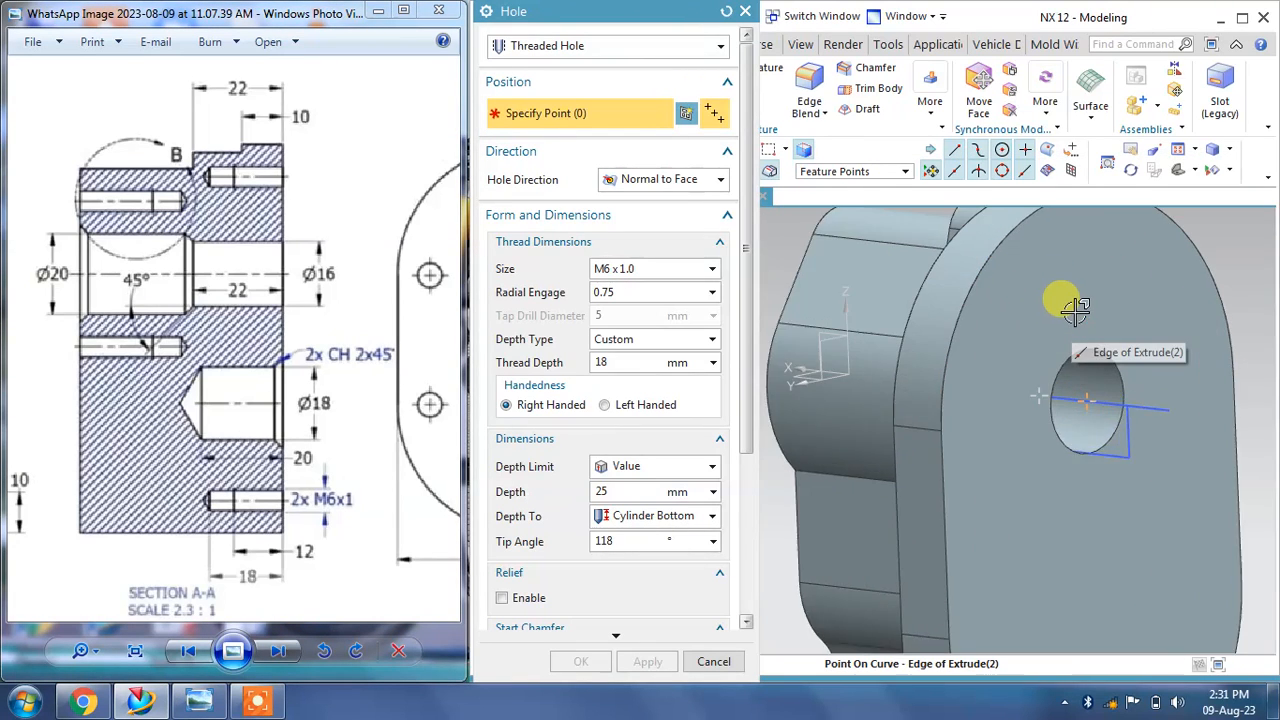
{"action": "left_click", "coordinate": [1082, 286]}
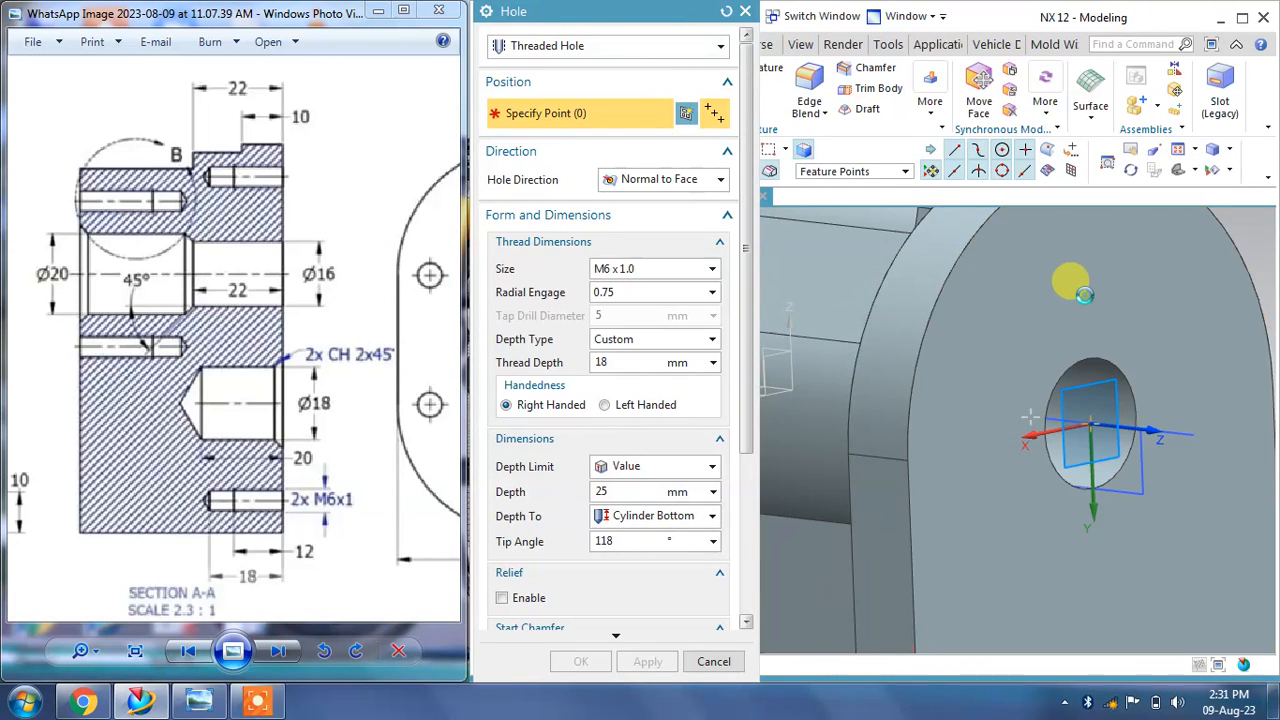
{"action": "middle_click", "coordinate": [1084, 294]}
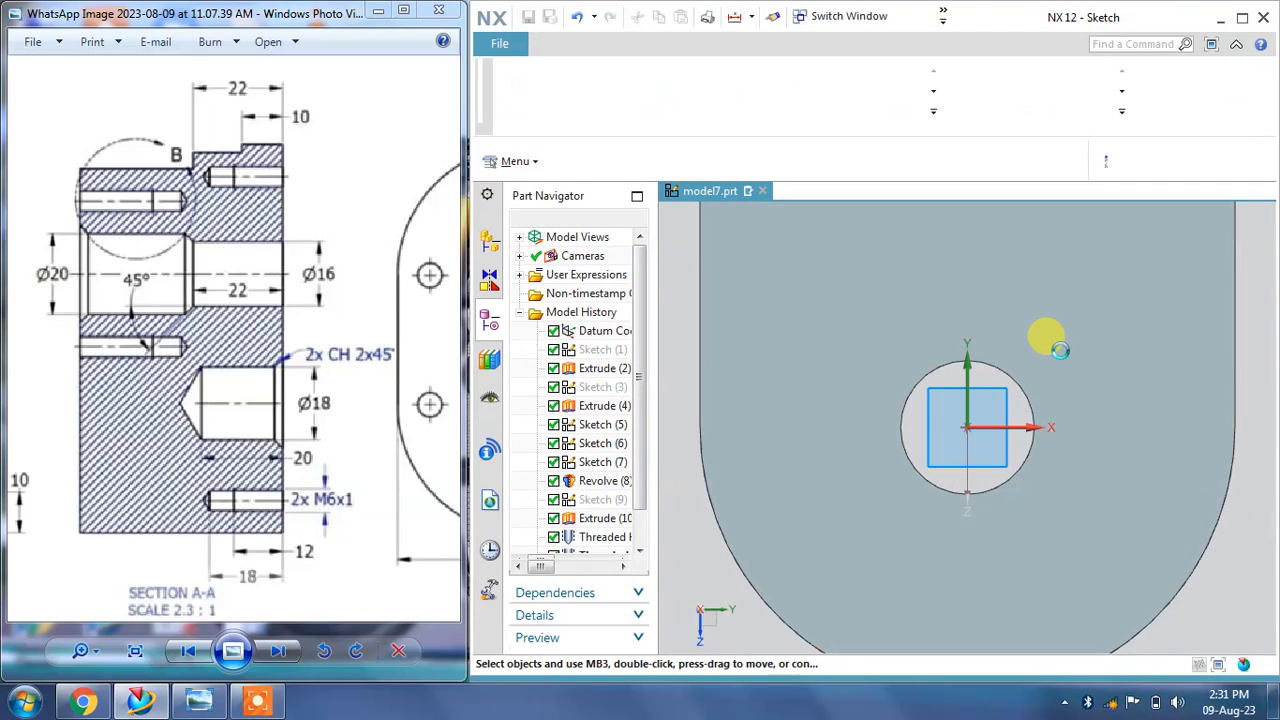
{"action": "scroll", "coordinate": [1060, 350], "scroll_direction": "down", "scroll_amount": 3}
{"action": "middle_click_drag", "start_coordinate": [1060, 350], "coordinate": [1068, 405], "text": "shift"}
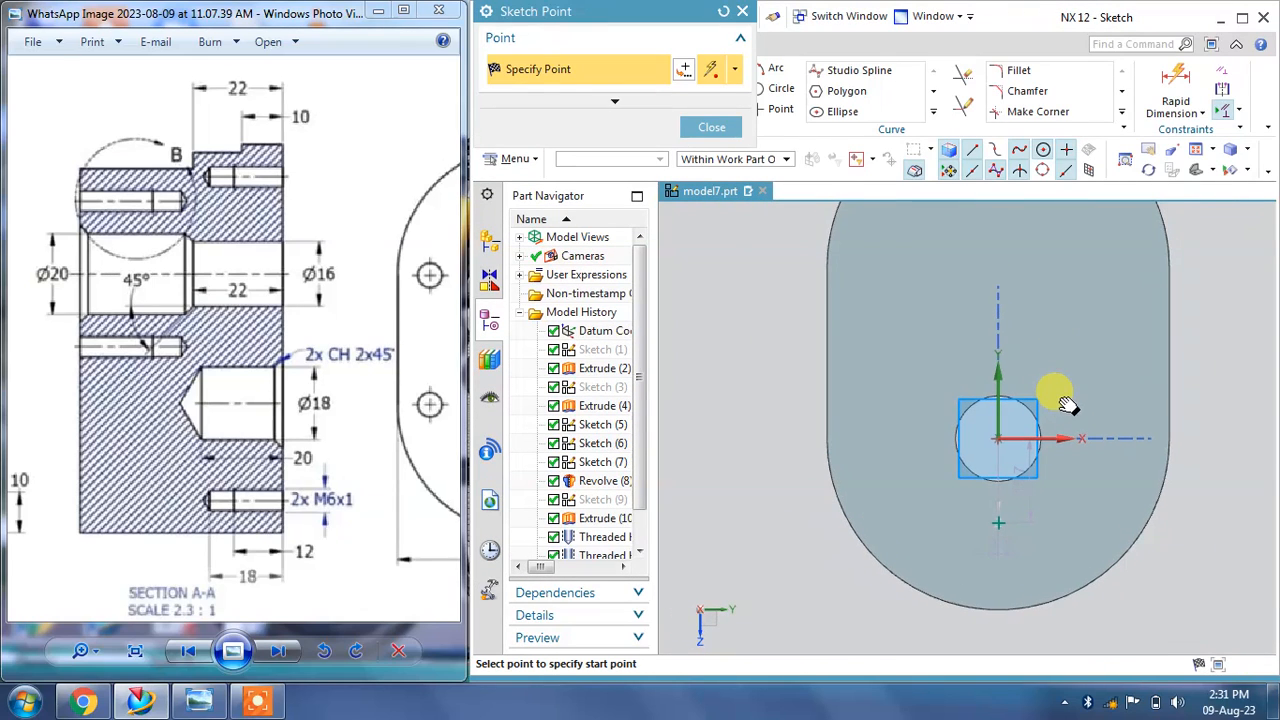
{"action": "left_click", "coordinate": [707, 129]}
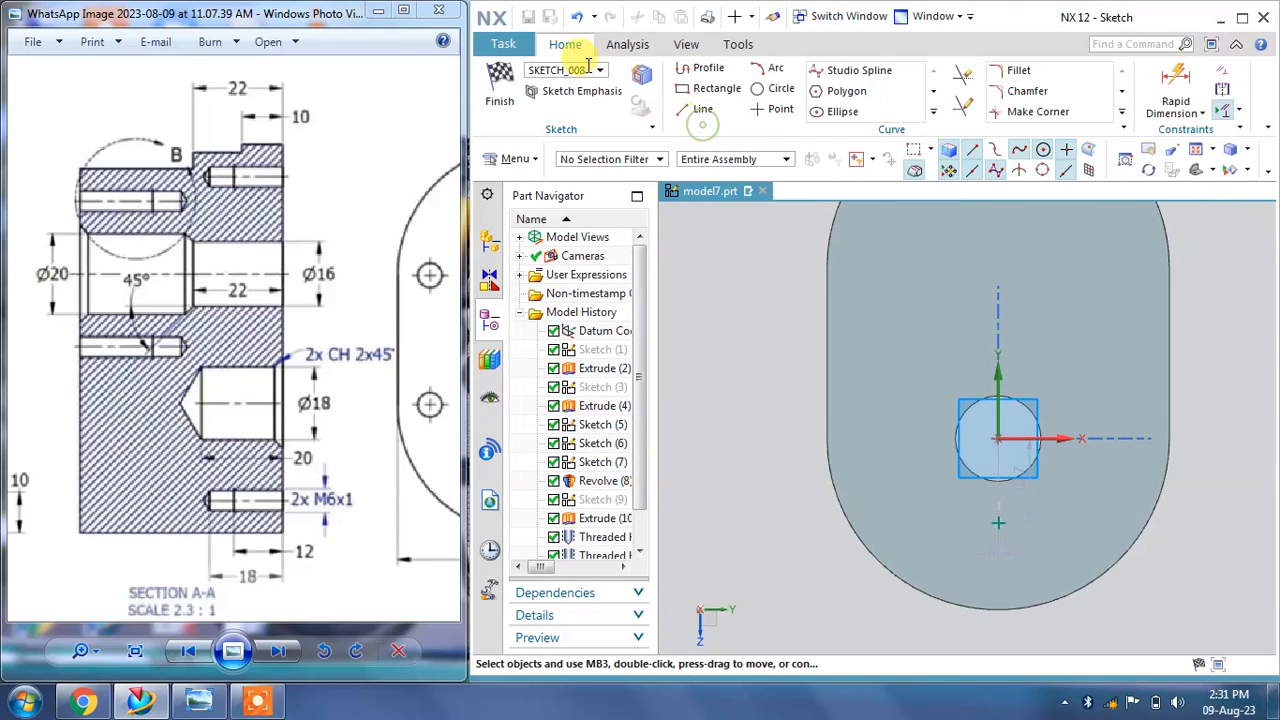
Step: Draw a horizontal 64 mm line across the face between its straight edges and make it a reference line
{"action": "left_click", "coordinate": [703, 112]}
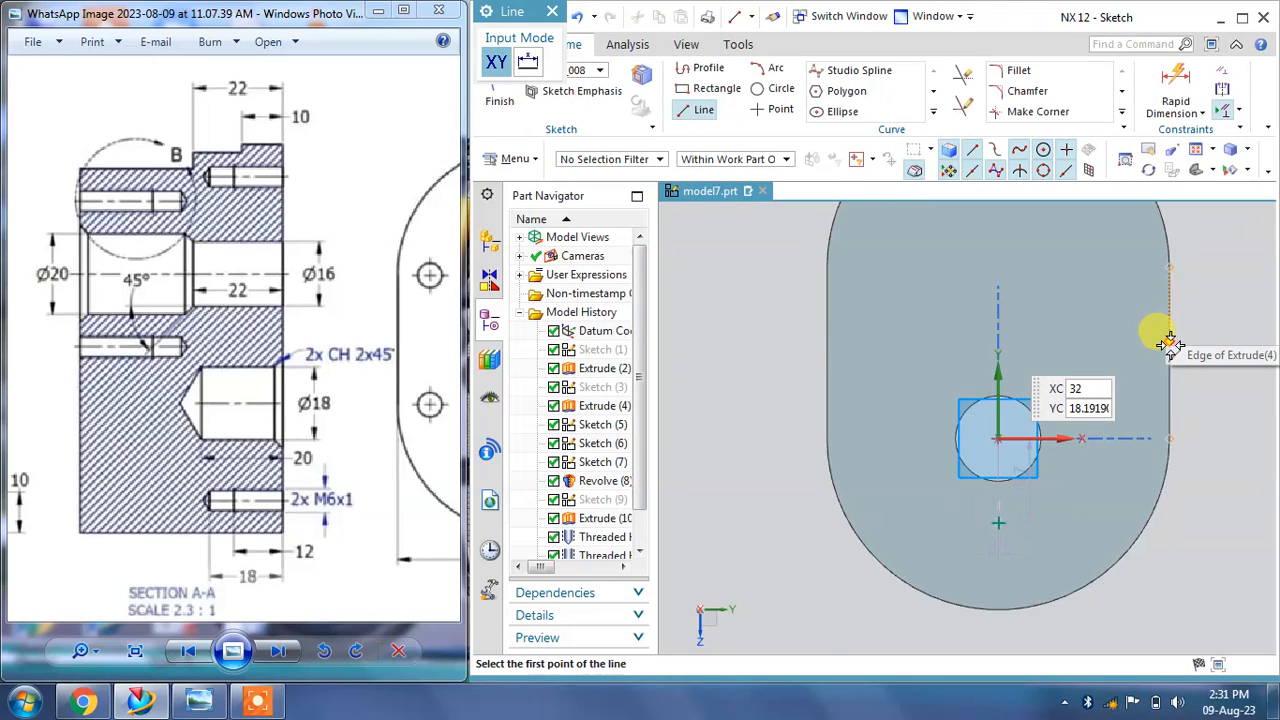
{"action": "left_click", "coordinate": [1170, 345]}
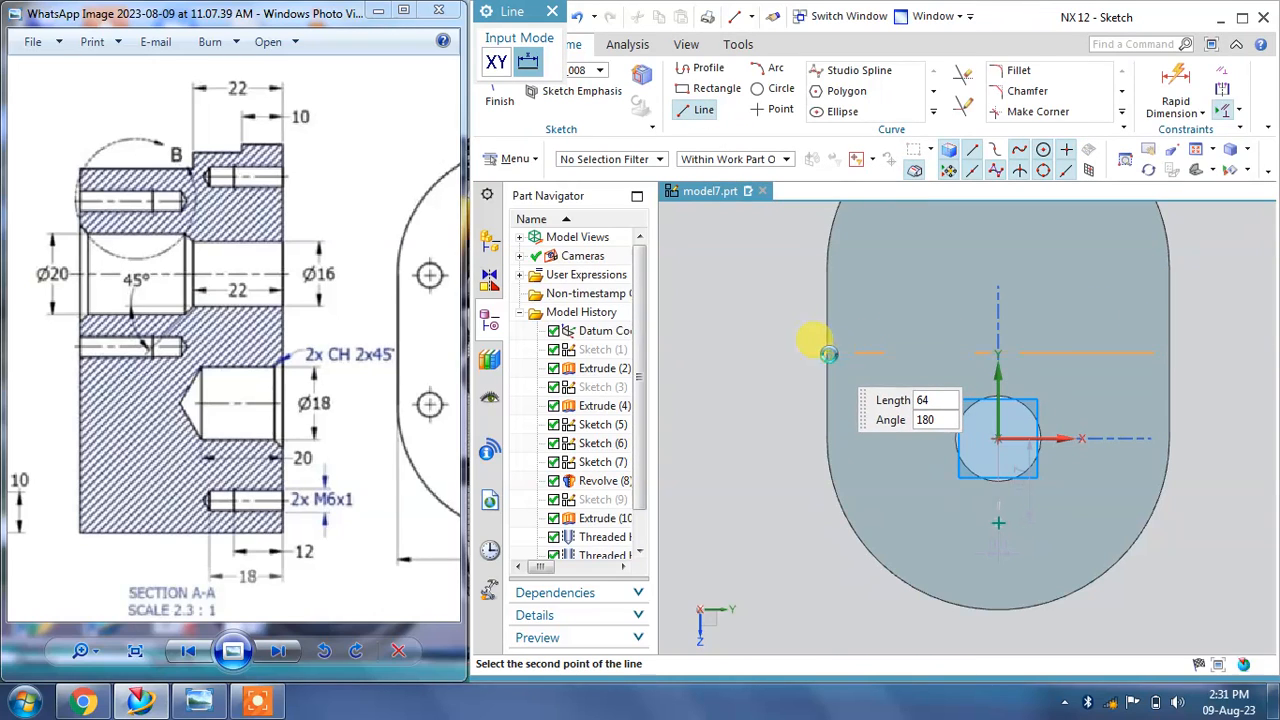
{"action": "left_click", "coordinate": [828, 353]}
{"action": "left_click", "coordinate": [549, 14]}
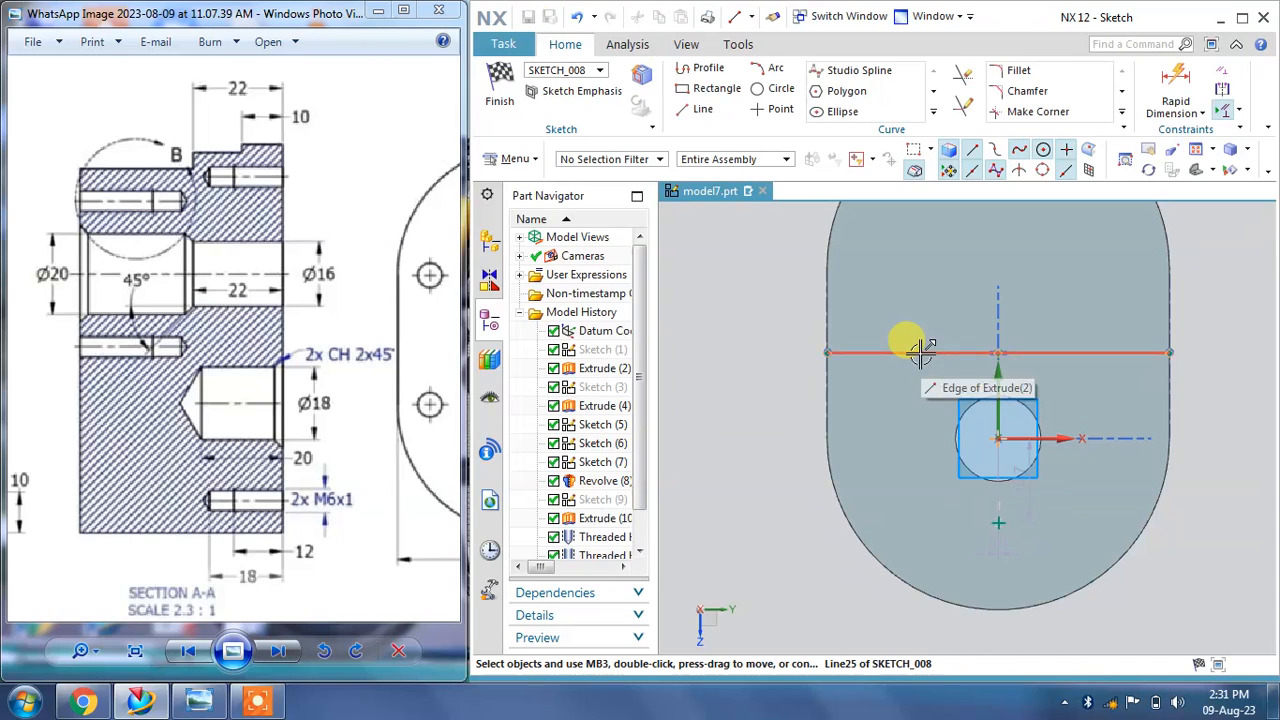
{"action": "left_click", "coordinate": [1000, 354]}
{"action": "left_click", "coordinate": [948, 390]}
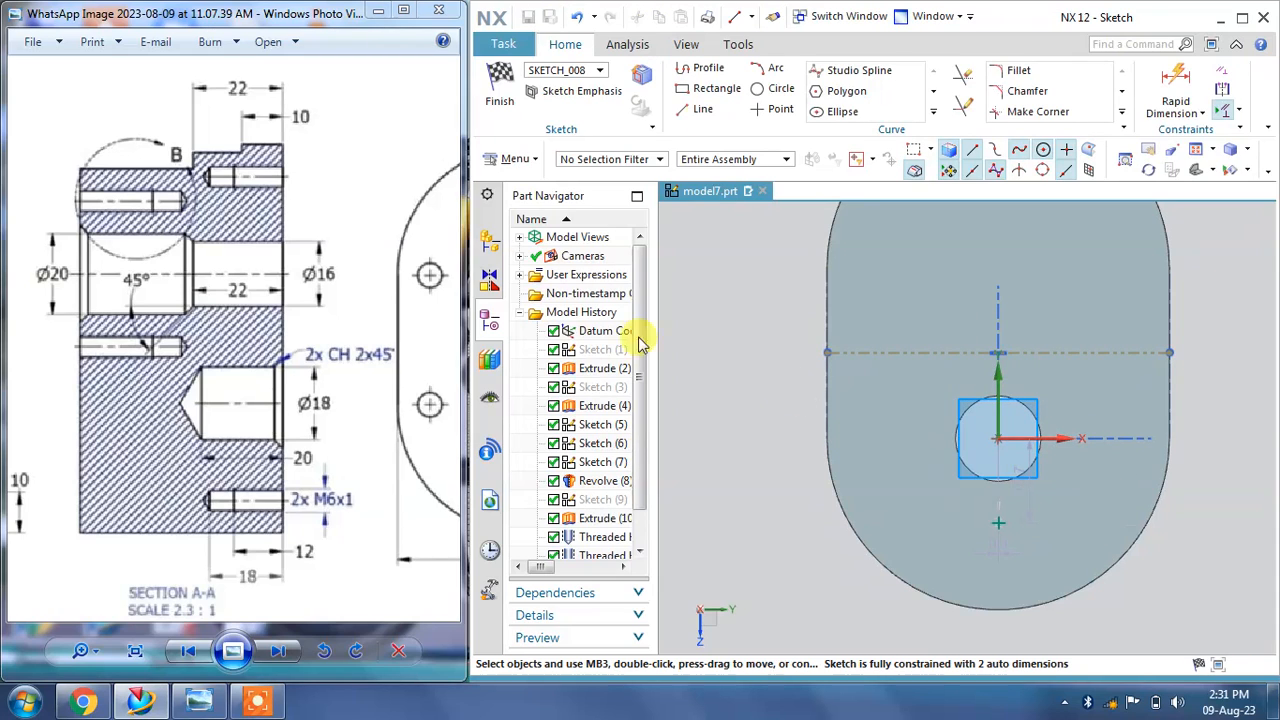
Step: Dimension the hole point 40 mm vertically from the reference line
{"action": "left_click", "coordinate": [1203, 113]}
{"action": "left_click", "coordinate": [1150, 157]}
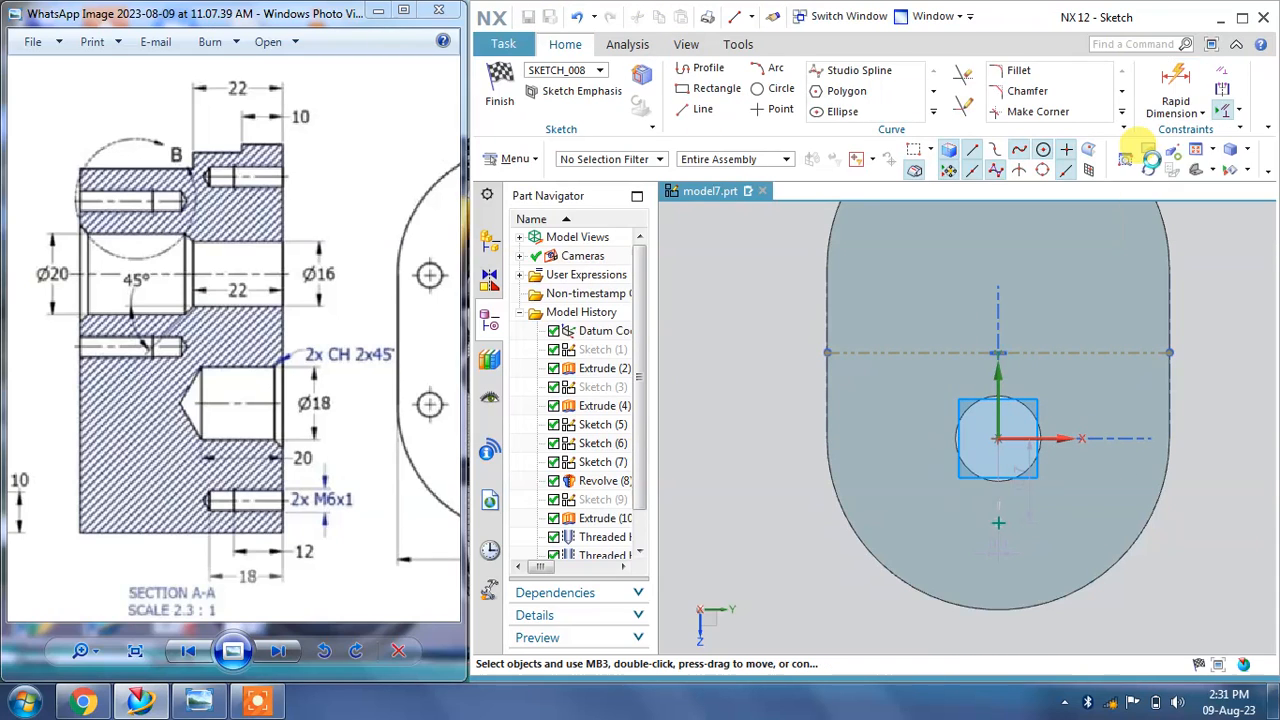
{"action": "left_click_drag", "start_coordinate": [440, 340], "coordinate": [195, 355]}
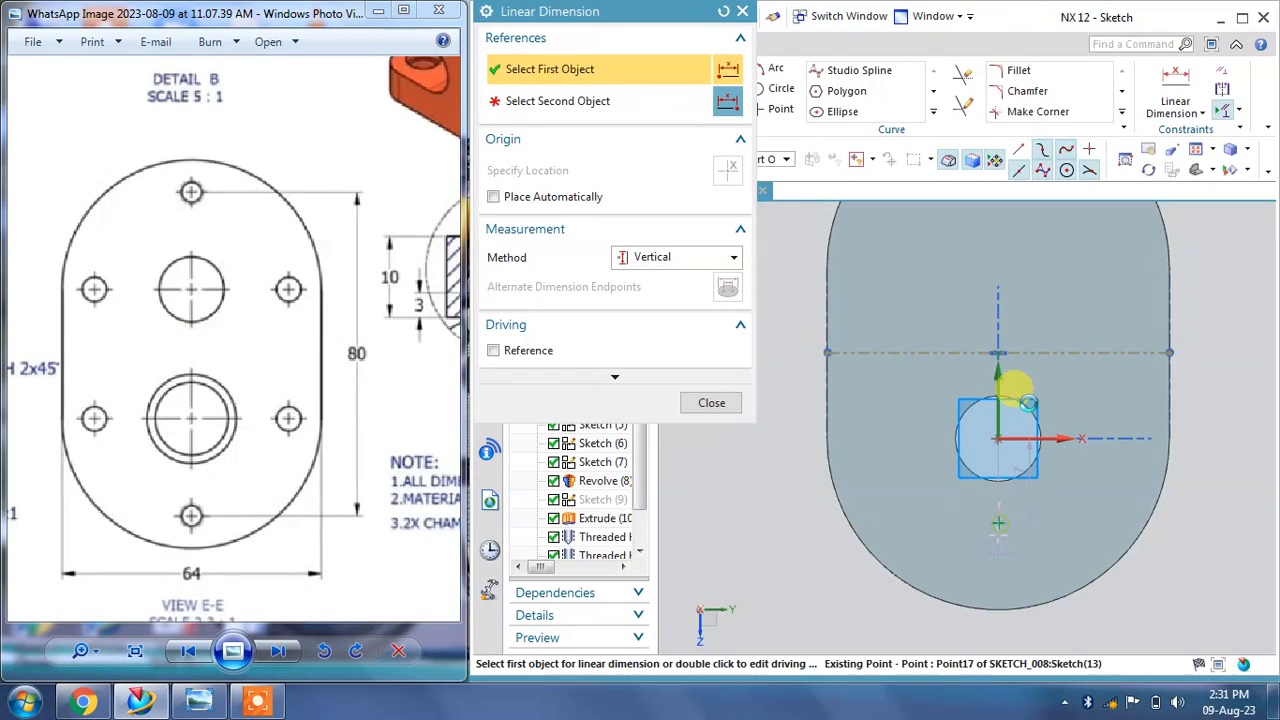
{"action": "left_click", "coordinate": [1000, 522]}
{"action": "left_click", "coordinate": [1050, 363]}
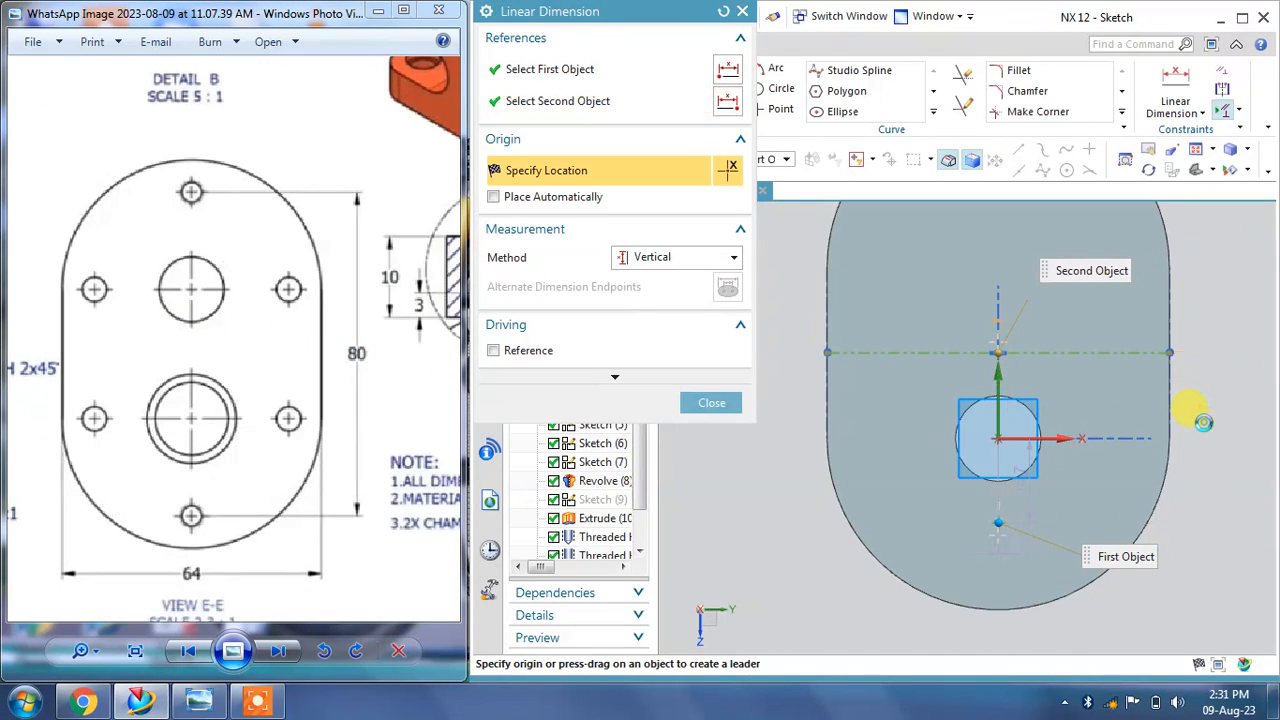
{"action": "left_click", "coordinate": [1216, 458]}
{"action": "type", "text": "40"}
{"action": "key", "text": "Return"}
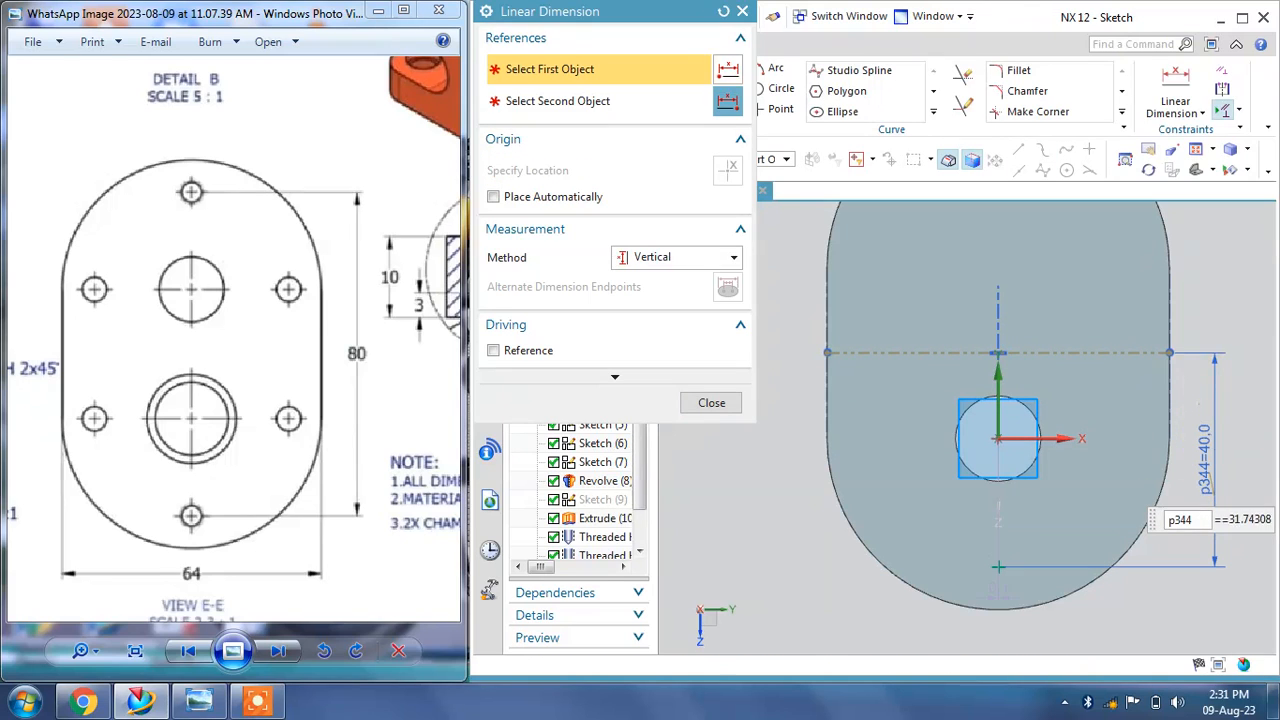
{"action": "left_click", "coordinate": [712, 403]}
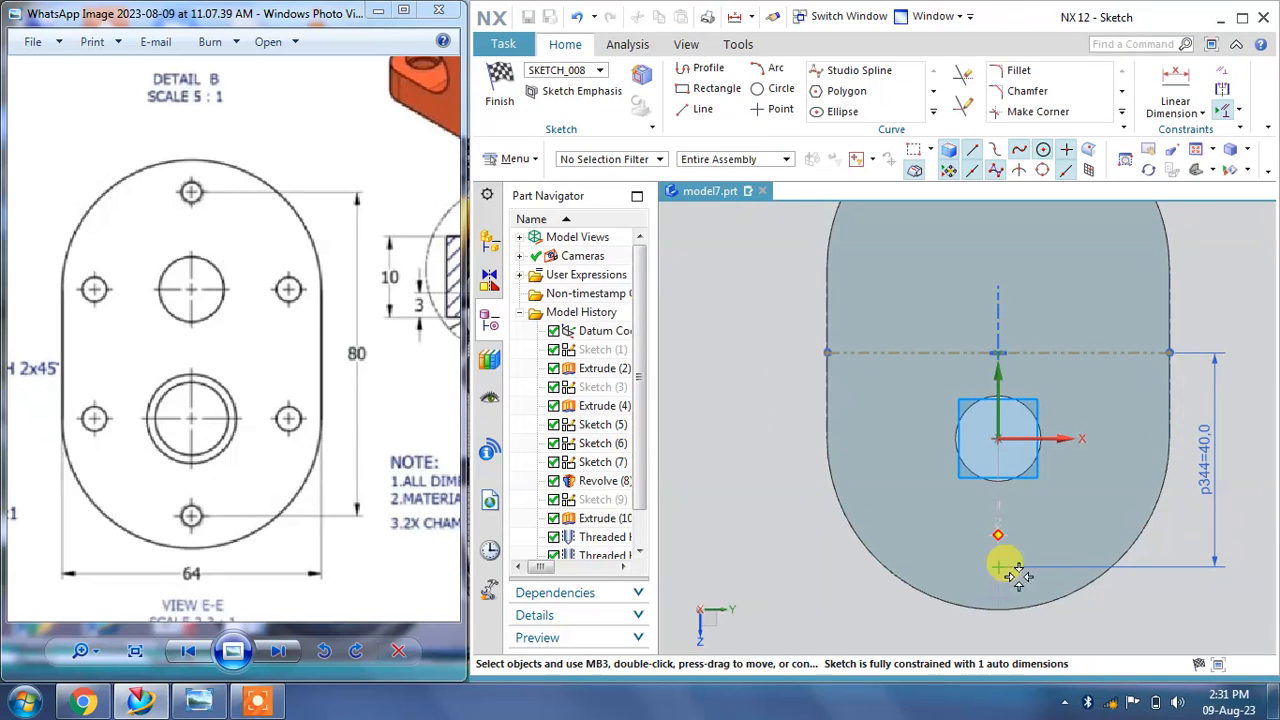
{"action": "scroll", "coordinate": [1000, 598], "scroll_direction": "up", "scroll_amount": 2}
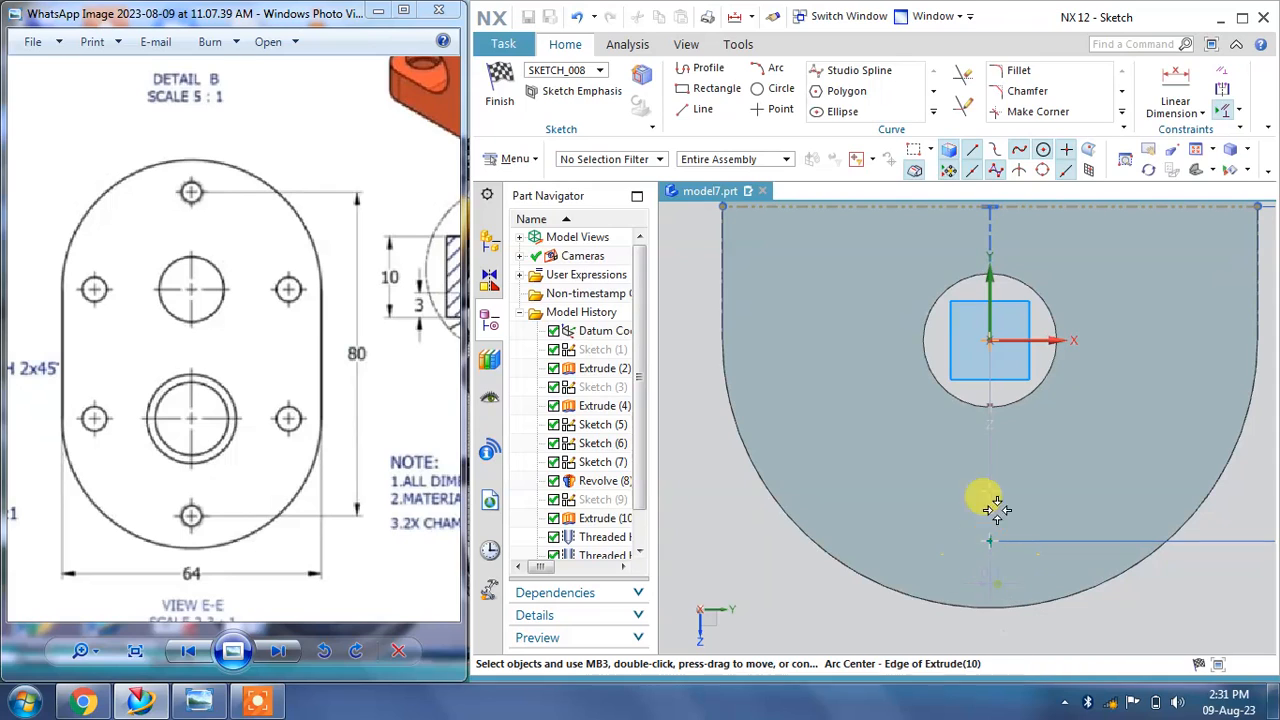
Step: Close the dimension editor and finish the hole point sketch
{"action": "double_click", "coordinate": [1008, 380]}
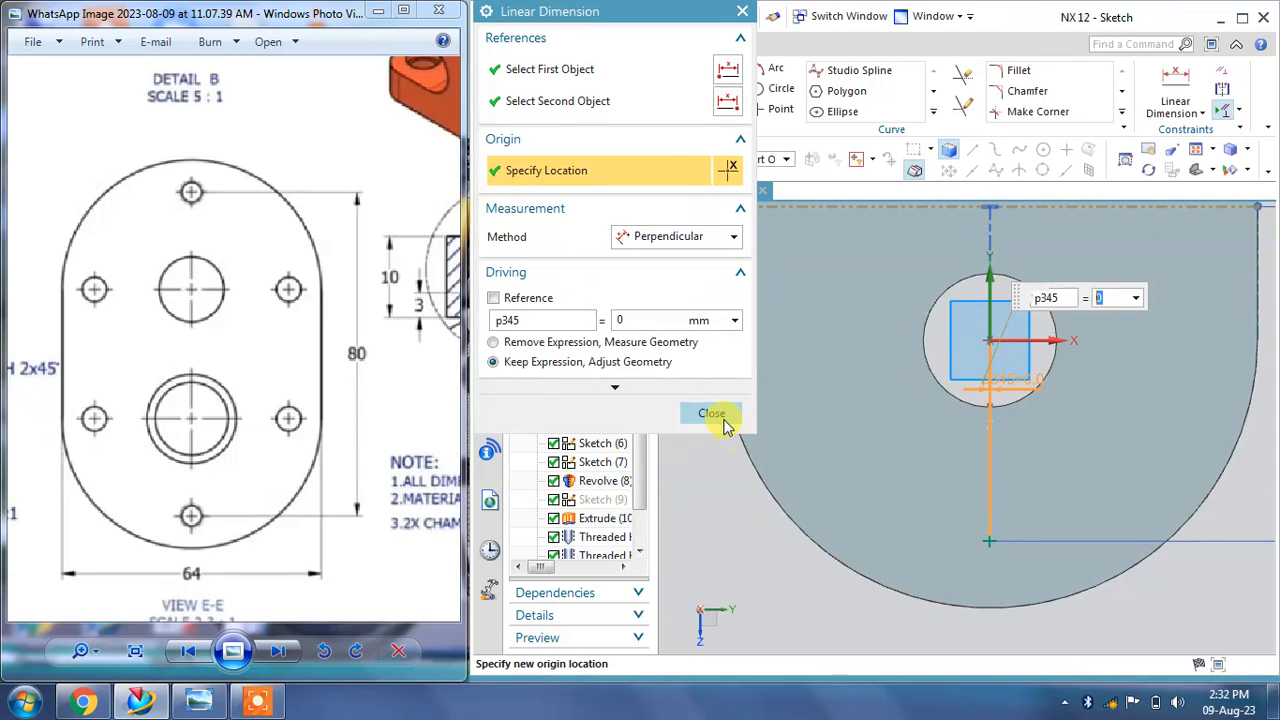
{"action": "left_click", "coordinate": [716, 414]}
{"action": "left_click", "coordinate": [499, 85]}
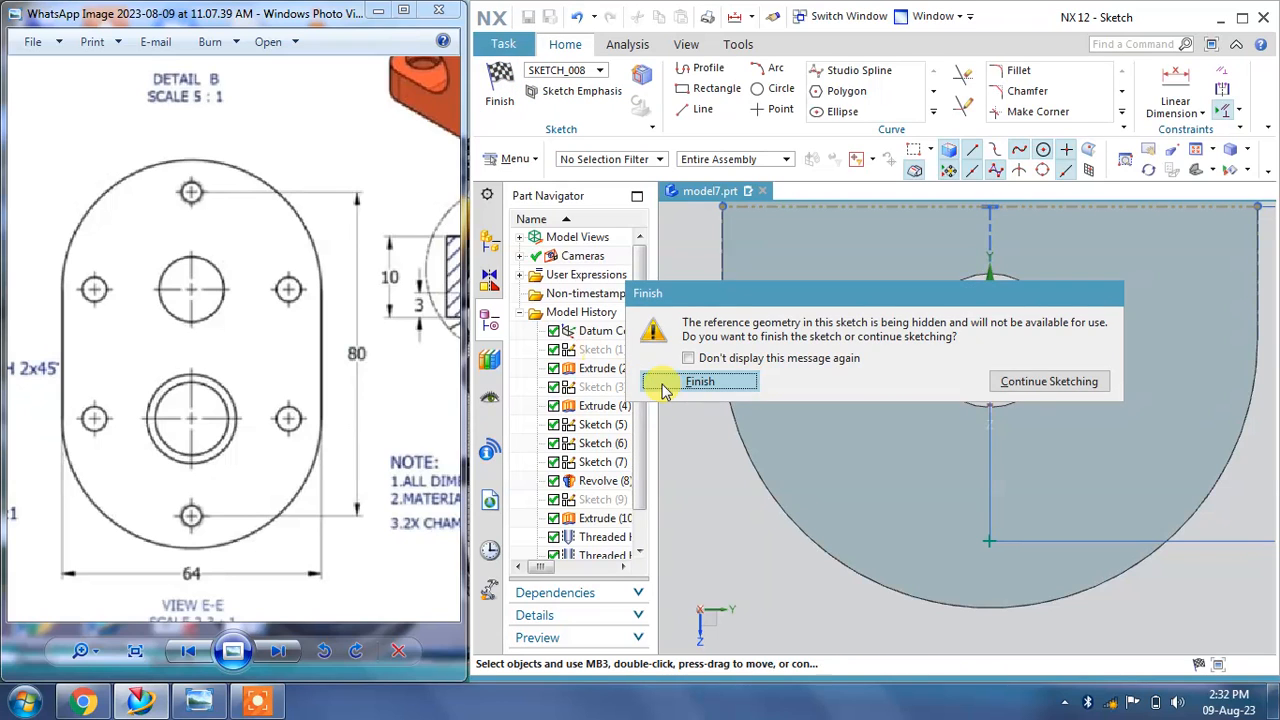
{"action": "left_click", "coordinate": [738, 381]}
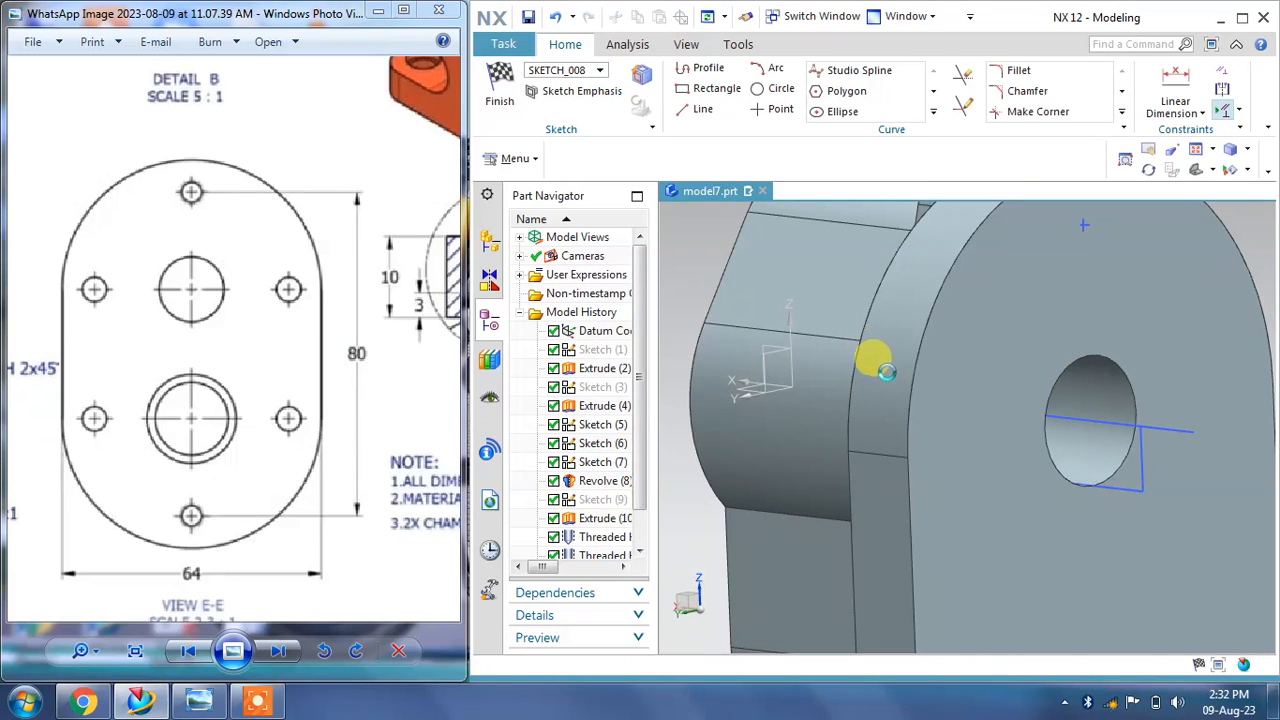
Step: Set the threaded hole's thread depth to 12 mm with Custom depth type and hole depth 18 mm, and apply it
{"action": "mouse_move", "coordinate": [894, 406]}
{"action": "middle_mouse_down"}
{"action": "mouse_move", "coordinate": [869, 377]}
{"action": "mouse_move", "coordinate": [944, 398]}
{"action": "middle_mouse_up"}
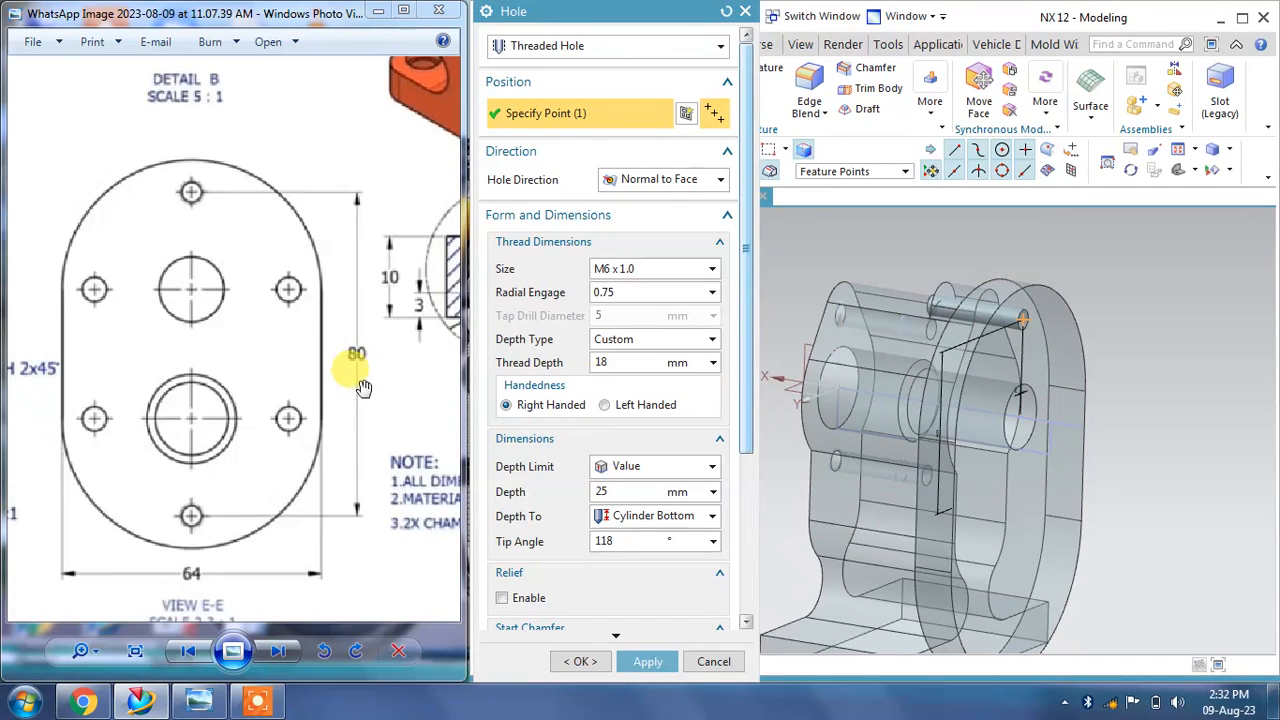
{"action": "mouse_move", "coordinate": [359, 390]}
{"action": "left_mouse_down"}
{"action": "mouse_move", "coordinate": [183, 402]}
{"action": "mouse_move", "coordinate": [376, 176]}
{"action": "mouse_move", "coordinate": [423, 351]}
{"action": "mouse_move", "coordinate": [251, 408]}
{"action": "mouse_move", "coordinate": [245, 515]}
{"action": "left_mouse_up"}
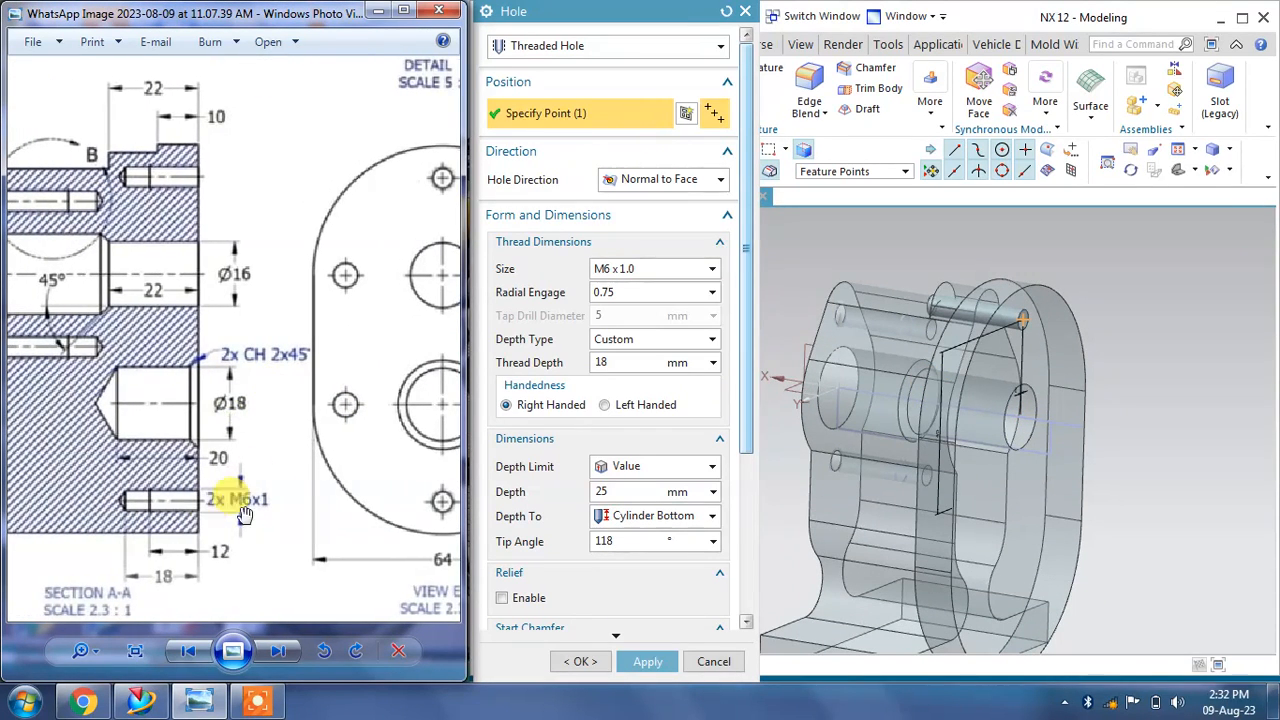
{"action": "left_click", "coordinate": [604, 361]}
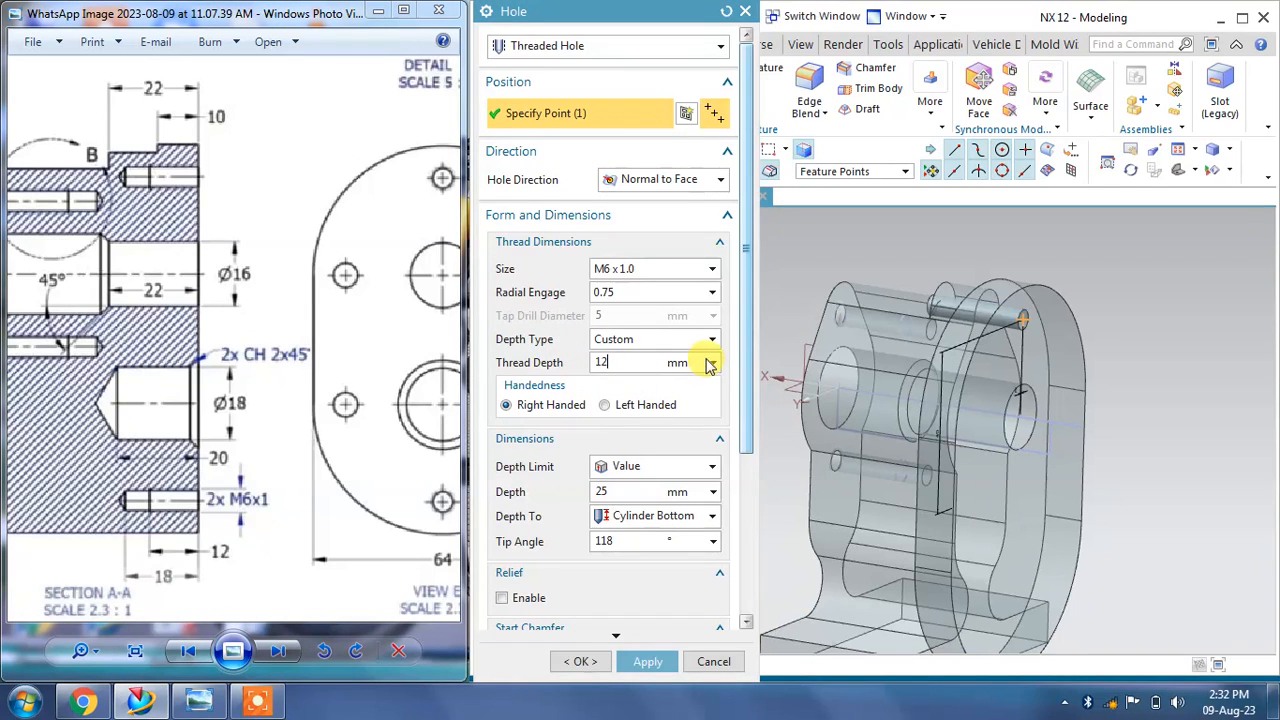
{"action": "left_click", "coordinate": [668, 340]}
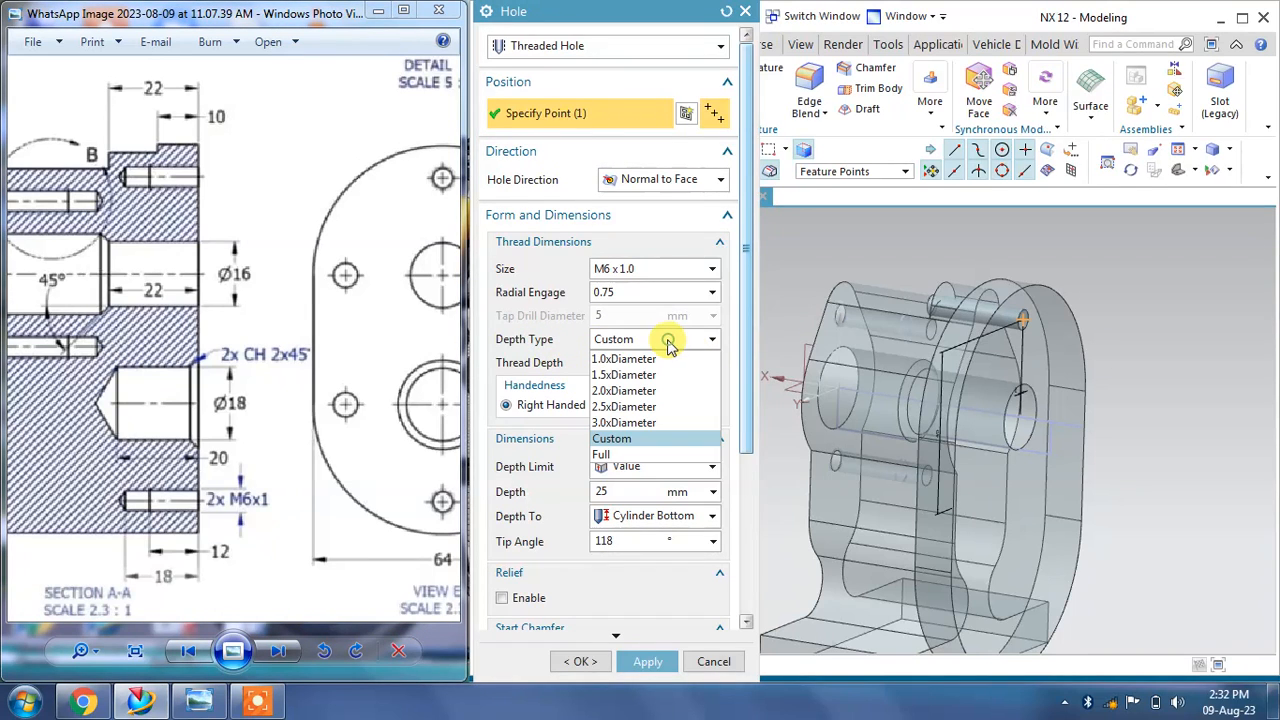
{"action": "left_click", "coordinate": [623, 438]}
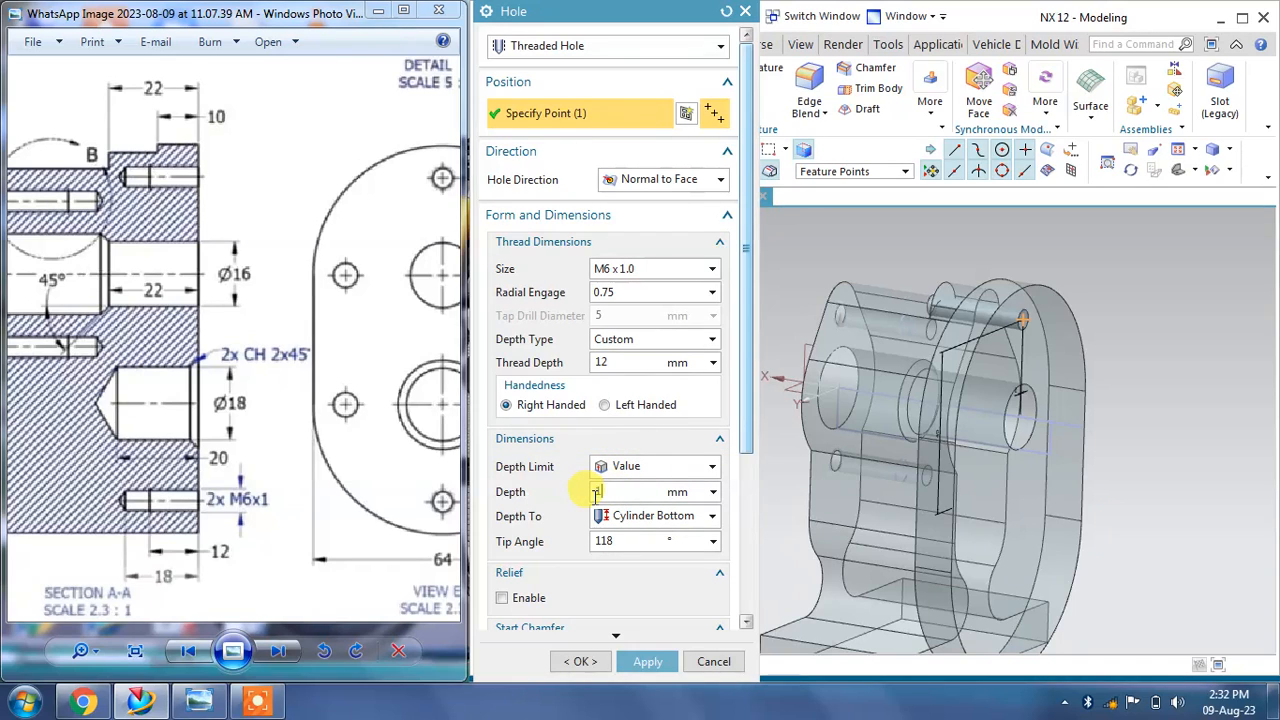
{"action": "left_click", "coordinate": [650, 664]}
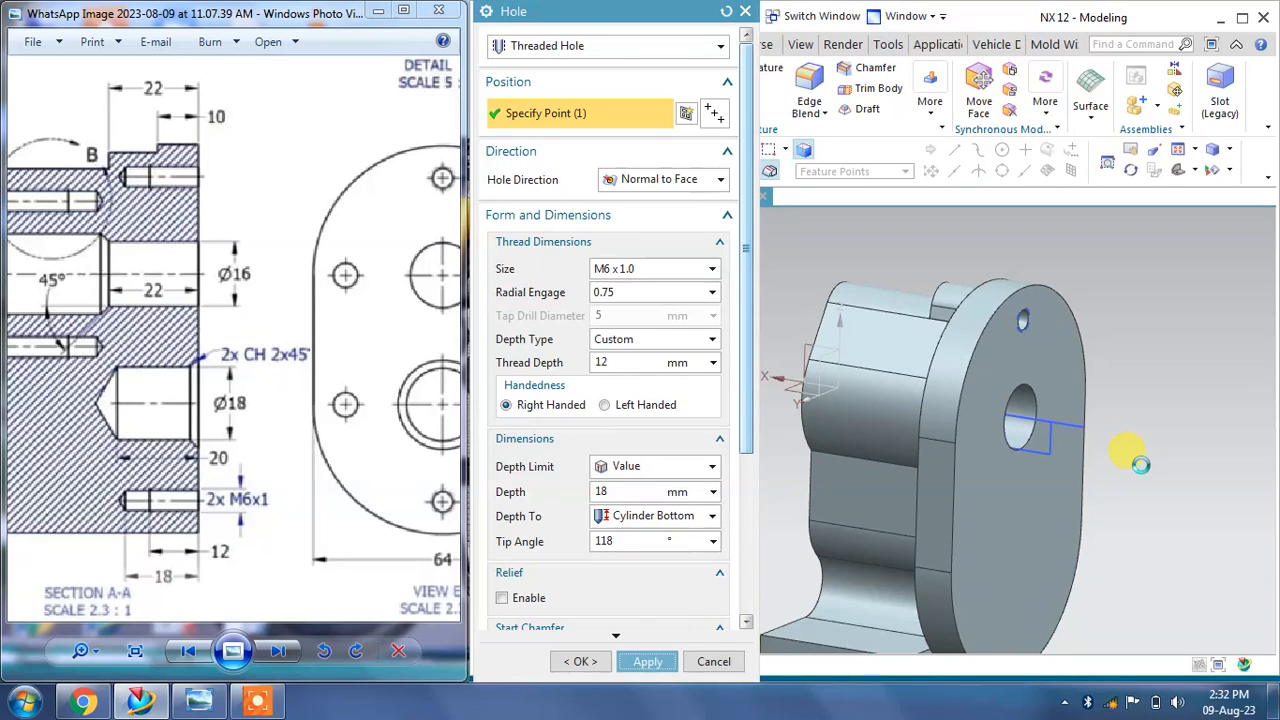
Step: Start another threaded hole with its sketch point placed on the large rounded end face above the bore
{"action": "scroll", "coordinate": [1138, 460], "scroll_direction": "up", "scroll_amount": 5}
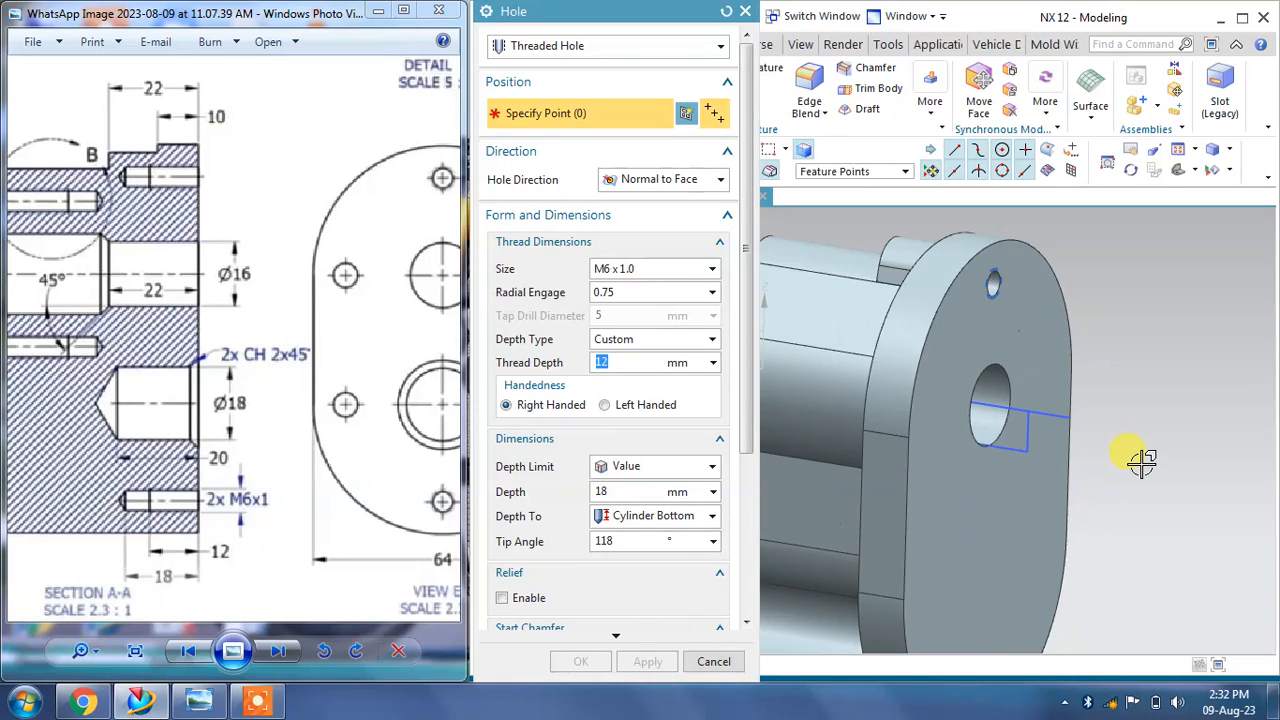
{"action": "scroll", "coordinate": [1120, 535], "scroll_direction": "down", "scroll_amount": 8}
{"action": "scroll", "coordinate": [1120, 535], "scroll_direction": "up", "scroll_amount": 5}
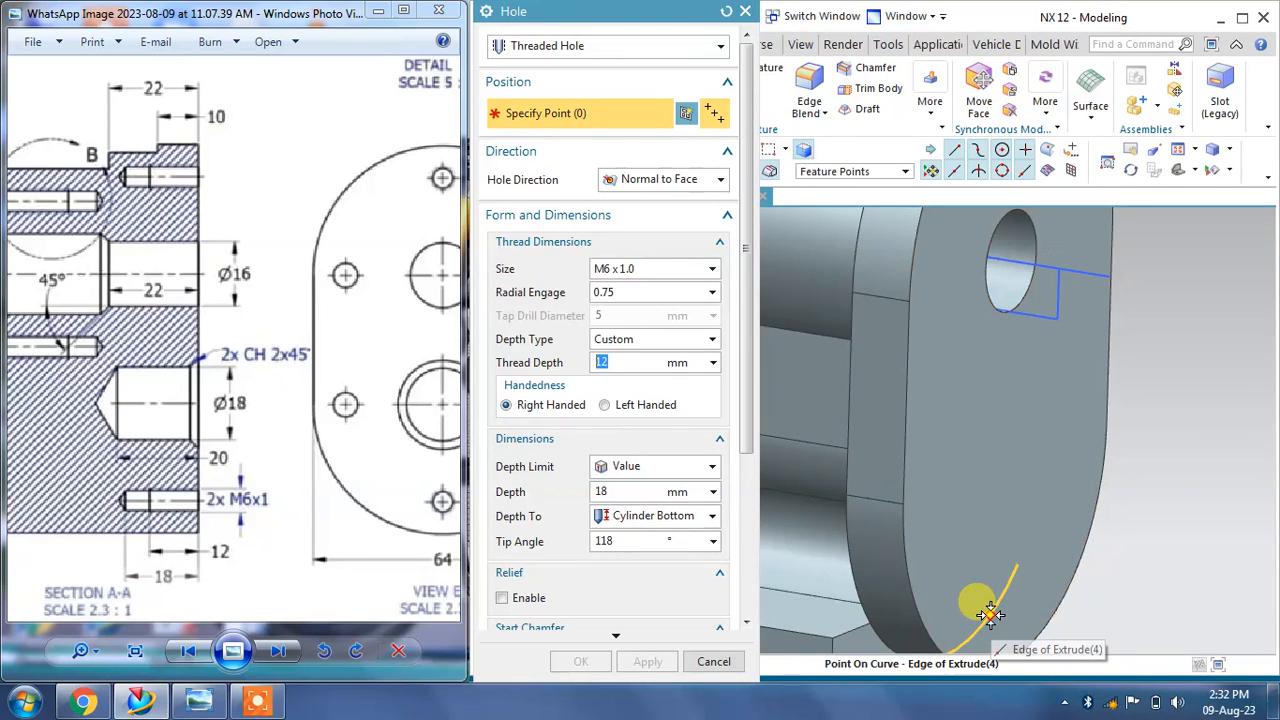
{"action": "key", "text": "Escape"}
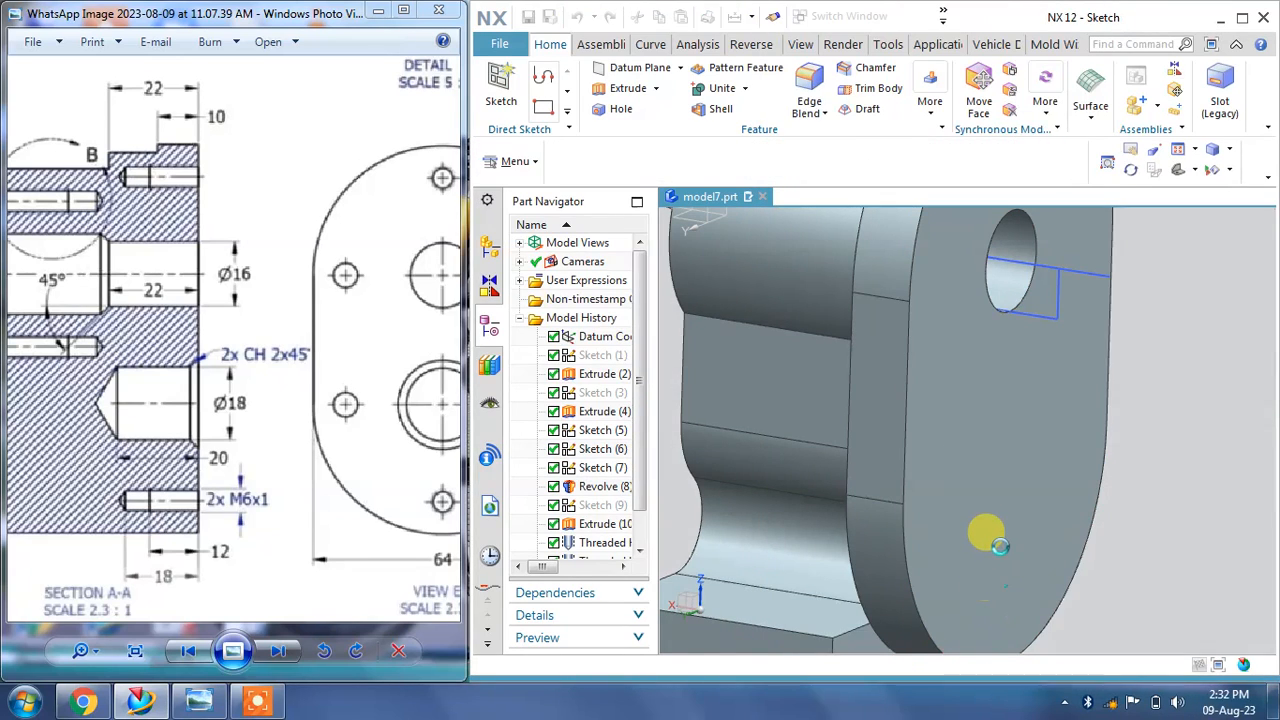
{"action": "left_click", "coordinate": [713, 388]}
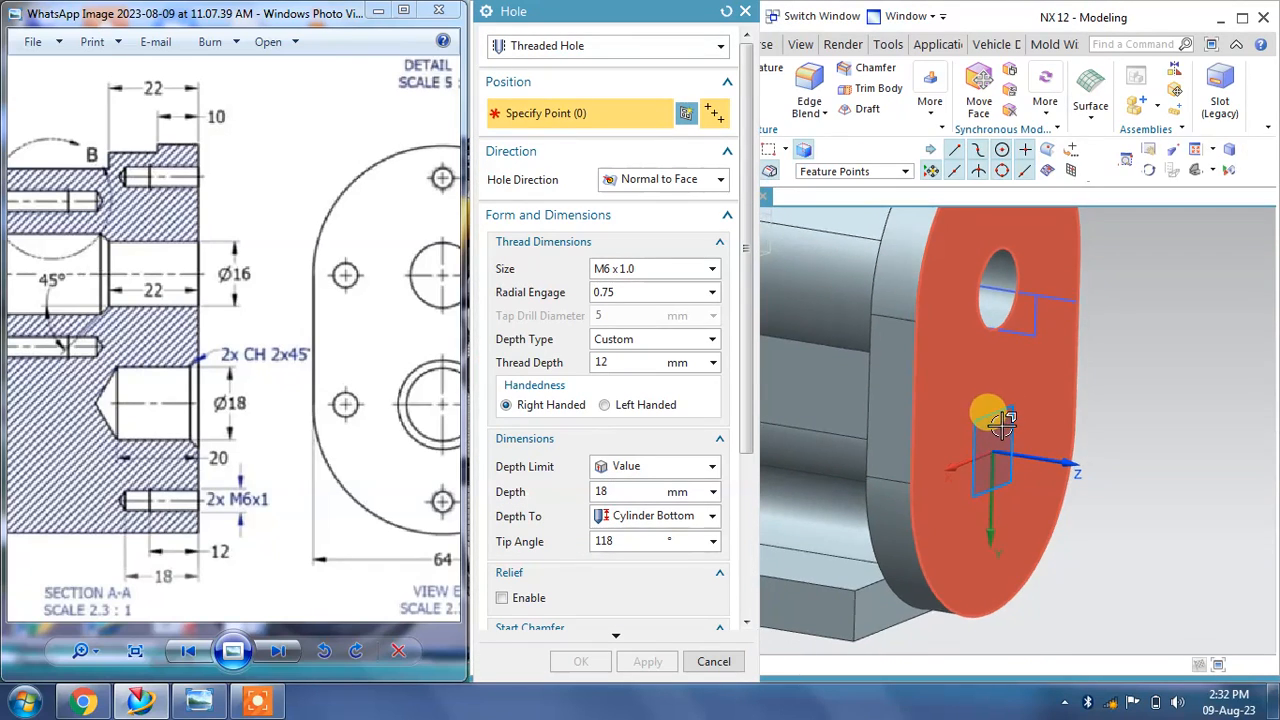
{"action": "left_click", "coordinate": [1002, 424]}
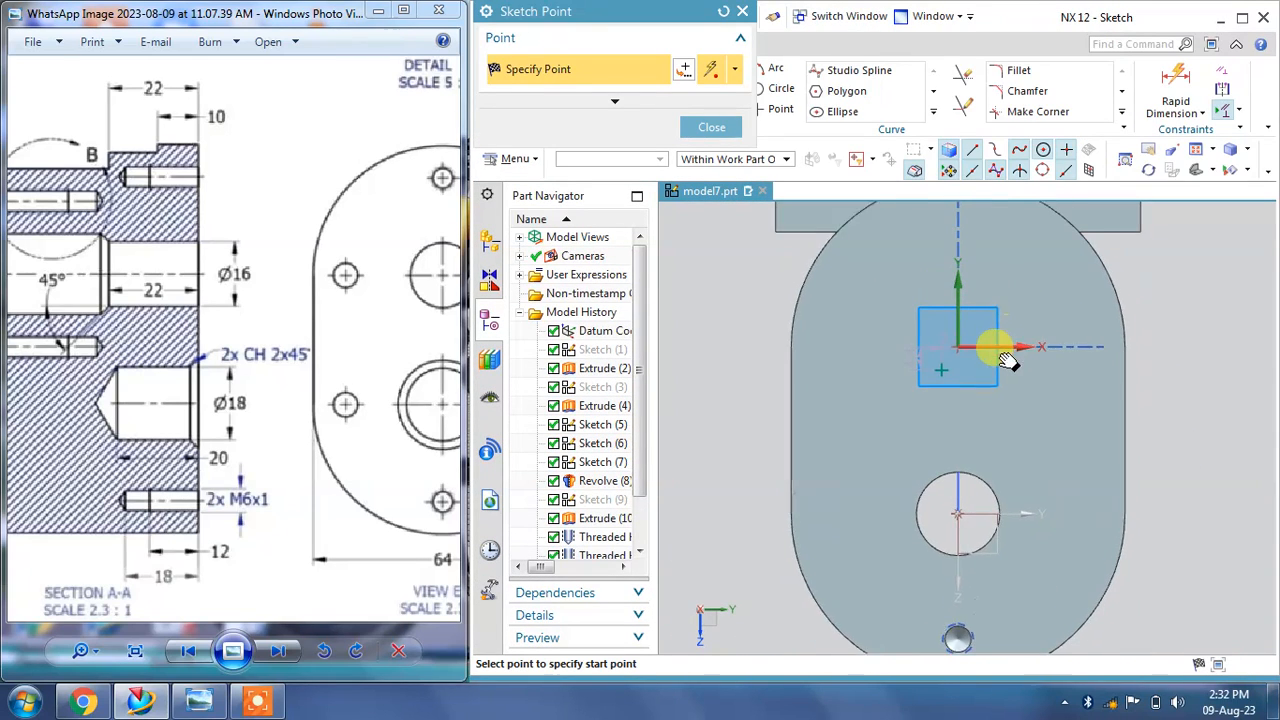
{"action": "left_click", "coordinate": [711, 127]}
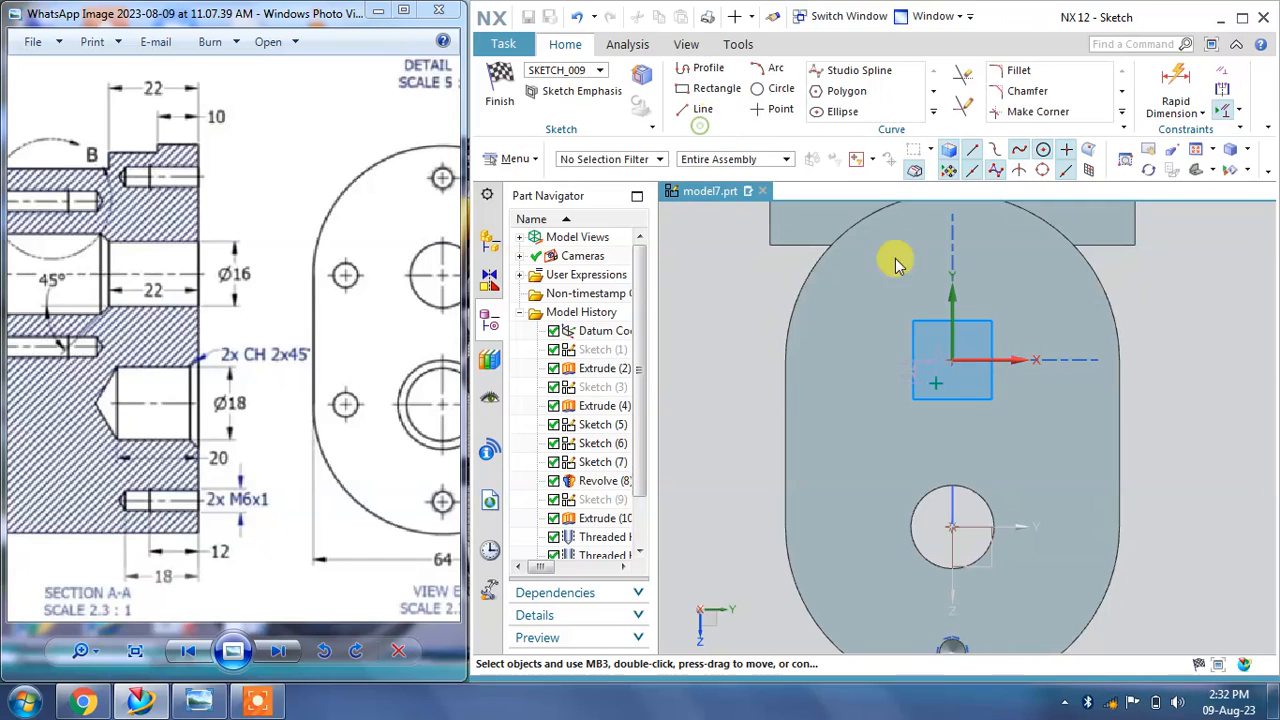
Step: Constrain the new hole point to be vertically aligned with the bore's centre
{"action": "left_click", "coordinate": [1222, 86]}
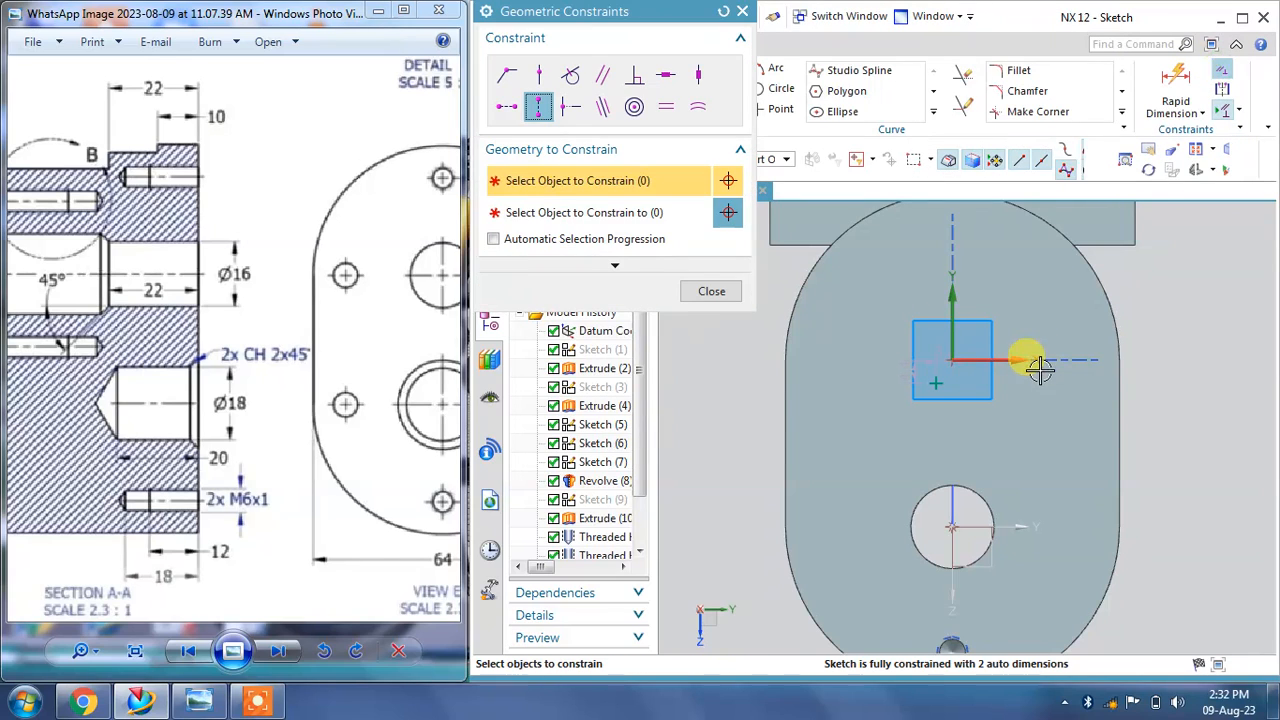
{"action": "left_click", "coordinate": [933, 381]}
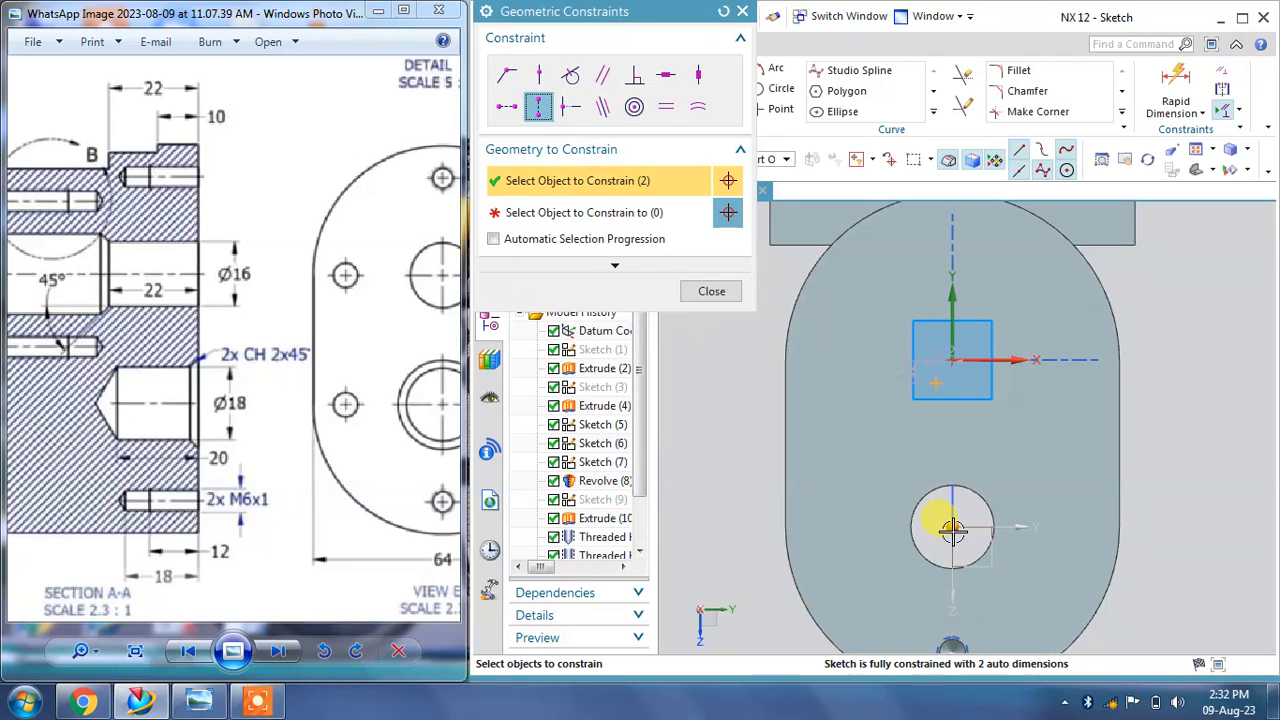
{"action": "left_click", "coordinate": [723, 12]}
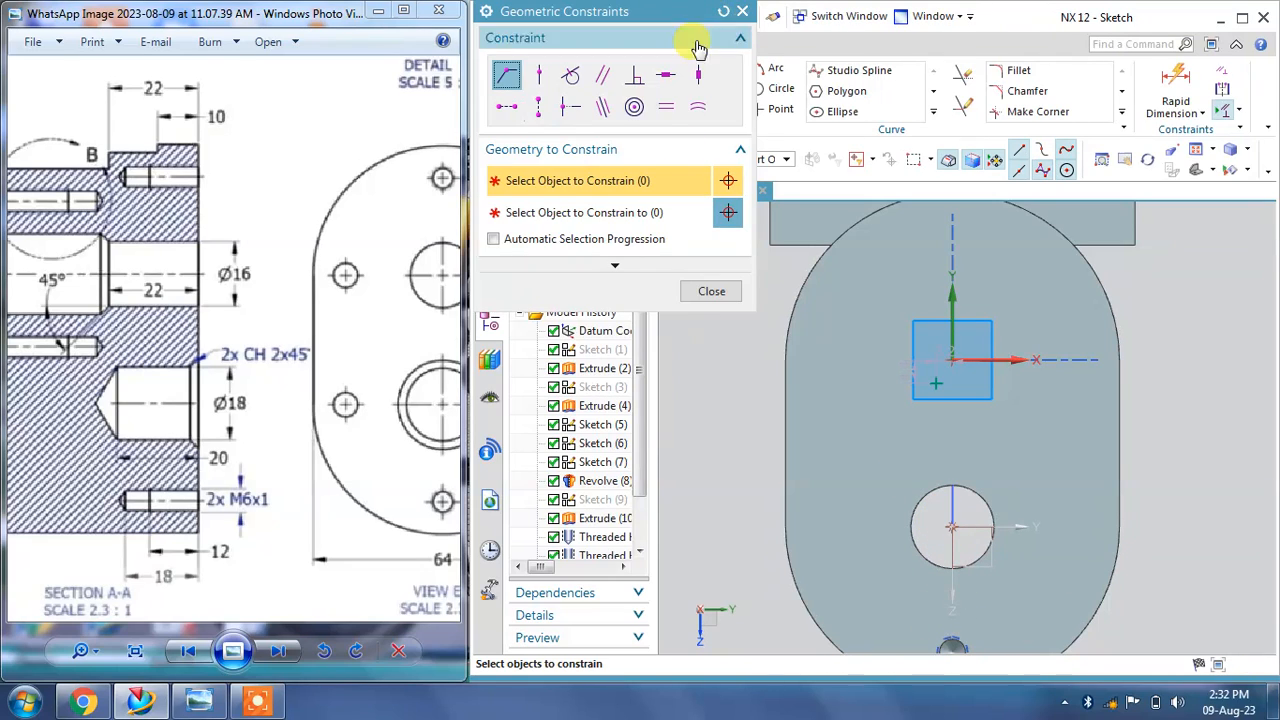
{"action": "left_click", "coordinate": [540, 106]}
{"action": "left_click", "coordinate": [952, 527]}
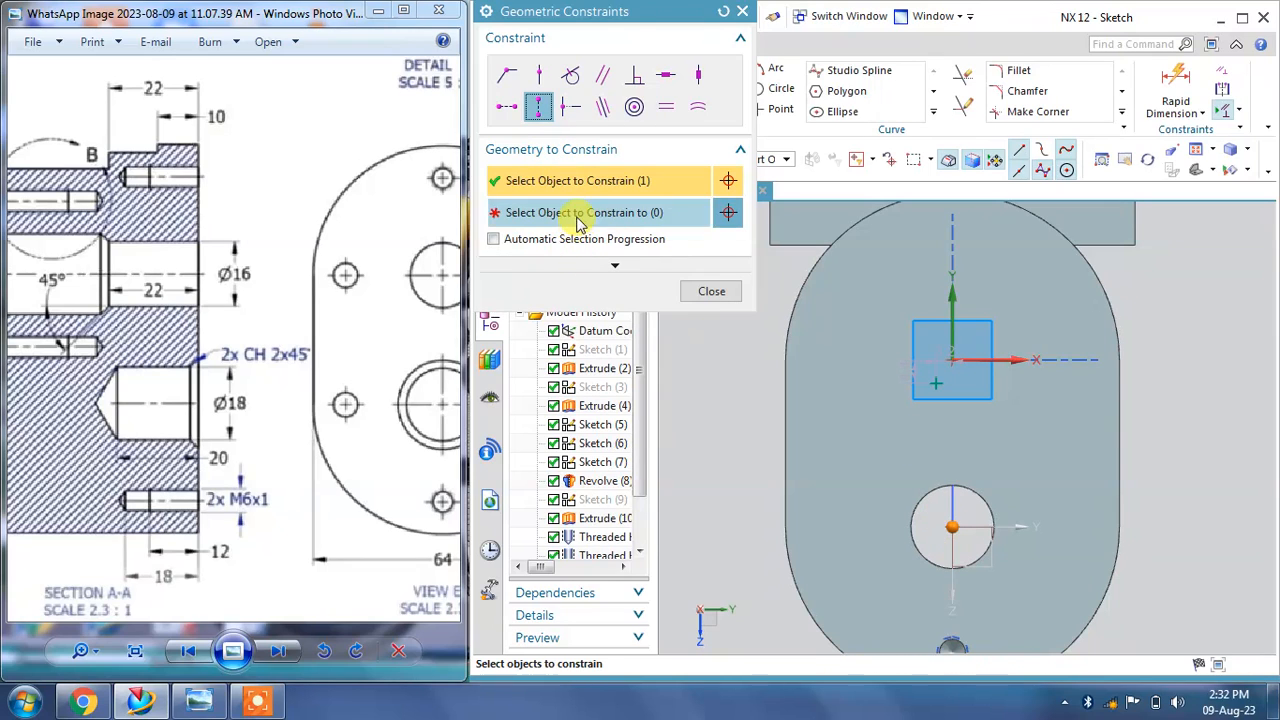
{"action": "left_click", "coordinate": [571, 213]}
{"action": "left_click", "coordinate": [918, 385]}
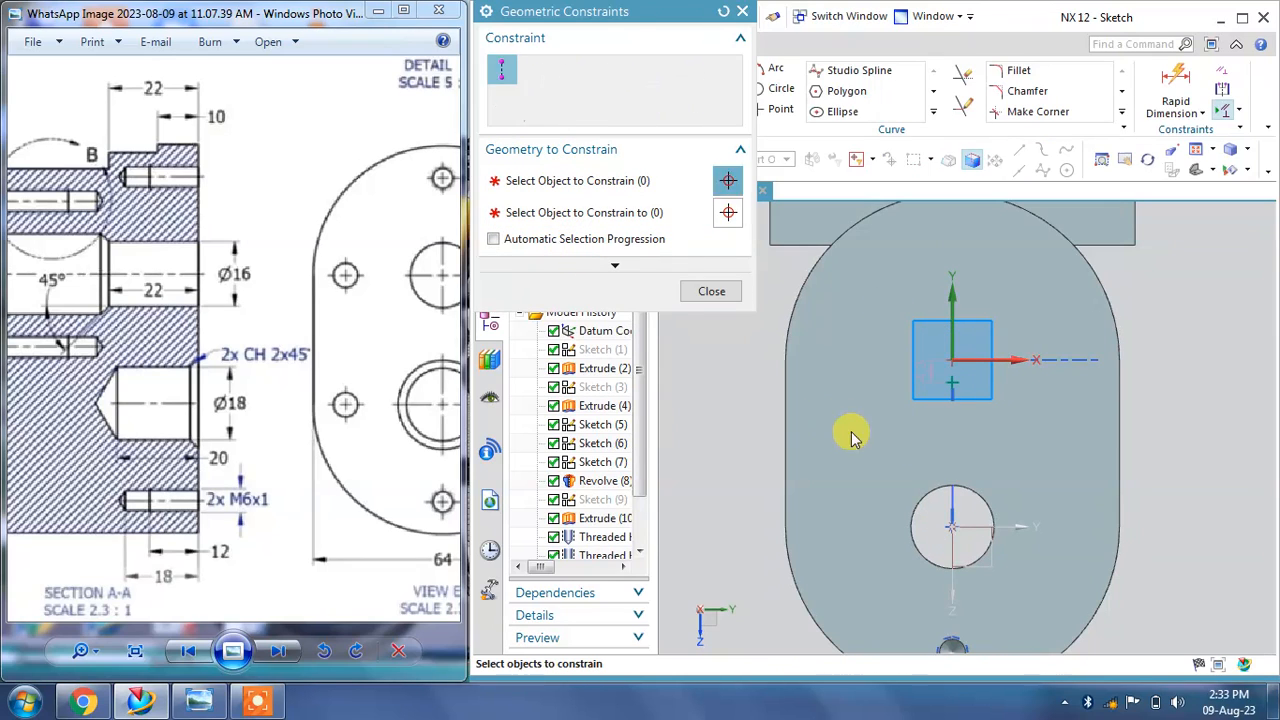
{"action": "left_click", "coordinate": [711, 290]}
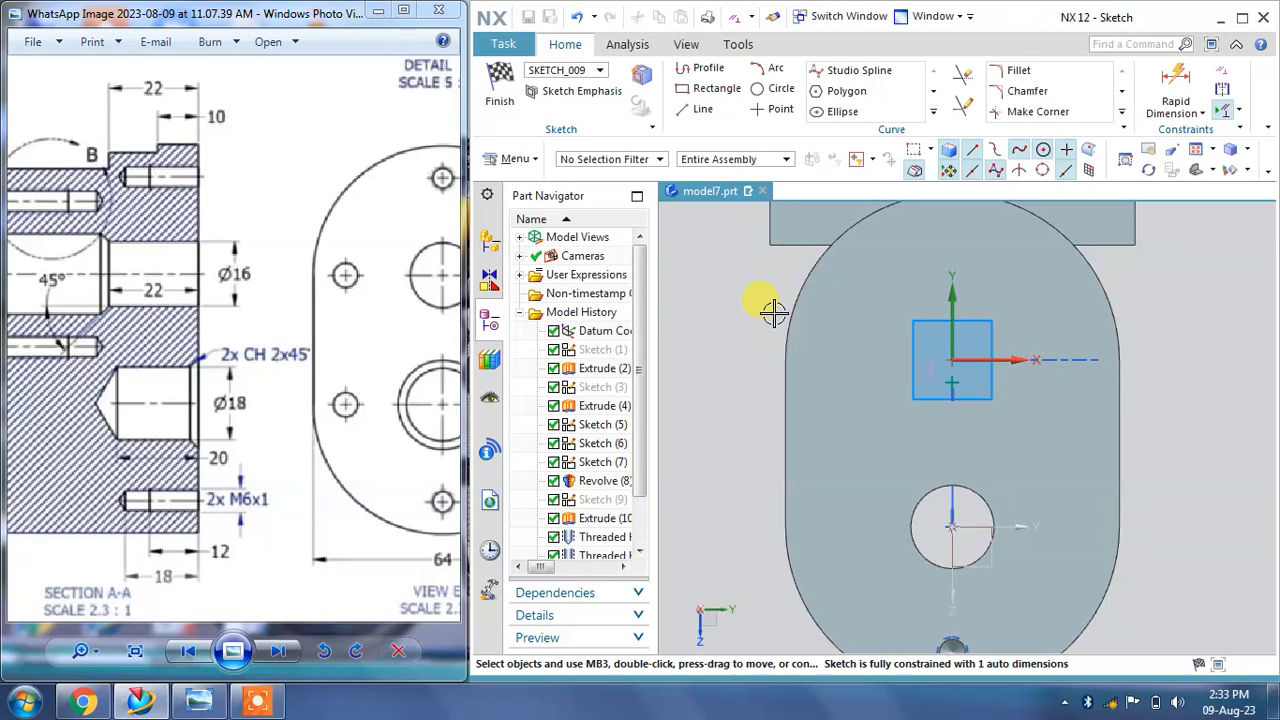
Step: Dimension the hole point 80 mm vertically from the lower threaded hole on the end face
{"action": "left_click_drag", "start_coordinate": [315, 303], "coordinate": [113, 303]}
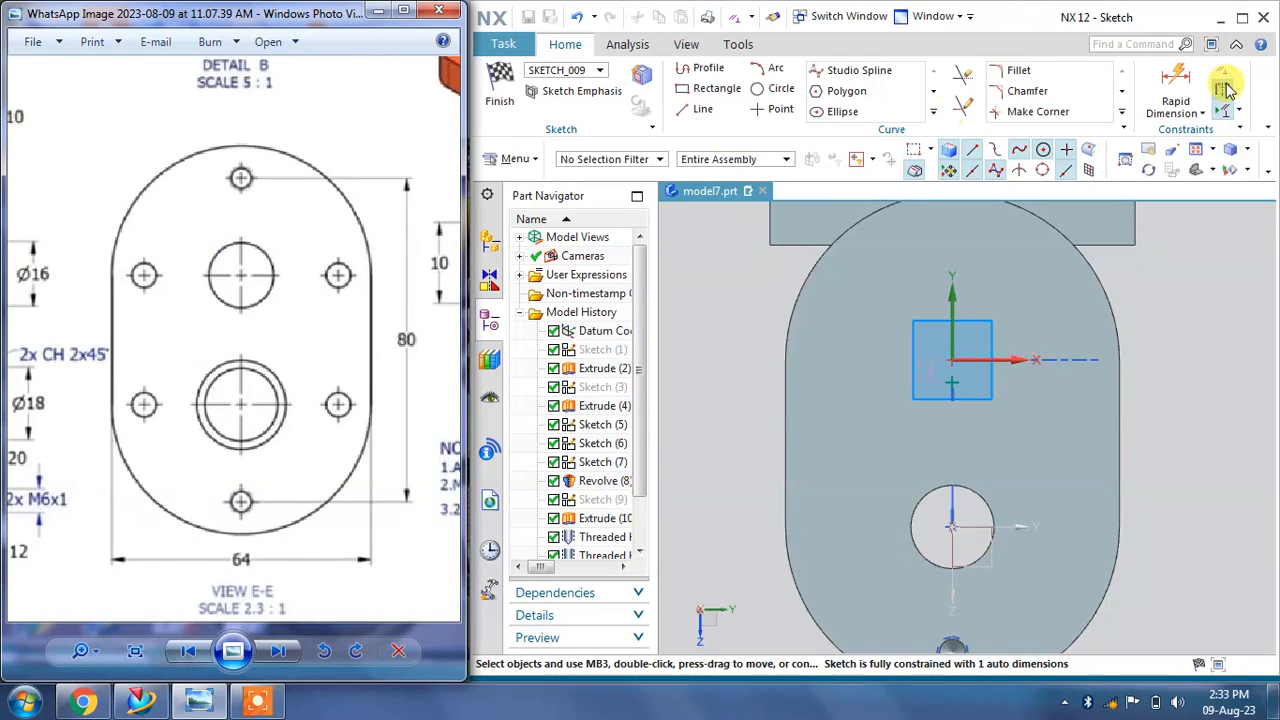
{"action": "left_click", "coordinate": [1176, 80]}
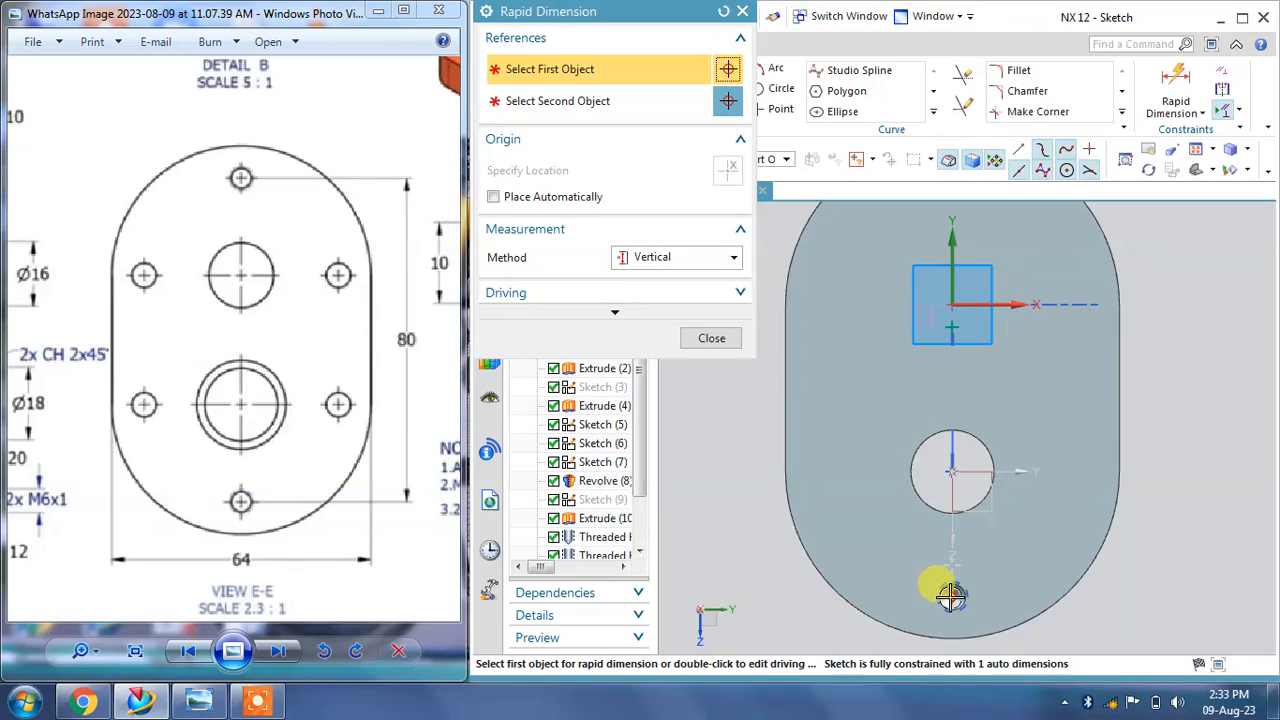
{"action": "left_click", "coordinate": [952, 595]}
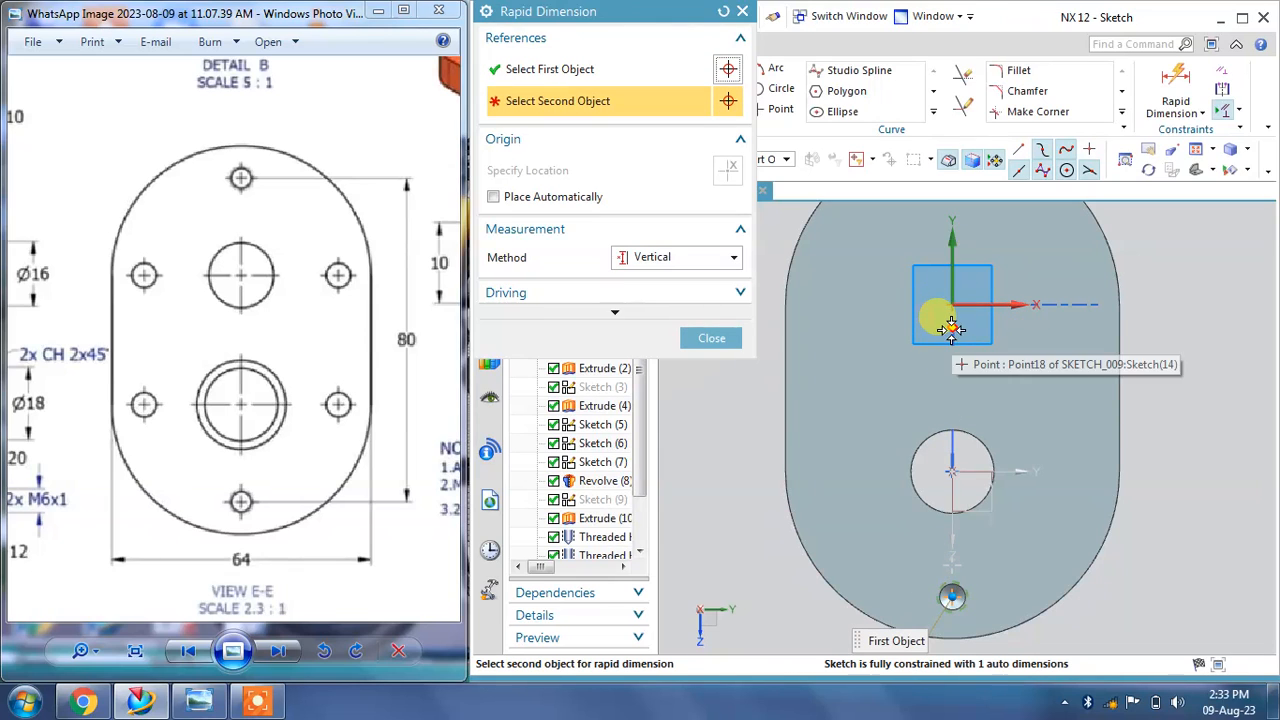
{"action": "left_click", "coordinate": [950, 327]}
{"action": "left_click", "coordinate": [1183, 437]}
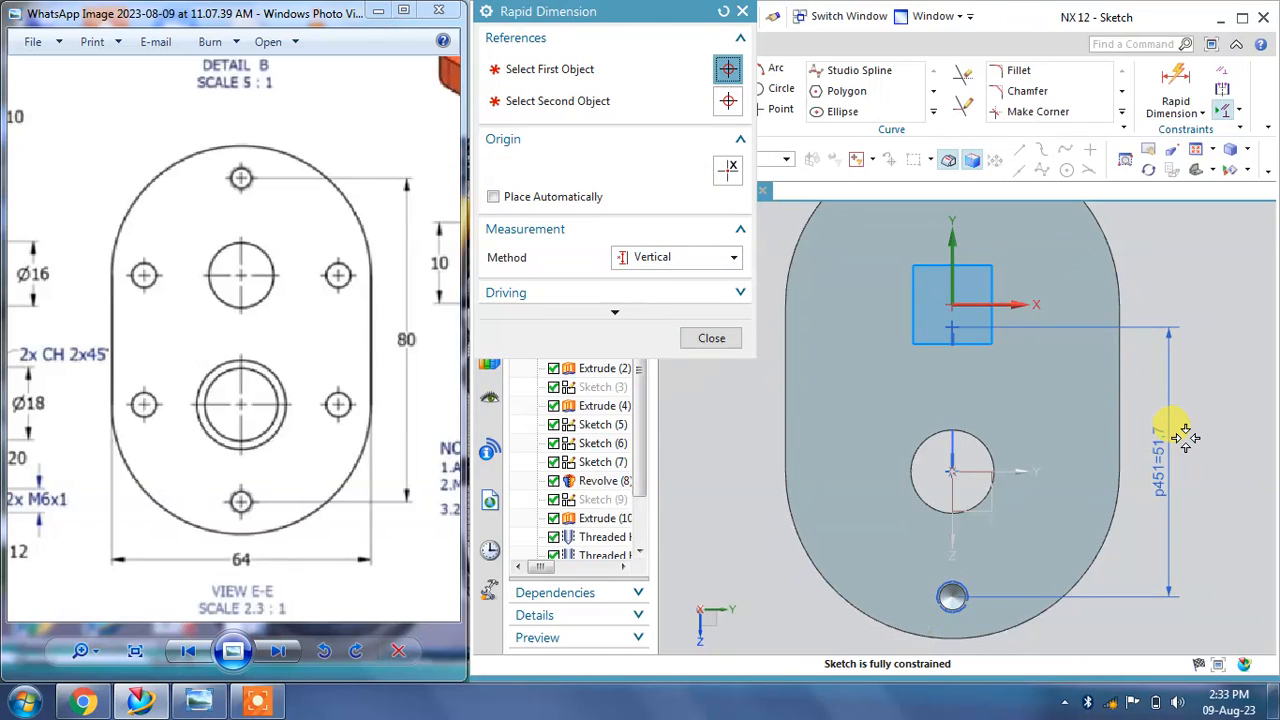
{"action": "type", "text": "40"}
{"action": "key", "text": "Return"}
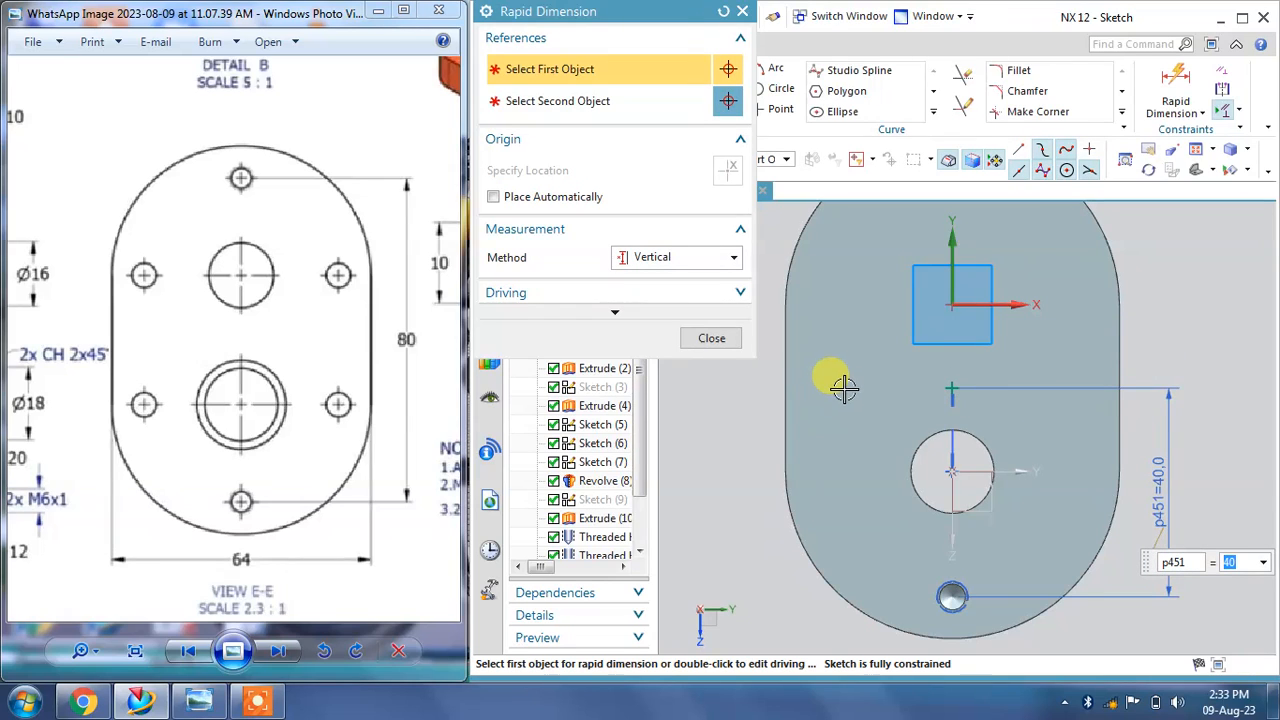
{"action": "type", "text": "8"}
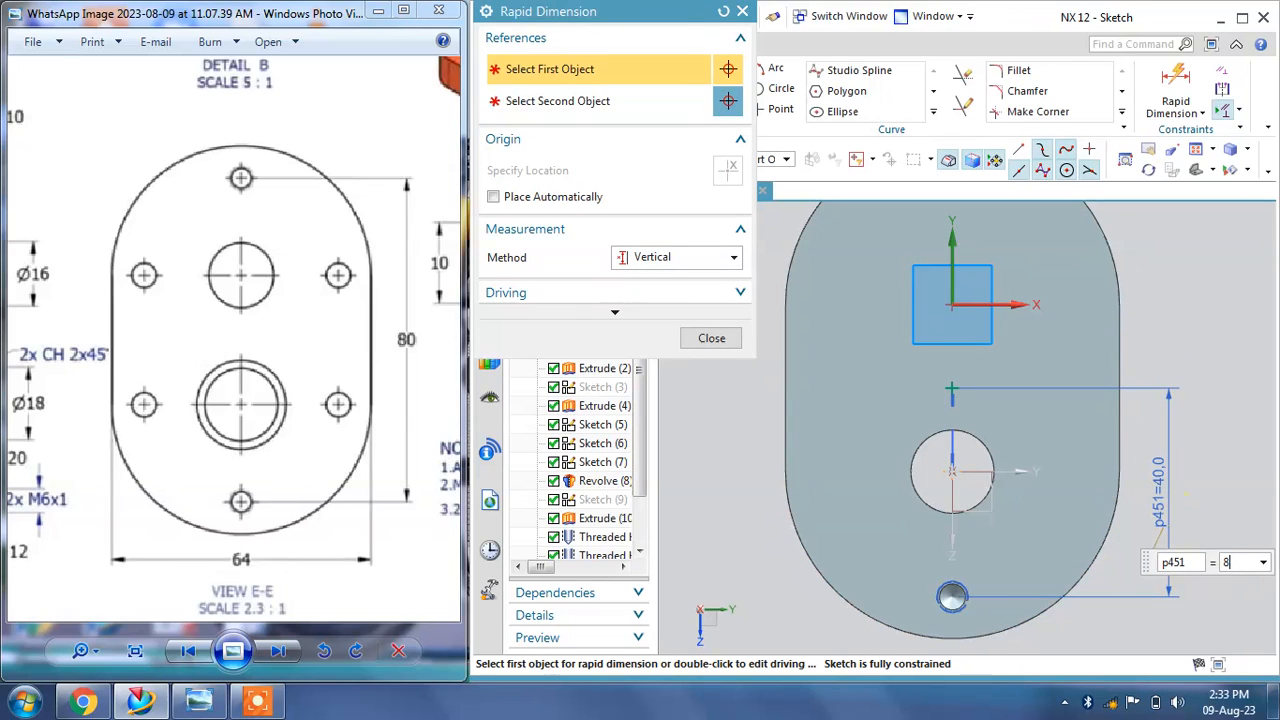
{"action": "type", "text": "0"}
{"action": "key", "text": "Return"}
{"action": "left_click", "coordinate": [715, 338]}
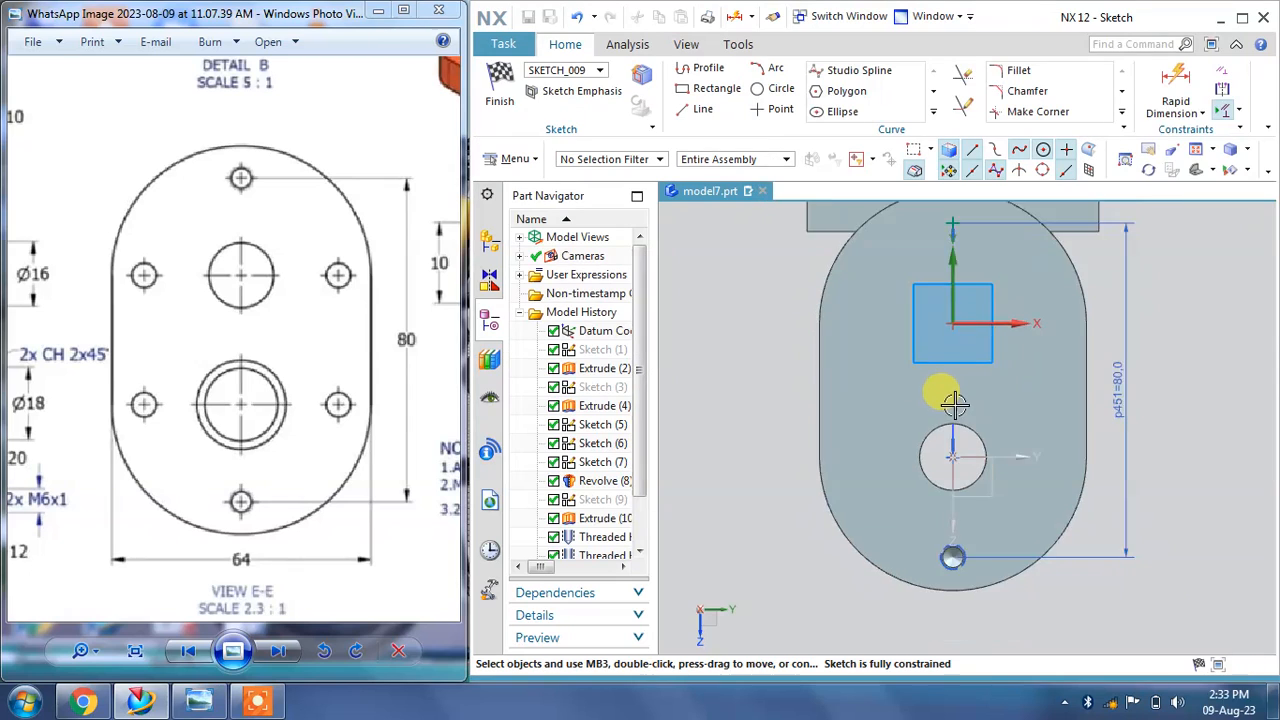
Step: Finish the sketch and create the second M6 threaded hole with the same settings
{"action": "left_click", "coordinate": [497, 86]}
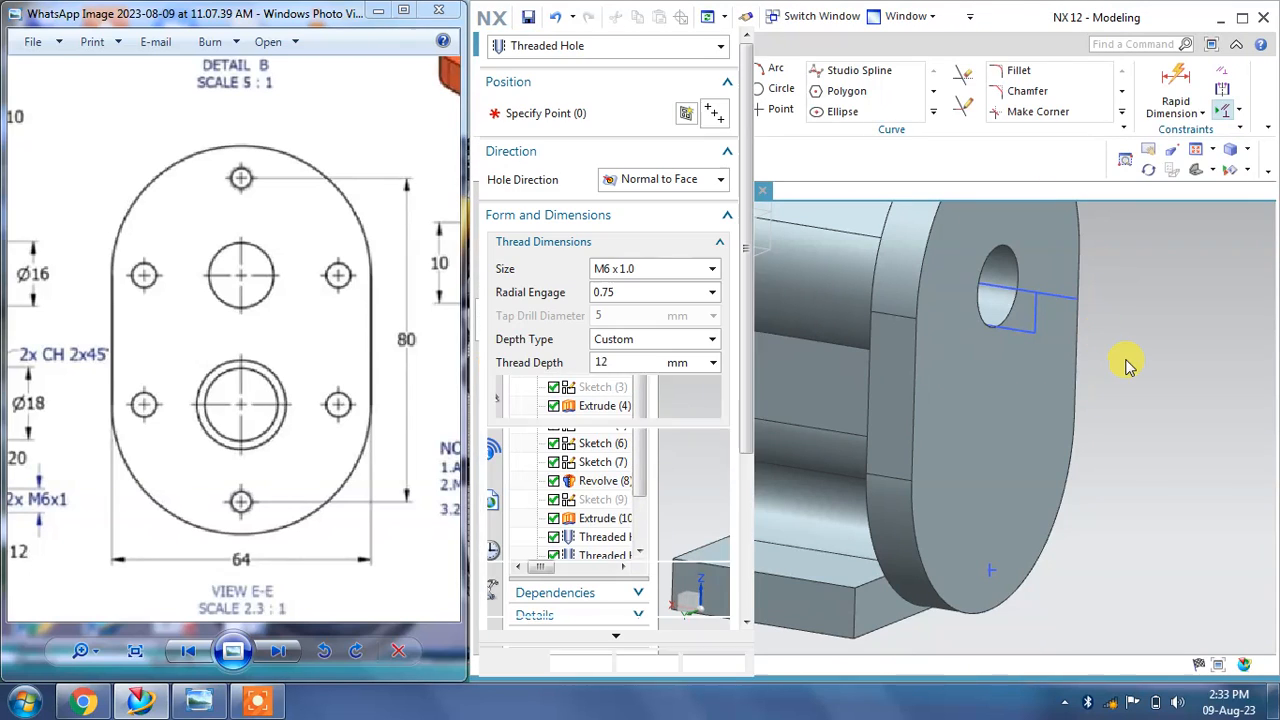
{"action": "left_click", "coordinate": [643, 664]}
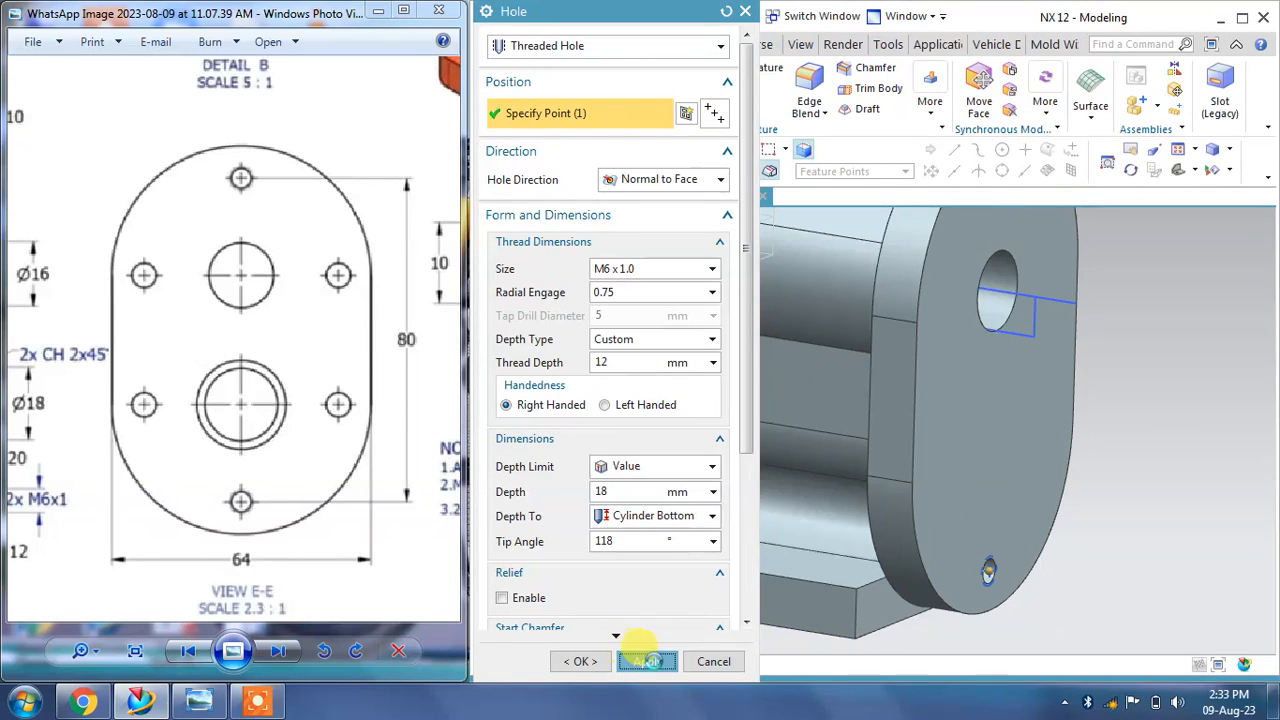
{"action": "left_click", "coordinate": [700, 662]}
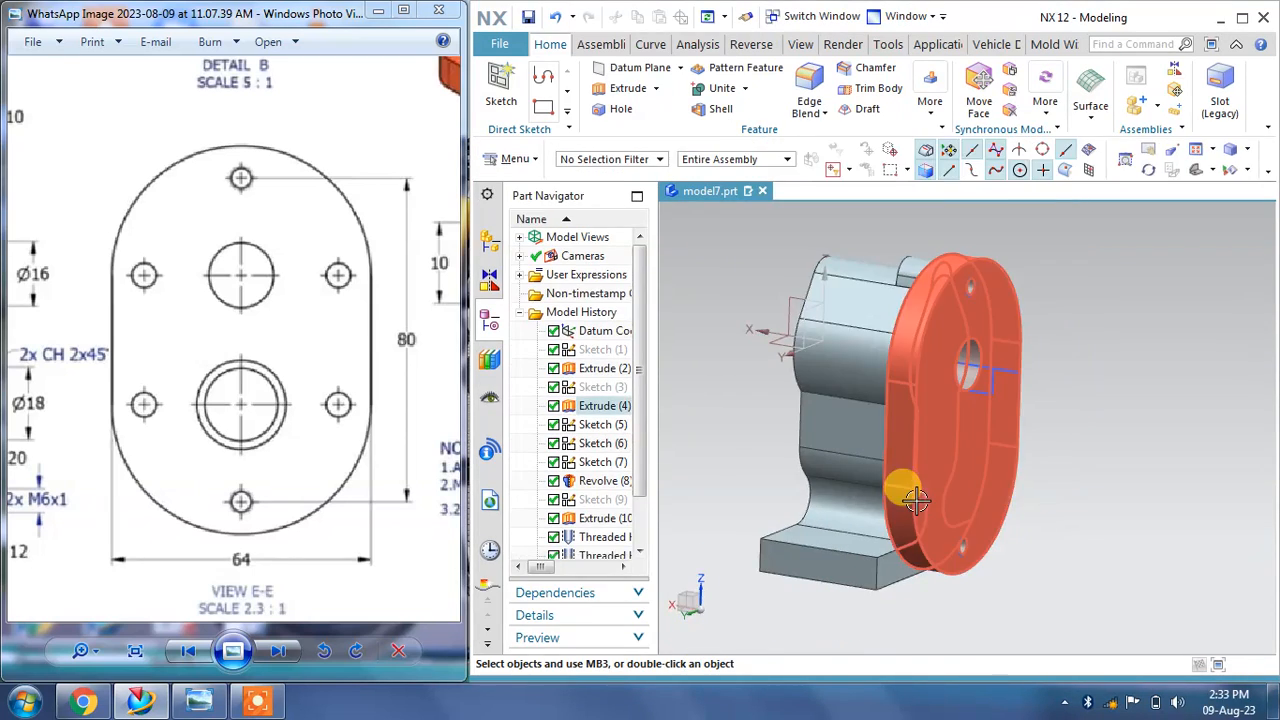
Step: Start a new hole and switch it to a General Hole with the counterbored form
{"action": "middle_click_drag", "start_coordinate": [886, 486], "coordinate": [1002, 490]}
{"action": "left_click_drag", "start_coordinate": [191, 470], "coordinate": [379, 430]}
{"action": "mouse_move", "coordinate": [187, 492]}
{"action": "left_mouse_down"}
{"action": "mouse_move", "coordinate": [310, 420]}
{"action": "mouse_move", "coordinate": [391, 329]}
{"action": "mouse_move", "coordinate": [263, 414]}
{"action": "mouse_move", "coordinate": [296, 620]}
{"action": "left_mouse_up"}
{"action": "left_click_drag", "start_coordinate": [353, 291], "coordinate": [305, 399]}
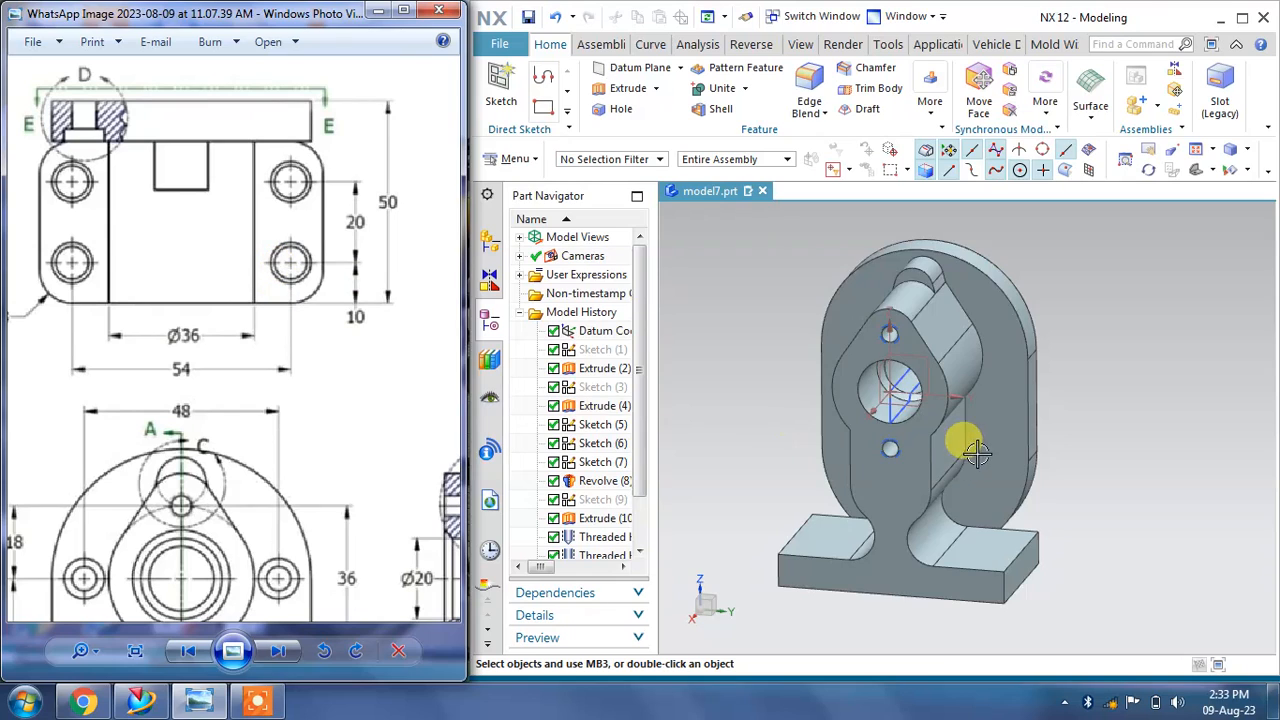
{"action": "middle_click_drag", "start_coordinate": [977, 452], "coordinate": [930, 450]}
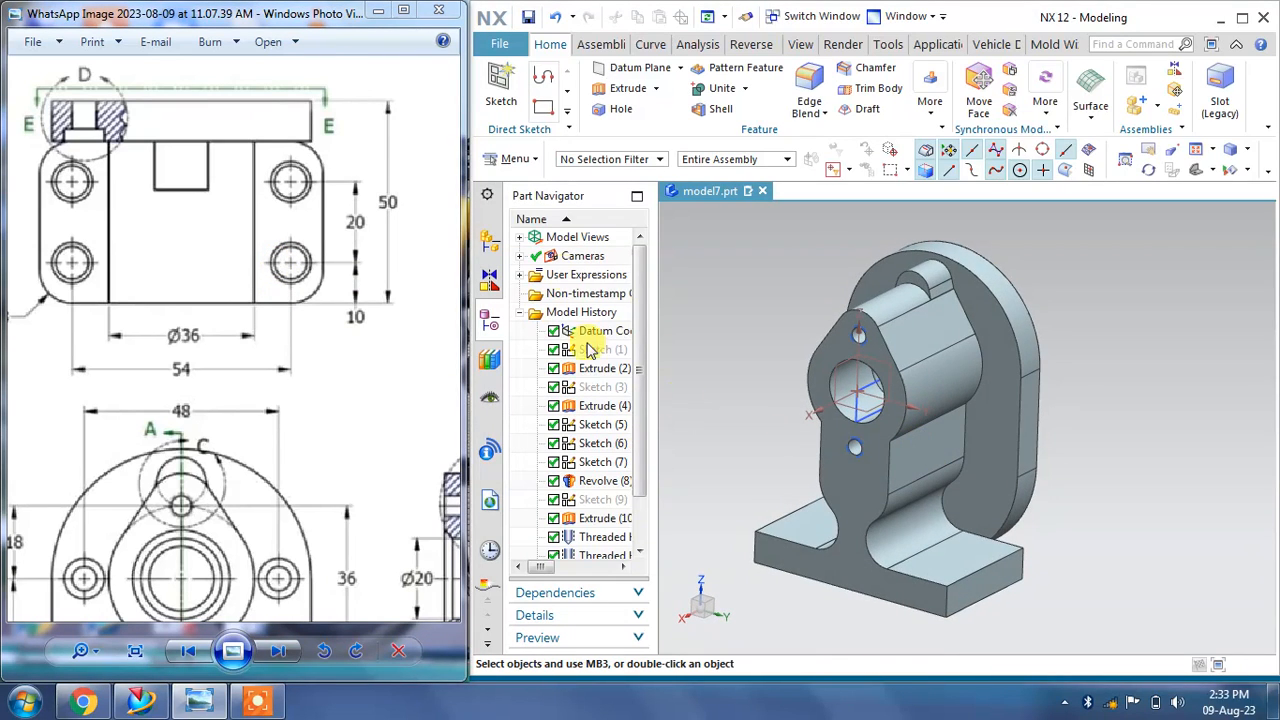
{"action": "left_click", "coordinate": [600, 110]}
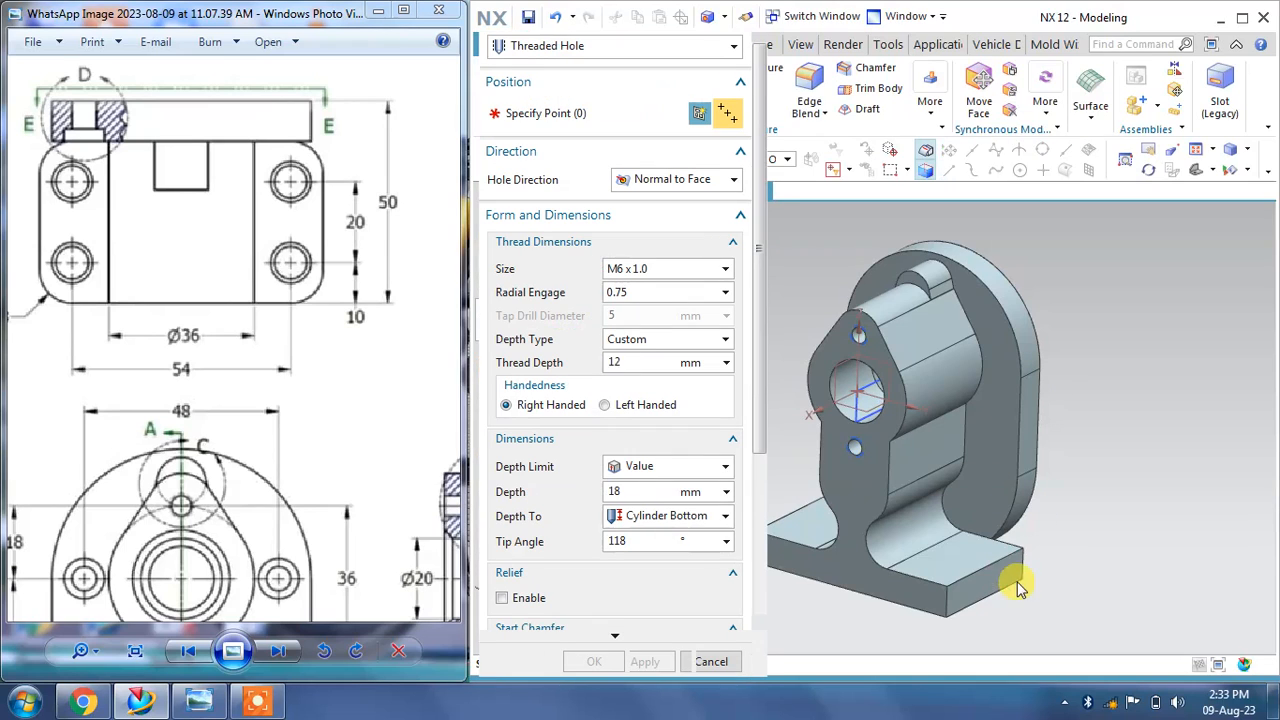
{"action": "left_click", "coordinate": [530, 45]}
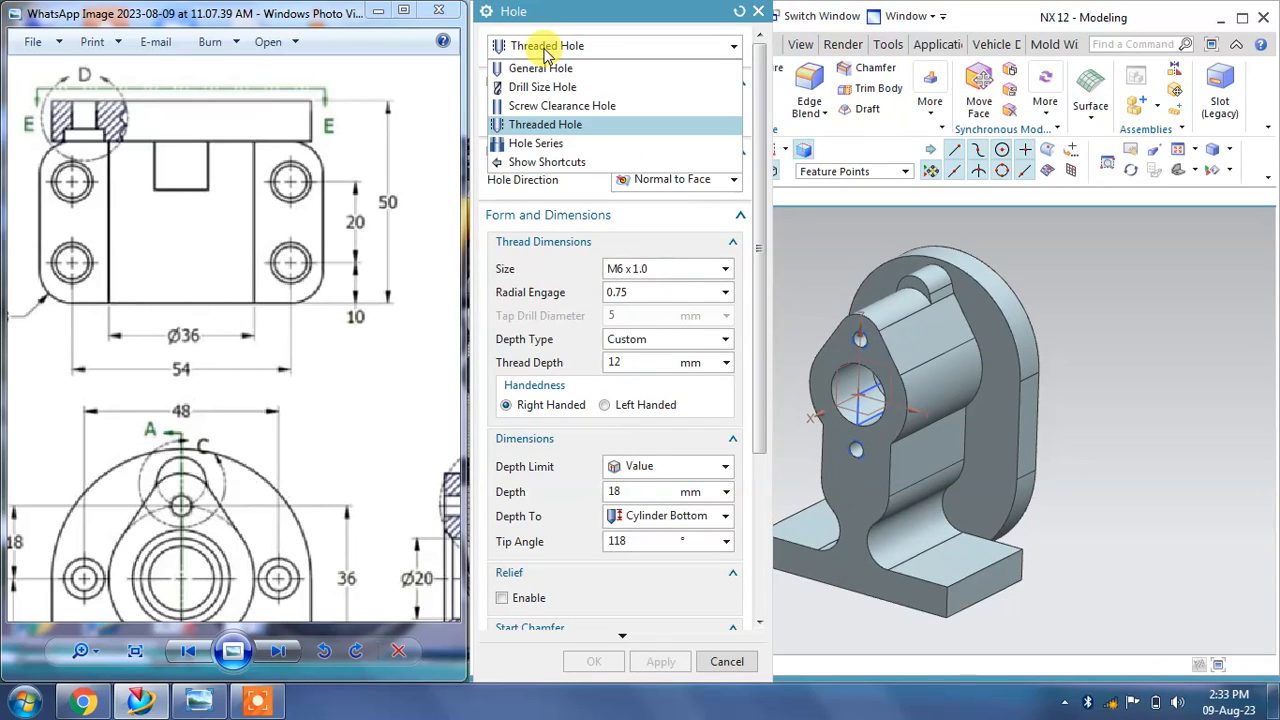
{"action": "left_click", "coordinate": [550, 74]}
{"action": "left_click", "coordinate": [638, 251]}
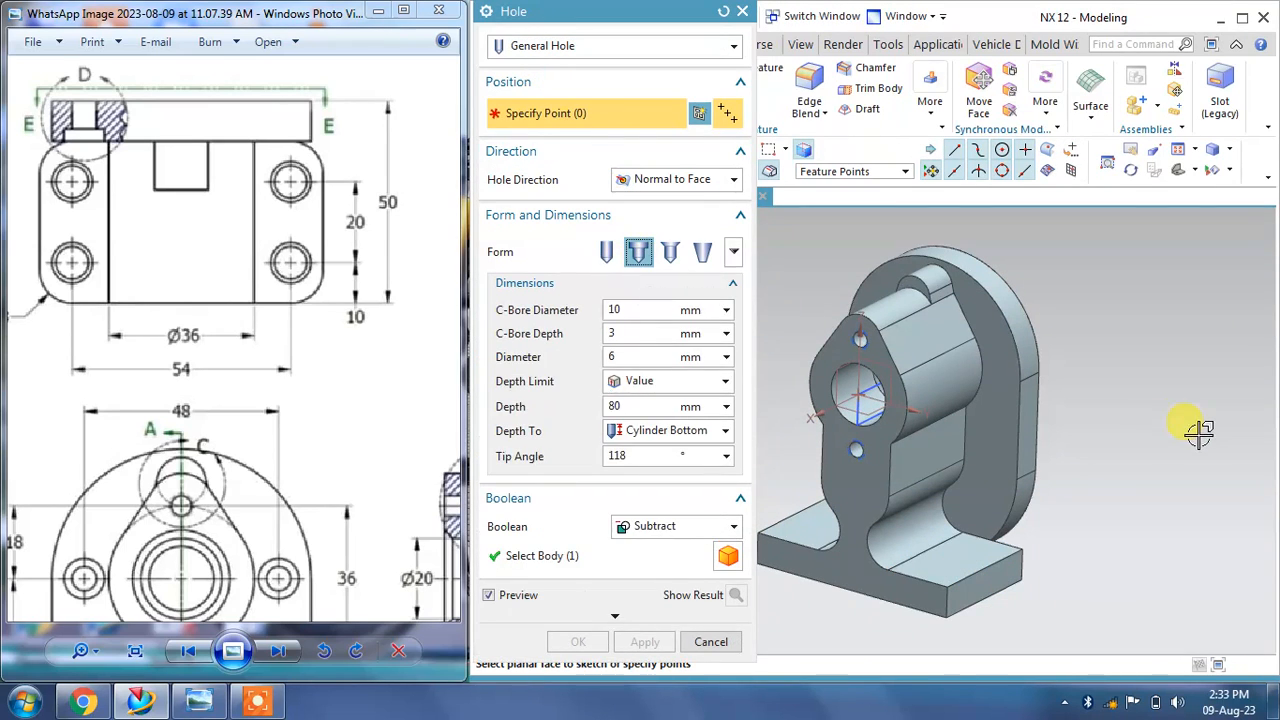
Step: Begin placing the counterbored hole by sketching its point on the top face of the base plate
{"action": "middle_click_drag", "start_coordinate": [1200, 429], "coordinate": [1231, 391]}
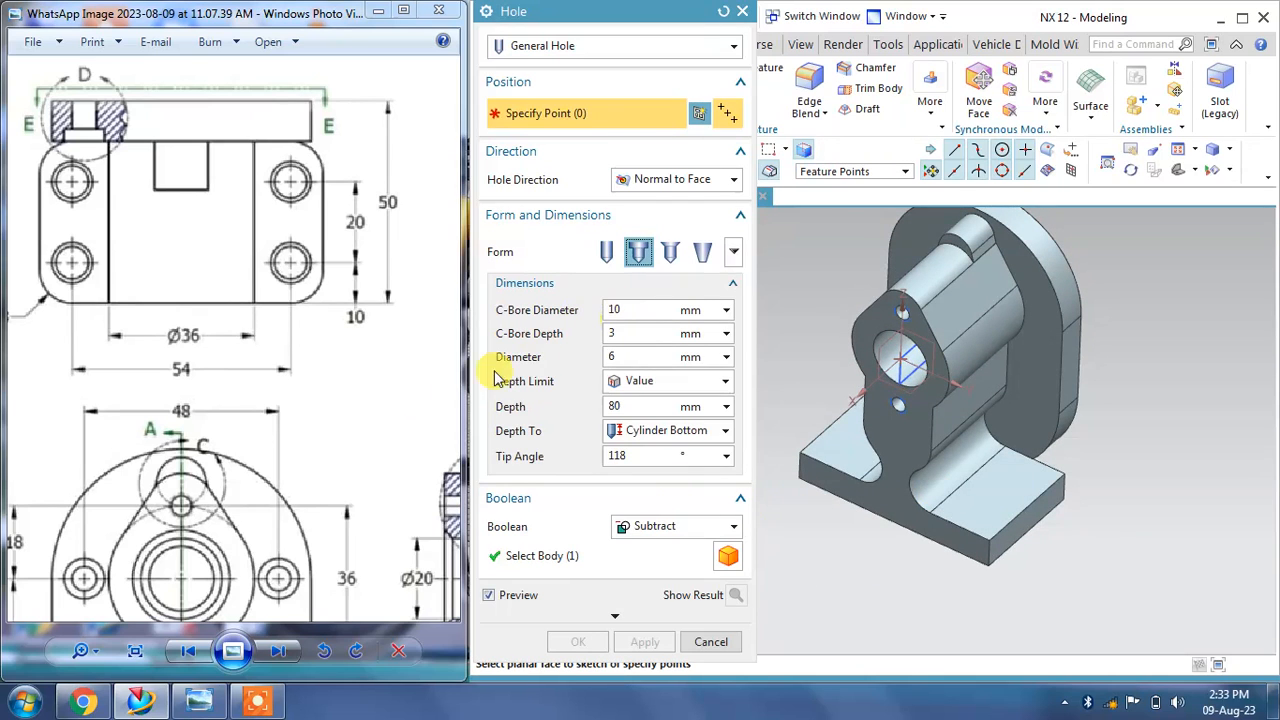
{"action": "left_click_drag", "start_coordinate": [260, 446], "coordinate": [134, 299]}
{"action": "mouse_move", "coordinate": [238, 364]}
{"action": "left_mouse_down"}
{"action": "mouse_move", "coordinate": [329, 368]}
{"action": "mouse_move", "coordinate": [396, 244]}
{"action": "left_mouse_up"}
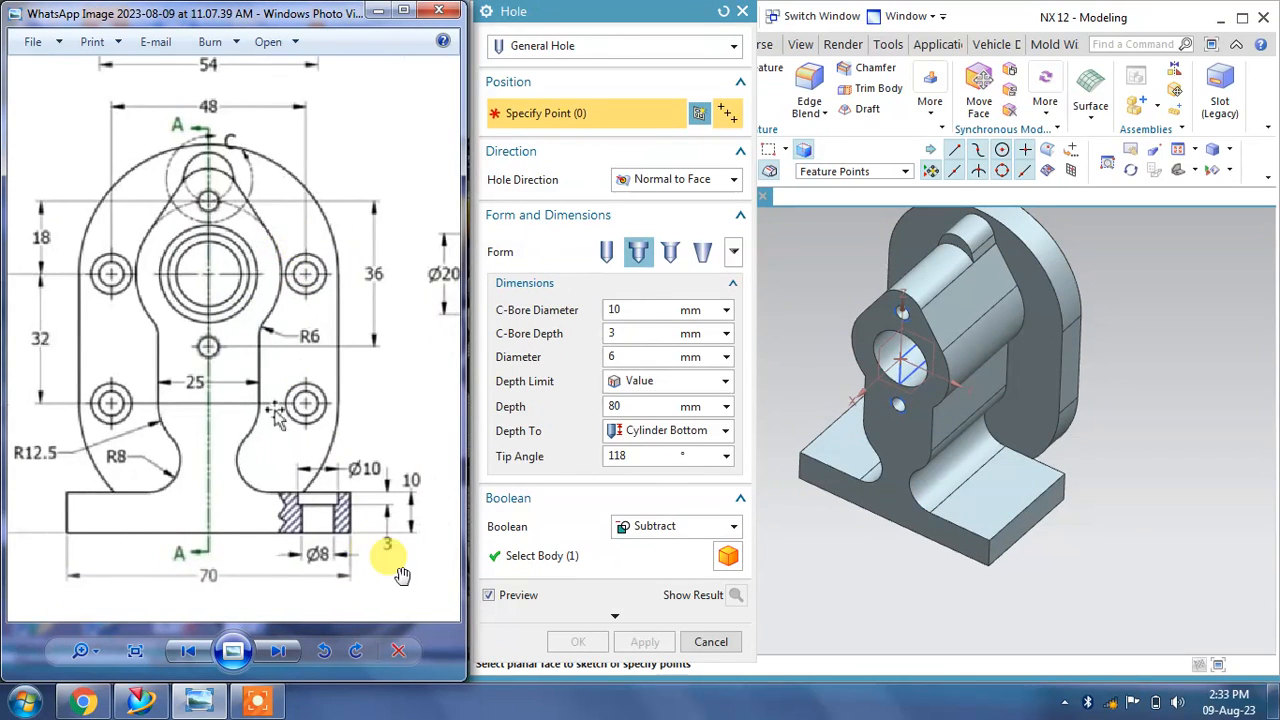
{"action": "left_click_drag", "start_coordinate": [389, 571], "coordinate": [313, 530]}
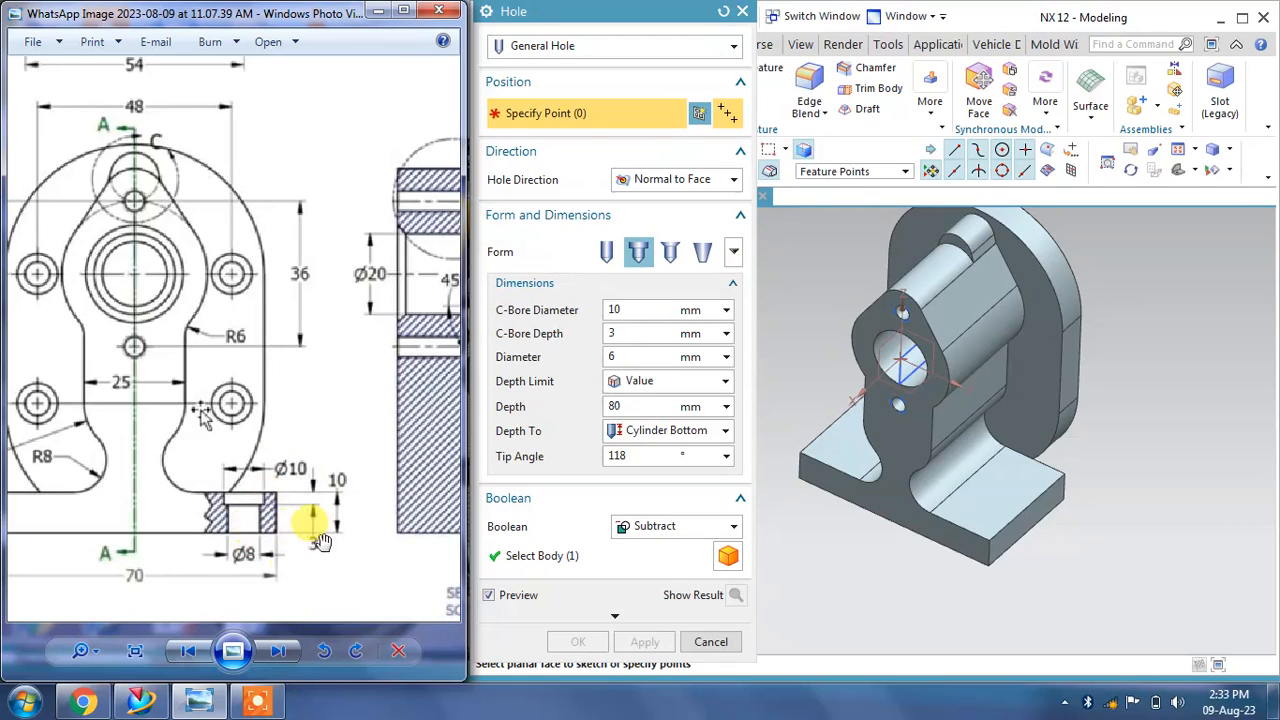
{"action": "left_click_drag", "start_coordinate": [270, 370], "coordinate": [257, 463]}
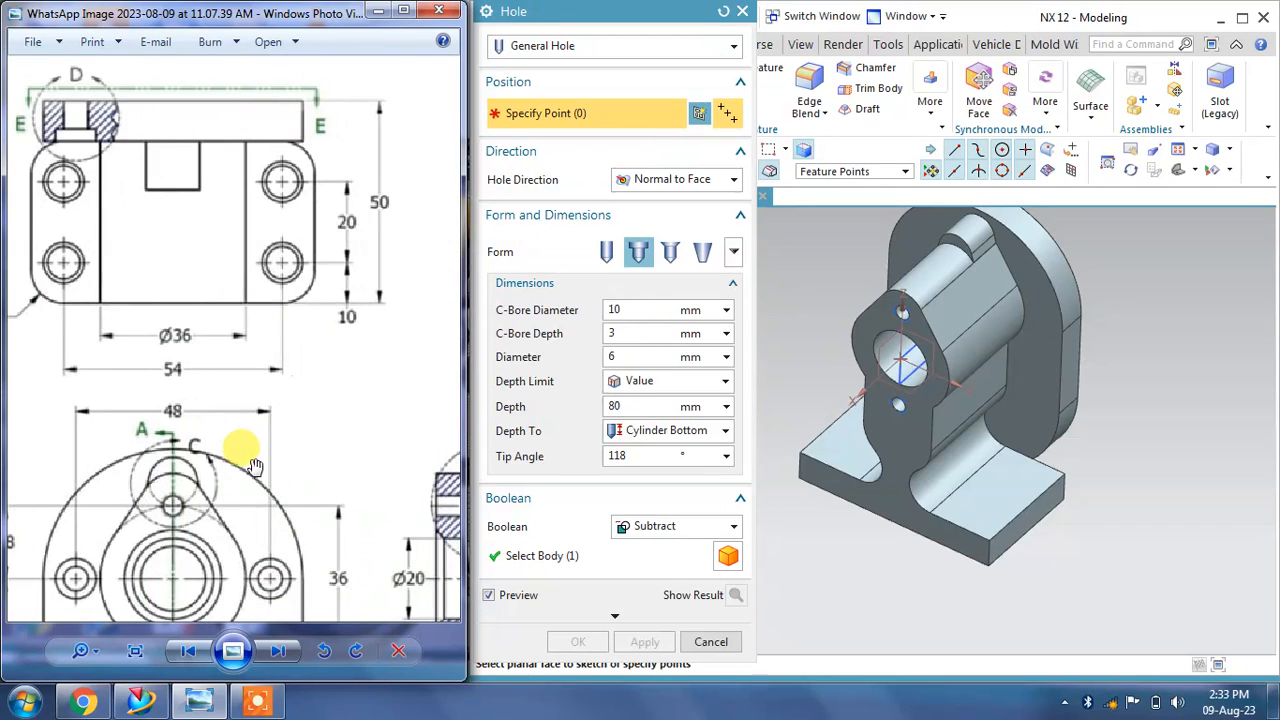
{"action": "left_click", "coordinate": [979, 510]}
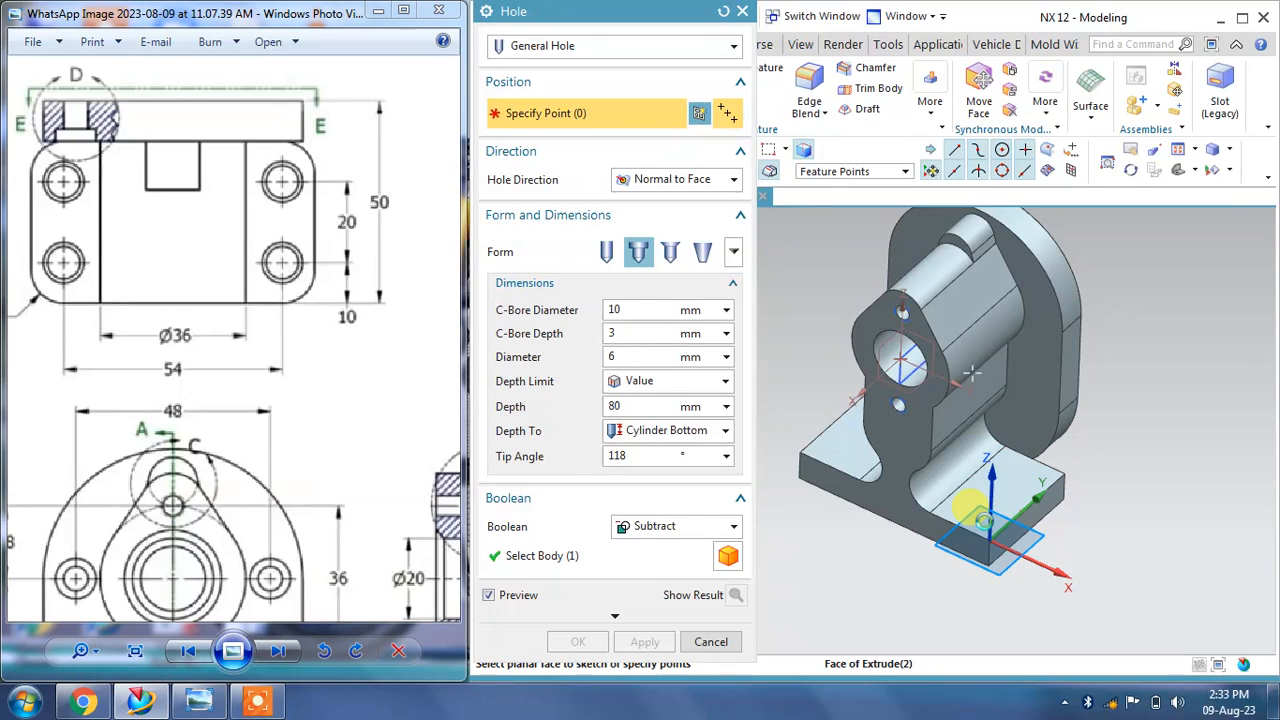
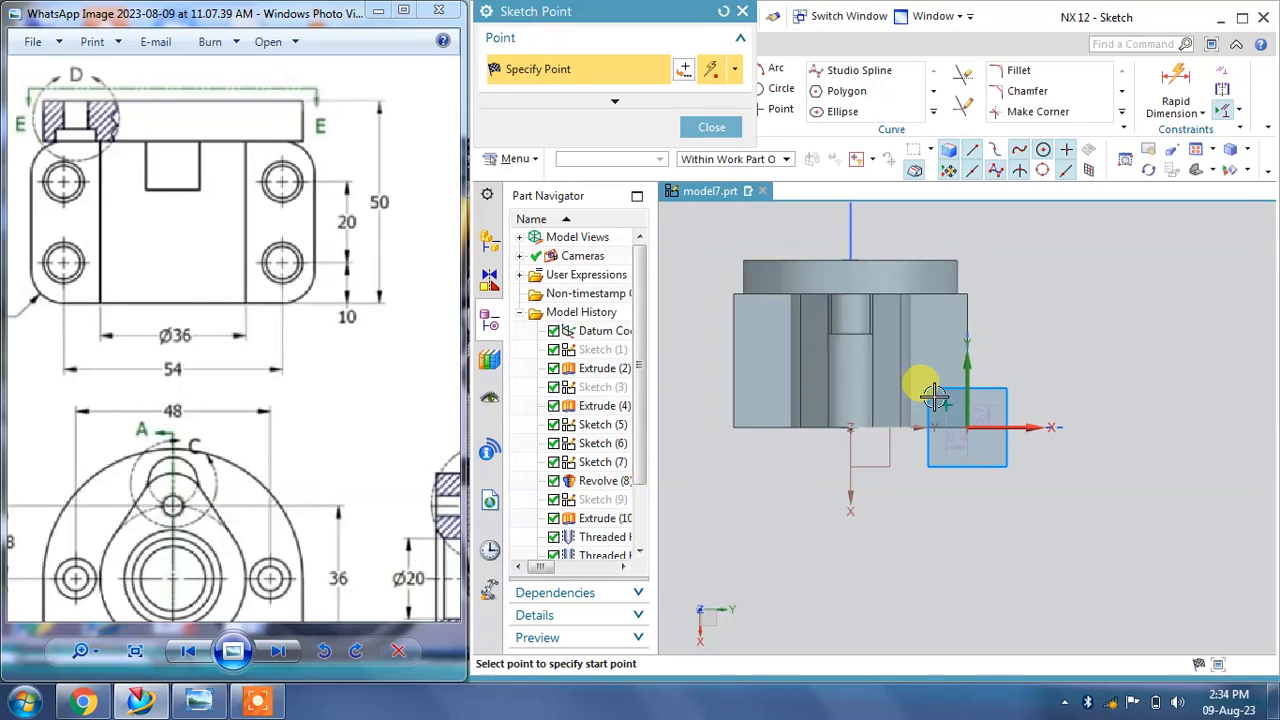
Step: Set the counterbored hole point's vertical dimension from the plate edge to 10 mm
{"action": "scroll", "coordinate": [933, 395], "scroll_direction": "up", "scroll_amount": 3}
{"action": "left_click", "coordinate": [716, 128]}
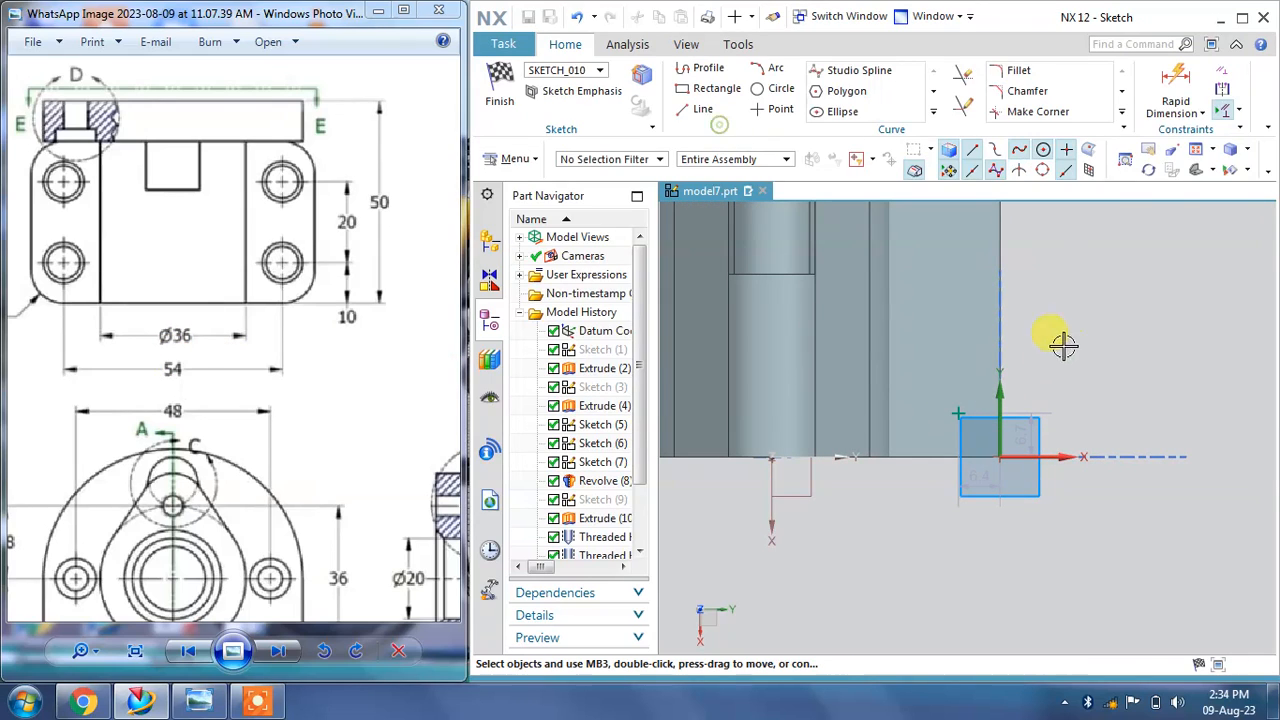
{"action": "double_click", "coordinate": [1092, 410]}
{"action": "type", "text": "10"}
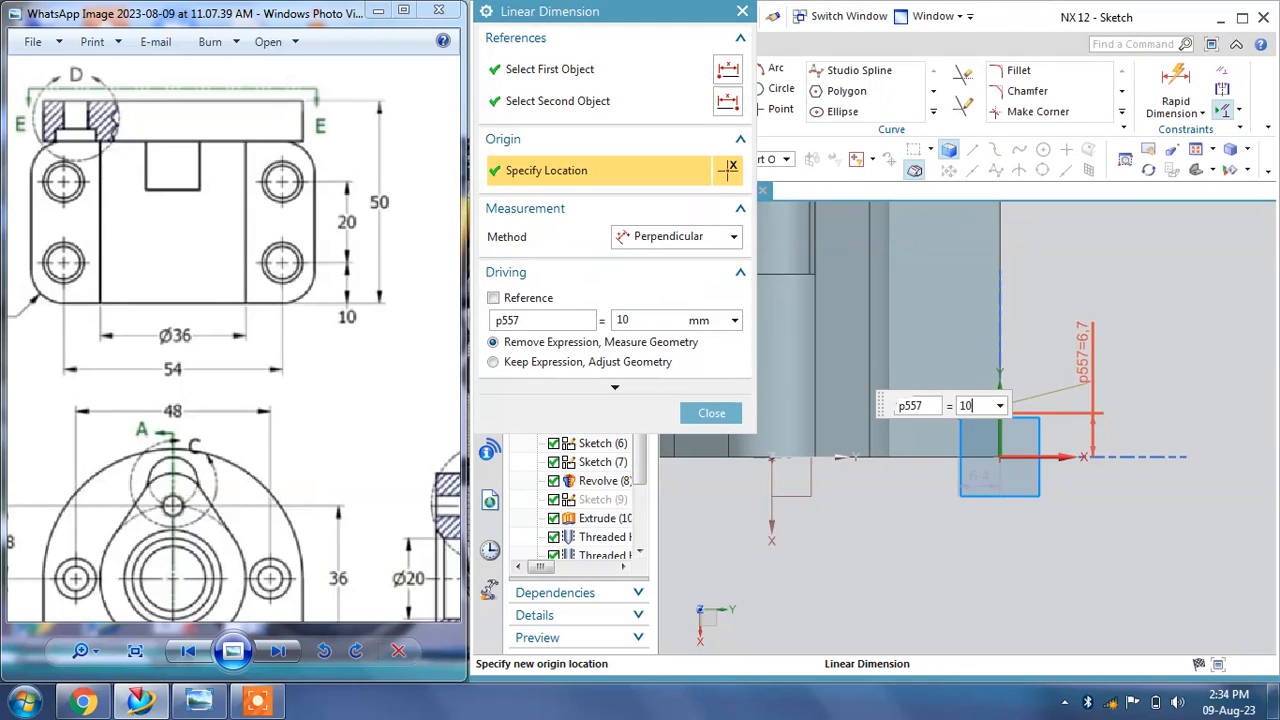
{"action": "key", "text": "Return"}
{"action": "left_click", "coordinate": [712, 413]}
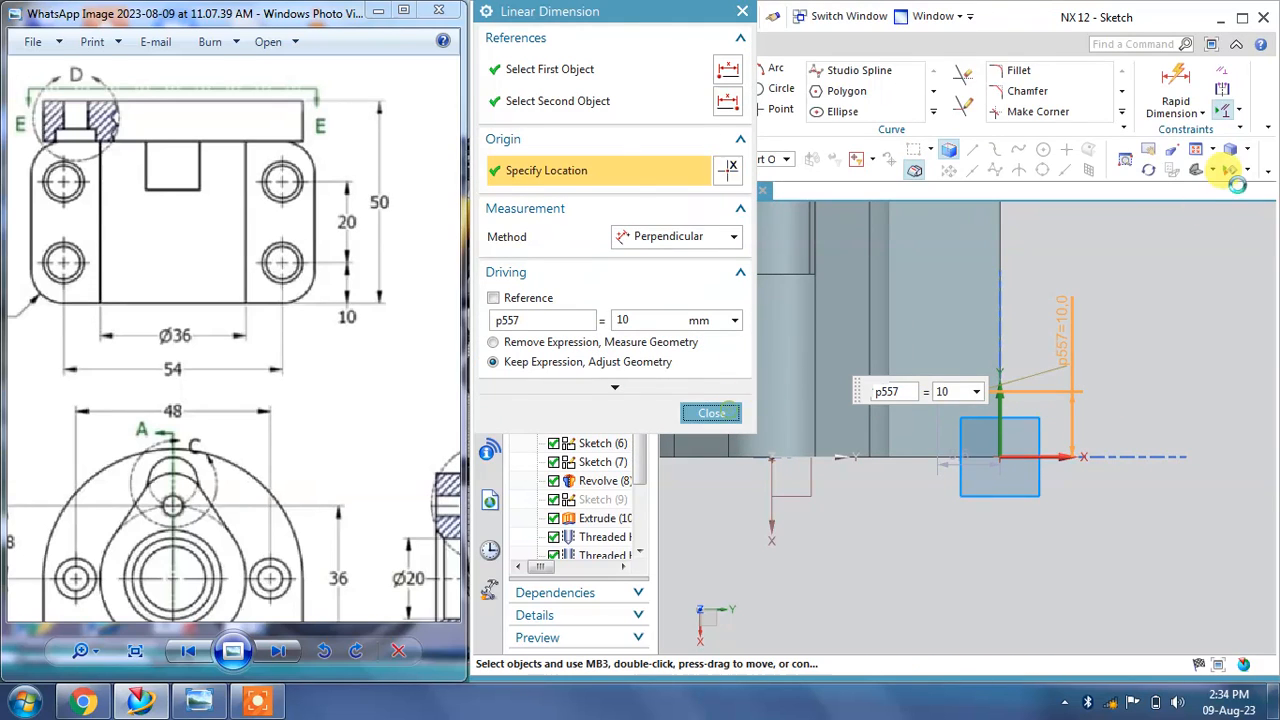
Step: Add a horizontal linear dimension from the plate's side edge to the hole point, set to 54/2
{"action": "left_click", "coordinate": [1195, 108]}
{"action": "left_click", "coordinate": [1200, 154]}
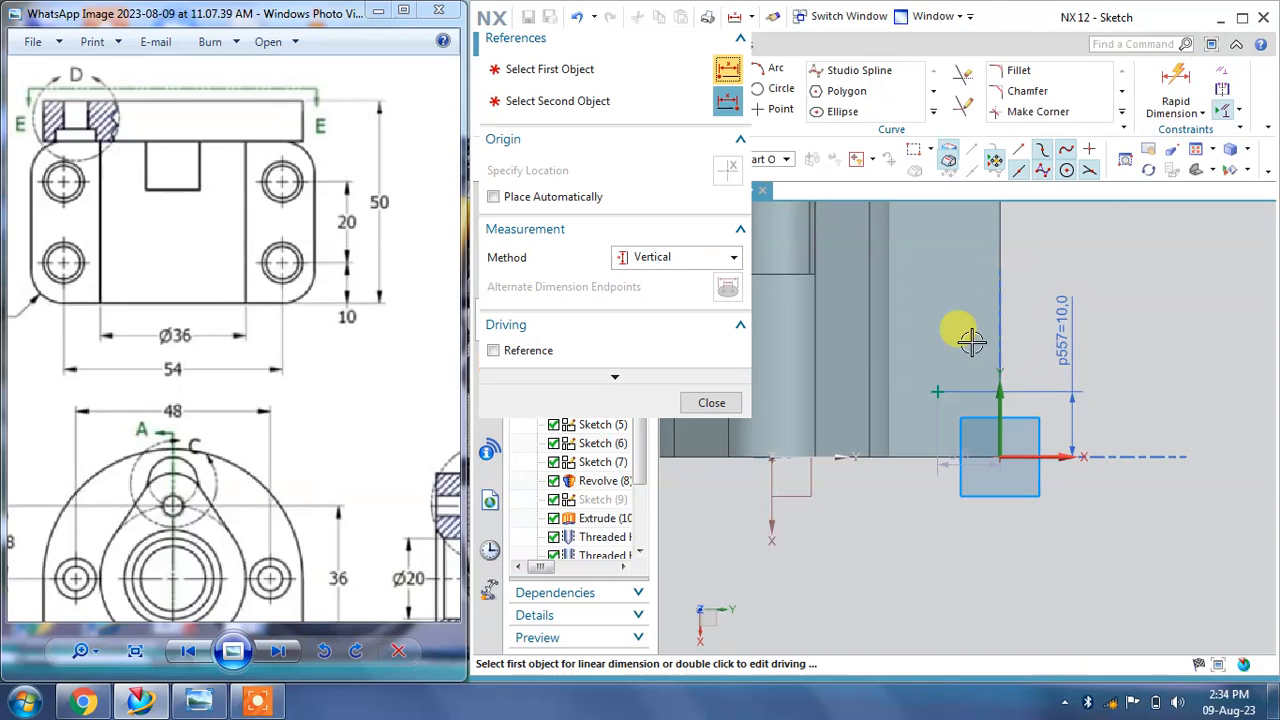
{"action": "left_click", "coordinate": [665, 262]}
{"action": "left_click", "coordinate": [668, 278]}
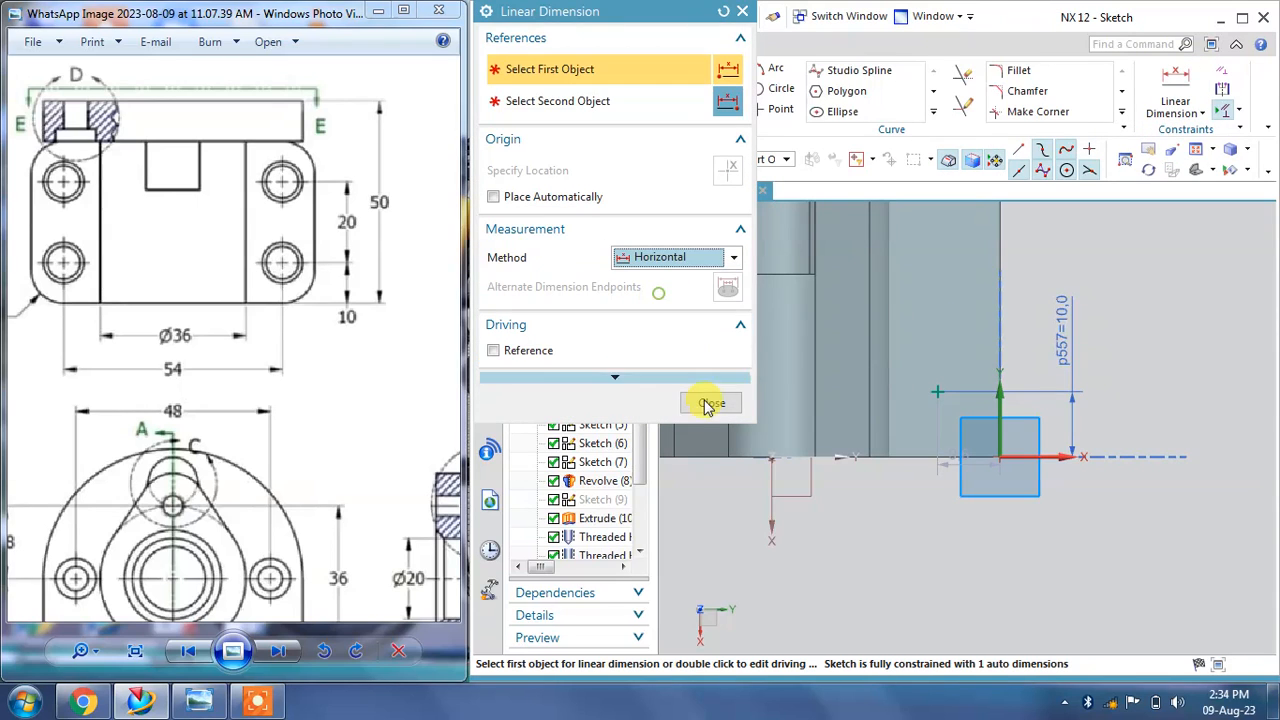
{"action": "left_click", "coordinate": [769, 456]}
{"action": "left_click", "coordinate": [936, 390]}
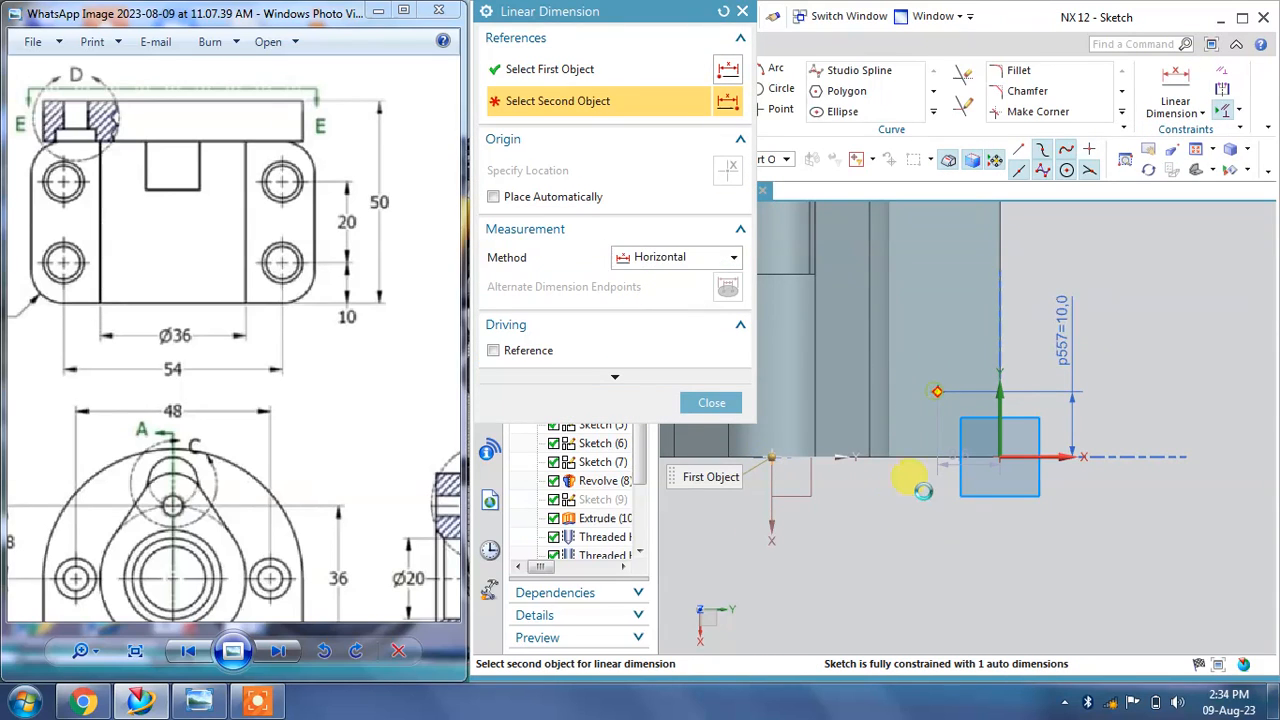
{"action": "left_click", "coordinate": [898, 537]}
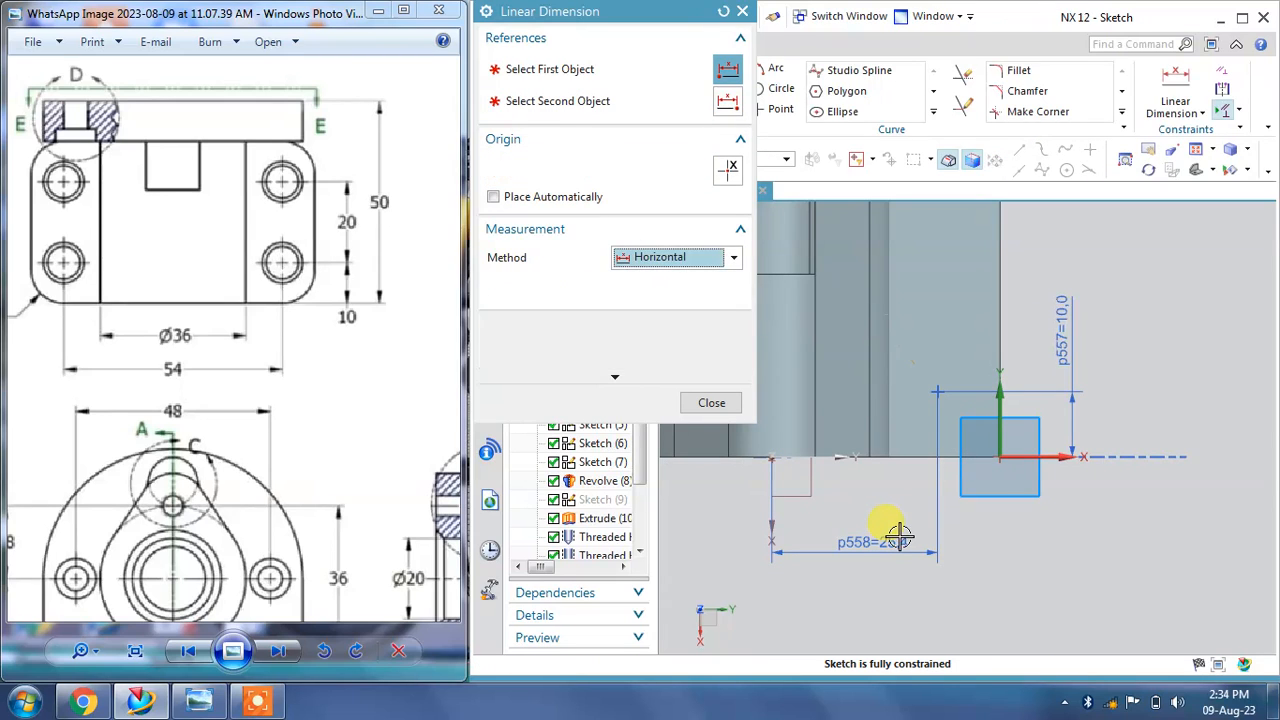
{"action": "type", "text": "54/2"}
{"action": "key", "text": "Return"}
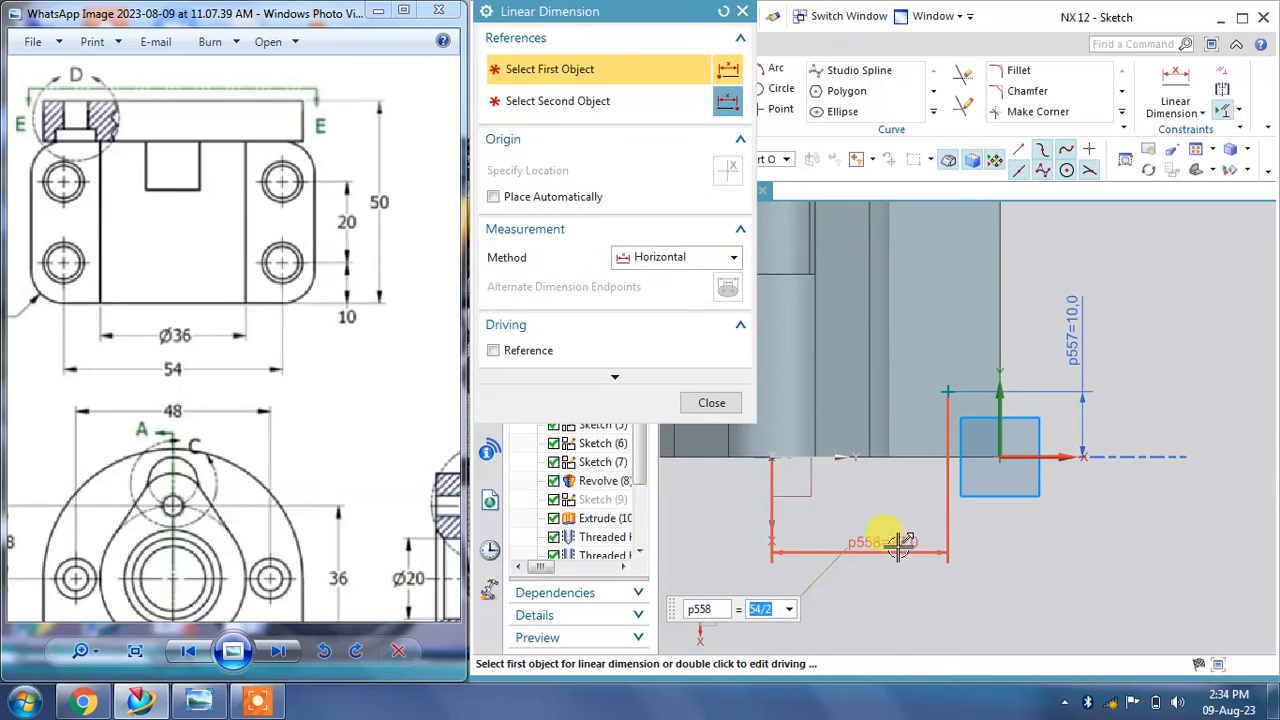
{"action": "left_click", "coordinate": [712, 403]}
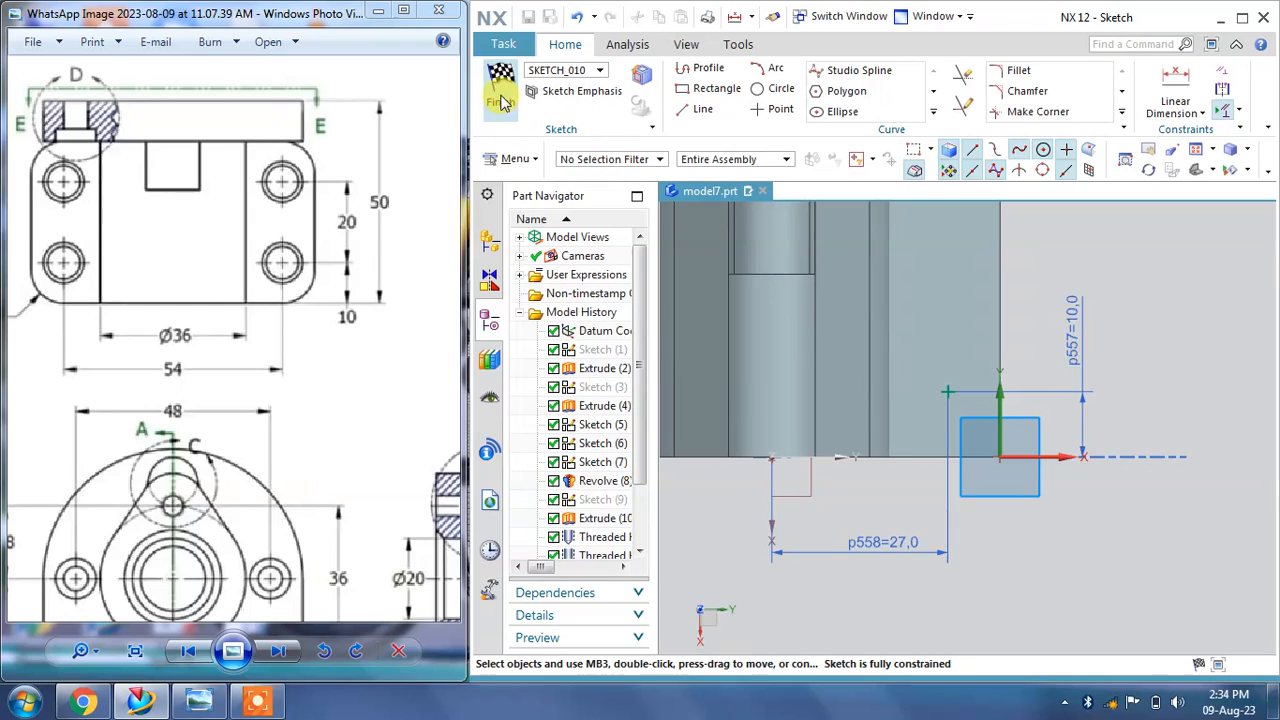
Step: Finish the sketch and create the counterbored hole with an 8 mm diameter and an Until Next depth limit
{"action": "left_click", "coordinate": [500, 100]}
{"action": "left_click_drag", "start_coordinate": [312, 500], "coordinate": [284, 246]}
{"action": "left_click_drag", "start_coordinate": [300, 422], "coordinate": [286, 343]}
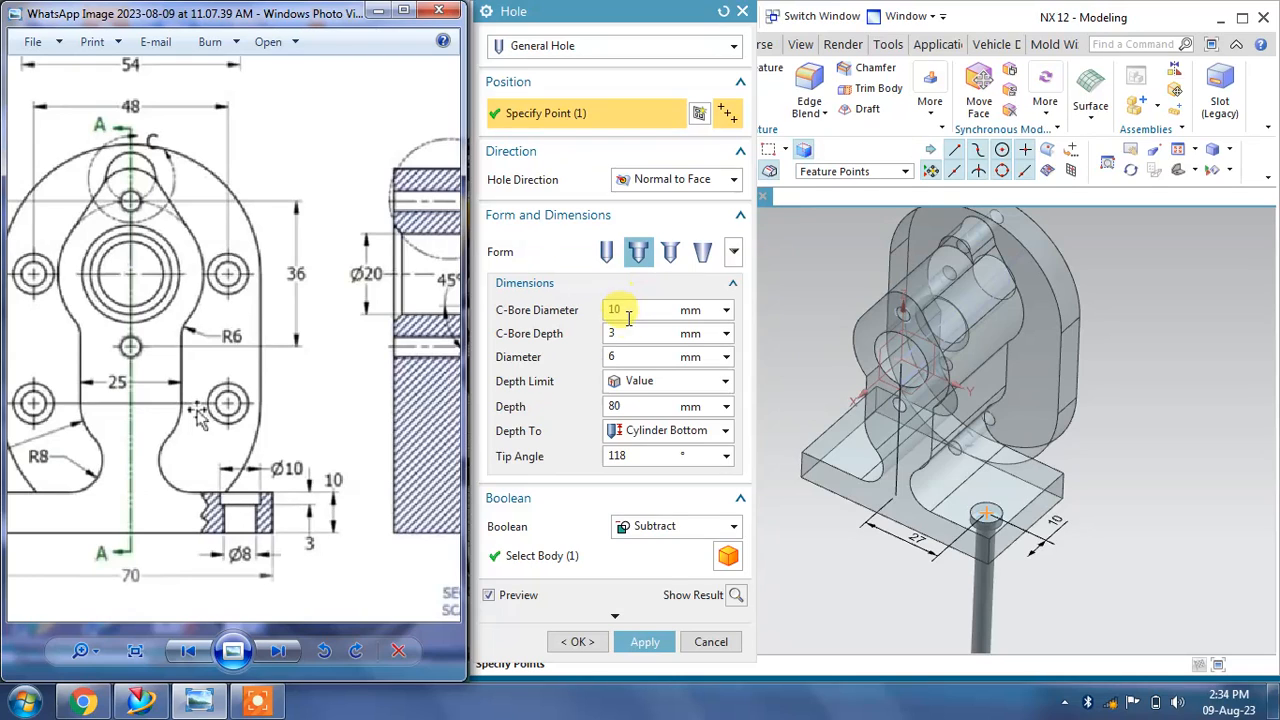
{"action": "left_click", "coordinate": [624, 355]}
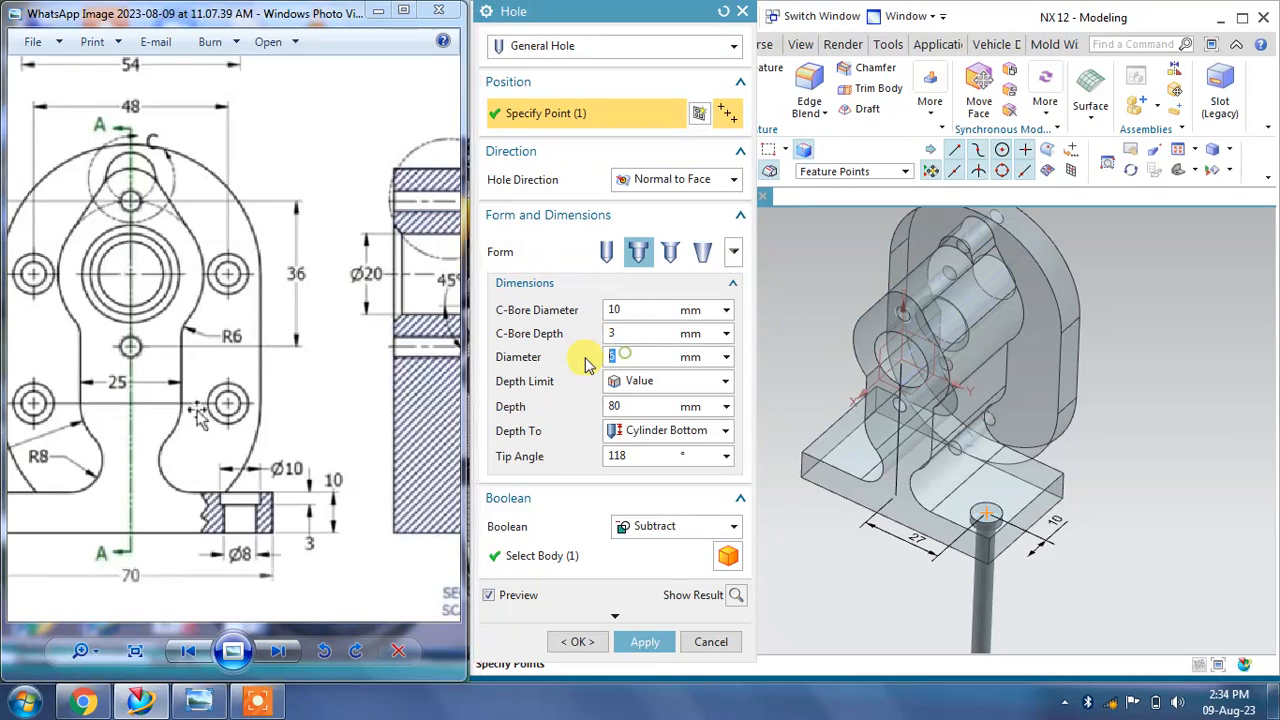
{"action": "left_click", "coordinate": [645, 384]}
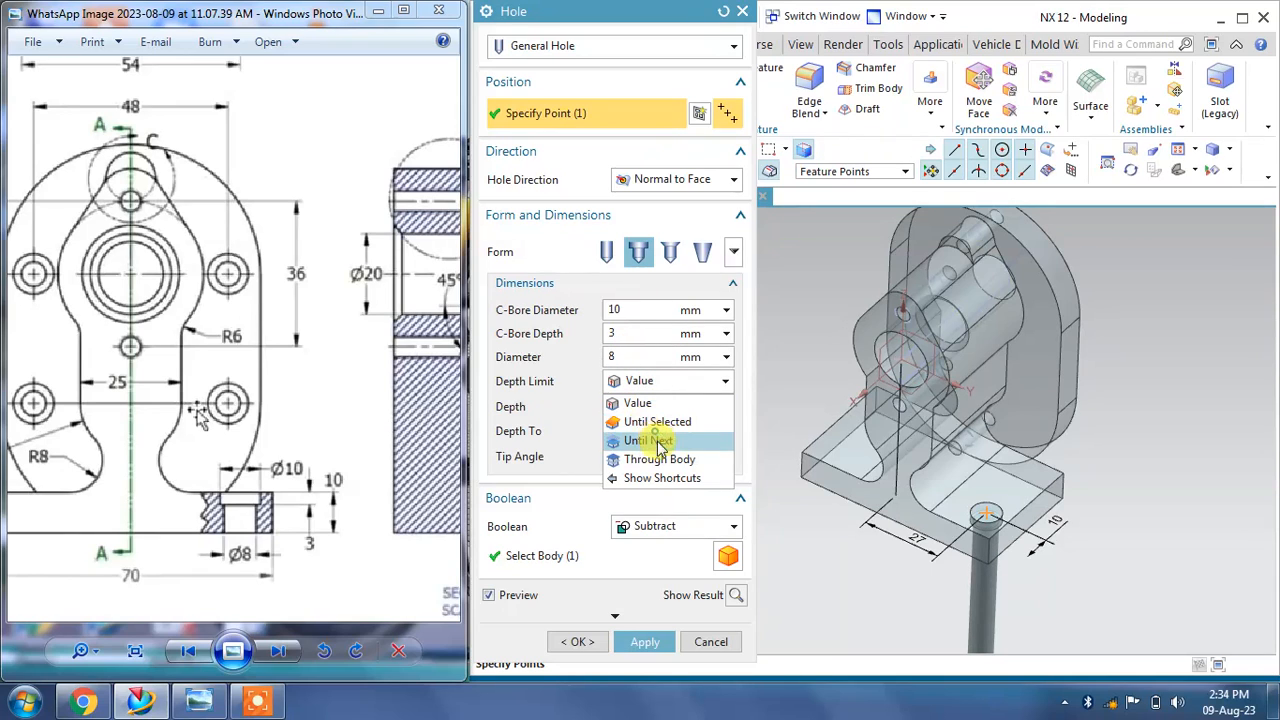
{"action": "left_click", "coordinate": [650, 440]}
{"action": "middle_click_drag", "start_coordinate": [1105, 570], "coordinate": [1085, 530]}
{"action": "left_click", "coordinate": [645, 569]}
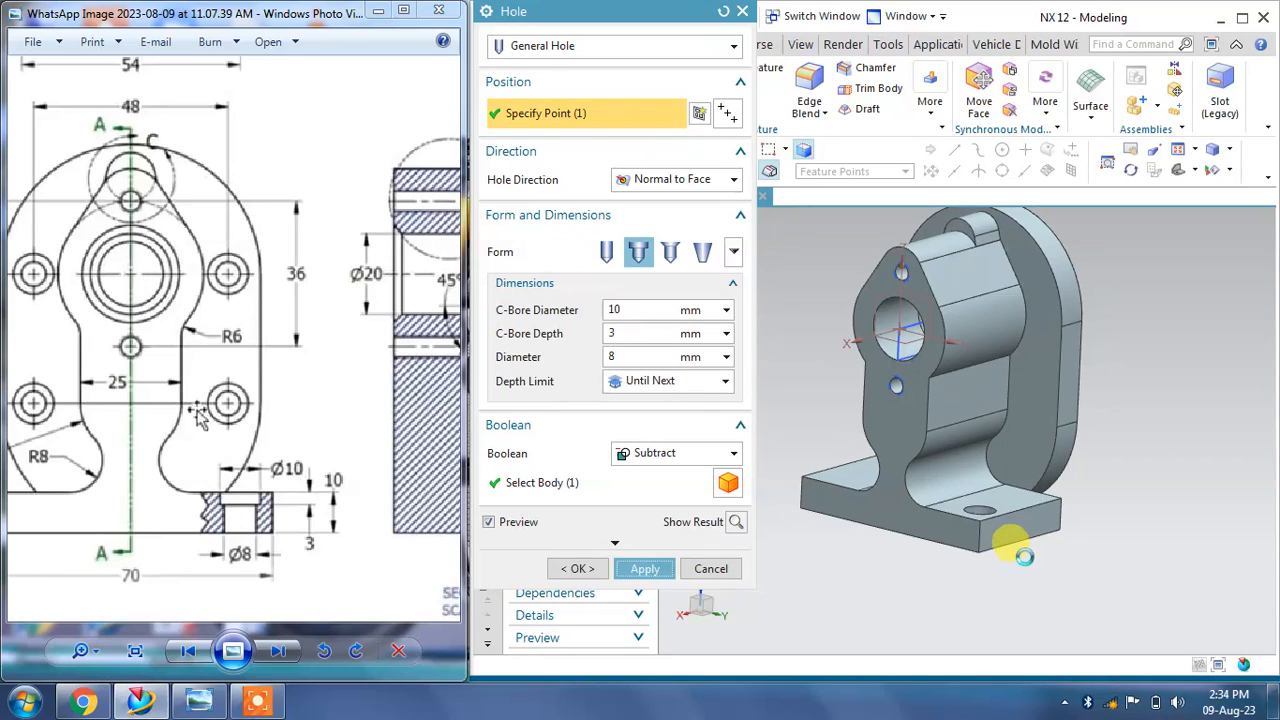
{"action": "middle_click_drag", "start_coordinate": [1010, 540], "coordinate": [1054, 491]}
{"action": "scroll", "coordinate": [1030, 545], "scroll_direction": "down", "scroll_amount": 3}
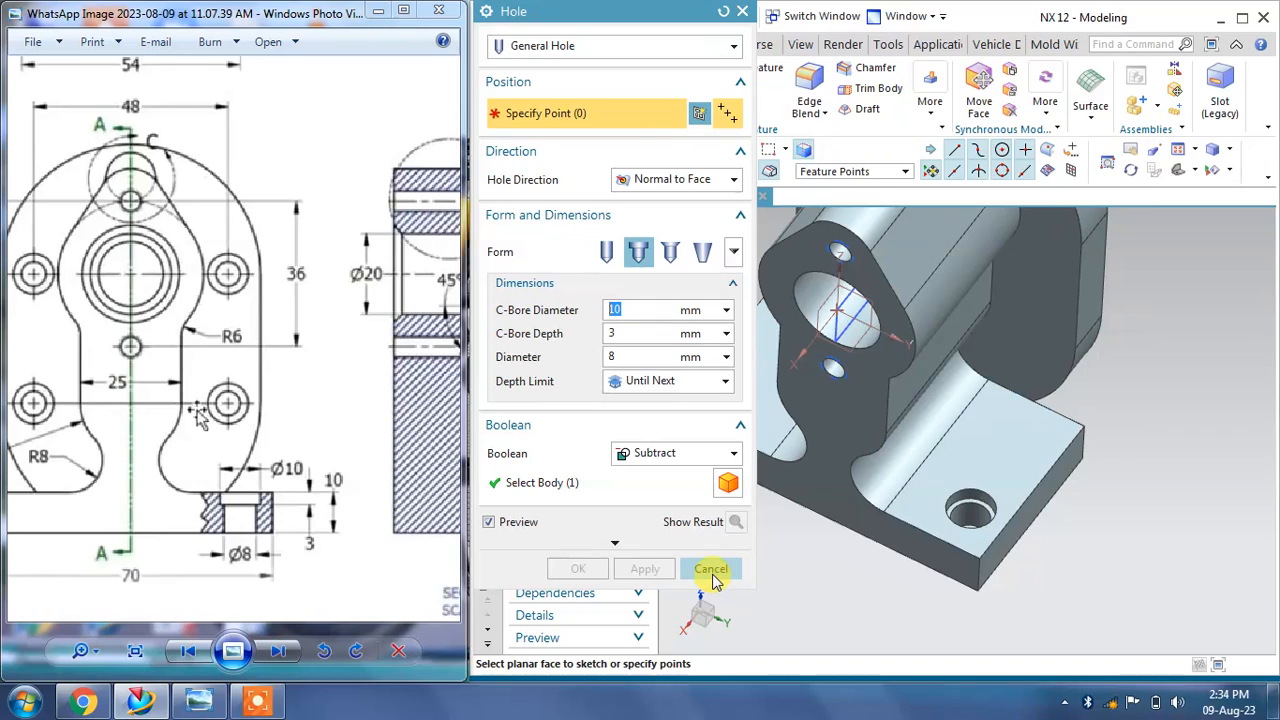
{"action": "left_click", "coordinate": [1040, 437]}
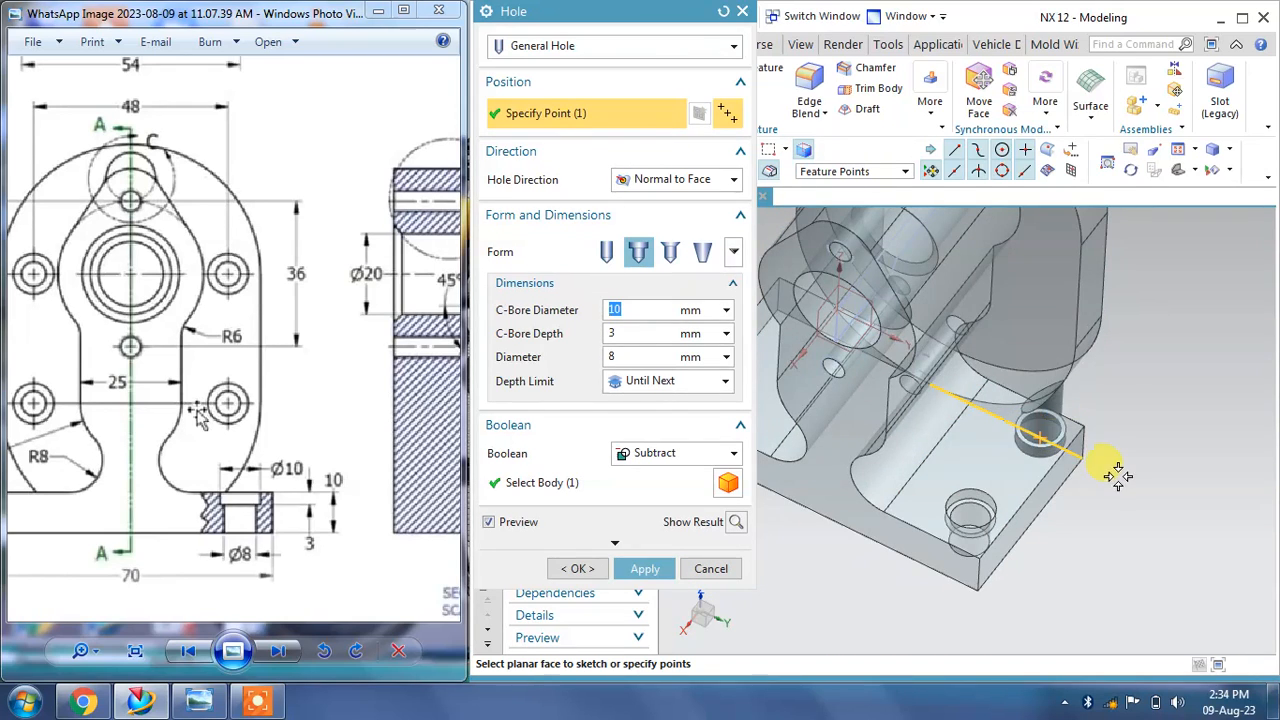
{"action": "middle_click_drag", "start_coordinate": [1100, 503], "coordinate": [1074, 457]}
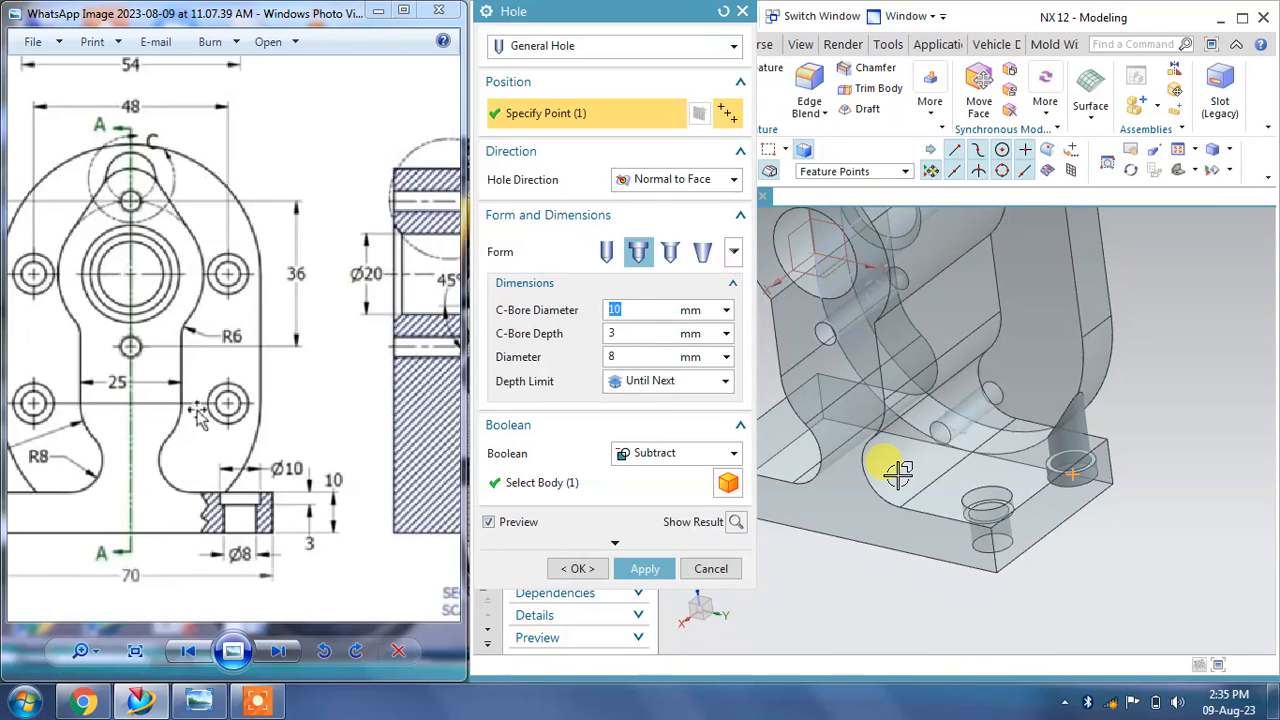
{"action": "left_click", "coordinate": [711, 568]}
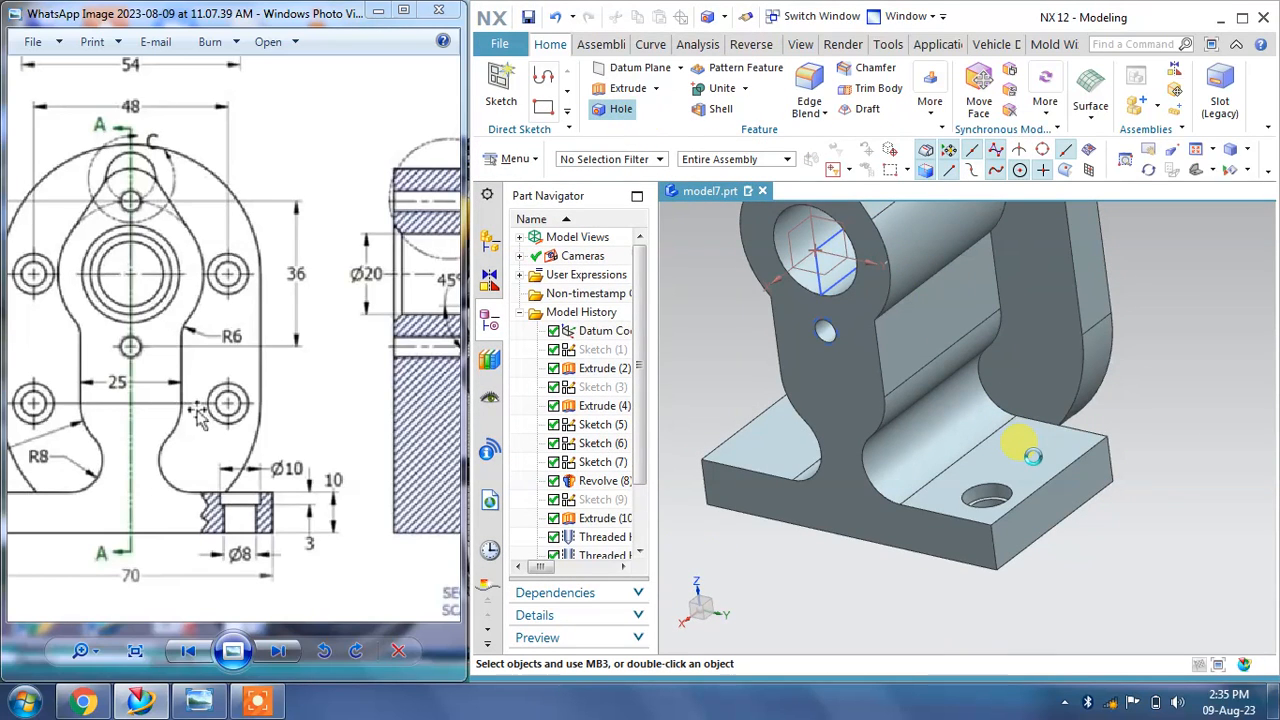
Step: Start another counterbored hole by sketching its point on the base plate's top face
{"action": "scroll", "coordinate": [1035, 455], "scroll_direction": "up", "scroll_amount": 1}
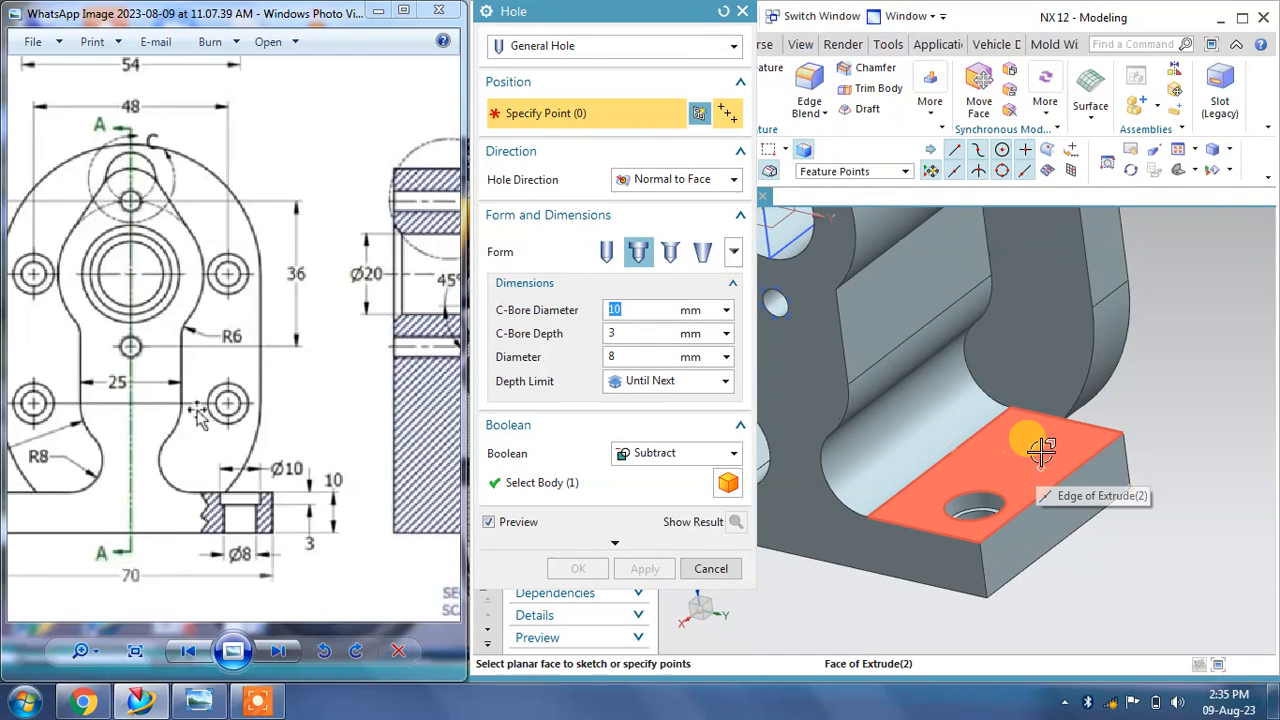
{"action": "left_click", "coordinate": [1048, 450]}
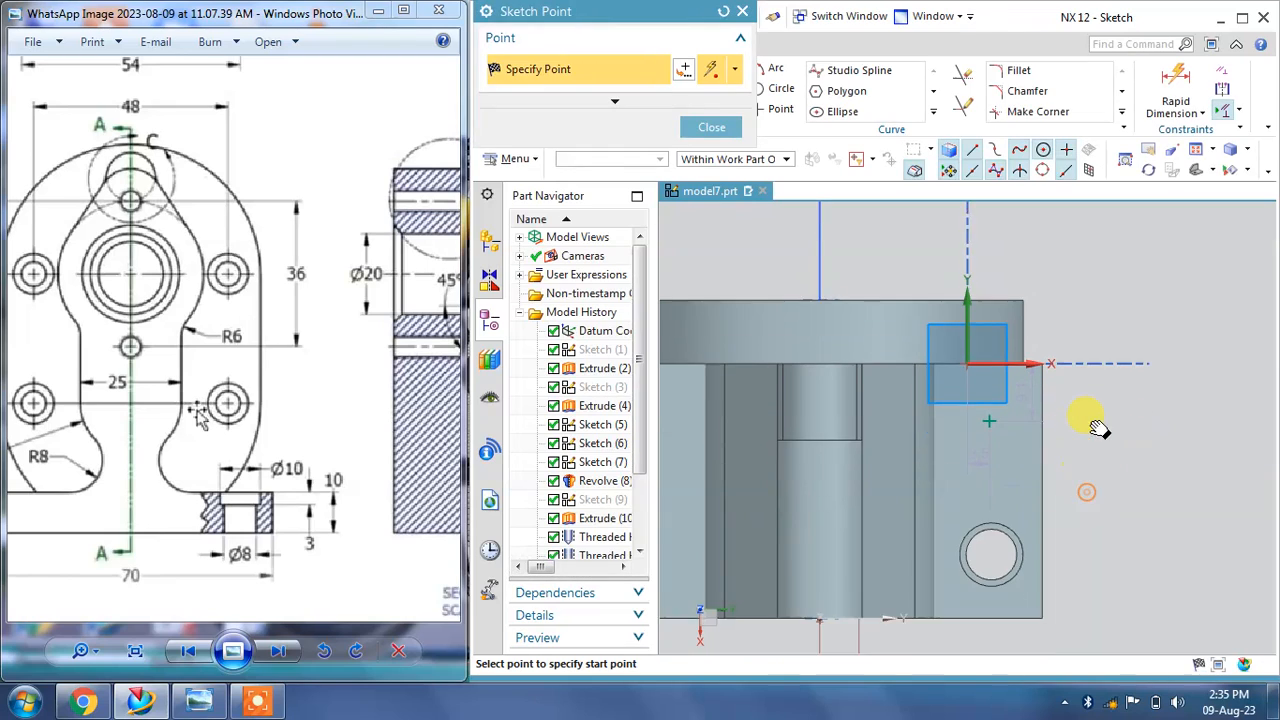
Step: Constrain the new point to be vertically aligned with the centre of the existing counterbored hole
{"action": "key", "text": "Escape"}
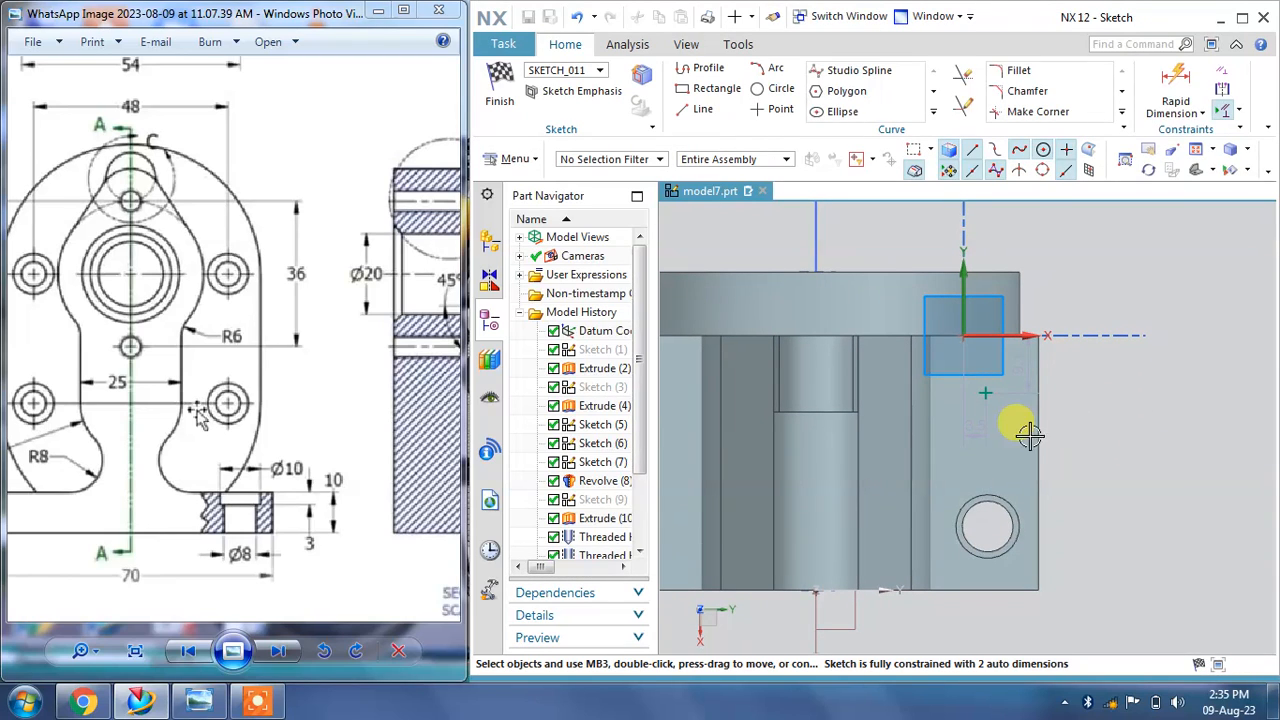
{"action": "left_click", "coordinate": [987, 398]}
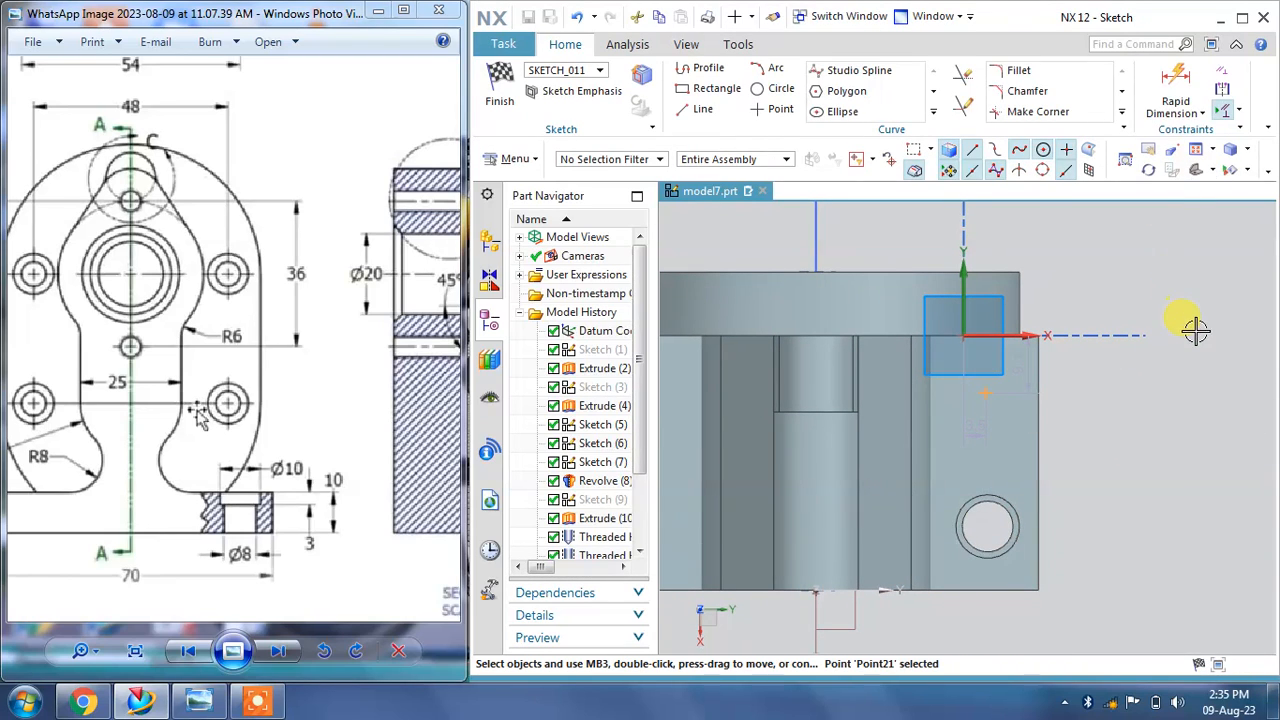
{"action": "left_click", "coordinate": [1220, 70]}
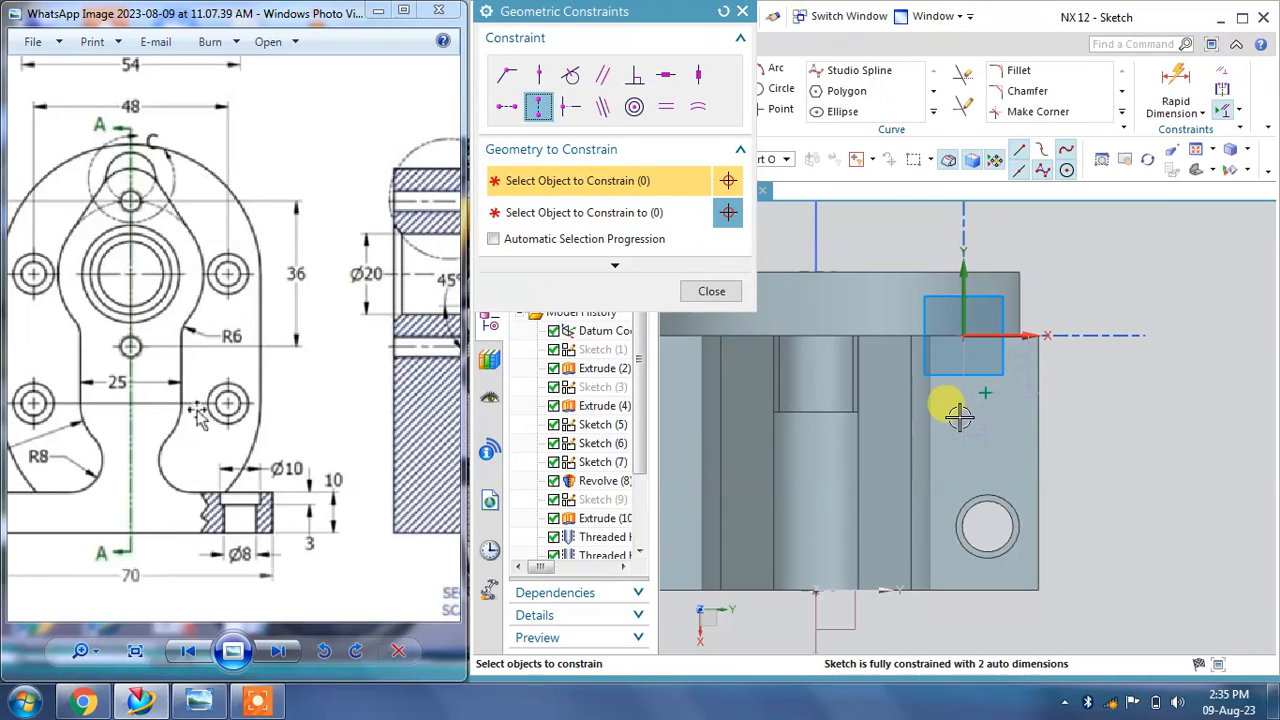
{"action": "left_click", "coordinate": [987, 392]}
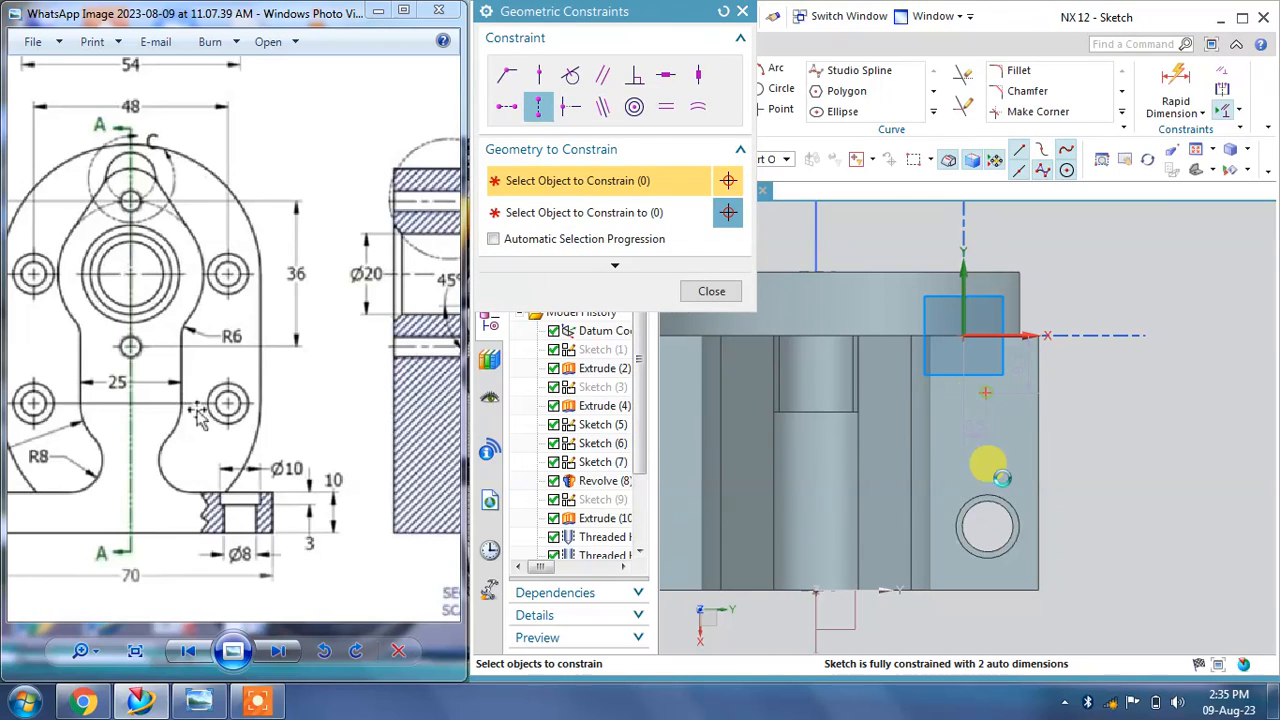
{"action": "left_click", "coordinate": [987, 525]}
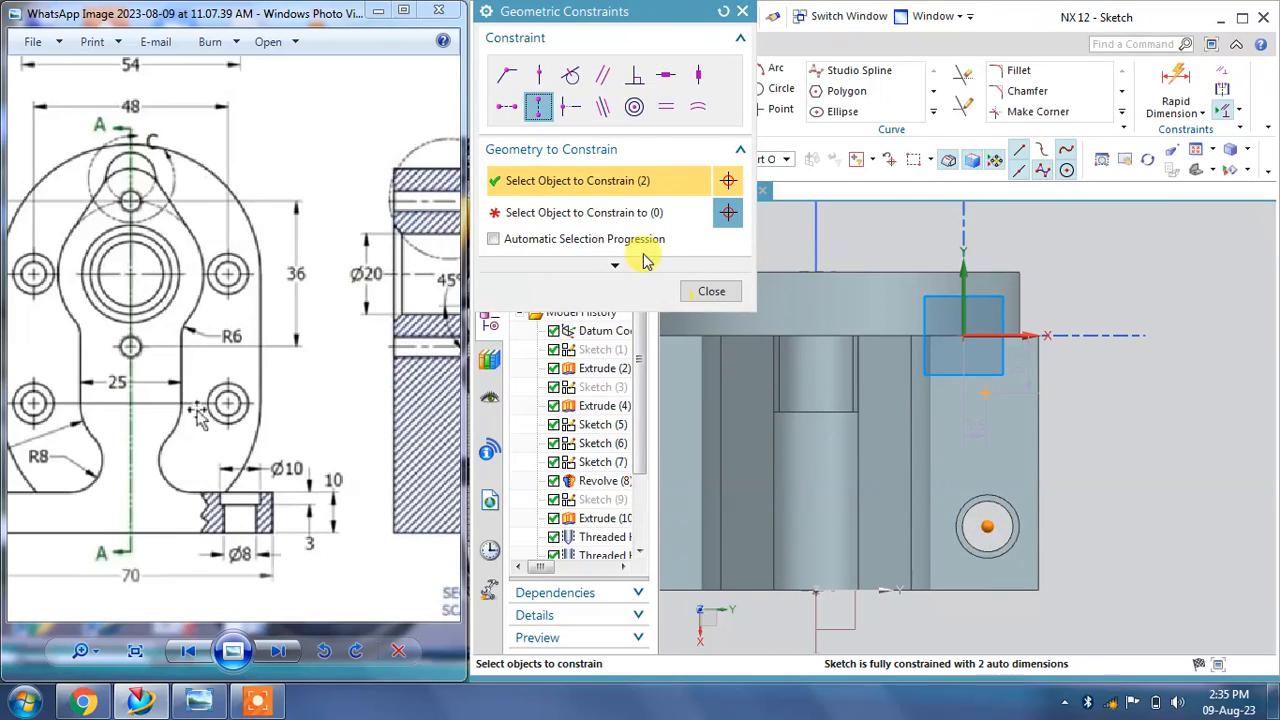
{"action": "left_click", "coordinate": [723, 12]}
{"action": "left_click", "coordinate": [539, 106]}
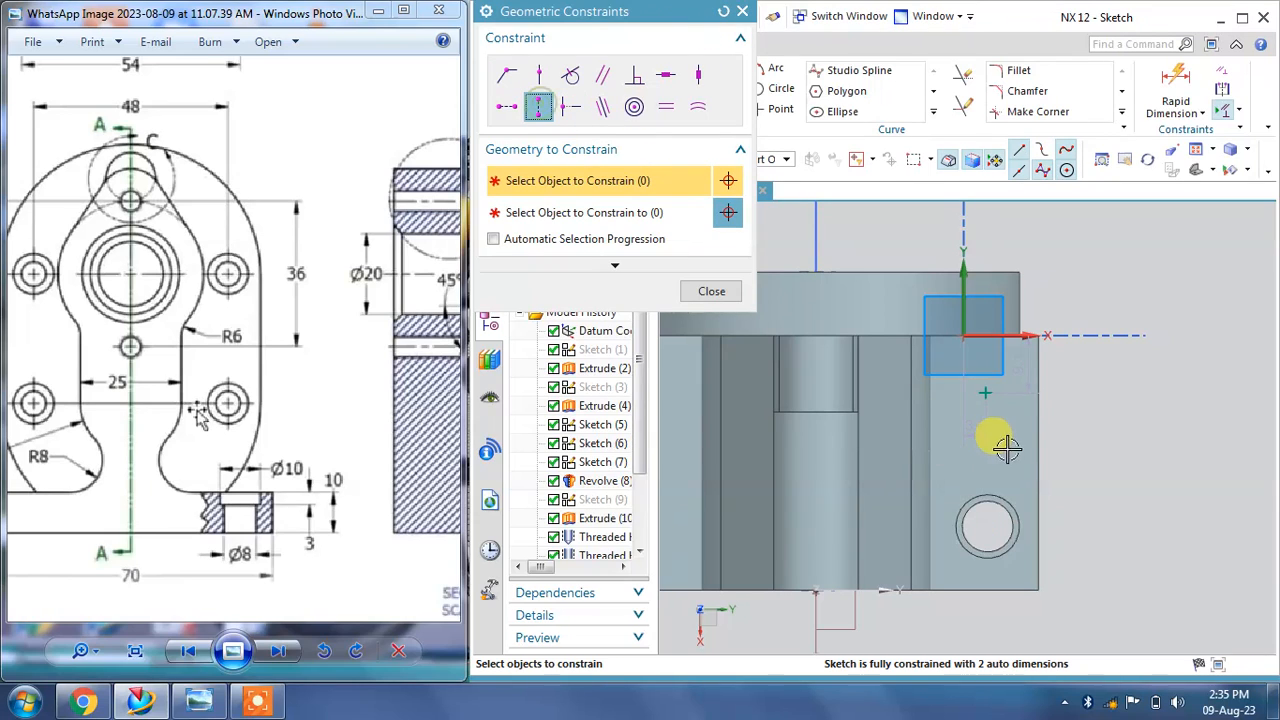
{"action": "left_click", "coordinate": [987, 392]}
{"action": "left_click", "coordinate": [657, 214]}
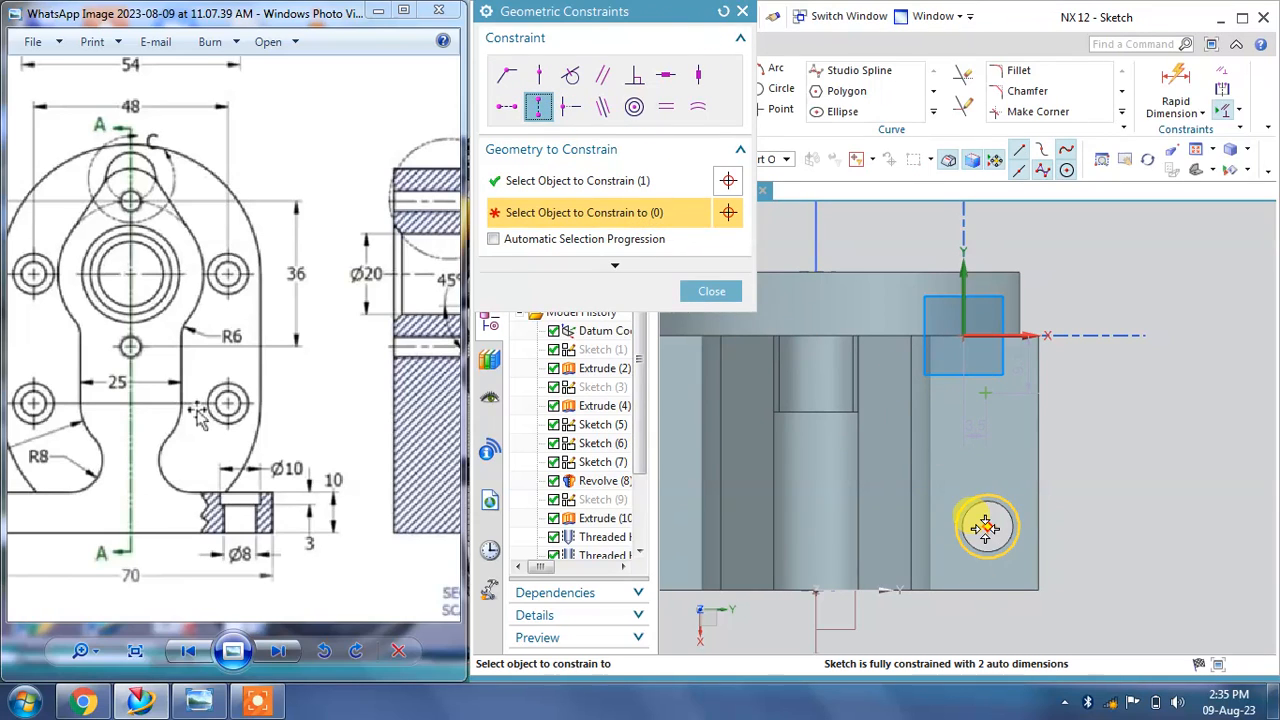
{"action": "left_click", "coordinate": [987, 525]}
{"action": "left_click", "coordinate": [711, 291]}
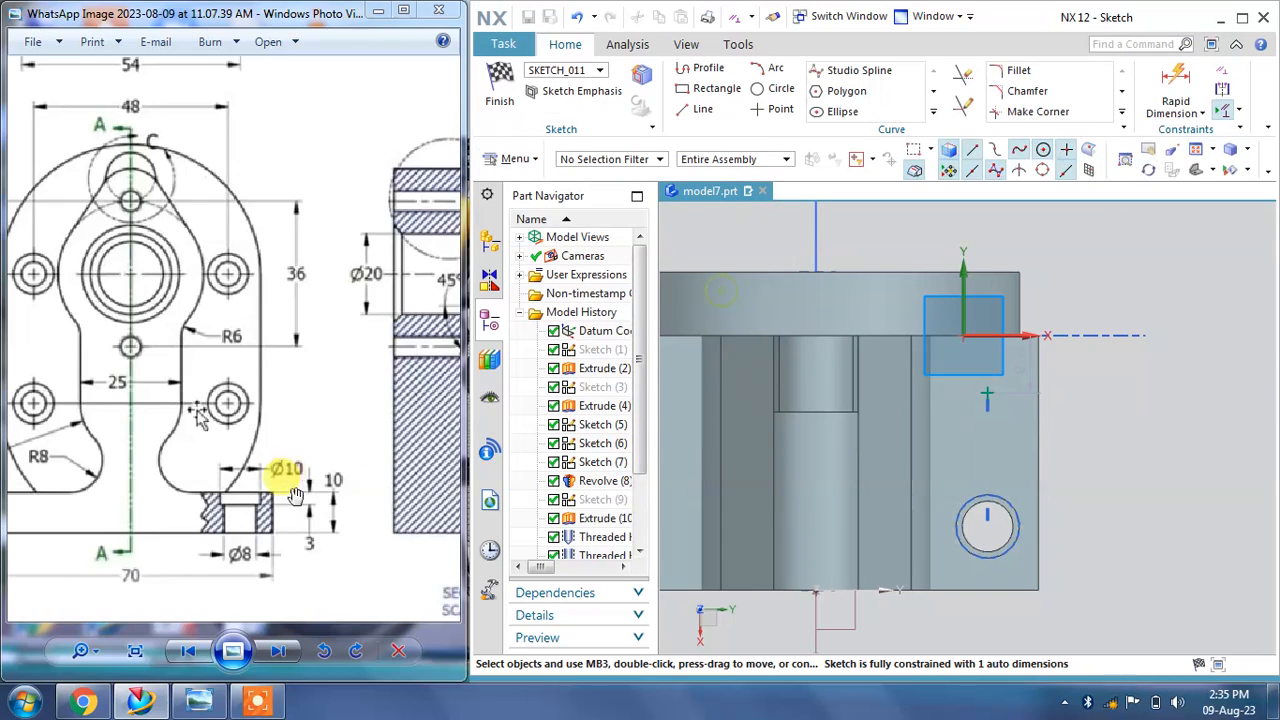
Step: Dimension the new point 20 mm vertically from the existing counterbored hole's centre
{"action": "left_click", "coordinate": [288, 494]}
{"action": "scroll", "coordinate": [247, 366], "scroll_direction": "up", "scroll_amount": 2}
{"action": "left_click_drag", "start_coordinate": [247, 354], "coordinate": [250, 524]}
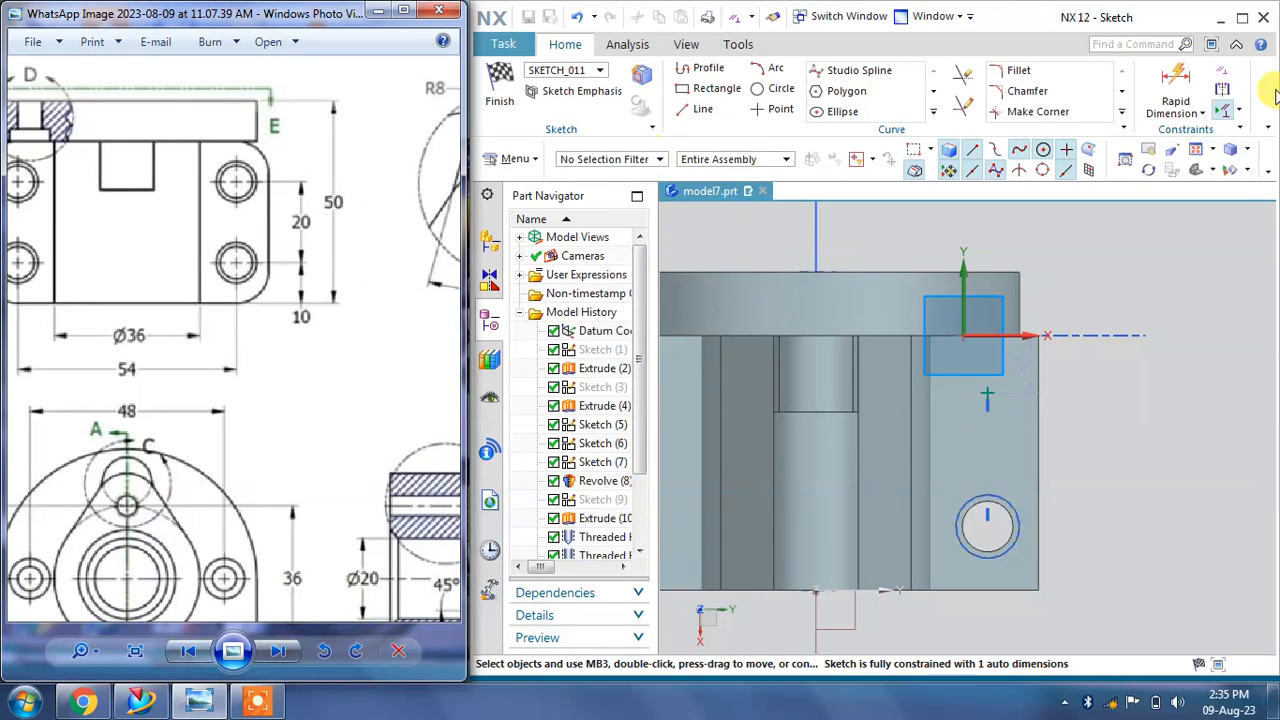
{"action": "left_click", "coordinate": [1175, 95]}
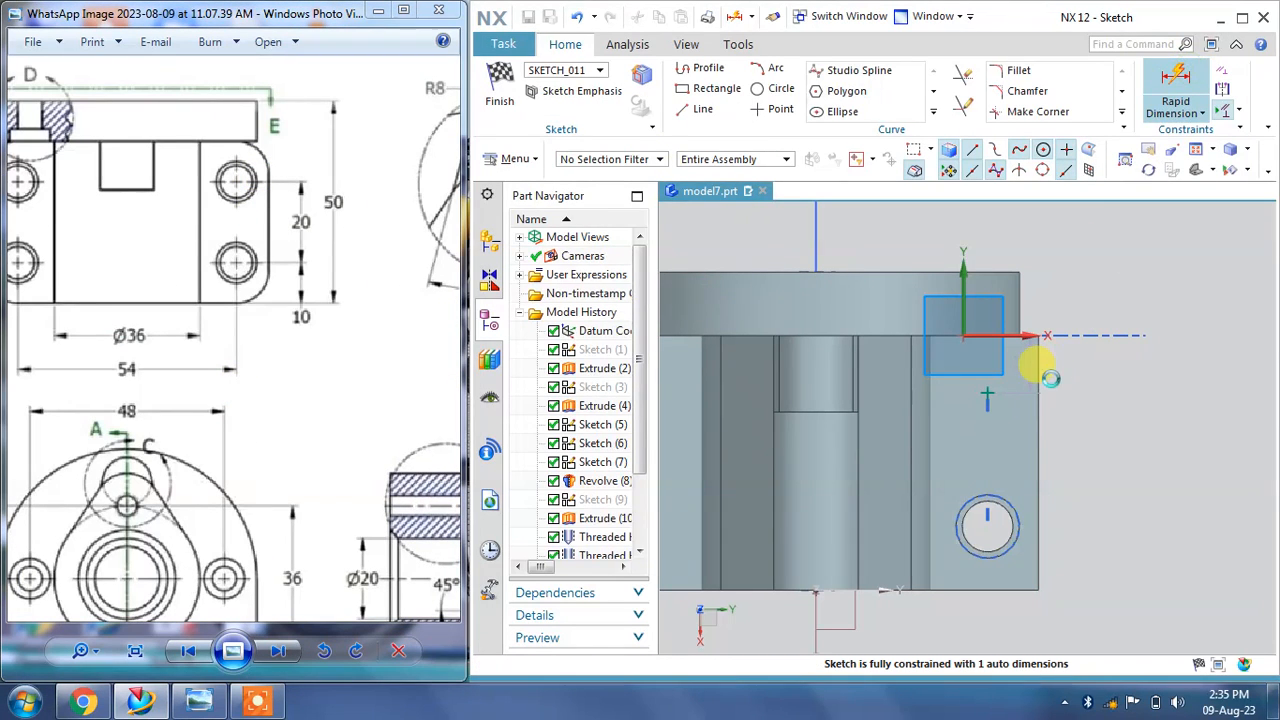
{"action": "left_click", "coordinate": [986, 393]}
{"action": "left_click", "coordinate": [988, 528]}
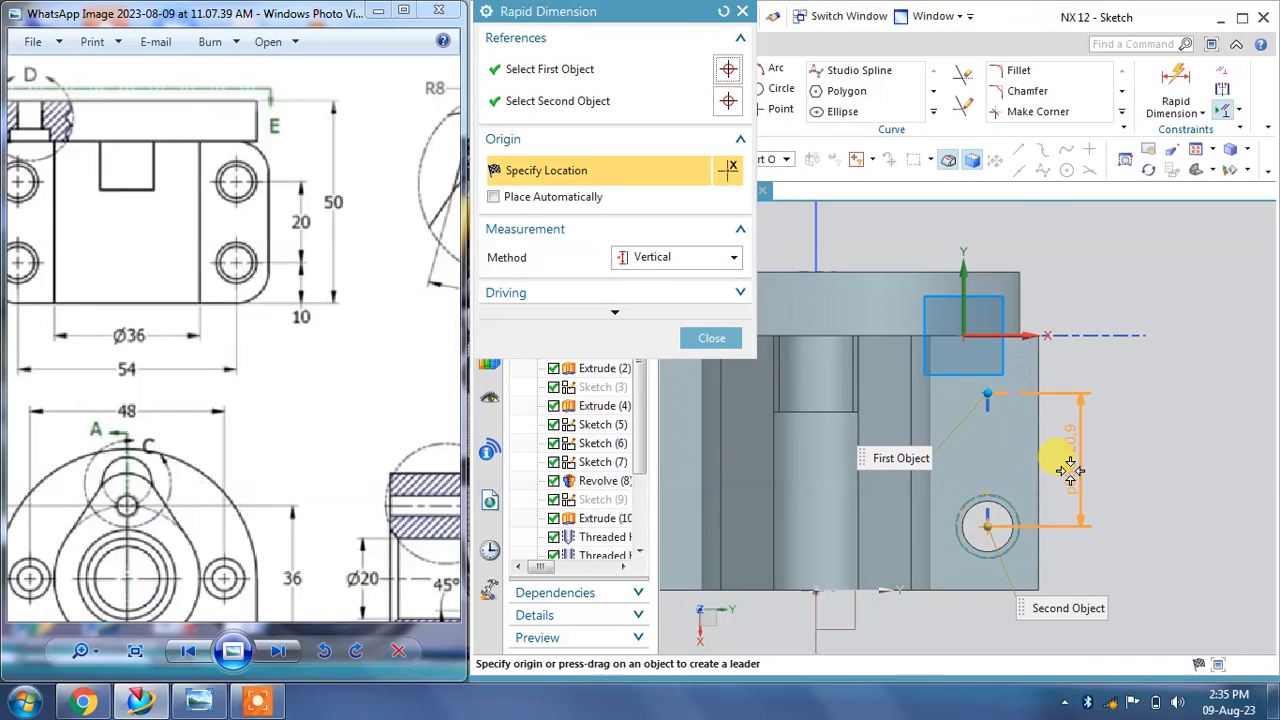
{"action": "left_click", "coordinate": [1148, 470]}
{"action": "type", "text": "20"}
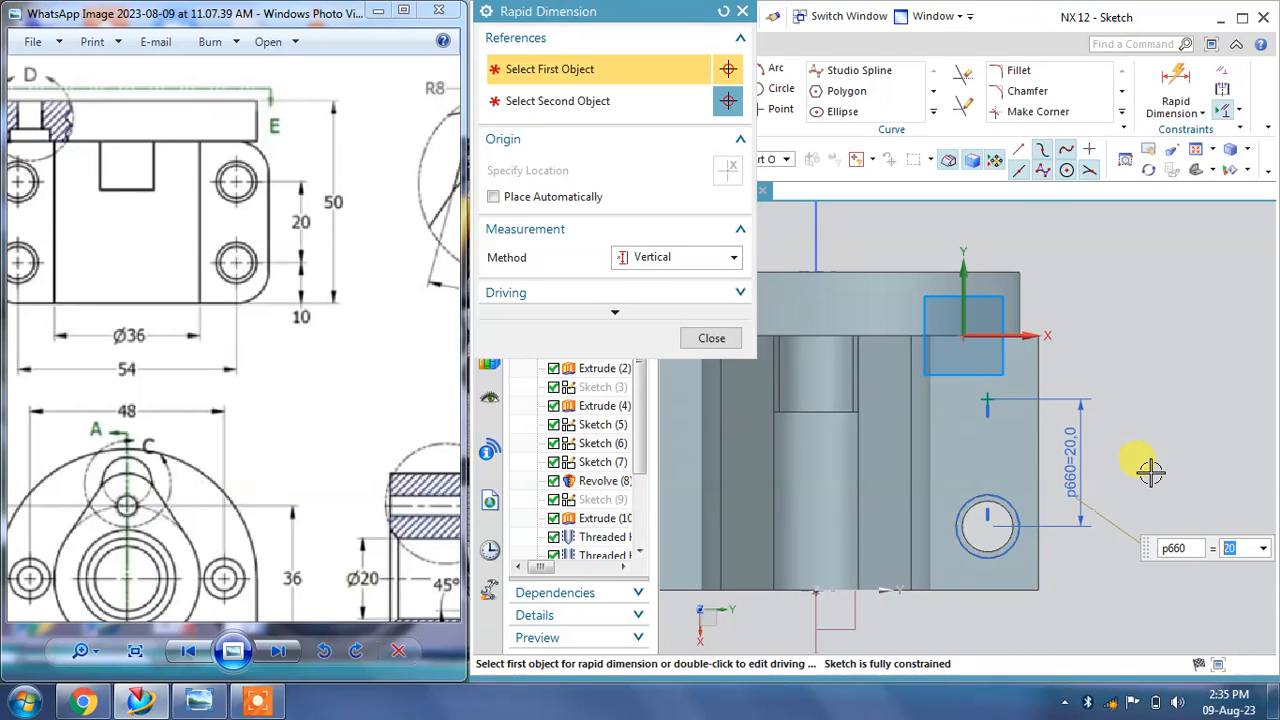
{"action": "left_click", "coordinate": [709, 337]}
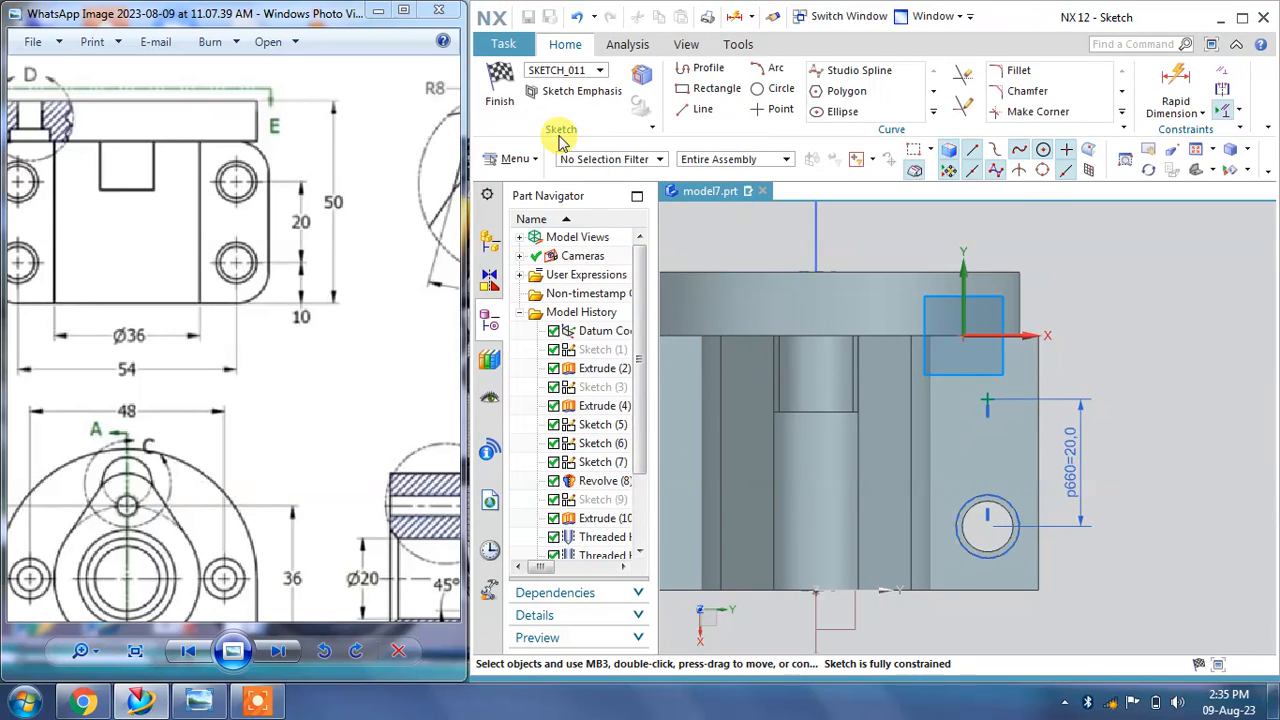
Step: Finish the sketch, apply the 8 mm counterbored hole at the new base-plate point, and close the Hole dialog
{"action": "left_click", "coordinate": [499, 88]}
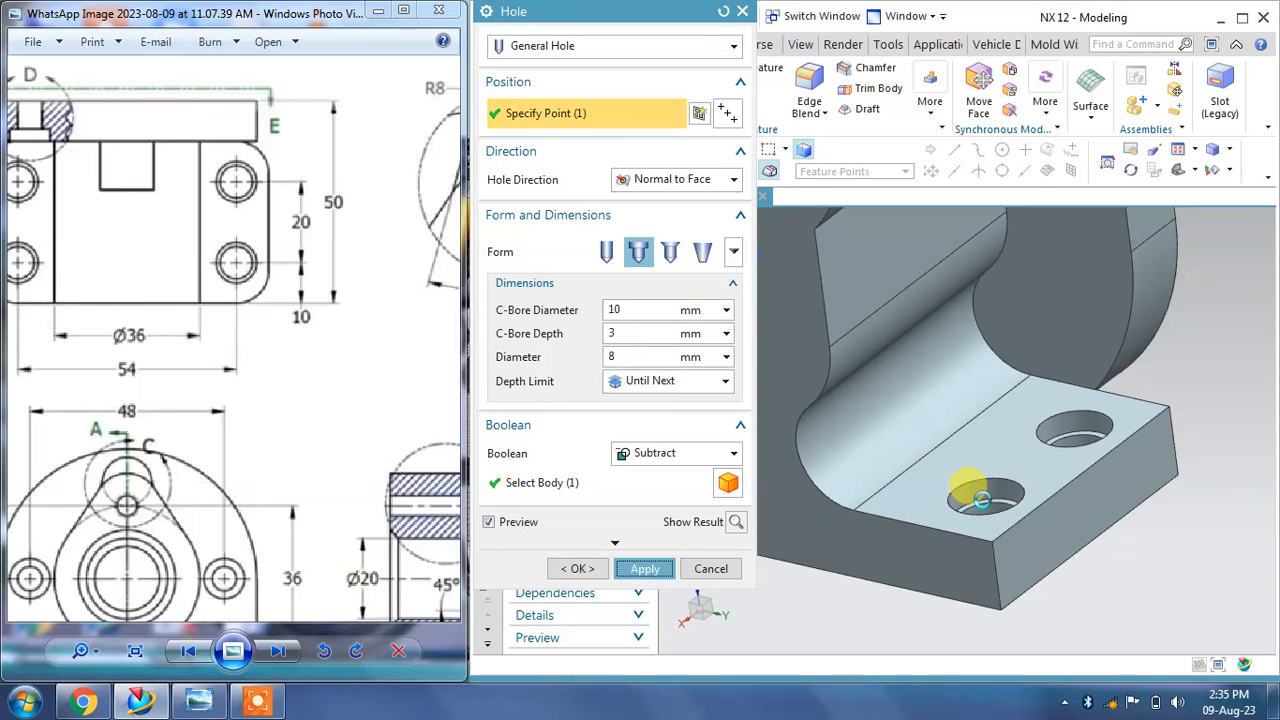
{"action": "scroll", "coordinate": [1010, 522], "scroll_direction": "down", "scroll_amount": 6}
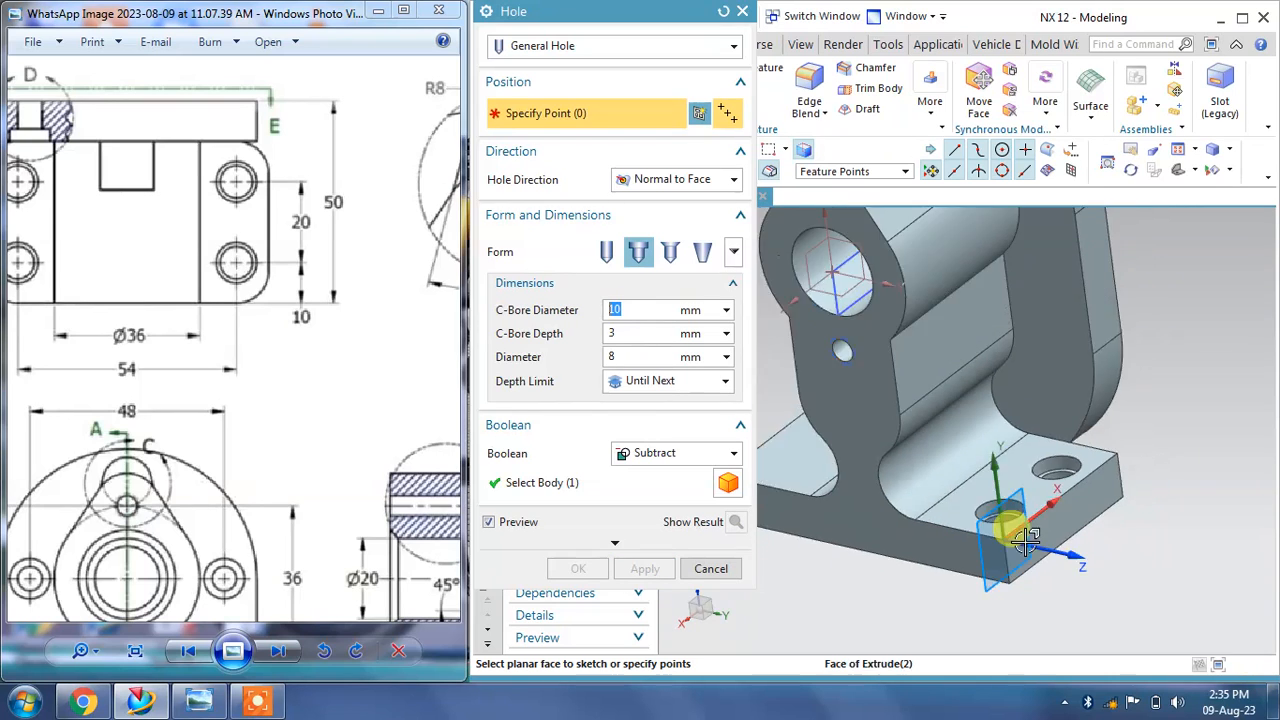
{"action": "mouse_move", "coordinate": [1009, 411]}
{"action": "middle_mouse_down"}
{"action": "mouse_move", "coordinate": [1031, 392]}
{"action": "mouse_move", "coordinate": [1031, 409]}
{"action": "middle_mouse_up"}
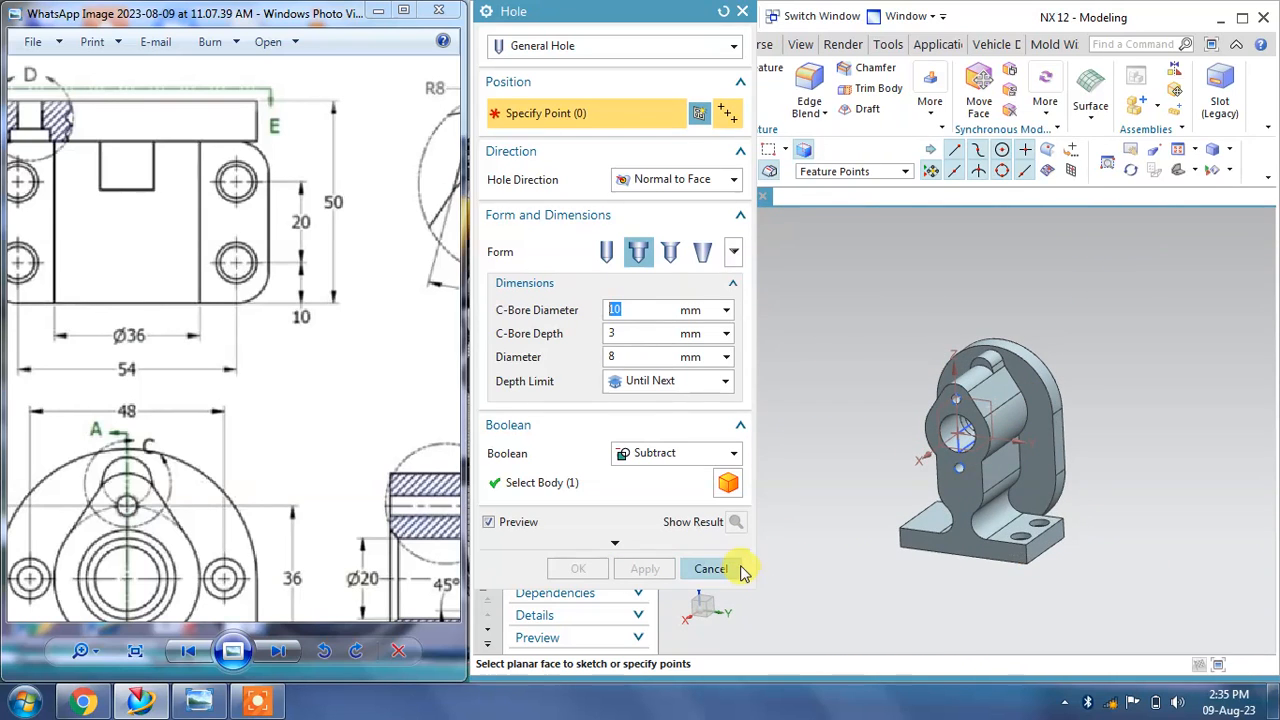
{"action": "left_click", "coordinate": [734, 566]}
Step: Examine the reference drawing's section and detail views for the remaining hole sizes and positions
{"action": "left_click_drag", "start_coordinate": [195, 474], "coordinate": [226, 271]}
{"action": "left_click_drag", "start_coordinate": [284, 471], "coordinate": [223, 355]}
{"action": "mouse_move", "coordinate": [275, 418]}
{"action": "left_mouse_down"}
{"action": "mouse_move", "coordinate": [122, 420]}
{"action": "mouse_move", "coordinate": [176, 417]}
{"action": "left_mouse_up"}
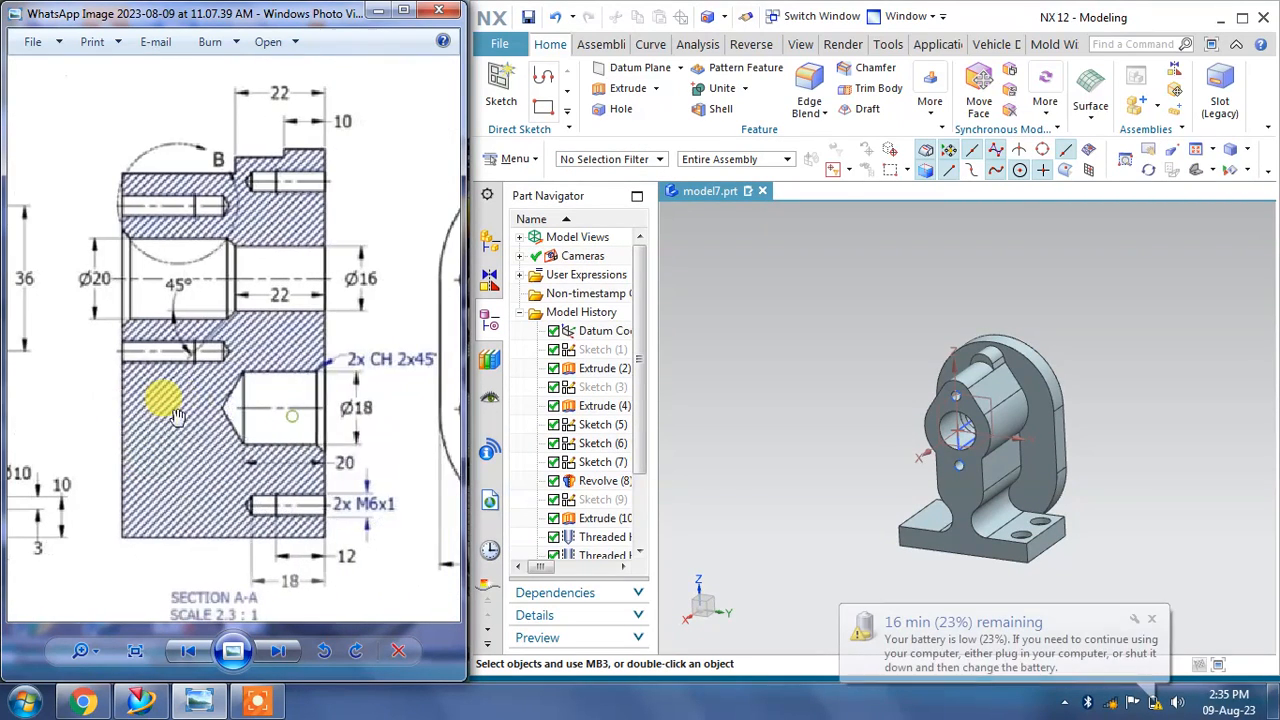
{"action": "left_click", "coordinate": [1150, 620]}
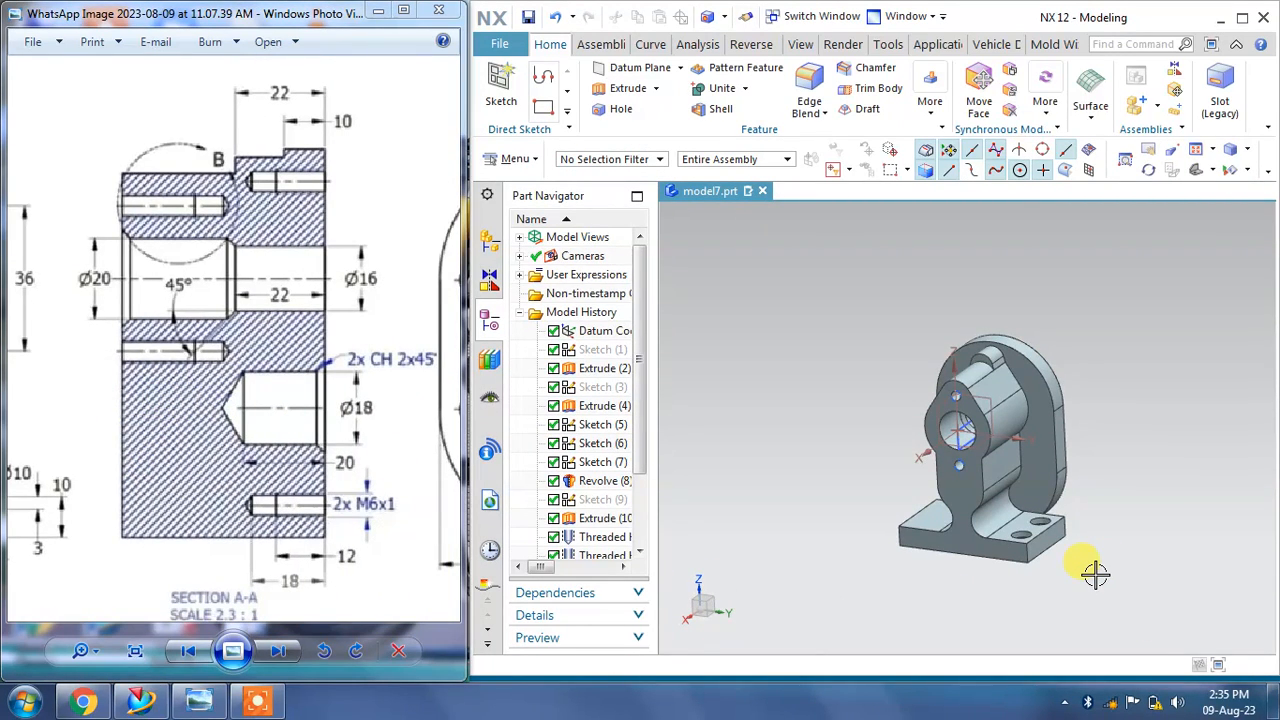
{"action": "mouse_move", "coordinate": [204, 470]}
{"action": "left_mouse_down"}
{"action": "mouse_move", "coordinate": [264, 457]}
{"action": "mouse_move", "coordinate": [282, 430]}
{"action": "left_mouse_up"}
{"action": "left_click_drag", "start_coordinate": [152, 411], "coordinate": [268, 385]}
{"action": "mouse_move", "coordinate": [258, 300]}
{"action": "left_mouse_down"}
{"action": "mouse_move", "coordinate": [228, 485]}
{"action": "mouse_move", "coordinate": [171, 380]}
{"action": "mouse_move", "coordinate": [206, 323]}
{"action": "mouse_move", "coordinate": [200, 277]}
{"action": "mouse_move", "coordinate": [167, 250]}
{"action": "left_mouse_up"}
{"action": "left_click_drag", "start_coordinate": [312, 298], "coordinate": [184, 296]}
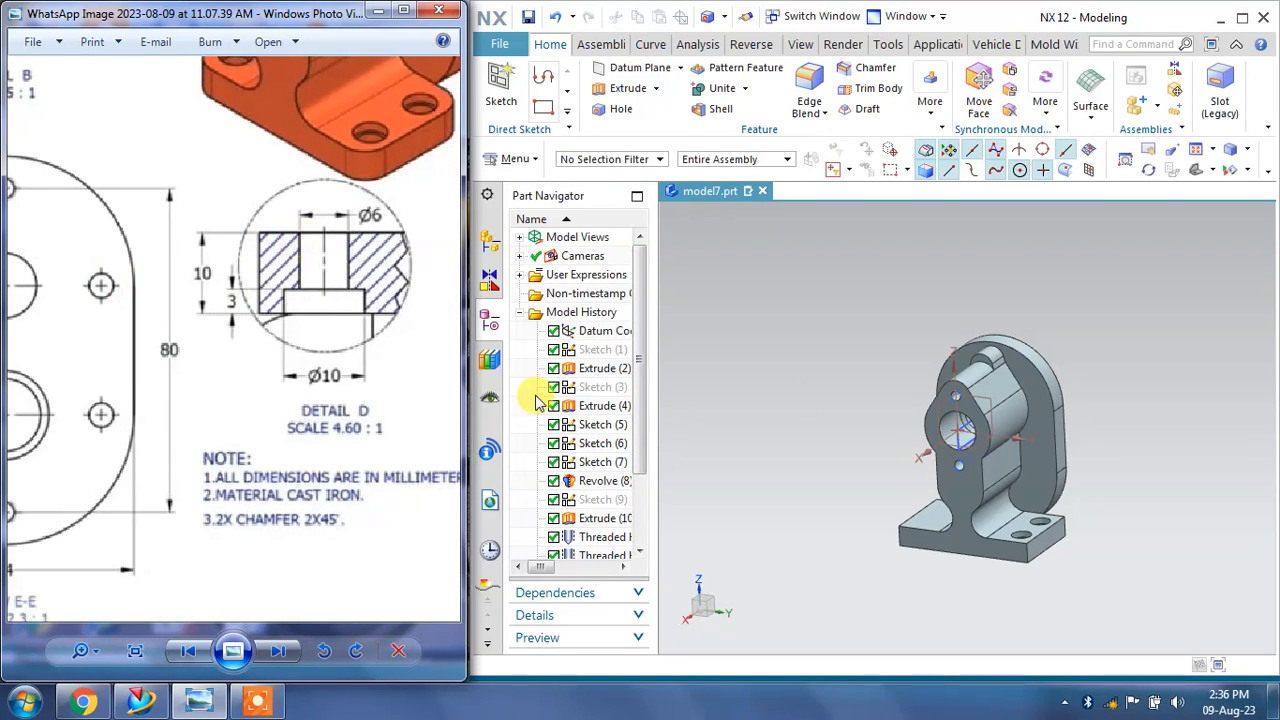
{"action": "middle_click_drag", "start_coordinate": [1086, 380], "coordinate": [1078, 410]}
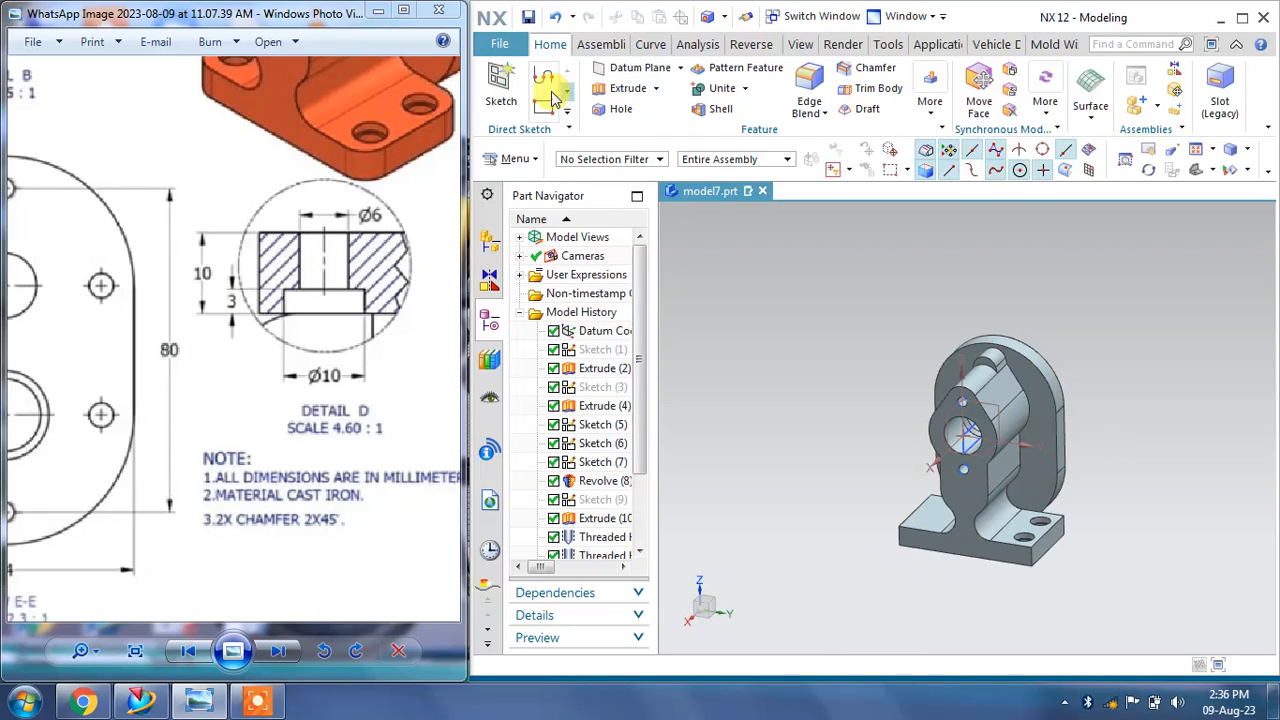
Step: Start a counterbored hole by sketching its point on the upright's side face, beside the large bore
{"action": "right_click", "coordinate": [735, 262]}
{"action": "left_click", "coordinate": [753, 280]}
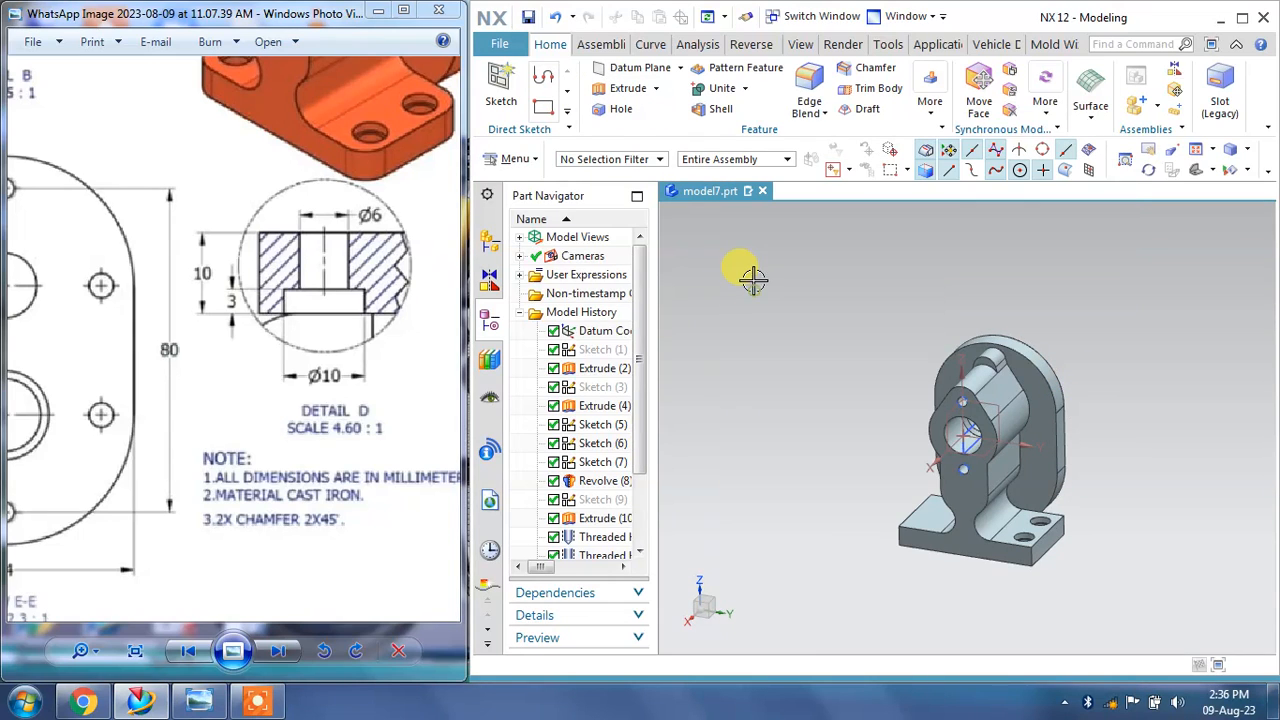
{"action": "right_click", "coordinate": [789, 300]}
{"action": "left_click", "coordinate": [832, 318]}
{"action": "left_click", "coordinate": [626, 109]}
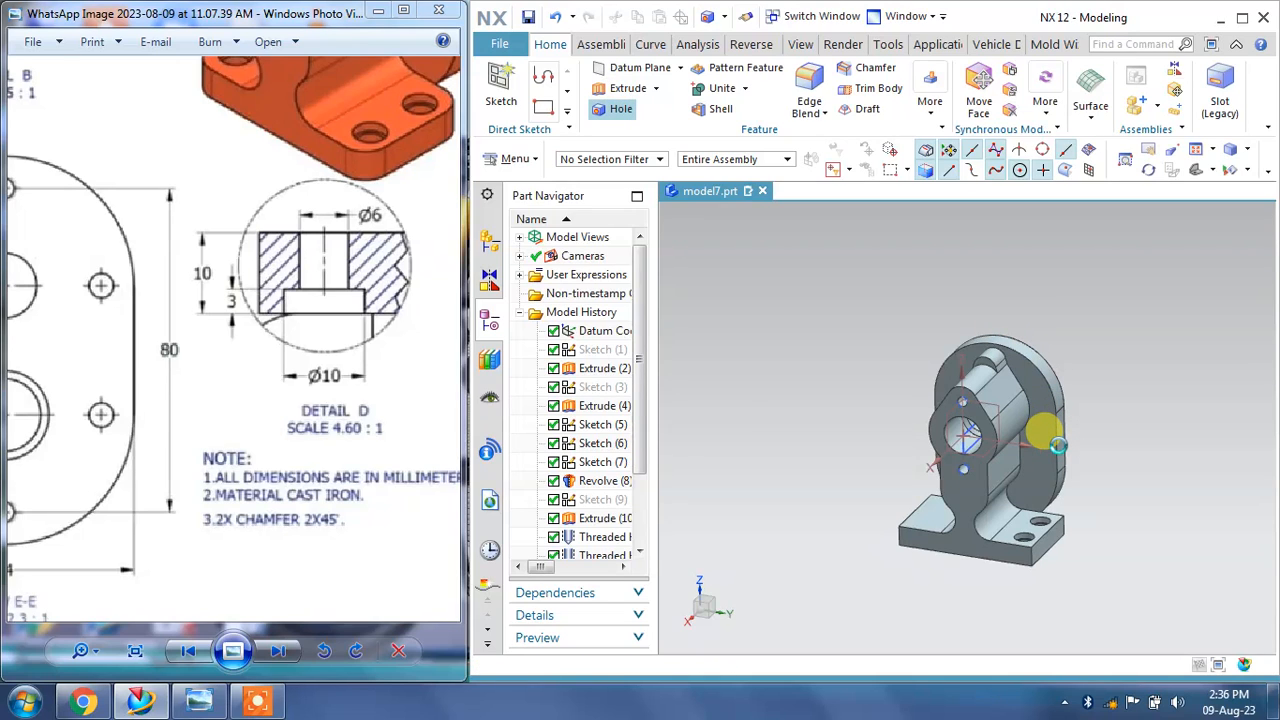
{"action": "scroll", "coordinate": [1034, 408], "scroll_direction": "up", "scroll_amount": 5}
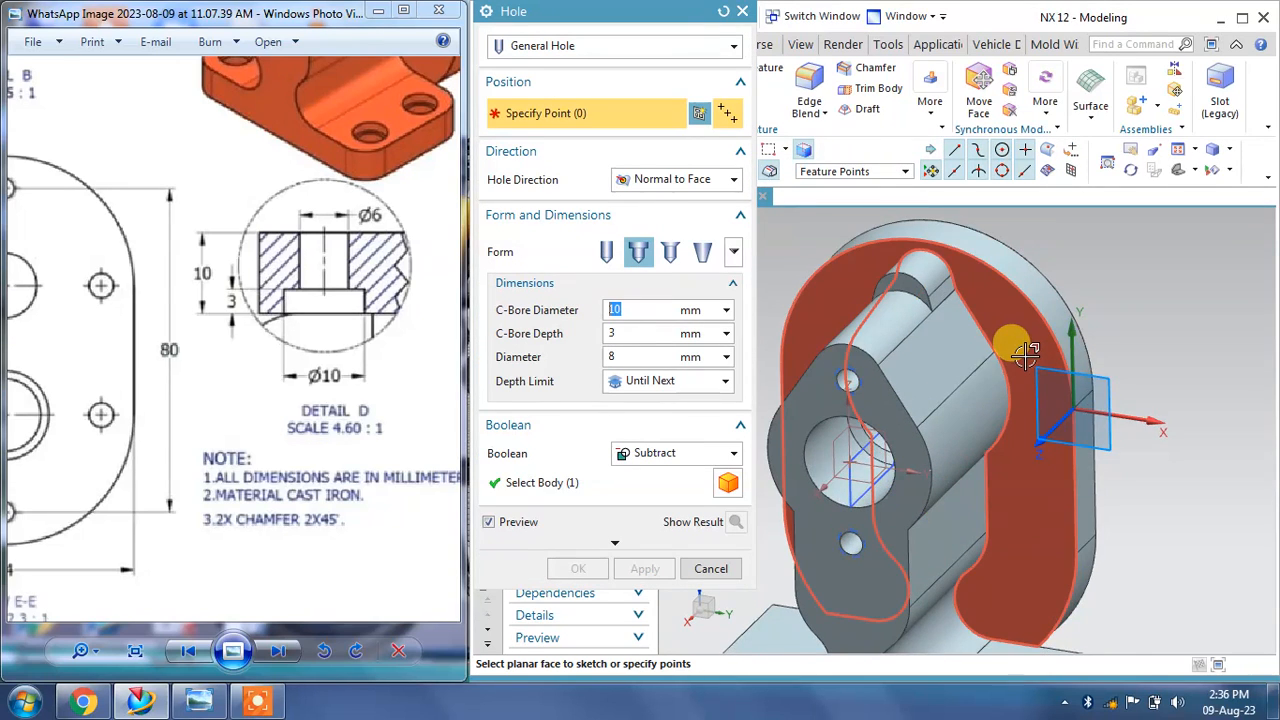
{"action": "scroll", "coordinate": [1027, 354], "scroll_direction": "up", "scroll_amount": 3}
{"action": "left_click", "coordinate": [1045, 418]}
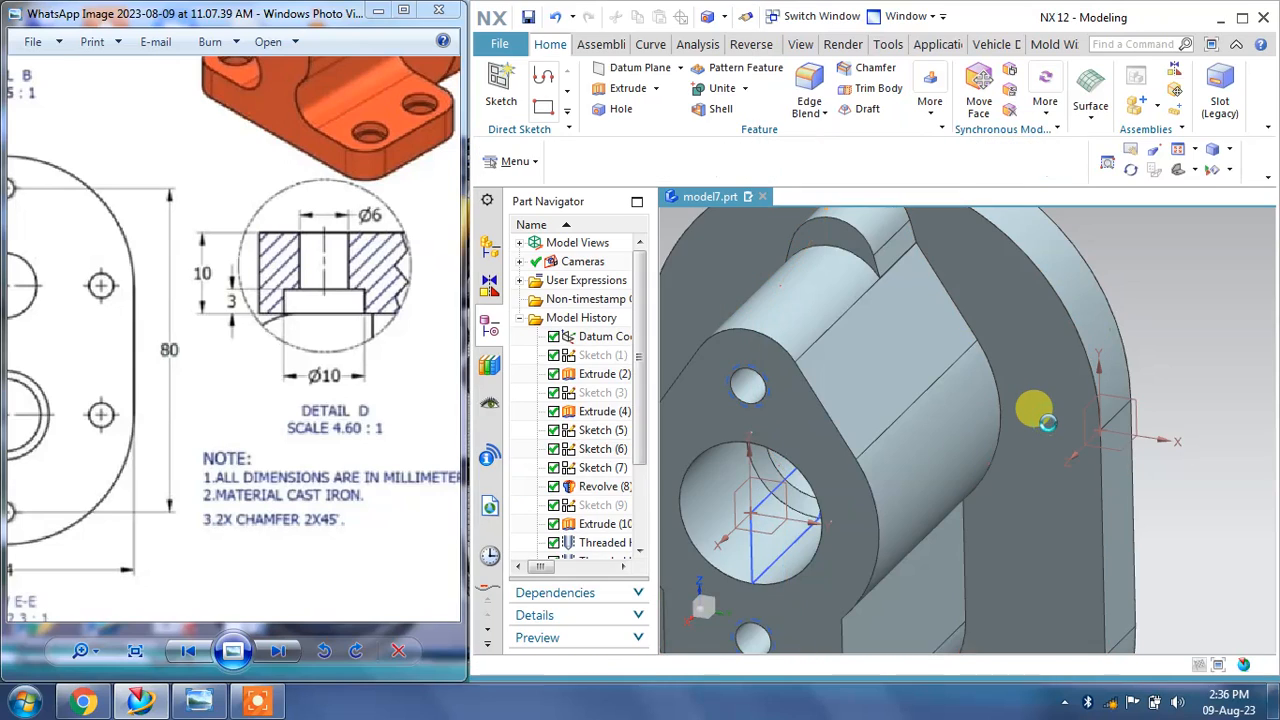
{"action": "left_click_drag", "start_coordinate": [155, 423], "coordinate": [440, 414]}
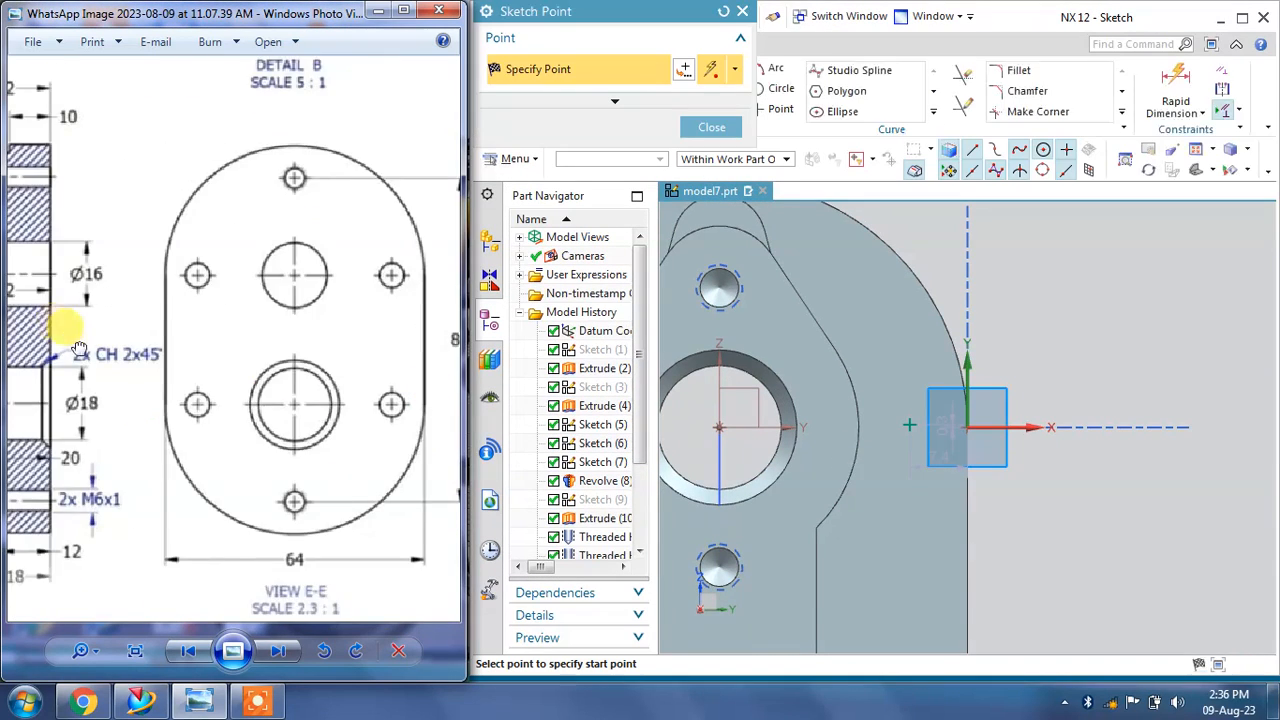
{"action": "left_click_drag", "start_coordinate": [80, 348], "coordinate": [370, 355]}
{"action": "left_click_drag", "start_coordinate": [80, 362], "coordinate": [408, 364]}
{"action": "left_click_drag", "start_coordinate": [226, 363], "coordinate": [303, 340]}
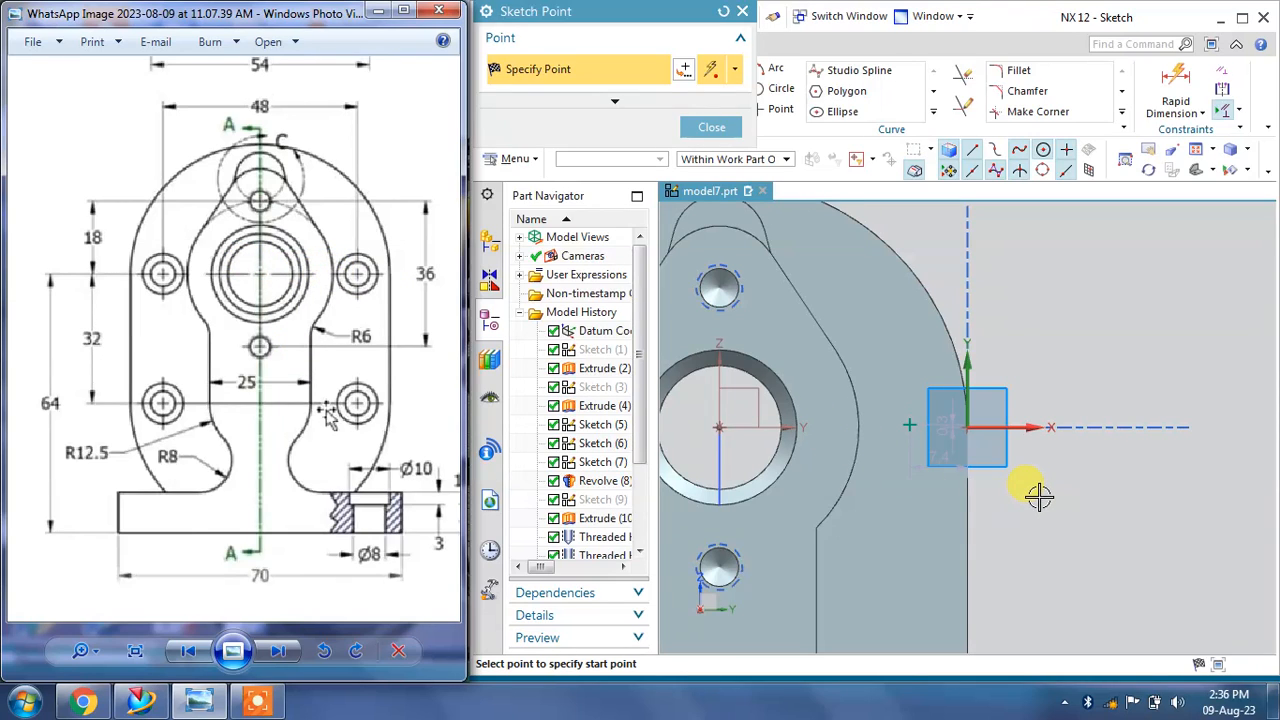
{"action": "left_click", "coordinate": [714, 128]}
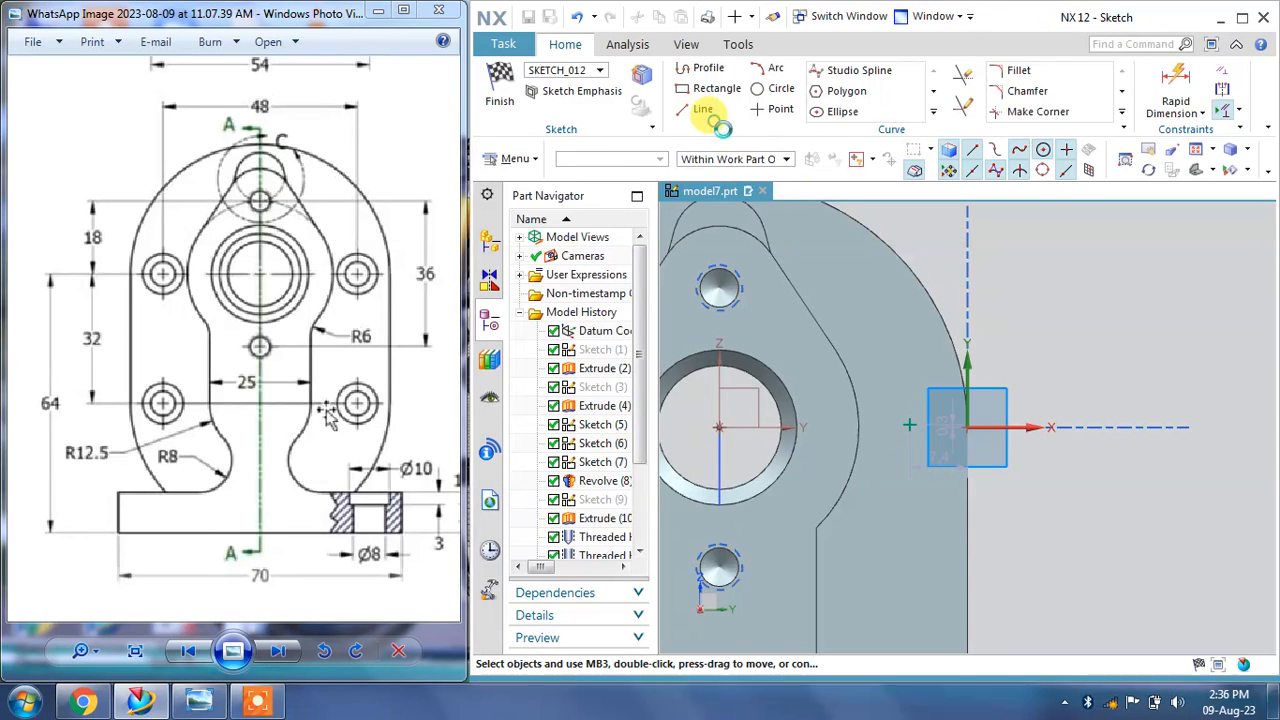
Step: Constrain the new point to be horizontally aligned with the large bore's centre
{"action": "left_click", "coordinate": [1207, 110]}
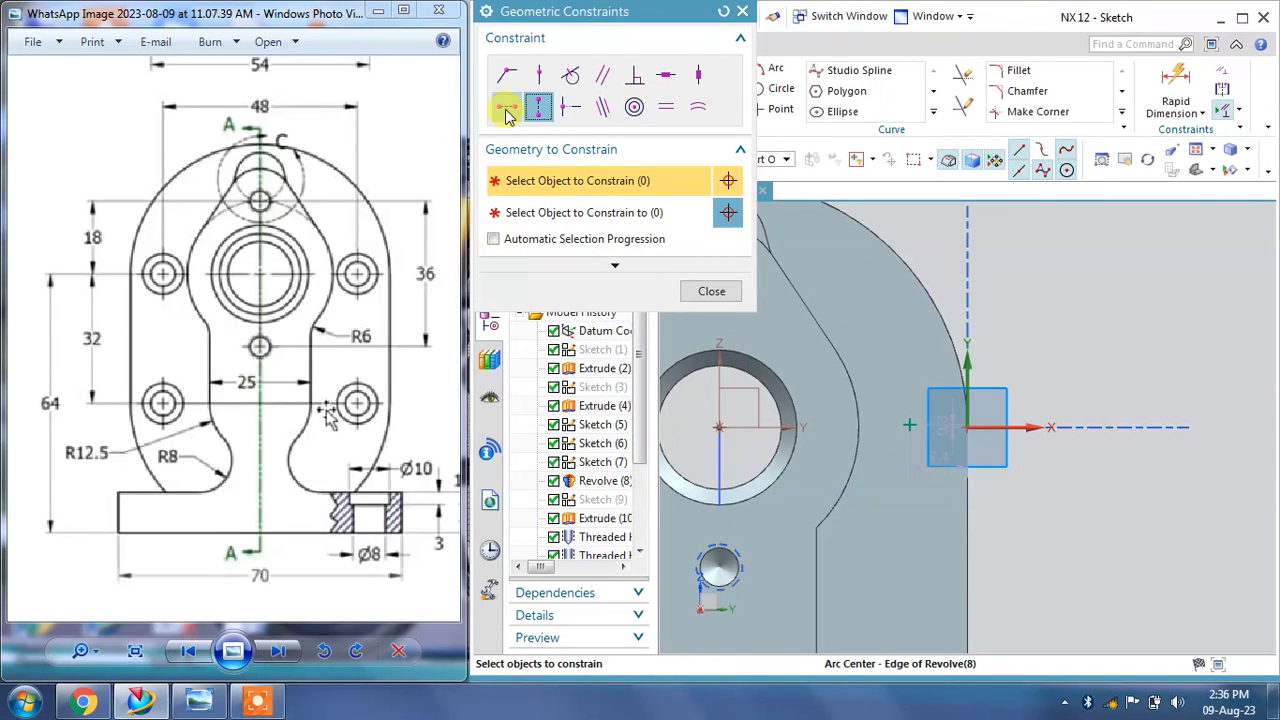
{"action": "left_click", "coordinate": [720, 427]}
{"action": "left_click", "coordinate": [525, 213]}
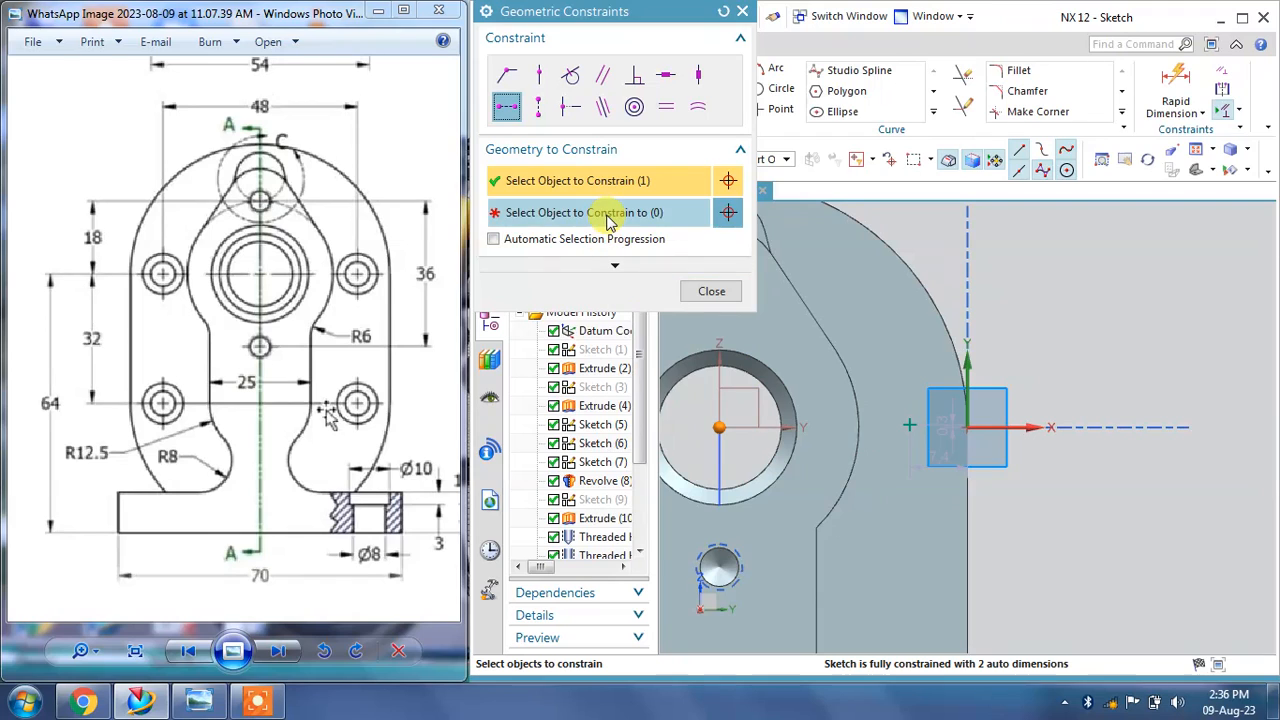
{"action": "left_click", "coordinate": [905, 428]}
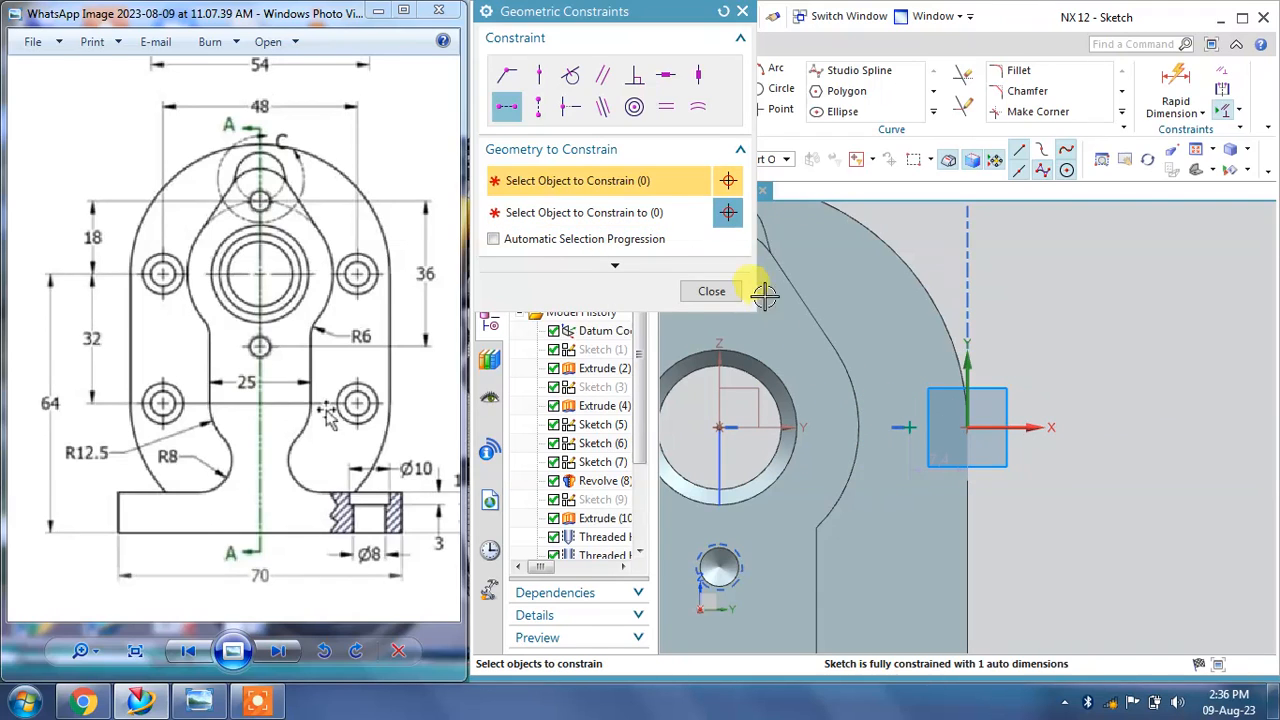
{"action": "left_click", "coordinate": [712, 291]}
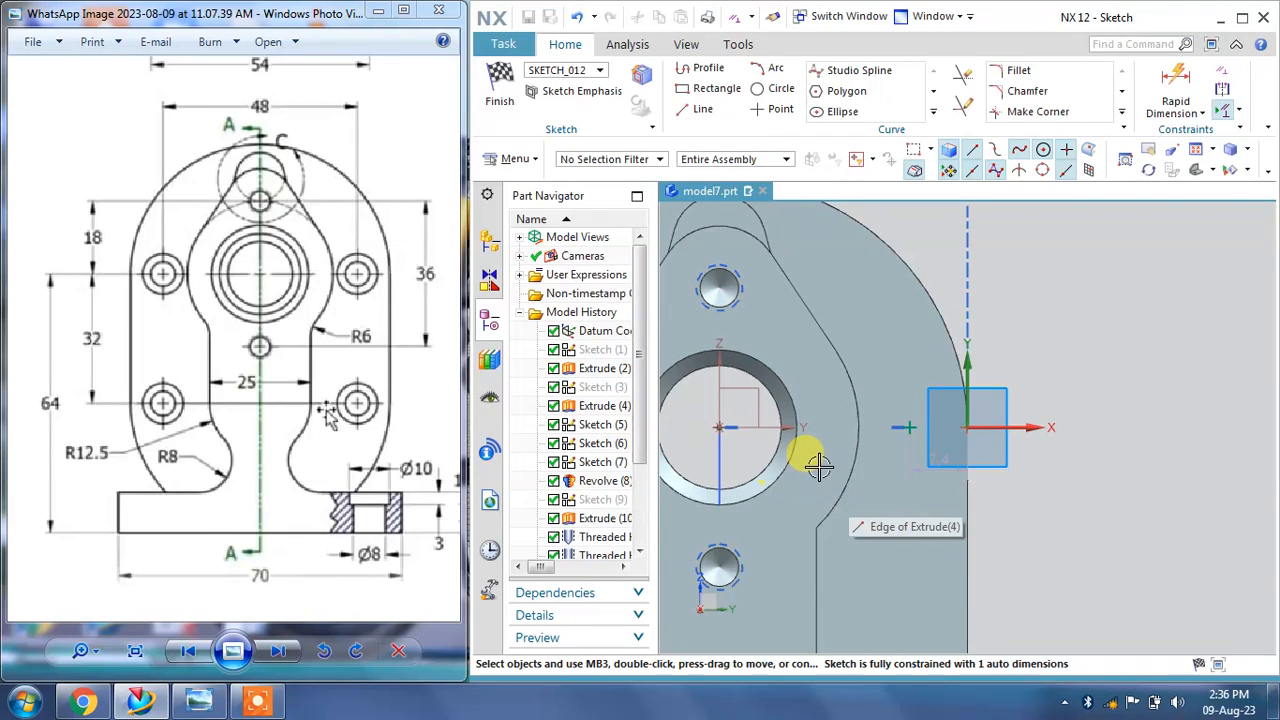
Step: Dimension the new point horizontally from the large bore's centre as 48/2
{"action": "middle_click_drag", "start_coordinate": [820, 463], "coordinate": [890, 545], "text": "shift"}
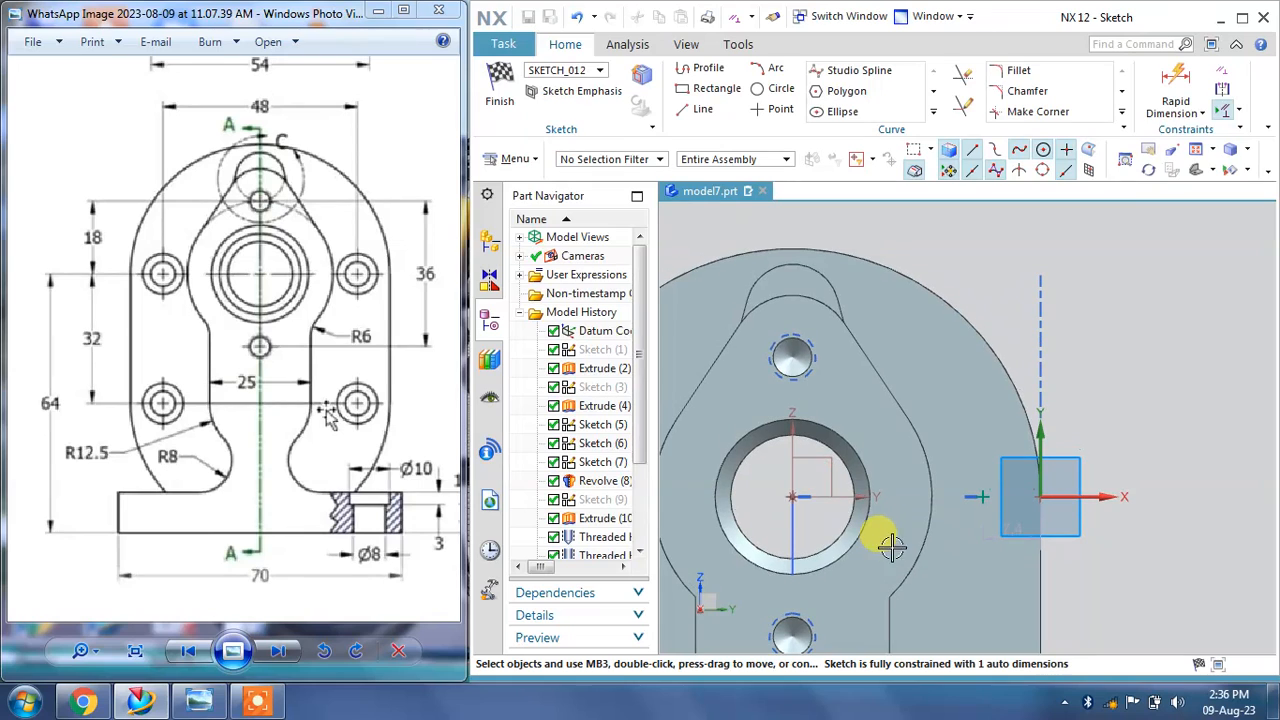
{"action": "left_click", "coordinate": [1202, 113]}
{"action": "left_click", "coordinate": [1190, 159]}
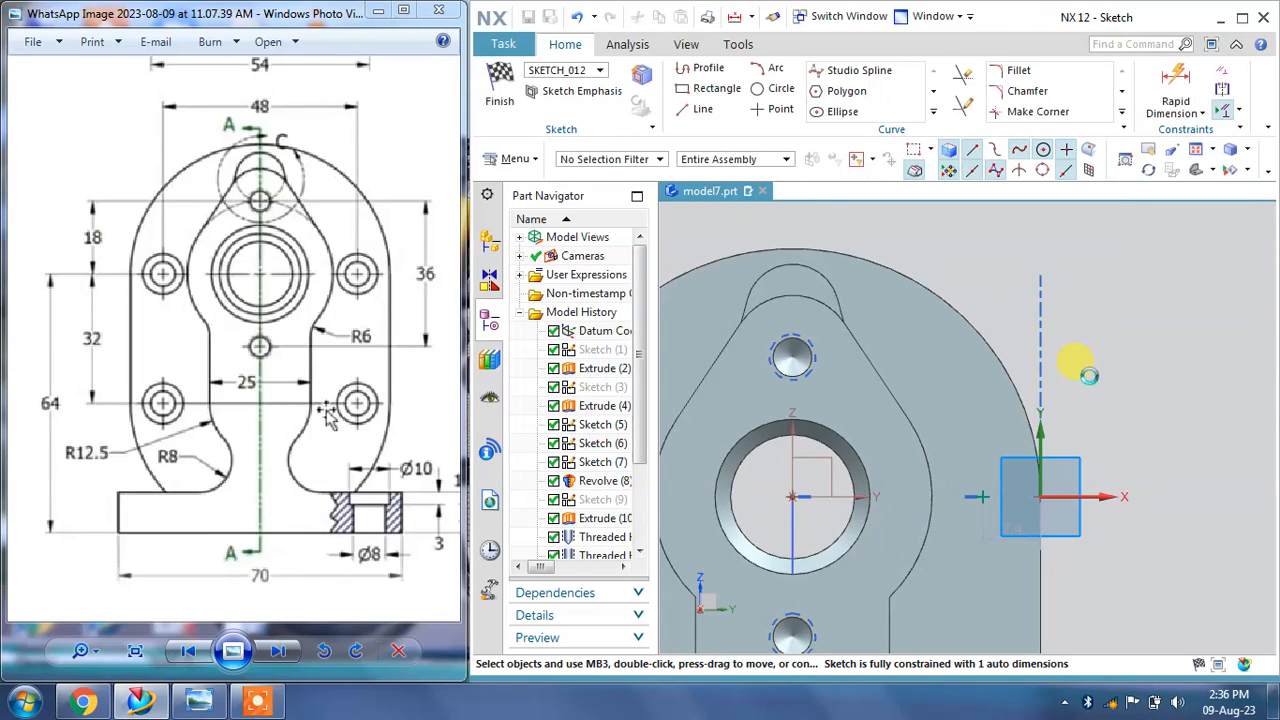
{"action": "left_click", "coordinate": [958, 505]}
{"action": "left_click", "coordinate": [982, 496]}
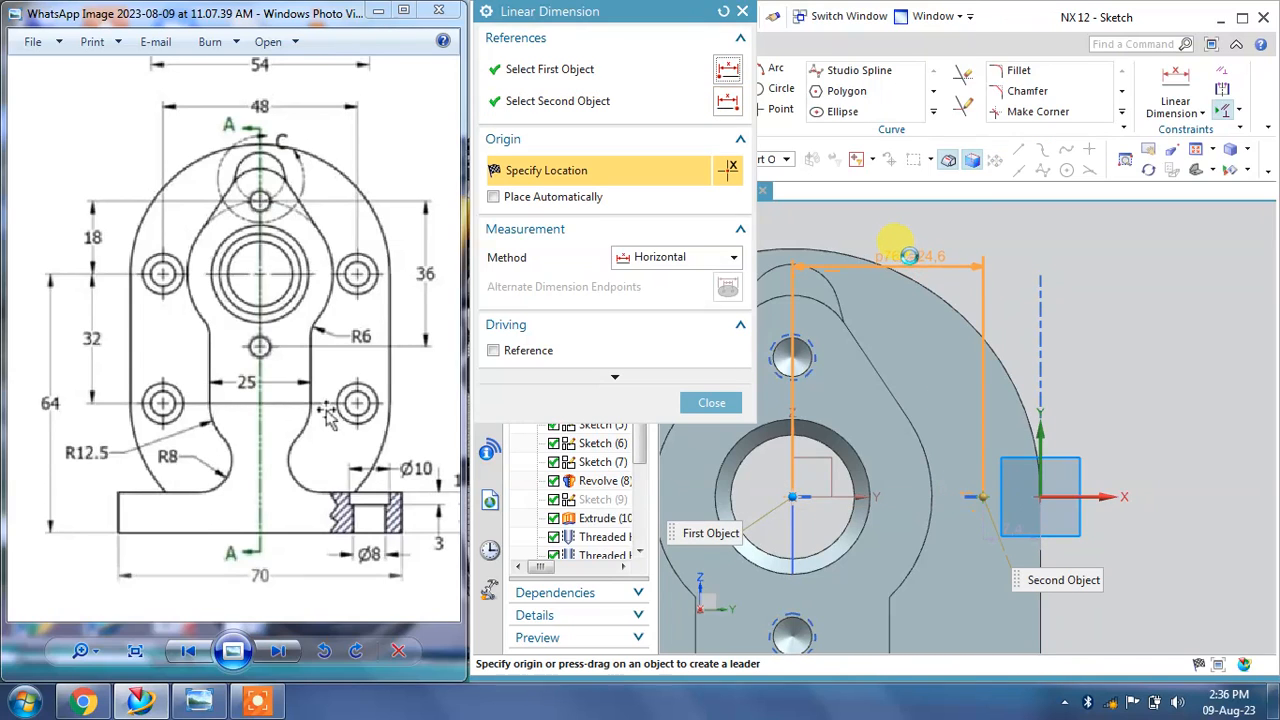
{"action": "left_click", "coordinate": [905, 222]}
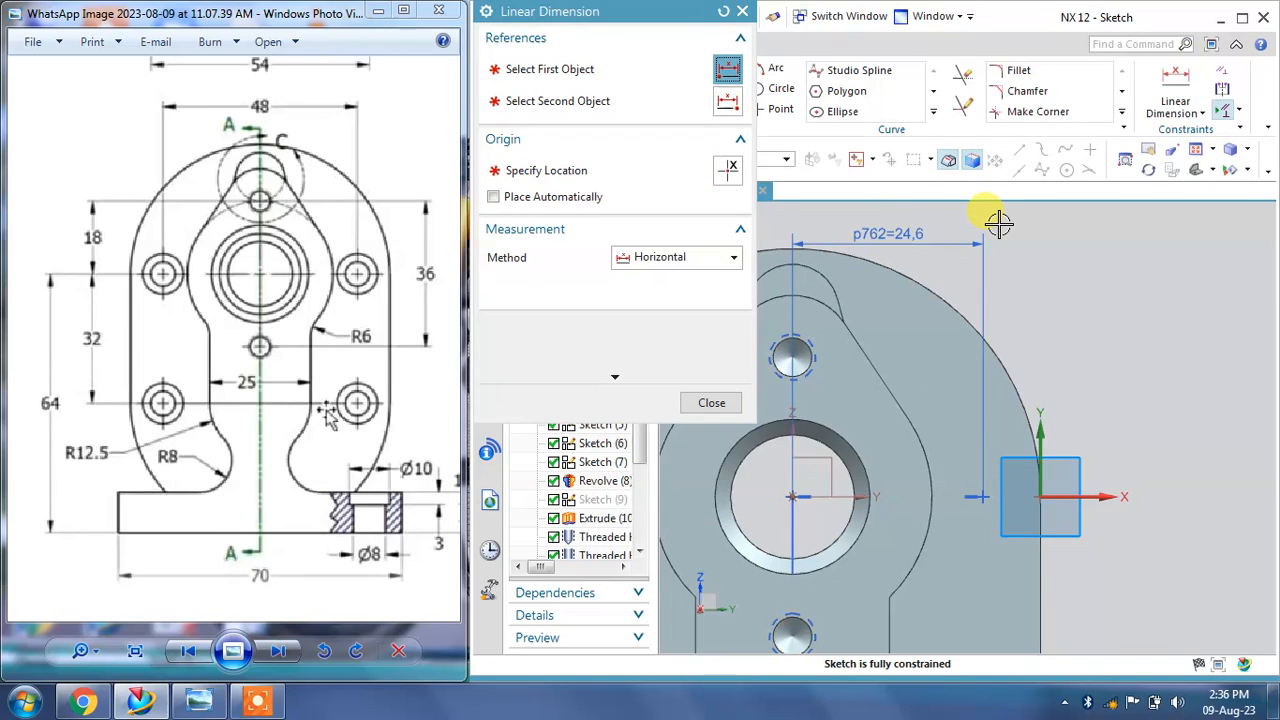
{"action": "type", "text": "48/2"}
{"action": "key", "text": "Return"}
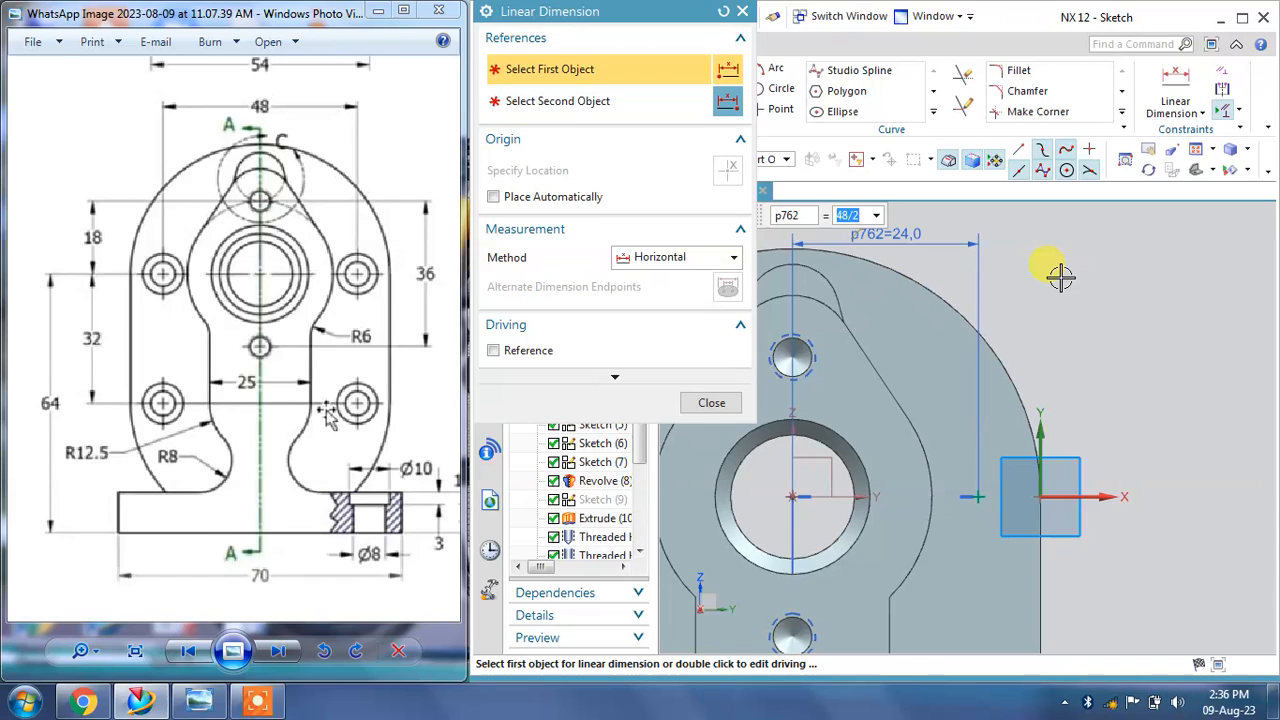
{"action": "left_click", "coordinate": [714, 403]}
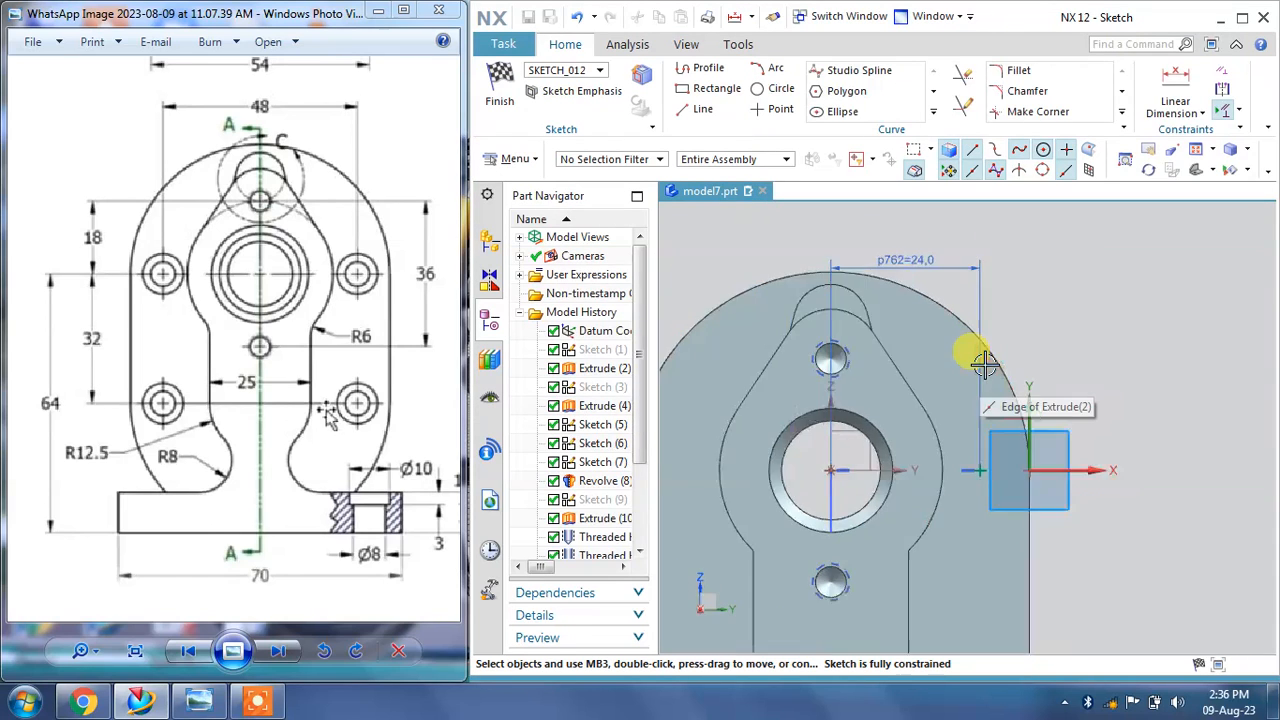
Step: Finish the sketch and apply the counterbored hole with a 6 mm hole diameter
{"action": "scroll", "coordinate": [982, 362], "scroll_direction": "up", "scroll_amount": 3}
{"action": "scroll", "coordinate": [1000, 571], "scroll_direction": "down", "scroll_amount": 2}
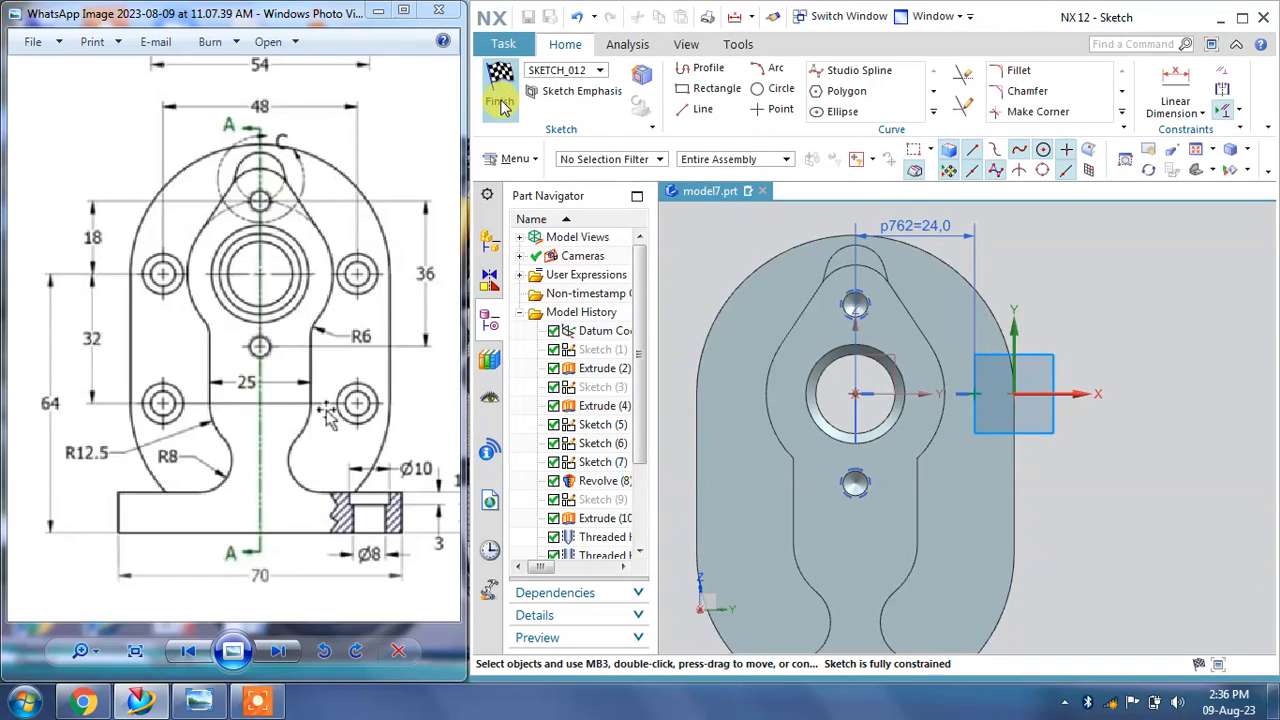
{"action": "left_click", "coordinate": [500, 92]}
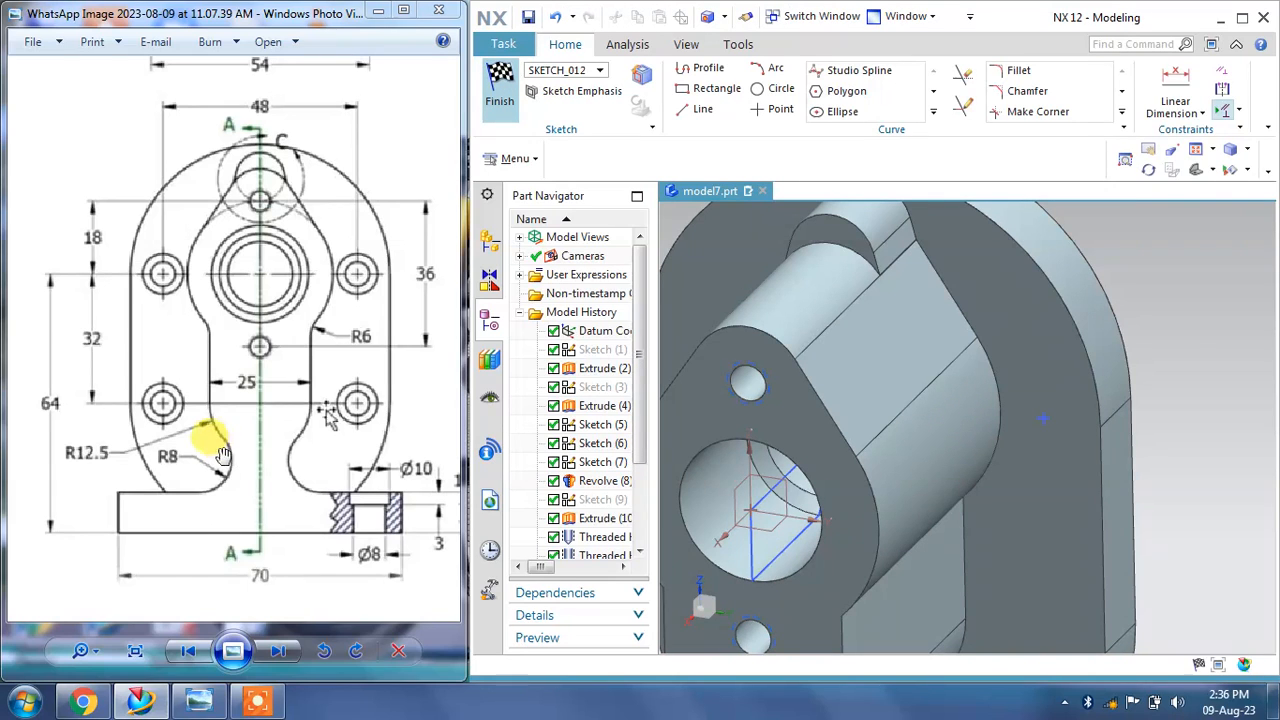
{"action": "left_click_drag", "start_coordinate": [223, 453], "coordinate": [57, 400]}
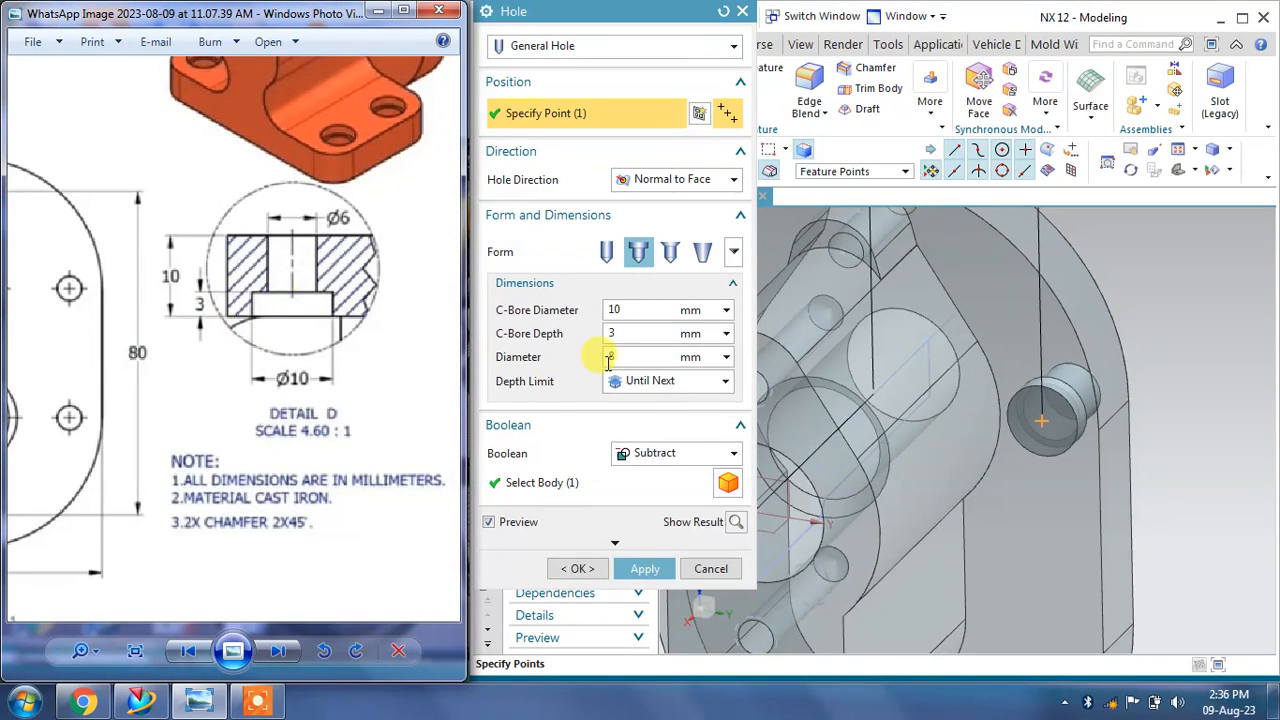
{"action": "left_click_drag", "start_coordinate": [637, 356], "coordinate": [604, 368]}
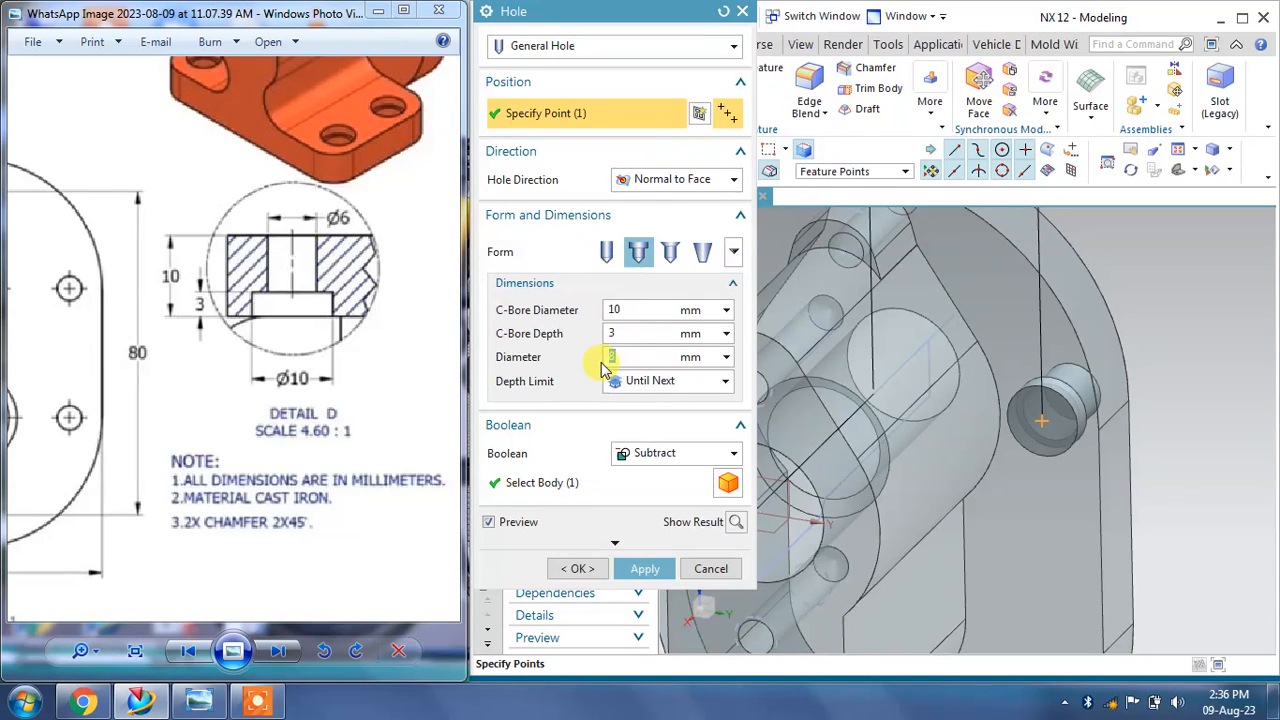
{"action": "type", "text": "6"}
{"action": "left_click", "coordinate": [640, 570]}
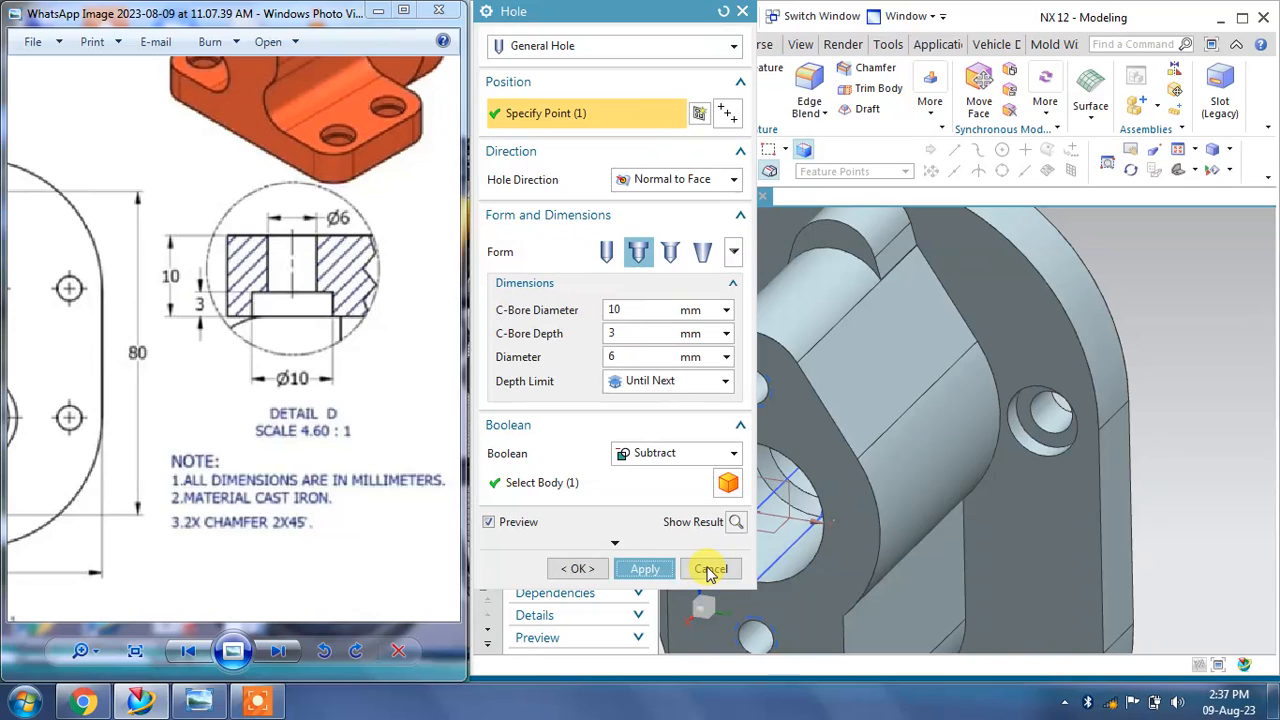
Step: Start another counterbored hole by sketching its point on the upright's opposite side face
{"action": "scroll", "coordinate": [1174, 447], "scroll_direction": "down", "scroll_amount": 3}
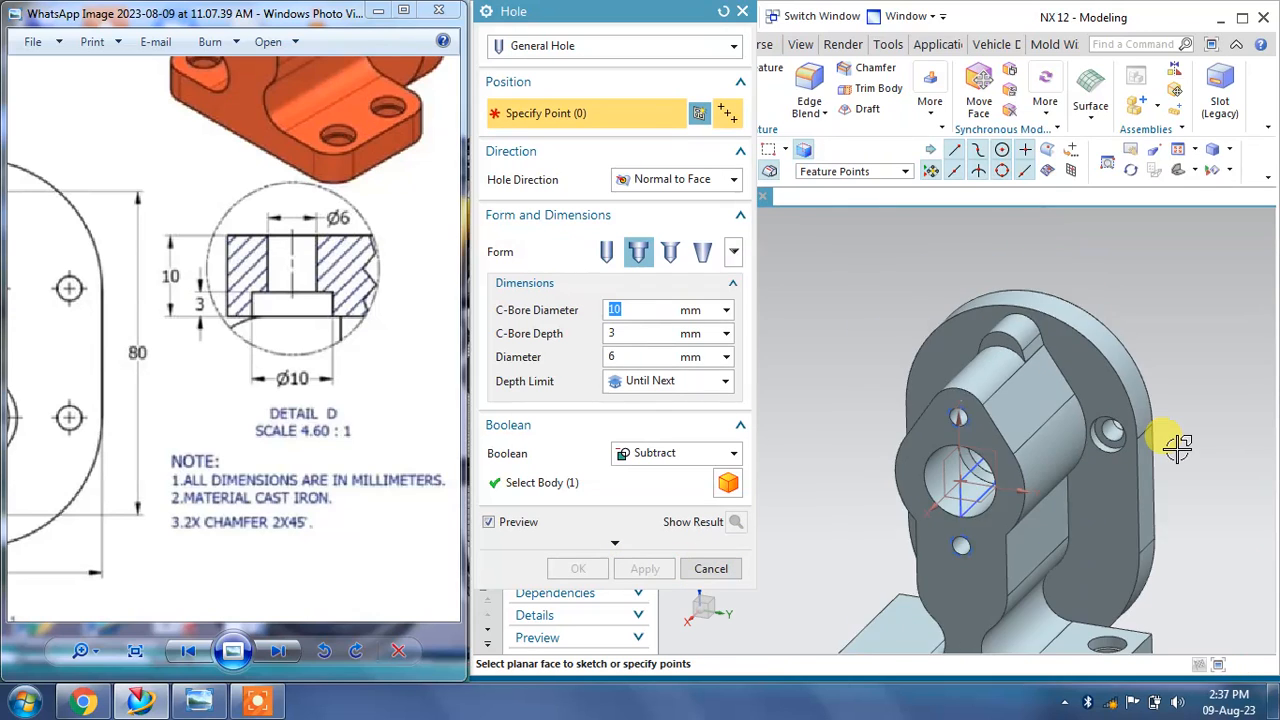
{"action": "middle_click_drag", "start_coordinate": [1176, 448], "coordinate": [1174, 314]}
{"action": "scroll", "coordinate": [1080, 406], "scroll_direction": "up", "scroll_amount": 4}
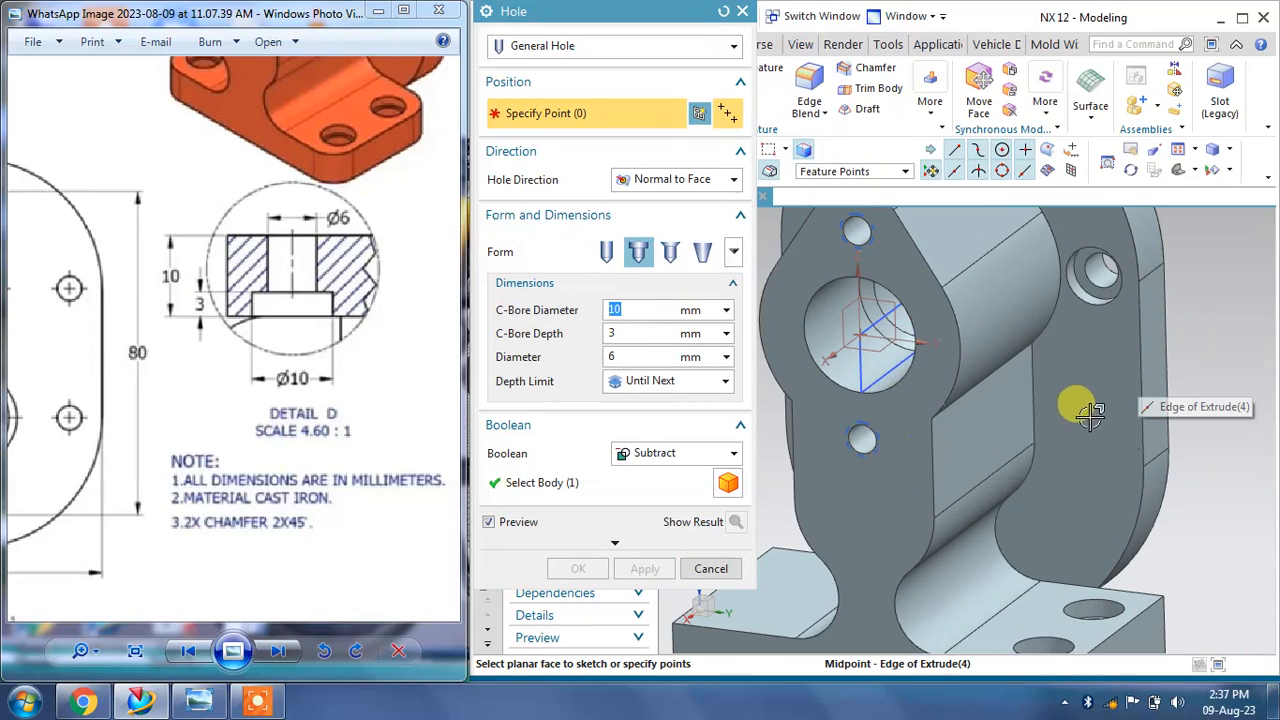
{"action": "left_click", "coordinate": [1078, 441]}
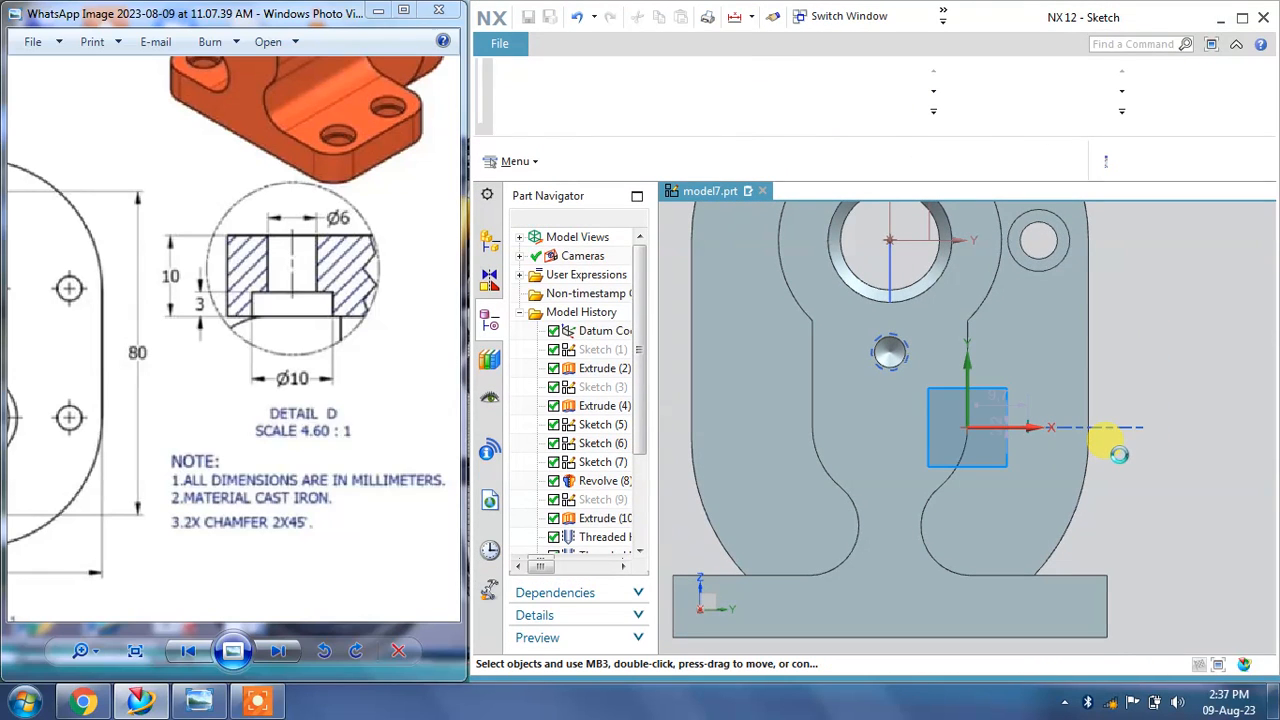
{"action": "middle_click_drag", "start_coordinate": [1124, 360], "coordinate": [1126, 420], "text": "shift"}
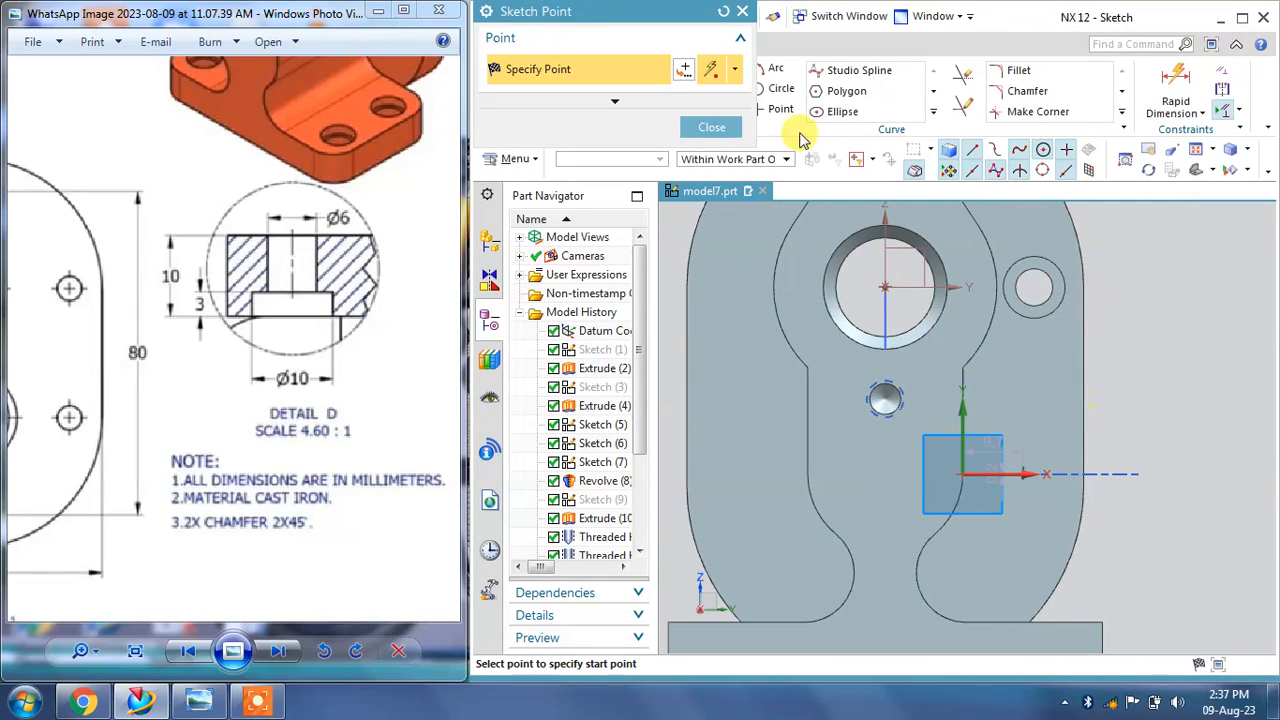
{"action": "left_click", "coordinate": [712, 129]}
Step: Try constraining the new point horizontally aligned with the sketch's origin point, then undo the constraint
{"action": "left_click", "coordinate": [1222, 70]}
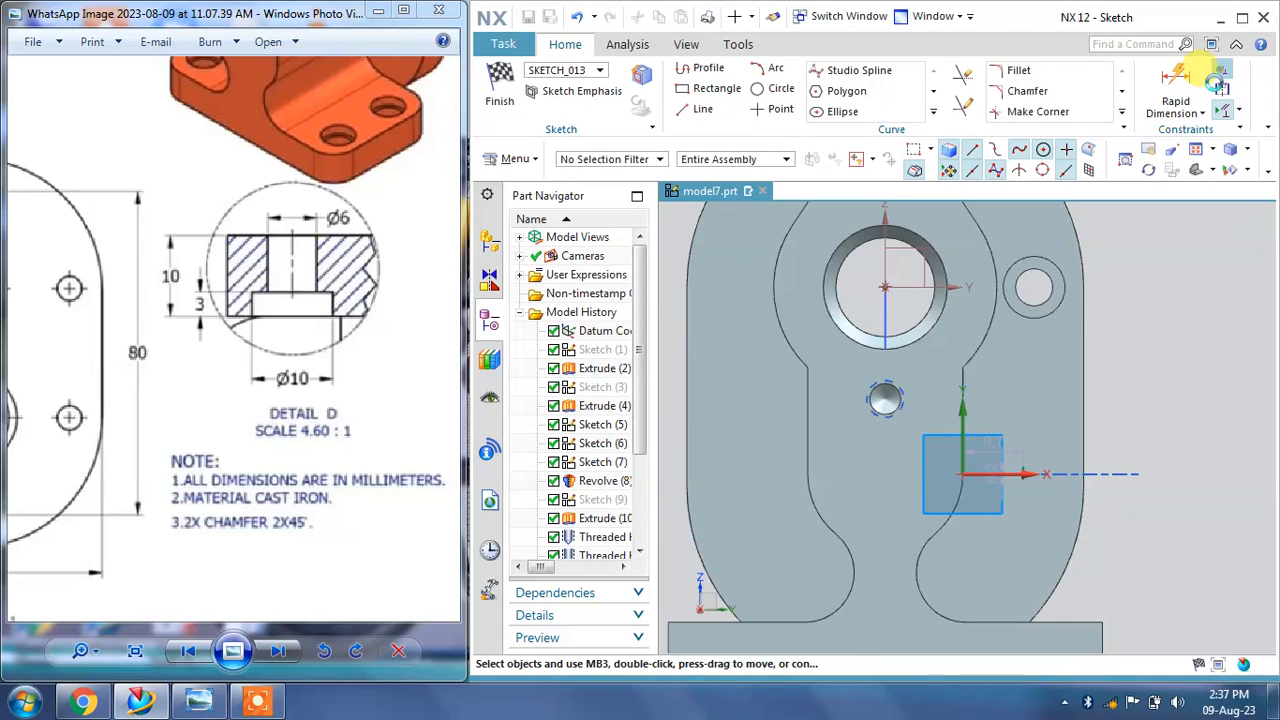
{"action": "scroll", "coordinate": [1045, 285], "scroll_direction": "up", "scroll_amount": 2}
{"action": "left_click", "coordinate": [1026, 287]}
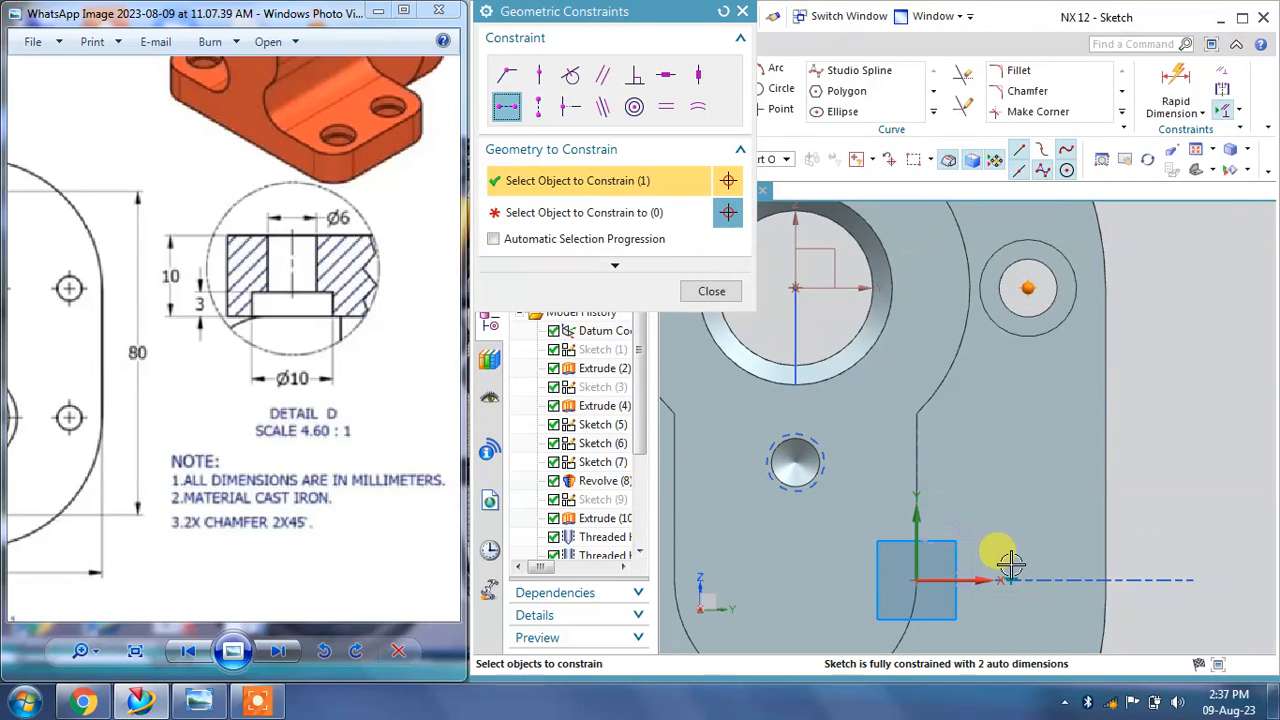
{"action": "left_click", "coordinate": [655, 216]}
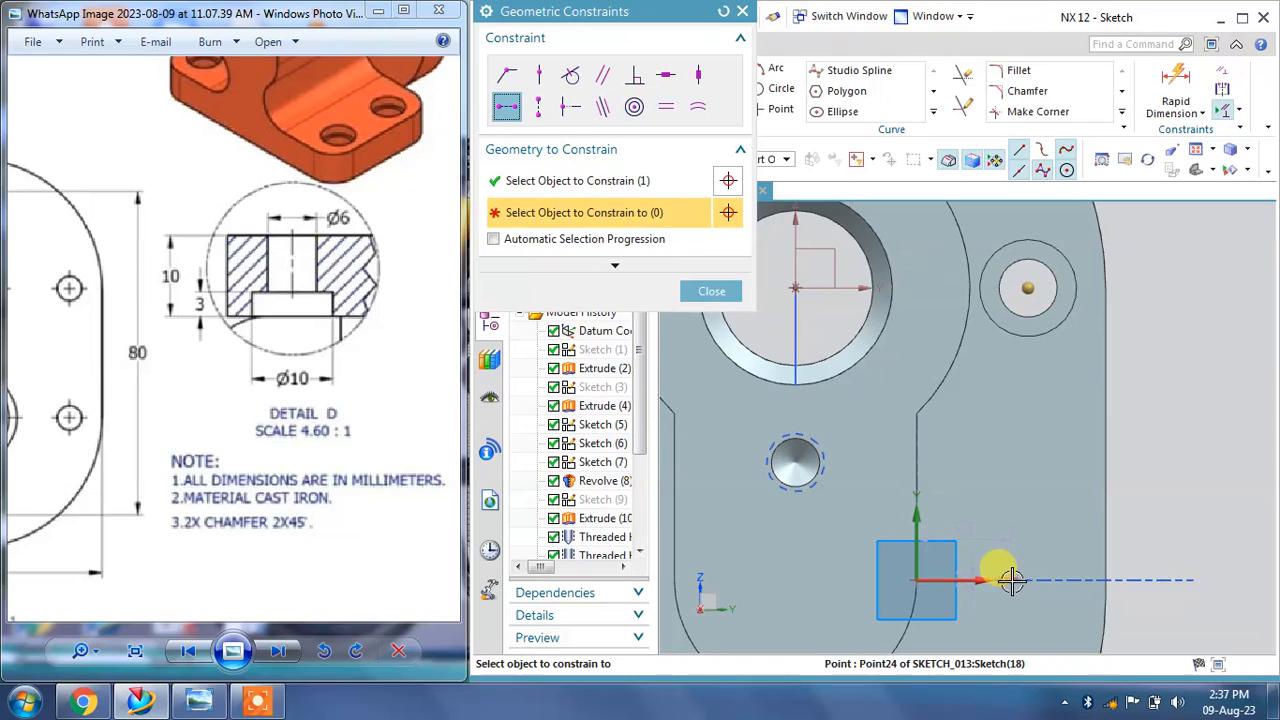
{"action": "left_click", "coordinate": [1012, 580]}
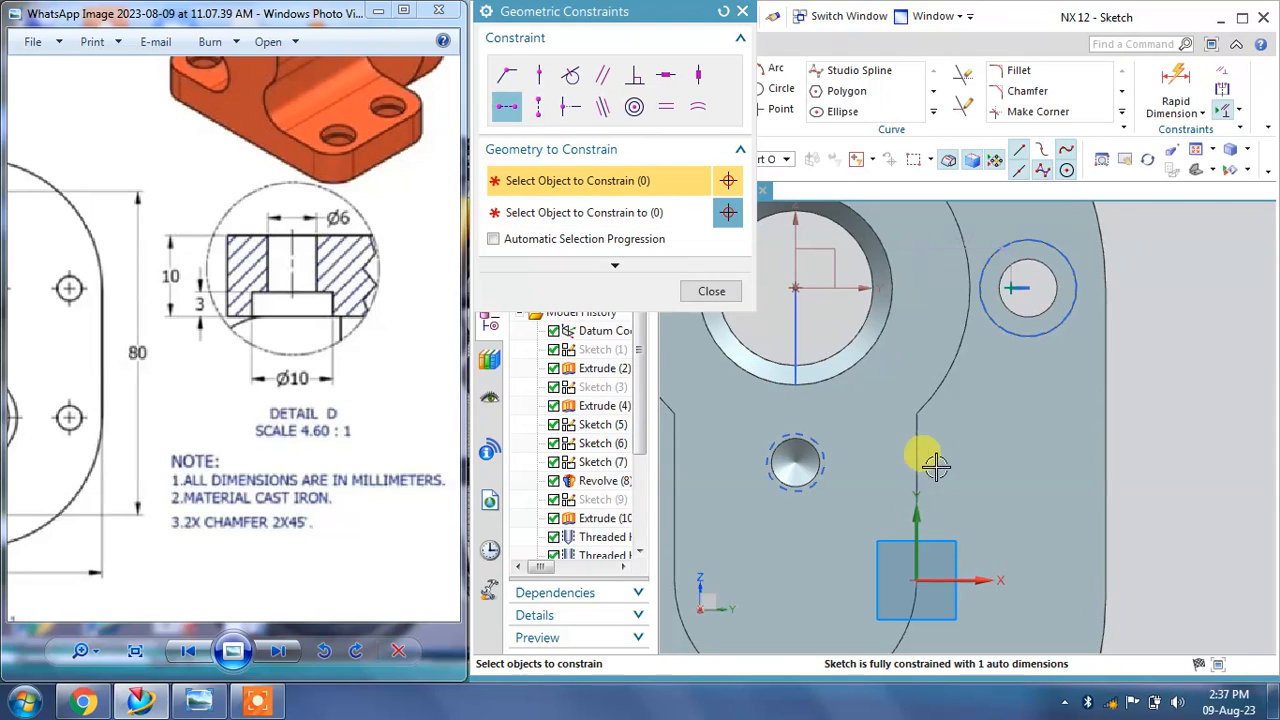
{"action": "scroll", "coordinate": [958, 447], "scroll_direction": "down", "scroll_amount": 2}
{"action": "scroll", "coordinate": [958, 447], "scroll_direction": "down", "scroll_amount": 1}
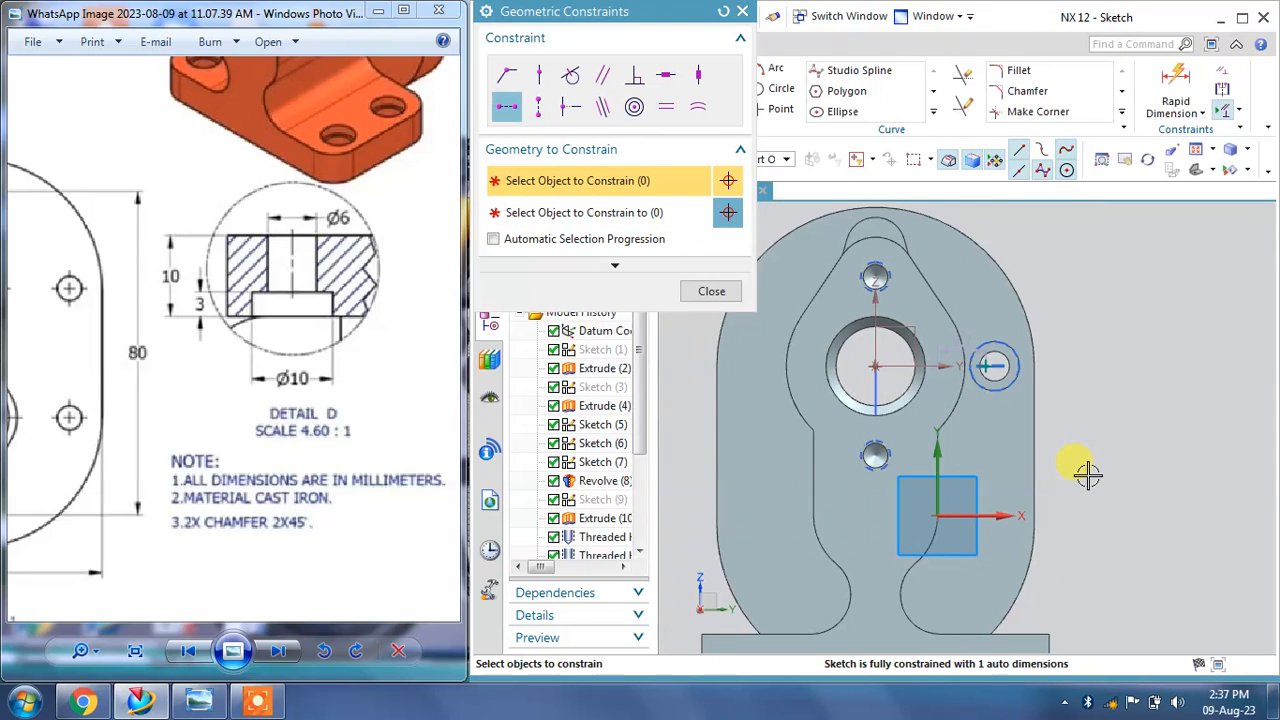
{"action": "key", "text": "ctrl+z"}
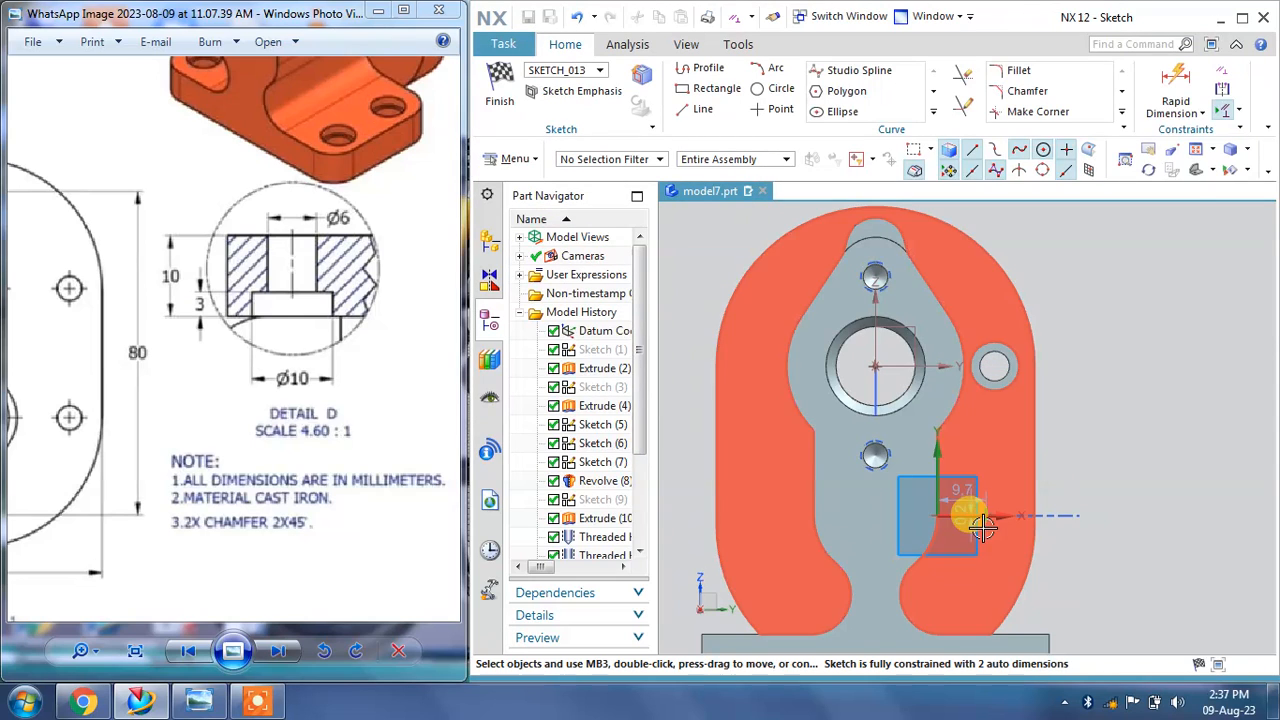
Step: Constrain the new point to be vertically aligned with the sketch's origin point
{"action": "left_click", "coordinate": [1224, 72]}
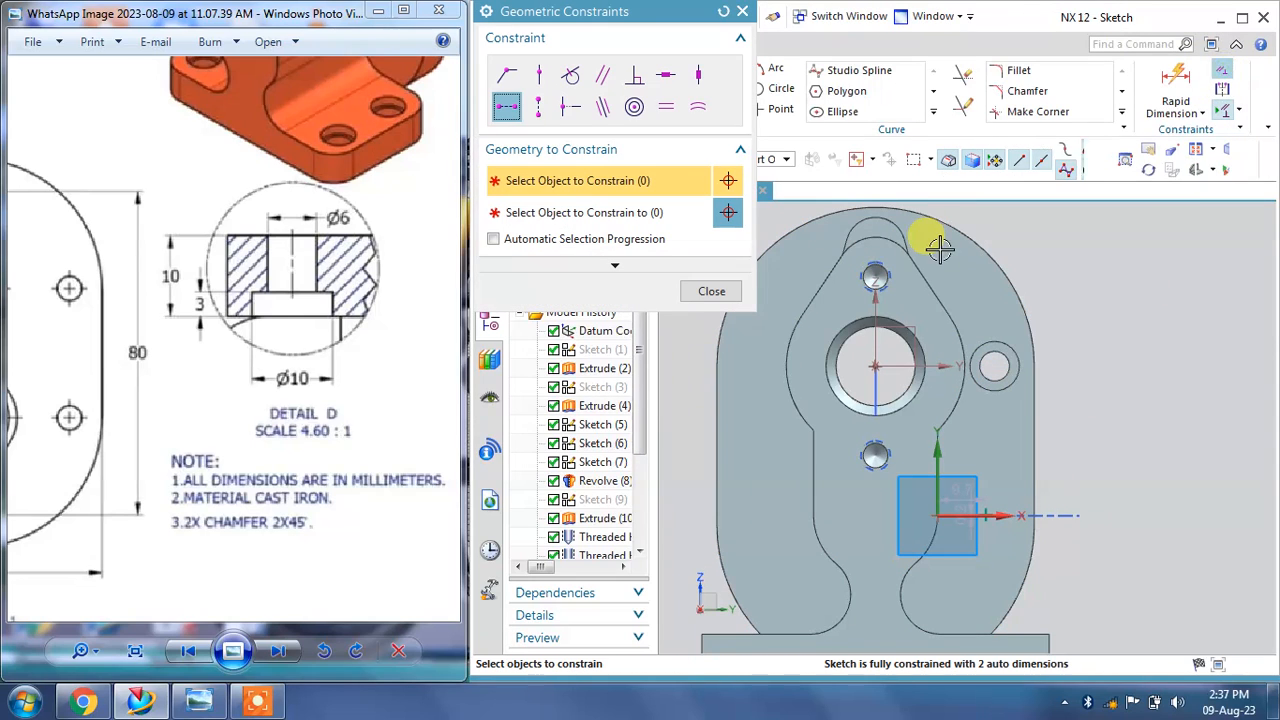
{"action": "left_click", "coordinate": [539, 107]}
{"action": "left_click", "coordinate": [990, 366]}
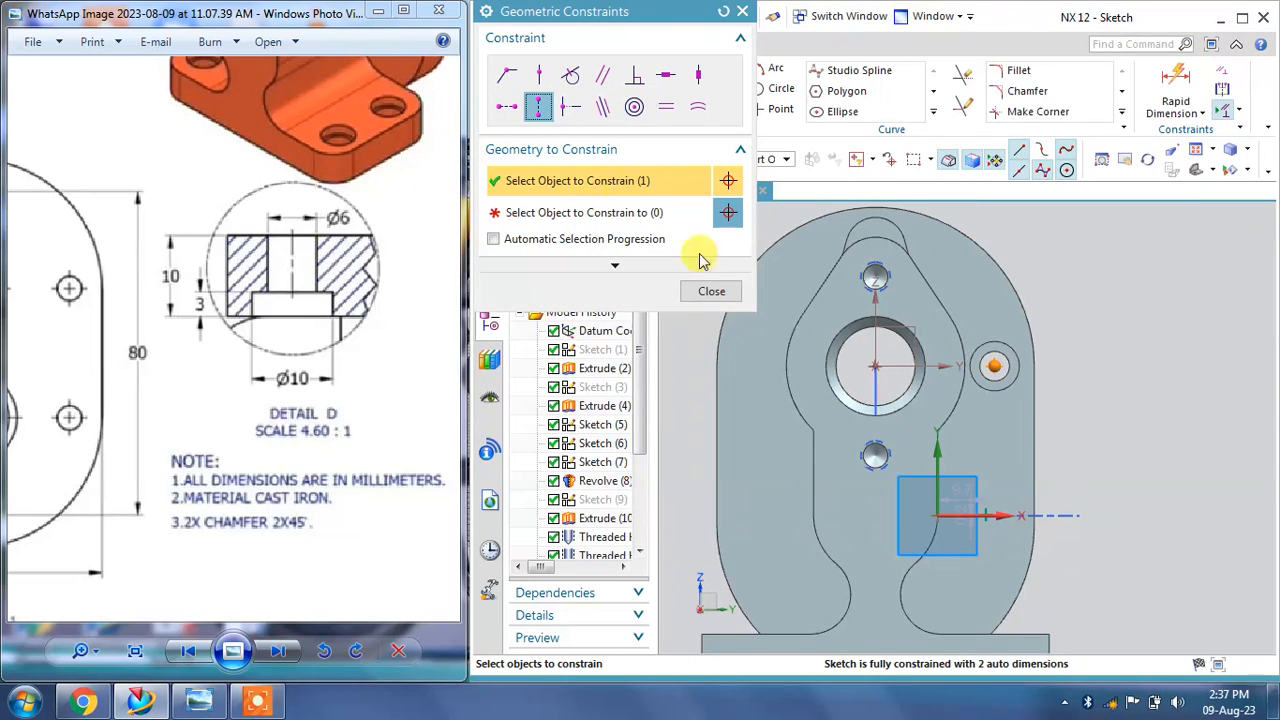
{"action": "left_click", "coordinate": [612, 212]}
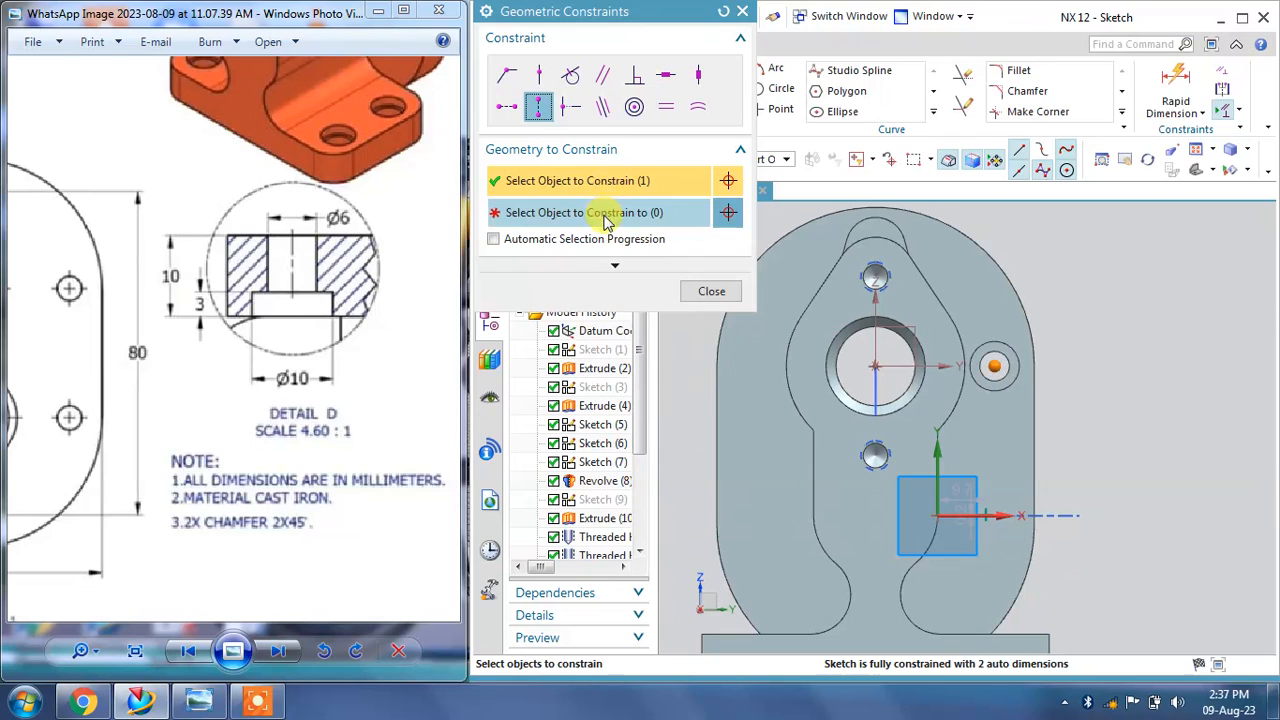
{"action": "left_click", "coordinate": [985, 513]}
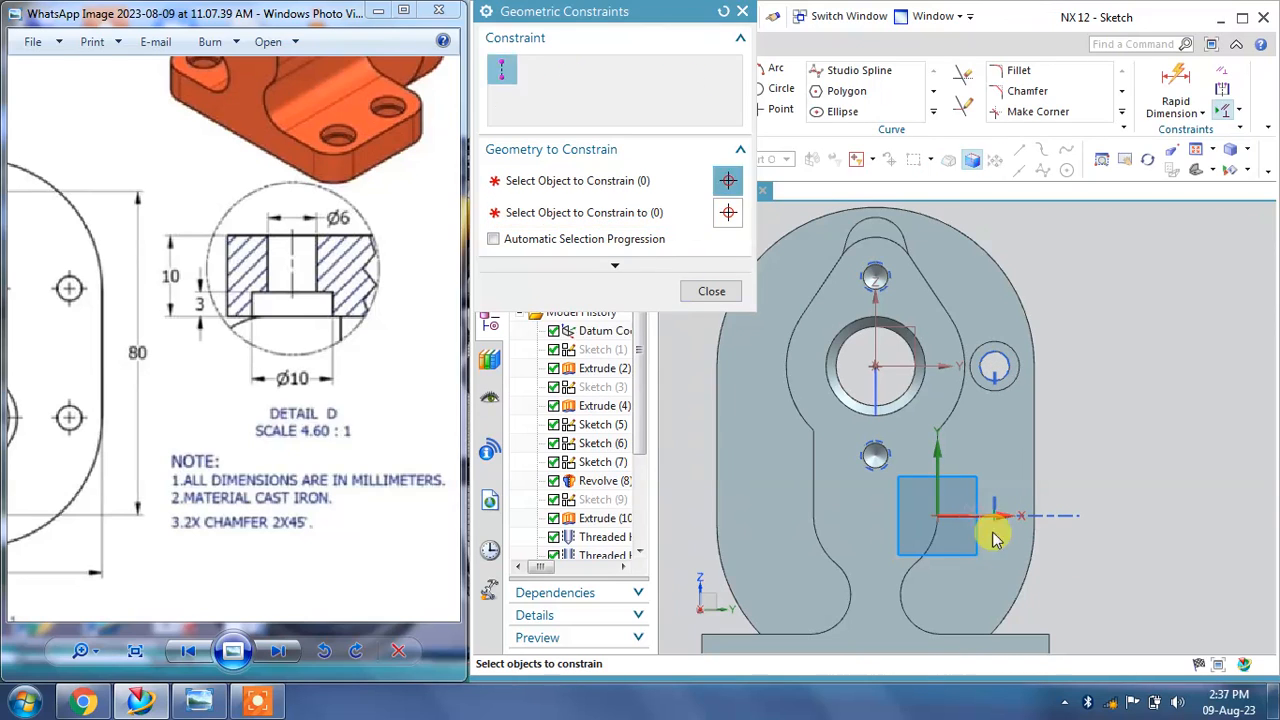
{"action": "left_click", "coordinate": [718, 294]}
Step: Pan through the reference drawing to examine the hole positions and section dimensions
{"action": "left_click_drag", "start_coordinate": [177, 338], "coordinate": [422, 363]}
{"action": "left_click_drag", "start_coordinate": [75, 370], "coordinate": [362, 385]}
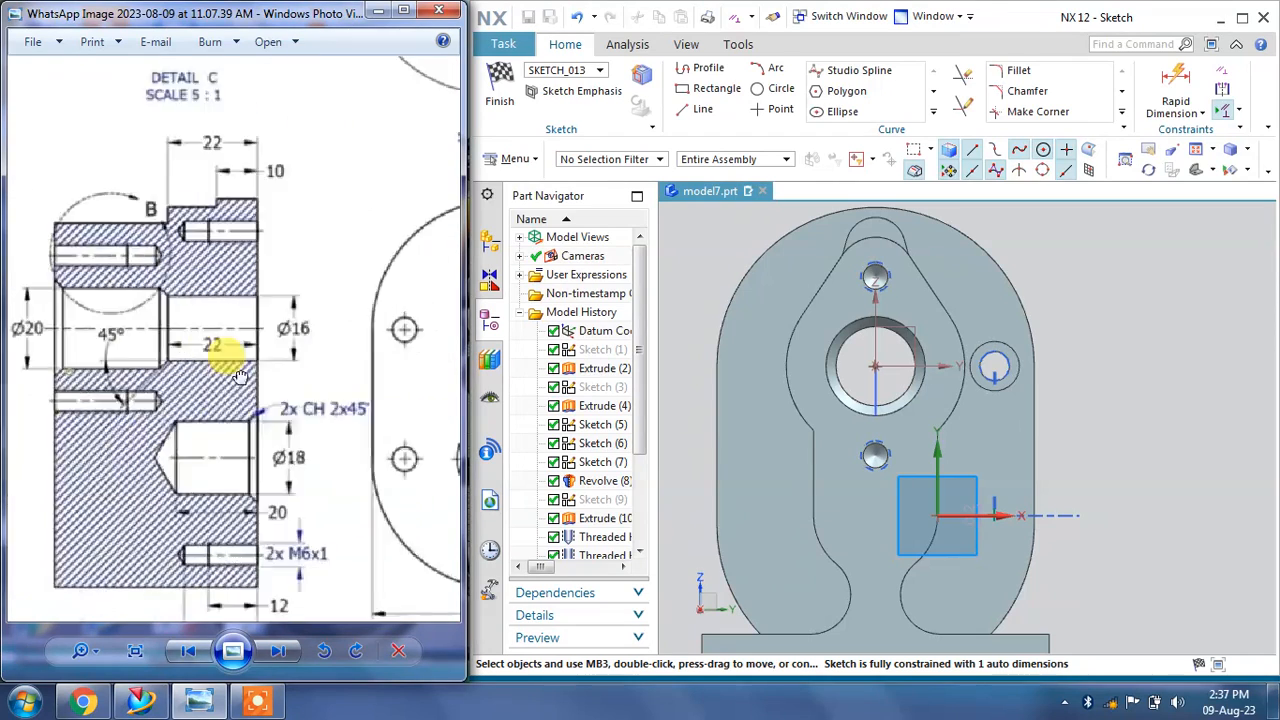
{"action": "left_click_drag", "start_coordinate": [240, 376], "coordinate": [350, 378]}
{"action": "left_click_drag", "start_coordinate": [3, 370], "coordinate": [248, 350]}
{"action": "mouse_move", "coordinate": [60, 378]}
{"action": "left_mouse_down"}
{"action": "mouse_move", "coordinate": [106, 378]}
{"action": "mouse_move", "coordinate": [186, 340]}
{"action": "mouse_move", "coordinate": [170, 354]}
{"action": "left_mouse_up"}
{"action": "left_click_drag", "start_coordinate": [226, 15], "coordinate": [156, 16]}
{"action": "left_click_drag", "start_coordinate": [392, 264], "coordinate": [500, 264]}
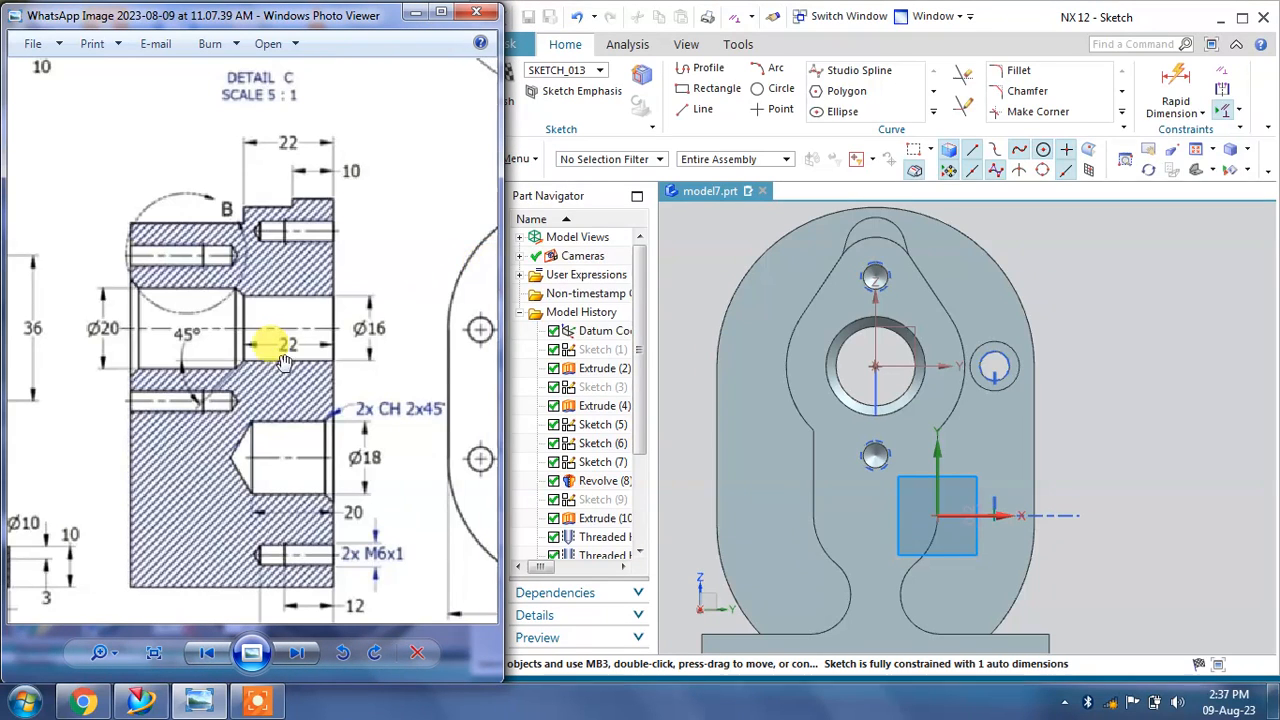
{"action": "mouse_move", "coordinate": [90, 394]}
{"action": "left_mouse_down"}
{"action": "mouse_move", "coordinate": [369, 382]}
{"action": "mouse_move", "coordinate": [384, 398]}
{"action": "mouse_move", "coordinate": [397, 374]}
{"action": "mouse_move", "coordinate": [430, 373]}
{"action": "left_mouse_up"}
{"action": "left_click_drag", "start_coordinate": [162, 367], "coordinate": [285, 349]}
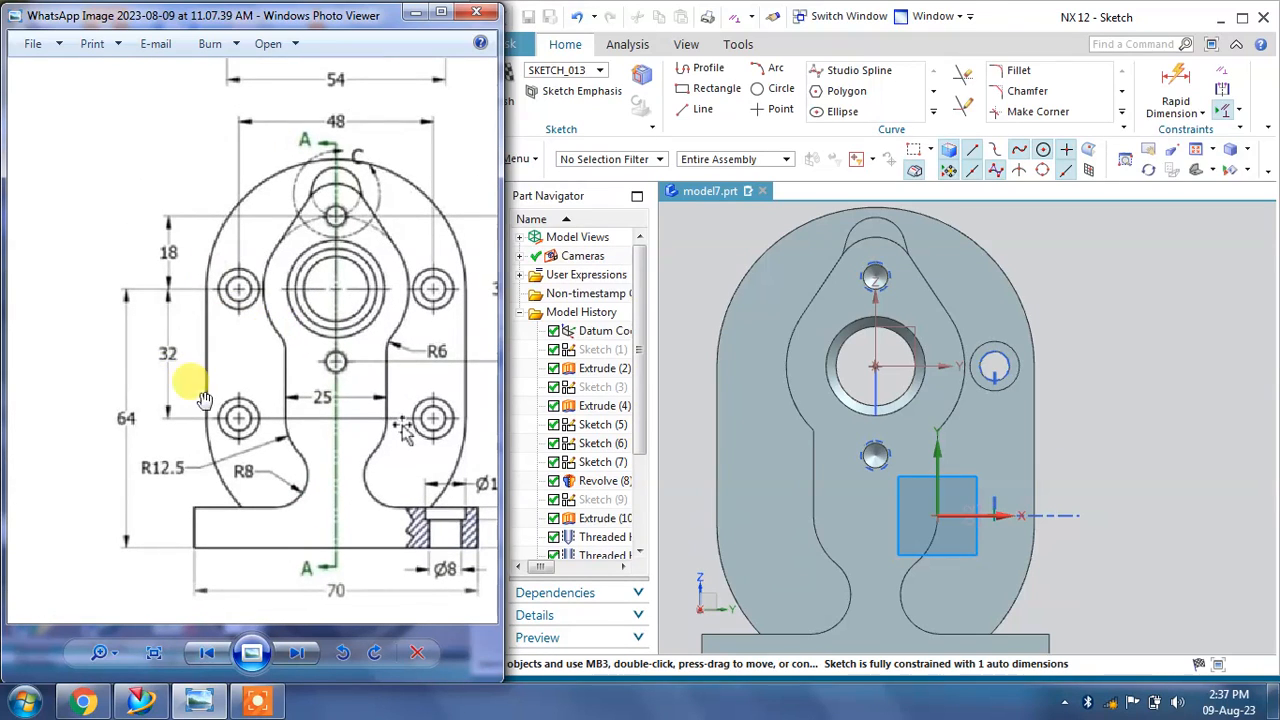
Step: Dimension the new point vertically from the sketch's origin point as 32 mm
{"action": "left_click", "coordinate": [1177, 75]}
{"action": "scroll", "coordinate": [1010, 495], "scroll_direction": "up", "scroll_amount": 5}
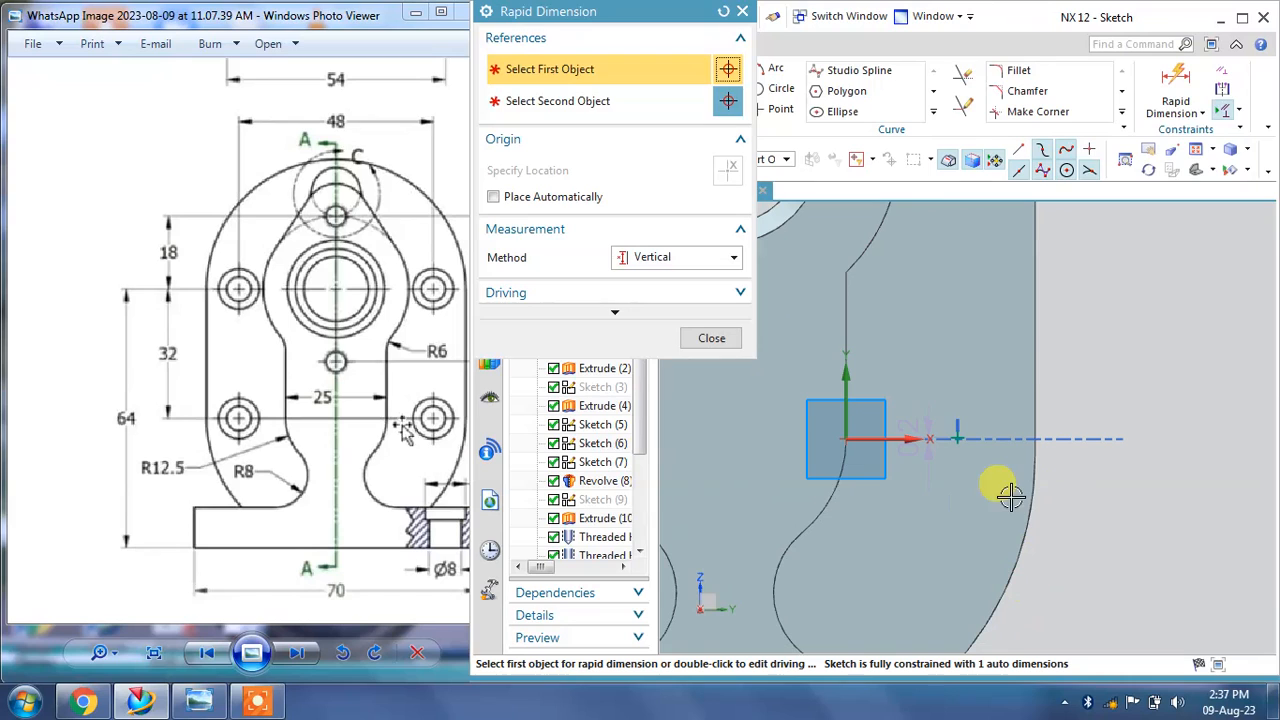
{"action": "left_click", "coordinate": [956, 440]}
{"action": "scroll", "coordinate": [1045, 512], "scroll_direction": "down", "scroll_amount": 3}
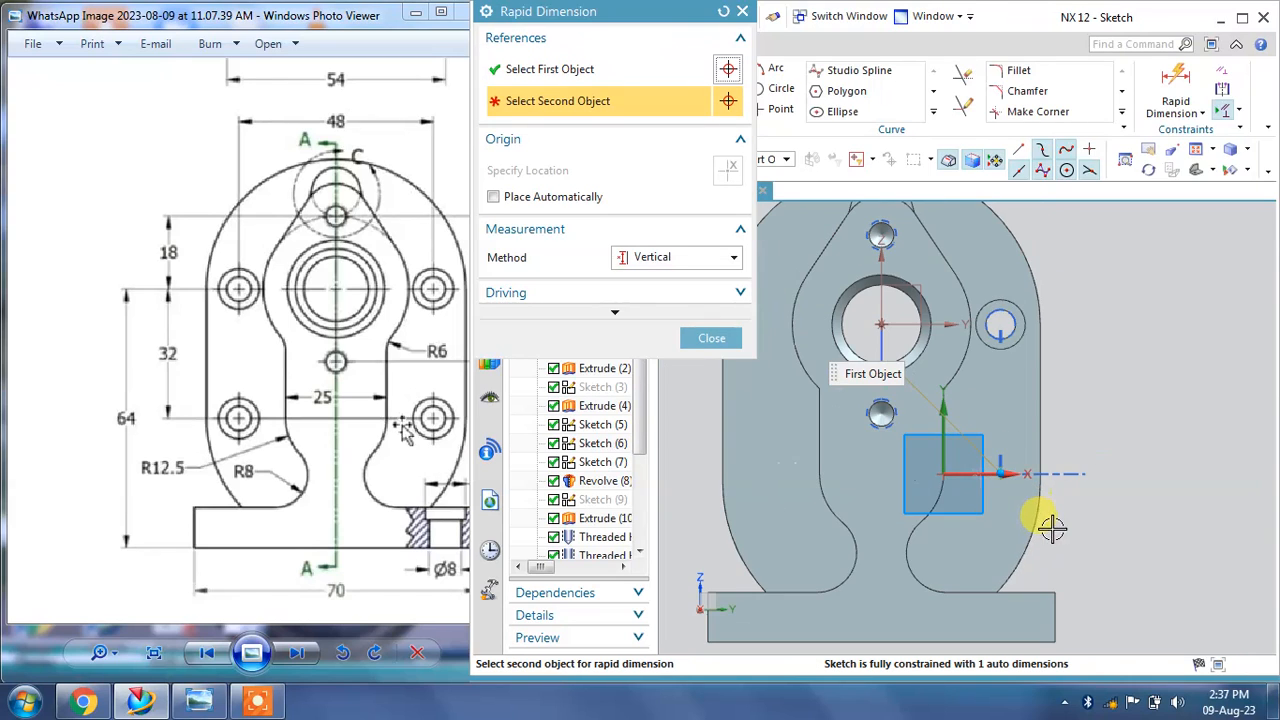
{"action": "scroll", "coordinate": [1004, 330], "scroll_direction": "up", "scroll_amount": 1}
{"action": "left_click", "coordinate": [998, 320]}
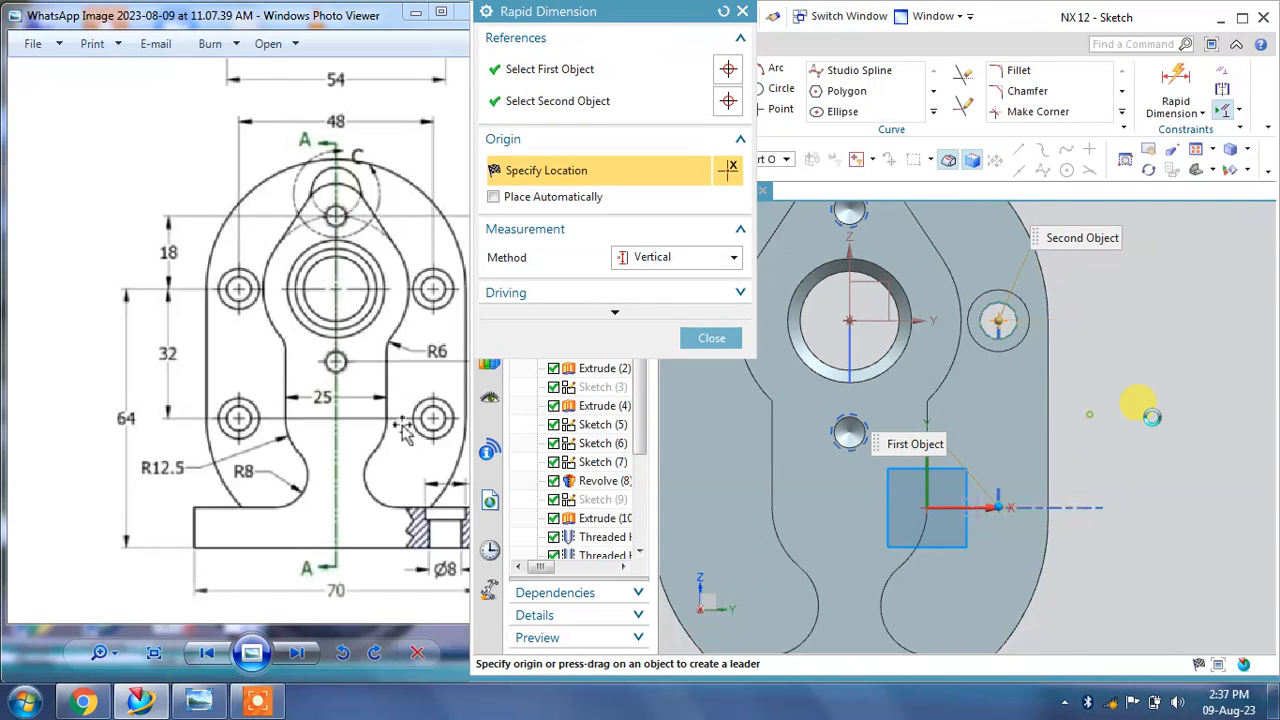
{"action": "left_click", "coordinate": [1153, 416]}
{"action": "type", "text": "32"}
{"action": "key", "text": "Return"}
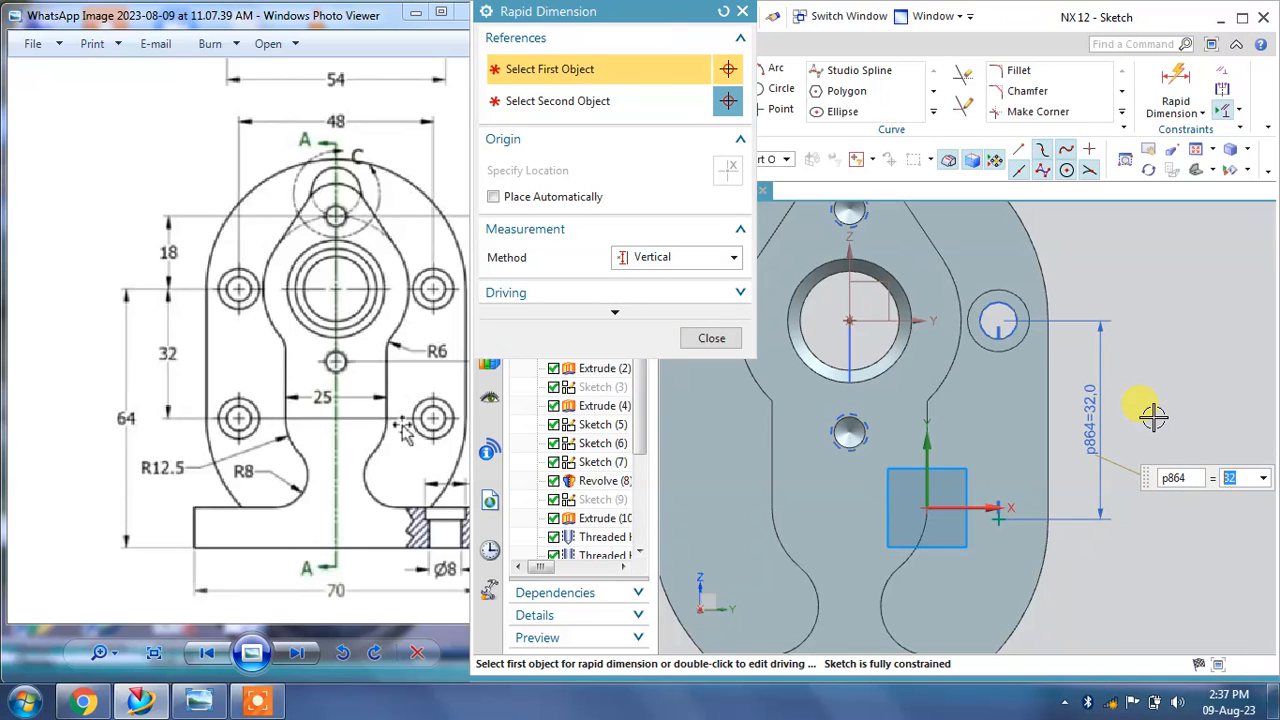
{"action": "left_click", "coordinate": [729, 340]}
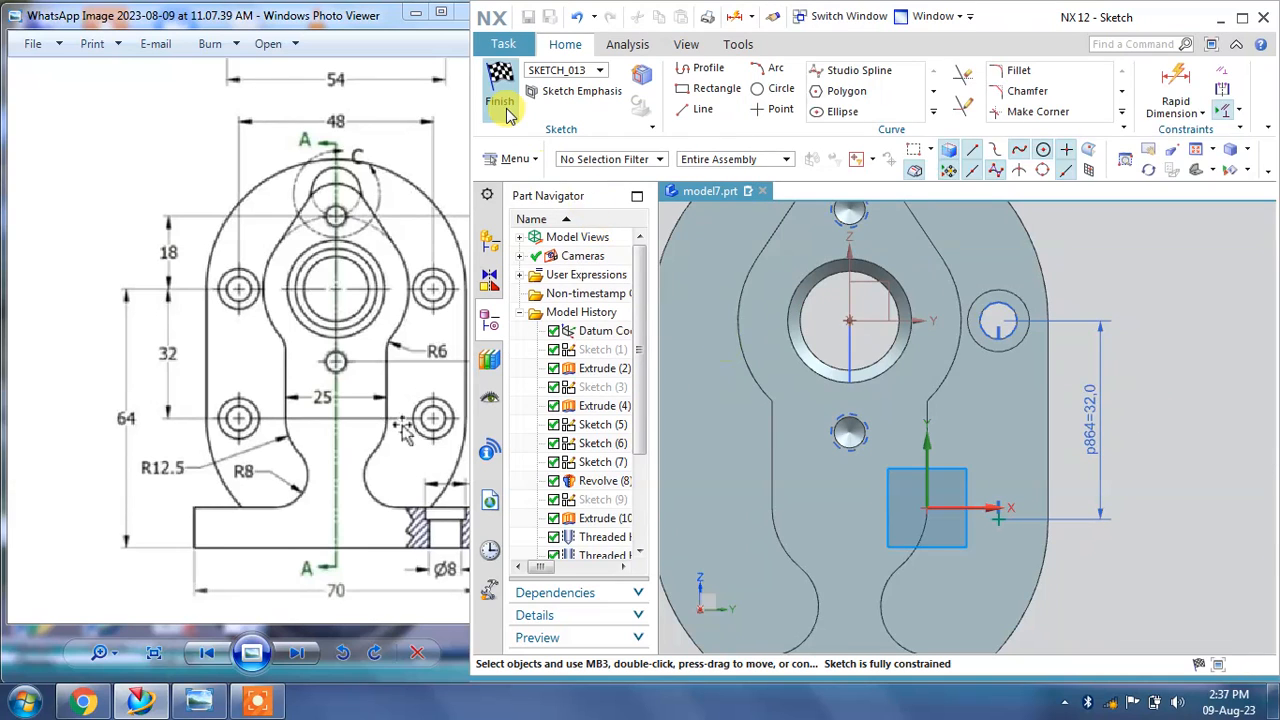
Step: Finish the sketch and apply the counterbored hole with 10 mm counterbore diameter, 3 mm counterbore depth and 6 mm diameter
{"action": "middle_click_drag", "start_coordinate": [930, 340], "coordinate": [960, 343]}
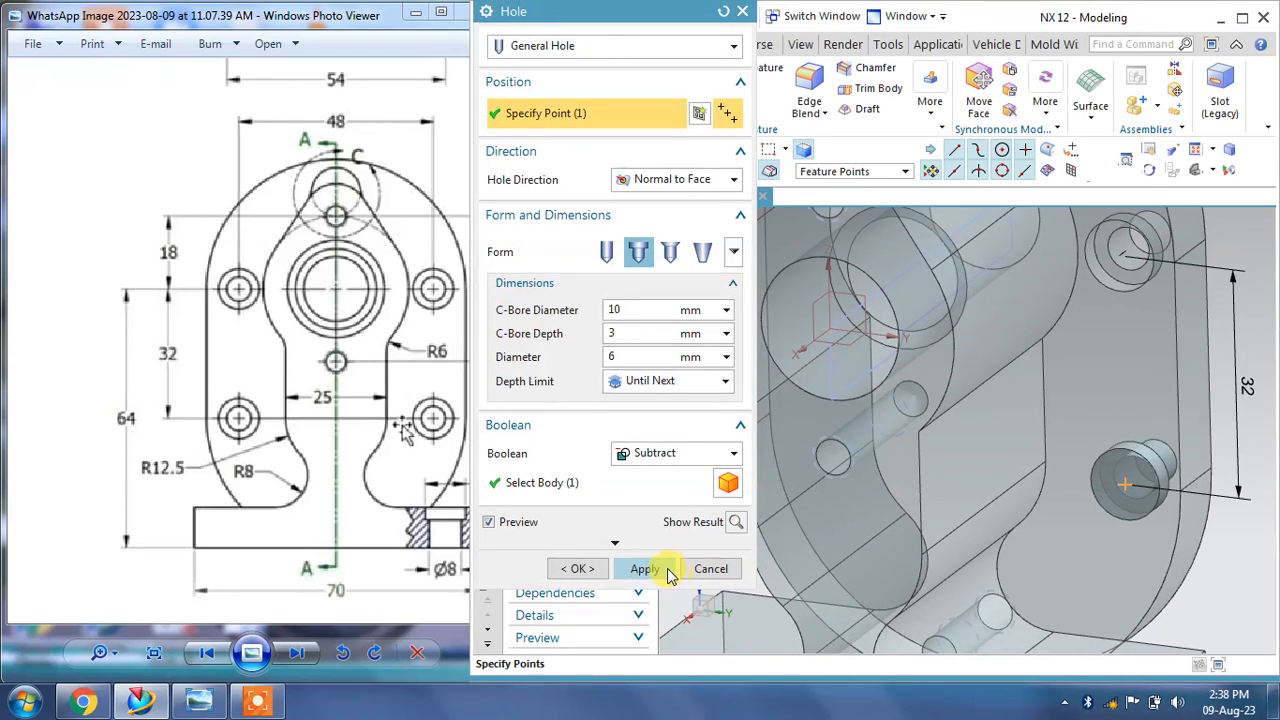
{"action": "left_click", "coordinate": [655, 568]}
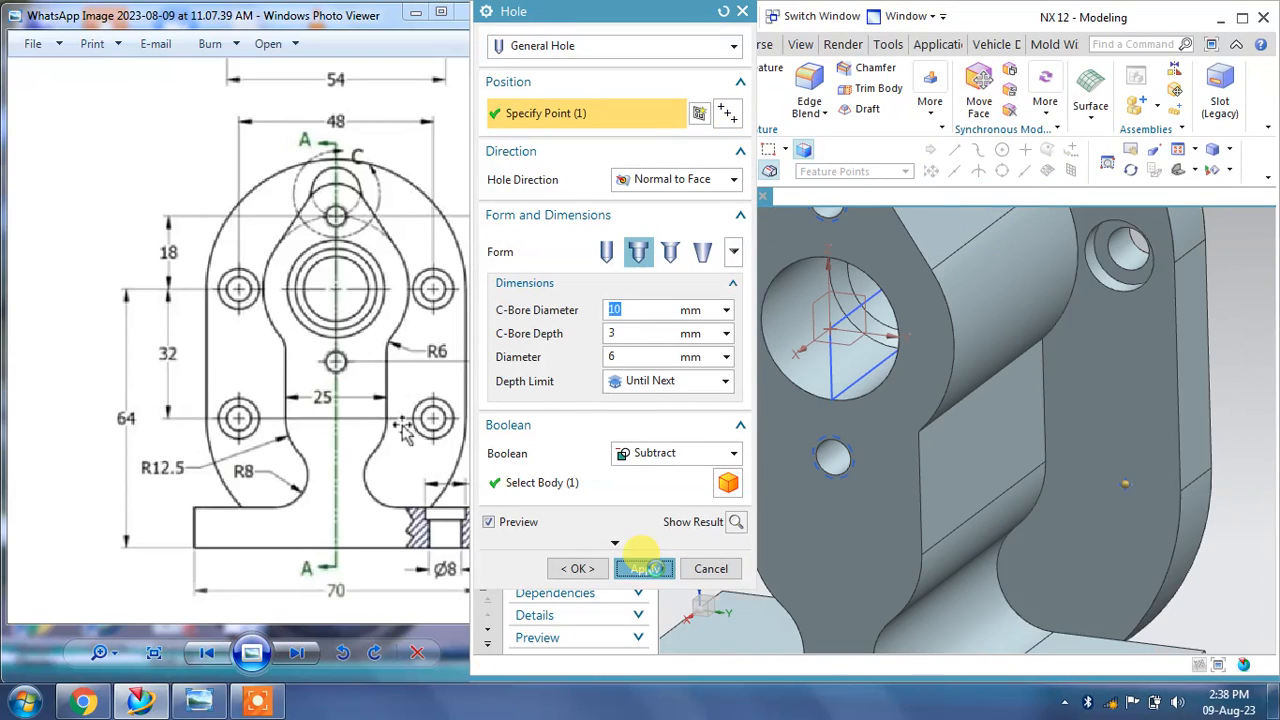
{"action": "left_click", "coordinate": [712, 568]}
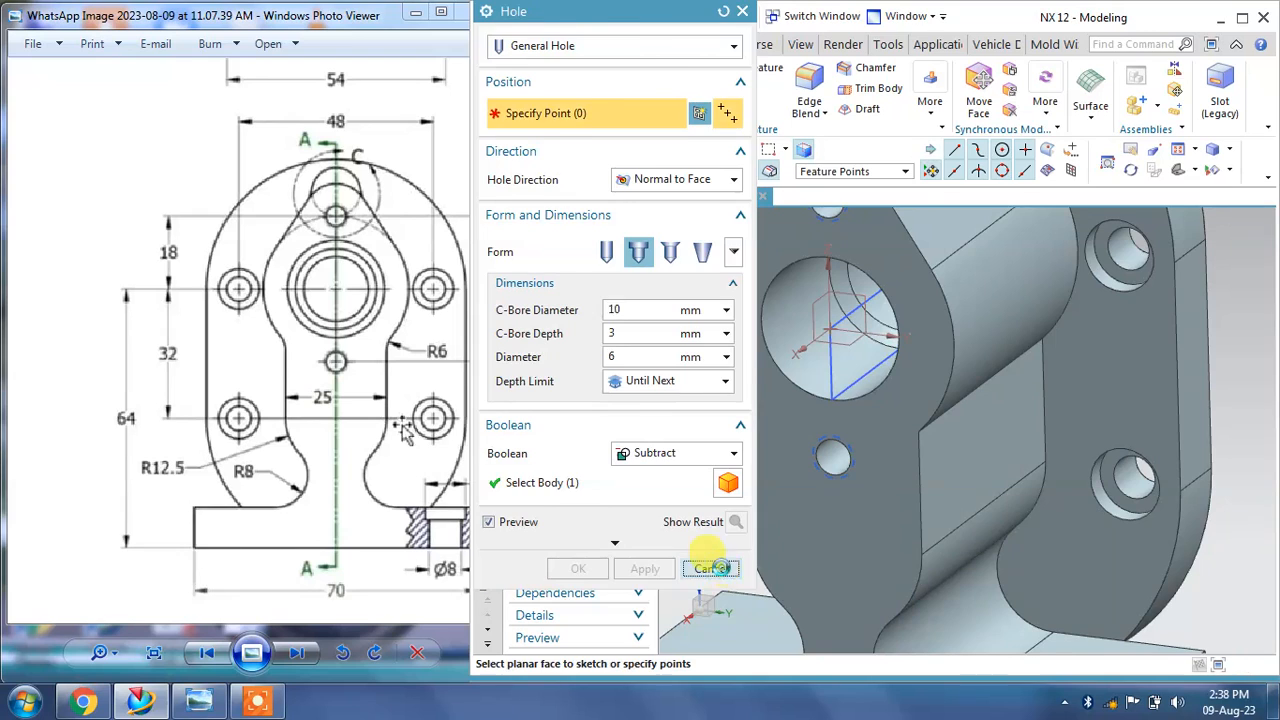
Step: Mirror the four counterbored hole features about the datum XZ plane
{"action": "middle_click_drag", "start_coordinate": [932, 475], "coordinate": [920, 456]}
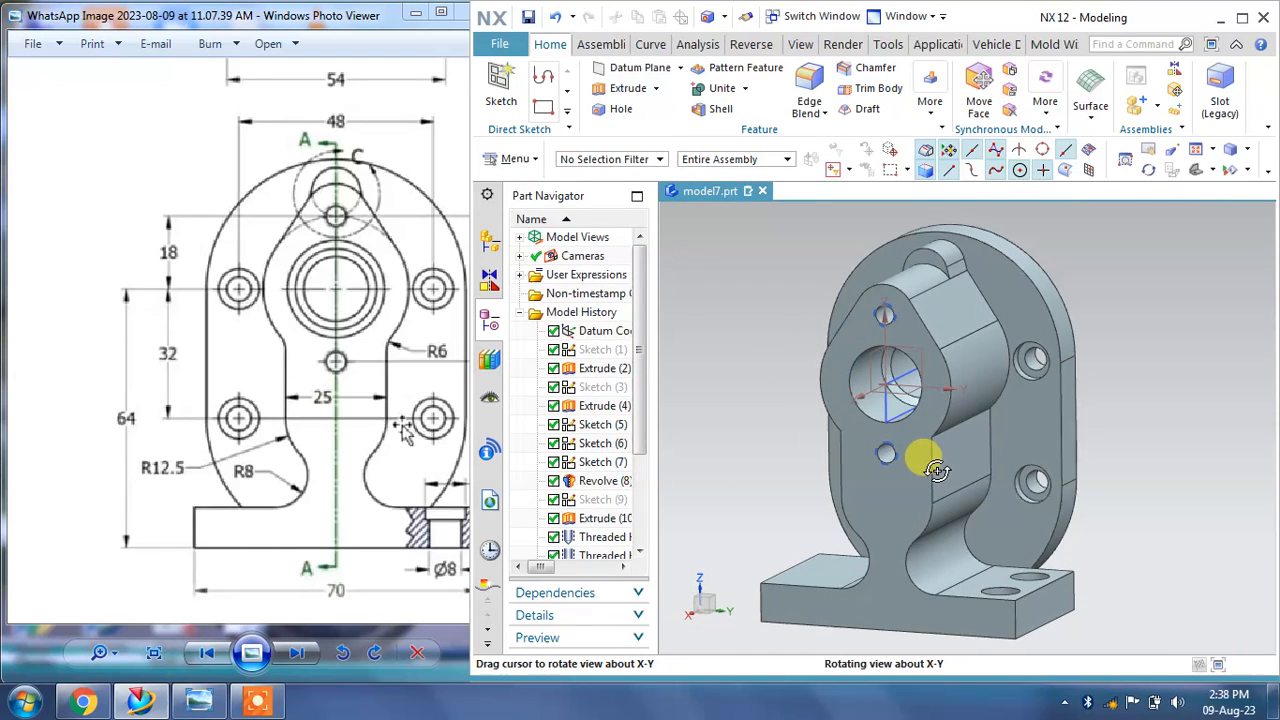
{"action": "left_click_drag", "start_coordinate": [645, 425], "coordinate": [651, 529]}
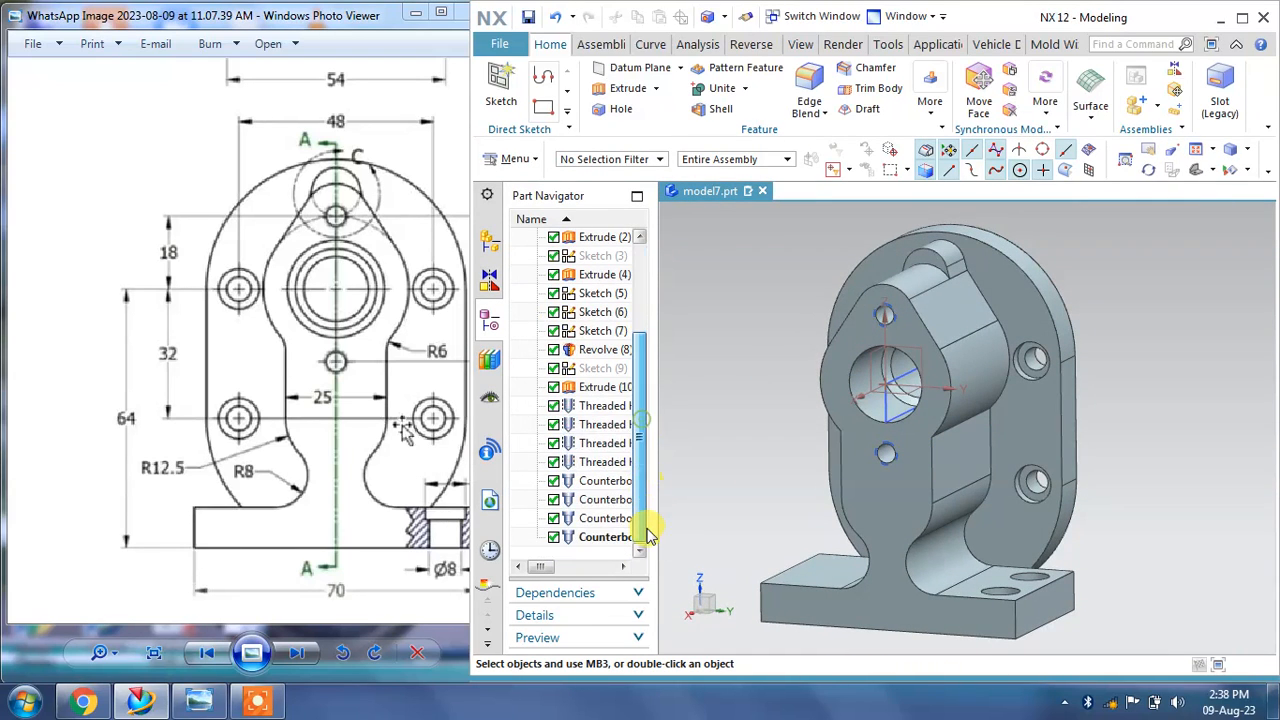
{"action": "left_click", "coordinate": [590, 537]}
{"action": "left_click", "coordinate": [593, 518], "text": "ctrl"}
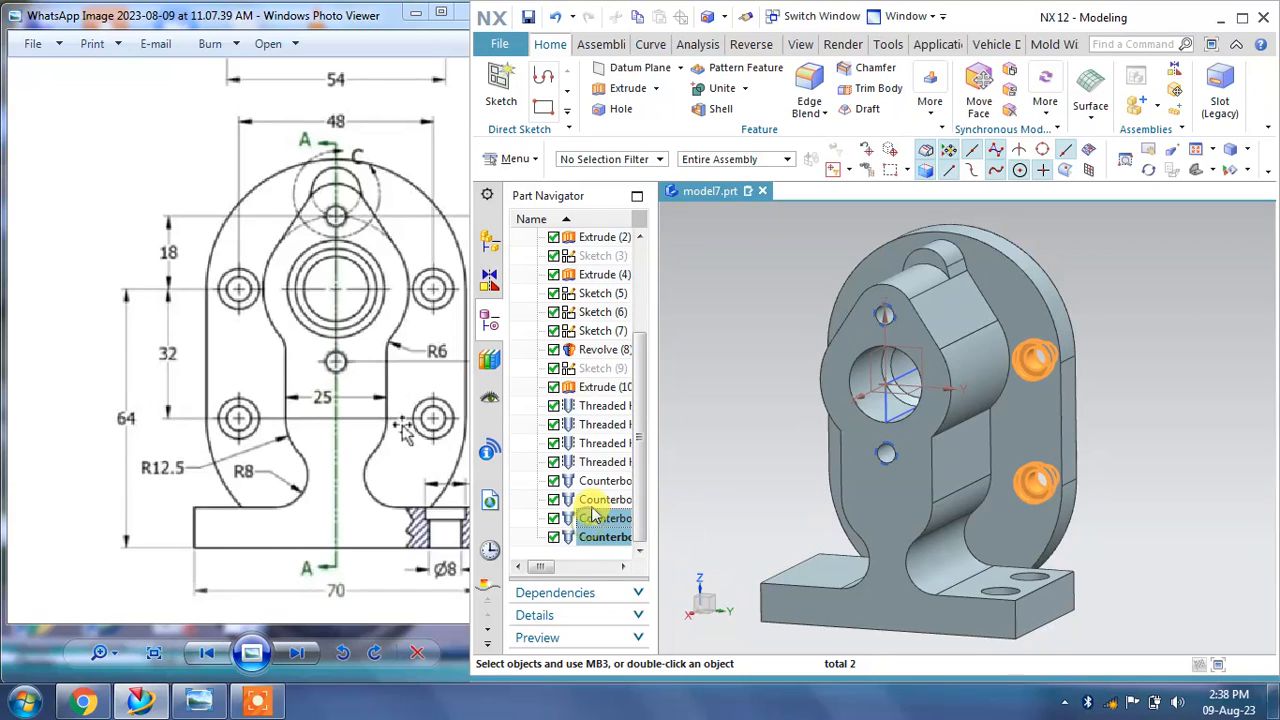
{"action": "left_click", "coordinate": [596, 481], "text": "ctrl"}
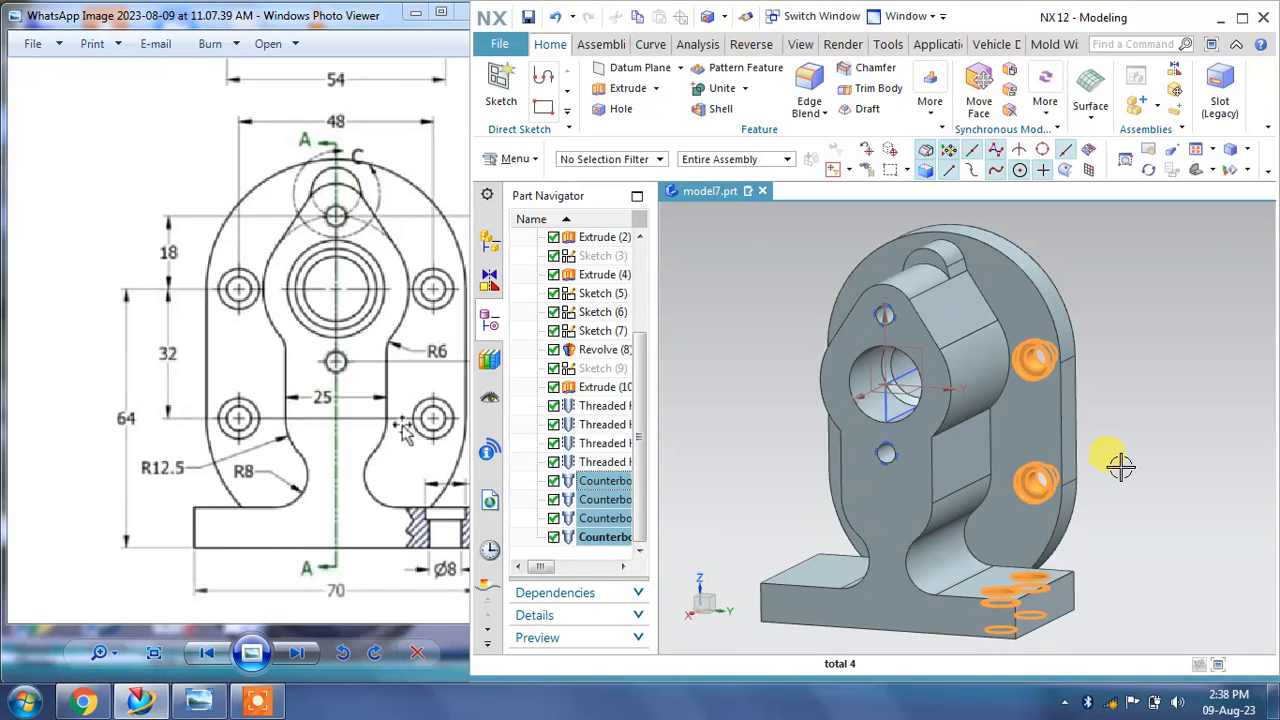
{"action": "left_click", "coordinate": [930, 95]}
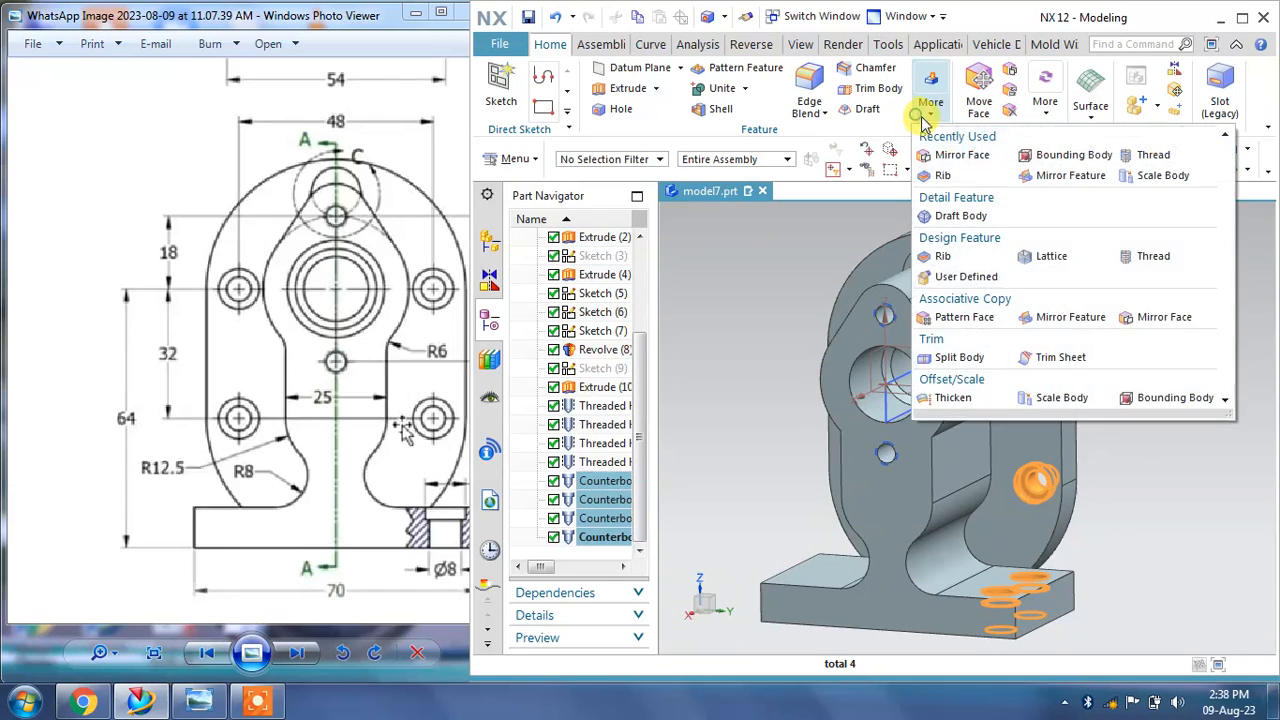
{"action": "left_click", "coordinate": [1047, 319]}
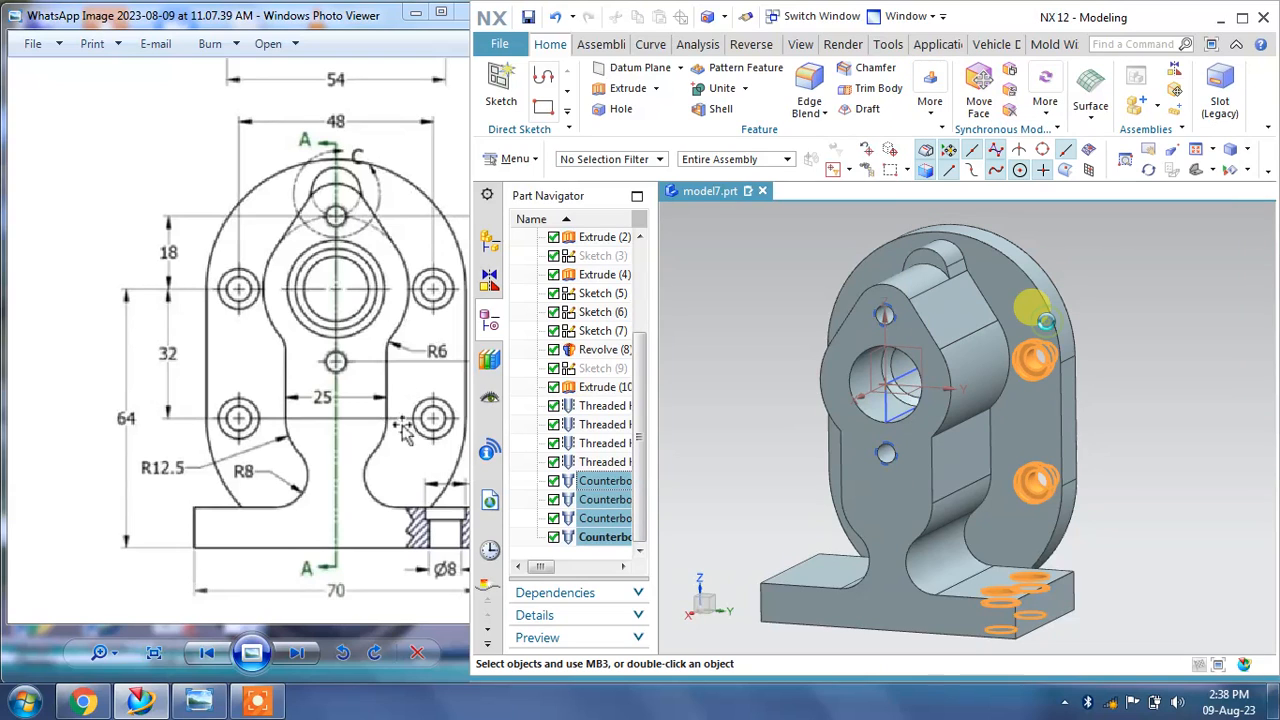
{"action": "left_click", "coordinate": [578, 166]}
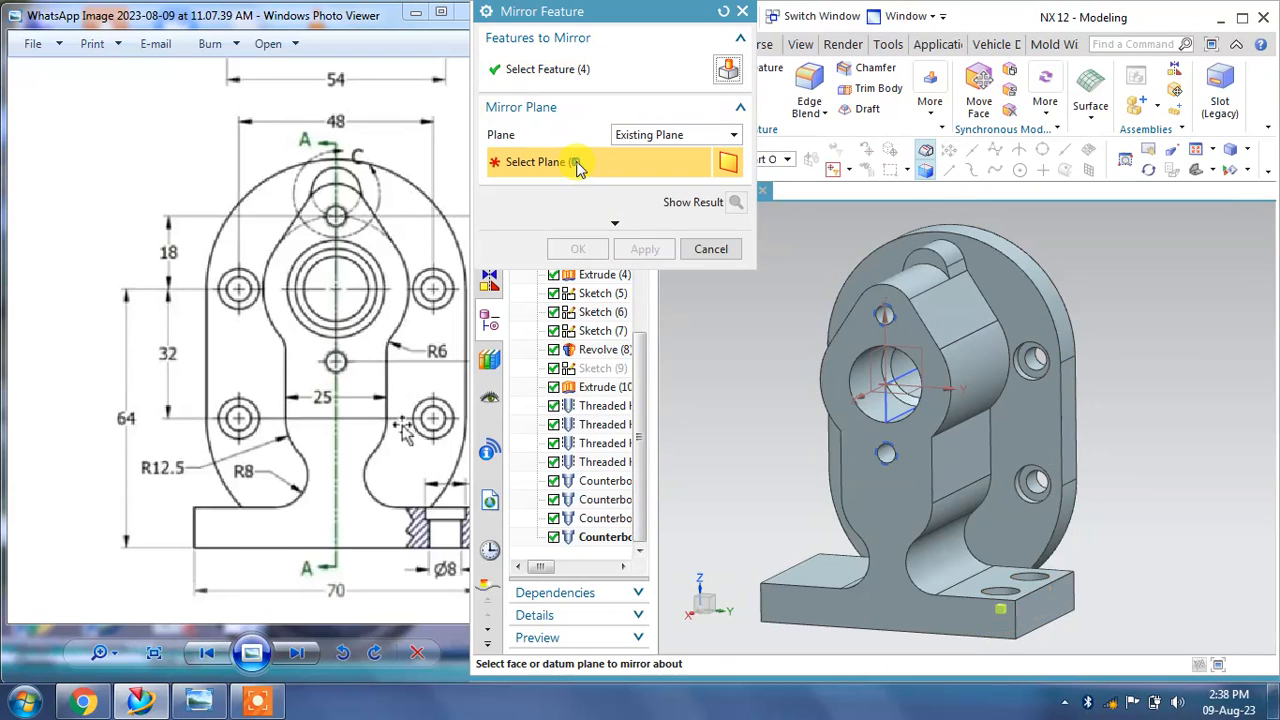
{"action": "scroll", "coordinate": [822, 336], "scroll_direction": "up", "scroll_amount": 3}
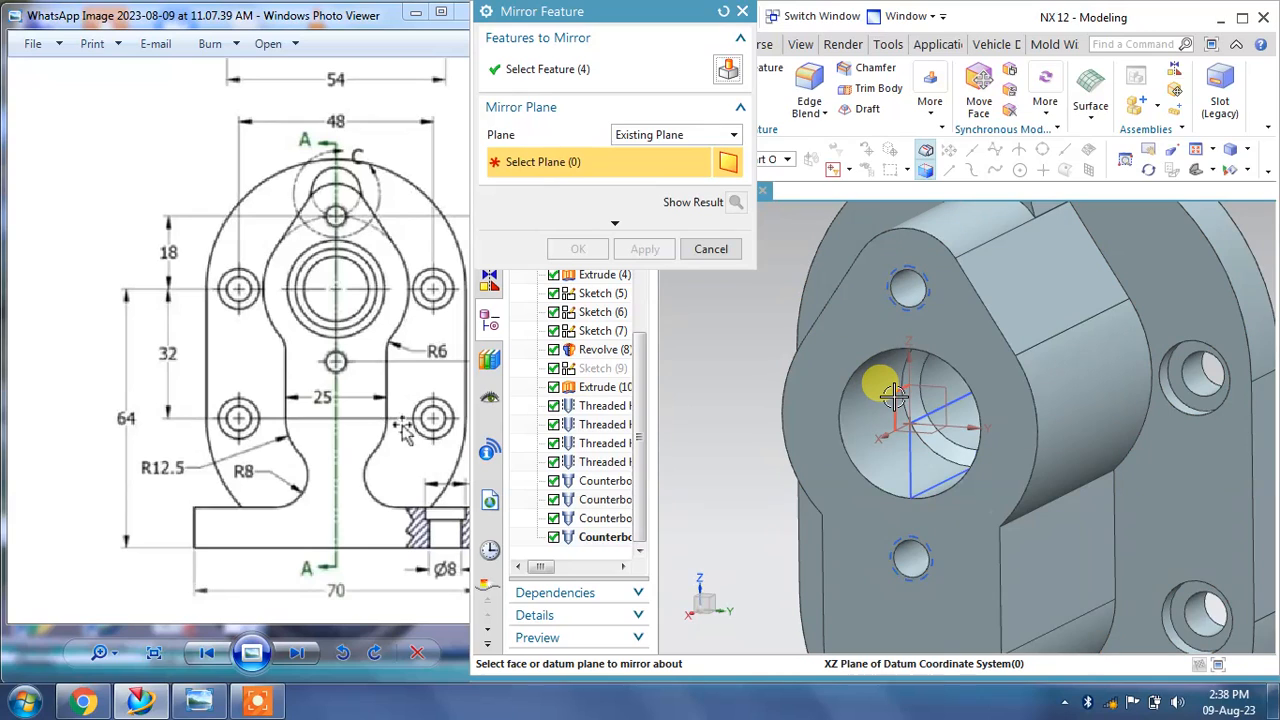
{"action": "left_click", "coordinate": [893, 396]}
{"action": "left_click", "coordinate": [645, 248]}
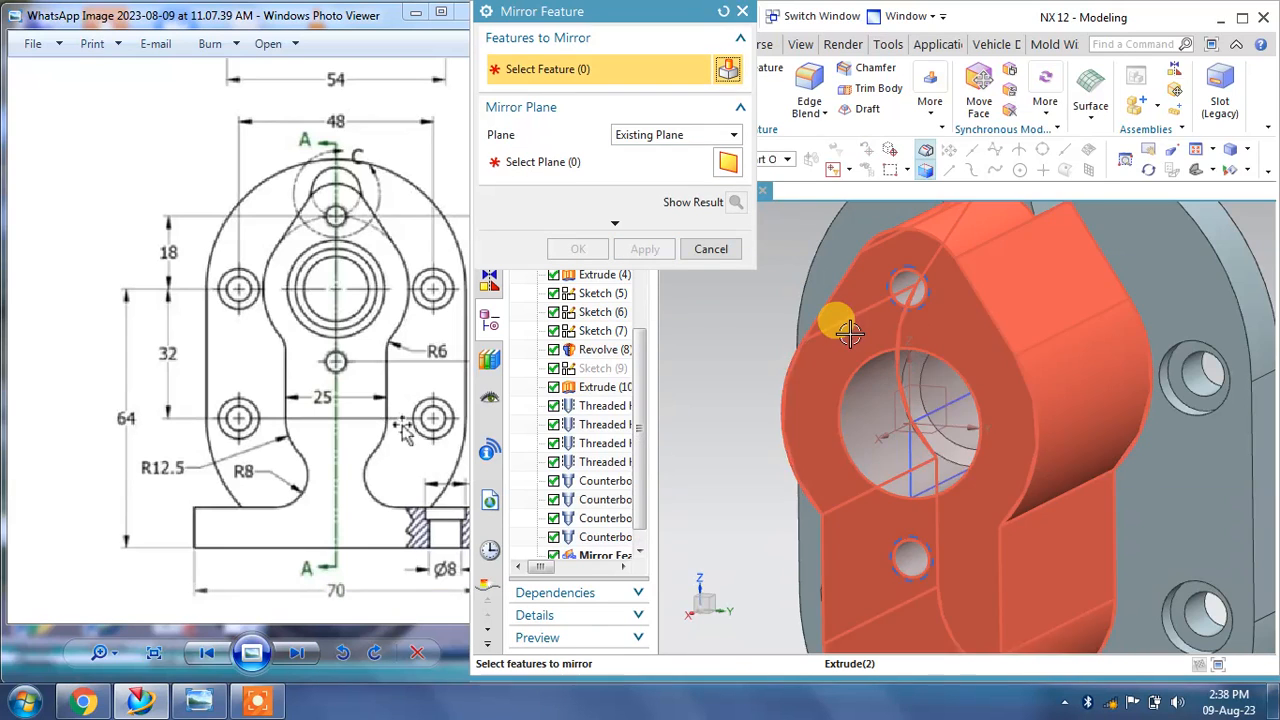
{"action": "scroll", "coordinate": [835, 318], "scroll_direction": "down", "scroll_amount": 5}
{"action": "mouse_move", "coordinate": [835, 318]}
{"action": "middle_mouse_down"}
{"action": "mouse_move", "coordinate": [850, 323]}
{"action": "mouse_move", "coordinate": [867, 381]}
{"action": "mouse_move", "coordinate": [823, 286]}
{"action": "mouse_move", "coordinate": [836, 312]}
{"action": "middle_mouse_up"}
{"action": "scroll", "coordinate": [866, 320], "scroll_direction": "up", "scroll_amount": 3}
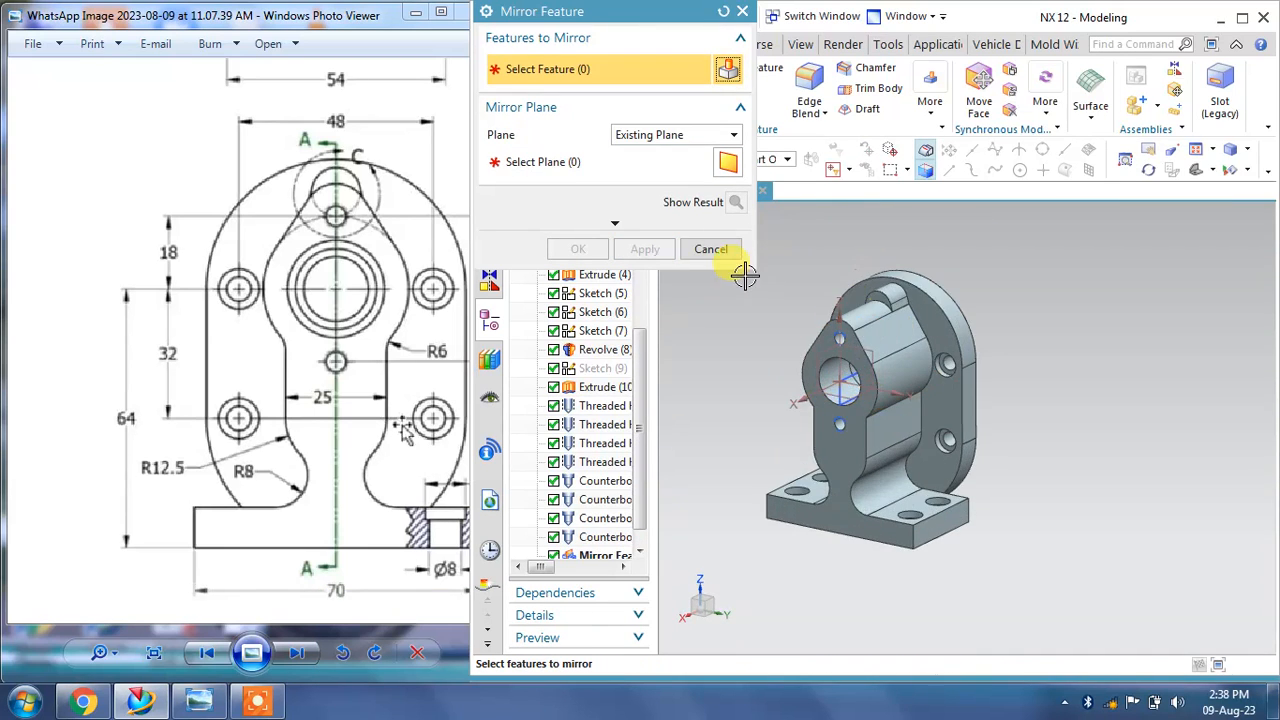
{"action": "left_click", "coordinate": [715, 249]}
Step: Hide the sketch shown on the upright's front face
{"action": "mouse_move", "coordinate": [757, 257]}
{"action": "middle_mouse_down"}
{"action": "mouse_move", "coordinate": [1057, 314]}
{"action": "mouse_move", "coordinate": [985, 335]}
{"action": "mouse_move", "coordinate": [1058, 325]}
{"action": "mouse_move", "coordinate": [1053, 293]}
{"action": "middle_mouse_up"}
{"action": "left_click_drag", "start_coordinate": [325, 405], "coordinate": [147, 417]}
{"action": "left_click_drag", "start_coordinate": [357, 446], "coordinate": [184, 453]}
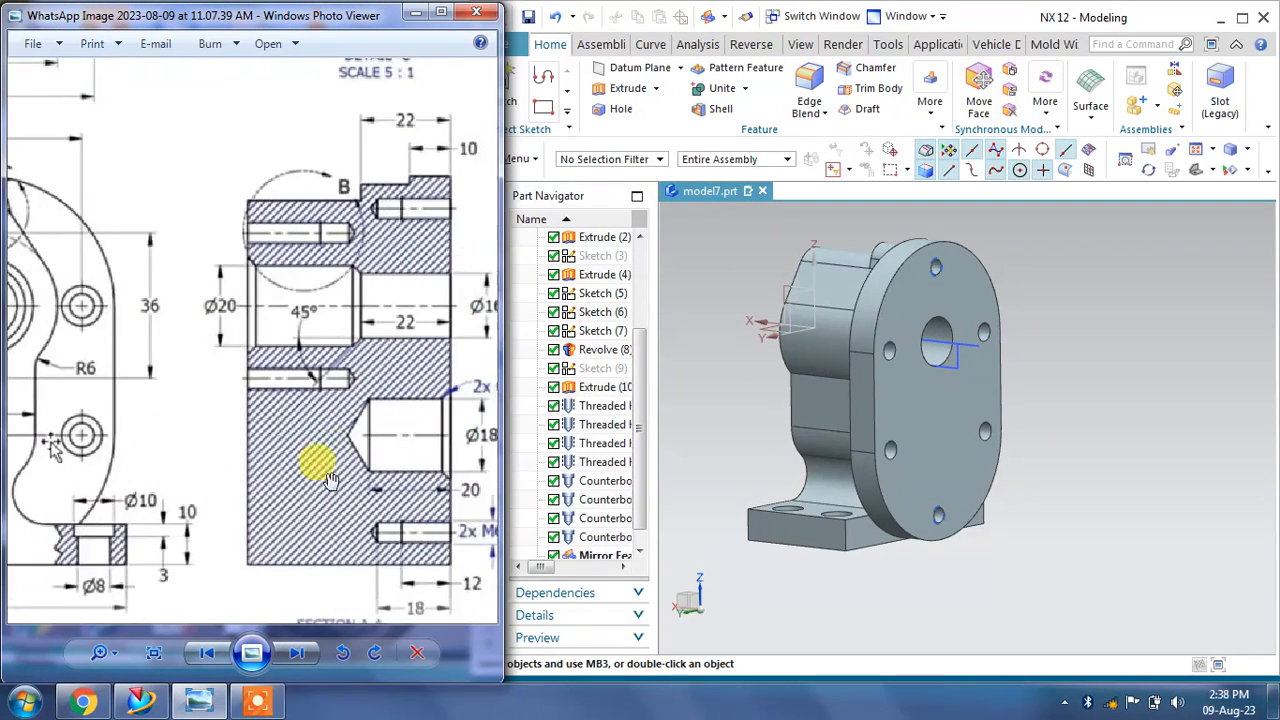
{"action": "left_click_drag", "start_coordinate": [397, 480], "coordinate": [232, 465]}
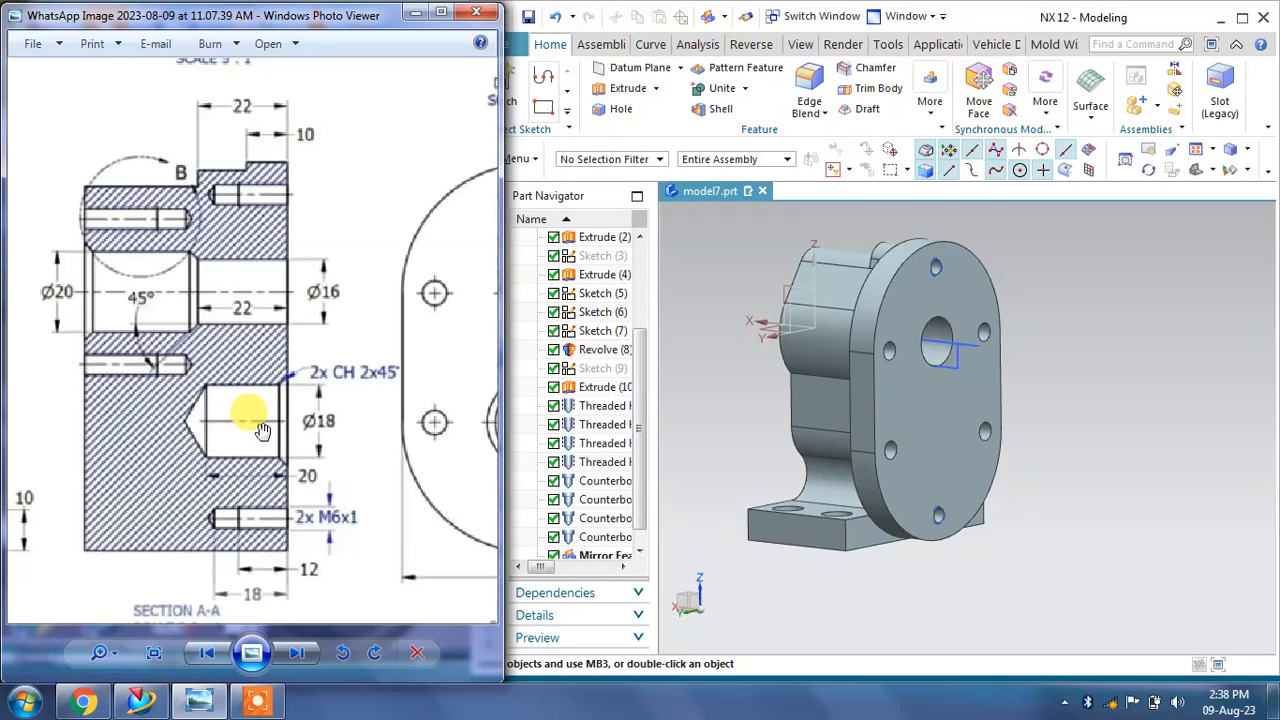
{"action": "right_click", "coordinate": [976, 388]}
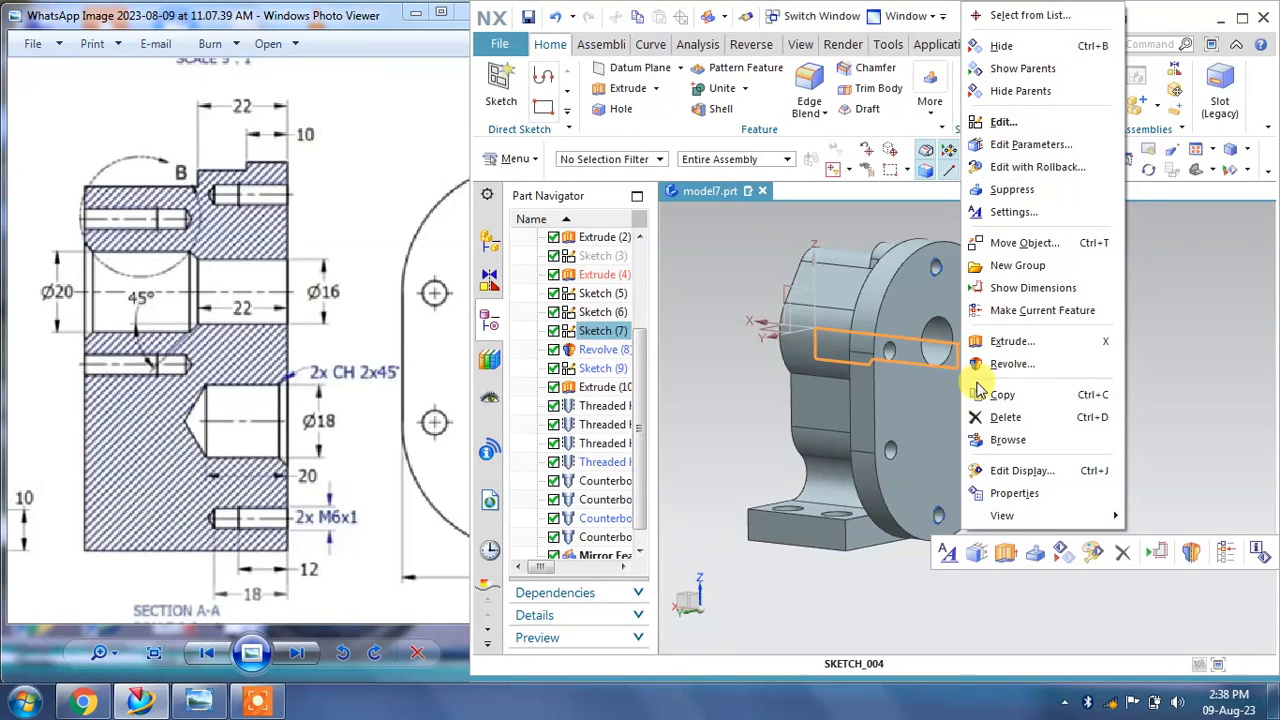
{"action": "left_click", "coordinate": [1003, 46]}
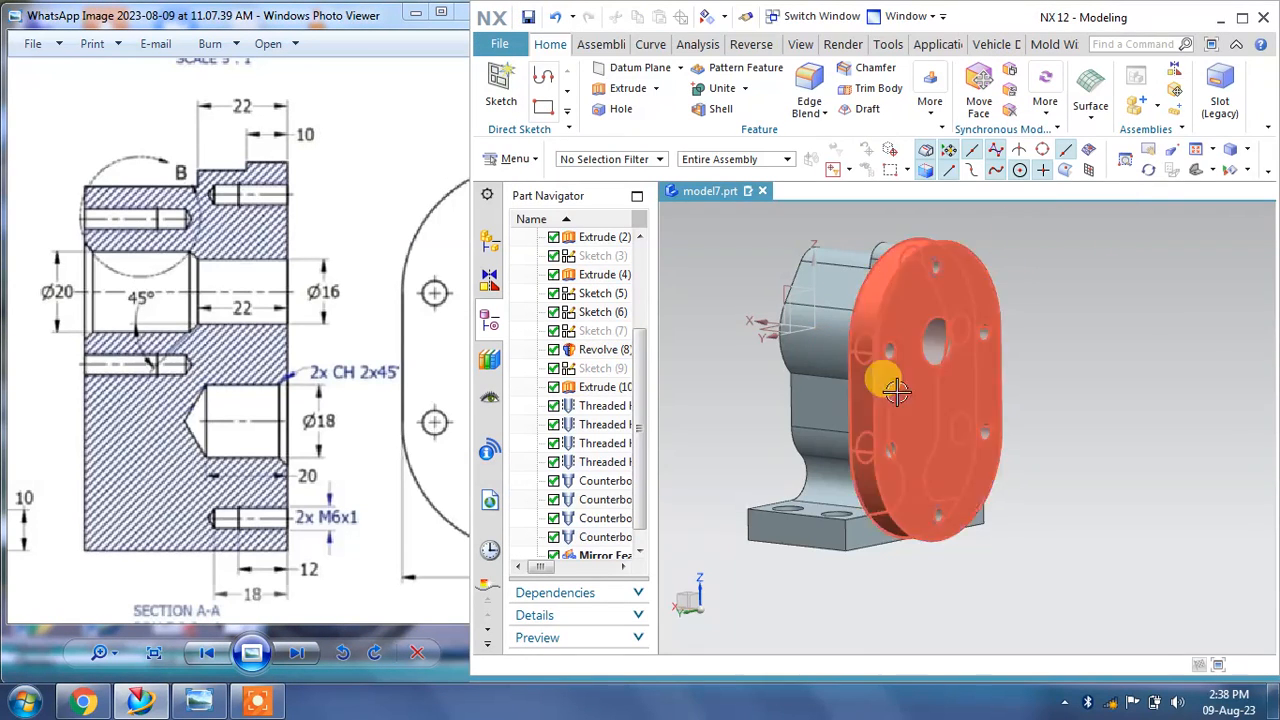
Step: Start a simple hole 18 mm in diameter and 20 mm deep, placing its point on the upright's front face
{"action": "scroll", "coordinate": [896, 392], "scroll_direction": "up", "scroll_amount": 5}
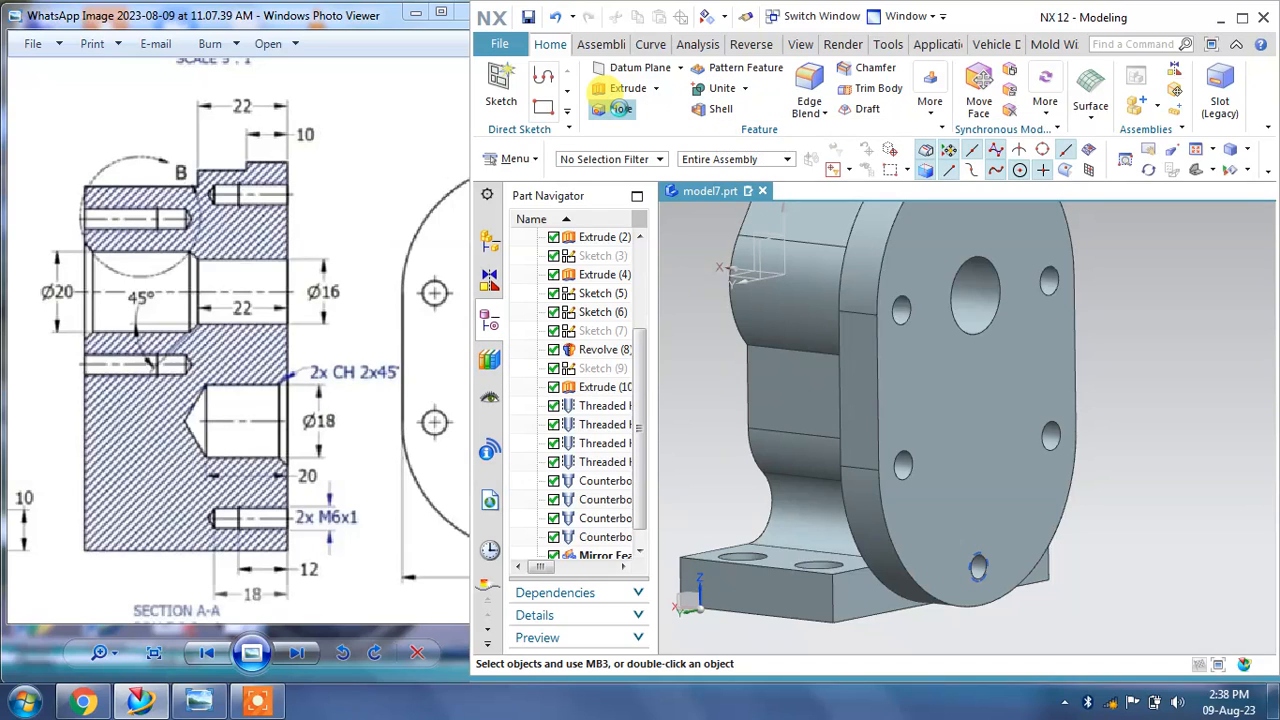
{"action": "left_click", "coordinate": [621, 109]}
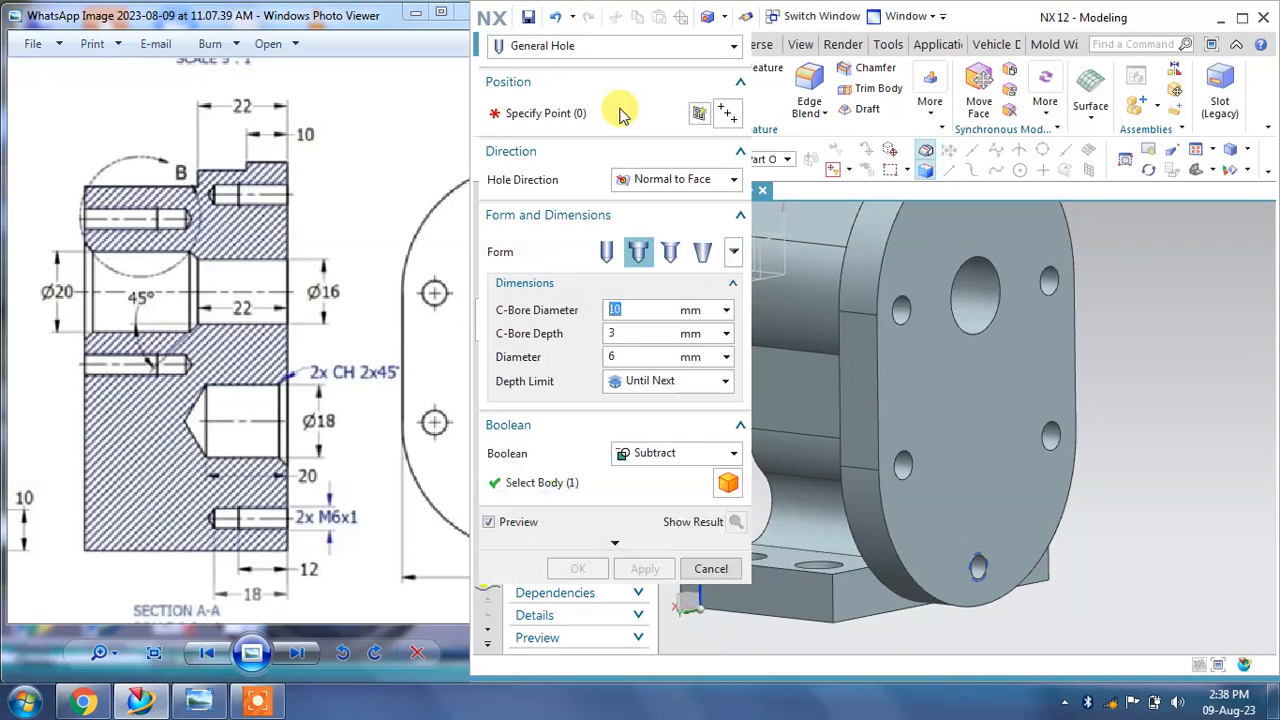
{"action": "left_click", "coordinate": [606, 251]}
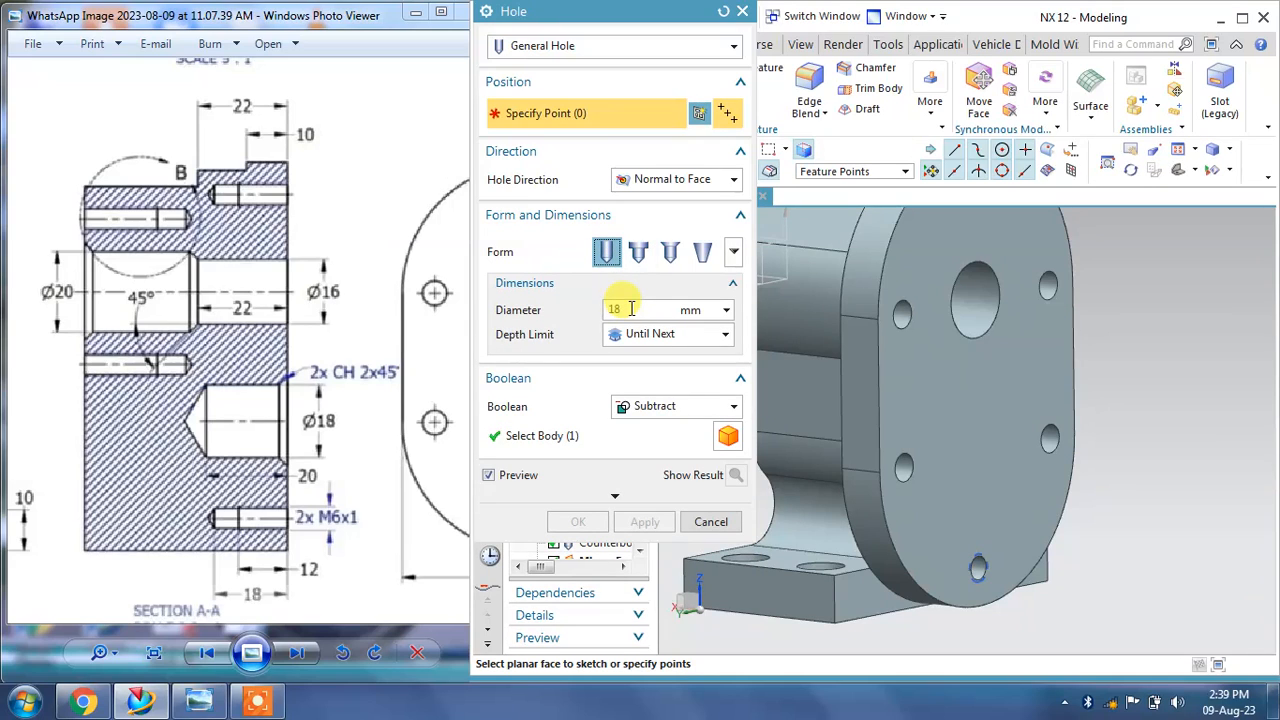
{"action": "left_click", "coordinate": [665, 334]}
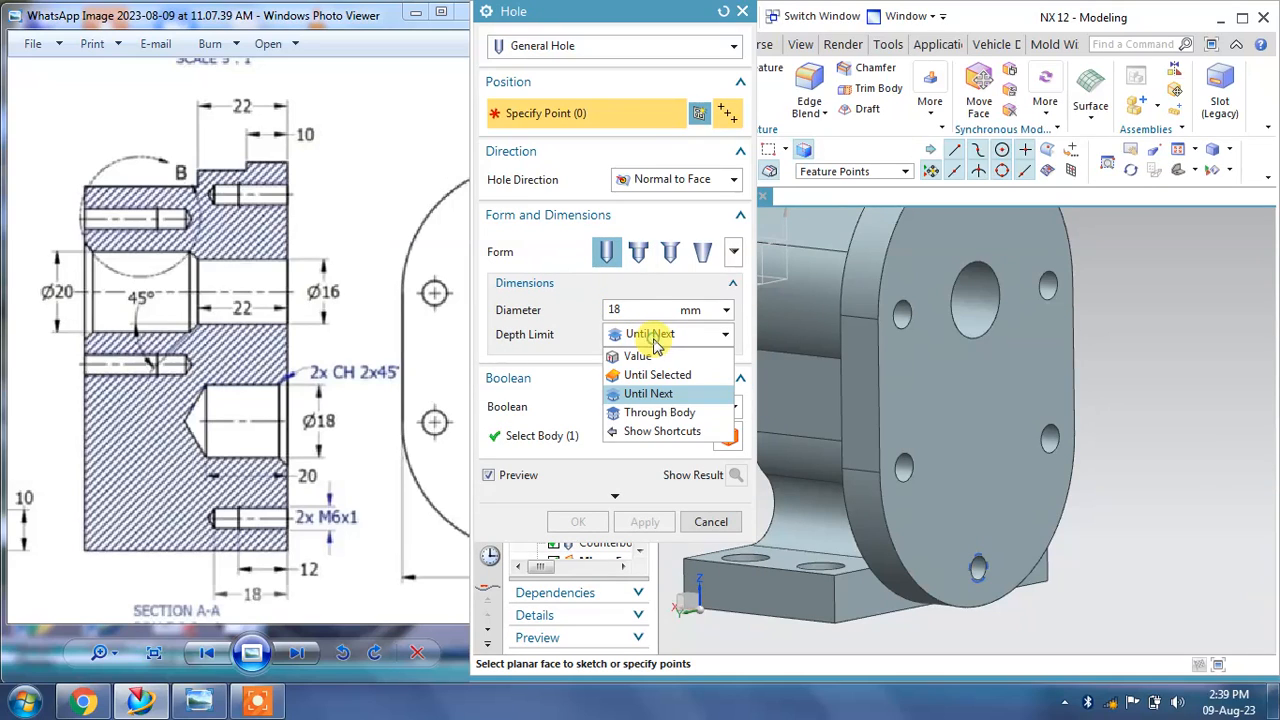
{"action": "left_click", "coordinate": [645, 355]}
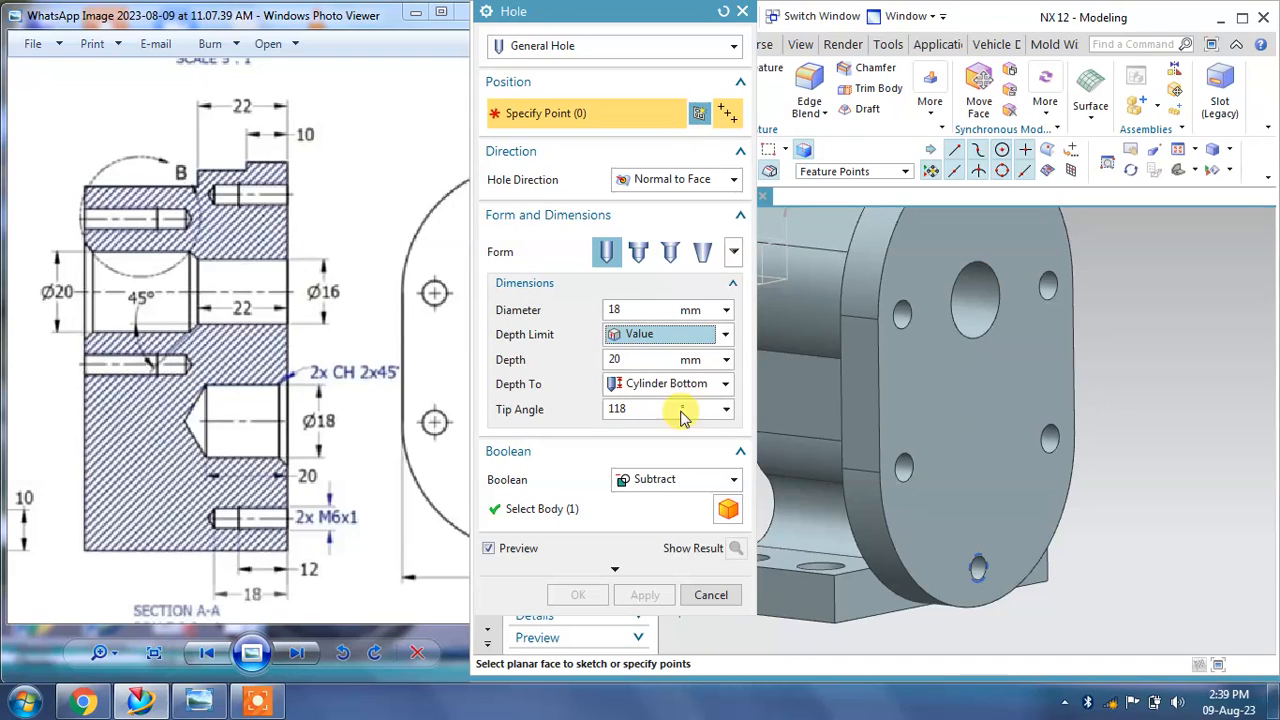
{"action": "left_click", "coordinate": [983, 480]}
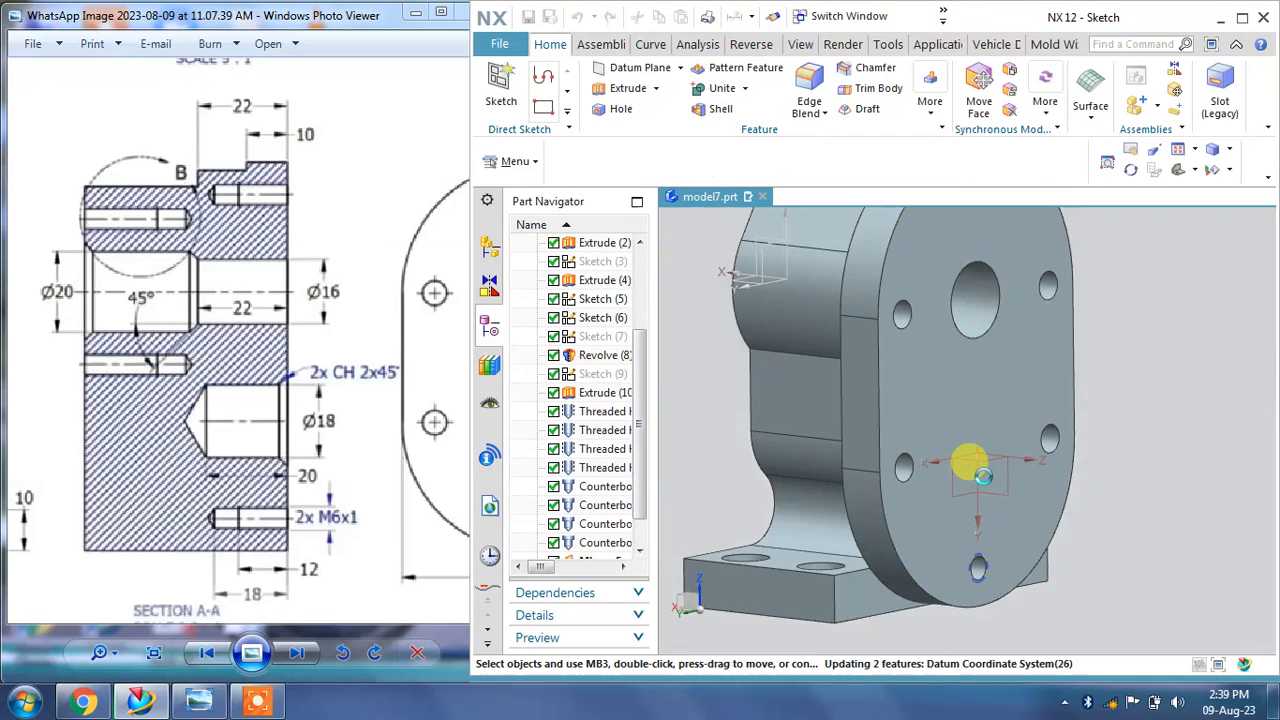
{"action": "mouse_move", "coordinate": [366, 490]}
{"action": "left_mouse_down"}
{"action": "mouse_move", "coordinate": [150, 474]}
{"action": "mouse_move", "coordinate": [109, 428]}
{"action": "mouse_move", "coordinate": [172, 418]}
{"action": "left_mouse_up"}
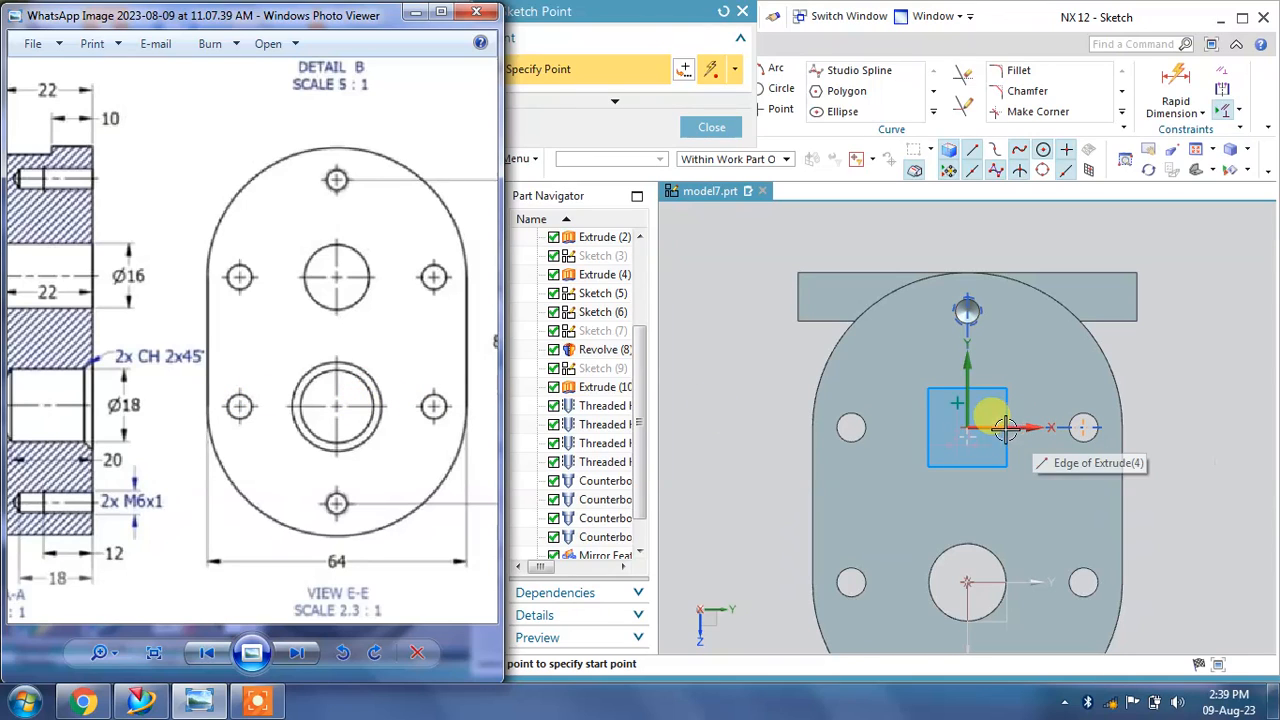
{"action": "left_click", "coordinate": [712, 127]}
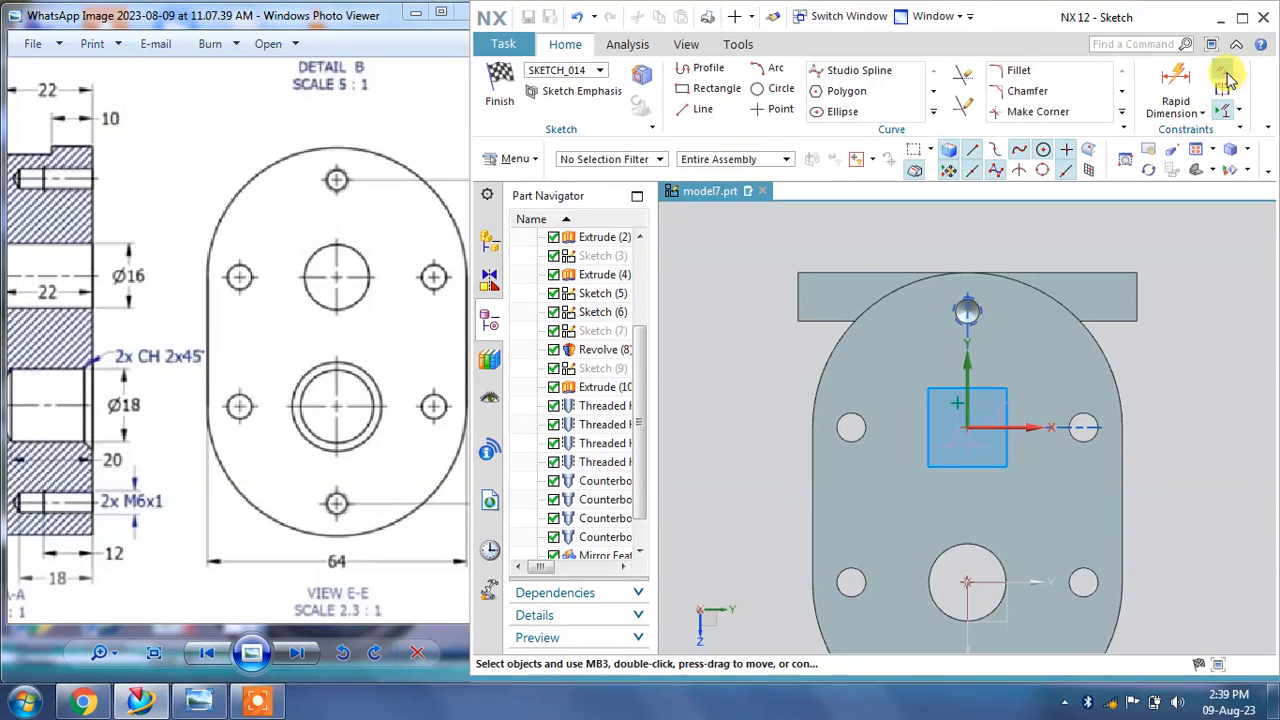
Step: Align the hole point horizontally with the side hole's centre, then finish the sketch
{"action": "left_click", "coordinate": [1222, 110]}
{"action": "scroll", "coordinate": [966, 371], "scroll_direction": "up", "scroll_amount": 2}
{"action": "left_click", "coordinate": [506, 106]}
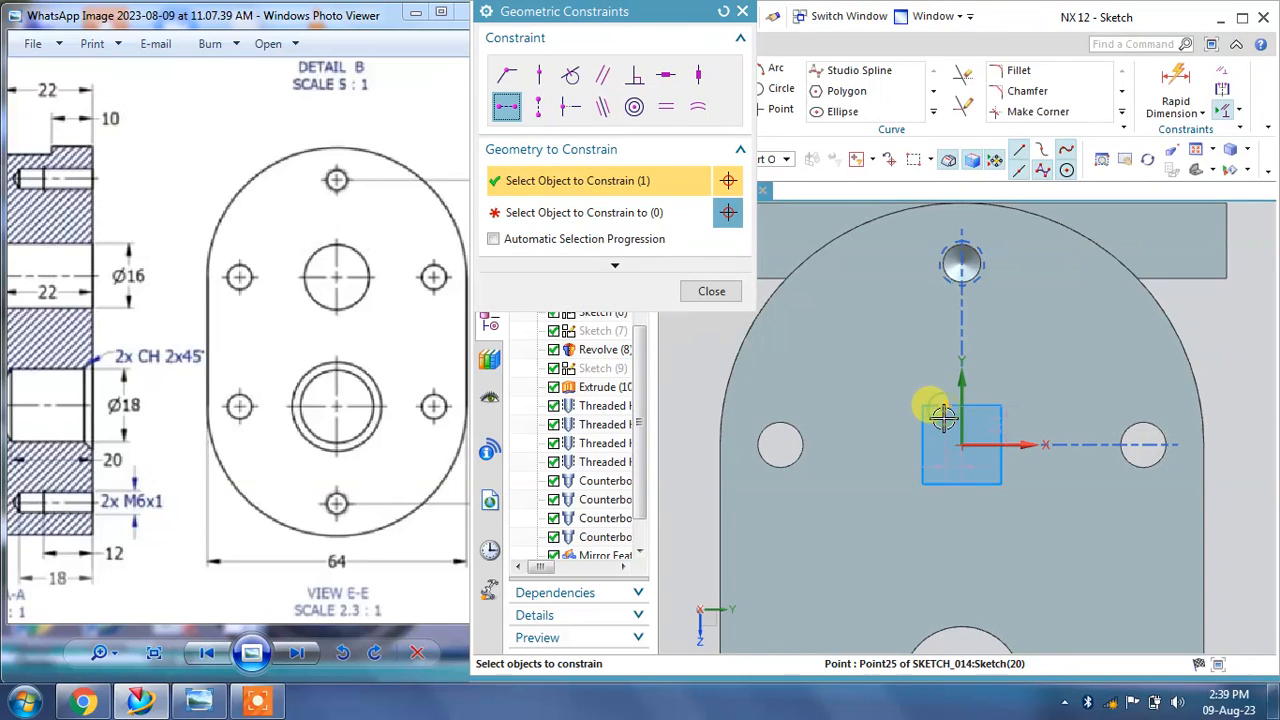
{"action": "left_click", "coordinate": [1142, 444]}
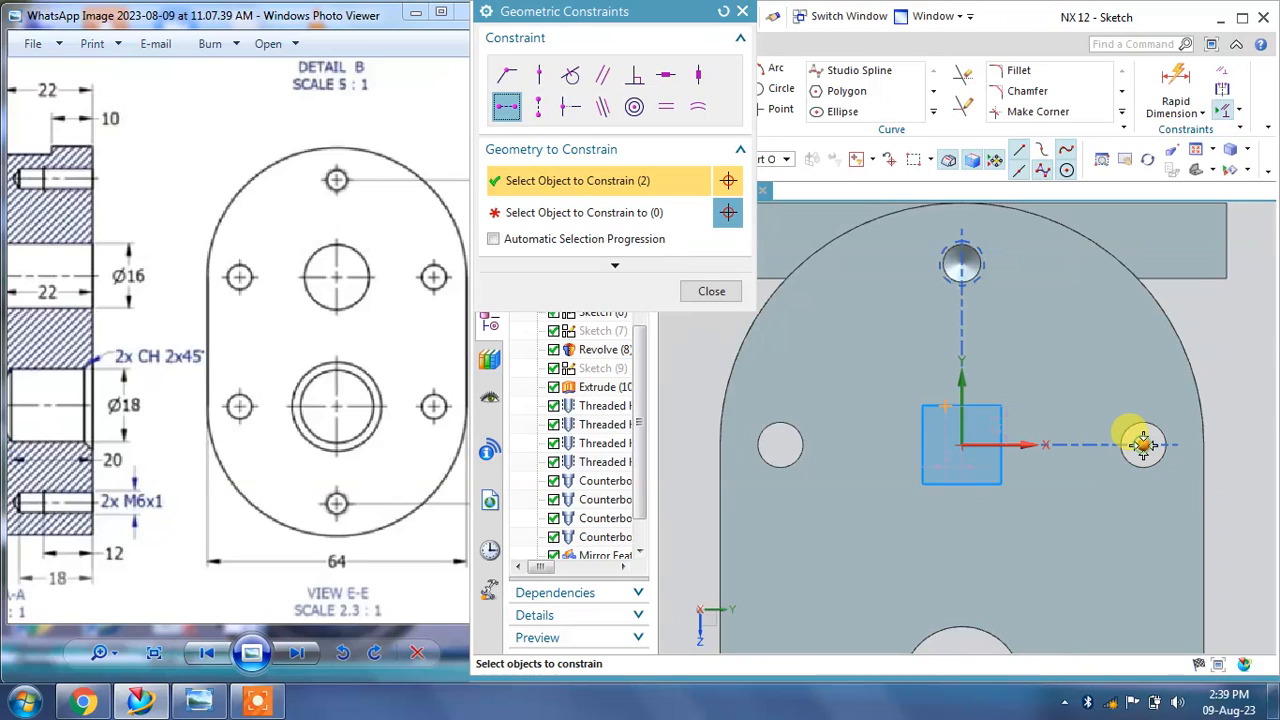
{"action": "left_click", "coordinate": [725, 14]}
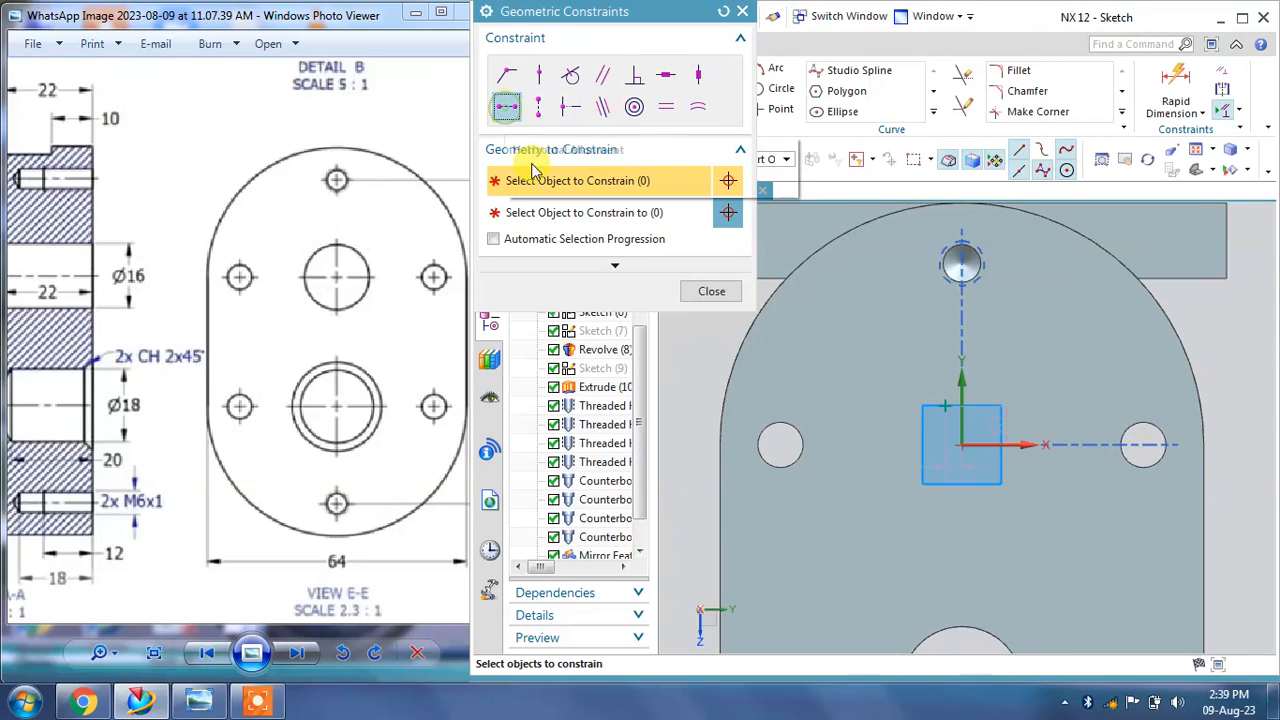
{"action": "left_click", "coordinate": [948, 403]}
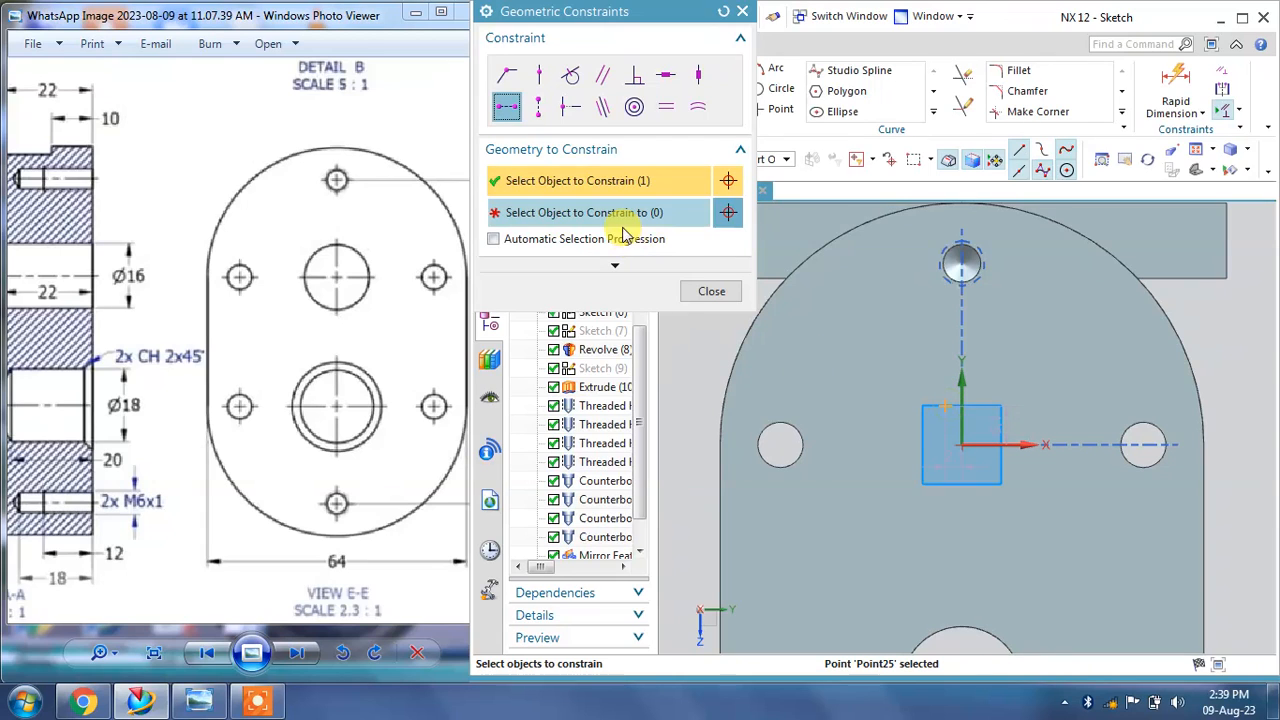
{"action": "left_click", "coordinate": [1143, 444]}
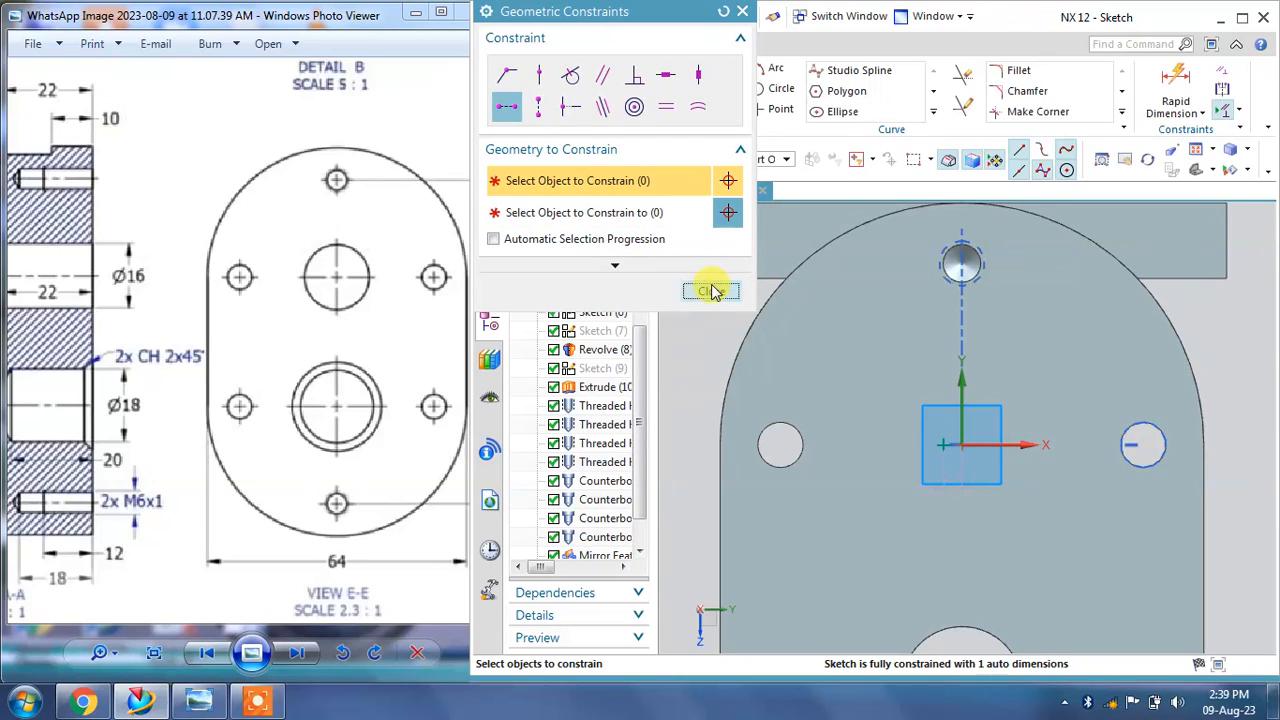
{"action": "left_click", "coordinate": [711, 291]}
{"action": "scroll", "coordinate": [942, 457], "scroll_direction": "up", "scroll_amount": 3}
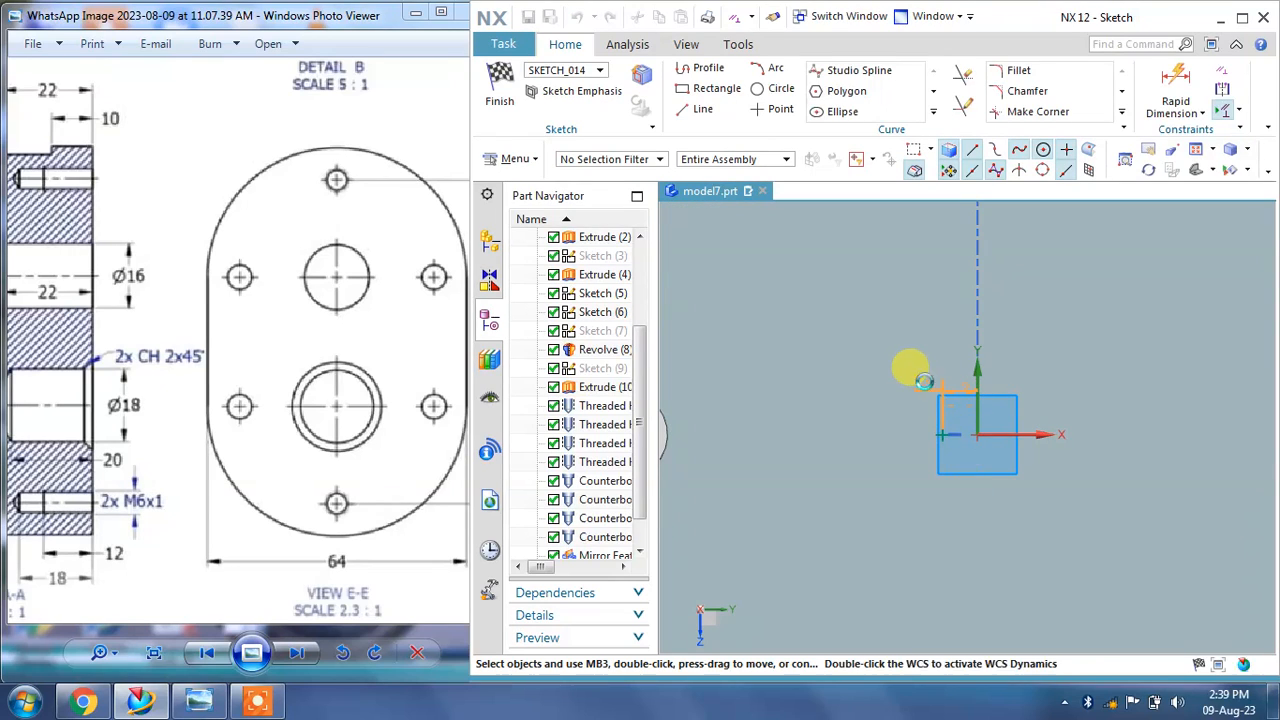
{"action": "double_click", "coordinate": [930, 390]}
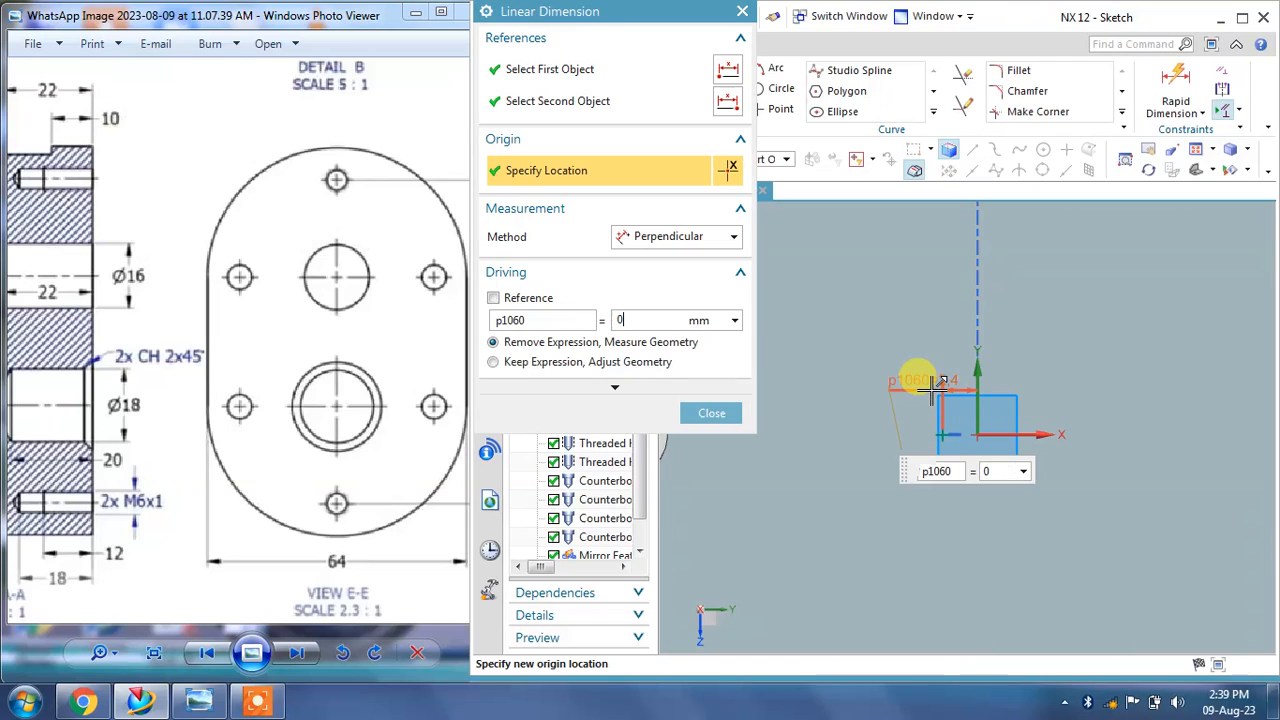
{"action": "left_click", "coordinate": [722, 416]}
{"action": "left_click", "coordinate": [499, 85]}
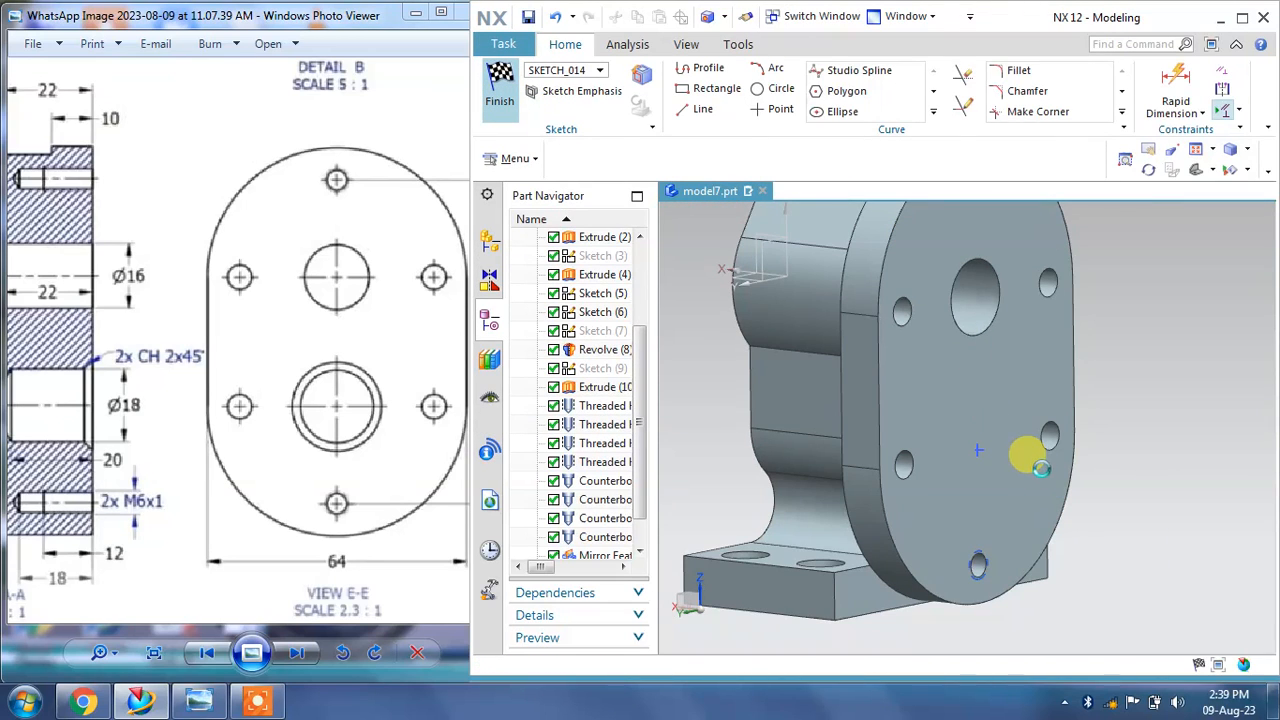
Step: Apply the 18 mm diameter, 20 mm deep simple hole at the sketched point
{"action": "mouse_move", "coordinate": [1068, 497]}
{"action": "middle_mouse_down"}
{"action": "mouse_move", "coordinate": [1057, 423]}
{"action": "mouse_move", "coordinate": [986, 429]}
{"action": "middle_mouse_up"}
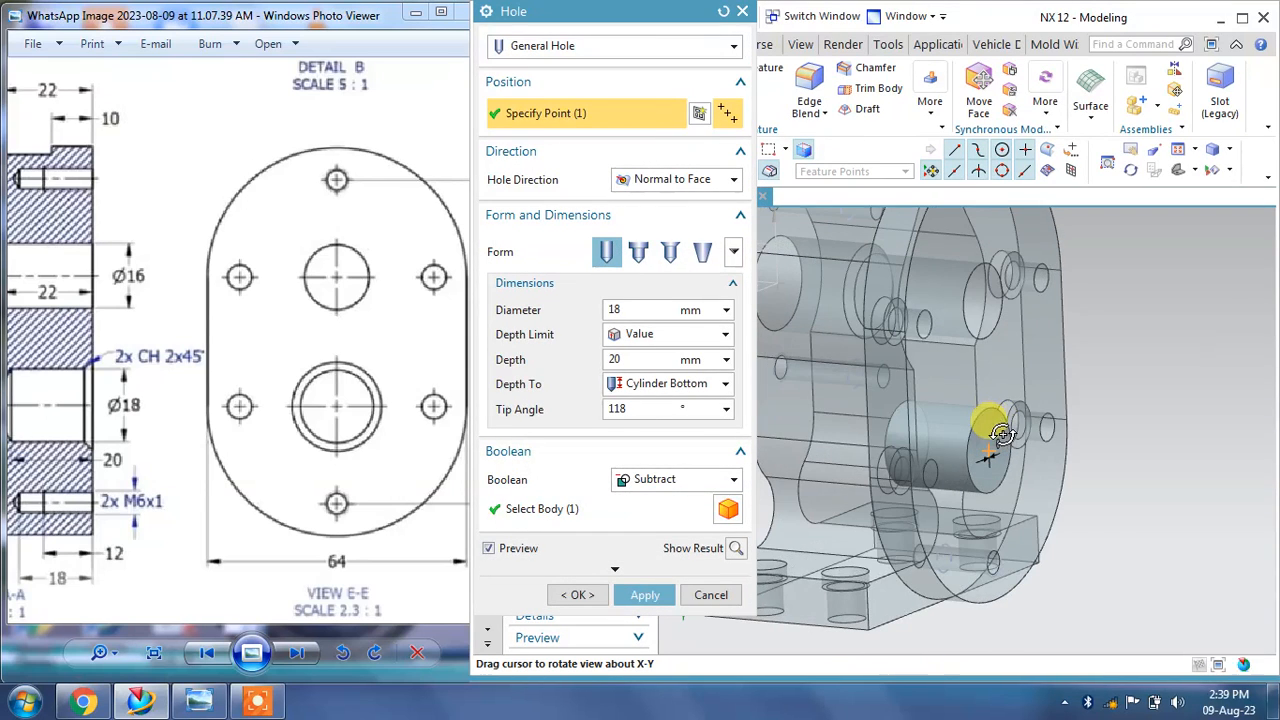
{"action": "left_click", "coordinate": [634, 597]}
{"action": "left_click", "coordinate": [615, 568]}
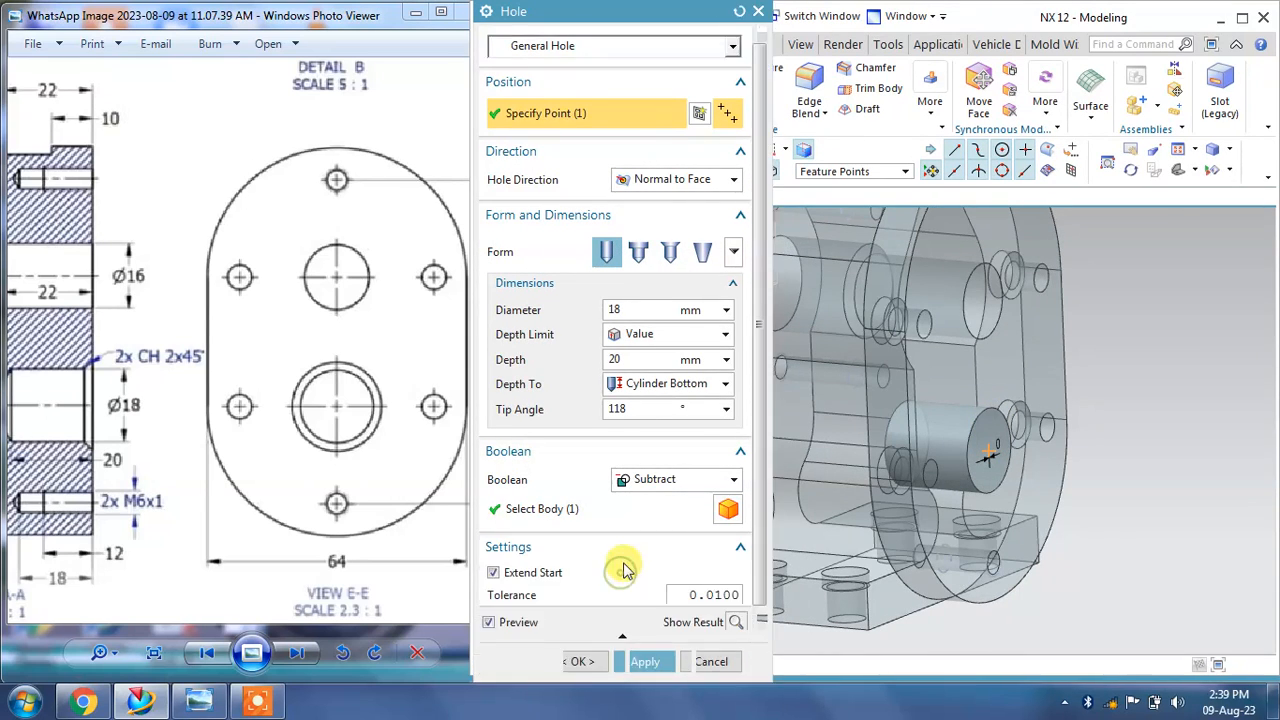
{"action": "left_click", "coordinate": [660, 661]}
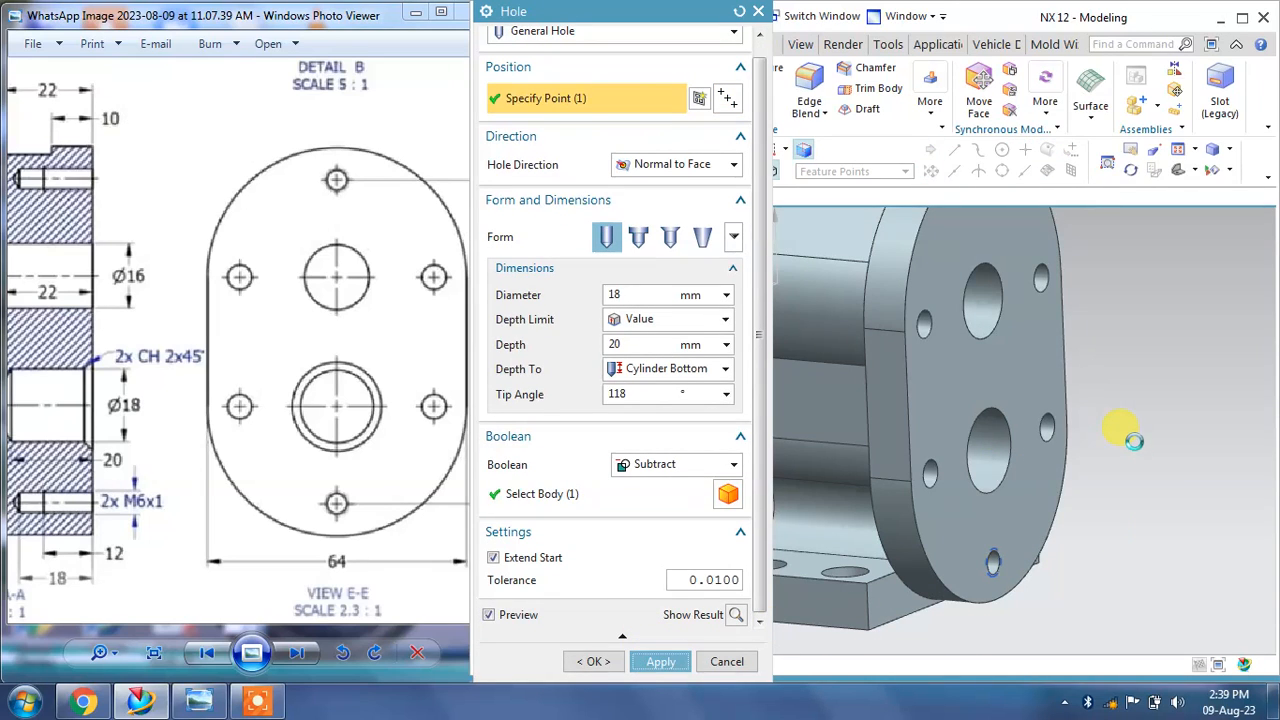
{"action": "left_click", "coordinate": [720, 662]}
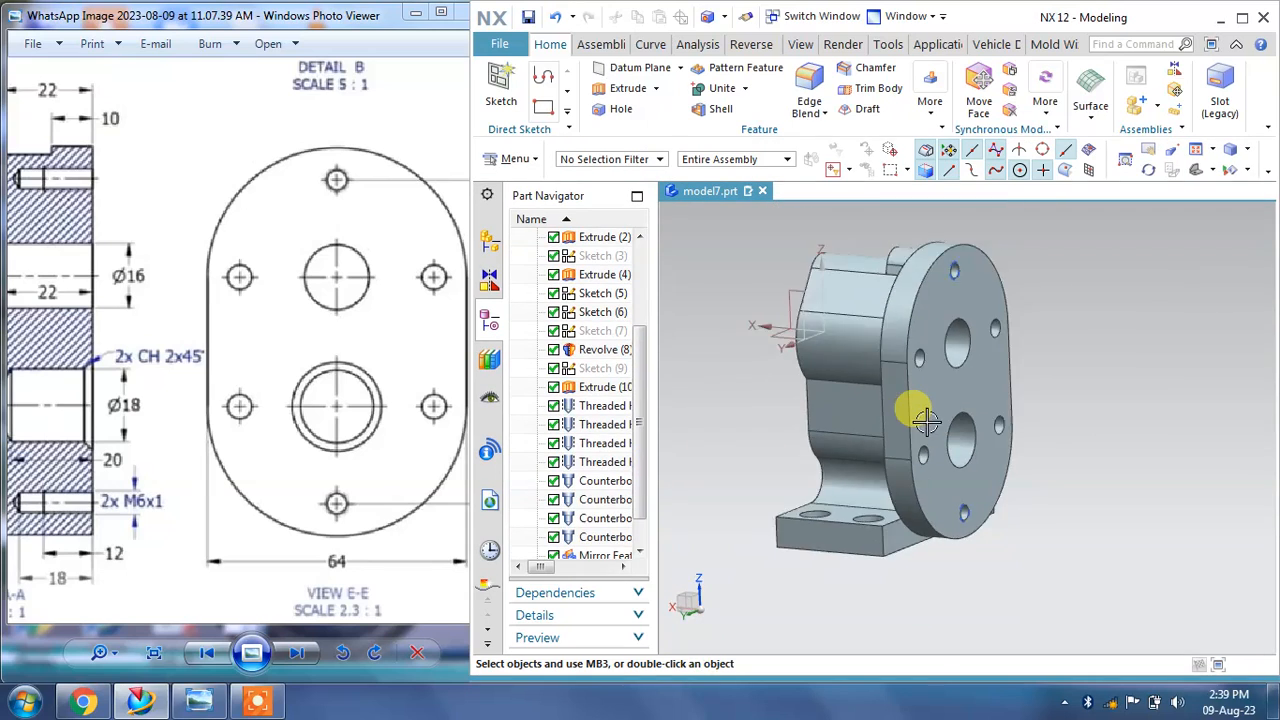
Step: Chamfer the two bore entry edges with a 2 mm distance at 45°
{"action": "middle_click_drag", "start_coordinate": [927, 422], "coordinate": [943, 420]}
{"action": "left_click_drag", "start_coordinate": [214, 357], "coordinate": [454, 360]}
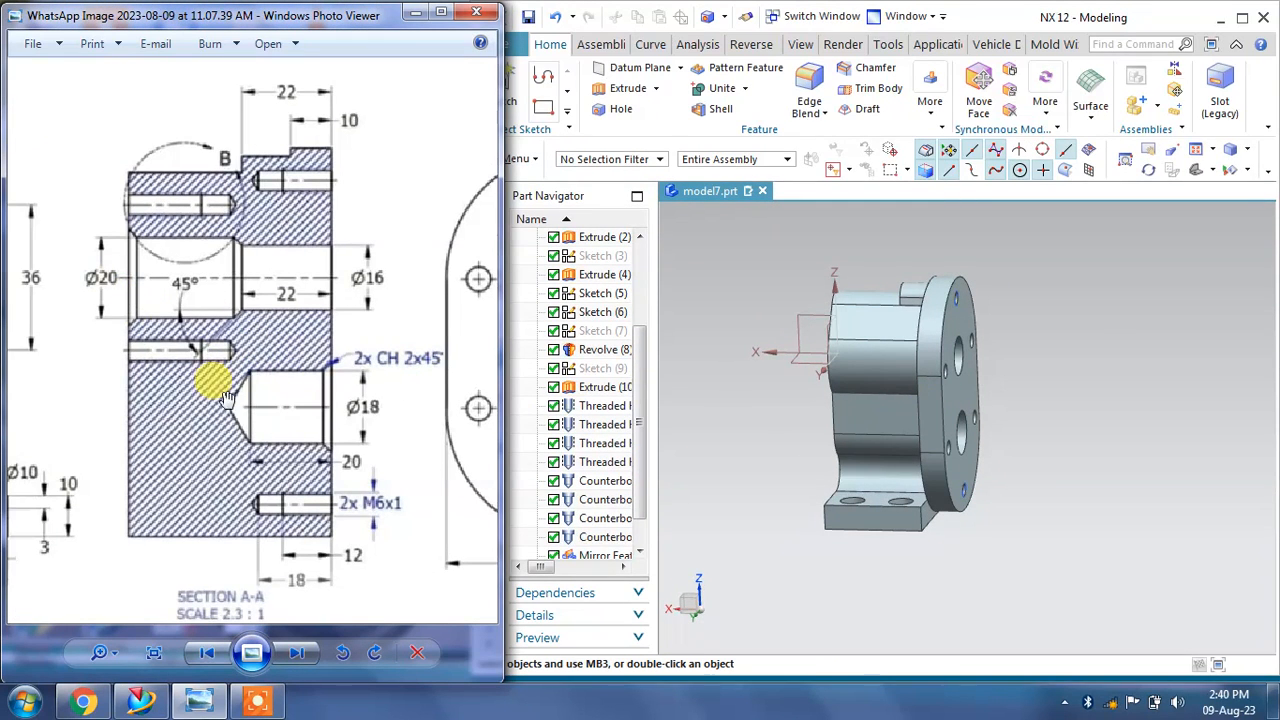
{"action": "mouse_move", "coordinate": [228, 397]}
{"action": "left_mouse_down"}
{"action": "mouse_move", "coordinate": [286, 400]}
{"action": "mouse_move", "coordinate": [372, 377]}
{"action": "left_mouse_up"}
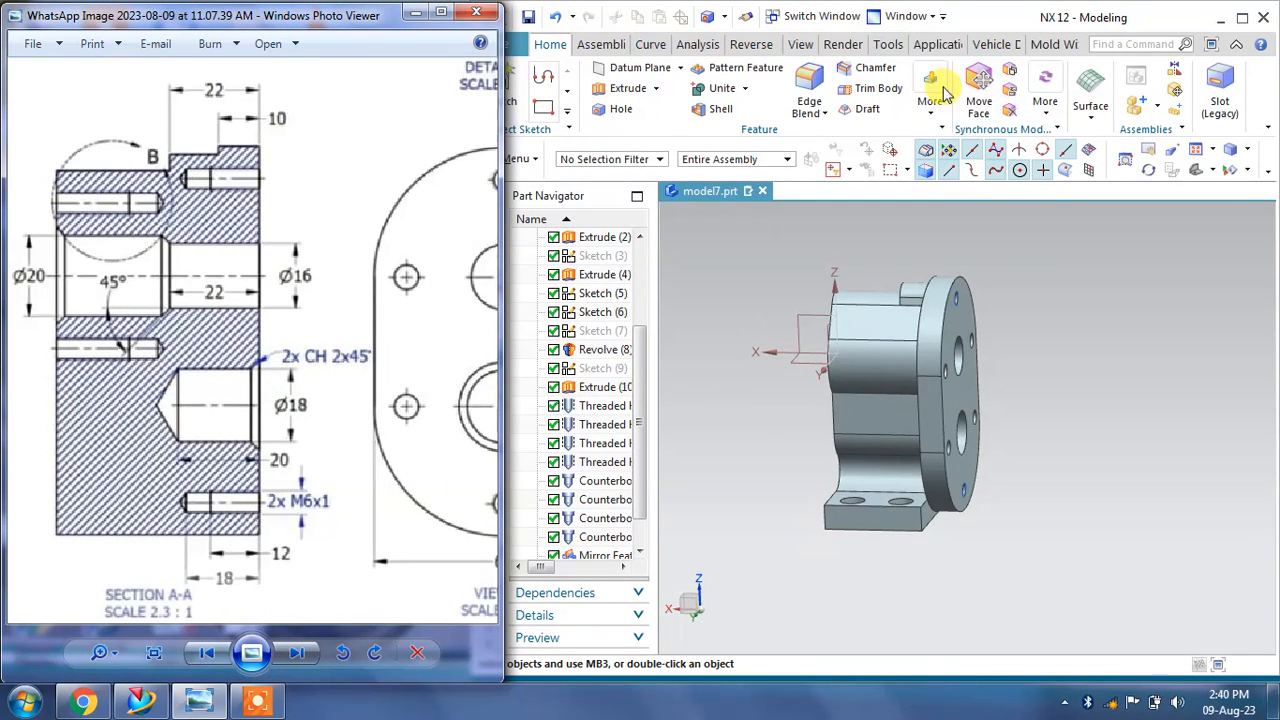
{"action": "left_click", "coordinate": [862, 68]}
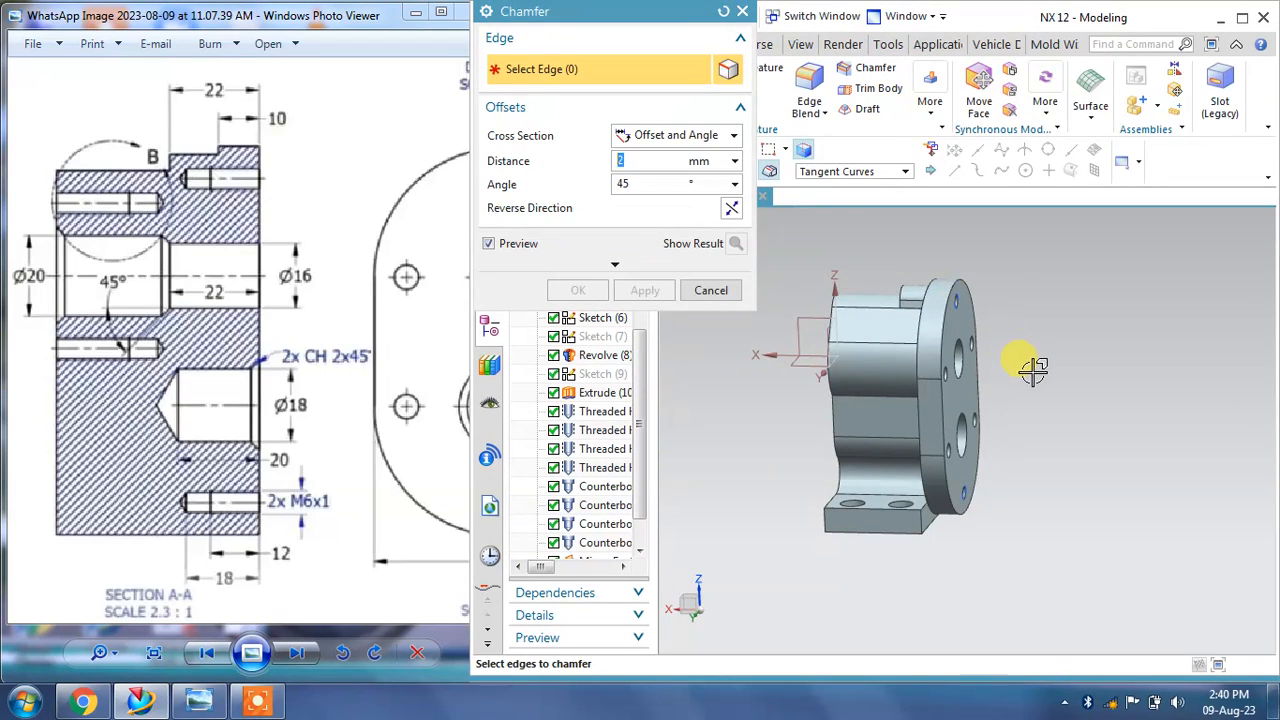
{"action": "middle_click_drag", "start_coordinate": [1022, 362], "coordinate": [966, 403]}
{"action": "scroll", "coordinate": [965, 405], "scroll_direction": "up", "scroll_amount": 2}
{"action": "left_click", "coordinate": [978, 418]}
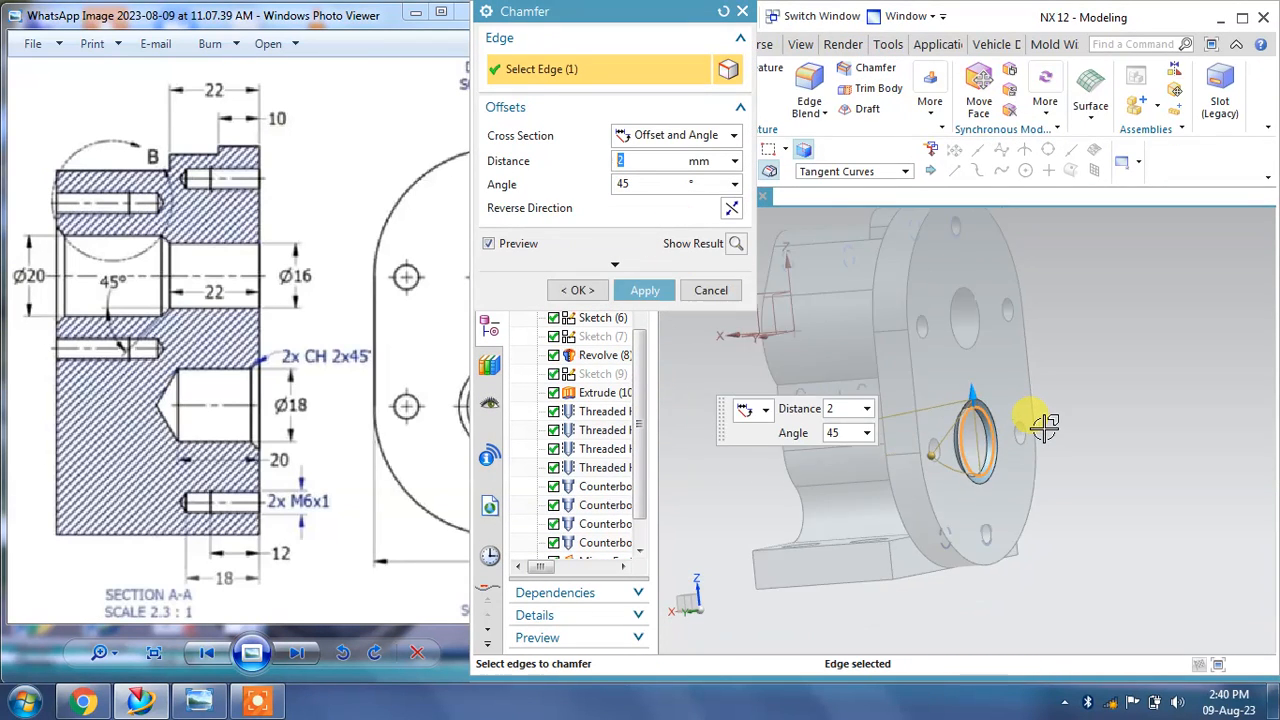
{"action": "middle_click_drag", "start_coordinate": [1044, 425], "coordinate": [850, 377]}
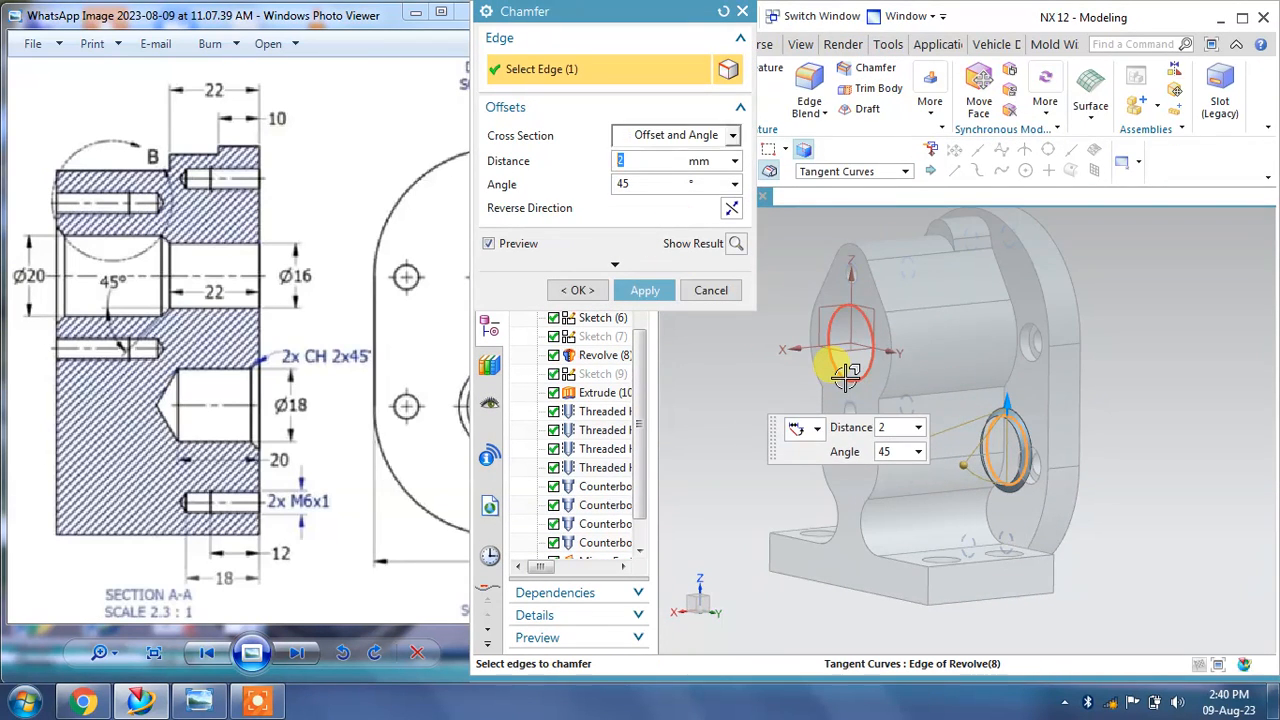
{"action": "left_click", "coordinate": [846, 376]}
{"action": "left_click", "coordinate": [645, 290]}
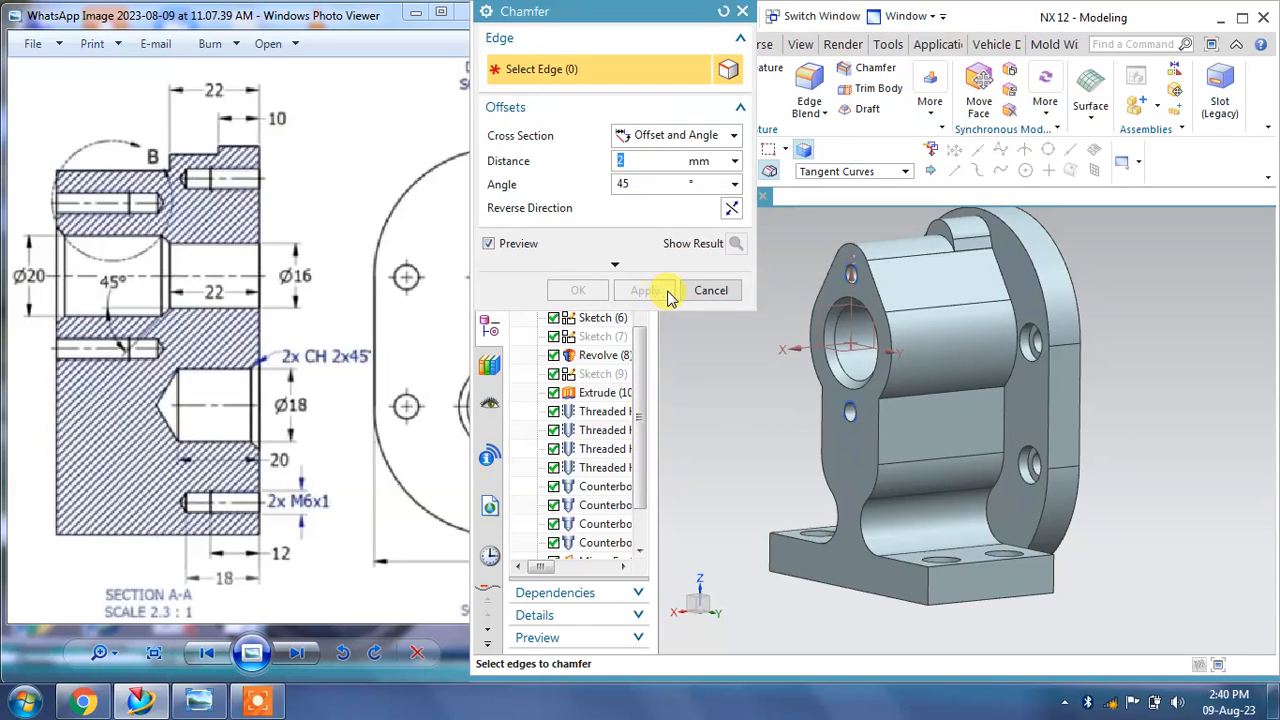
{"action": "left_click", "coordinate": [711, 290]}
Step: Blend the base plate's four vertical corner edges with an 8 mm radius
{"action": "middle_click_drag", "start_coordinate": [1106, 354], "coordinate": [726, 465]}
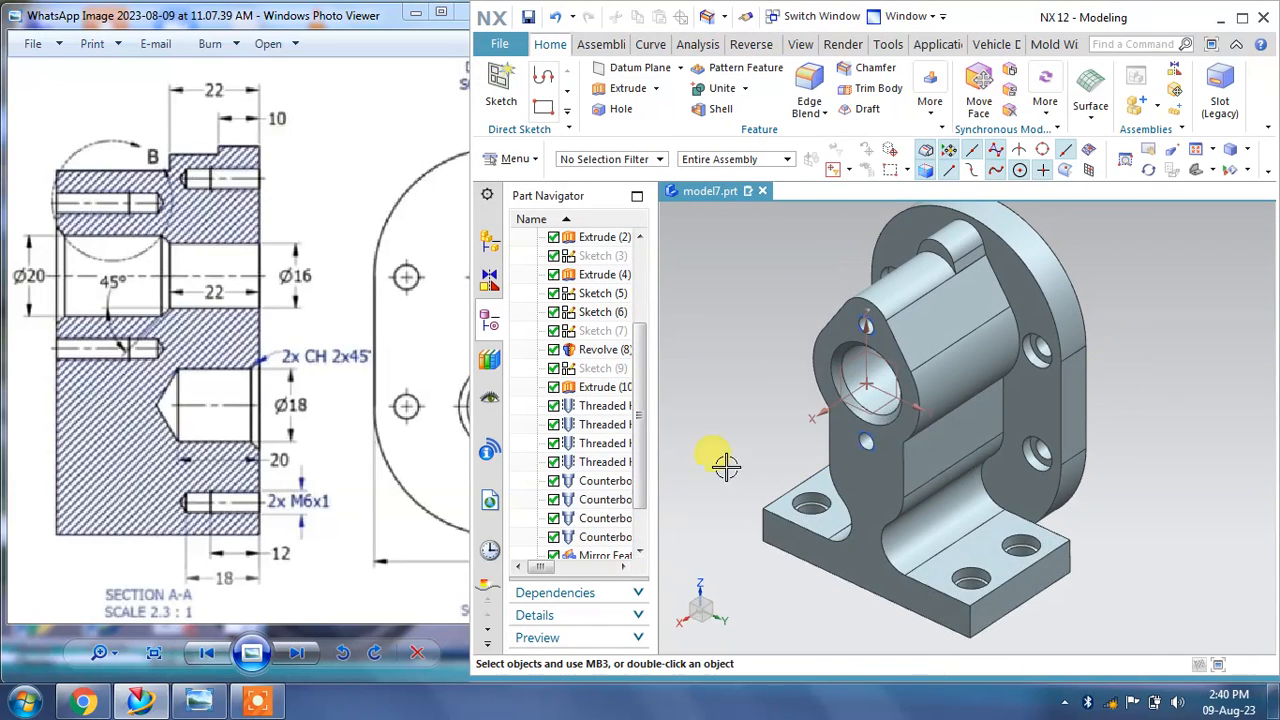
{"action": "left_click_drag", "start_coordinate": [157, 396], "coordinate": [350, 322]}
{"action": "left_click_drag", "start_coordinate": [123, 445], "coordinate": [385, 375]}
{"action": "left_click_drag", "start_coordinate": [274, 140], "coordinate": [287, 442]}
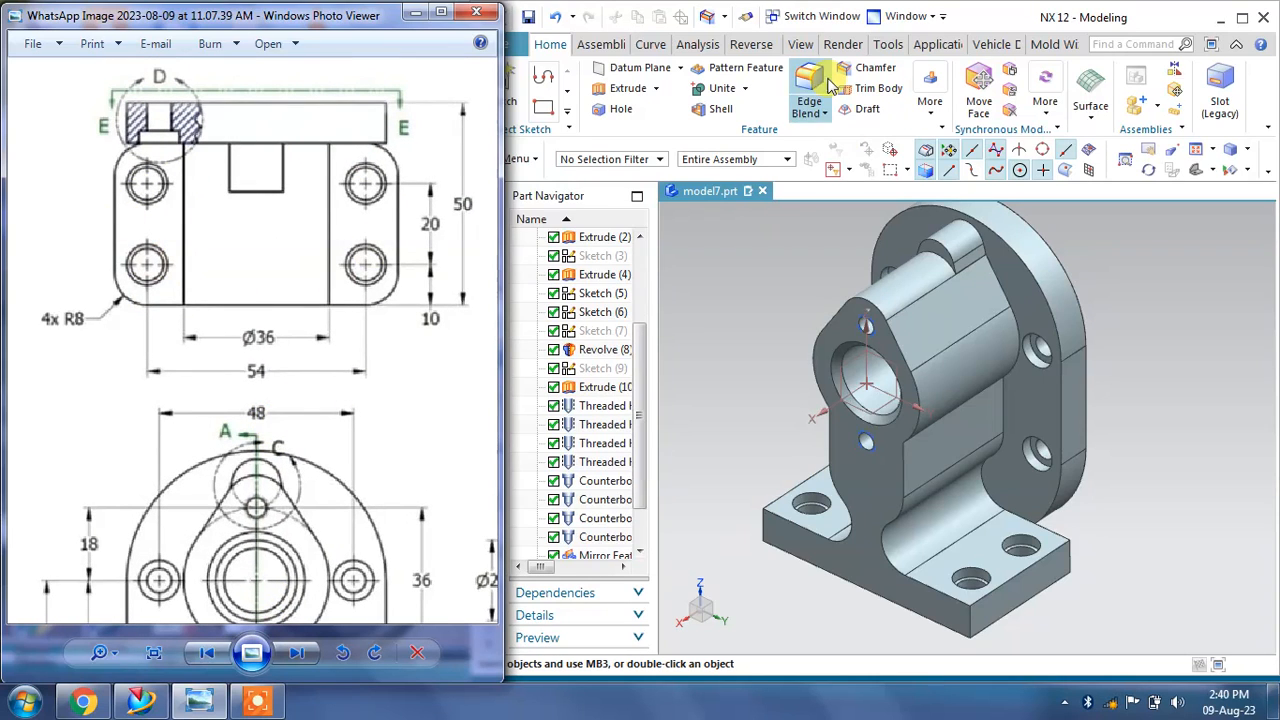
{"action": "left_click", "coordinate": [812, 104]}
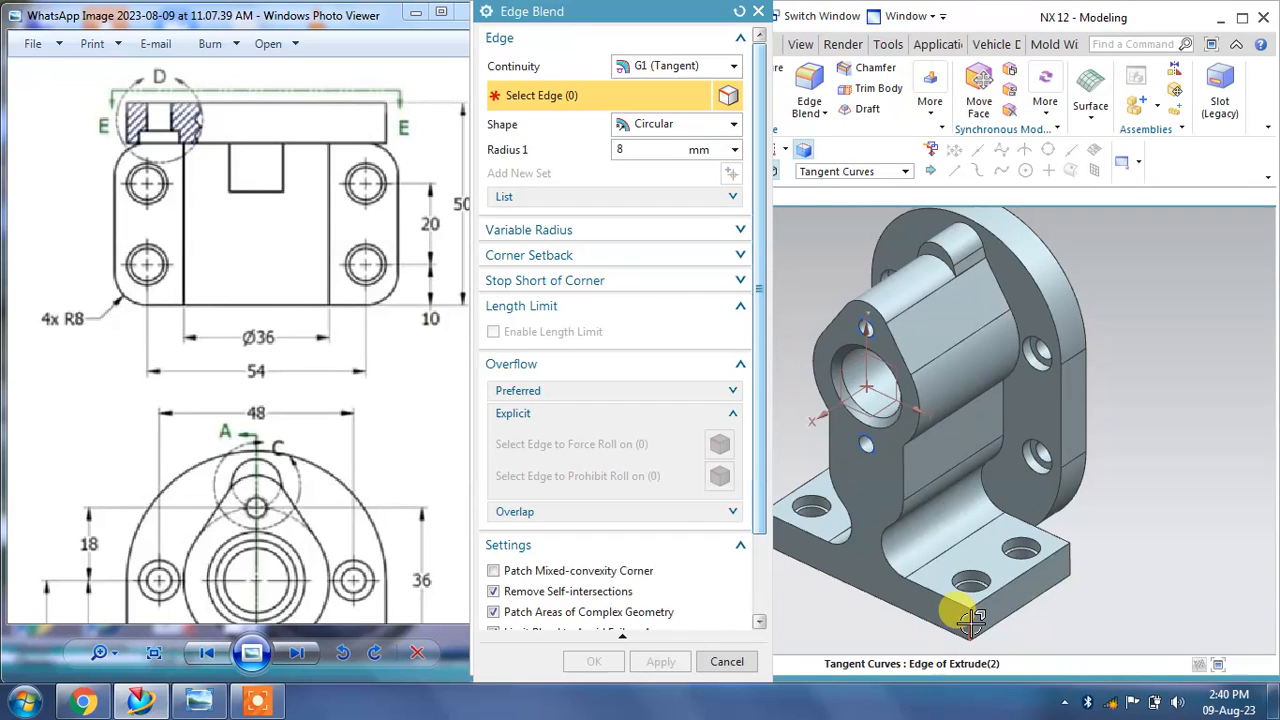
{"action": "left_click", "coordinate": [973, 625]}
{"action": "left_click", "coordinate": [1069, 559]}
{"action": "scroll", "coordinate": [1122, 563], "scroll_direction": "up", "scroll_amount": 1}
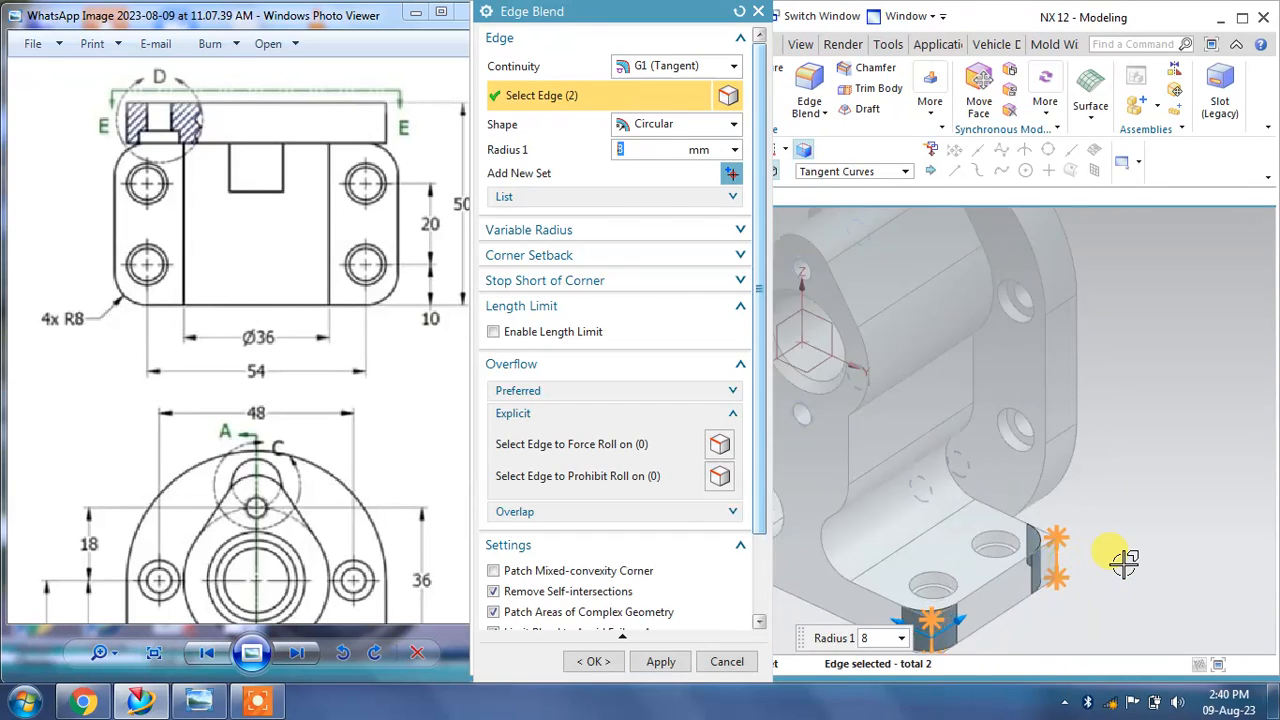
{"action": "scroll", "coordinate": [1121, 563], "scroll_direction": "down", "scroll_amount": 3}
{"action": "middle_click_drag", "start_coordinate": [1122, 563], "coordinate": [930, 600]}
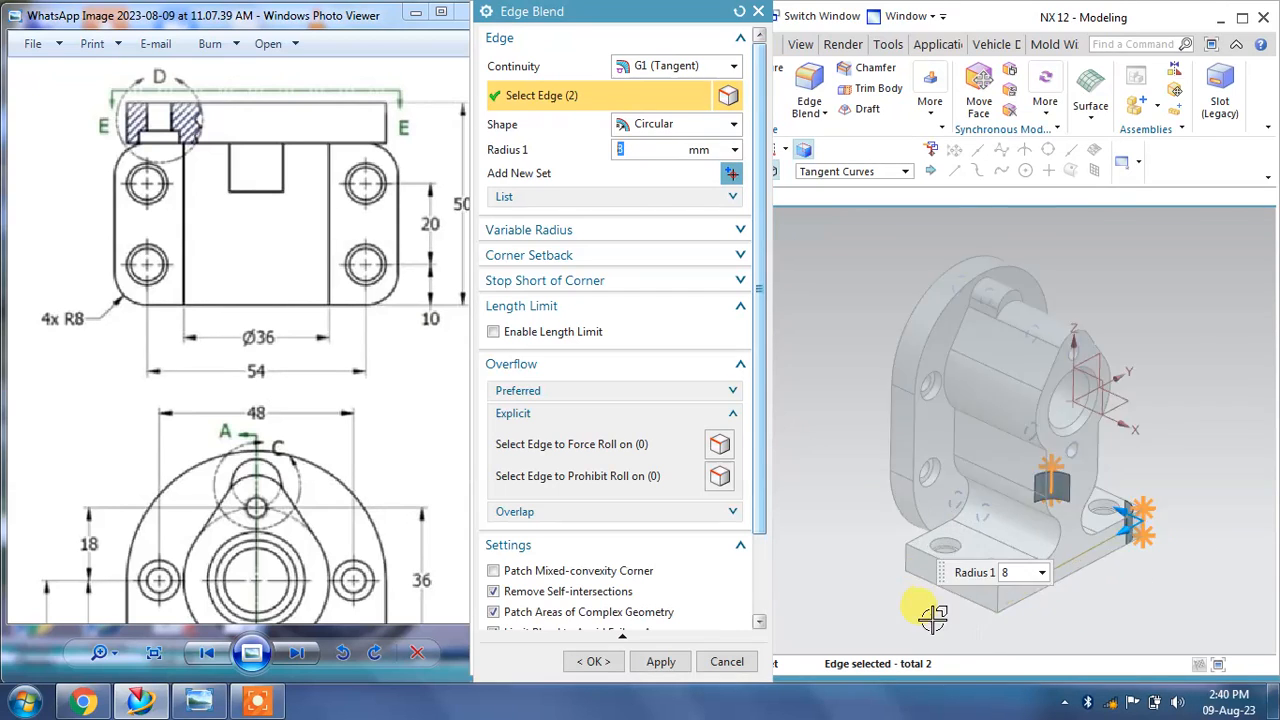
{"action": "scroll", "coordinate": [1069, 593], "scroll_direction": "up", "scroll_amount": 3}
{"action": "left_click", "coordinate": [1060, 582]}
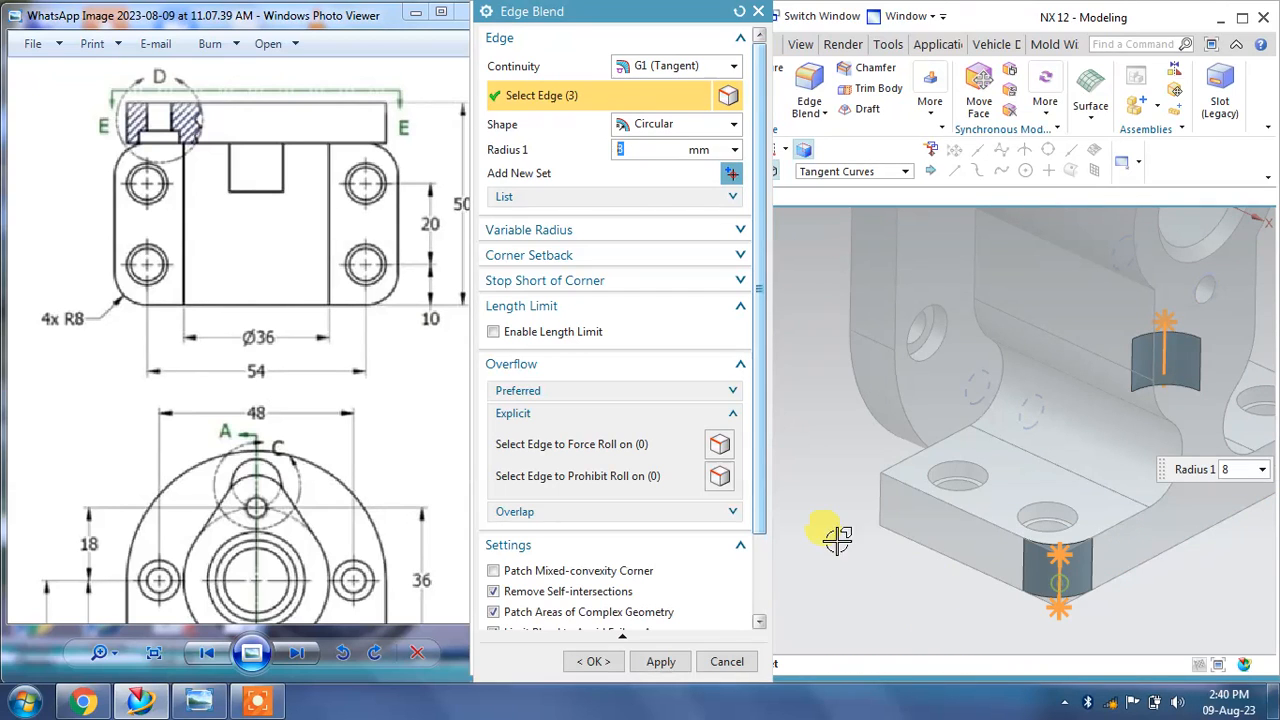
{"action": "left_click", "coordinate": [872, 489]}
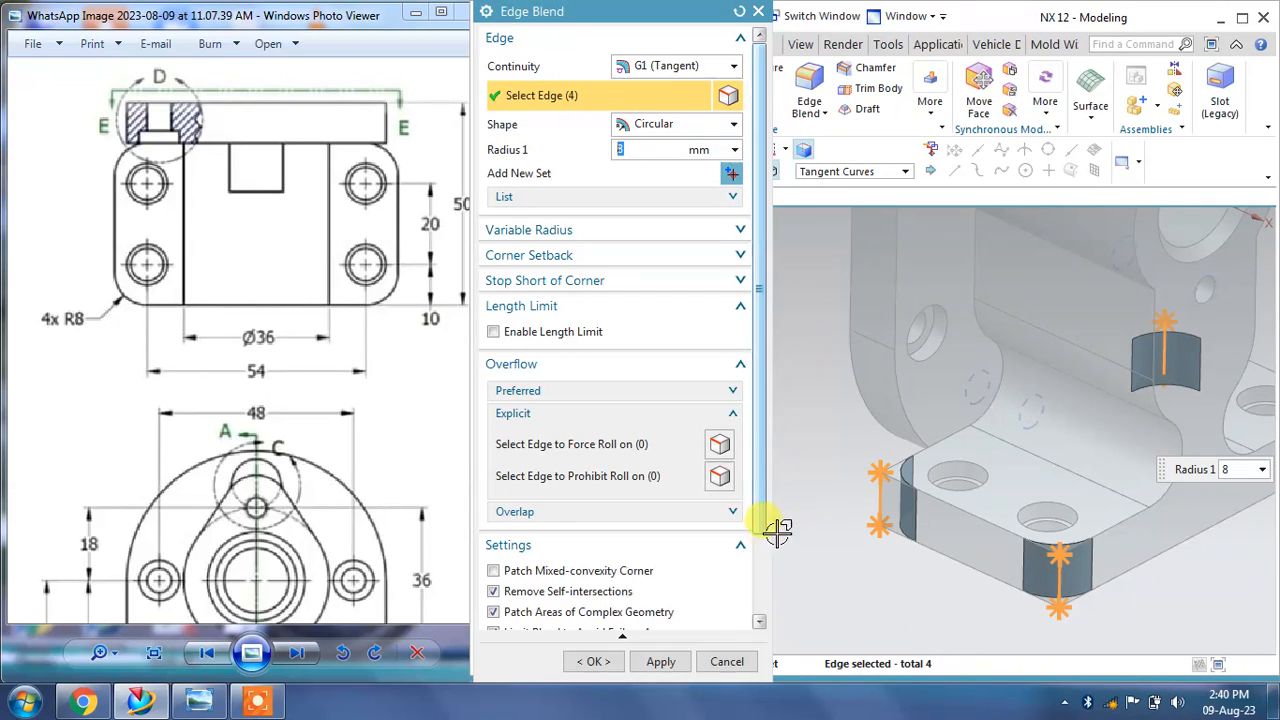
{"action": "left_click", "coordinate": [661, 662]}
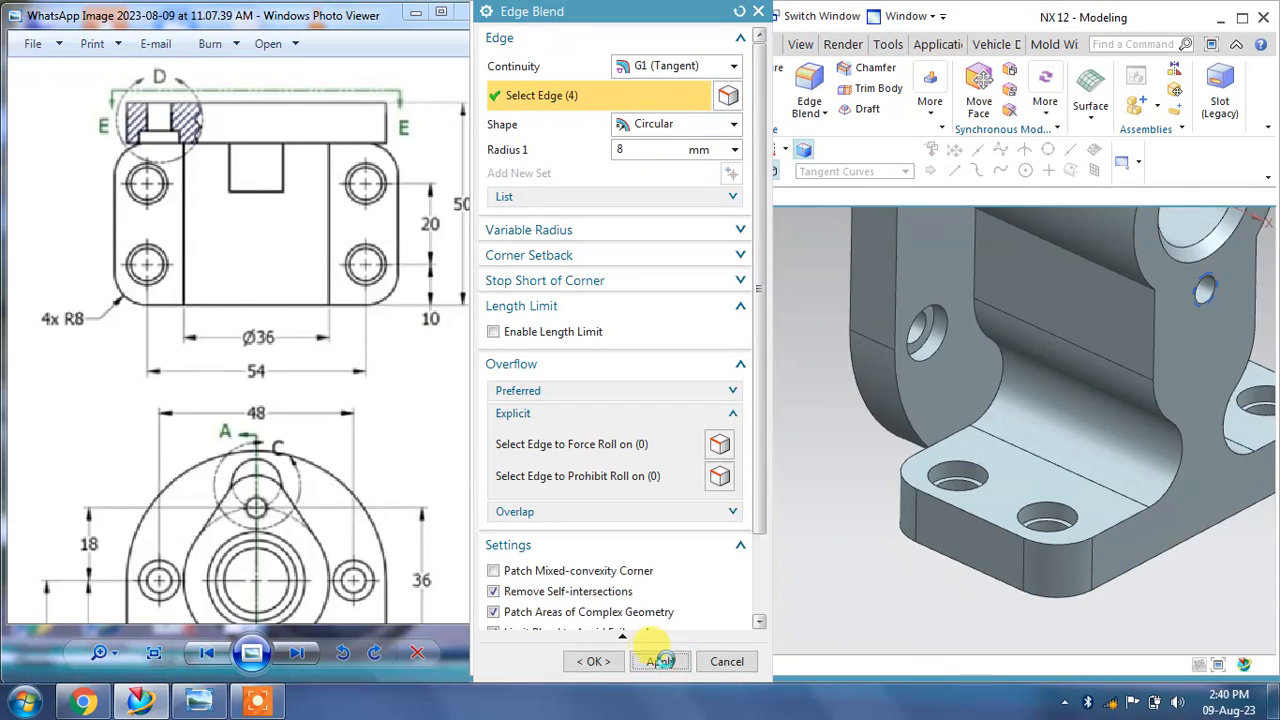
{"action": "left_click", "coordinate": [726, 662]}
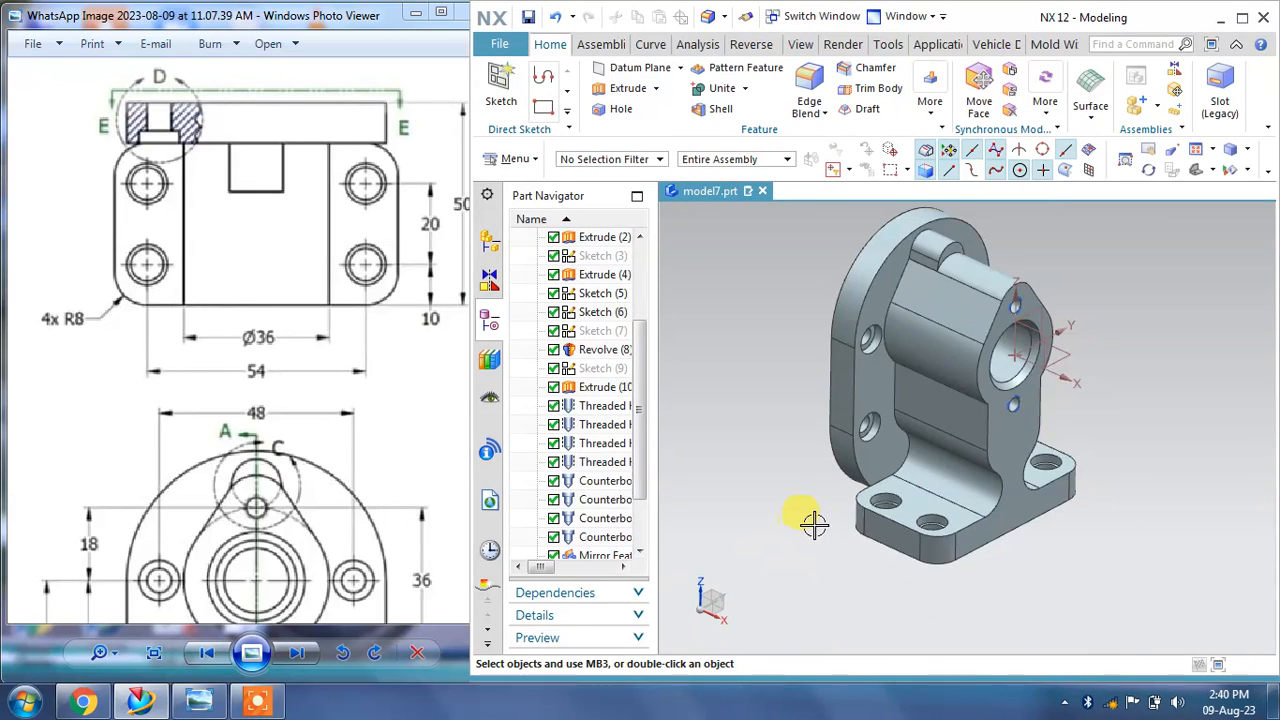
Step: Examine the reference drawing's section A-A and detail views against the model
{"action": "mouse_move", "coordinate": [809, 523]}
{"action": "middle_mouse_down"}
{"action": "mouse_move", "coordinate": [886, 314]}
{"action": "mouse_move", "coordinate": [851, 389]}
{"action": "mouse_move", "coordinate": [857, 366]}
{"action": "mouse_move", "coordinate": [868, 395]}
{"action": "mouse_move", "coordinate": [840, 406]}
{"action": "mouse_move", "coordinate": [851, 420]}
{"action": "mouse_move", "coordinate": [843, 406]}
{"action": "mouse_move", "coordinate": [804, 409]}
{"action": "mouse_move", "coordinate": [749, 431]}
{"action": "mouse_move", "coordinate": [760, 420]}
{"action": "mouse_move", "coordinate": [922, 416]}
{"action": "middle_mouse_up"}
{"action": "left_click_drag", "start_coordinate": [66, 363], "coordinate": [308, 363]}
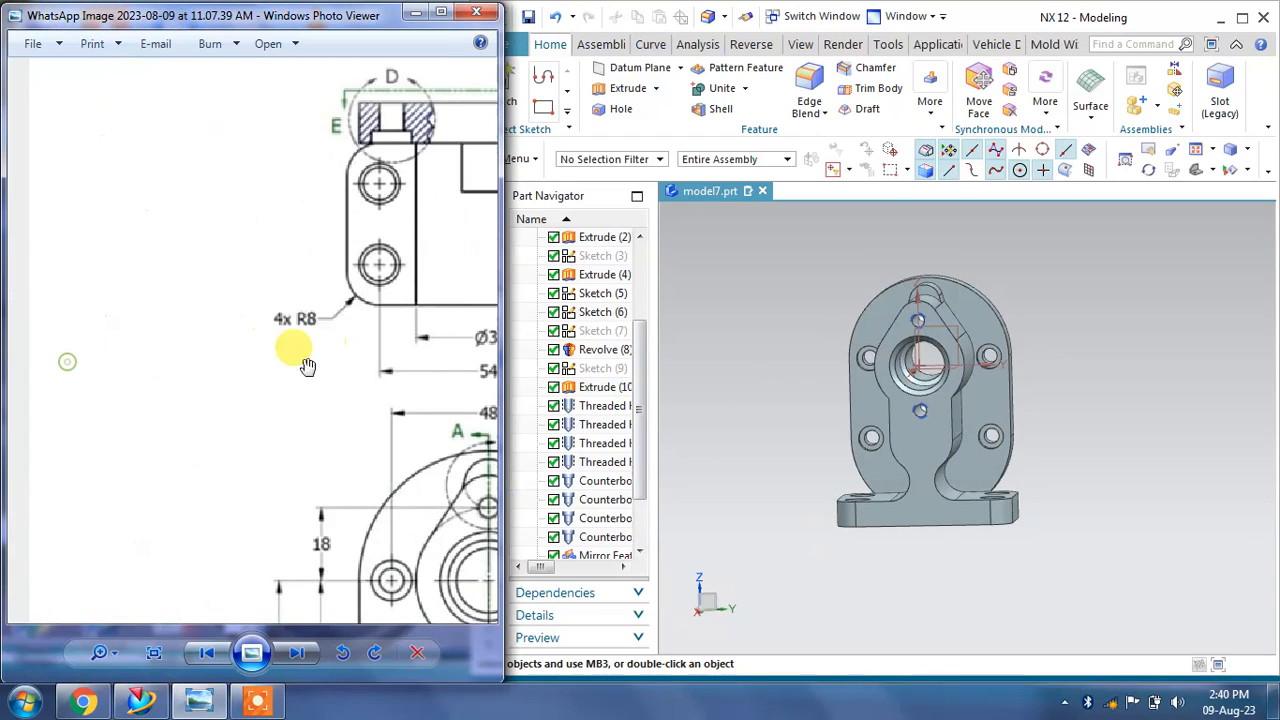
{"action": "left_click_drag", "start_coordinate": [194, 351], "coordinate": [16, 366]}
{"action": "mouse_move", "coordinate": [409, 427]}
{"action": "left_mouse_down"}
{"action": "mouse_move", "coordinate": [212, 358]}
{"action": "mouse_move", "coordinate": [138, 300]}
{"action": "left_mouse_up"}
{"action": "scroll", "coordinate": [220, 372], "scroll_direction": "down", "scroll_amount": 3}
{"action": "scroll", "coordinate": [280, 400], "scroll_direction": "up", "scroll_amount": 2}
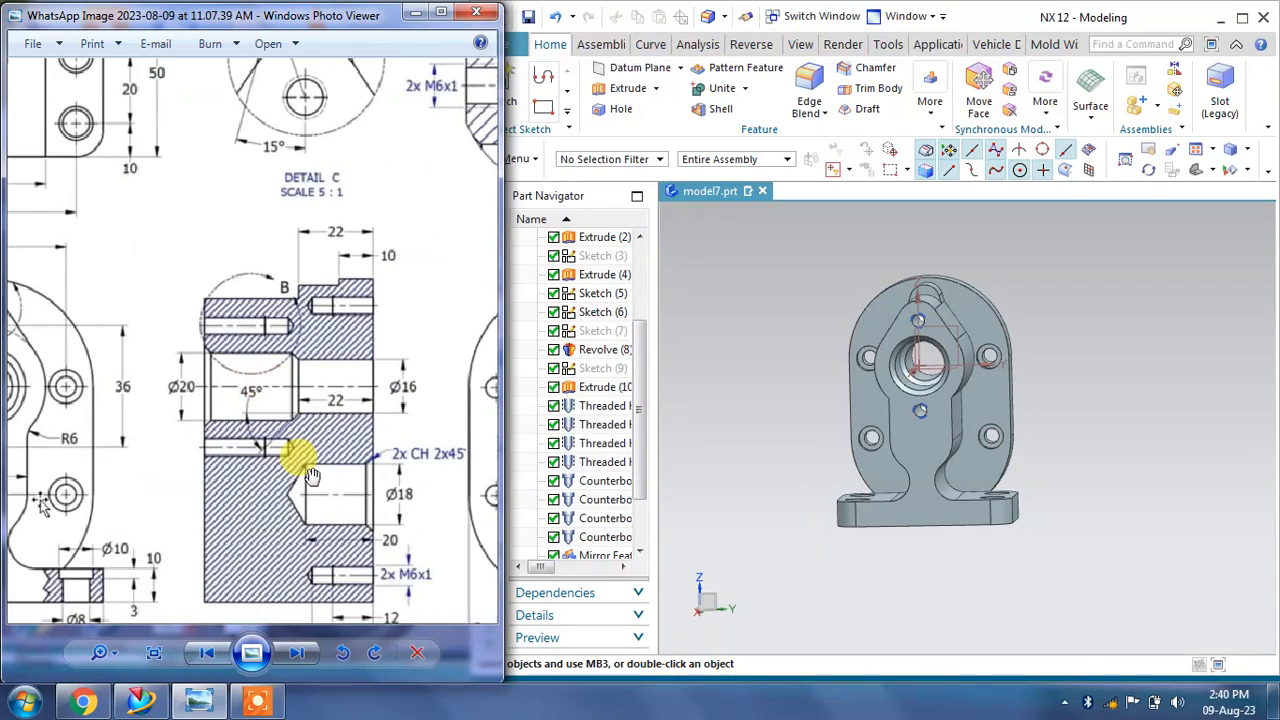
{"action": "left_click_drag", "start_coordinate": [316, 475], "coordinate": [305, 320]}
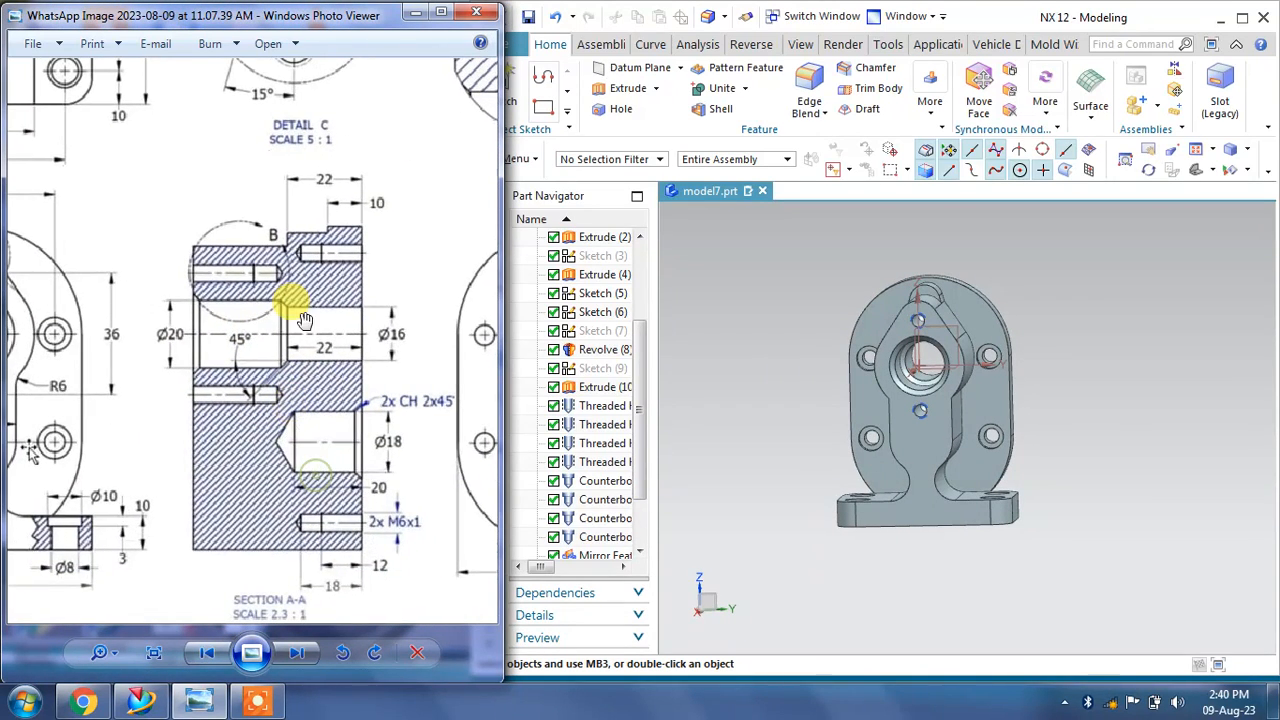
Step: Display a one-plane clip section through the model on the Y plane and inspect the internal holes
{"action": "left_click", "coordinate": [724, 371]}
{"action": "middle_click_drag", "start_coordinate": [971, 280], "coordinate": [930, 340]}
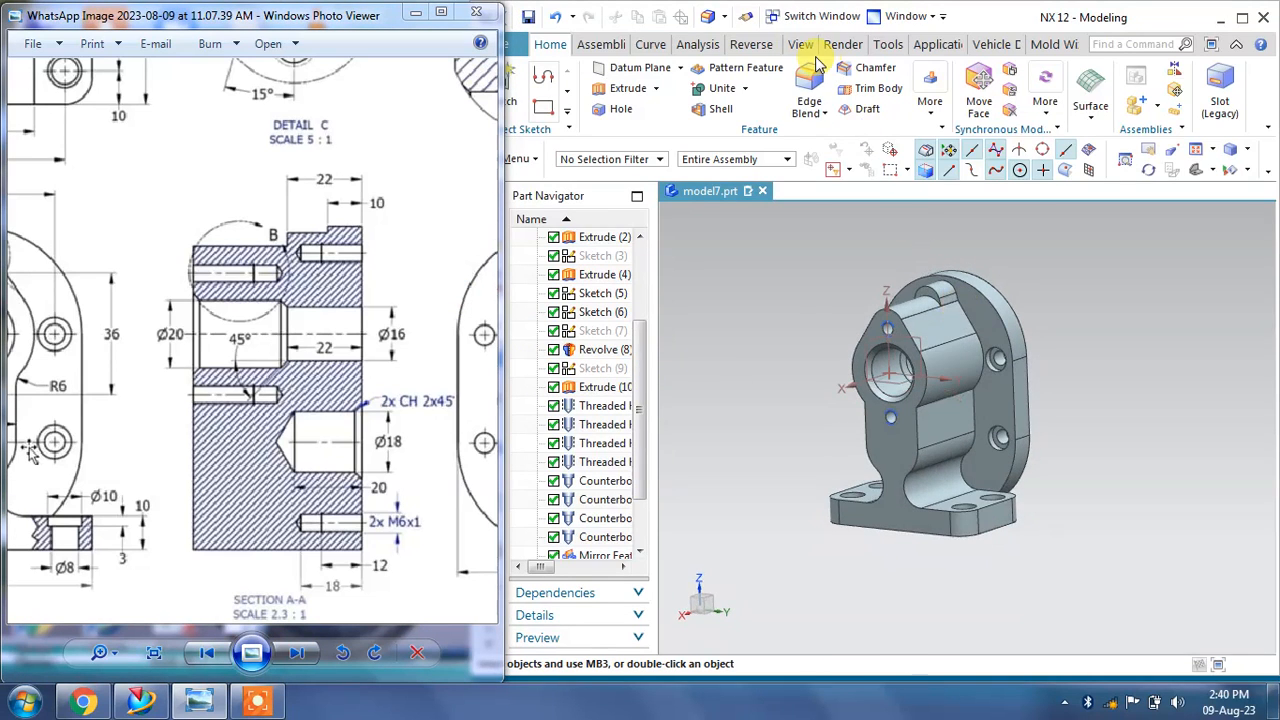
{"action": "left_click", "coordinate": [800, 44]}
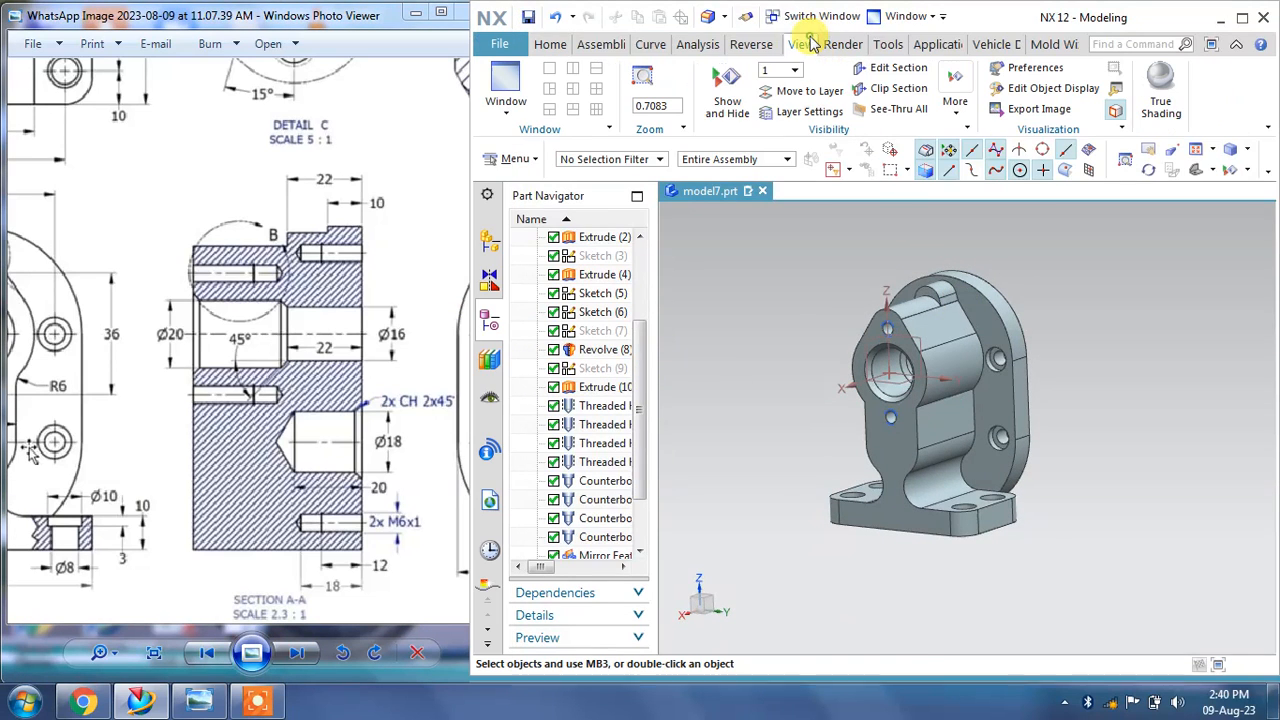
{"action": "left_click", "coordinate": [897, 89]}
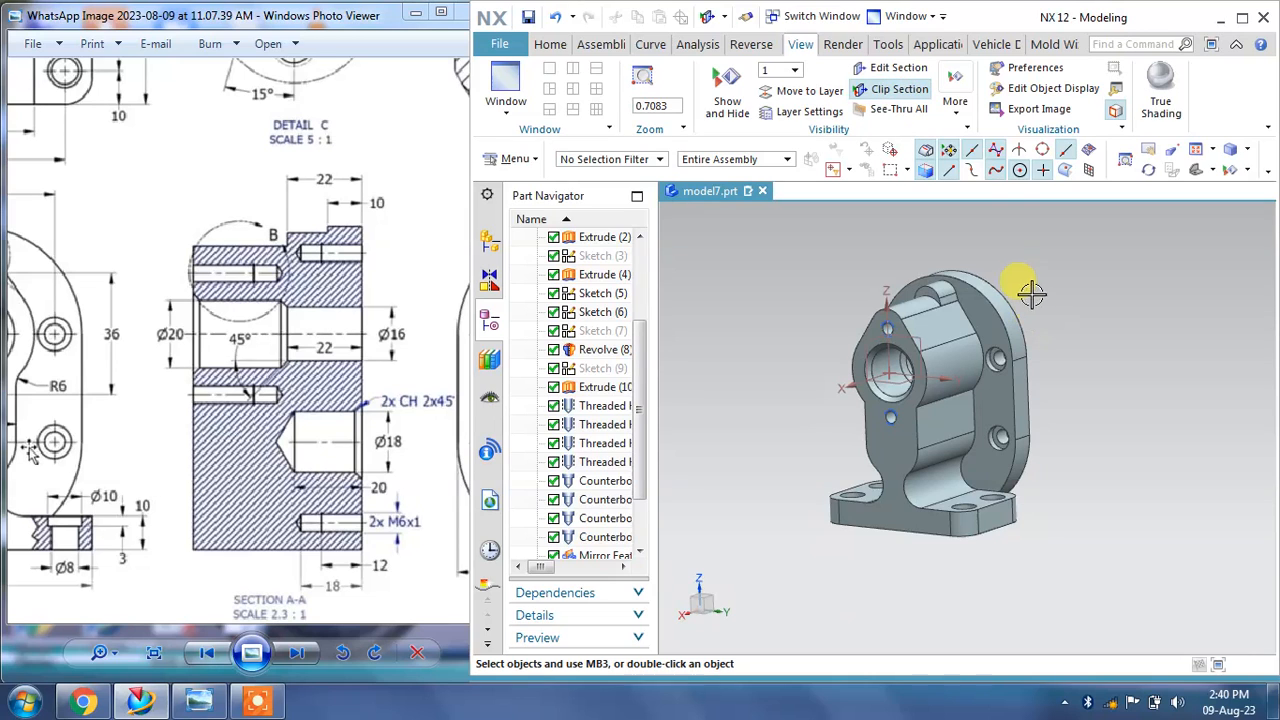
{"action": "left_click", "coordinate": [887, 68]}
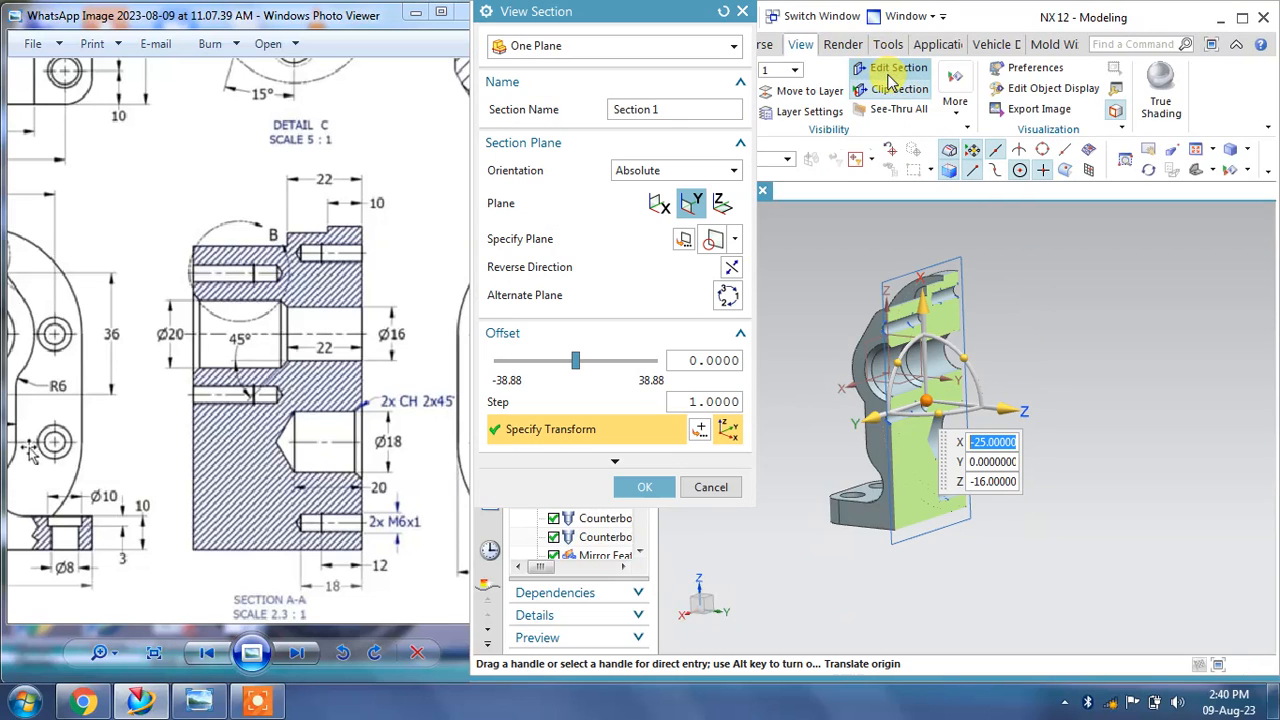
{"action": "middle_click_drag", "start_coordinate": [1020, 294], "coordinate": [970, 422]}
{"action": "scroll", "coordinate": [948, 368], "scroll_direction": "down", "scroll_amount": 1}
{"action": "scroll", "coordinate": [958, 345], "scroll_direction": "up", "scroll_amount": 1}
{"action": "scroll", "coordinate": [959, 343], "scroll_direction": "up", "scroll_amount": 4}
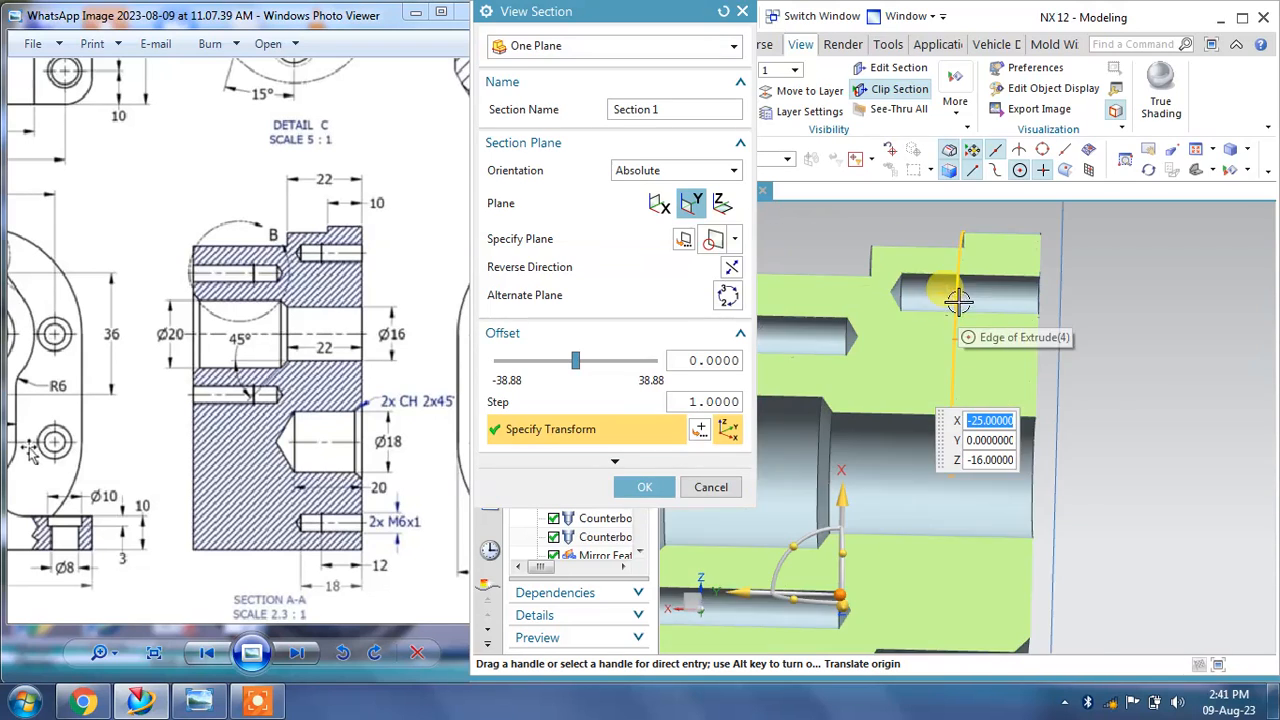
{"action": "scroll", "coordinate": [948, 297], "scroll_direction": "down", "scroll_amount": 5}
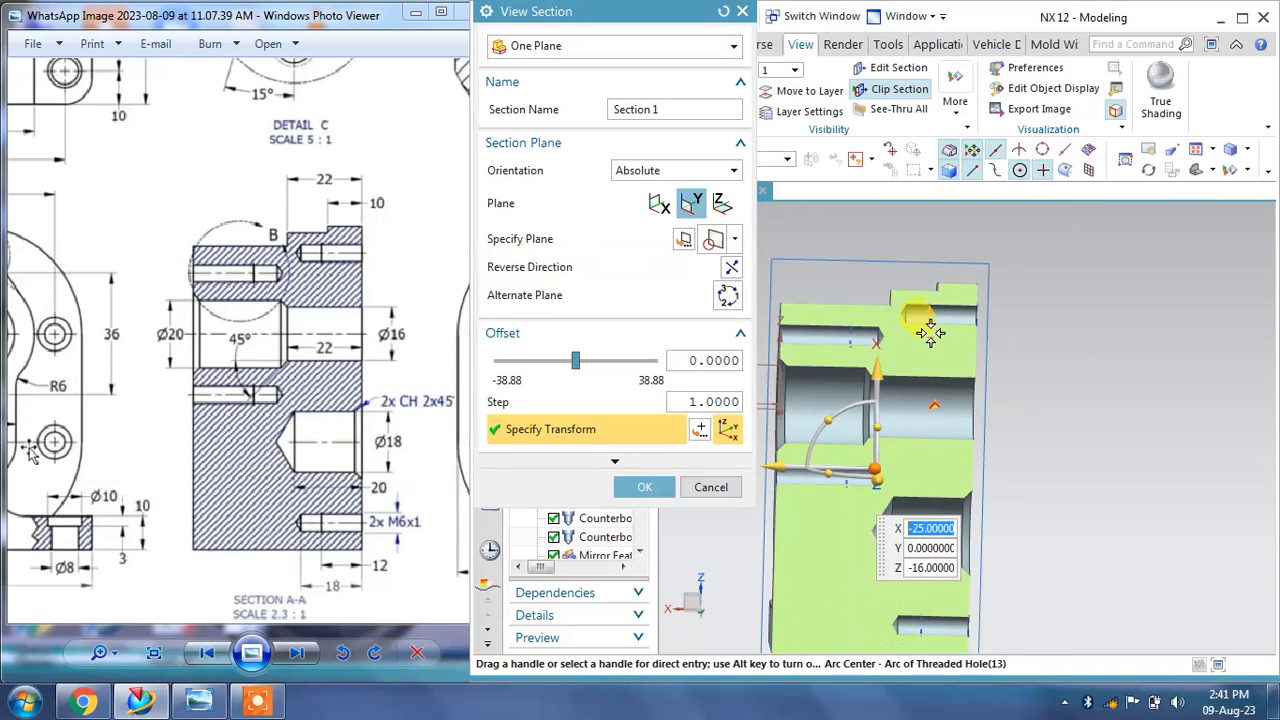
{"action": "scroll", "coordinate": [250, 268], "scroll_direction": "up", "scroll_amount": 2}
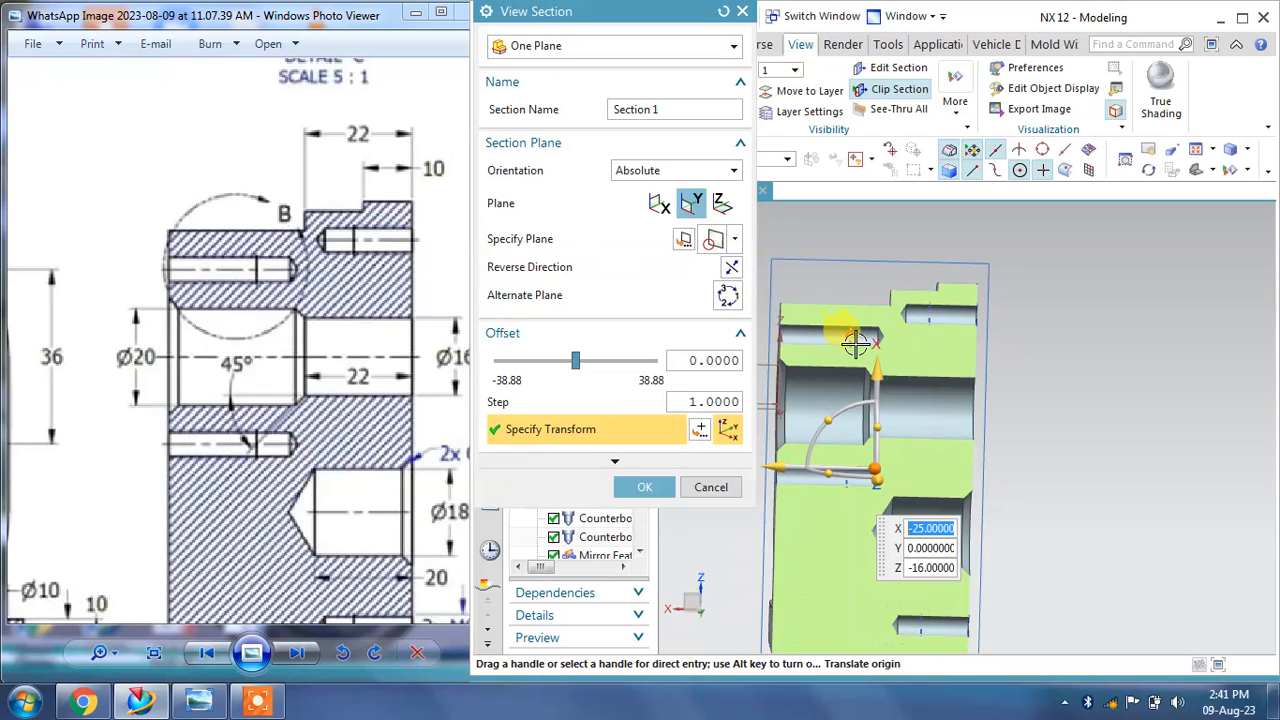
{"action": "left_click", "coordinate": [644, 487]}
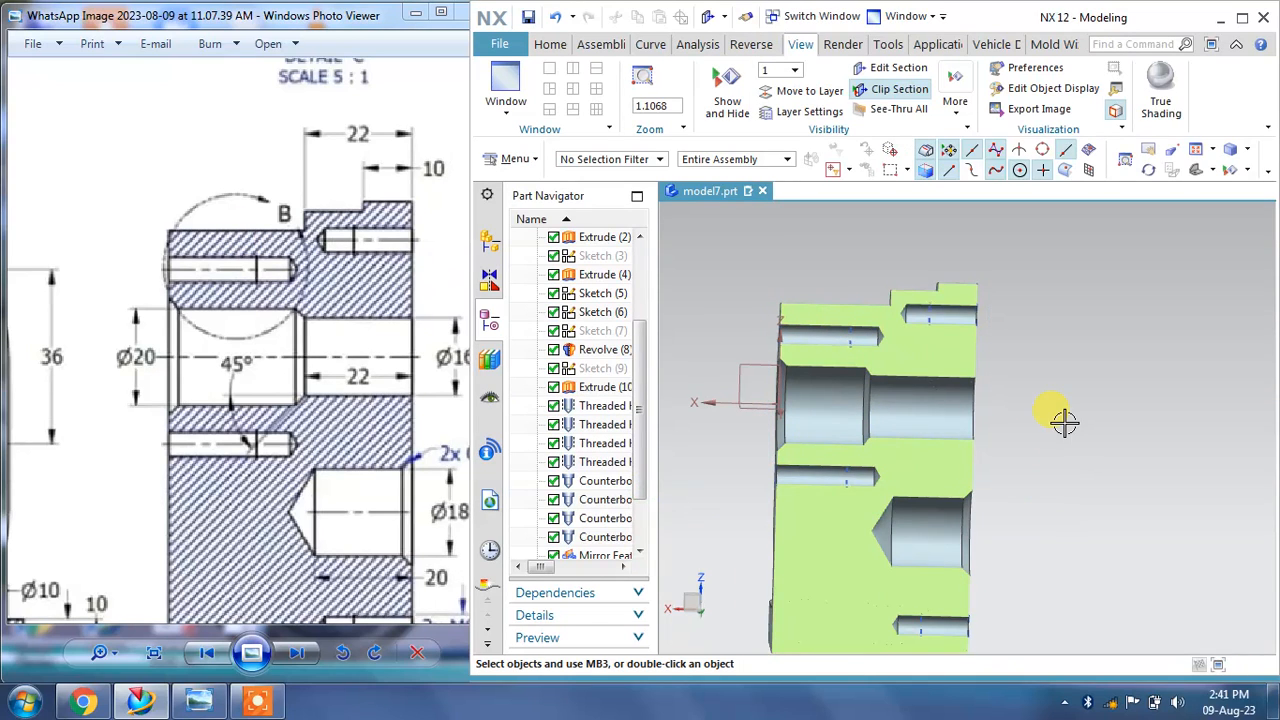
Step: Compare the sectioned model with the drawing, then switch the clip section off
{"action": "middle_click_drag", "start_coordinate": [1064, 422], "coordinate": [1100, 386]}
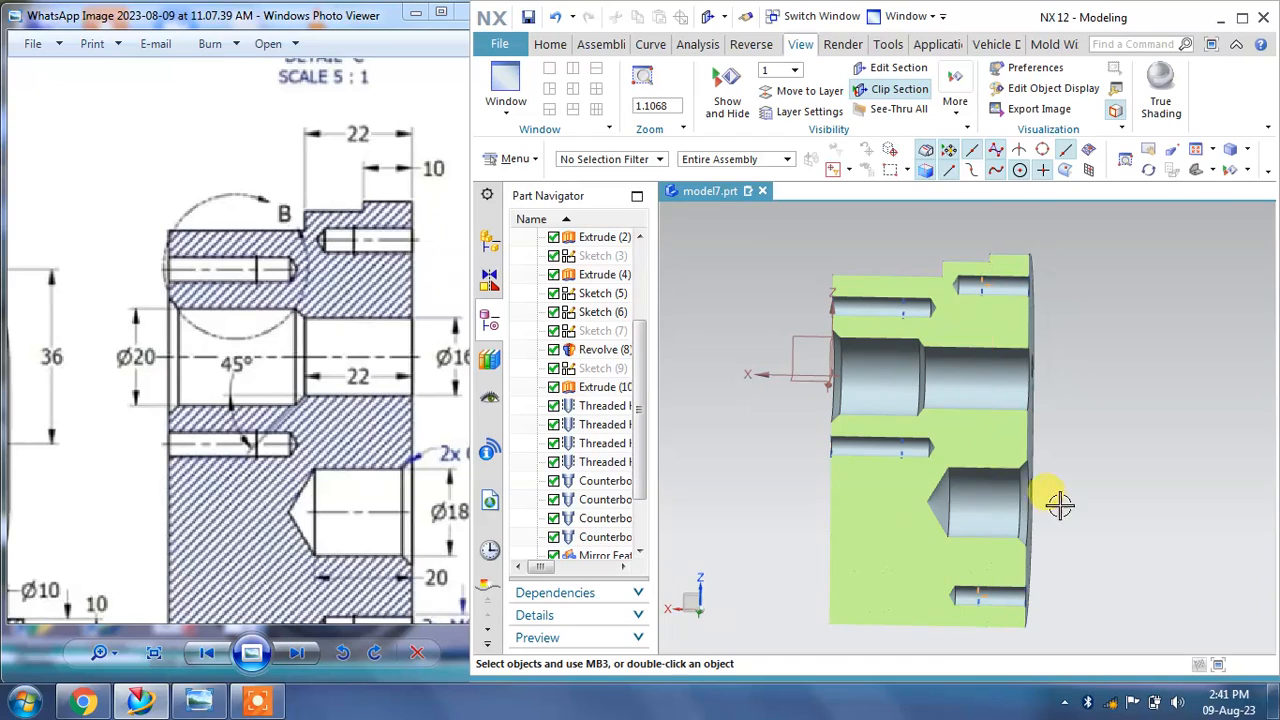
{"action": "middle_click_drag", "start_coordinate": [1057, 503], "coordinate": [1060, 492]}
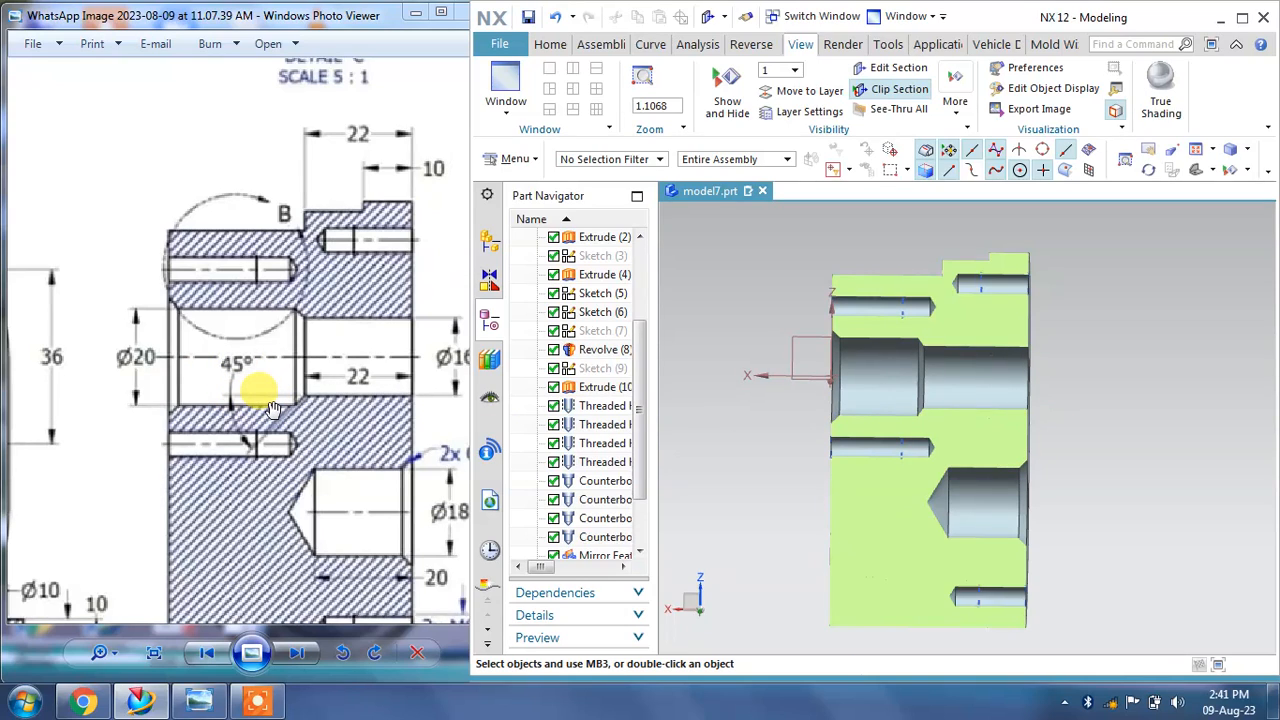
{"action": "left_click", "coordinate": [414, 322]}
{"action": "scroll", "coordinate": [400, 325], "scroll_direction": "down", "scroll_amount": 5}
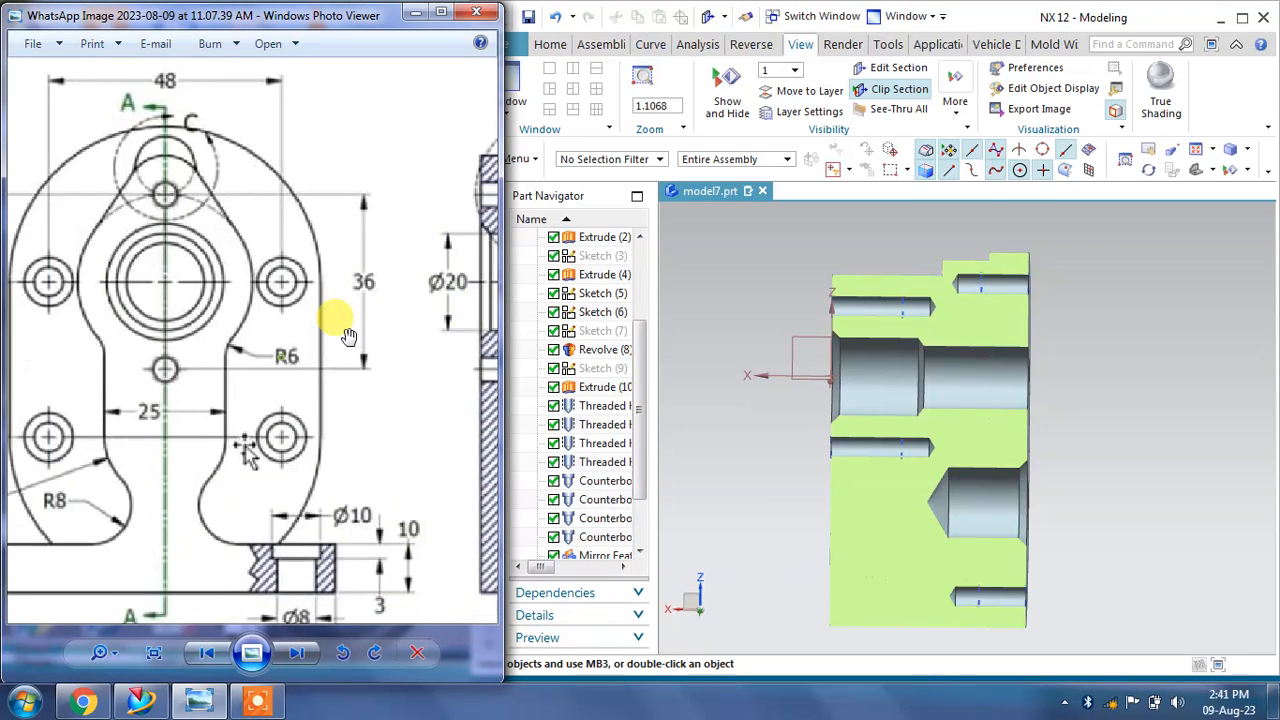
{"action": "left_click", "coordinate": [893, 88]}
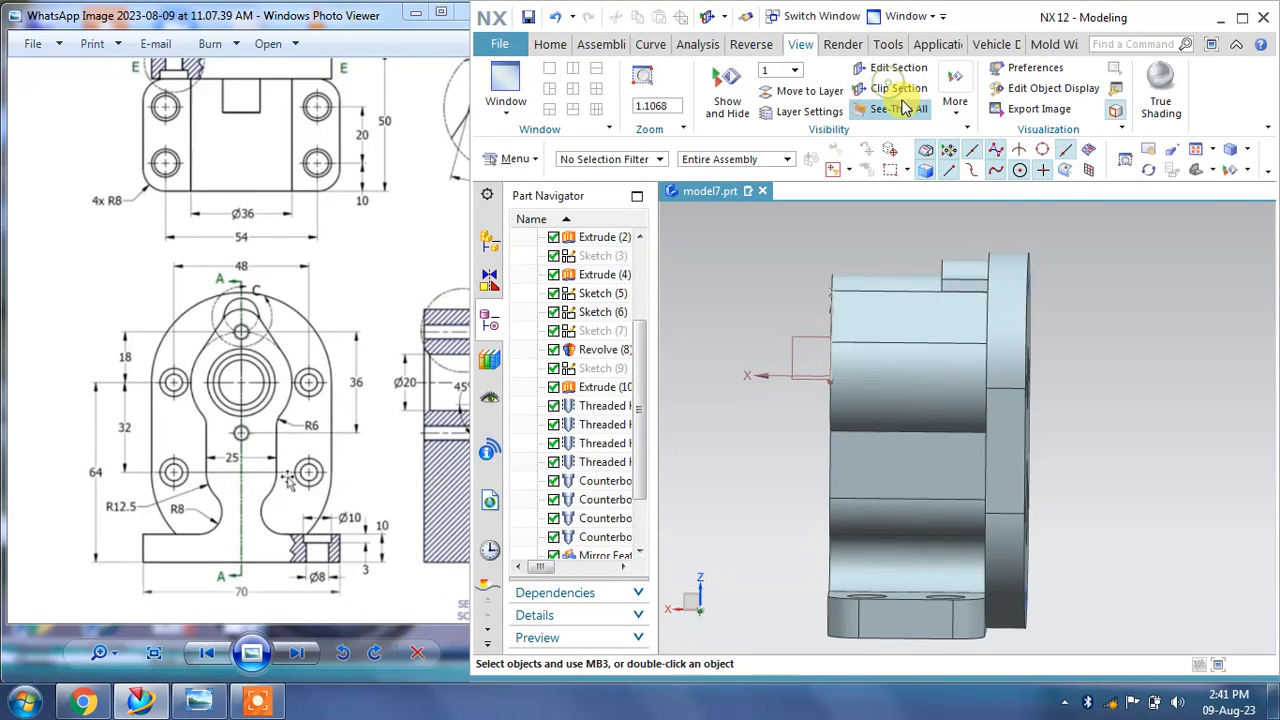
{"action": "middle_click_drag", "start_coordinate": [1000, 420], "coordinate": [1084, 425]}
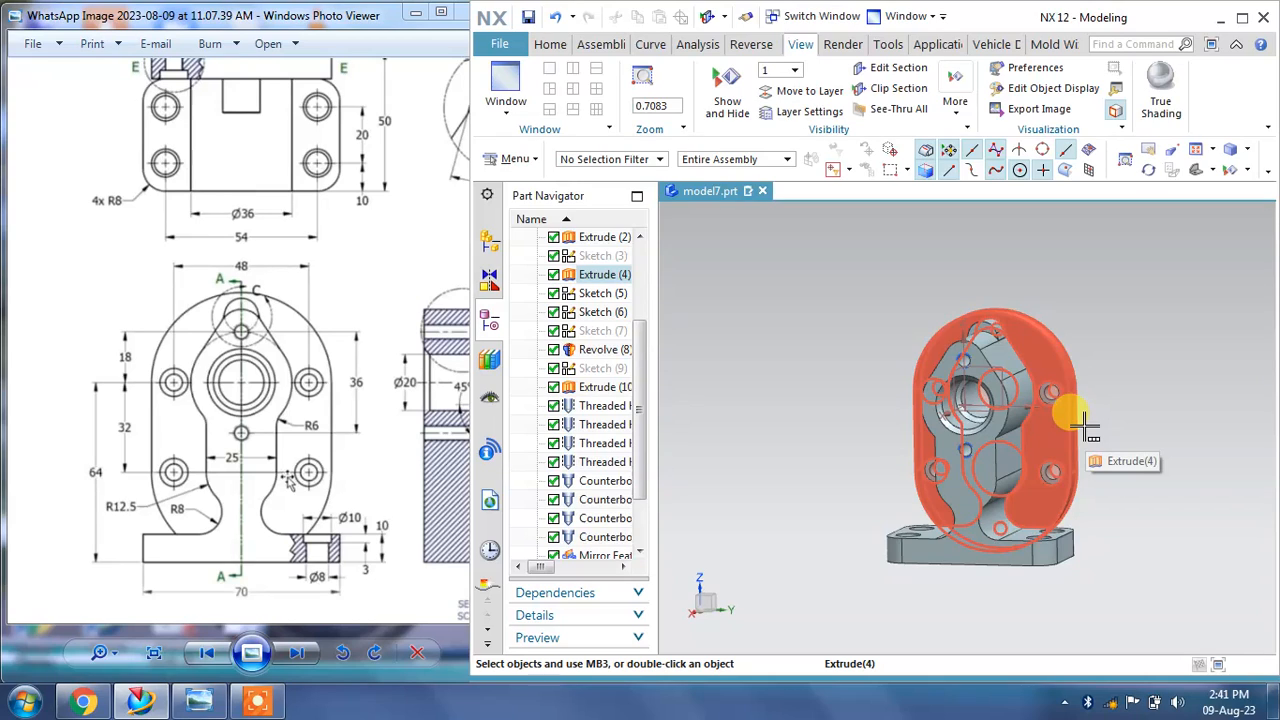
Step: Review the whole model against the full reference drawing in a full-screen graphics view
{"action": "left_click", "coordinate": [363, 257]}
{"action": "scroll", "coordinate": [266, 286], "scroll_direction": "down", "scroll_amount": 5}
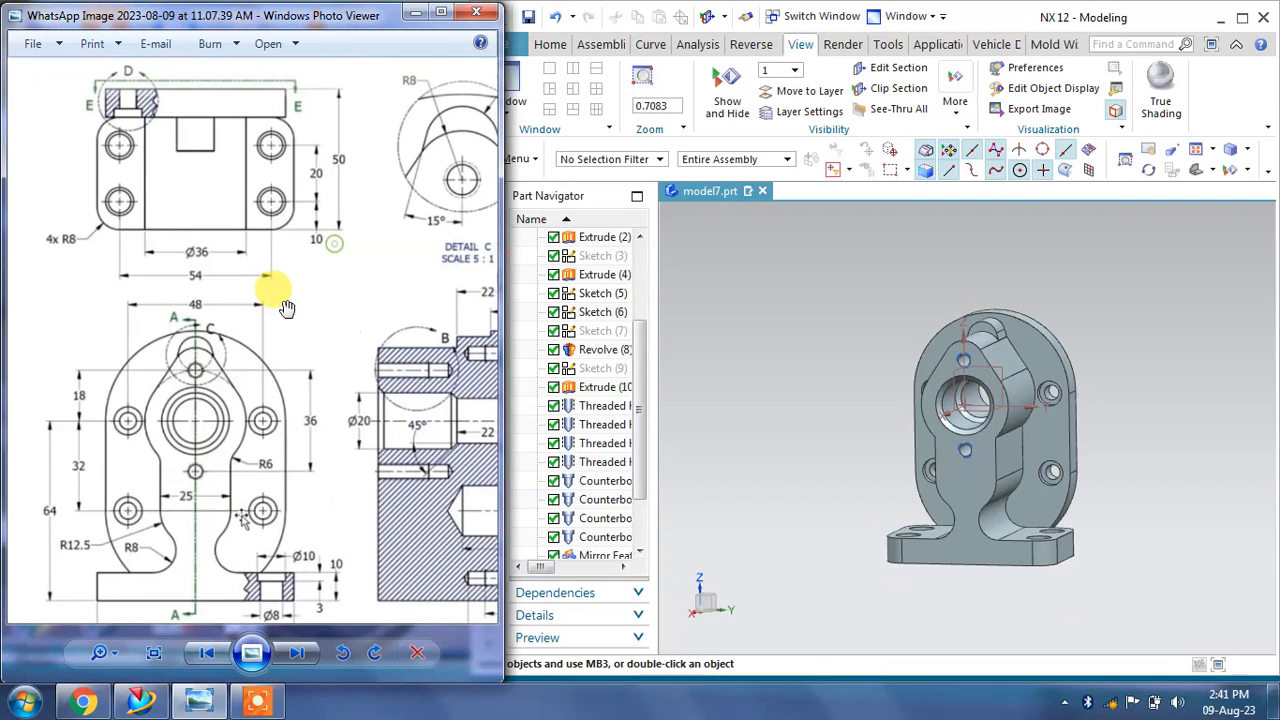
{"action": "scroll", "coordinate": [205, 325], "scroll_direction": "up", "scroll_amount": 3}
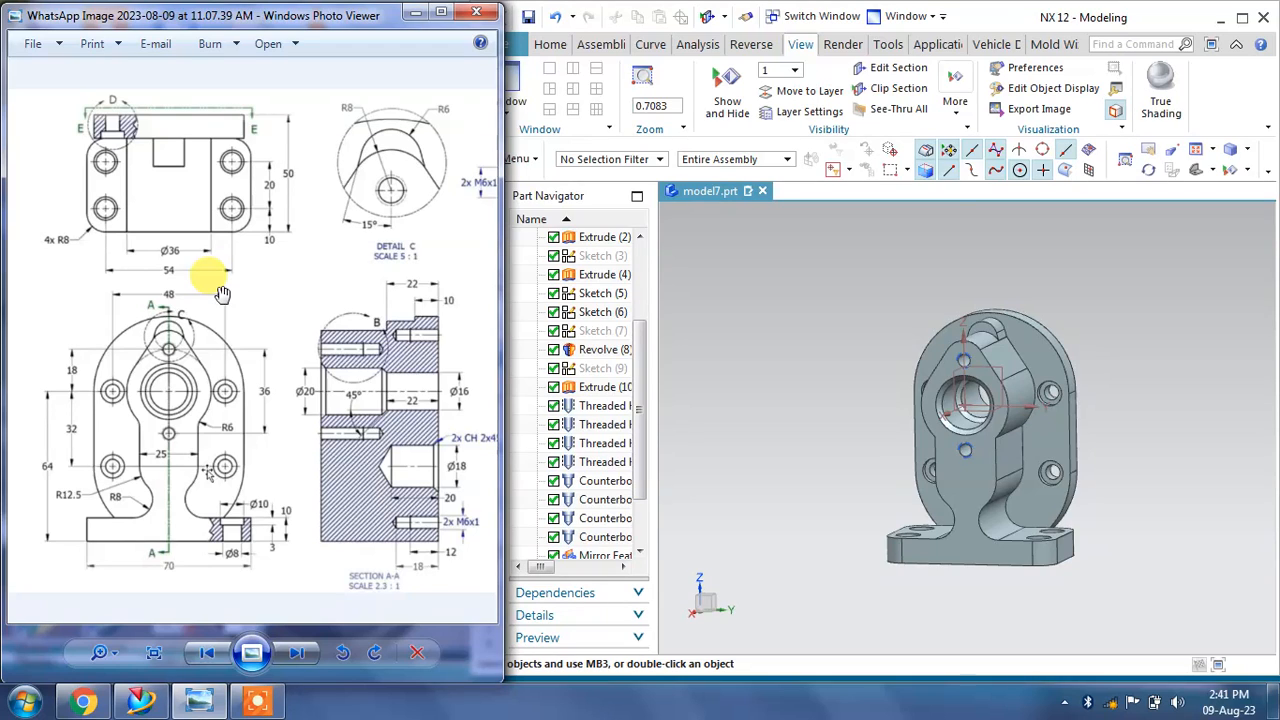
{"action": "middle_click_drag", "start_coordinate": [900, 440], "coordinate": [923, 428]}
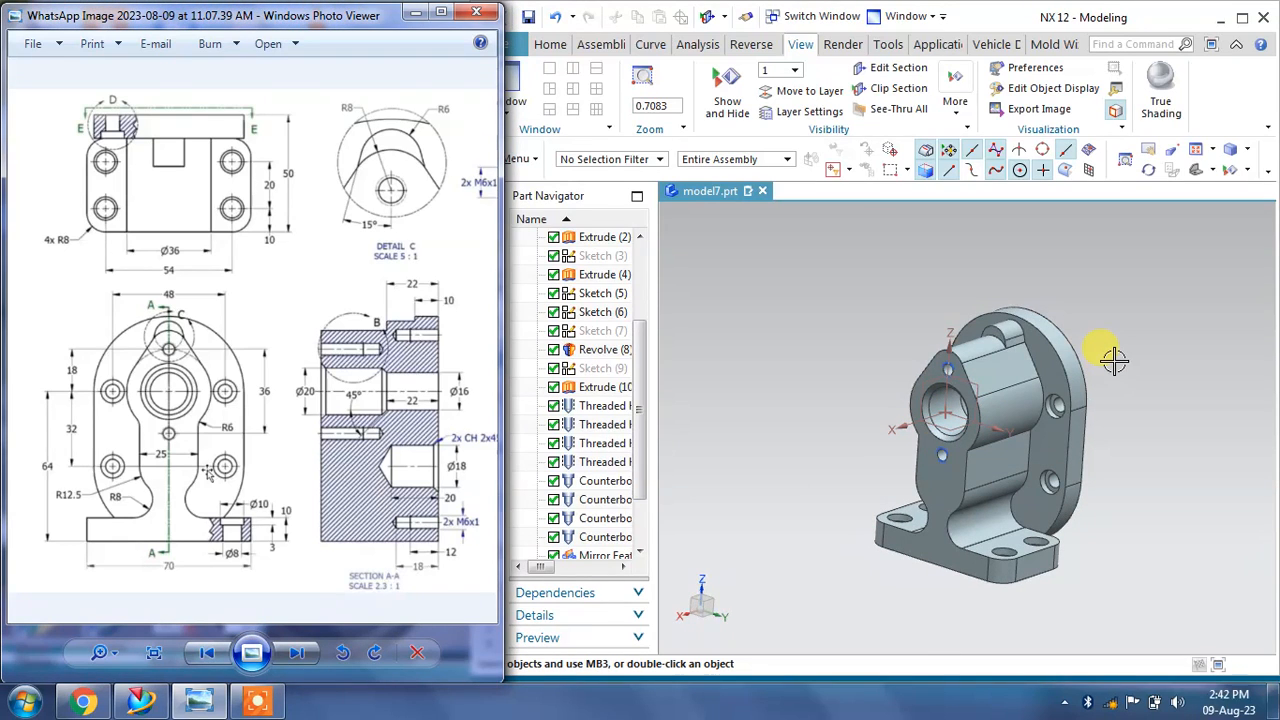
{"action": "left_click", "coordinate": [1210, 47]}
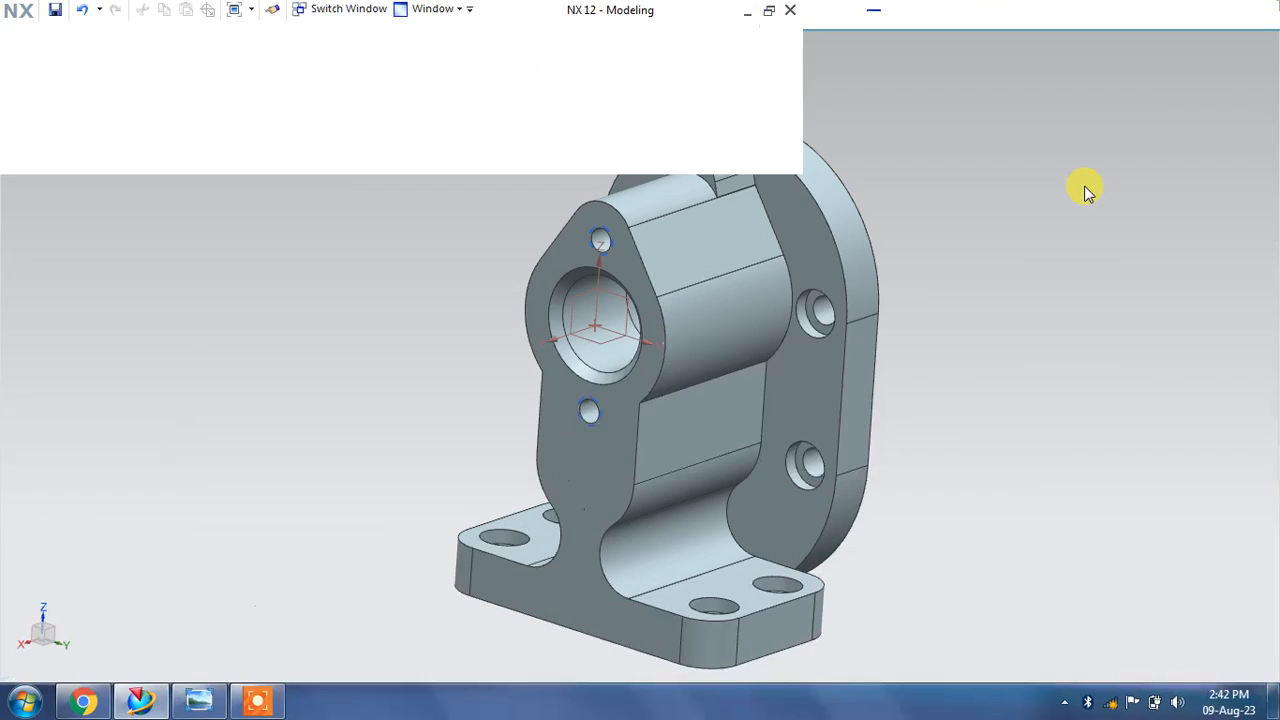
{"action": "mouse_move", "coordinate": [810, 404]}
{"action": "middle_mouse_down"}
{"action": "mouse_move", "coordinate": [973, 349]}
{"action": "mouse_move", "coordinate": [954, 334]}
{"action": "mouse_move", "coordinate": [1082, 352]}
{"action": "middle_mouse_up"}
Step: Switch the model display to True Shading
{"action": "right_click", "coordinate": [568, 252]}
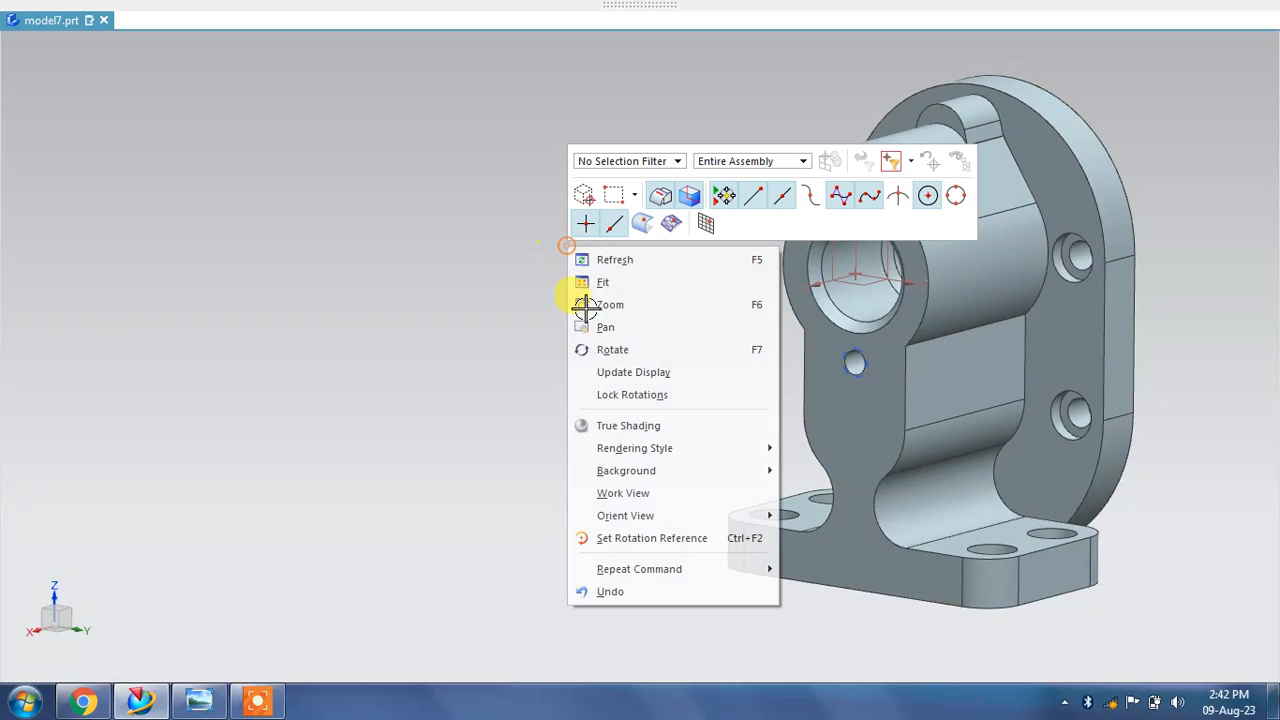
{"action": "left_click", "coordinate": [609, 421]}
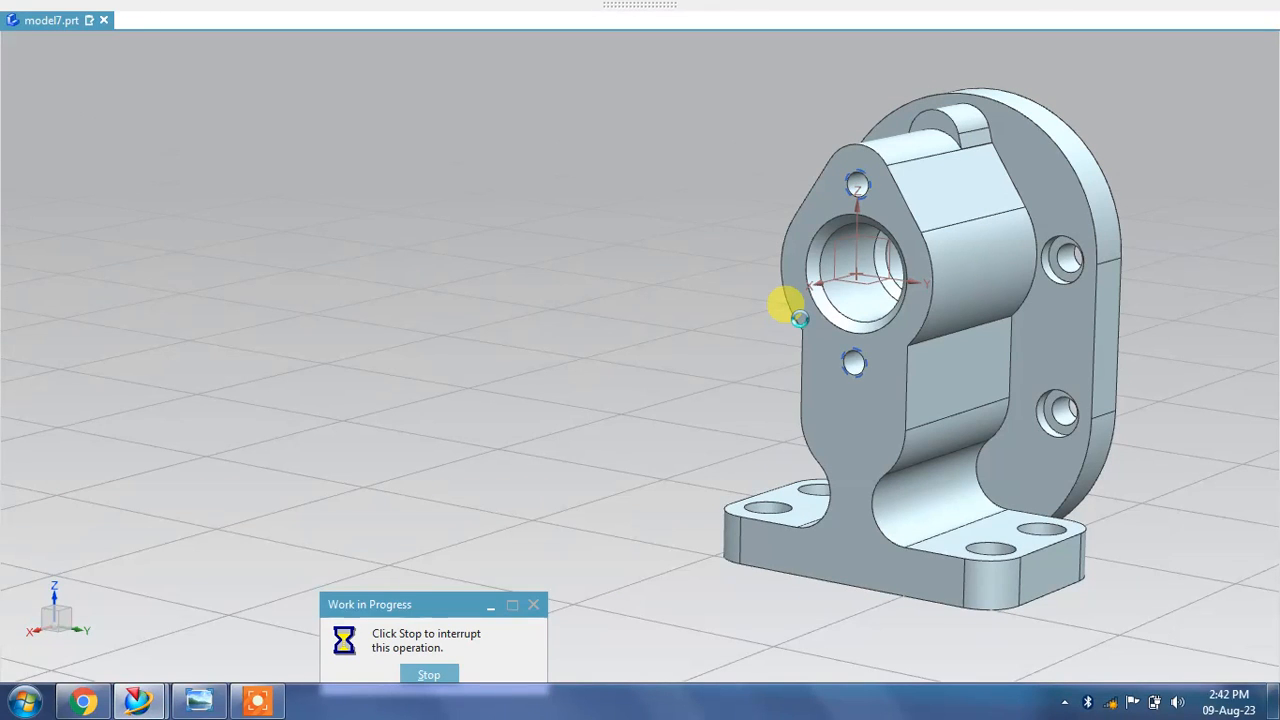
{"action": "mouse_move", "coordinate": [731, 323]}
{"action": "middle_mouse_down"}
{"action": "mouse_move", "coordinate": [718, 325]}
{"action": "mouse_move", "coordinate": [723, 310]}
{"action": "mouse_move", "coordinate": [725, 321]}
{"action": "middle_mouse_up"}
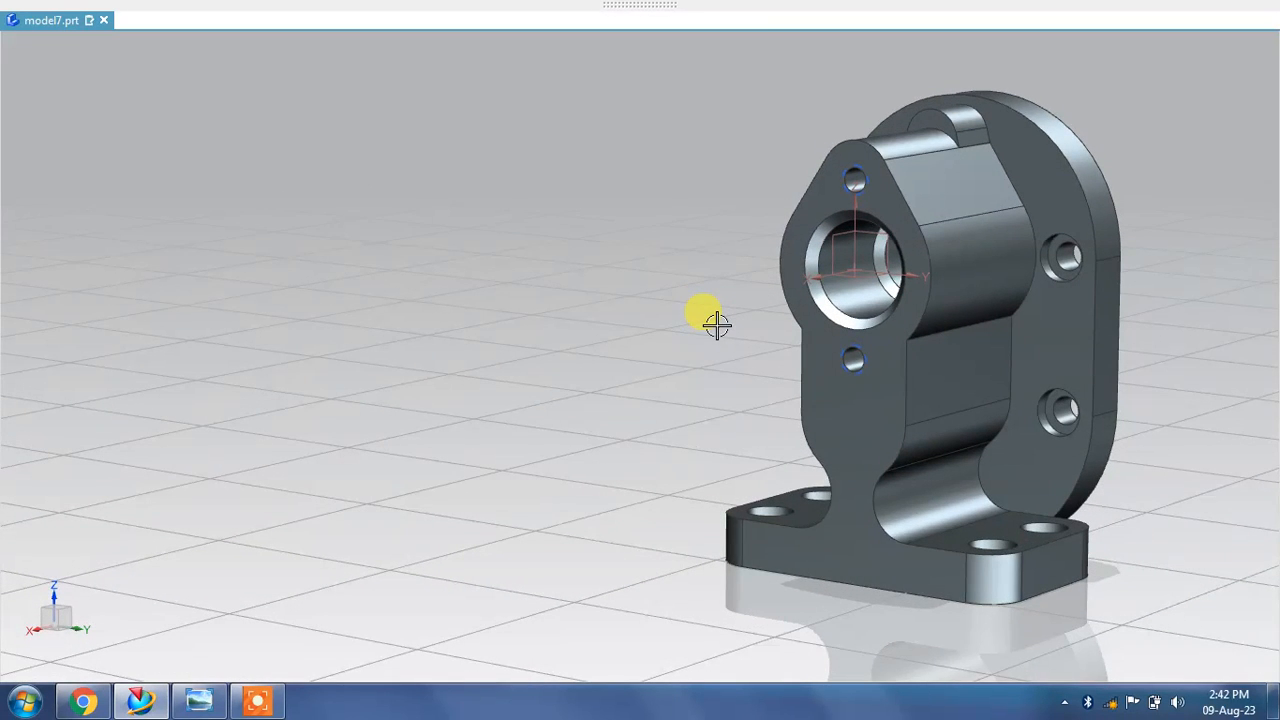